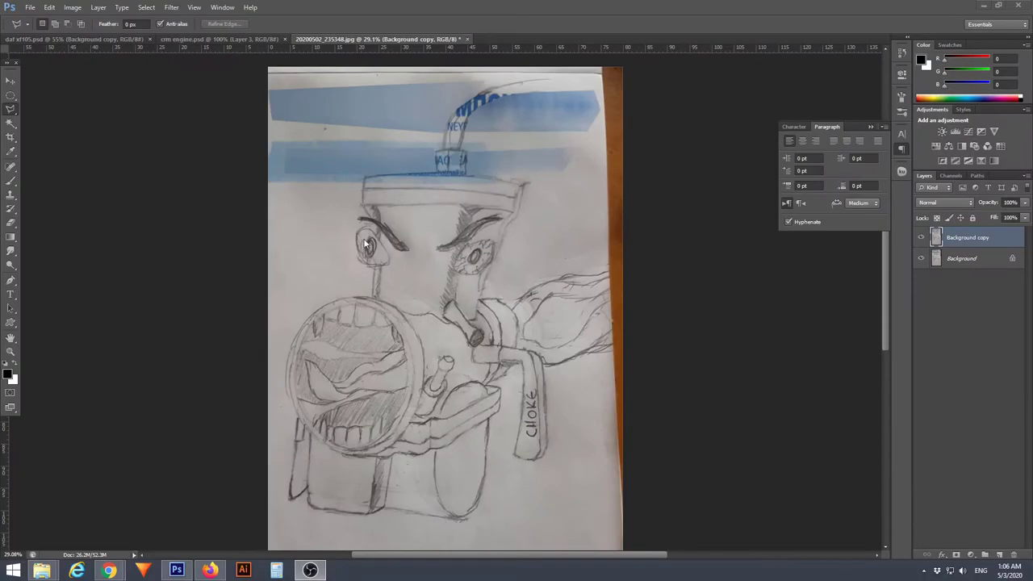
Add a new empty layer and trace the left strip of the body with the Pen tool
{"action": "scroll", "coordinate": [334, 207], "scroll_direction": "up", "scroll_amount": 3, "text": "alt"}
{"action": "key", "text": "ctrl+shift+alt+n"}
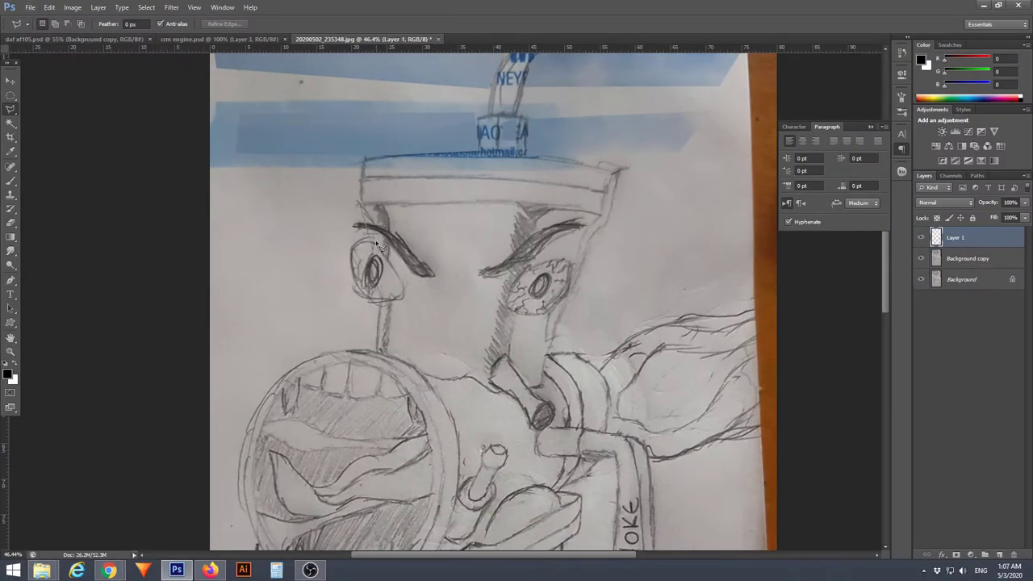
{"action": "key", "text": "p"}
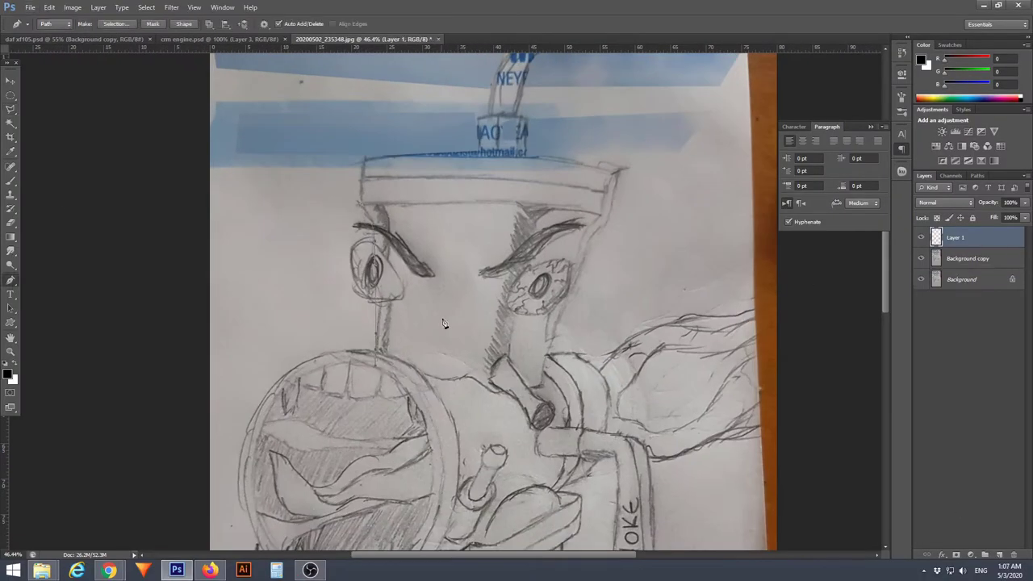
{"action": "scroll", "coordinate": [443, 323], "scroll_direction": "down", "scroll_amount": 2}
{"action": "scroll", "coordinate": [386, 310], "scroll_direction": "up", "scroll_amount": 1, "text": "alt"}
{"action": "scroll", "coordinate": [391, 272], "scroll_direction": "up", "scroll_amount": 1, "text": "alt"}
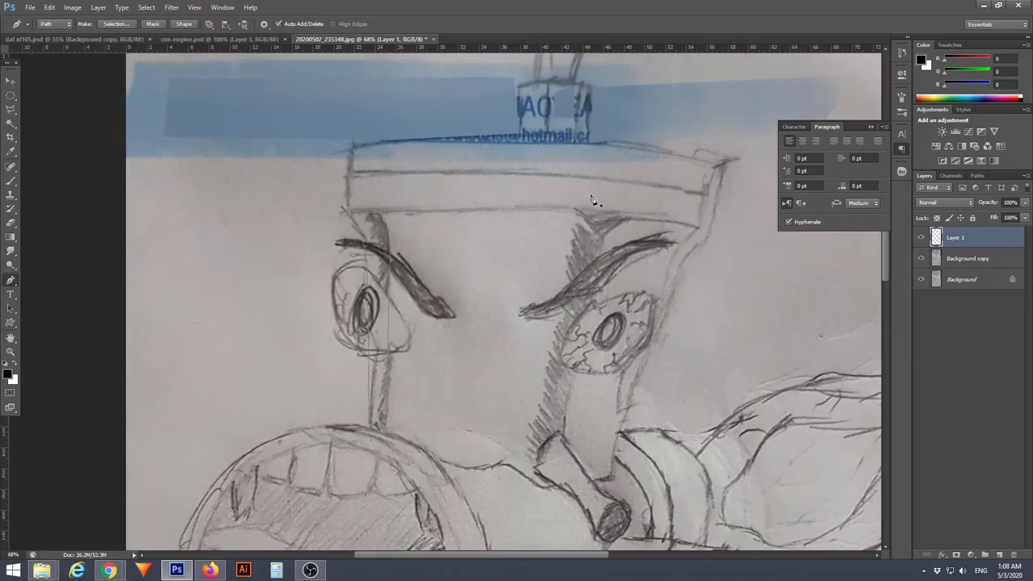
Fill the traced left-strip path with grey
{"action": "right_click", "coordinate": [420, 254]}
{"action": "right_click", "coordinate": [387, 249]}
{"action": "scroll", "coordinate": [376, 269], "scroll_direction": "down", "scroll_amount": 1}
{"action": "right_click", "coordinate": [376, 269]}
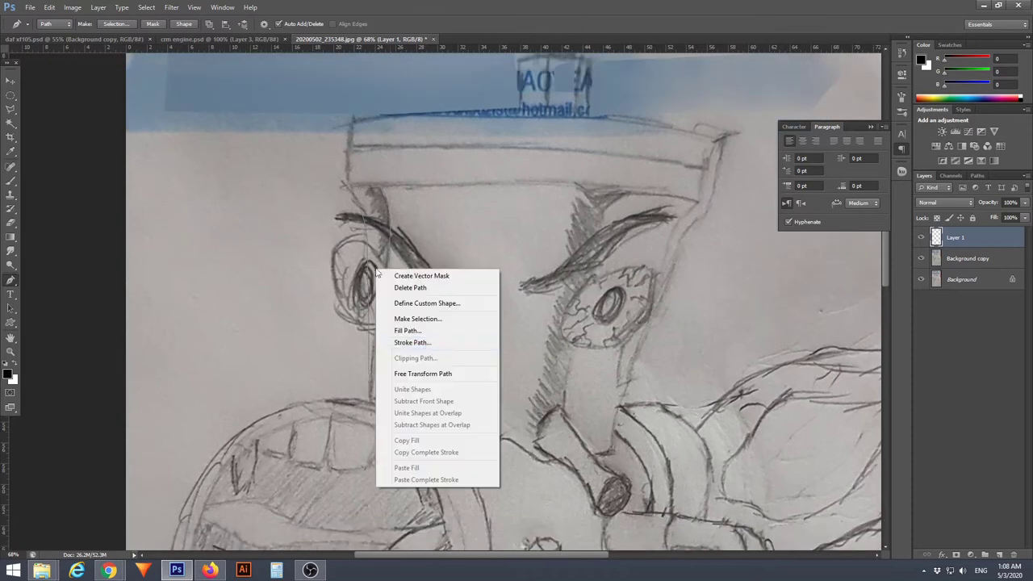
{"action": "left_click", "coordinate": [408, 330]}
{"action": "left_click", "coordinate": [484, 159]}
{"action": "key", "text": "Return"}
{"action": "key", "text": "Return"}
Set a near-black foreground colour and adjust the brush size and hardness options
{"action": "left_click", "coordinate": [8, 373]}
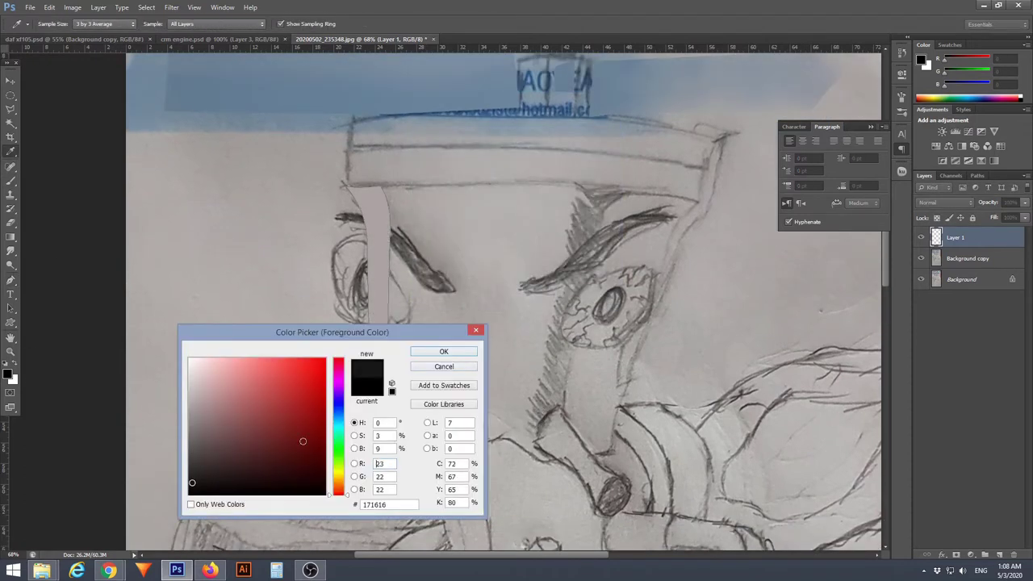
{"action": "key", "text": "Return"}
{"action": "key", "text": "ctrl+Return"}
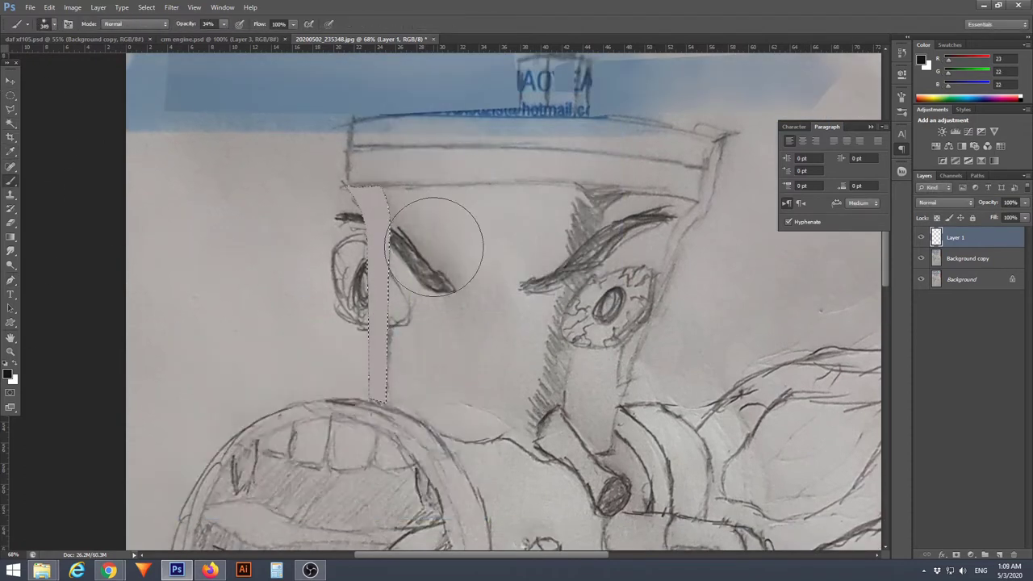
{"action": "right_click", "coordinate": [397, 216]}
{"action": "key", "text": "p"}
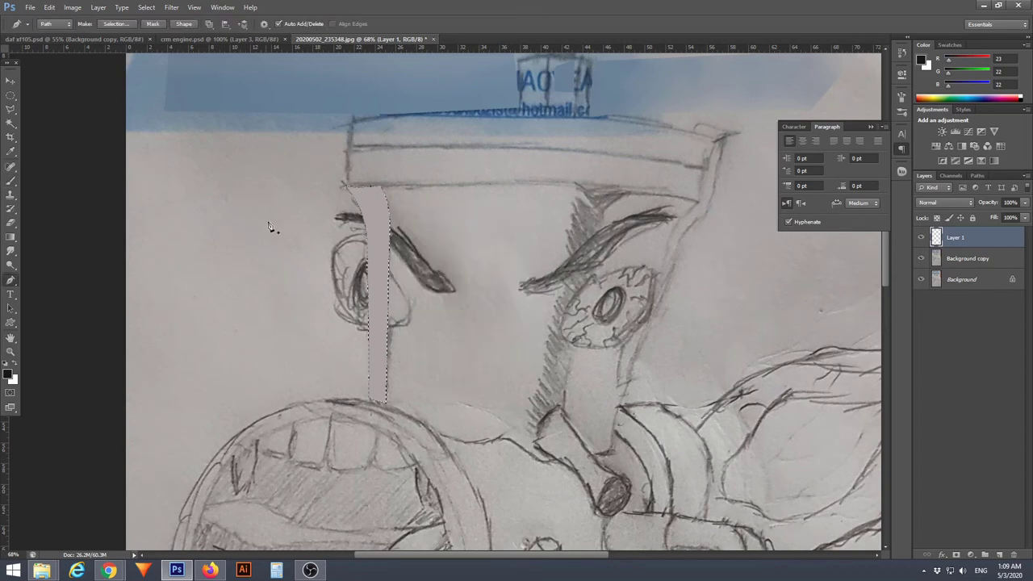
{"action": "right_click", "coordinate": [436, 158]}
{"action": "key", "text": "Escape"}
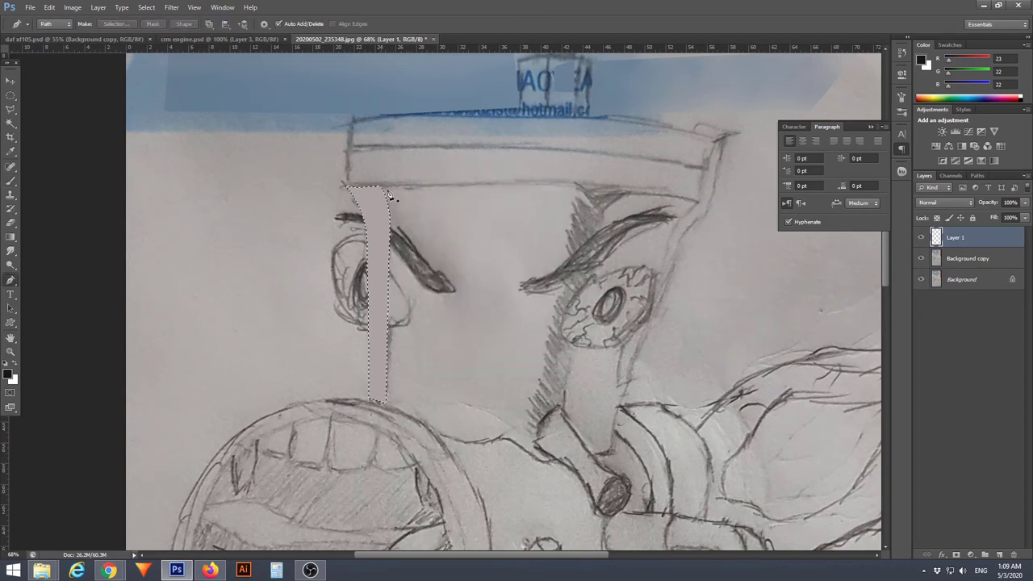
{"action": "key", "text": "b"}
{"action": "right_click", "coordinate": [393, 218]}
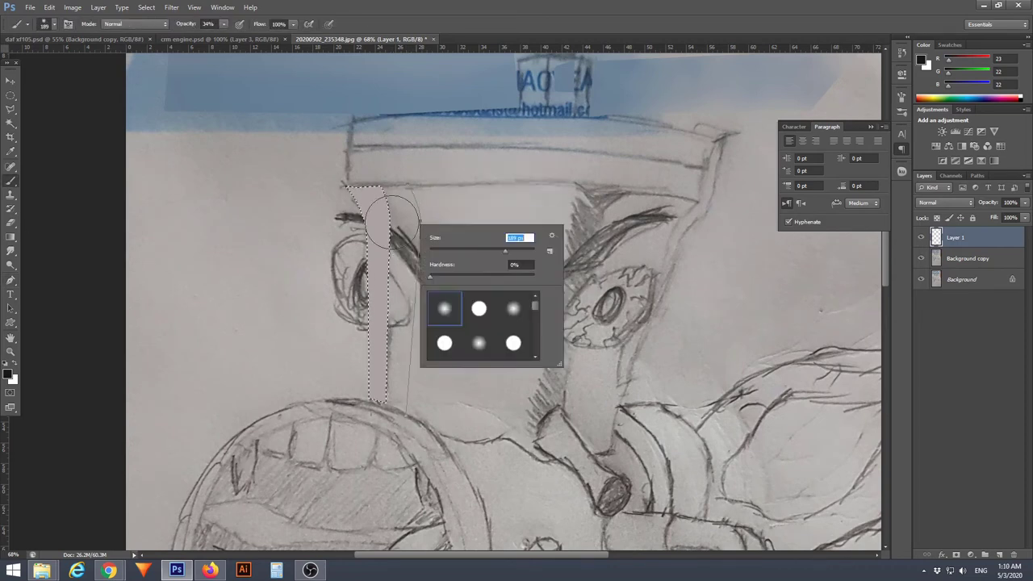
{"action": "key", "text": "Escape"}
{"action": "key", "text": "p"}
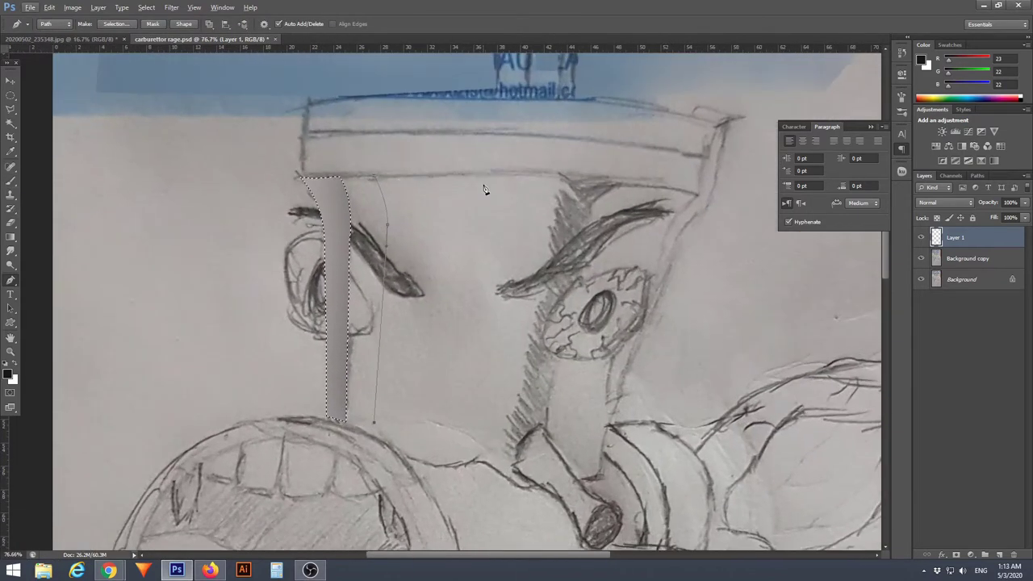
Turn the traced body front into a selection and paint it flat grey
{"action": "scroll", "coordinate": [341, 167], "scroll_direction": "down", "scroll_amount": 2}
{"action": "right_click", "coordinate": [572, 249]}
{"action": "left_click", "coordinate": [626, 136]}
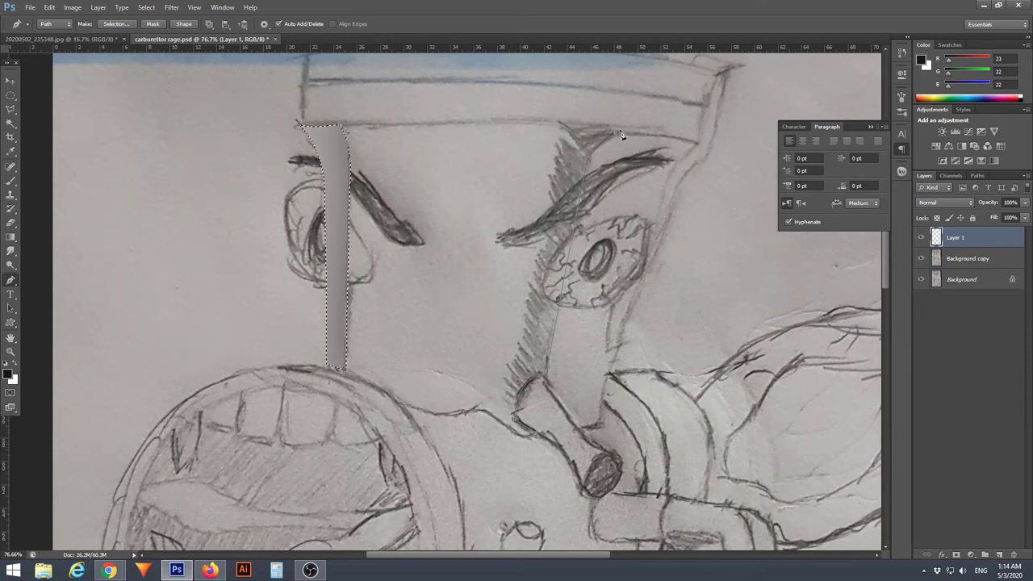
{"action": "key", "text": "Return"}
{"action": "right_click", "coordinate": [10, 181]}
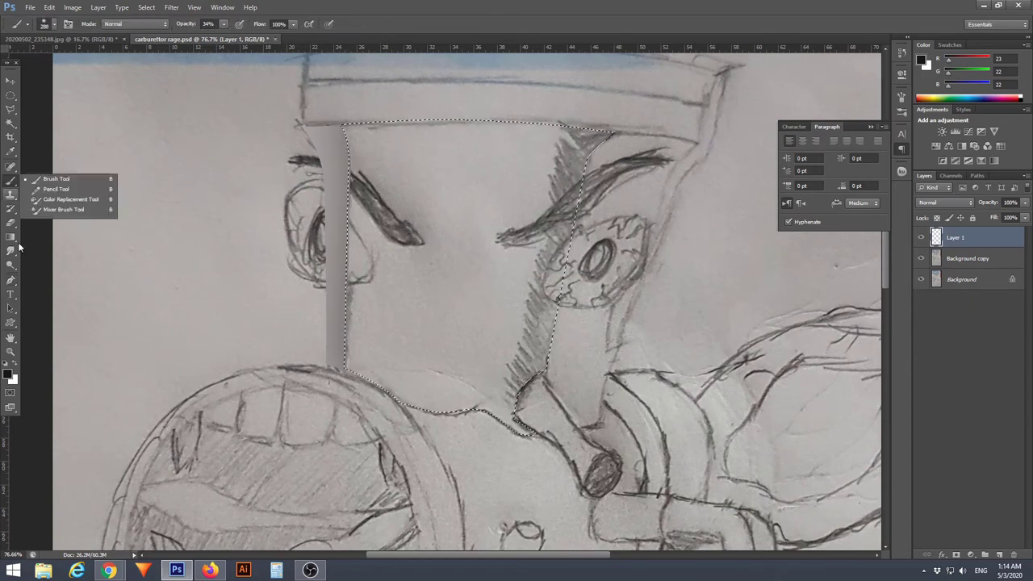
{"action": "left_click", "coordinate": [57, 179]}
{"action": "left_click_drag", "start_coordinate": [600, 153], "coordinate": [364, 218]}
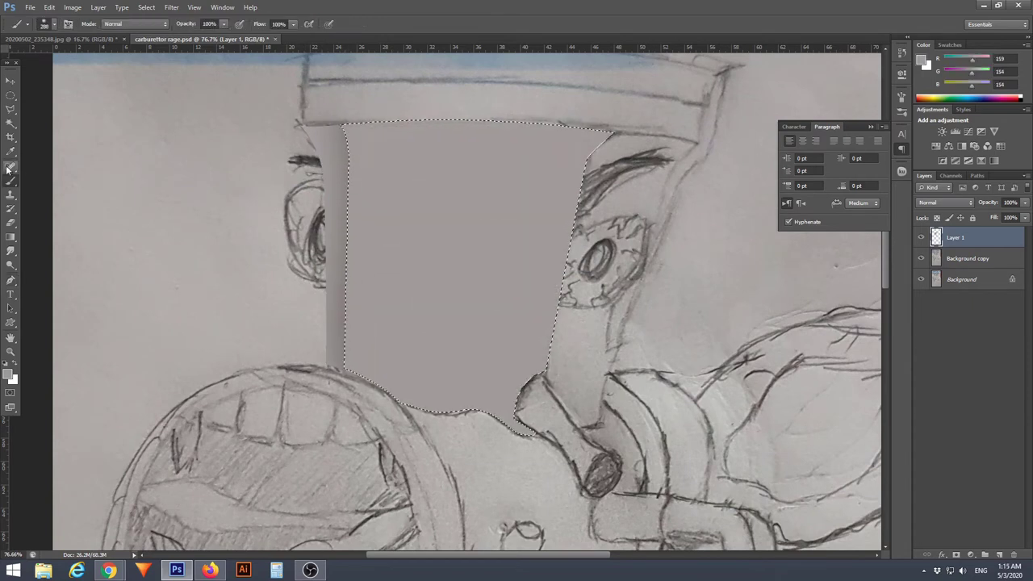
Pick a near-black colour and shade the body's right edge
{"action": "left_click", "coordinate": [9, 373]}
{"action": "left_click", "coordinate": [193, 484]}
{"action": "left_click", "coordinate": [443, 351]}
{"action": "mouse_move", "coordinate": [598, 146]}
{"action": "left_mouse_down"}
{"action": "mouse_move", "coordinate": [557, 355]}
{"action": "mouse_move", "coordinate": [647, 216]}
{"action": "left_mouse_up"}
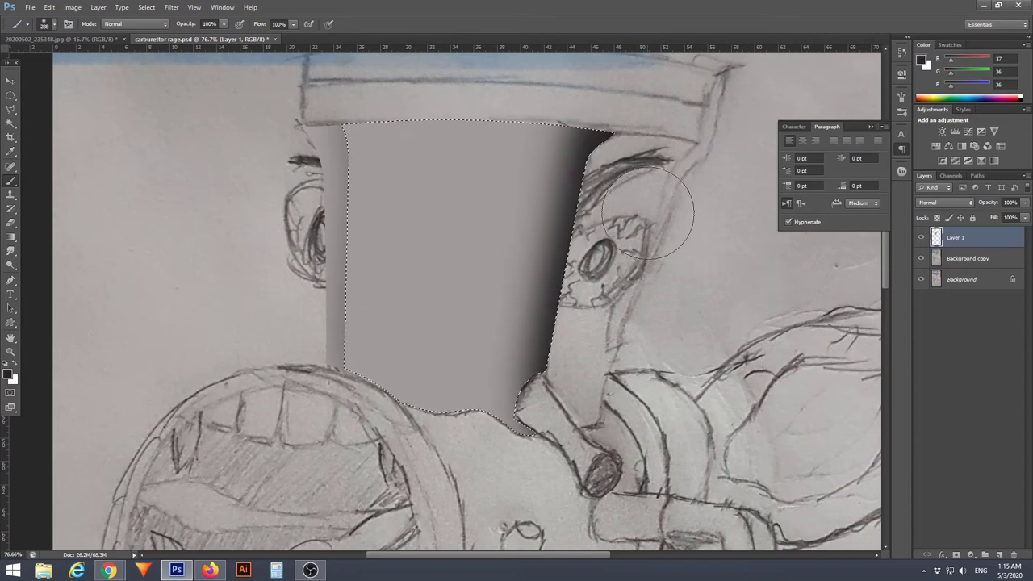
Paint a white highlight streak down the body's right side
{"action": "key", "text": "p"}
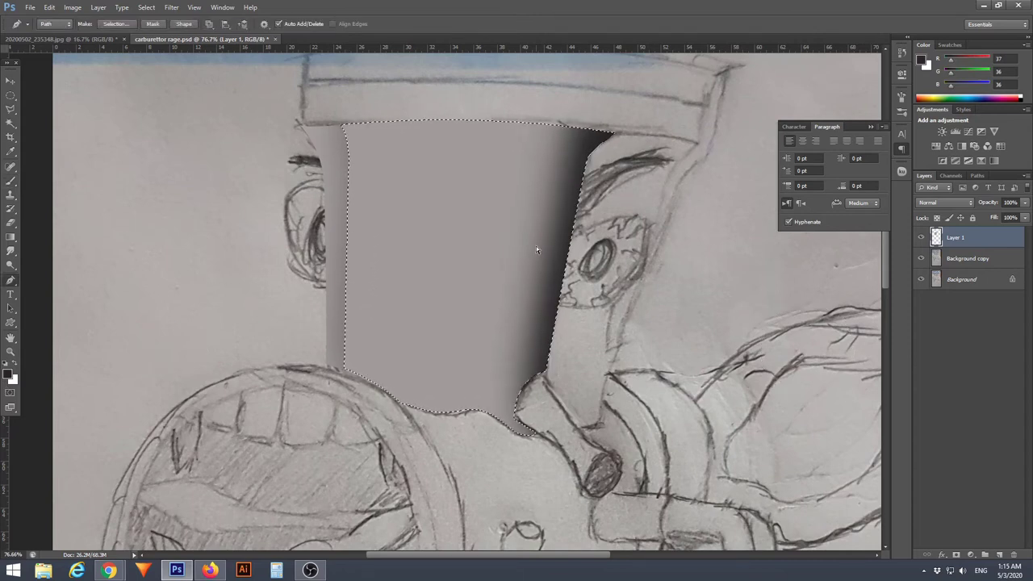
{"action": "key", "text": "b"}
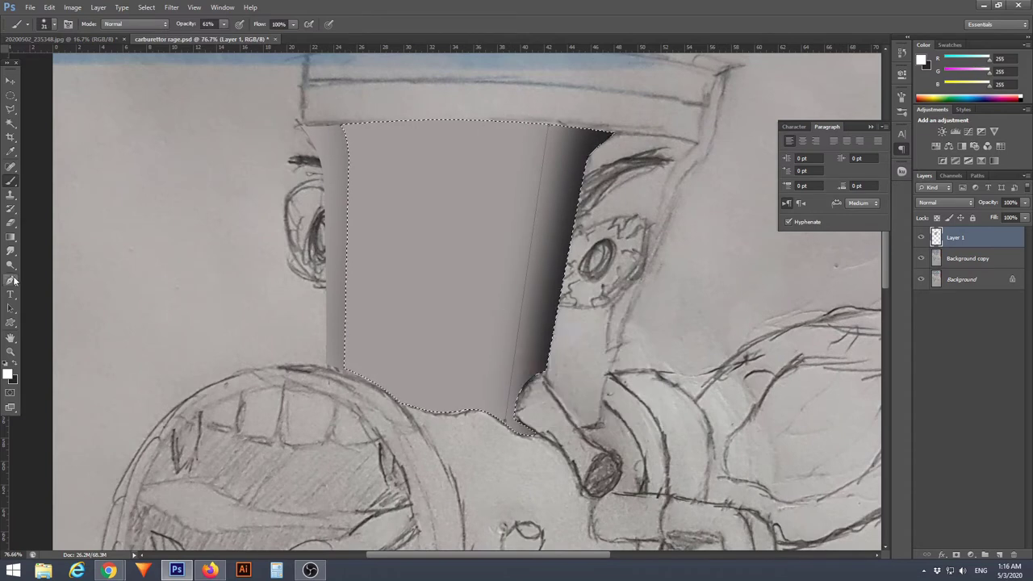
{"action": "left_click_drag", "start_coordinate": [547, 129], "coordinate": [507, 420]}
{"action": "key", "text": "p"}
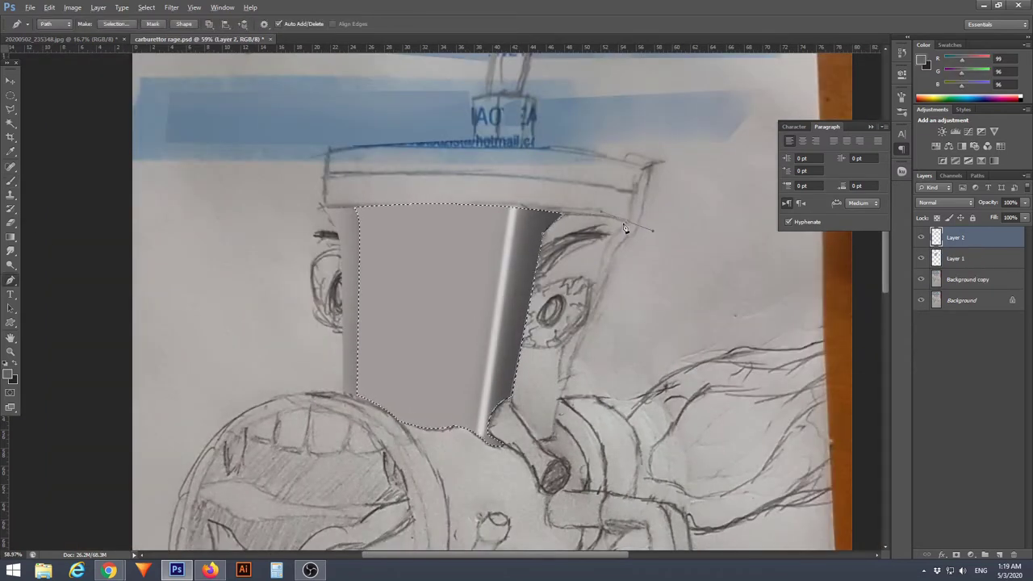
Shade the right side panel's inner edge dark next to the highlight
{"action": "scroll", "coordinate": [652, 216], "scroll_direction": "up", "scroll_amount": 5}
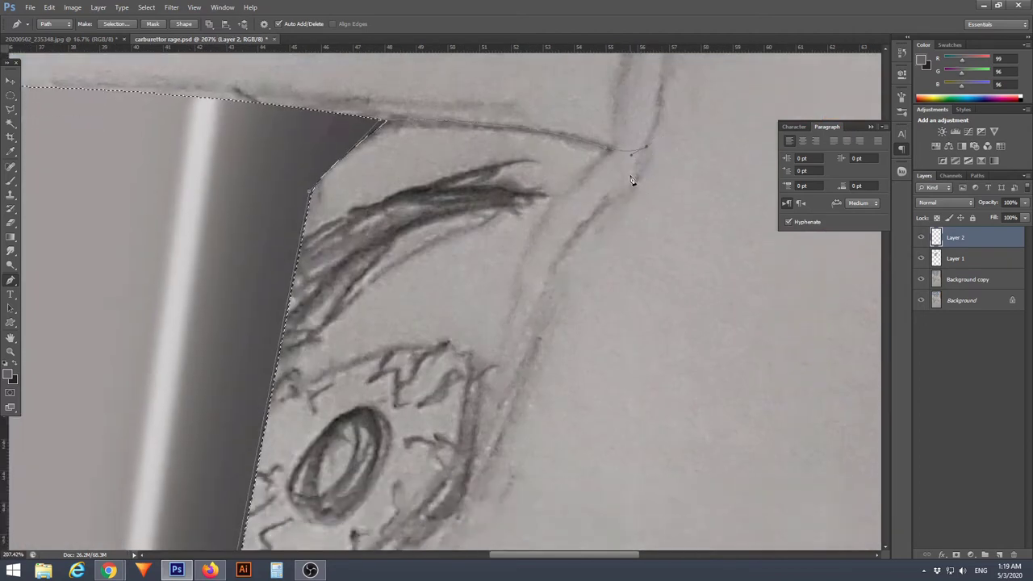
{"action": "scroll", "coordinate": [526, 390], "scroll_direction": "down", "scroll_amount": 6}
{"action": "scroll", "coordinate": [527, 390], "scroll_direction": "up", "scroll_amount": 4}
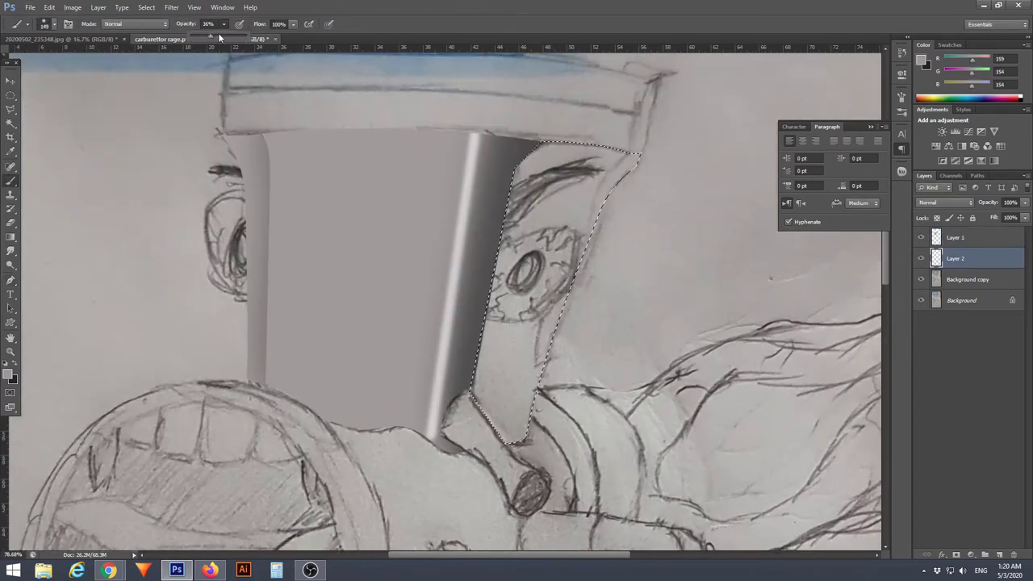
{"action": "mouse_move", "coordinate": [496, 143]}
{"action": "left_mouse_down"}
{"action": "mouse_move", "coordinate": [501, 210]}
{"action": "mouse_move", "coordinate": [479, 242]}
{"action": "mouse_move", "coordinate": [484, 355]}
{"action": "left_mouse_up"}
{"action": "scroll", "coordinate": [596, 234], "scroll_direction": "down", "scroll_amount": 3}
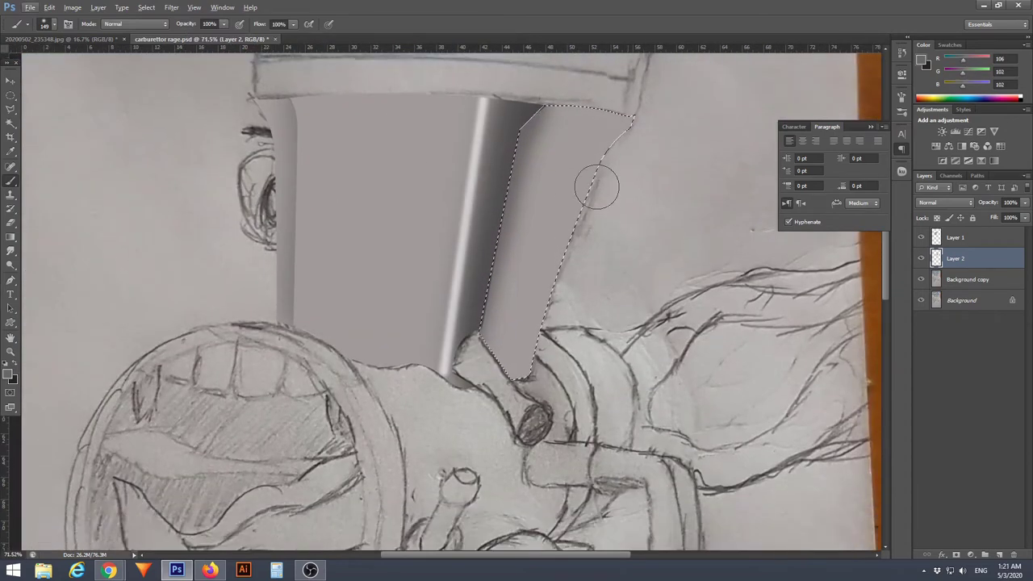
{"action": "key", "text": "p"}
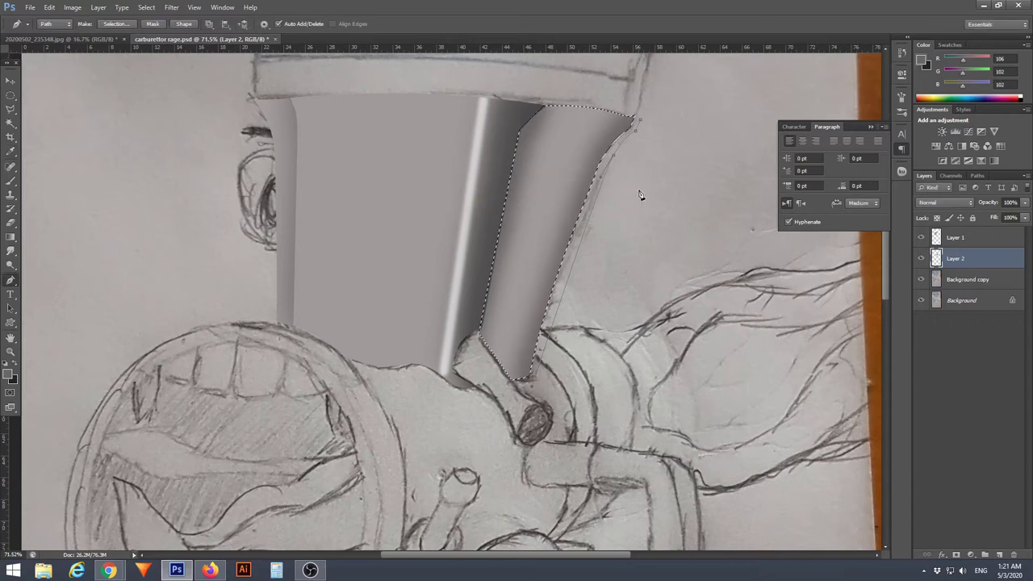
On the main body's layer, select the painted front panel with Magic Wand and Polygonal Lasso
{"action": "scroll", "coordinate": [565, 210], "scroll_direction": "up", "scroll_amount": 3}
{"action": "left_click", "coordinate": [956, 237]}
{"action": "key", "text": "w"}
{"action": "left_click", "coordinate": [511, 182]}
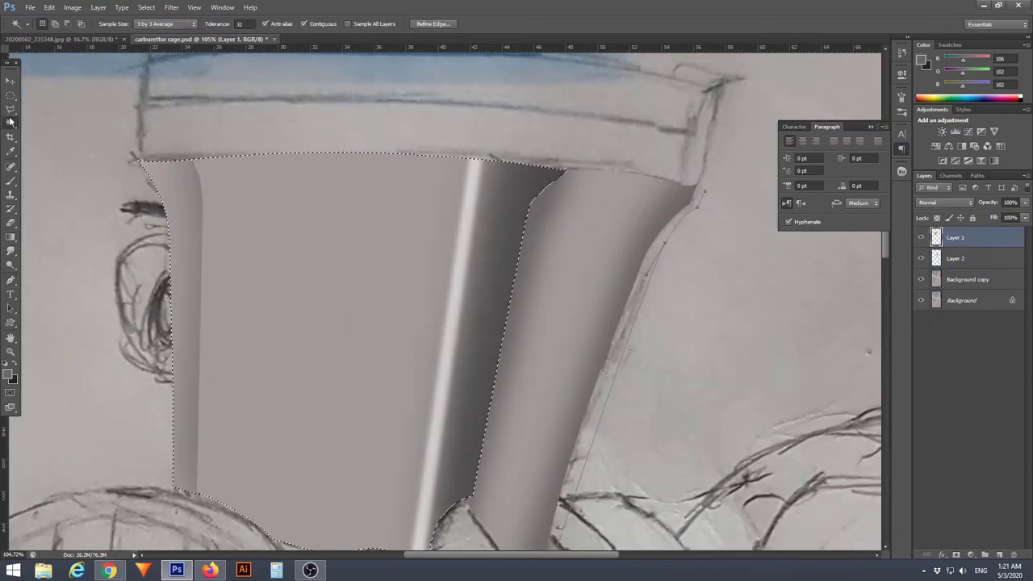
{"action": "right_click", "coordinate": [11, 108]}
{"action": "left_click", "coordinate": [64, 115]}
{"action": "double_click", "coordinate": [555, 114]}
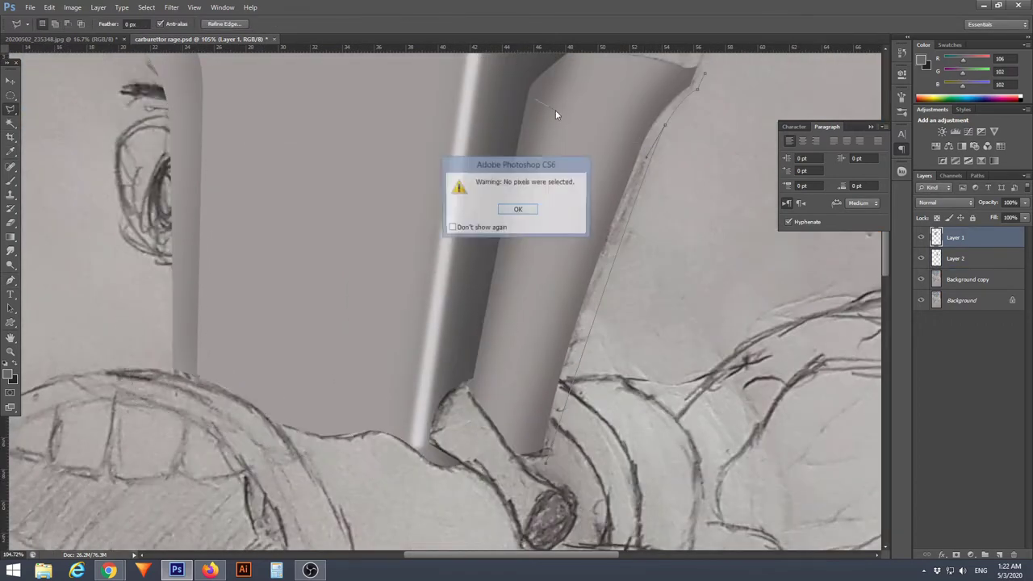
{"action": "key", "text": "Return"}
{"action": "scroll", "coordinate": [556, 115], "scroll_direction": "down", "scroll_amount": 2}
Add a new layer, Layer 3, for the top band
{"action": "key", "text": "b"}
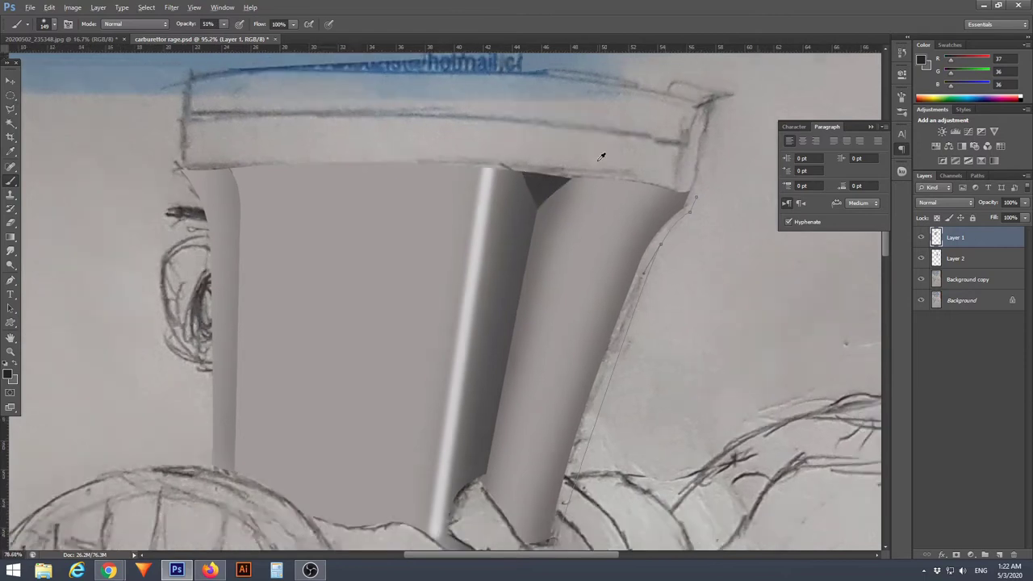
{"action": "scroll", "coordinate": [601, 156], "scroll_direction": "up", "scroll_amount": 5}
{"action": "key", "text": "ctrl+alt+shift+n"}
Trace the top band's outline with the Pen tool and turn it into a selection
{"action": "key", "text": "p"}
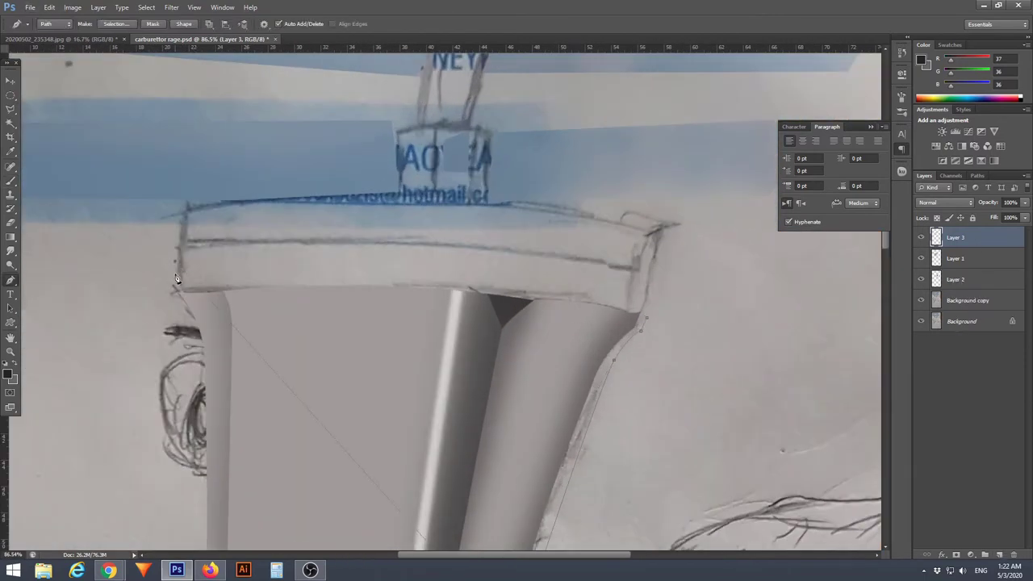
{"action": "left_click_drag", "start_coordinate": [628, 316], "coordinate": [671, 358]}
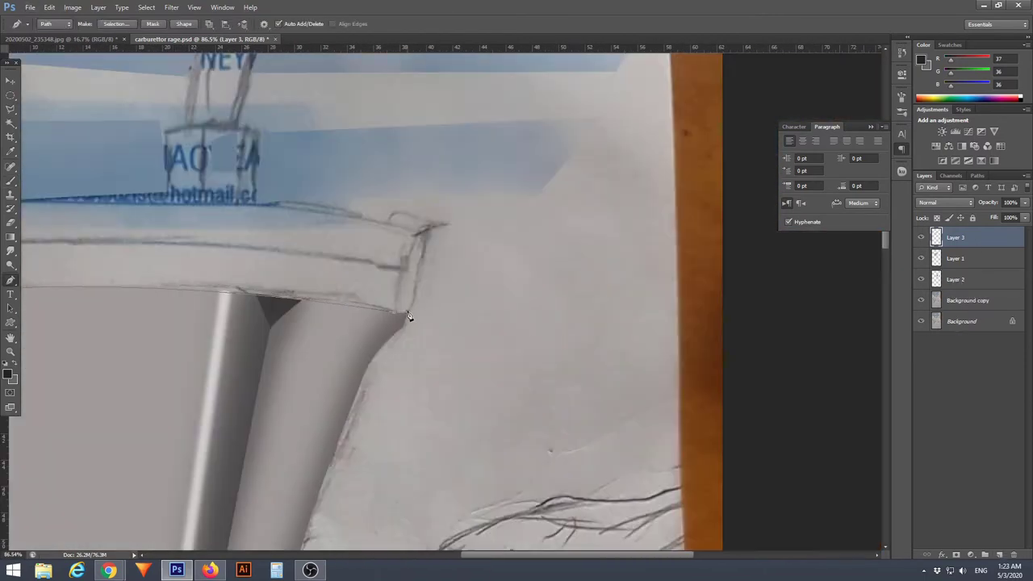
{"action": "scroll", "coordinate": [645, 272], "scroll_direction": "down", "scroll_amount": 1}
{"action": "scroll", "coordinate": [52, 260], "scroll_direction": "left", "scroll_amount": 2}
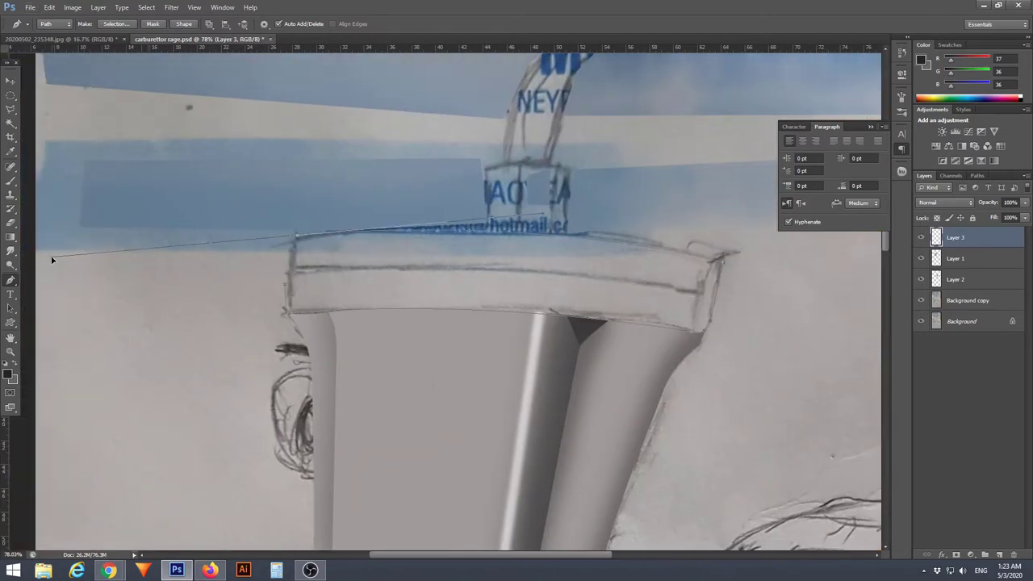
{"action": "right_click", "coordinate": [449, 261]}
{"action": "left_click", "coordinate": [517, 274]}
{"action": "key", "text": "Return"}
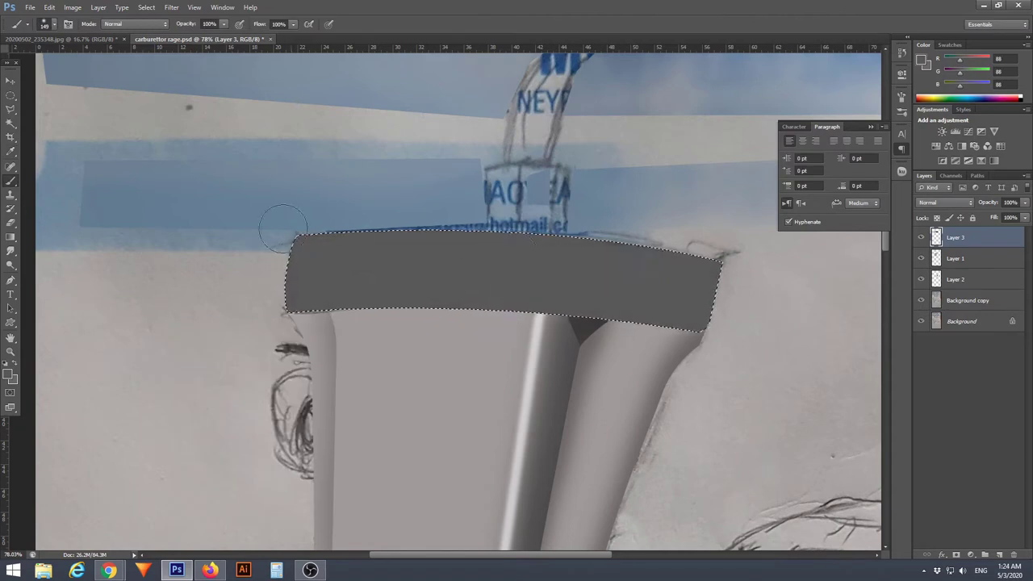
Shade both ends of the top band in a darker grey
{"action": "key", "text": "Return"}
{"action": "left_click_drag", "start_coordinate": [710, 258], "coordinate": [702, 327]}
{"action": "left_click_drag", "start_coordinate": [303, 238], "coordinate": [298, 311]}
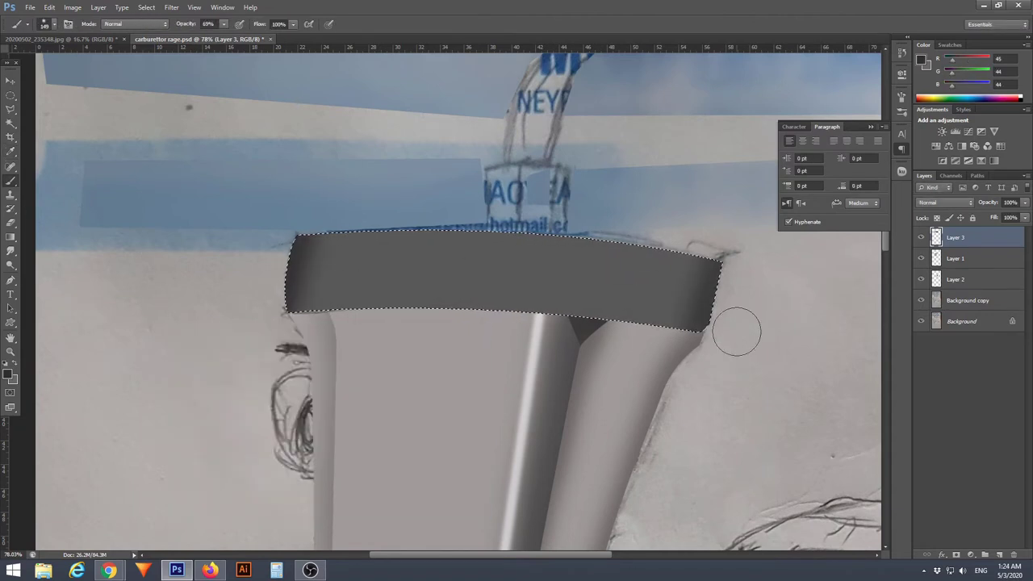
{"action": "scroll", "coordinate": [381, 279], "scroll_direction": "up", "scroll_amount": 2}
{"action": "scroll", "coordinate": [380, 278], "scroll_direction": "right", "scroll_amount": 3}
{"action": "scroll", "coordinate": [272, 277], "scroll_direction": "down", "scroll_amount": 3}
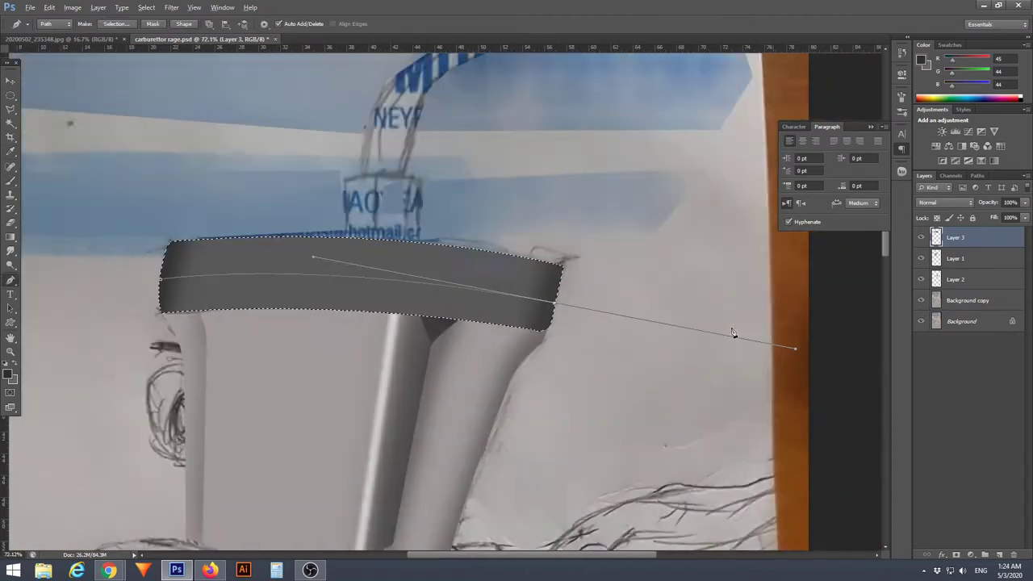
Set the brush size and stroke the curved path as a tan stripe across the band
{"action": "right_click", "coordinate": [272, 277]}
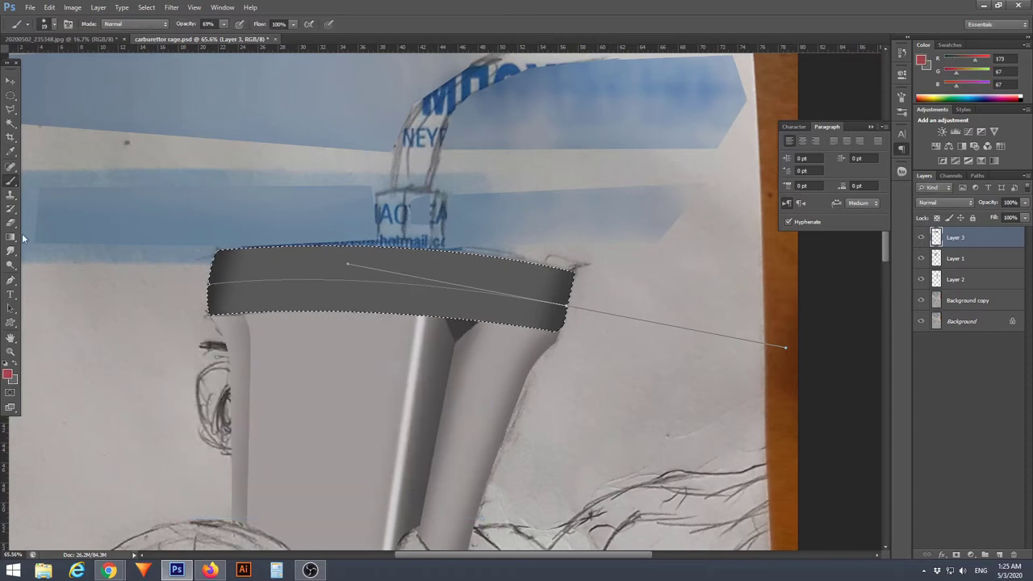
{"action": "key", "text": "Return"}
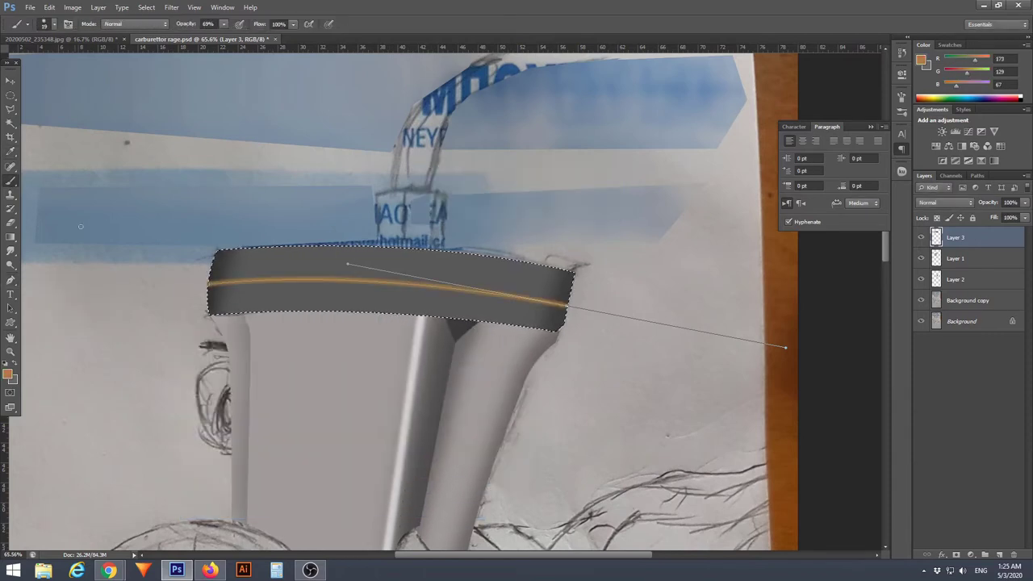
{"action": "left_click", "coordinate": [313, 338]}
{"action": "key", "text": "Return"}
{"action": "right_click", "coordinate": [290, 289]}
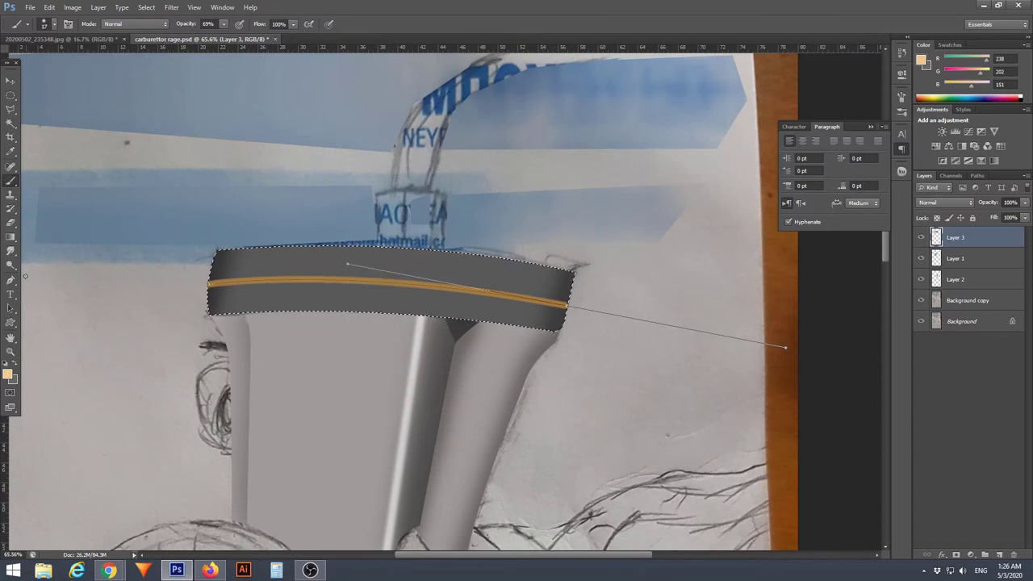
{"action": "scroll", "coordinate": [511, 327], "scroll_direction": "up", "scroll_amount": 3}
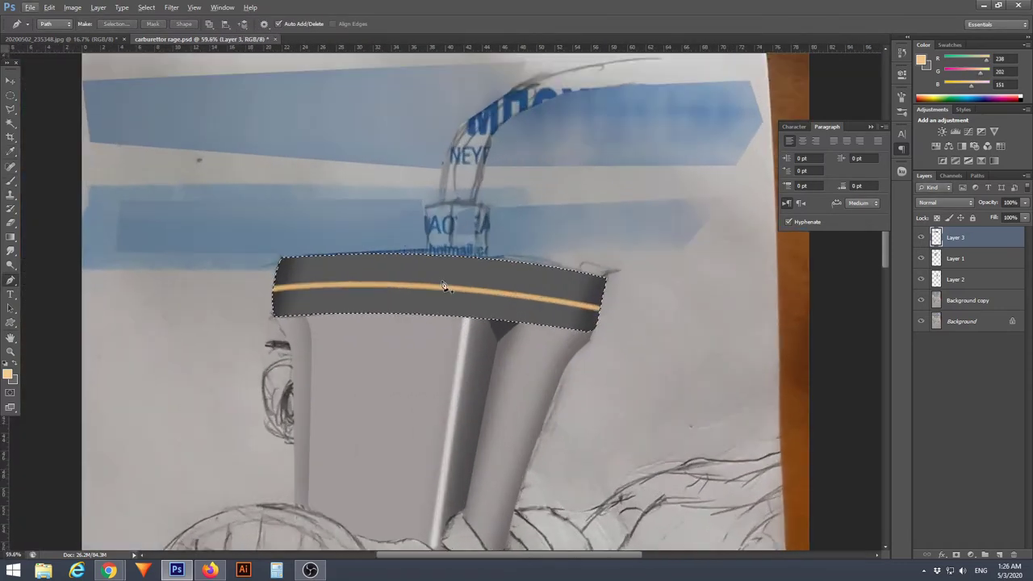
Enlarge the brush to size 116
{"action": "key", "text": "b"}
{"action": "right_click", "coordinate": [549, 192]}
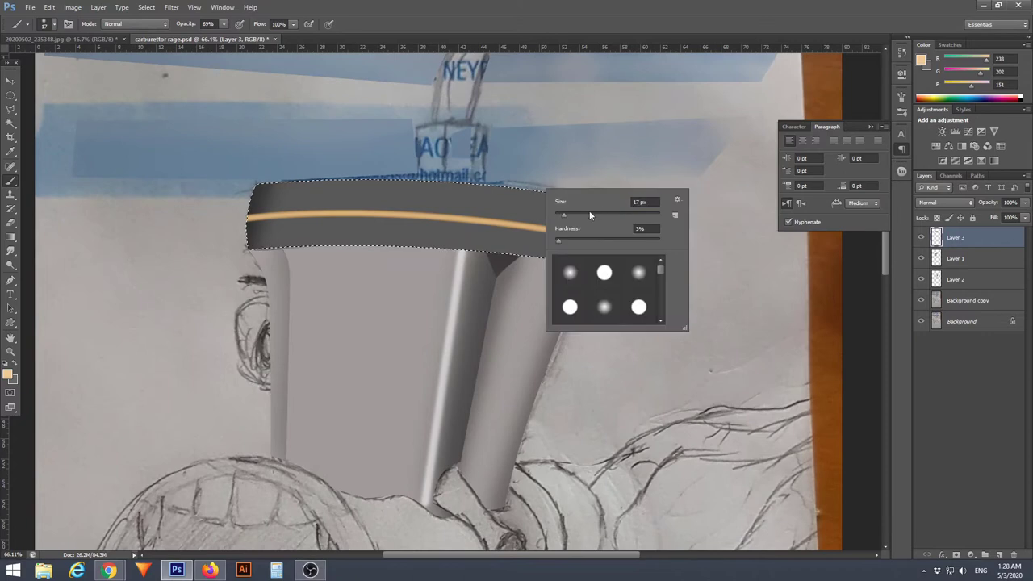
{"action": "type", "text": "116"}
{"action": "left_click", "coordinate": [399, 198], "text": "alt"}
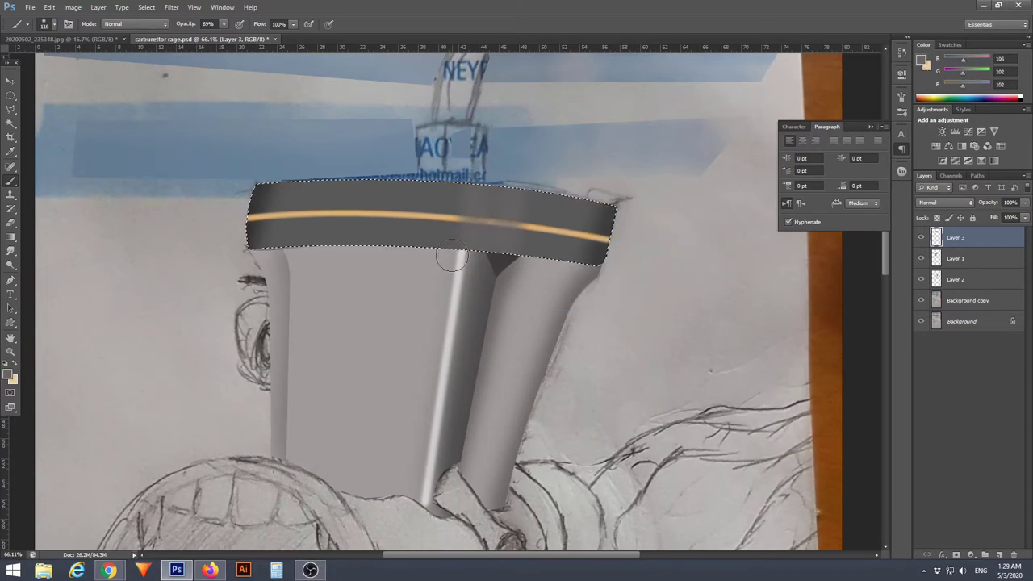
Pick a reddish-brown foreground colour for stroking the curve
{"action": "left_click", "coordinate": [10, 279]}
{"action": "left_click", "coordinate": [36, 275]}
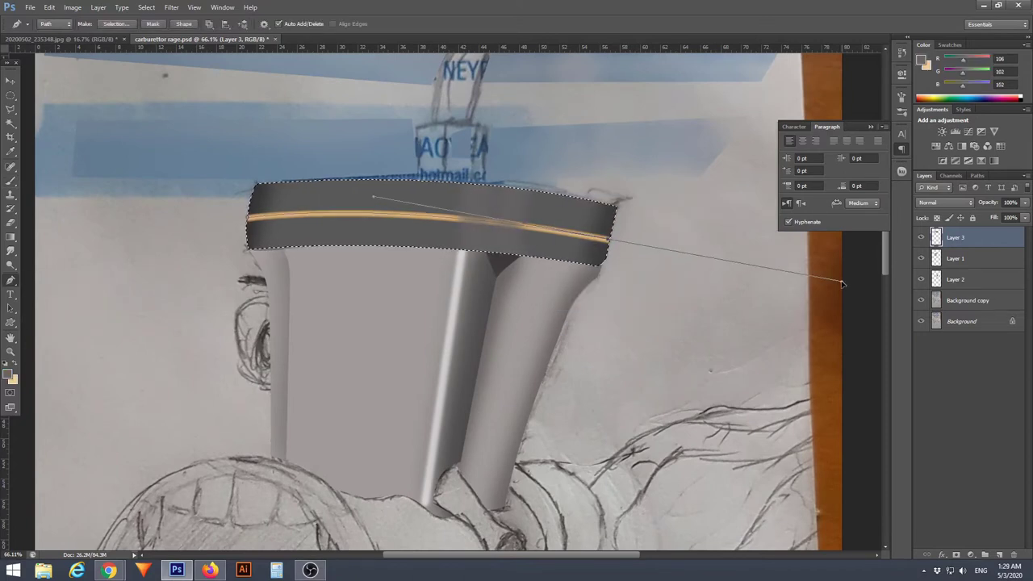
{"action": "left_click", "coordinate": [10, 373]}
{"action": "left_click", "coordinate": [446, 350]}
{"action": "left_click", "coordinate": [436, 272]}
{"action": "key", "text": "Escape"}
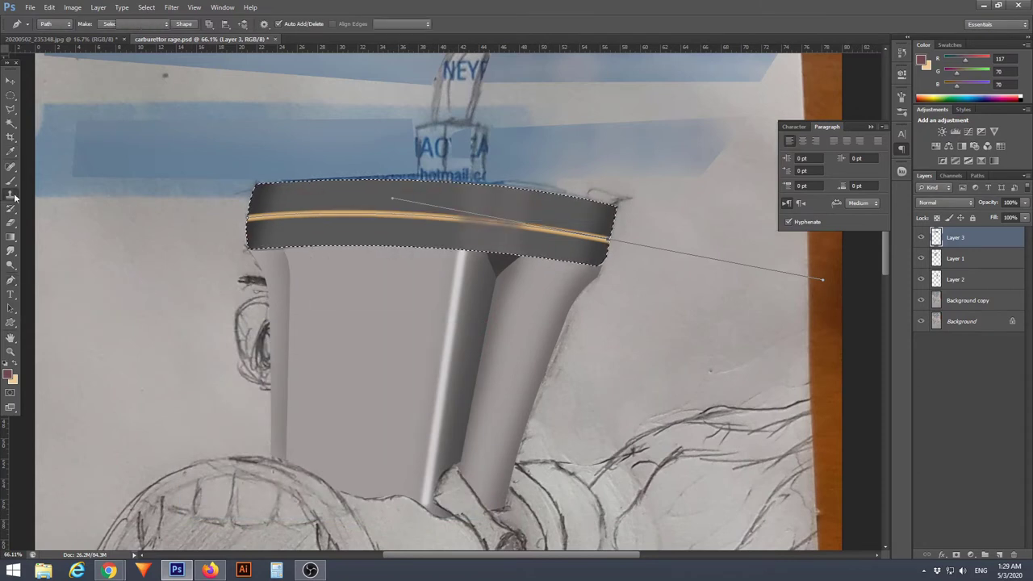
{"action": "left_click", "coordinate": [14, 195]}
Stroke the curved path across the band in bright red
{"action": "right_click", "coordinate": [279, 236]}
{"action": "key", "text": "Escape"}
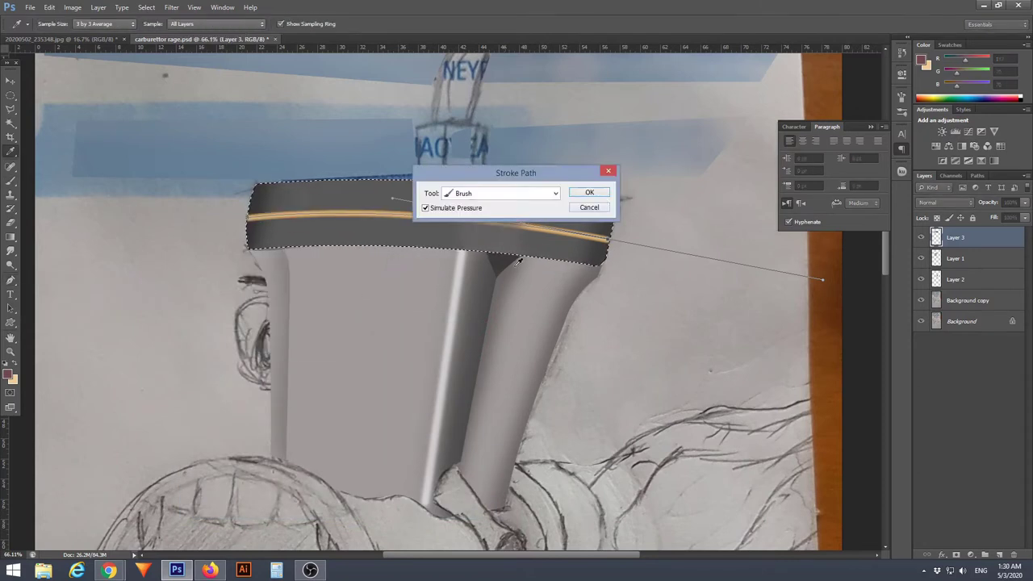
{"action": "key", "text": "Return"}
{"action": "left_click", "coordinate": [9, 373]}
{"action": "key", "text": "Return"}
{"action": "right_click", "coordinate": [278, 236]}
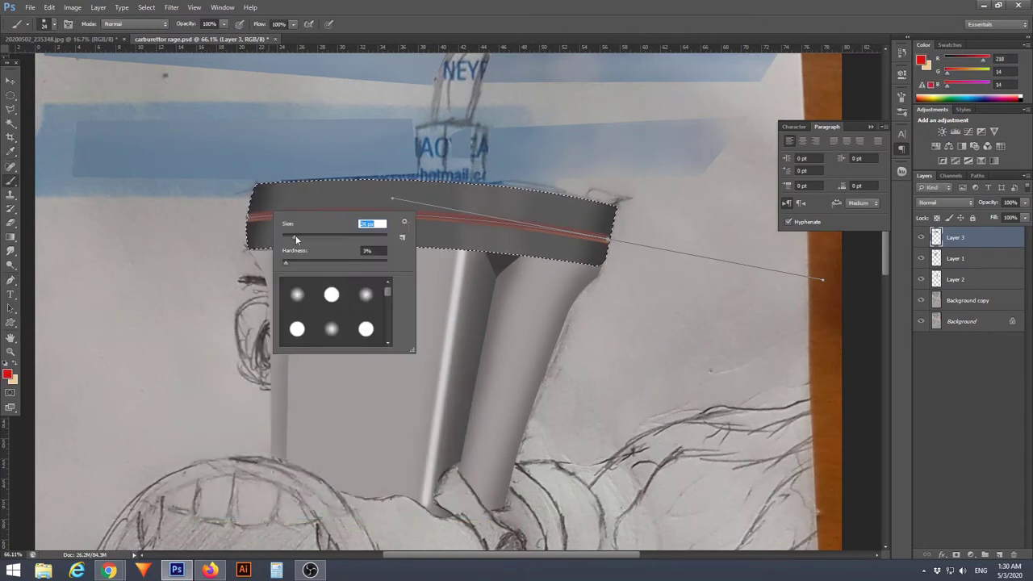
{"action": "right_click", "coordinate": [161, 255]}
{"action": "left_click", "coordinate": [219, 316]}
{"action": "key", "text": "Return"}
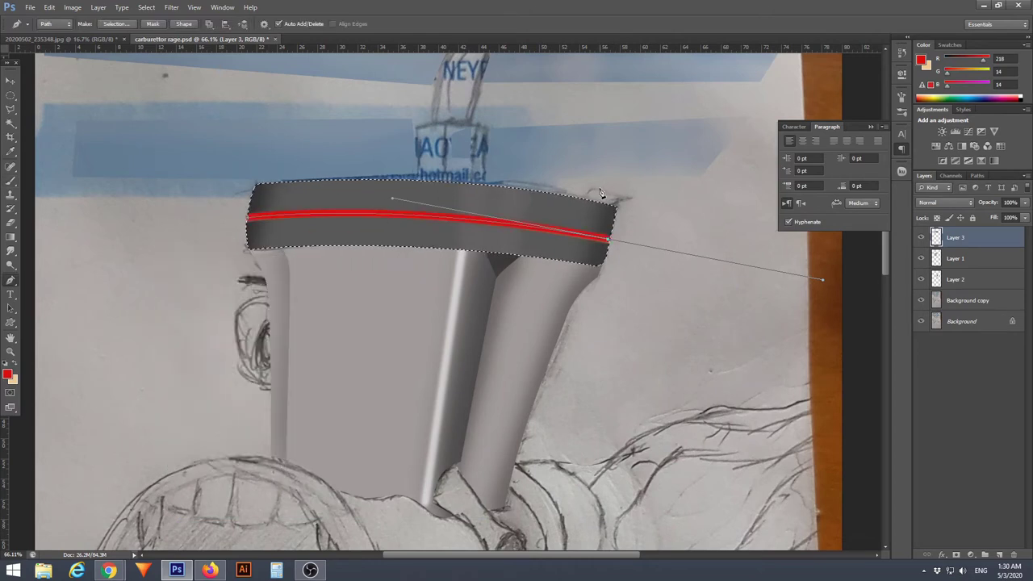
Retry the red stroke and undo the overly thick result
{"action": "right_click", "coordinate": [379, 238]}
{"action": "right_click", "coordinate": [173, 258]}
{"action": "left_click", "coordinate": [230, 319]}
{"action": "key", "text": "Return"}
{"action": "right_click", "coordinate": [631, 265]}
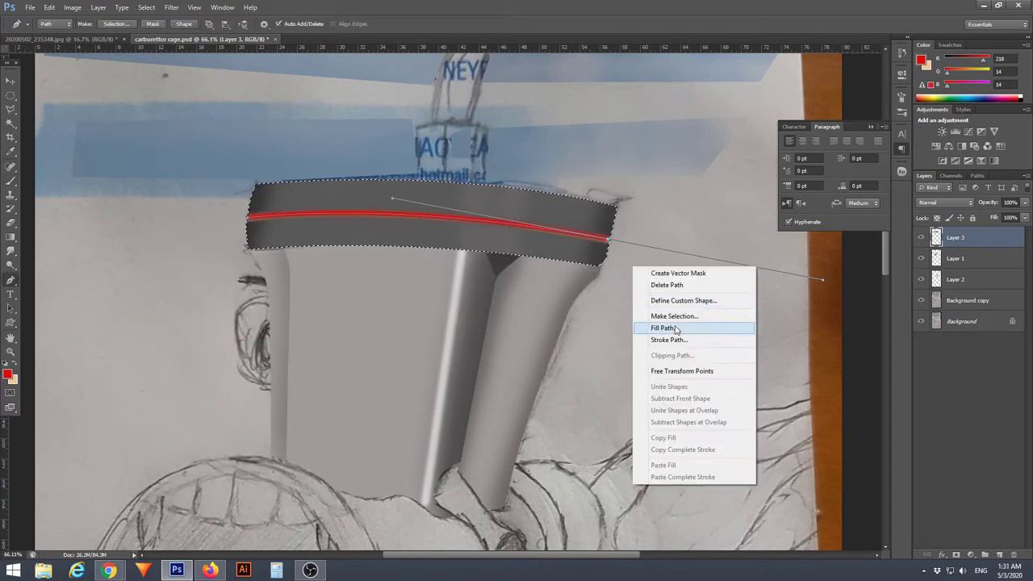
{"action": "left_click", "coordinate": [668, 327]}
{"action": "key", "text": "ctrl+z"}
Stroke the curve in a darker red and delete the guide path
{"action": "left_click", "coordinate": [8, 375]}
{"action": "left_click", "coordinate": [283, 410]}
{"action": "key", "text": "Return"}
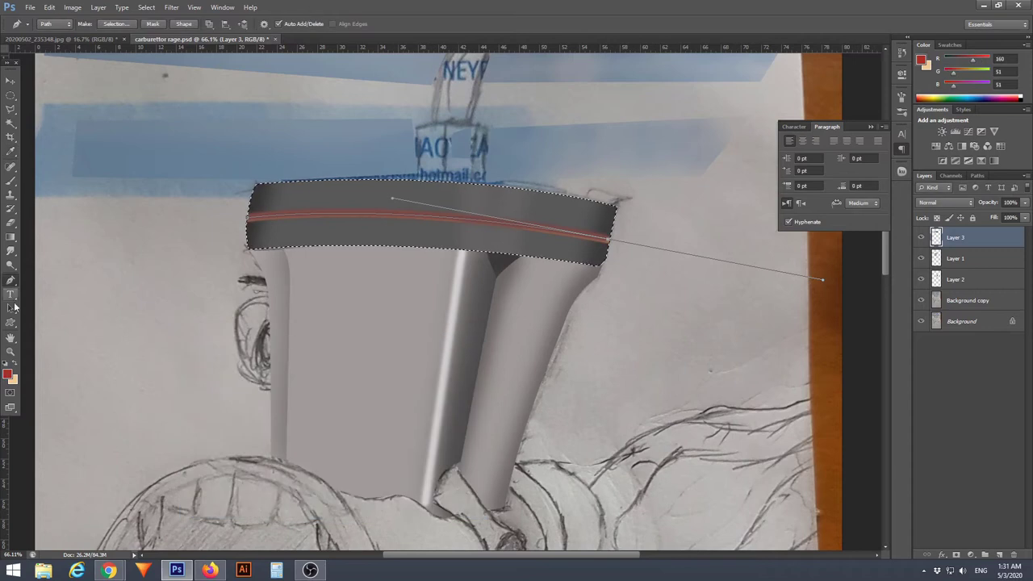
{"action": "right_click", "coordinate": [511, 221]}
{"action": "left_click", "coordinate": [544, 240]}
Make Layer 1 active and set white as the brush colour
{"action": "left_click", "coordinate": [956, 258]}
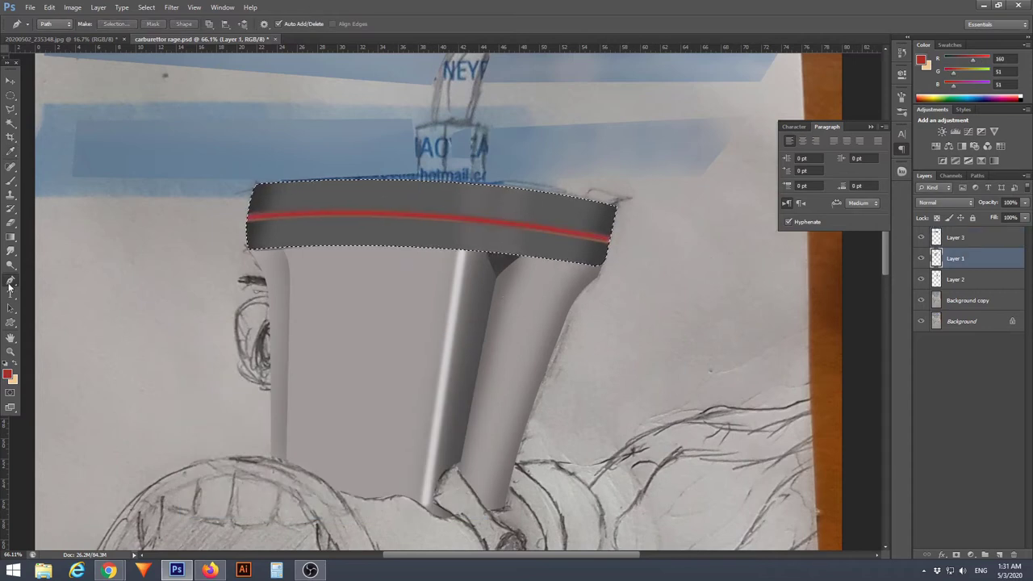
{"action": "key", "text": "d"}
{"action": "key", "text": "x"}
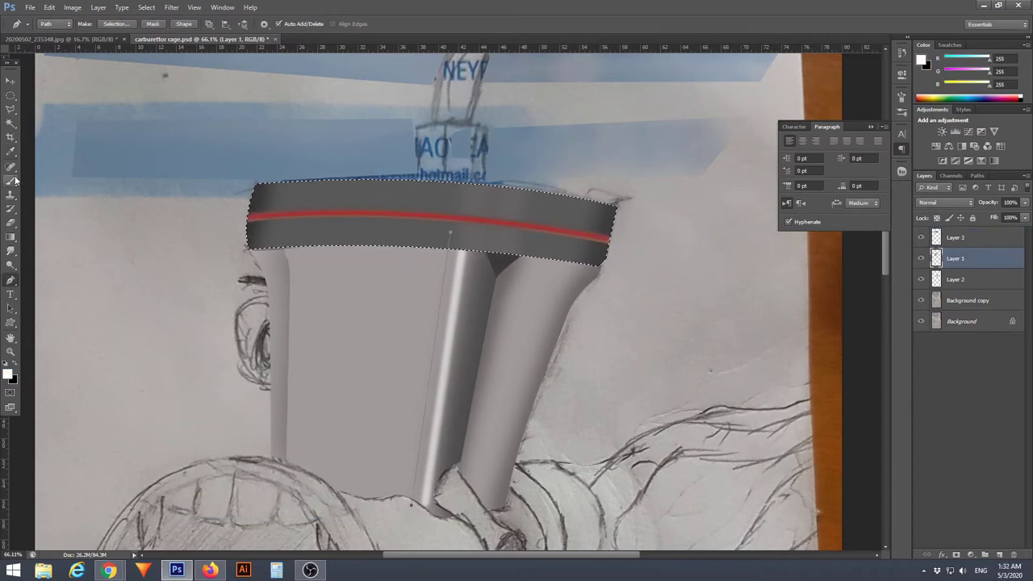
{"action": "key", "text": "b"}
{"action": "right_click", "coordinate": [444, 253]}
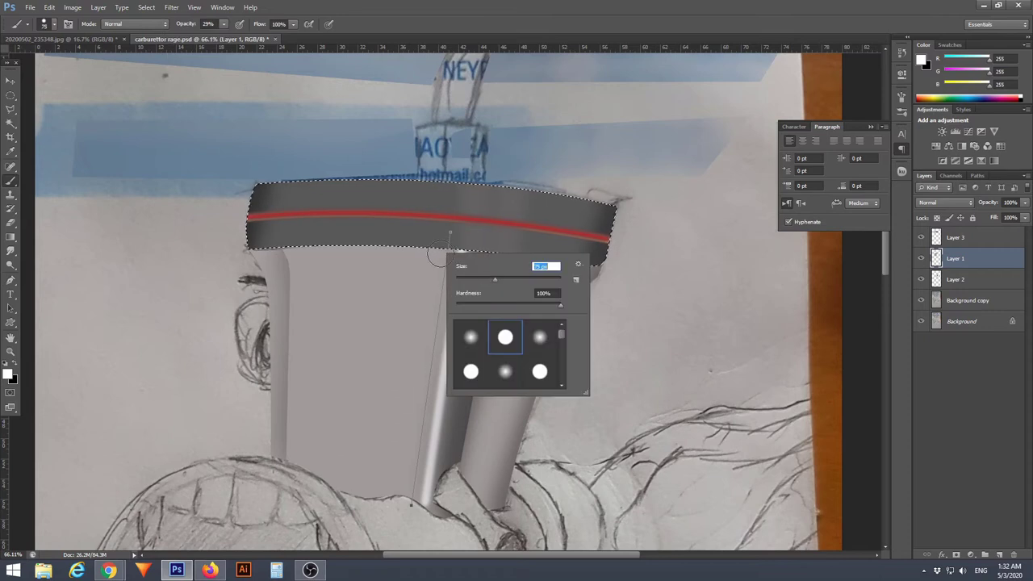
{"action": "key", "text": "Return"}
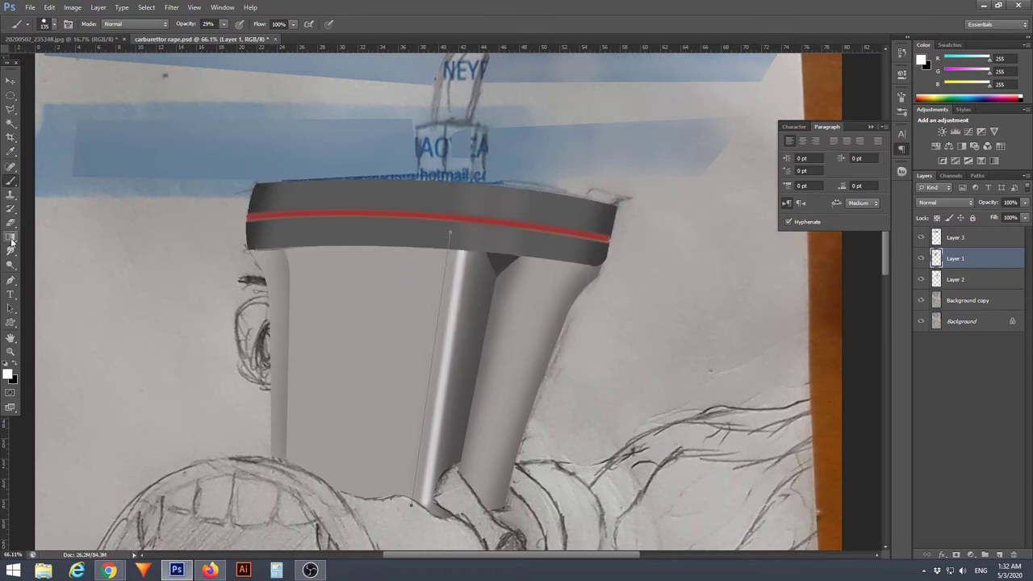
Lasso-select the gray body outline and adjust the brush settings
{"action": "key", "text": "l"}
{"action": "right_click", "coordinate": [166, 203]}
{"action": "key", "text": "Escape"}
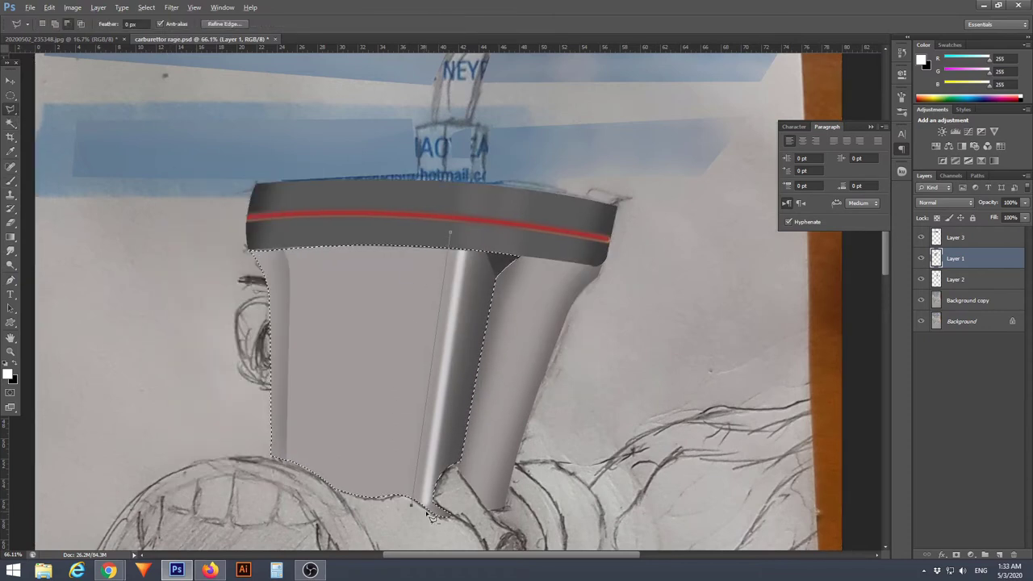
{"action": "key", "text": "b"}
{"action": "right_click", "coordinate": [279, 238]}
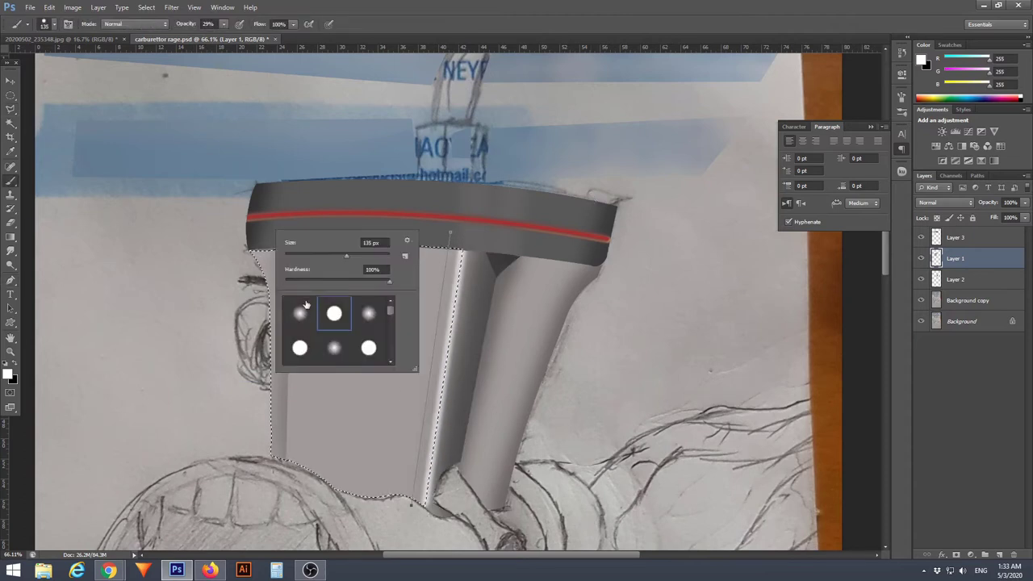
{"action": "left_click", "coordinate": [588, 189]}
{"action": "right_click", "coordinate": [553, 258]}
{"action": "left_click", "coordinate": [577, 277]}
Clone band grey into the band's lower-right corner gap and drop the selection
{"action": "scroll", "coordinate": [444, 322], "scroll_direction": "up", "scroll_amount": 2}
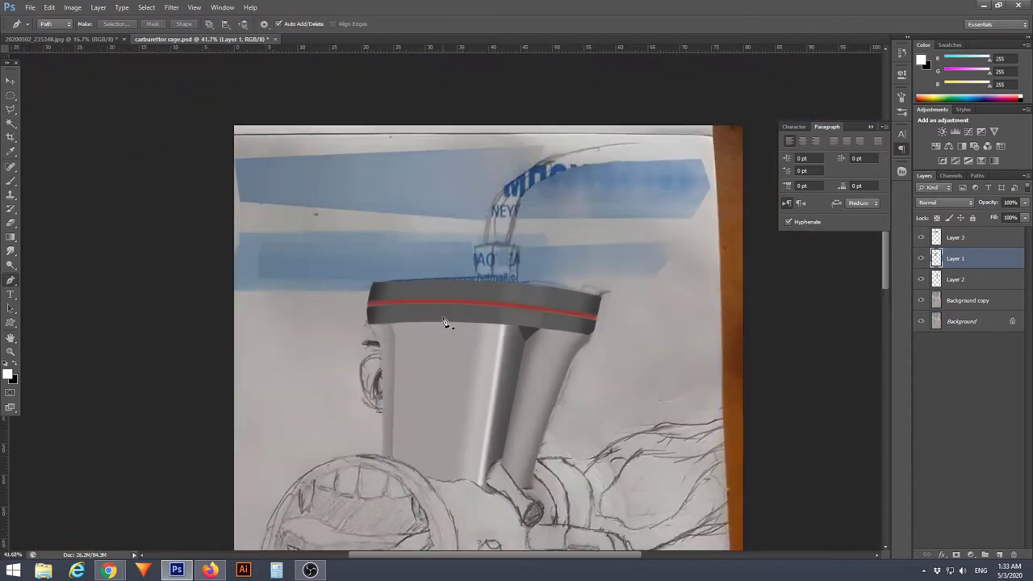
{"action": "scroll", "coordinate": [589, 335], "scroll_direction": "up", "scroll_amount": 5}
{"action": "key", "text": "alt+bracketright"}
{"action": "key", "text": "l"}
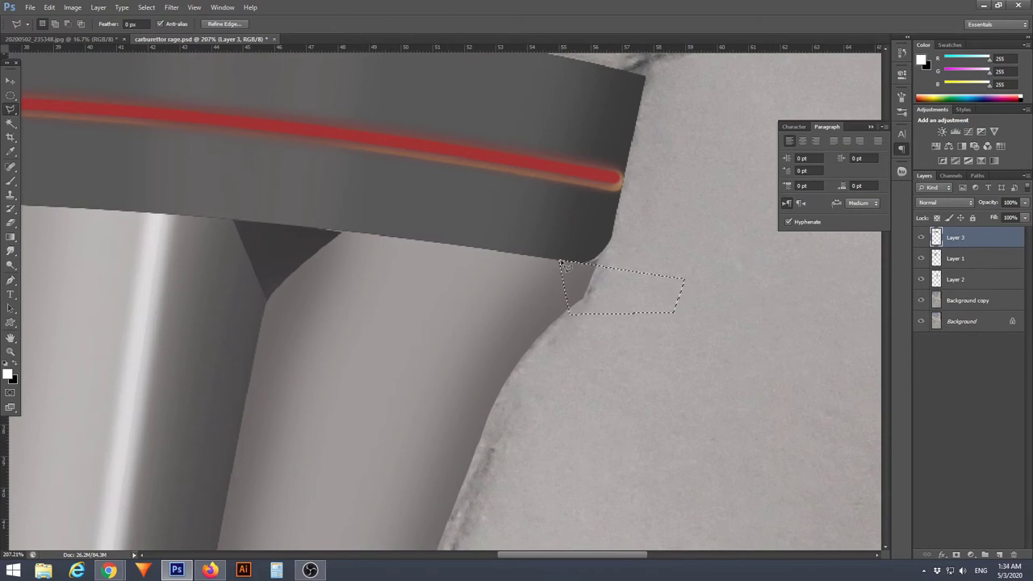
{"action": "left_click", "coordinate": [10, 196]}
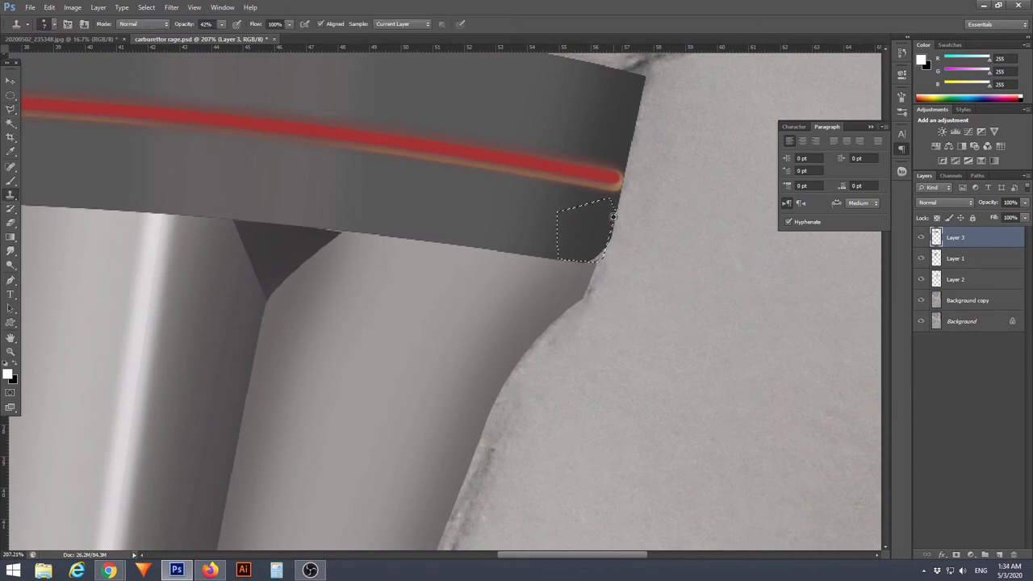
{"action": "key", "text": "e"}
{"action": "key", "text": "ctrl+d"}
Add a new empty layer, Layer 4
{"action": "scroll", "coordinate": [466, 331], "scroll_direction": "down", "scroll_amount": 4}
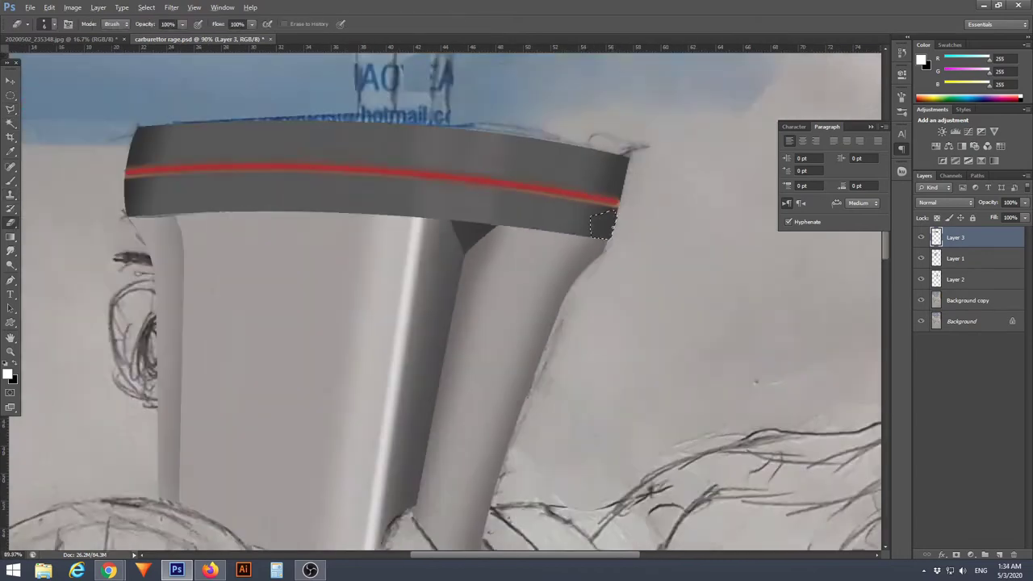
{"action": "scroll", "coordinate": [466, 331], "scroll_direction": "down", "scroll_amount": 1}
{"action": "scroll", "coordinate": [465, 331], "scroll_direction": "up", "scroll_amount": 1}
{"action": "key", "text": "ctrl+shift+alt+n"}
Fill the first cube face with a peach colour
{"action": "key", "text": "l"}
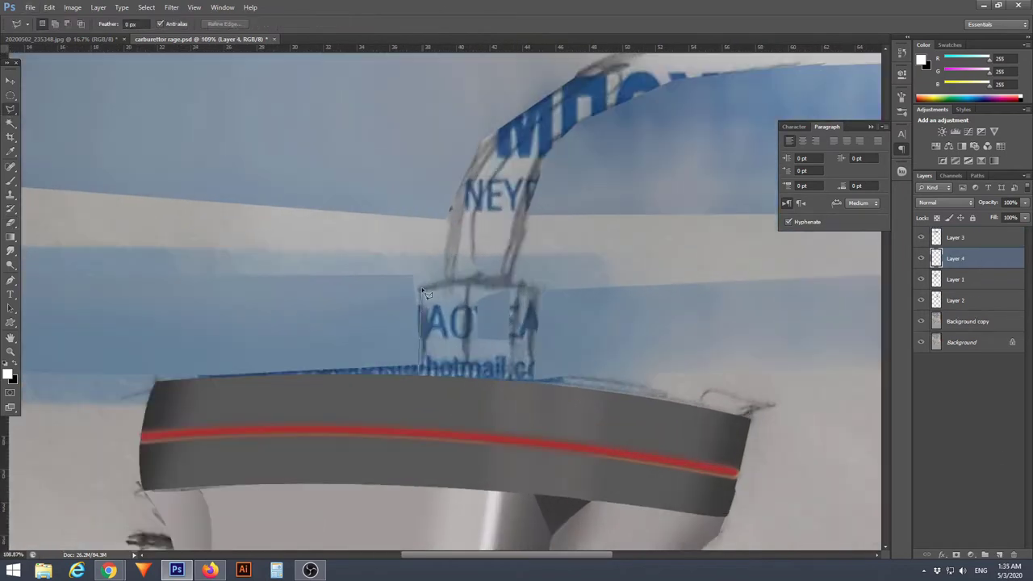
{"action": "left_click", "coordinate": [8, 373]}
{"action": "left_click", "coordinate": [242, 362]}
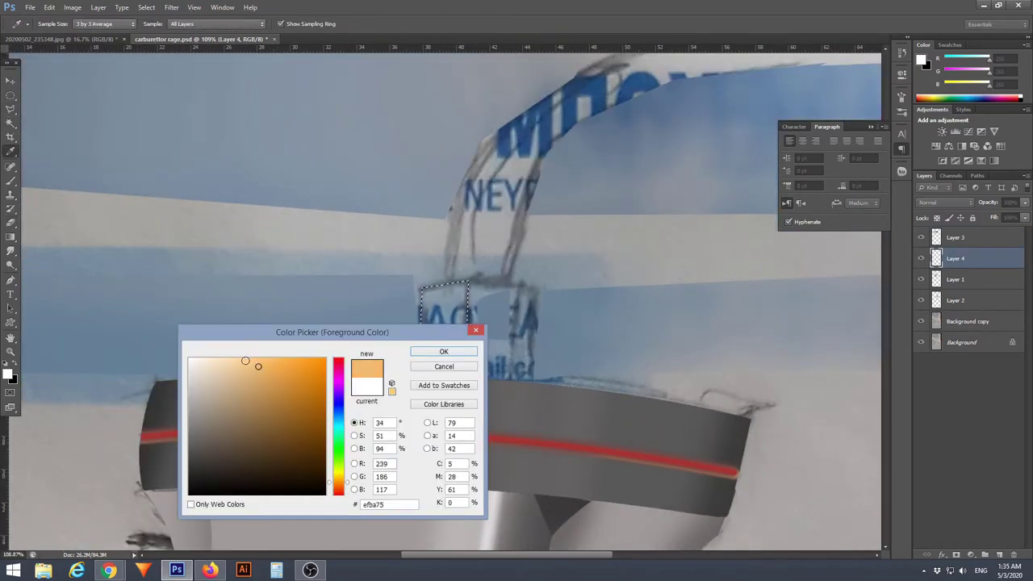
{"action": "left_click", "coordinate": [443, 350]}
{"action": "key", "text": "b"}
{"action": "key", "text": "alt+BackSpace"}
Outline the next cube face and fill it with orange
{"action": "key", "text": "l"}
{"action": "left_click", "coordinate": [468, 283]}
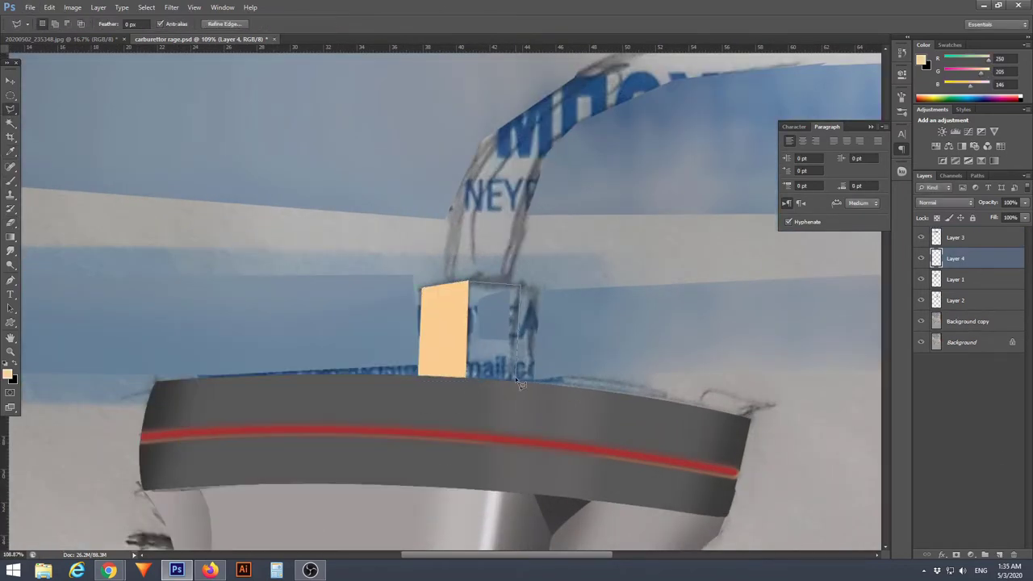
{"action": "left_click", "coordinate": [8, 373]}
{"action": "left_click", "coordinate": [288, 373]}
{"action": "left_click", "coordinate": [440, 347]}
{"action": "key", "text": "b"}
{"action": "right_click", "coordinate": [491, 316]}
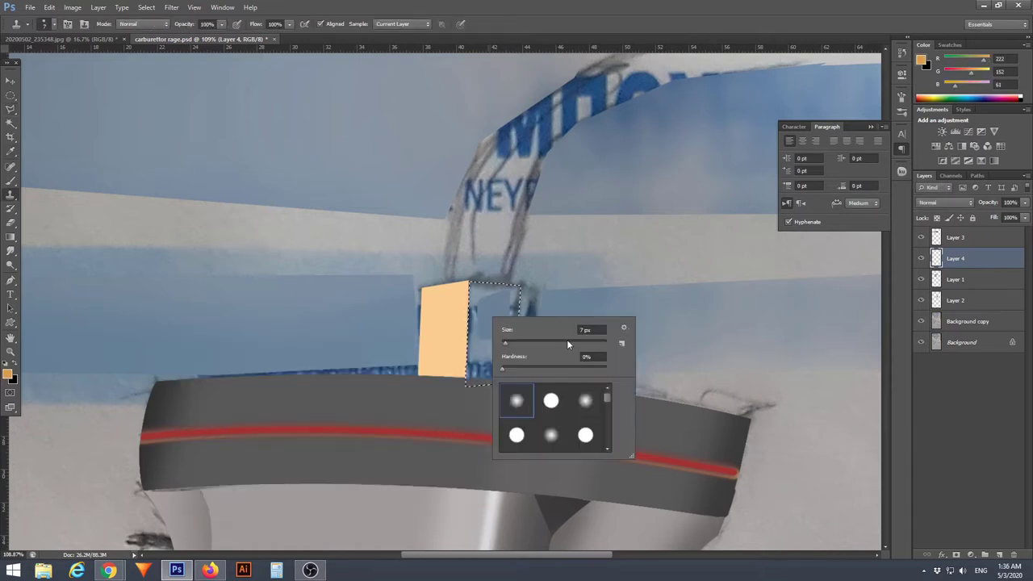
{"action": "key", "text": "alt+BackSpace"}
Fill the cube's right face with a darker orange, then drop the selection
{"action": "left_click", "coordinate": [10, 110]}
{"action": "left_click", "coordinate": [538, 292]}
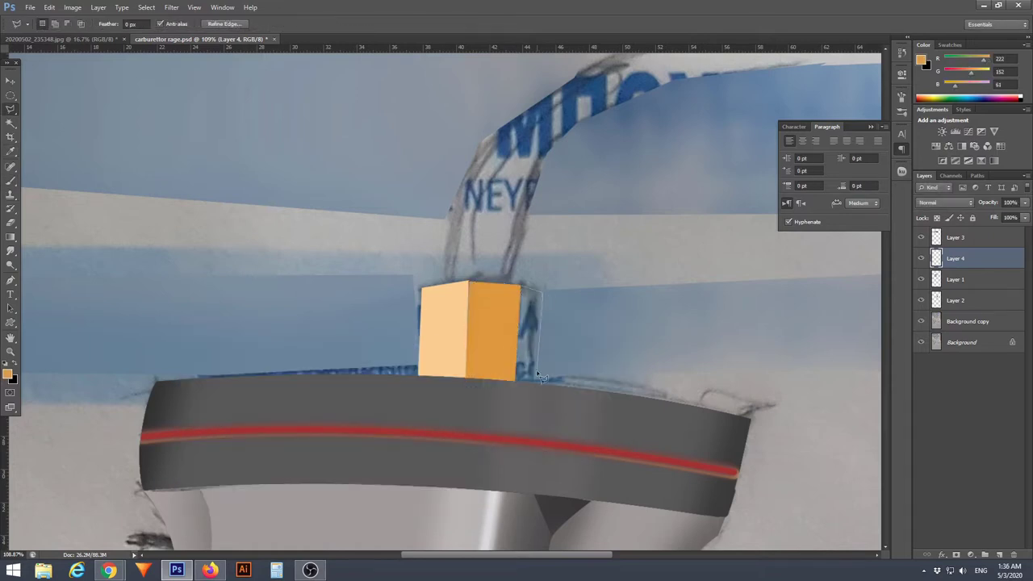
{"action": "left_click", "coordinate": [524, 288]}
{"action": "left_click", "coordinate": [8, 373]}
{"action": "left_click", "coordinate": [443, 350]}
{"action": "key", "text": "alt+BackSpace"}
{"action": "key", "text": "ctrl+minus"}
{"action": "key", "text": "b"}
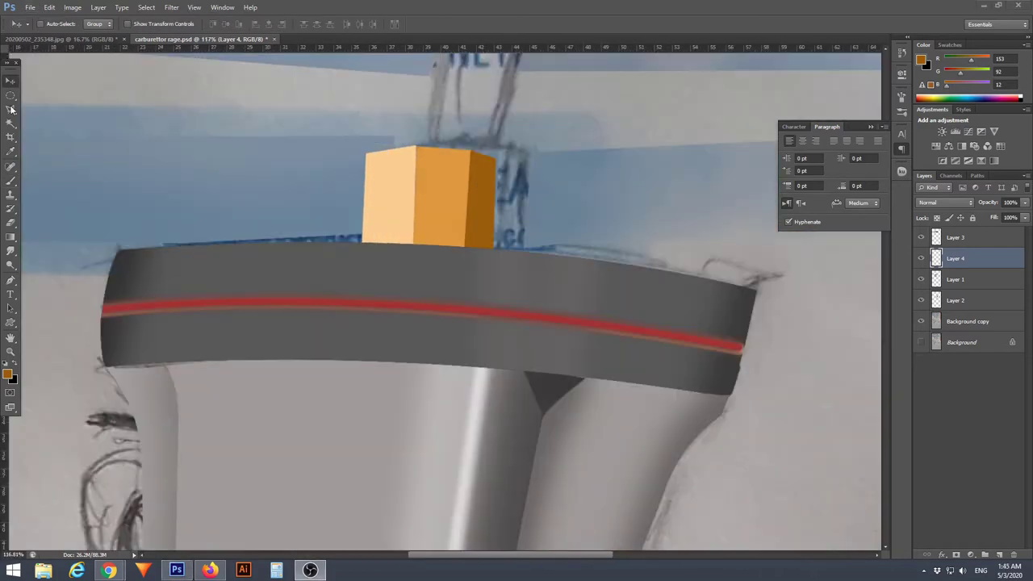
Darken the cube's side, then add Layer 5 for the pipe
{"action": "left_click", "coordinate": [10, 109]}
{"action": "scroll", "coordinate": [416, 151], "scroll_direction": "up", "scroll_amount": 3}
{"action": "left_click", "coordinate": [416, 148]}
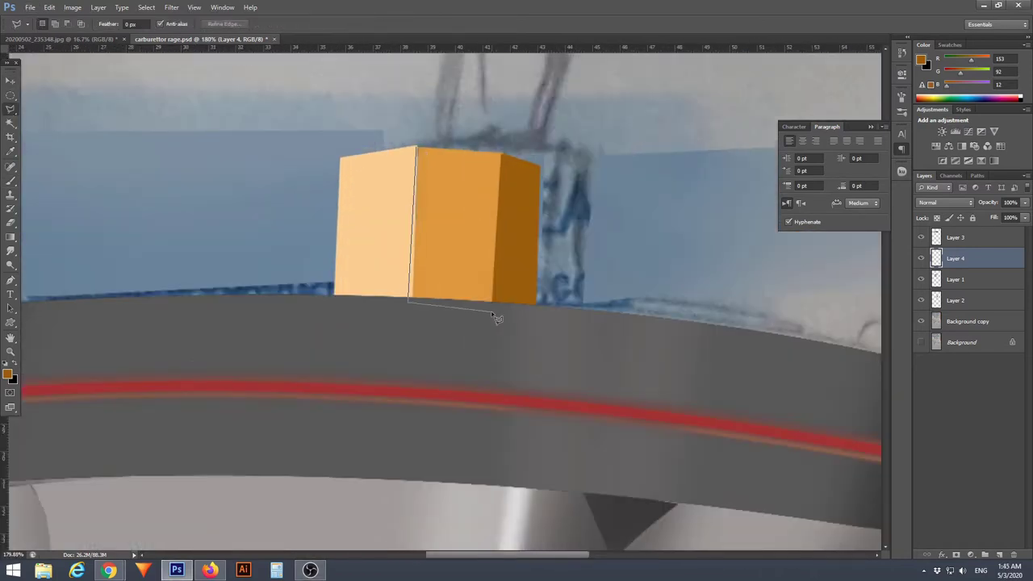
{"action": "left_click", "coordinate": [422, 152]}
{"action": "key", "text": "b"}
{"action": "left_click", "coordinate": [473, 224]}
{"action": "scroll", "coordinate": [473, 223], "scroll_direction": "down", "scroll_amount": 5}
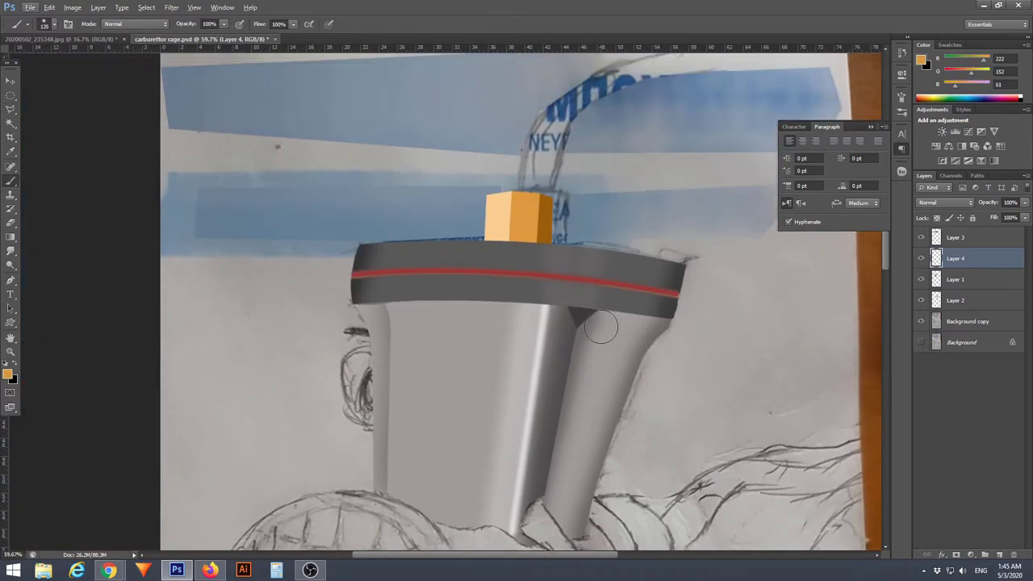
{"action": "scroll", "coordinate": [517, 243], "scroll_direction": "up", "scroll_amount": 2}
{"action": "left_click", "coordinate": [999, 555]}
{"action": "left_click", "coordinate": [11, 280]}
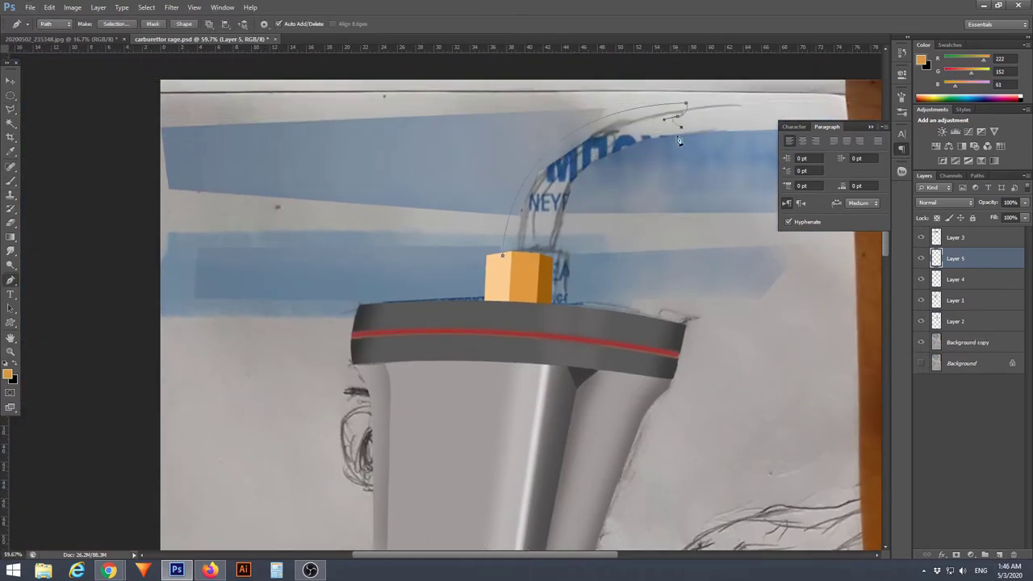
Paint the curved pipe orange and move its layer below the cube layer
{"action": "left_click", "coordinate": [502, 256]}
{"action": "key", "text": "ctrl+Return"}
{"action": "key", "text": "b"}
{"action": "left_click_drag", "start_coordinate": [521, 238], "coordinate": [611, 142]}
{"action": "key", "text": "ctrl+bracketleft"}
{"action": "left_click", "coordinate": [963, 234]}
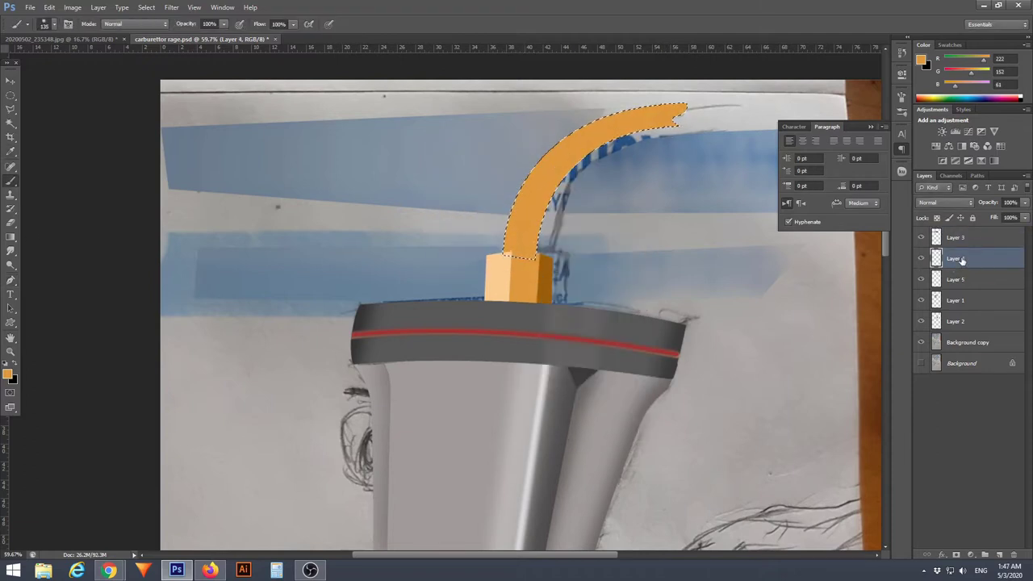
Start a path at the tube's tip and move Layer 5 above Layer 4
{"action": "key", "text": "p"}
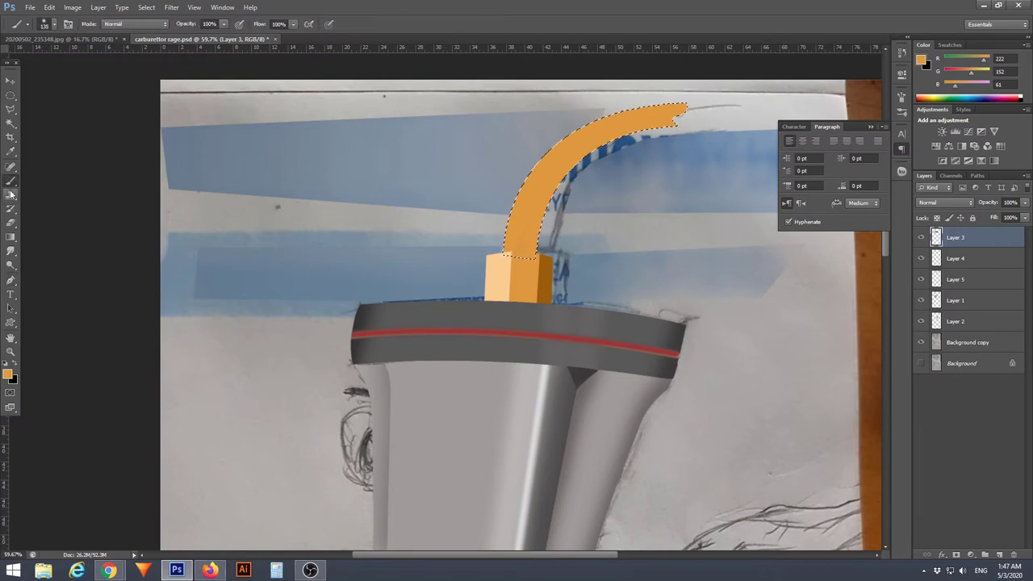
{"action": "left_click", "coordinate": [575, 147]}
{"action": "key", "text": "x"}
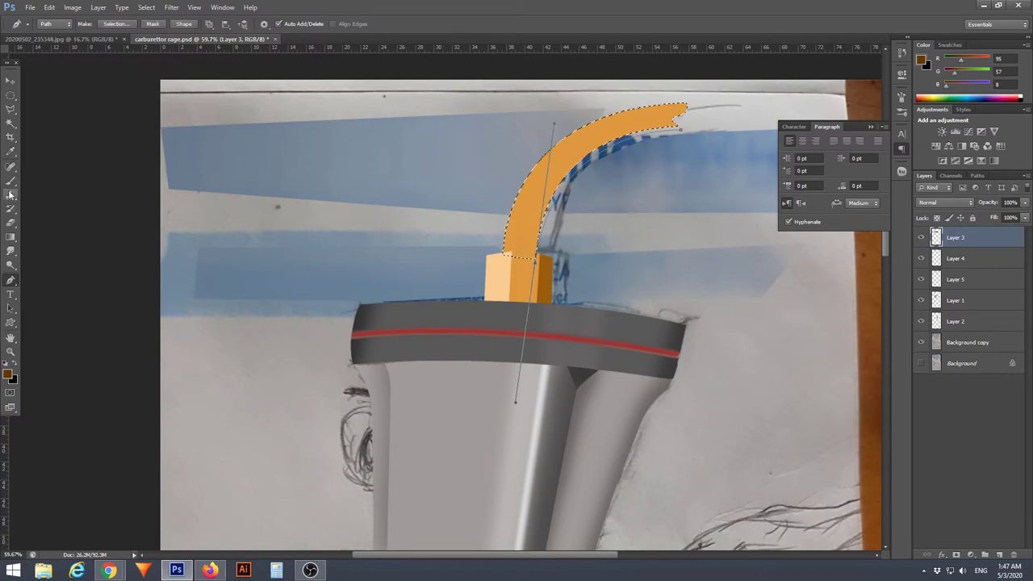
{"action": "left_click", "coordinate": [921, 237]}
{"action": "left_click_drag", "start_coordinate": [956, 279], "coordinate": [956, 257]}
{"action": "left_click", "coordinate": [921, 237]}
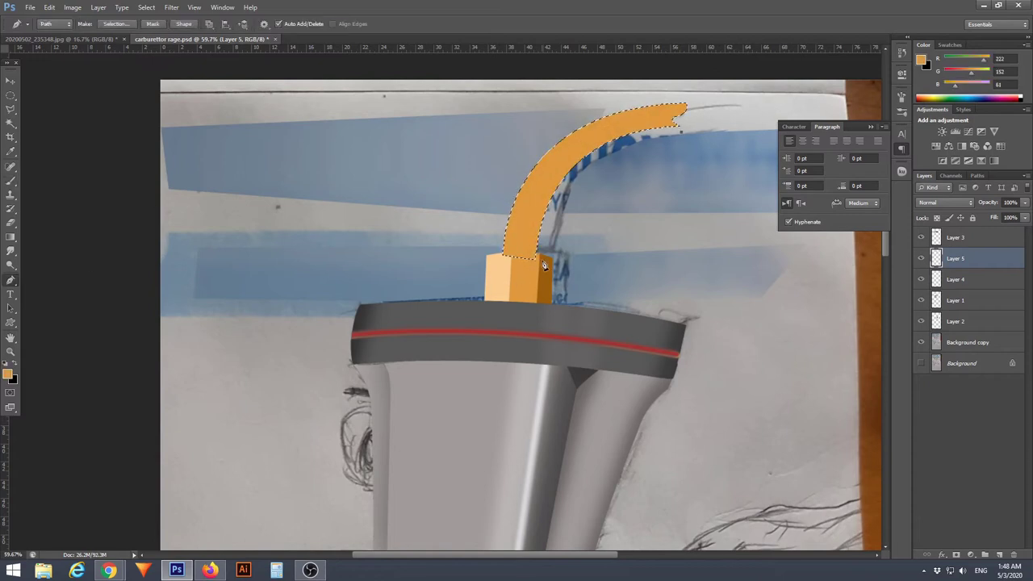
Stroke the tube path with a dark brown brush
{"action": "left_click", "coordinate": [7, 373]}
{"action": "left_click", "coordinate": [450, 350]}
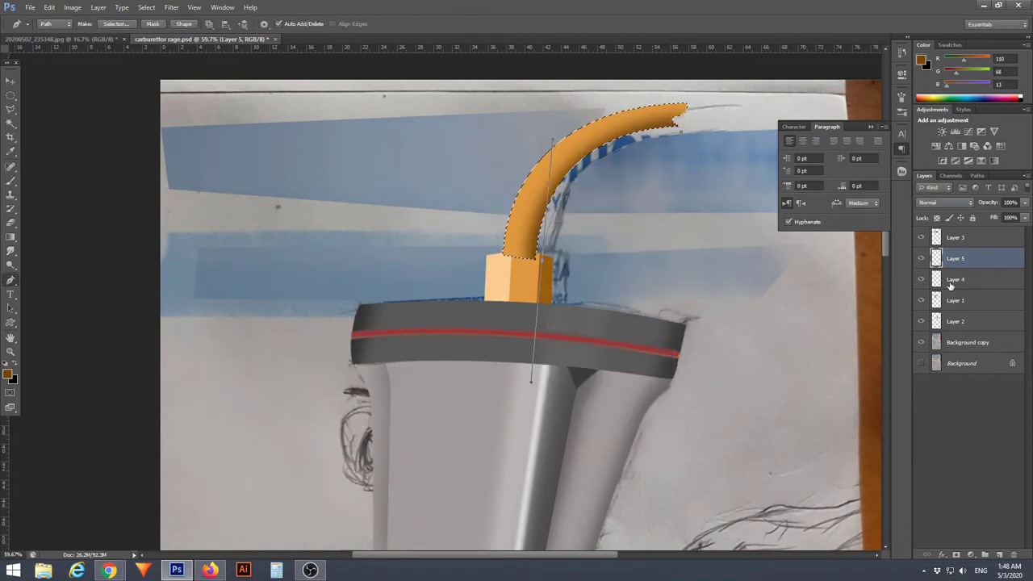
{"action": "right_click", "coordinate": [648, 137]}
{"action": "left_click", "coordinate": [678, 228]}
{"action": "key", "text": "Return"}
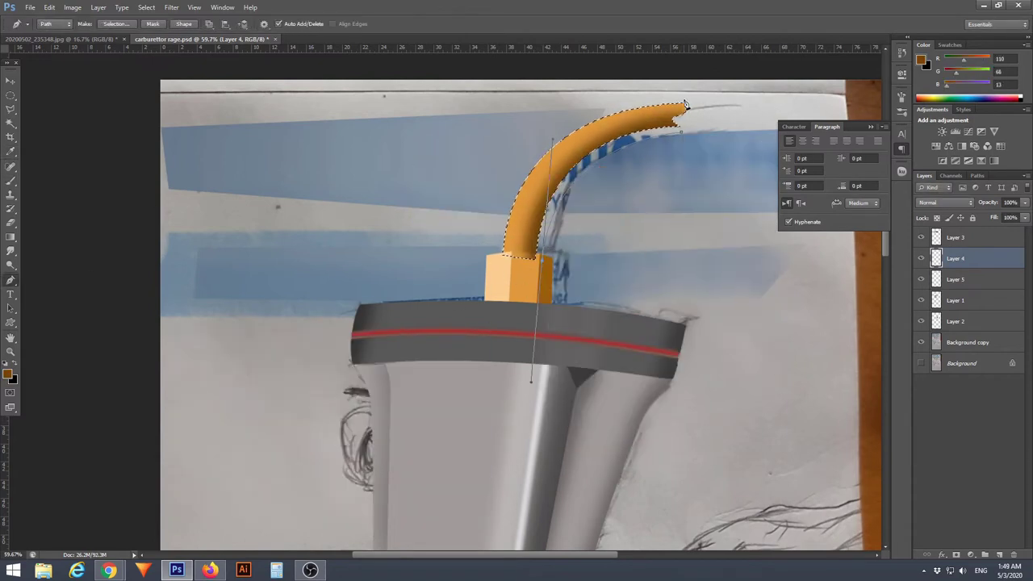
{"action": "key", "text": "Return"}
{"action": "scroll", "coordinate": [440, 410], "scroll_direction": "up", "scroll_amount": 2}
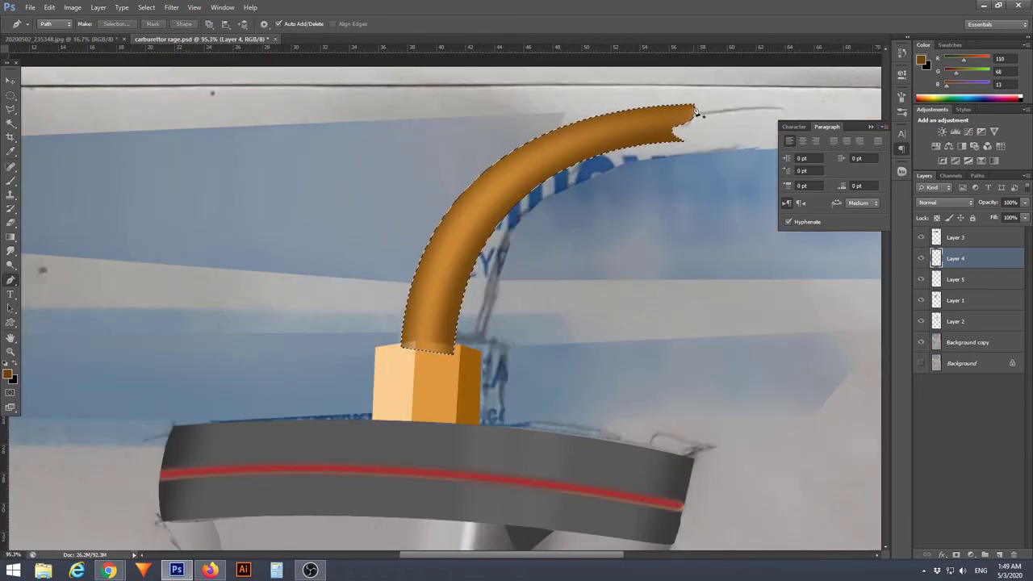
{"action": "scroll", "coordinate": [349, 453], "scroll_direction": "up", "scroll_amount": 2}
{"action": "scroll", "coordinate": [348, 453], "scroll_direction": "up", "scroll_amount": 5}
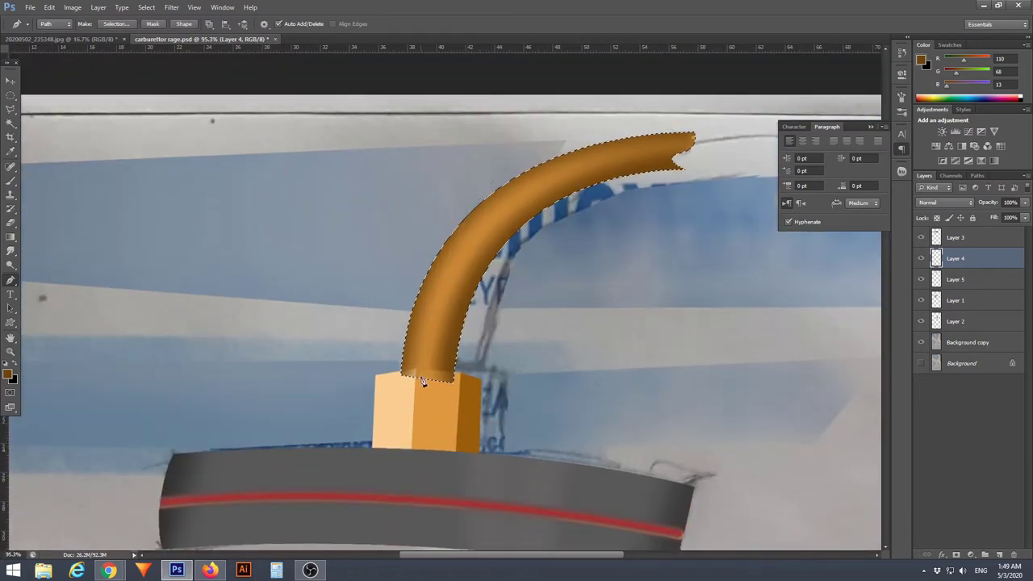
{"action": "scroll", "coordinate": [422, 382], "scroll_direction": "down", "scroll_amount": 3}
{"action": "scroll", "coordinate": [369, 334], "scroll_direction": "up", "scroll_amount": 2}
Pick a light orange highlight colour and toggle Layers 4 and 5 to check the tube
{"action": "key", "text": "b"}
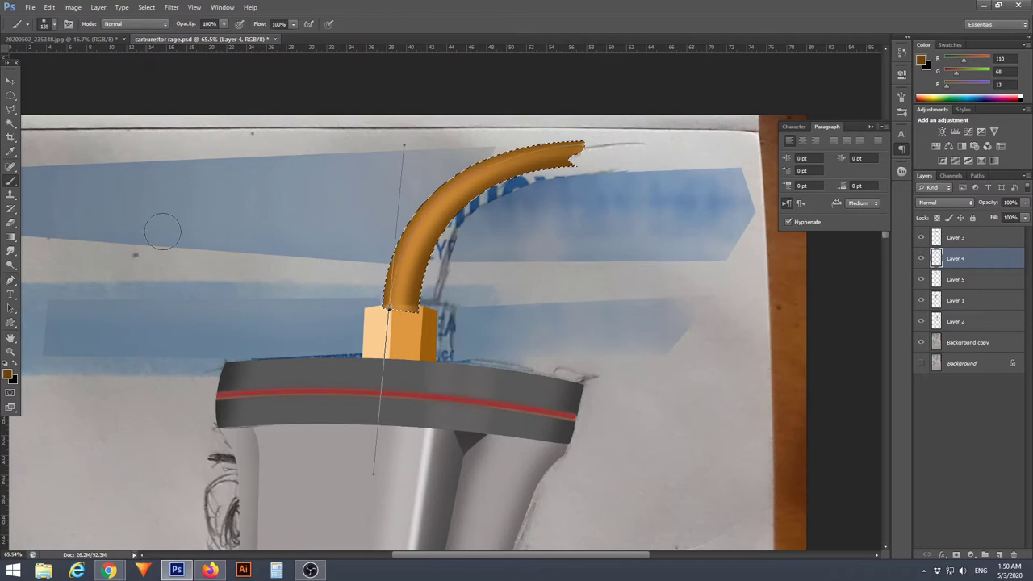
{"action": "right_click", "coordinate": [413, 257]}
{"action": "left_click", "coordinate": [375, 331], "text": "alt"}
{"action": "key", "text": "p"}
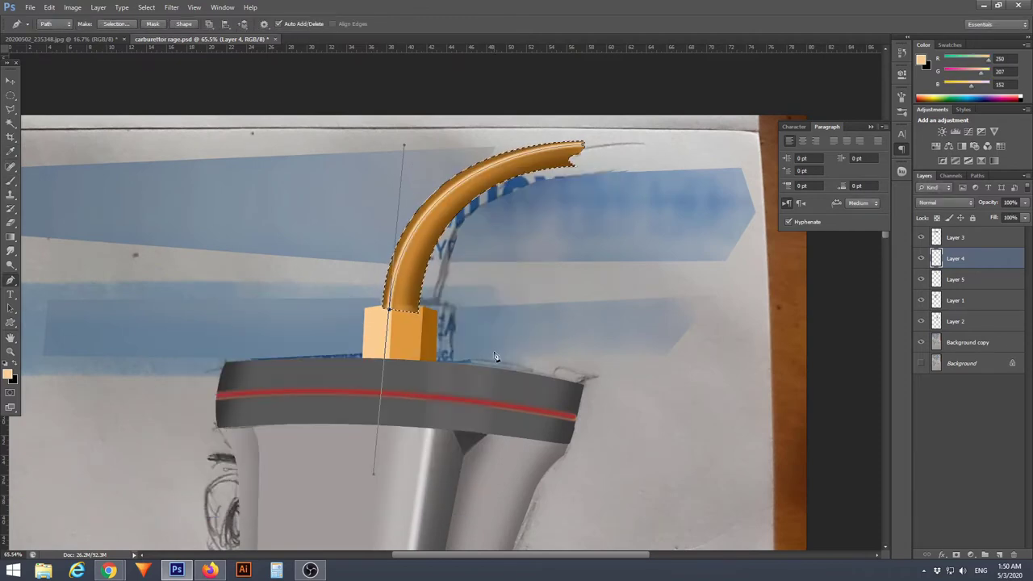
{"action": "left_click", "coordinate": [921, 279]}
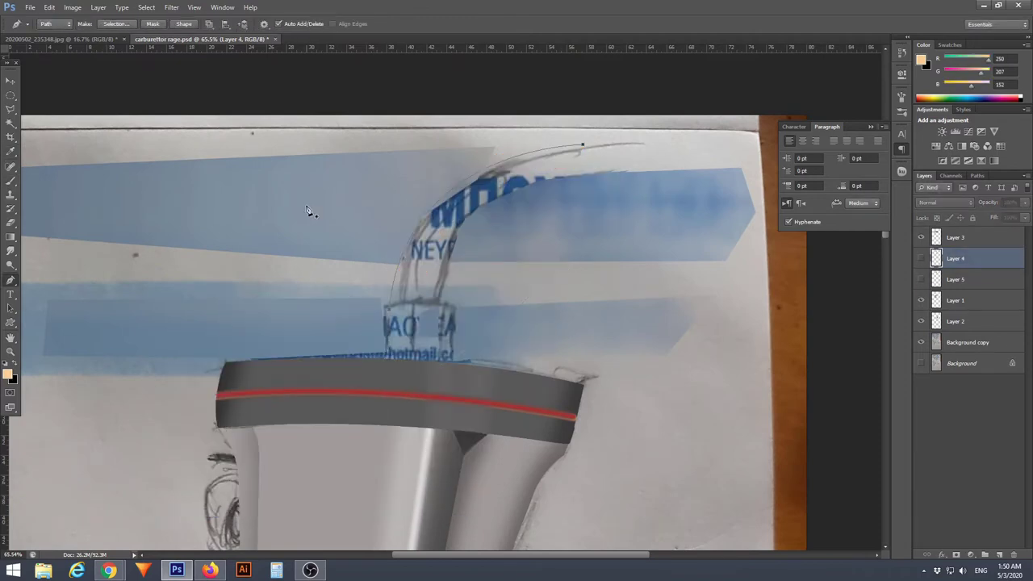
{"action": "left_click", "coordinate": [921, 280]}
{"action": "left_click", "coordinate": [921, 258]}
{"action": "left_click", "coordinate": [921, 259]}
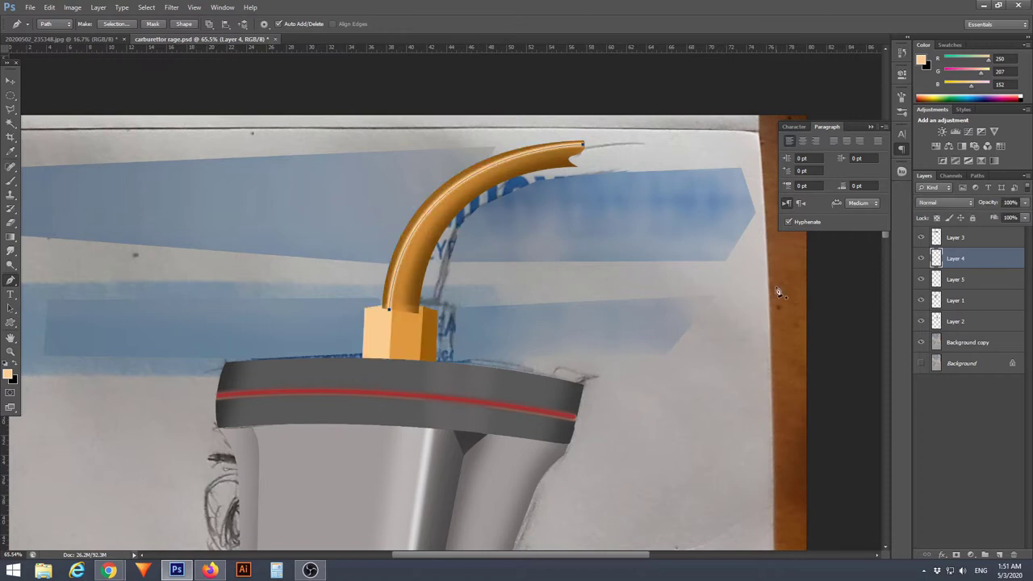
{"action": "scroll", "coordinate": [406, 290], "scroll_direction": "up", "scroll_amount": 5}
Fill the box top with light orange and set the brush opacity to 36%
{"action": "key", "text": "l"}
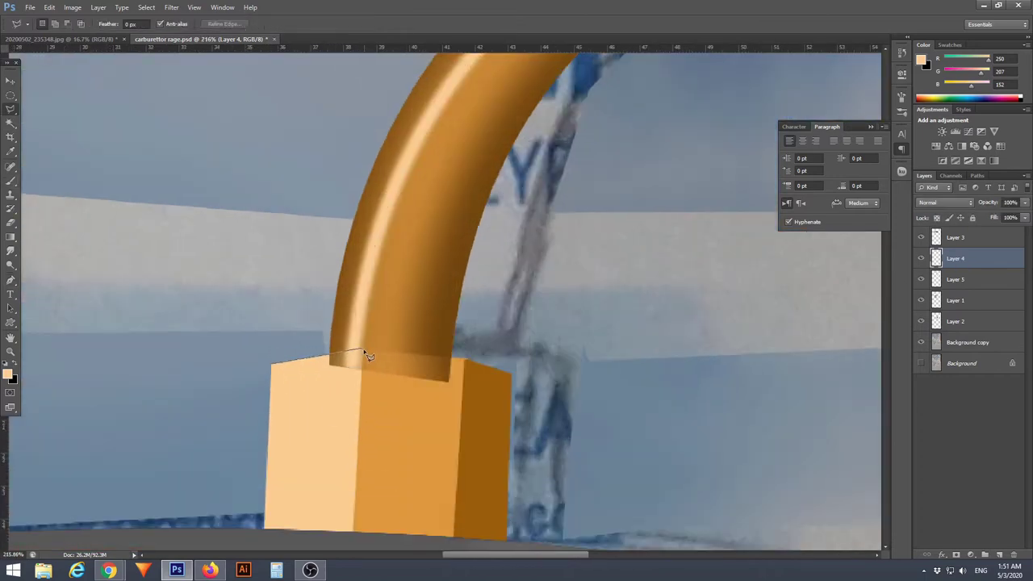
{"action": "left_click", "coordinate": [276, 371]}
{"action": "key", "text": "alt+BackSpace"}
{"action": "key", "text": "ctrl+d"}
{"action": "left_click", "coordinate": [362, 353]}
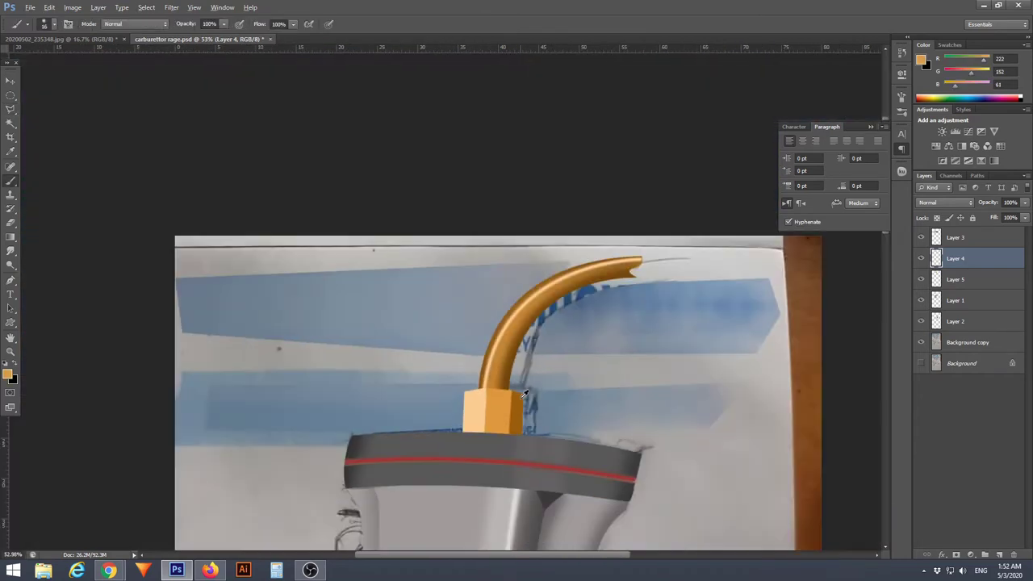
{"action": "scroll", "coordinate": [364, 355], "scroll_direction": "down", "scroll_amount": 6}
{"action": "scroll", "coordinate": [516, 247], "scroll_direction": "up", "scroll_amount": 3}
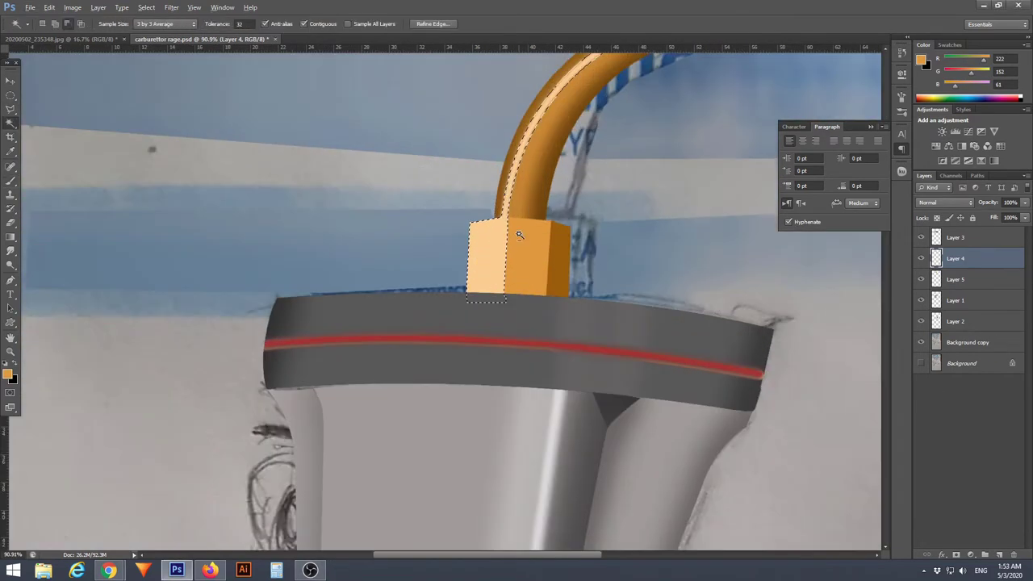
{"action": "key", "text": "3"}
{"action": "key", "text": "6"}
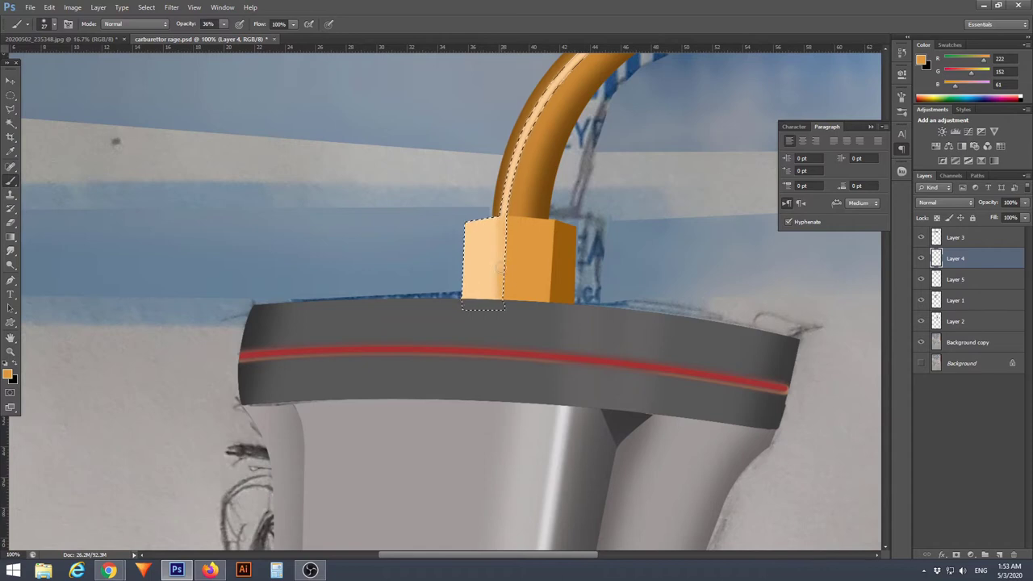
{"action": "key", "text": "ctrl+d"}
{"action": "scroll", "coordinate": [561, 377], "scroll_direction": "down", "scroll_amount": 3}
Trace a path along the body's top edge and load it as a selection
{"action": "scroll", "coordinate": [561, 378], "scroll_direction": "up", "scroll_amount": 2}
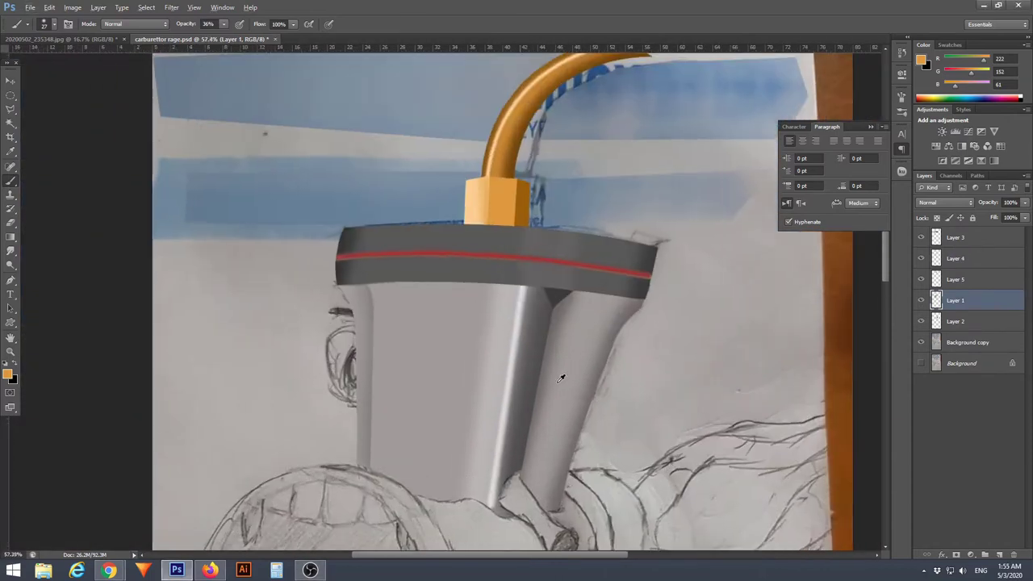
{"action": "scroll", "coordinate": [561, 378], "scroll_direction": "up", "scroll_amount": 1}
{"action": "key", "text": "p"}
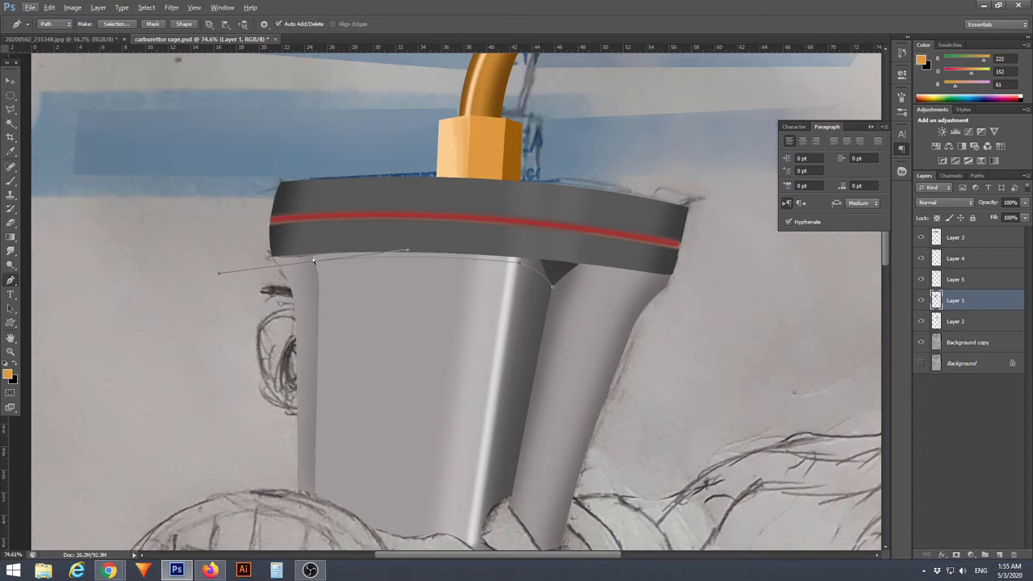
{"action": "scroll", "coordinate": [304, 284], "scroll_direction": "up", "scroll_amount": 2}
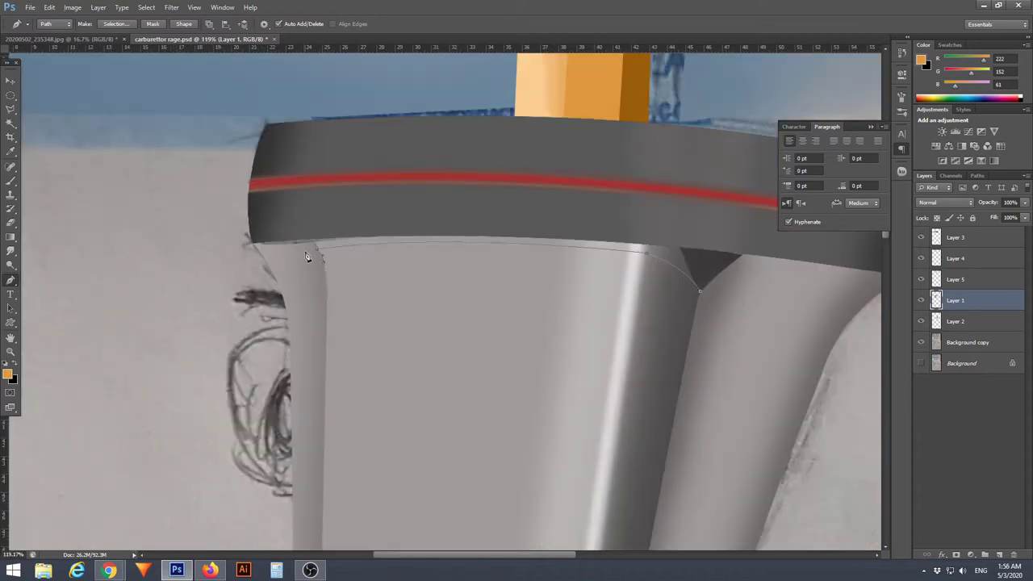
{"action": "left_click_drag", "start_coordinate": [879, 266], "coordinate": [857, 284]}
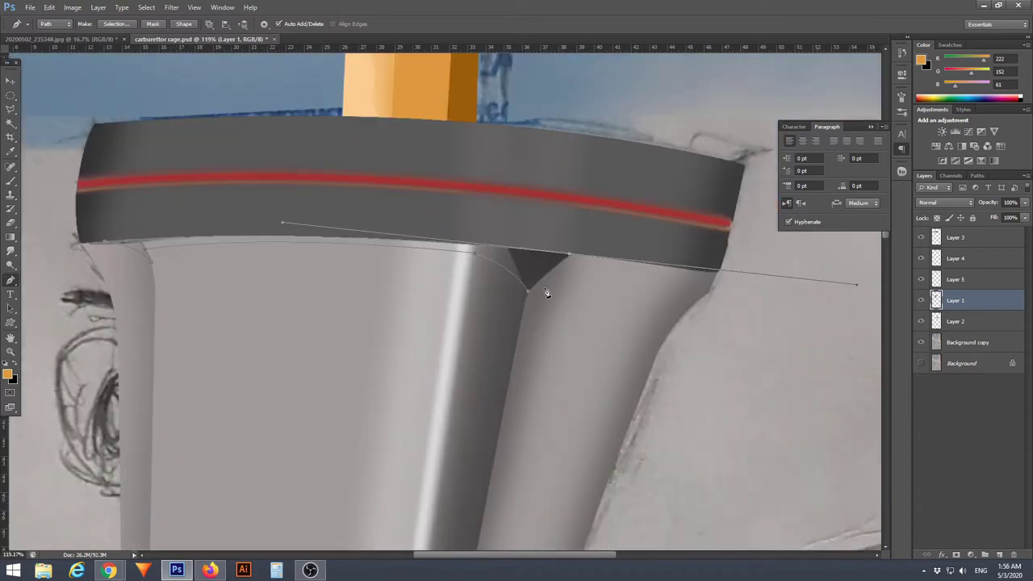
{"action": "left_click", "coordinate": [11, 182]}
{"action": "key", "text": "ctrl+Return"}
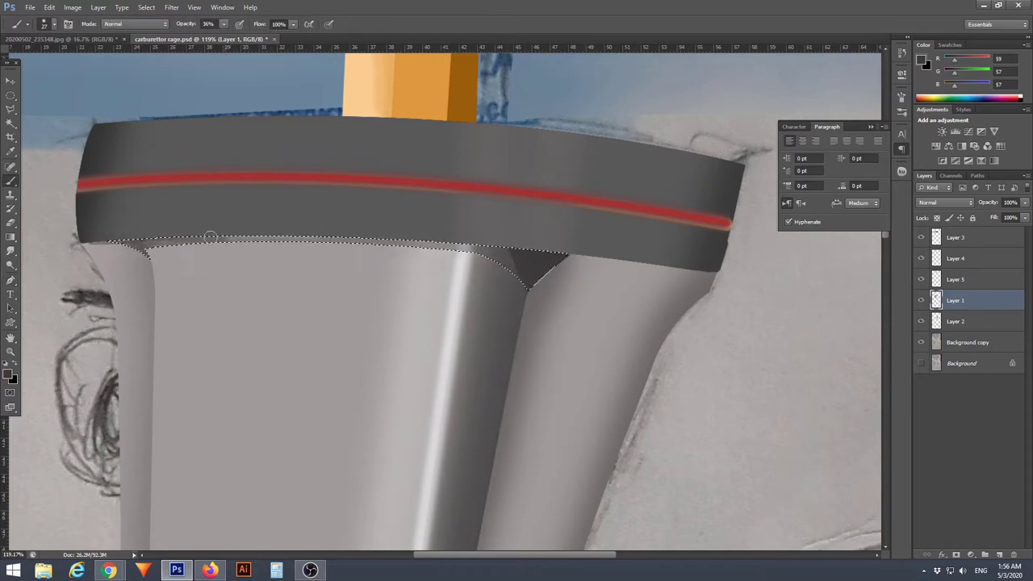
{"action": "scroll", "coordinate": [456, 284], "scroll_direction": "down", "scroll_amount": 5}
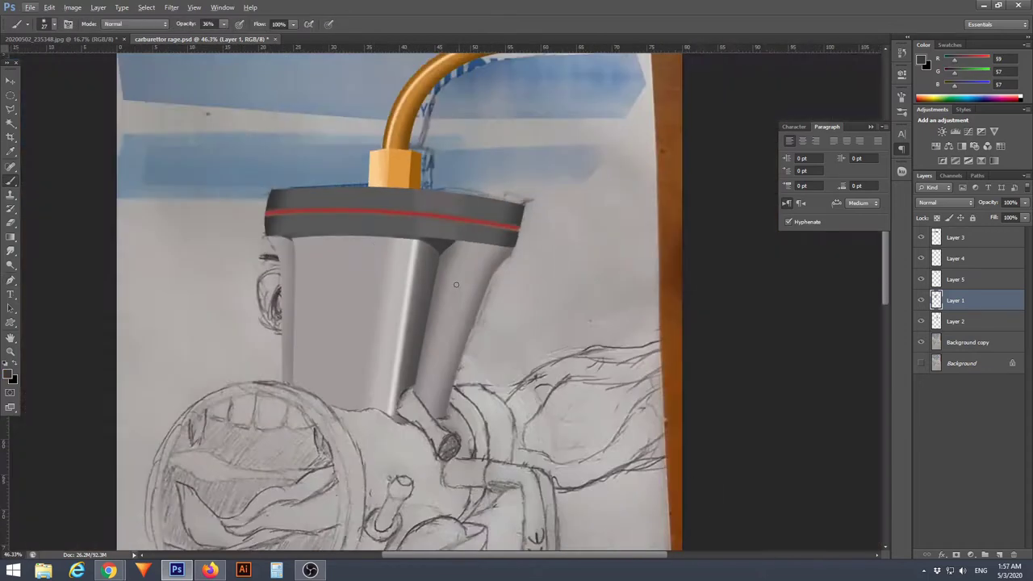
{"action": "scroll", "coordinate": [456, 284], "scroll_direction": "up", "scroll_amount": 3}
Invert the body selection with the Magic Wand and create Layer 6
{"action": "key", "text": "w"}
{"action": "right_click", "coordinate": [169, 224]}
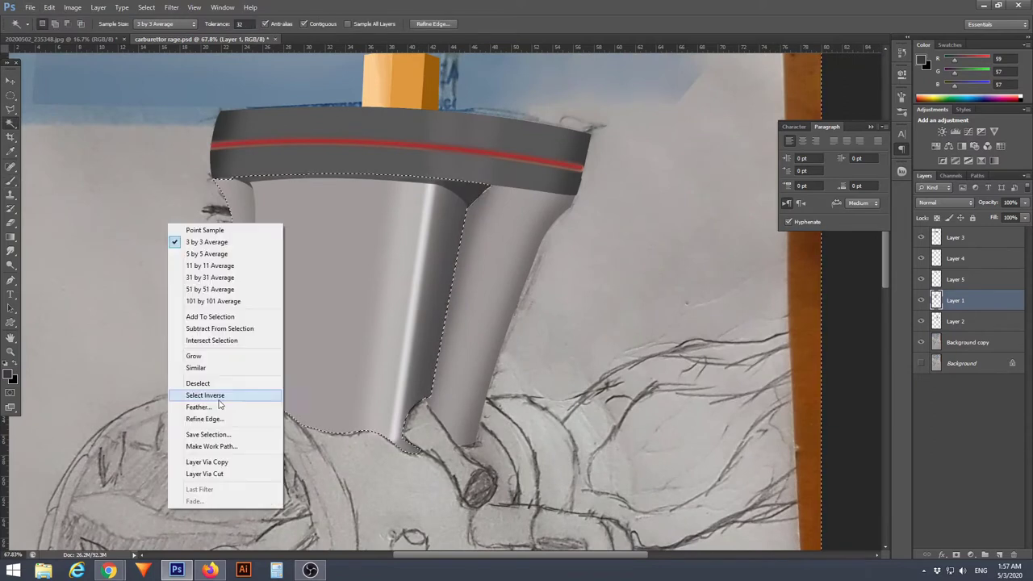
{"action": "left_click", "coordinate": [218, 396]}
{"action": "scroll", "coordinate": [267, 276], "scroll_direction": "up", "scroll_amount": 3}
{"action": "key", "text": "p"}
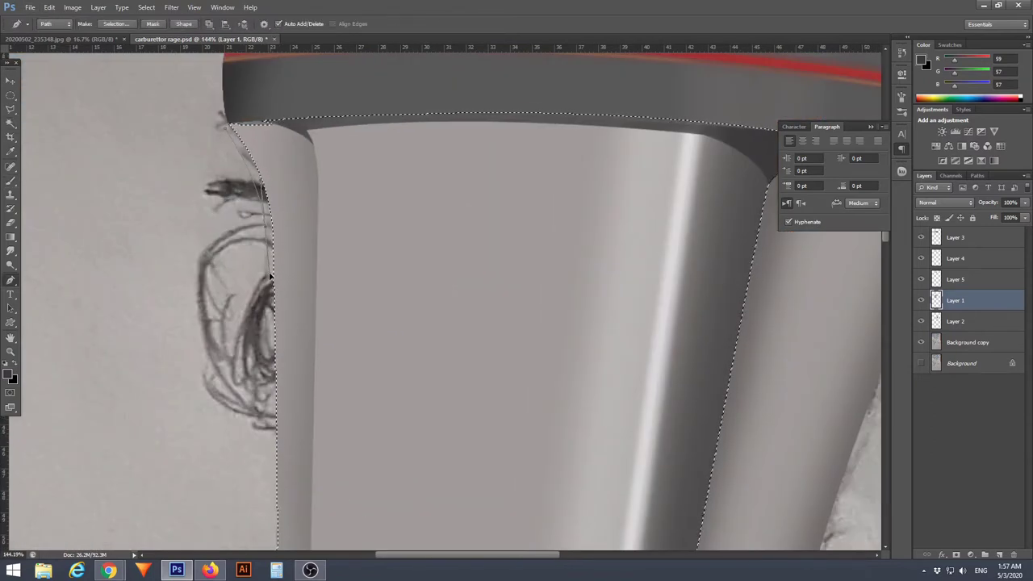
{"action": "scroll", "coordinate": [263, 275], "scroll_direction": "down", "scroll_amount": 3}
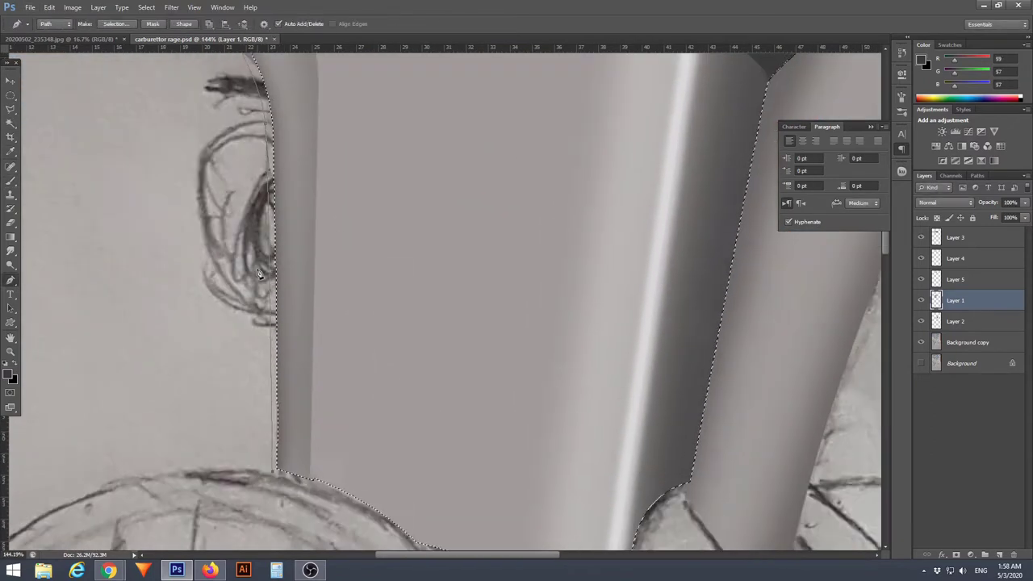
{"action": "scroll", "coordinate": [259, 274], "scroll_direction": "down", "scroll_amount": 3}
{"action": "scroll", "coordinate": [226, 281], "scroll_direction": "down", "scroll_amount": 3}
{"action": "scroll", "coordinate": [584, 274], "scroll_direction": "up", "scroll_amount": 4}
{"action": "key", "text": "ctrl+j"}
{"action": "scroll", "coordinate": [541, 269], "scroll_direction": "up", "scroll_amount": 1}
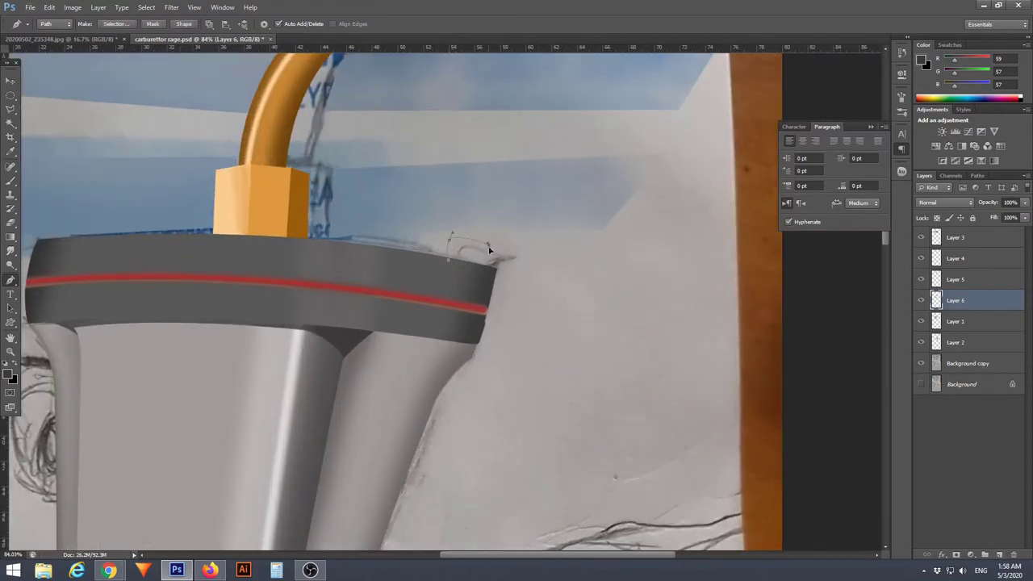
Fill the bolt outline with dark grey at 100% brush opacity
{"action": "key", "text": "ctrl+Return"}
{"action": "key", "text": "b"}
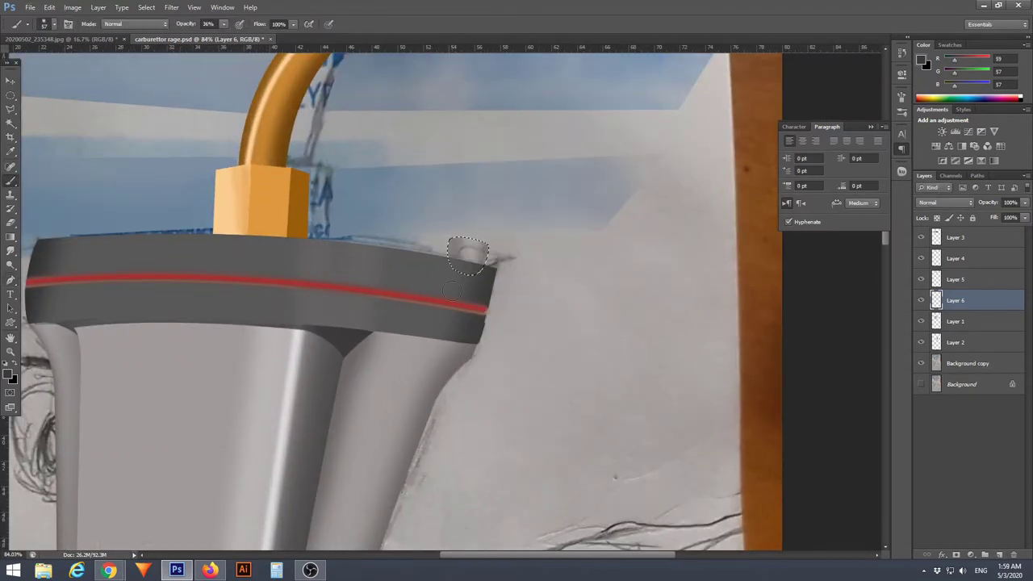
{"action": "left_click_drag", "start_coordinate": [226, 37], "coordinate": [266, 37]}
{"action": "left_click", "coordinate": [496, 298], "text": "alt"}
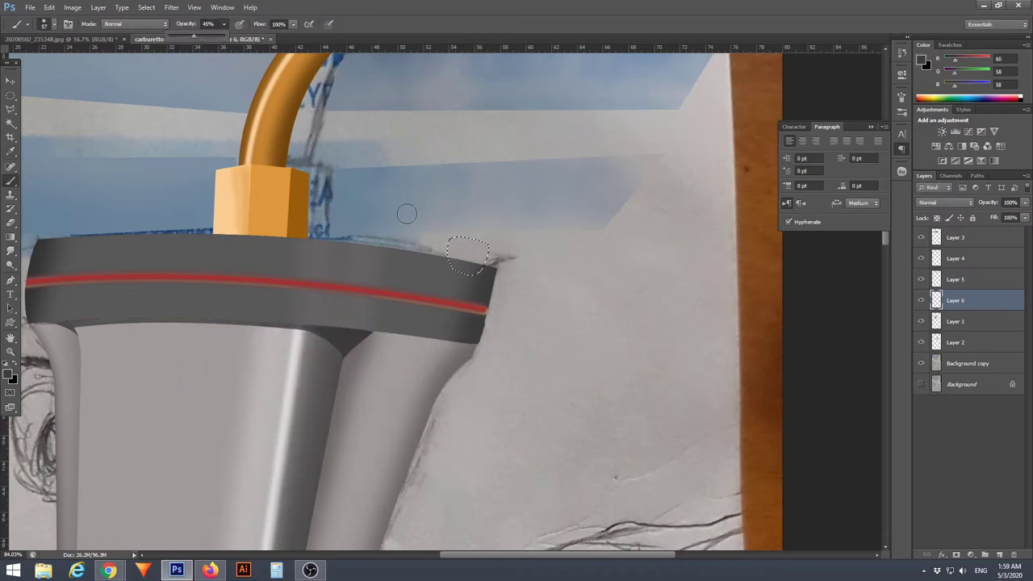
{"action": "left_click_drag", "start_coordinate": [468, 257], "coordinate": [442, 225]}
{"action": "scroll", "coordinate": [444, 251], "scroll_direction": "up", "scroll_amount": 2}
Paint white highlights inside the bolt with a size-42 brush, undoing one stroke
{"action": "key", "text": "x"}
{"action": "right_click", "coordinate": [484, 229]}
{"action": "left_click_drag", "start_coordinate": [534, 261], "coordinate": [521, 261]}
{"action": "mouse_move", "coordinate": [465, 231]}
{"action": "left_mouse_down"}
{"action": "mouse_move", "coordinate": [465, 263]}
{"action": "mouse_move", "coordinate": [557, 260]}
{"action": "left_mouse_up"}
{"action": "right_click", "coordinate": [490, 244]}
{"action": "key", "text": "Return"}
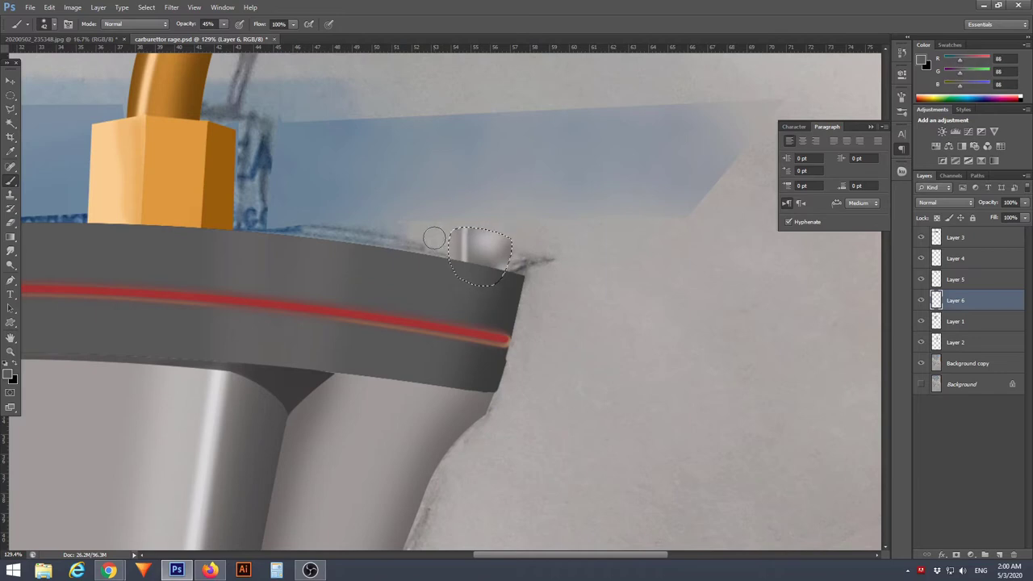
{"action": "key", "text": "ctrl+z"}
{"action": "scroll", "coordinate": [476, 254], "scroll_direction": "down", "scroll_amount": 5}
{"action": "scroll", "coordinate": [476, 255], "scroll_direction": "up", "scroll_amount": 5}
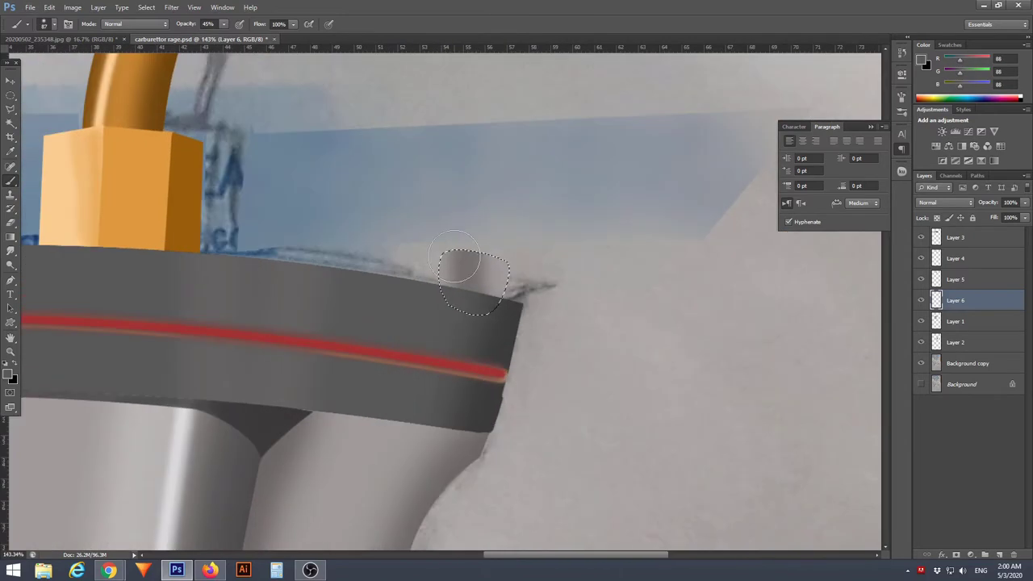
Switch back to white and choose a new brush for the bolt highlight
{"action": "key", "text": "x"}
{"action": "right_click", "coordinate": [473, 260]}
{"action": "right_click", "coordinate": [489, 256]}
{"action": "key", "text": "Escape"}
{"action": "left_click", "coordinate": [479, 262]}
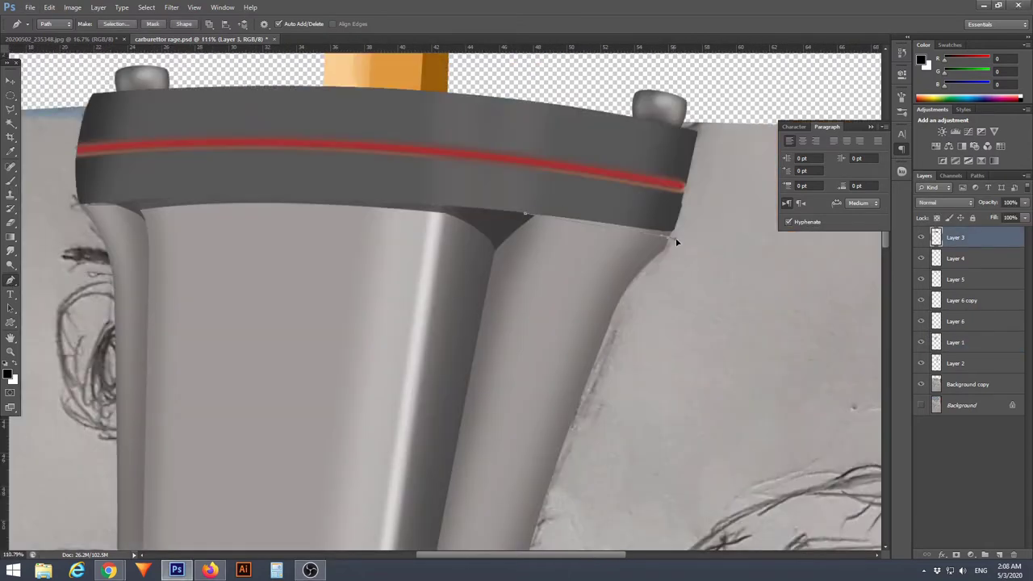
Select the collar band's edge from a path and clone-stamp it with a 58 px brush
{"action": "left_click", "coordinate": [683, 202]}
{"action": "scroll", "coordinate": [683, 202], "scroll_direction": "up", "scroll_amount": 3}
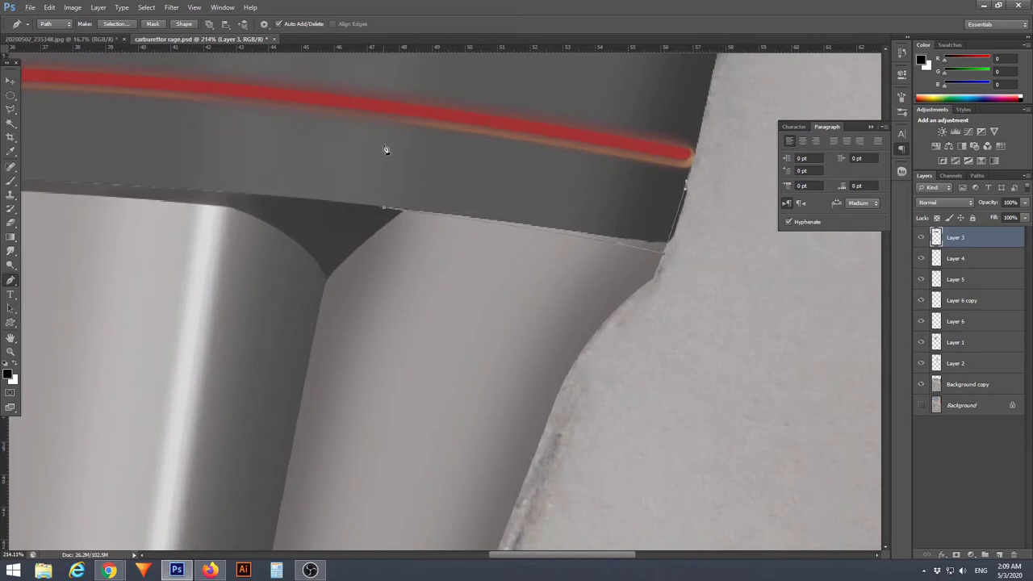
{"action": "right_click", "coordinate": [553, 209]}
{"action": "left_click", "coordinate": [614, 266]}
{"action": "left_click", "coordinate": [569, 161]}
{"action": "key", "text": "s"}
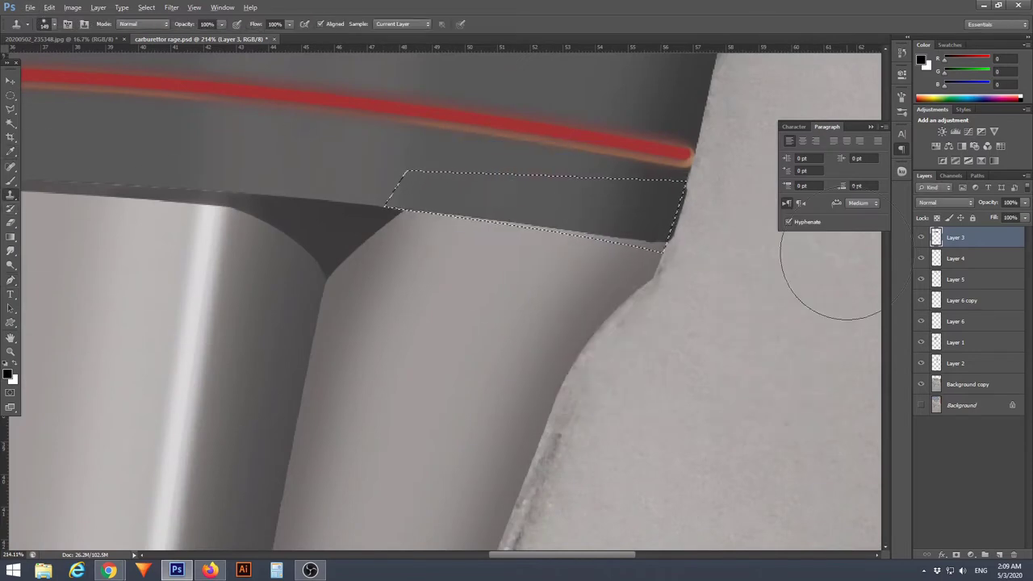
{"action": "right_click", "coordinate": [642, 250]}
{"action": "type", "text": "58"}
{"action": "key", "text": "Return"}
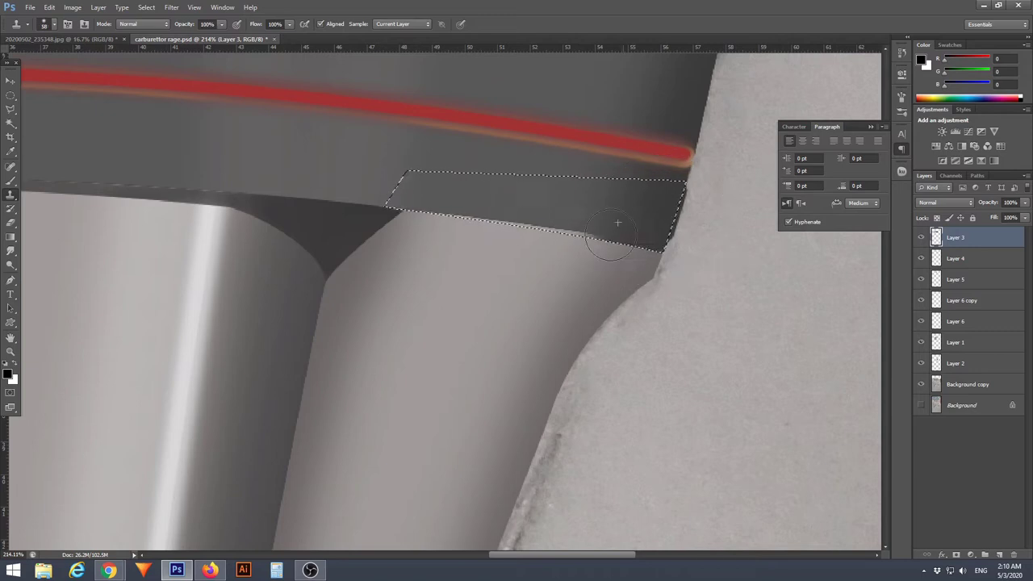
Select the area under the band from a path and paint a dark grey shadow on Layer 2
{"action": "key", "text": "e"}
{"action": "key", "text": "ctrl+d"}
{"action": "scroll", "coordinate": [661, 234], "scroll_direction": "down", "scroll_amount": 3}
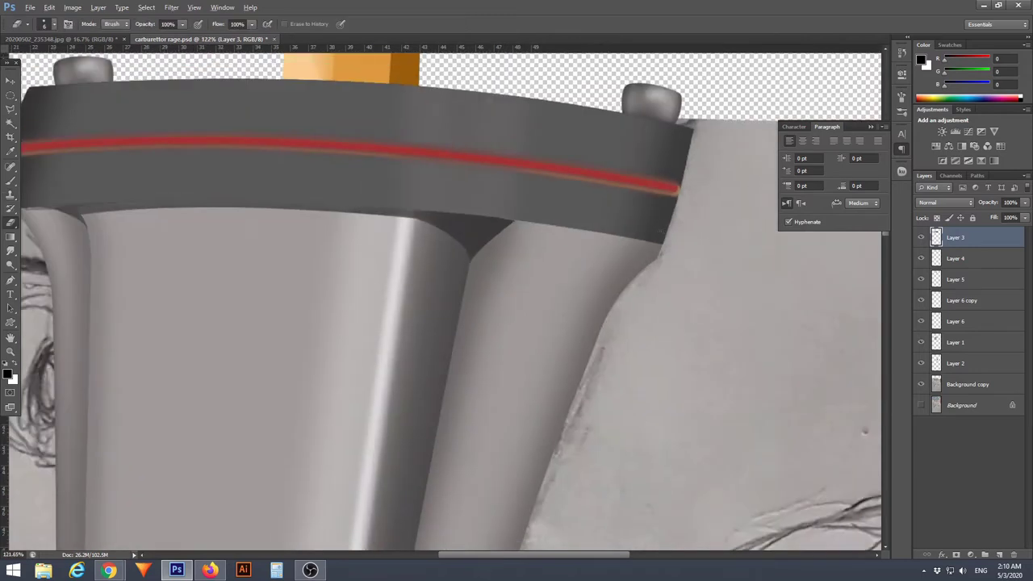
{"action": "scroll", "coordinate": [661, 232], "scroll_direction": "down", "scroll_amount": 3}
{"action": "left_click", "coordinate": [961, 343]}
{"action": "scroll", "coordinate": [507, 215], "scroll_direction": "up", "scroll_amount": 4}
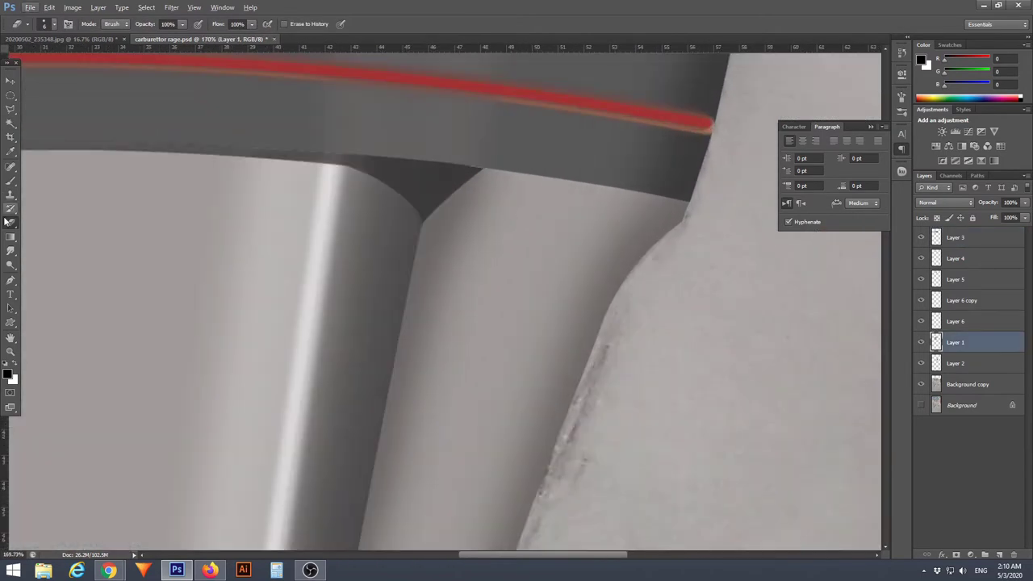
{"action": "key", "text": "p"}
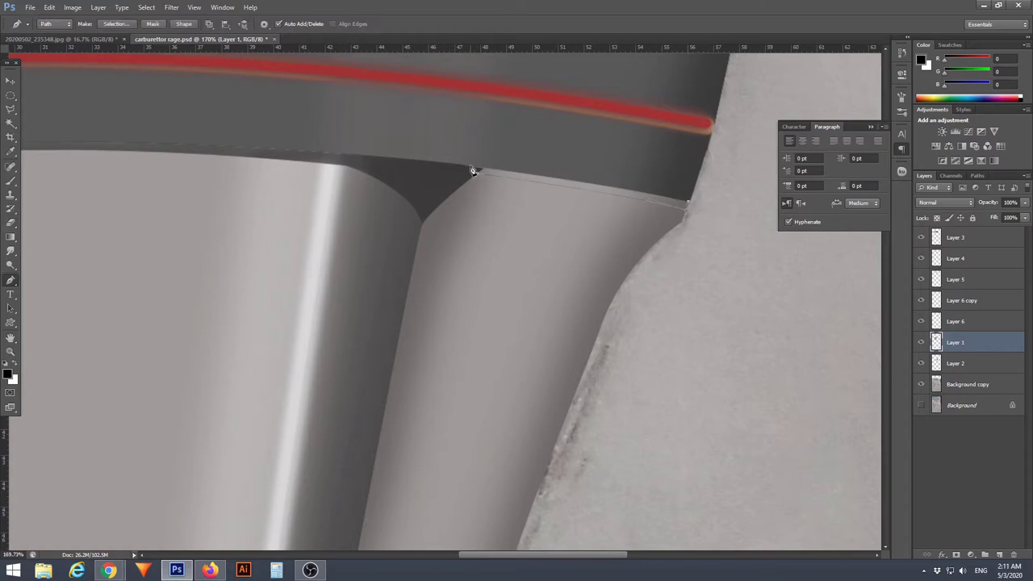
{"action": "right_click", "coordinate": [216, 198]}
{"action": "left_click", "coordinate": [242, 206]}
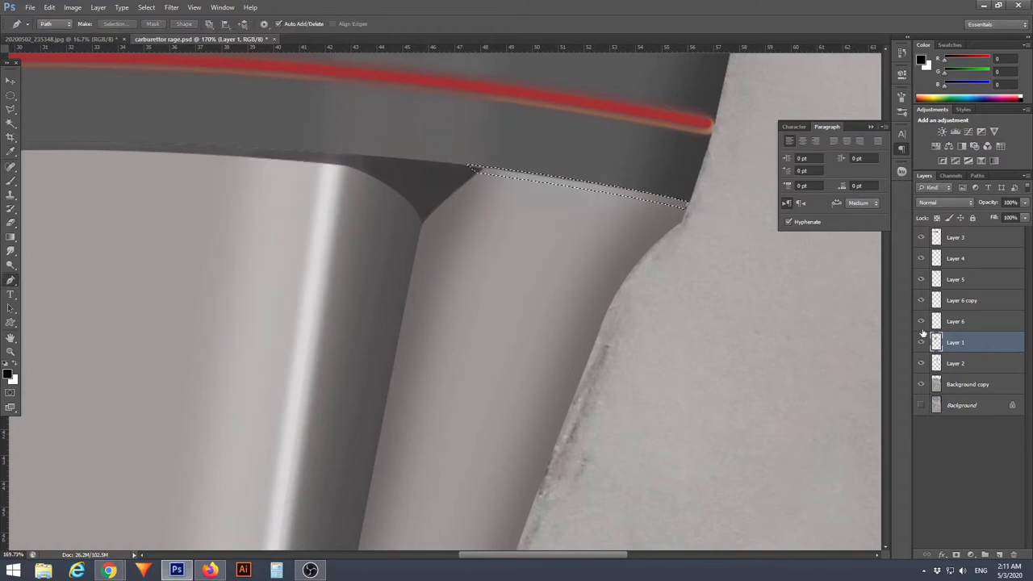
{"action": "left_click", "coordinate": [956, 363]}
{"action": "key", "text": "b"}
{"action": "right_click", "coordinate": [507, 173]}
{"action": "key", "text": "Escape"}
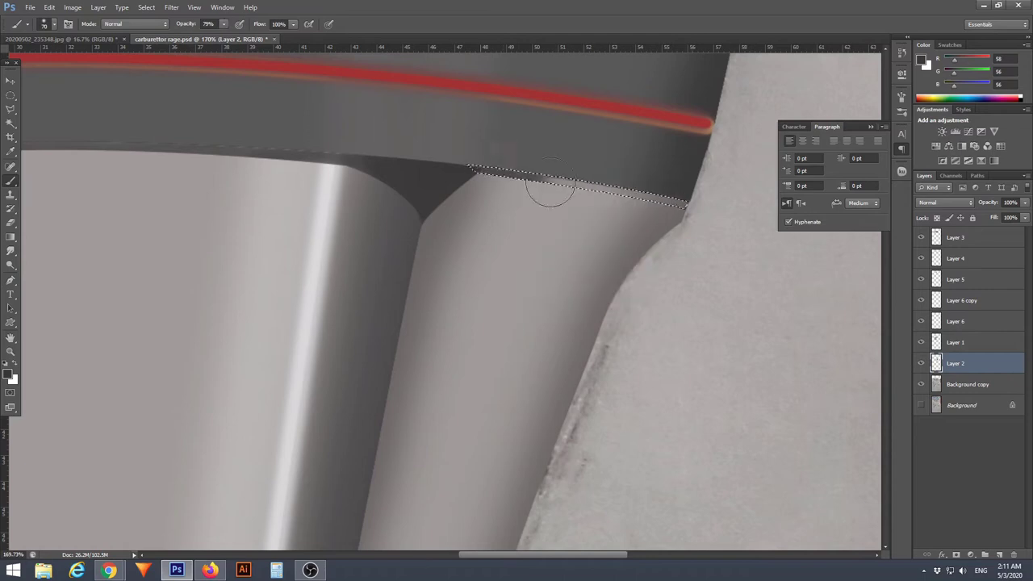
Lasso the stray paint beside the body's right edge to erase it
{"action": "key", "text": "l"}
{"action": "scroll", "coordinate": [687, 212], "scroll_direction": "up", "scroll_amount": 2}
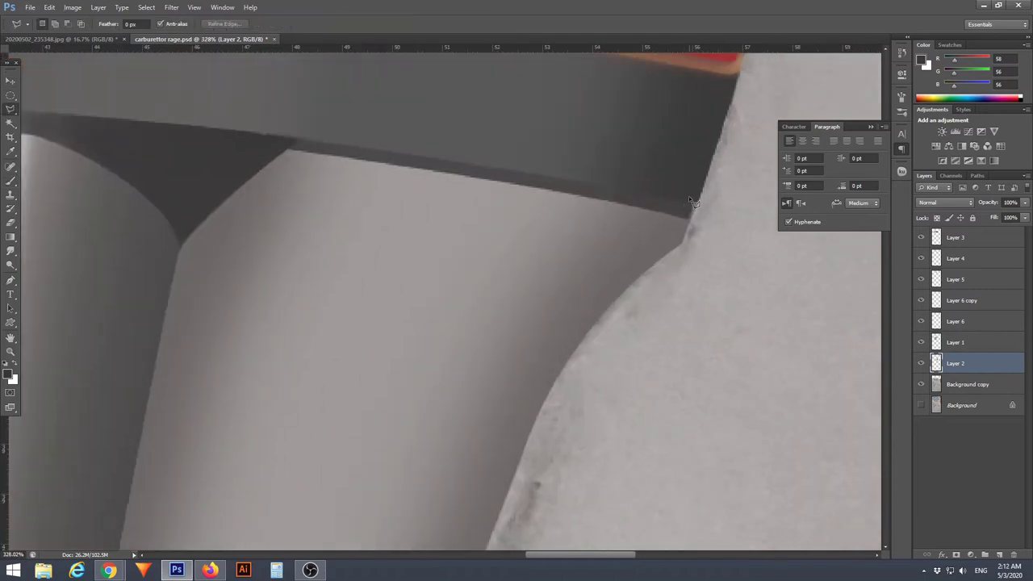
{"action": "left_click", "coordinate": [691, 206]}
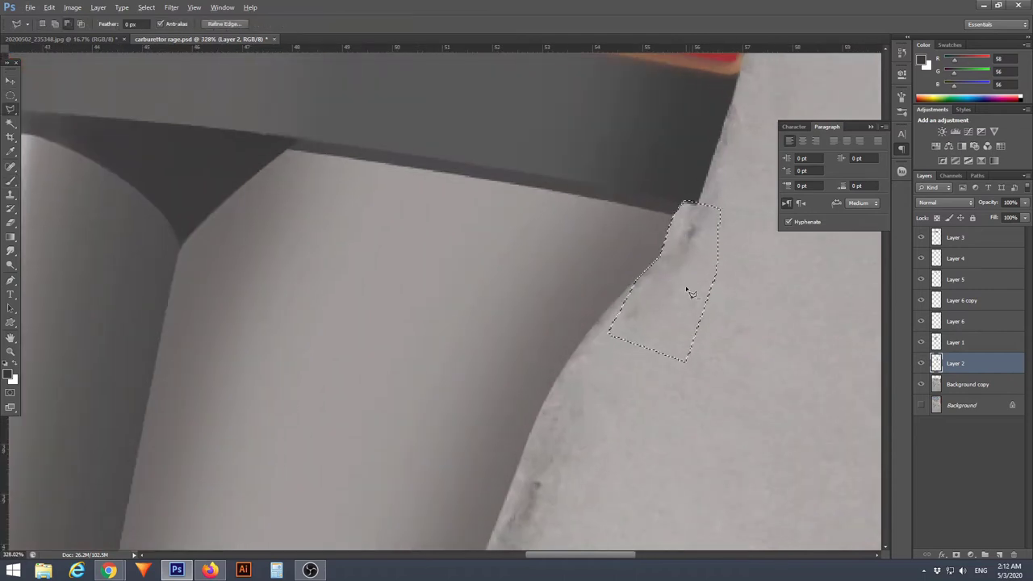
{"action": "scroll", "coordinate": [688, 293], "scroll_direction": "down", "scroll_amount": 3}
{"action": "key", "text": "b"}
{"action": "scroll", "coordinate": [686, 294], "scroll_direction": "up", "scroll_amount": 3}
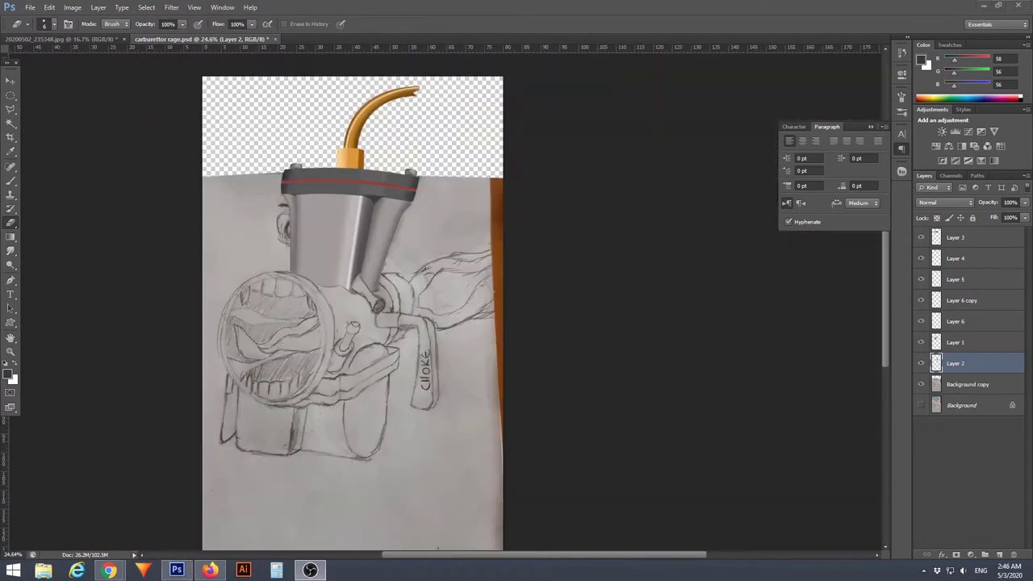
Hide Layers 1 and 2 and make a new Layer 7 active
{"action": "left_click", "coordinate": [921, 342]}
{"action": "left_click", "coordinate": [921, 363]}
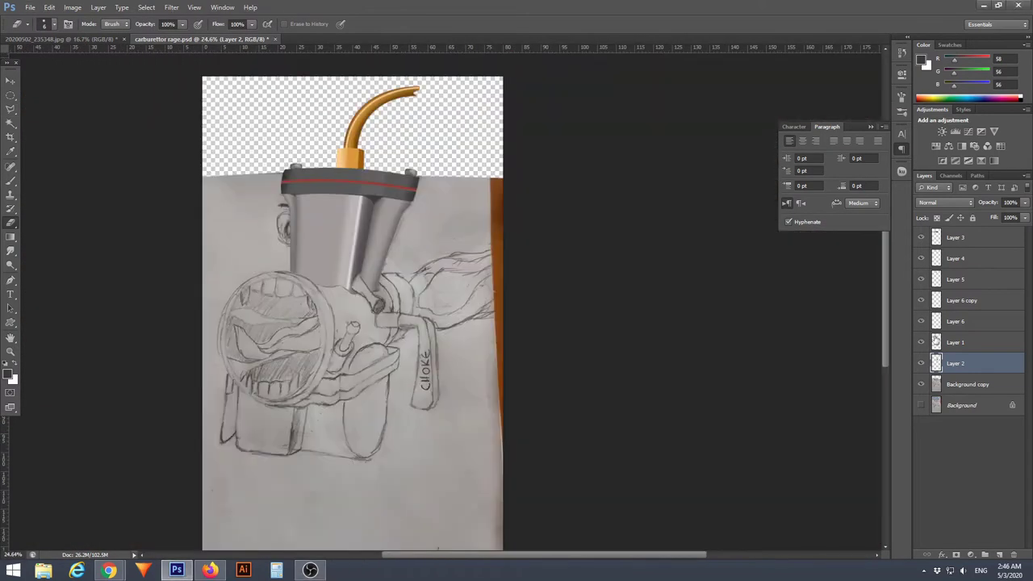
{"action": "left_click", "coordinate": [955, 342]}
{"action": "left_click", "coordinate": [1000, 555]}
{"action": "scroll", "coordinate": [323, 242], "scroll_direction": "up", "scroll_amount": 4}
Trace the left eyebrow with a path and fill it solid dark grey
{"action": "key", "text": "p"}
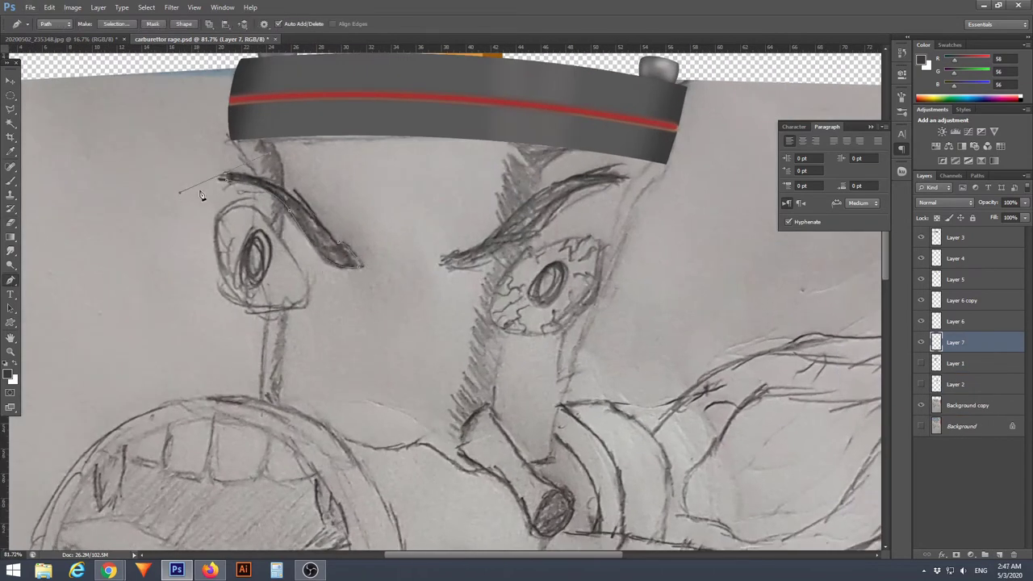
{"action": "right_click", "coordinate": [348, 234]}
{"action": "left_click", "coordinate": [403, 293]}
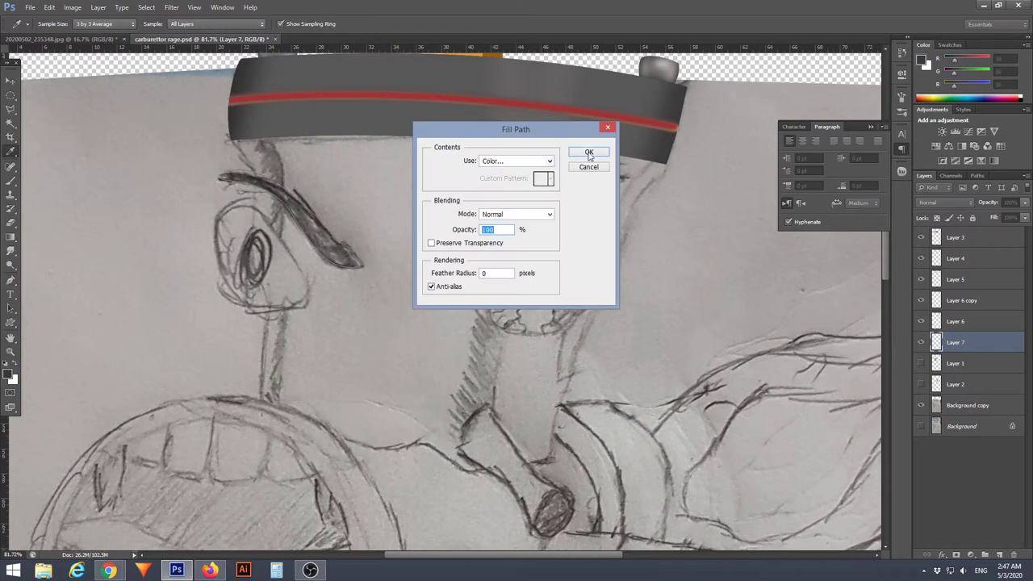
{"action": "left_click", "coordinate": [590, 150]}
{"action": "right_click", "coordinate": [303, 218]}
{"action": "left_click", "coordinate": [334, 272]}
{"action": "left_click", "coordinate": [517, 160]}
{"action": "left_click", "coordinate": [501, 185]}
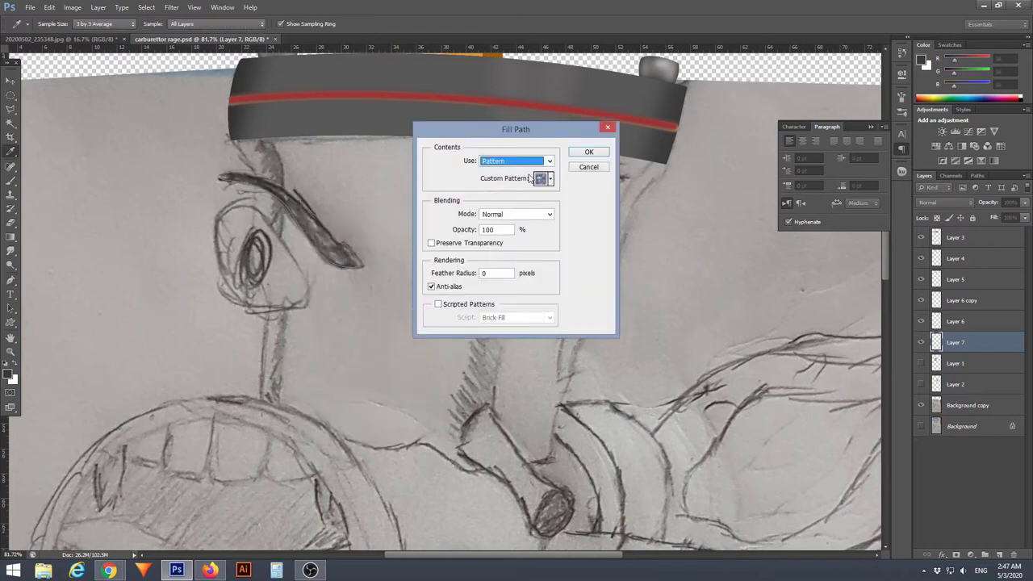
{"action": "key", "text": "Return"}
{"action": "key", "text": "Return"}
{"action": "scroll", "coordinate": [456, 216], "scroll_direction": "down", "scroll_amount": 1}
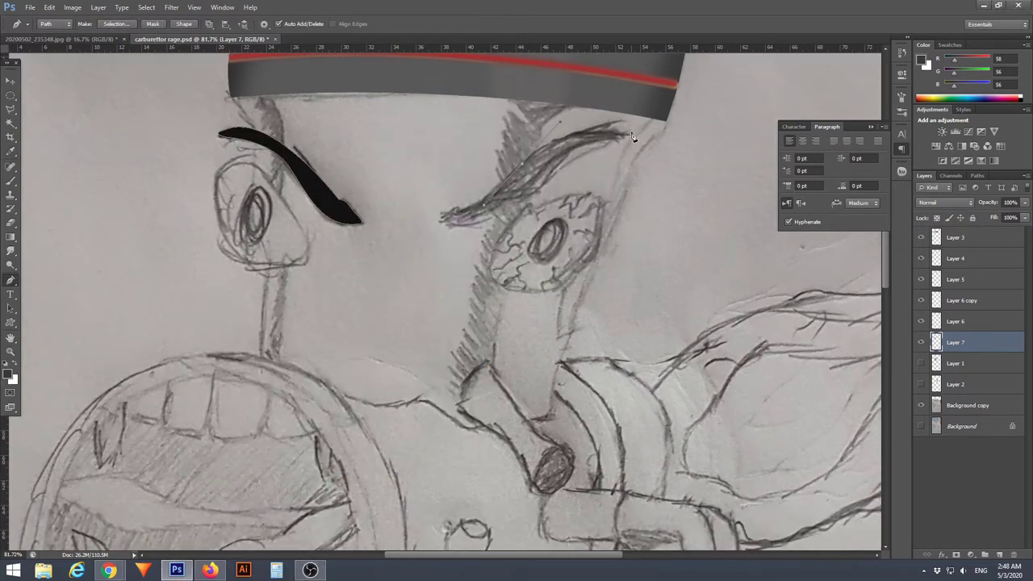
Fill the right eyebrow path dark grey and fit the canvas on screen
{"action": "right_click", "coordinate": [462, 212]}
{"action": "left_click", "coordinate": [492, 268]}
{"action": "key", "text": "Return"}
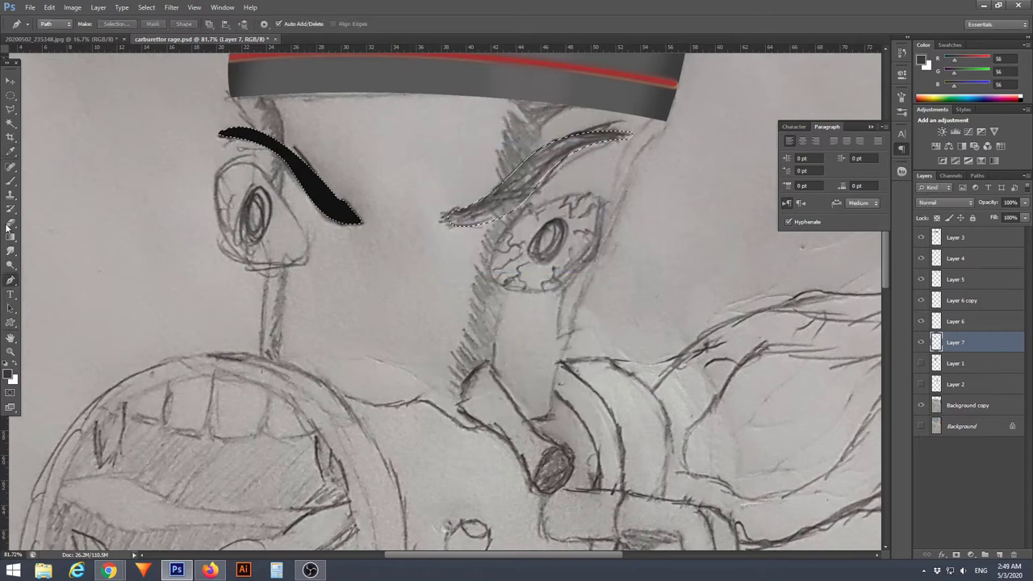
{"action": "key", "text": "b"}
{"action": "key", "text": "ctrl+0"}
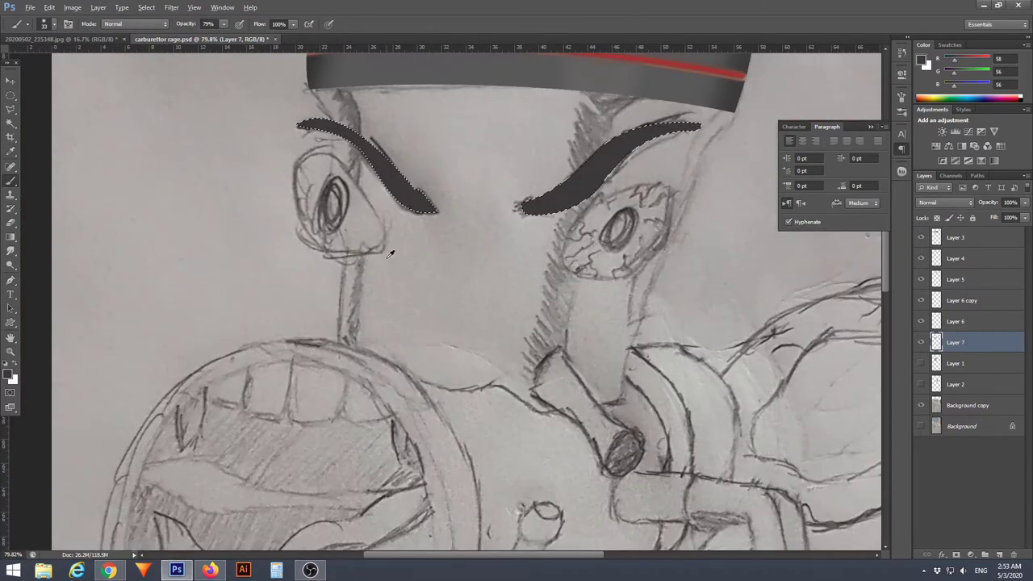
Start a curved path outline around the left eye
{"action": "key", "text": "p"}
{"action": "left_click_drag", "start_coordinate": [278, 190], "coordinate": [263, 210]}
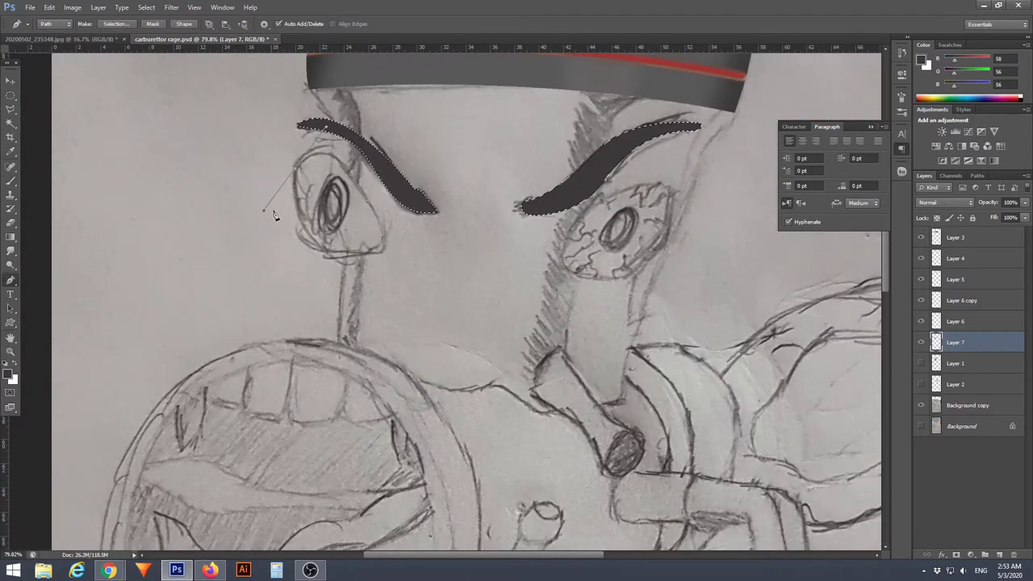
{"action": "left_click", "coordinate": [358, 268]}
{"action": "scroll", "coordinate": [384, 249], "scroll_direction": "up", "scroll_amount": 5}
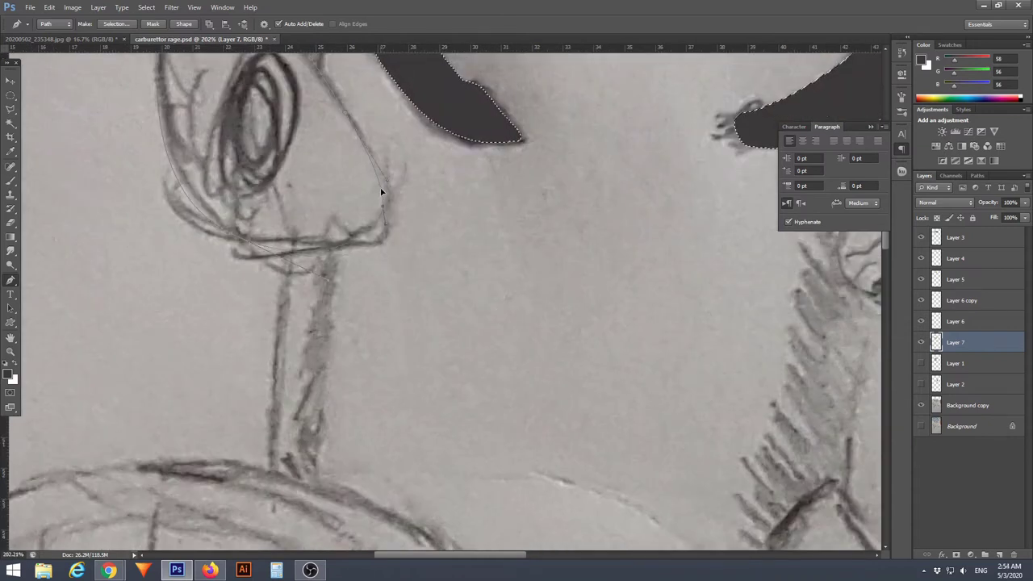
{"action": "scroll", "coordinate": [382, 192], "scroll_direction": "down", "scroll_amount": 4}
Turn both eye outlines into selections and fill them white
{"action": "key", "text": "ctrl+Return"}
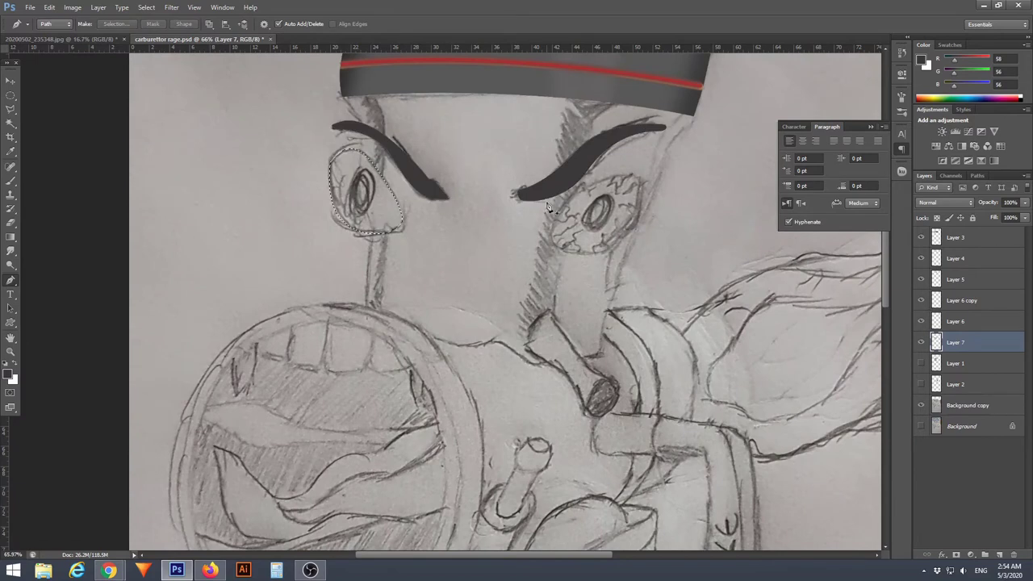
{"action": "key", "text": "ctrl+BackSpace"}
{"action": "scroll", "coordinate": [557, 239], "scroll_direction": "up", "scroll_amount": 2}
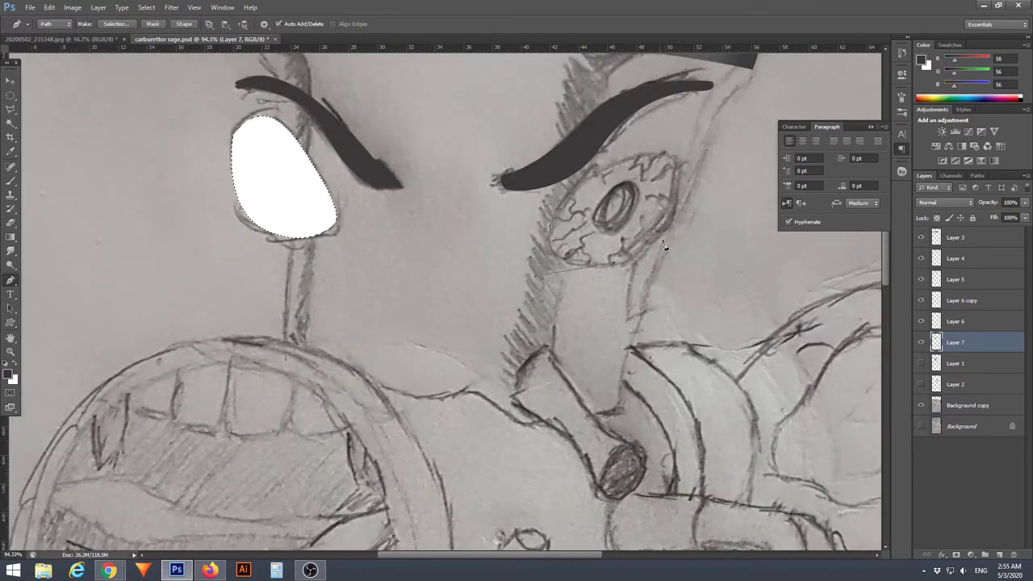
{"action": "right_click", "coordinate": [679, 166]}
{"action": "key", "text": "Return"}
{"action": "key", "text": "ctrl+BackSpace"}
{"action": "scroll", "coordinate": [593, 180], "scroll_direction": "down", "scroll_amount": 1}
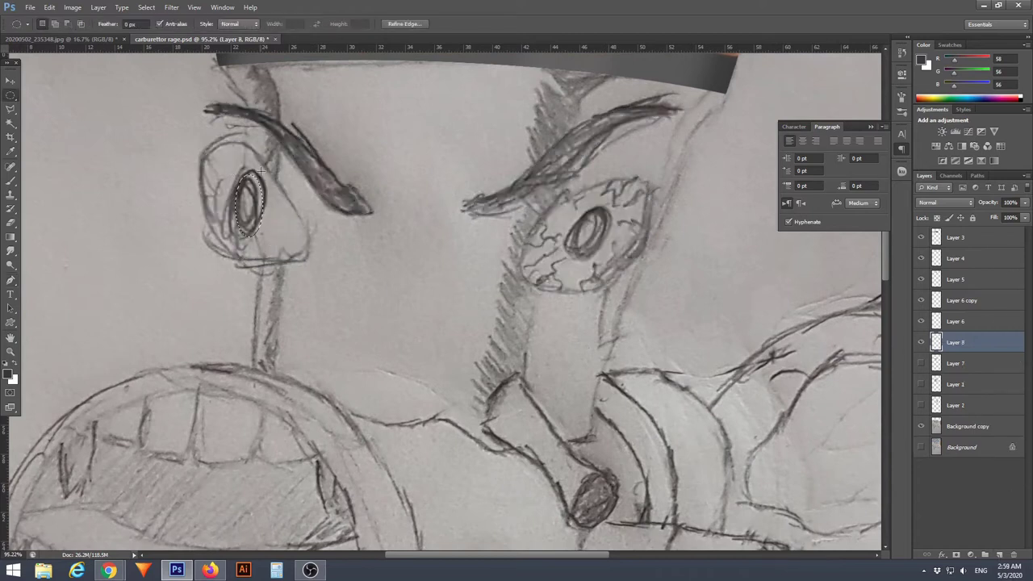
Reshape the left and right pupil ellipse selections and fill them dark grey
{"action": "key", "text": "ctrl+t"}
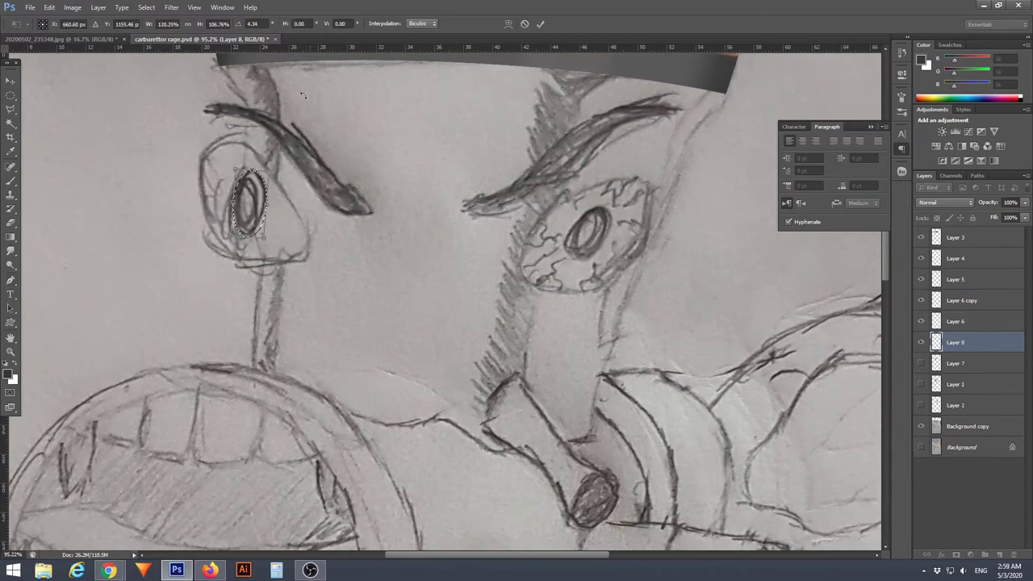
{"action": "left_click", "coordinate": [540, 24]}
{"action": "right_click", "coordinate": [583, 210]}
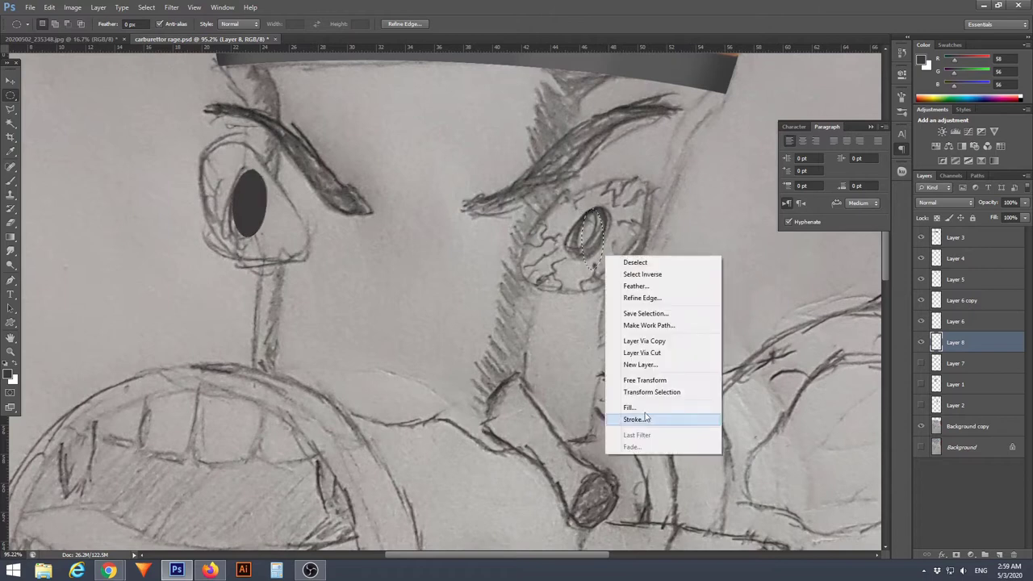
{"action": "left_click", "coordinate": [645, 413]}
{"action": "key", "text": "Return"}
{"action": "key", "text": "alt+BackSpace"}
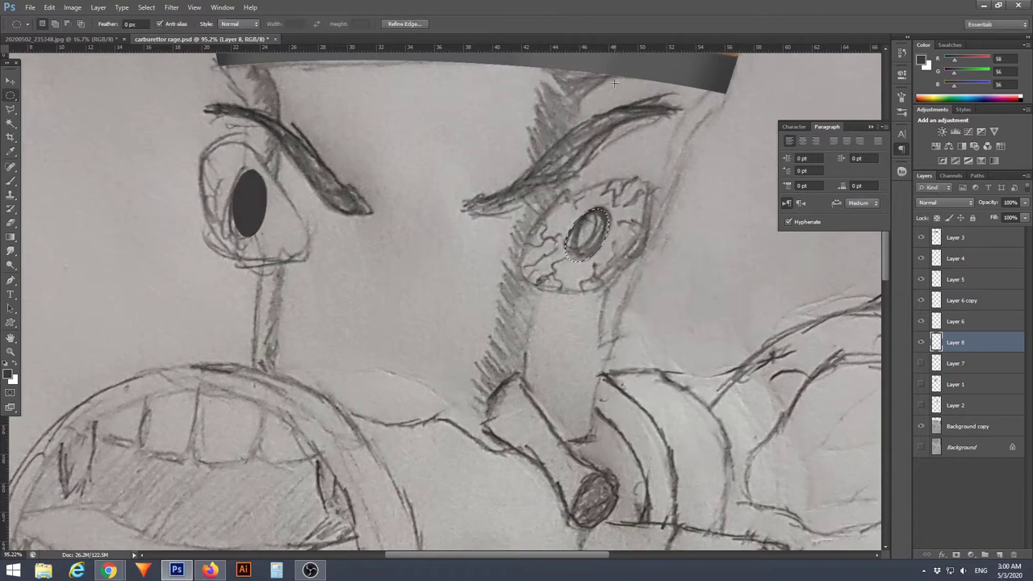
{"action": "key", "text": "ctrl+0"}
{"action": "key", "text": "ctrl+d"}
Show Layer 7, activate Layer 8, and rotate the right pupil to match the sketch
{"action": "left_click", "coordinate": [934, 363]}
{"action": "left_click", "coordinate": [921, 363]}
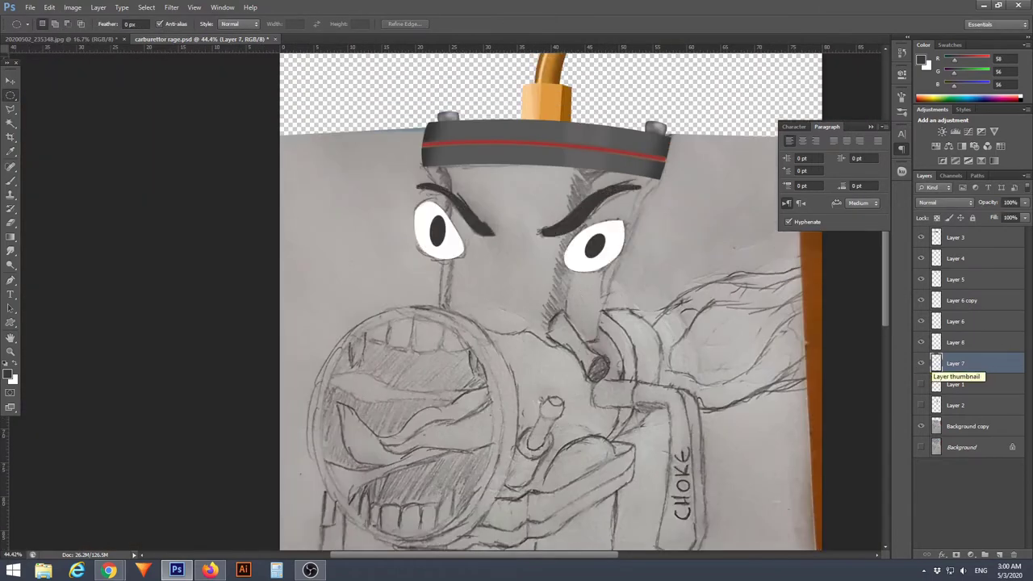
{"action": "left_click", "coordinate": [956, 342]}
{"action": "scroll", "coordinate": [595, 244], "scroll_direction": "up", "scroll_amount": 3}
{"action": "right_click", "coordinate": [569, 254]}
{"action": "left_click", "coordinate": [49, 7]}
{"action": "mouse_move", "coordinate": [602, 234]}
{"action": "left_mouse_down"}
{"action": "mouse_move", "coordinate": [622, 221]}
{"action": "mouse_move", "coordinate": [611, 206]}
{"action": "left_mouse_up"}
{"action": "scroll", "coordinate": [583, 246], "scroll_direction": "up", "scroll_amount": 2}
Magic Wand the eye whites on Layer 7 and shade their edges with a 30% opacity brush
{"action": "key", "text": "Return"}
{"action": "key", "text": "w"}
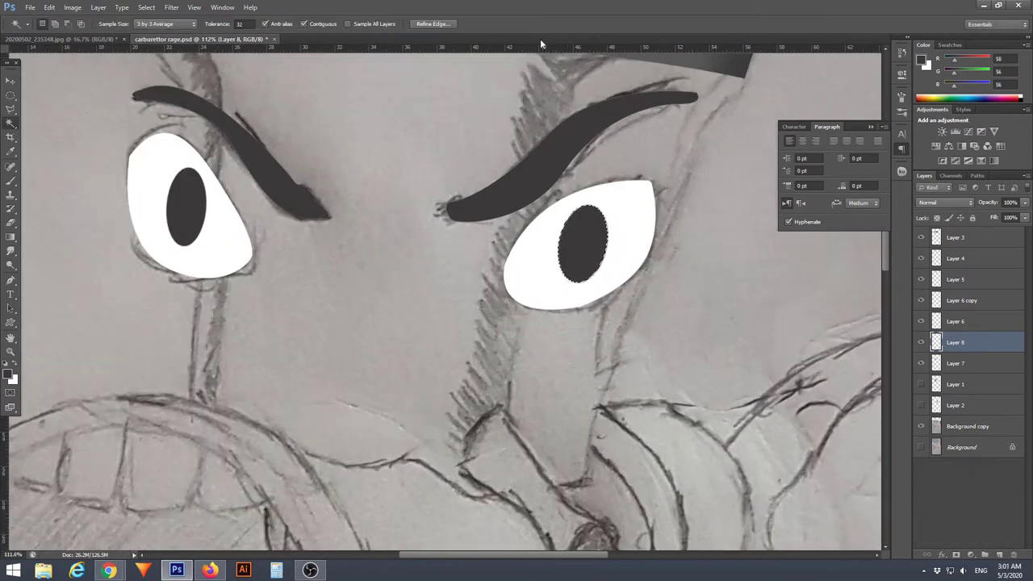
{"action": "scroll", "coordinate": [484, 242], "scroll_direction": "down", "scroll_amount": 2}
{"action": "scroll", "coordinate": [484, 242], "scroll_direction": "down", "scroll_amount": 1}
{"action": "scroll", "coordinate": [484, 242], "scroll_direction": "up", "scroll_amount": 2}
{"action": "left_click", "coordinate": [956, 363]}
{"action": "left_click", "coordinate": [937, 363], "text": "ctrl"}
{"action": "right_click", "coordinate": [217, 323]}
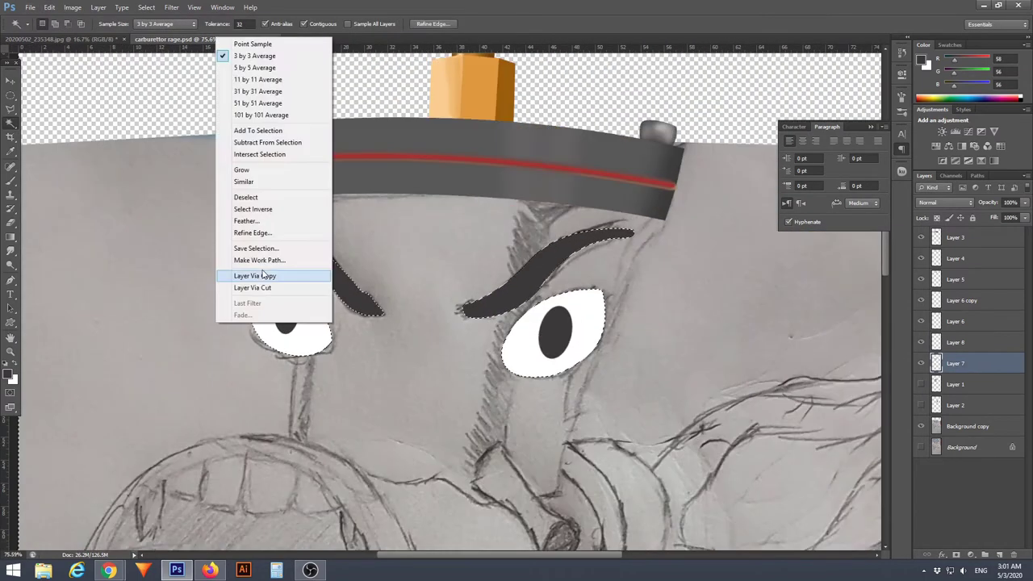
{"action": "key", "text": "b"}
{"action": "right_click", "coordinate": [299, 392]}
{"action": "left_click", "coordinate": [223, 24]}
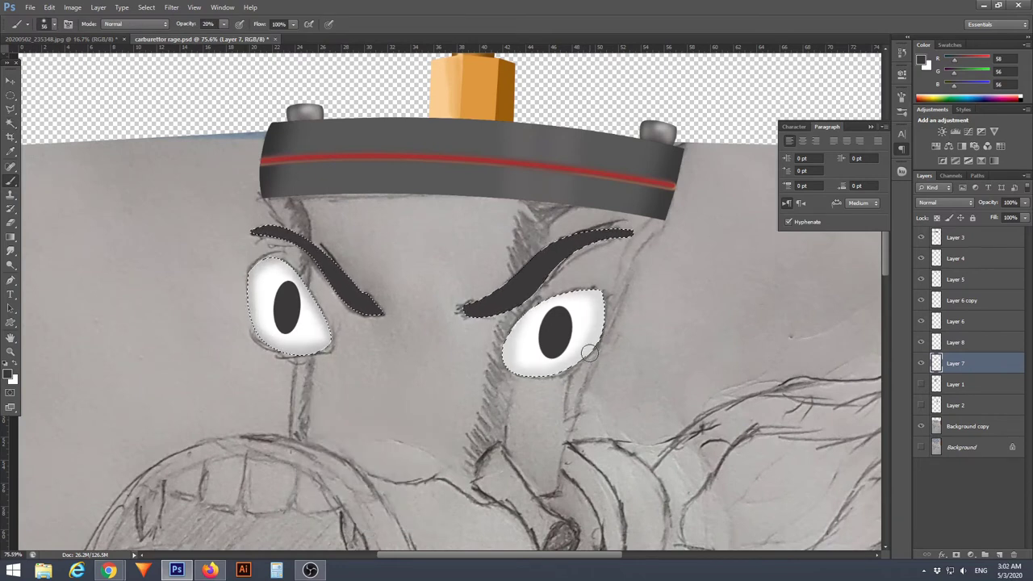
Duplicate Layer 7, hide the copy, and stroke the eye outline path dark grey
{"action": "key", "text": "w"}
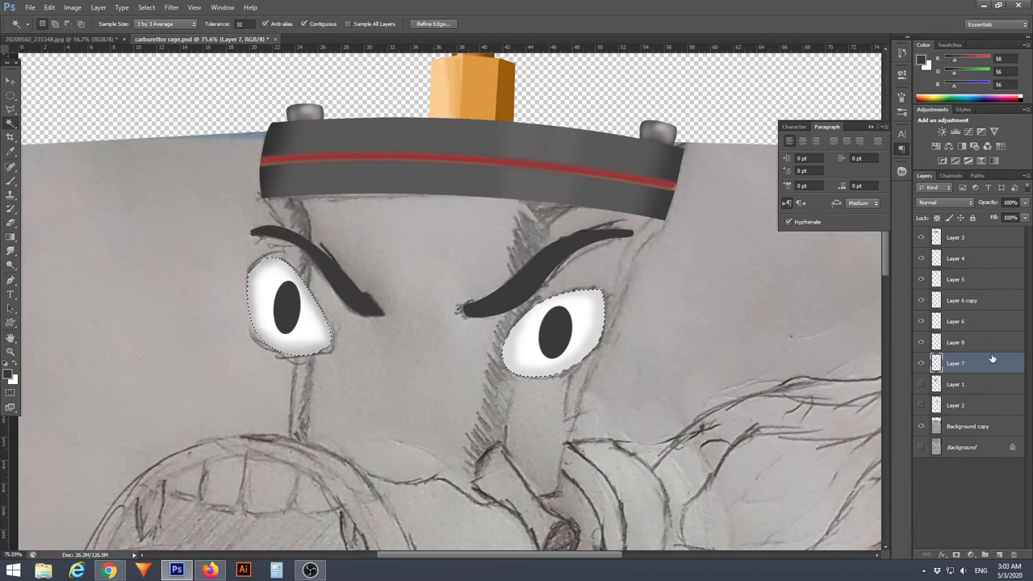
{"action": "left_click_drag", "start_coordinate": [961, 363], "coordinate": [985, 555]}
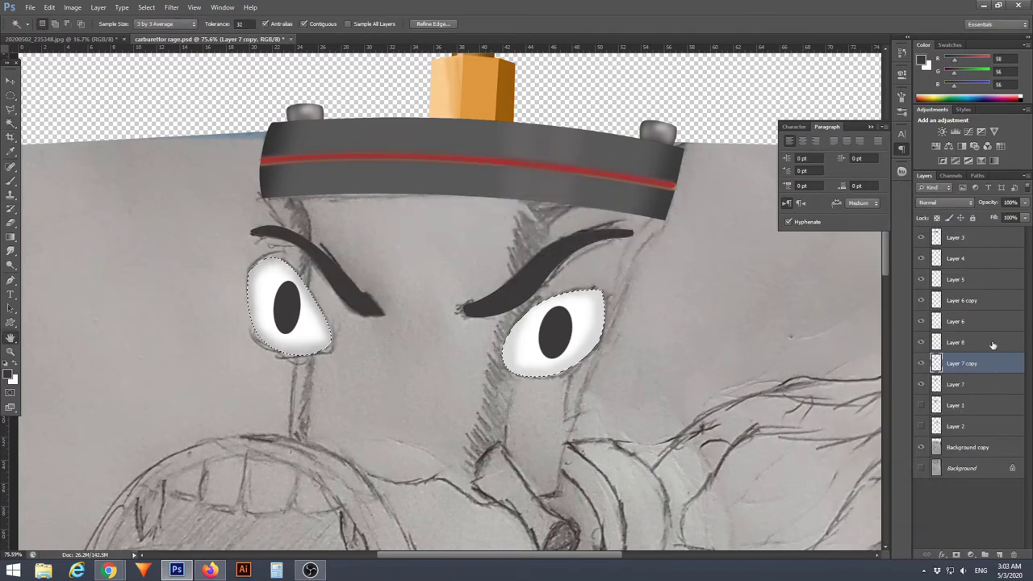
{"action": "left_click", "coordinate": [921, 364]}
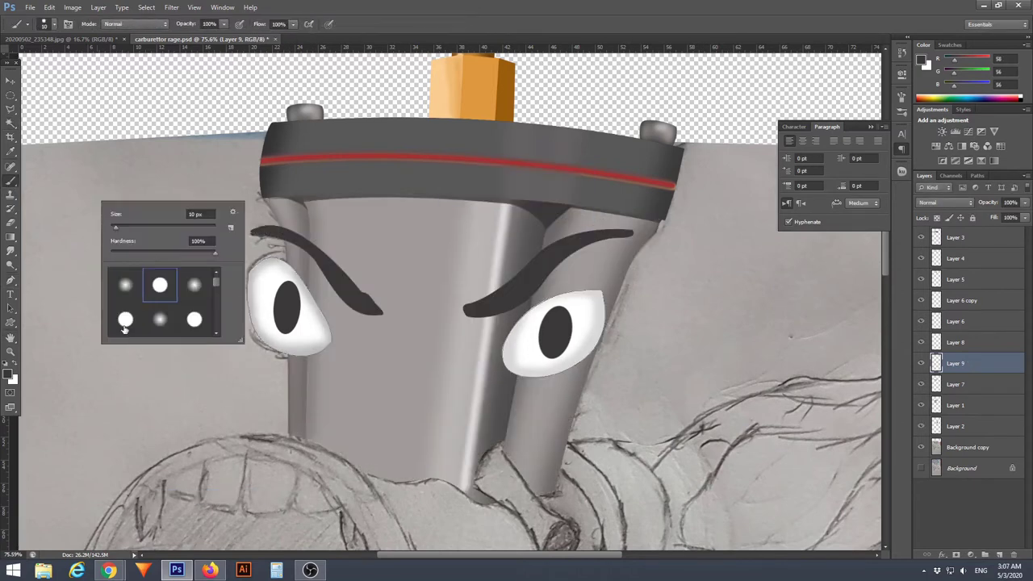
{"action": "right_click", "coordinate": [10, 151]}
{"action": "left_click", "coordinate": [56, 279]}
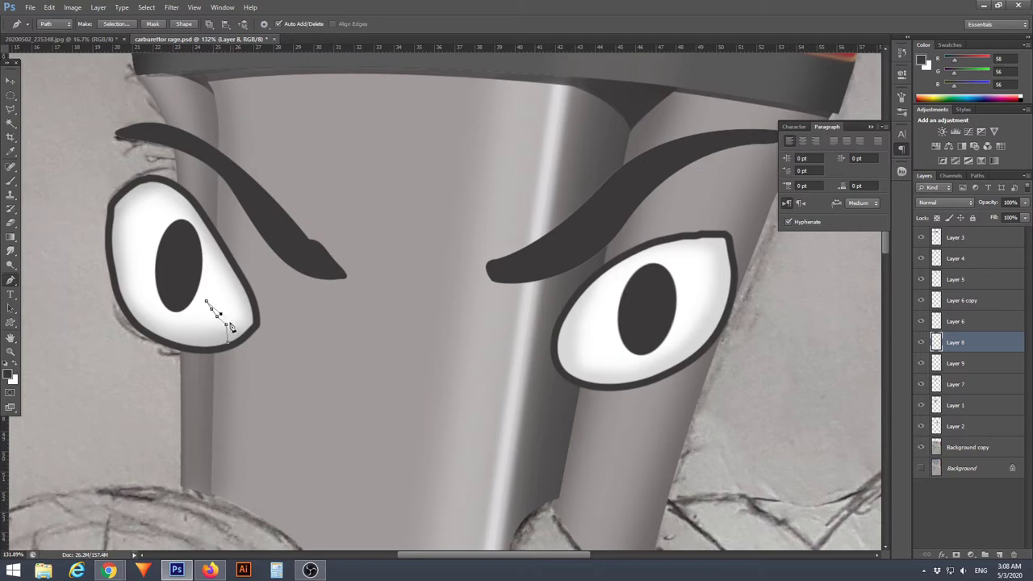
Set the foreground paint colour to red for the veins
{"action": "scroll", "coordinate": [232, 327], "scroll_direction": "up", "scroll_amount": 2}
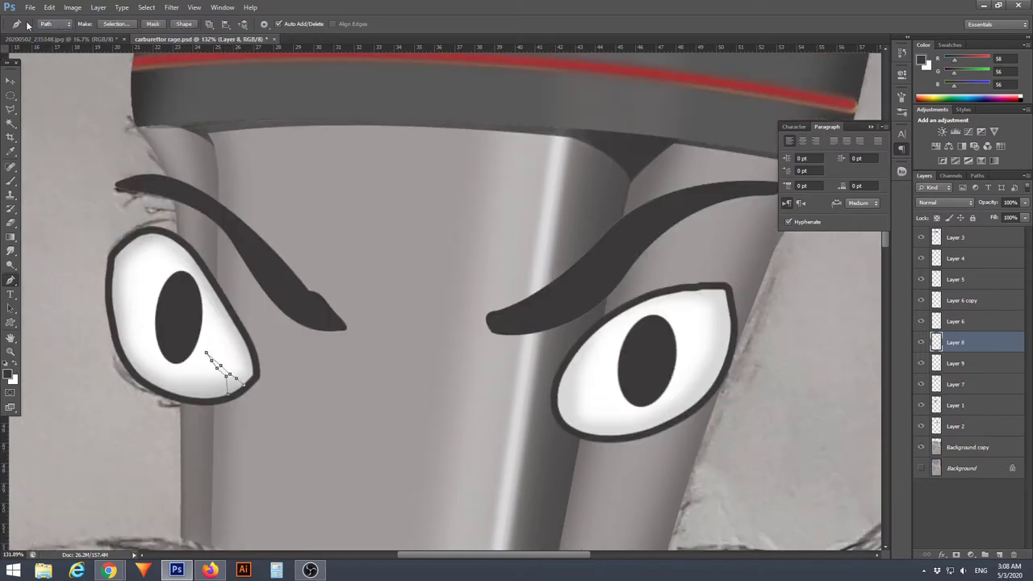
{"action": "right_click", "coordinate": [431, 241]}
{"action": "left_click", "coordinate": [477, 339]}
{"action": "key", "text": "Escape"}
{"action": "left_click", "coordinate": [11, 179]}
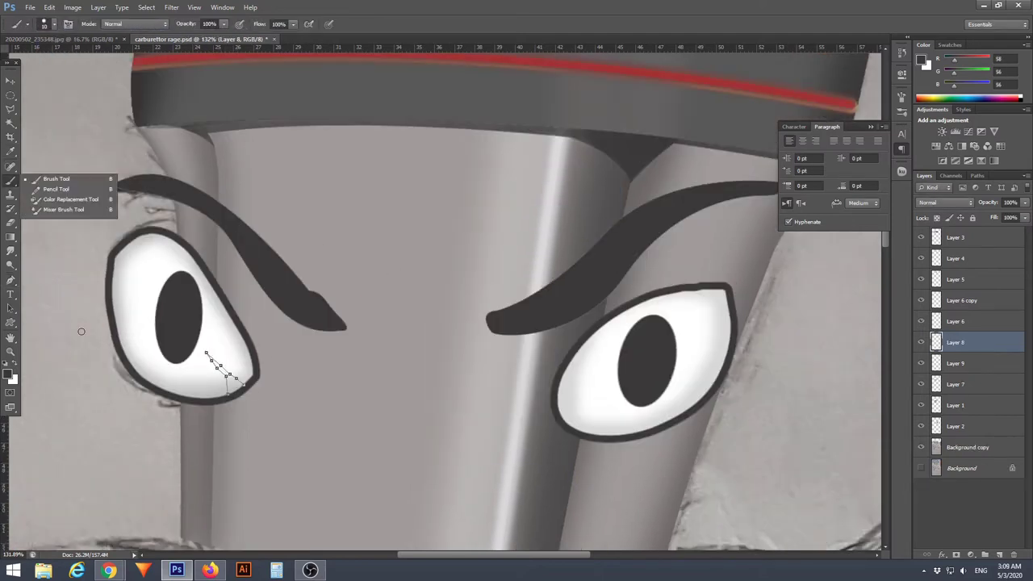
{"action": "left_click", "coordinate": [8, 374]}
{"action": "left_click", "coordinate": [443, 350]}
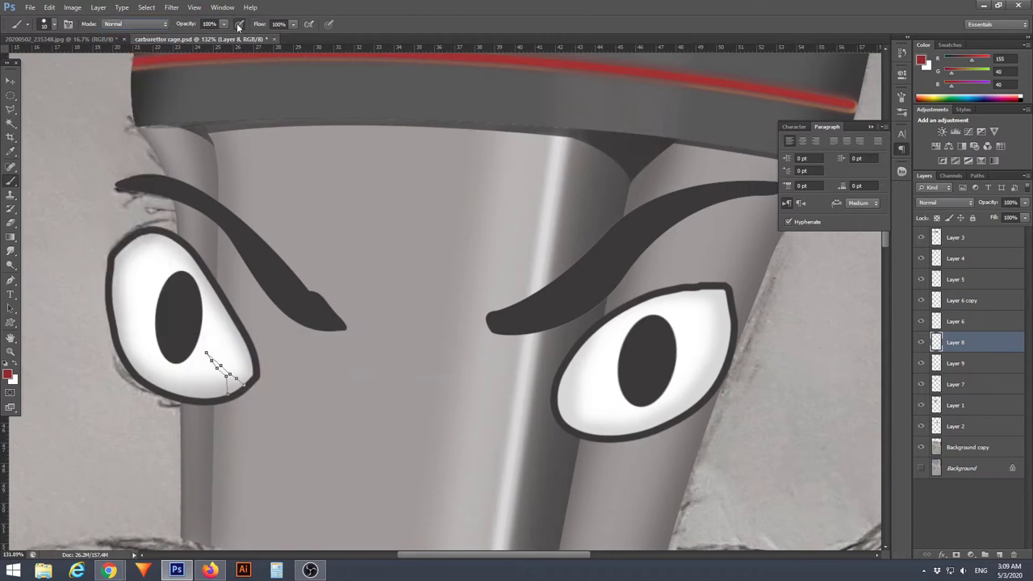
Adjust the brush size and stroke the first vein path in red
{"action": "key", "text": "p"}
{"action": "right_click", "coordinate": [149, 333]}
{"action": "left_click", "coordinate": [186, 457]}
{"action": "key", "text": "Escape"}
{"action": "right_click", "coordinate": [74, 239]}
{"action": "key", "text": "Escape"}
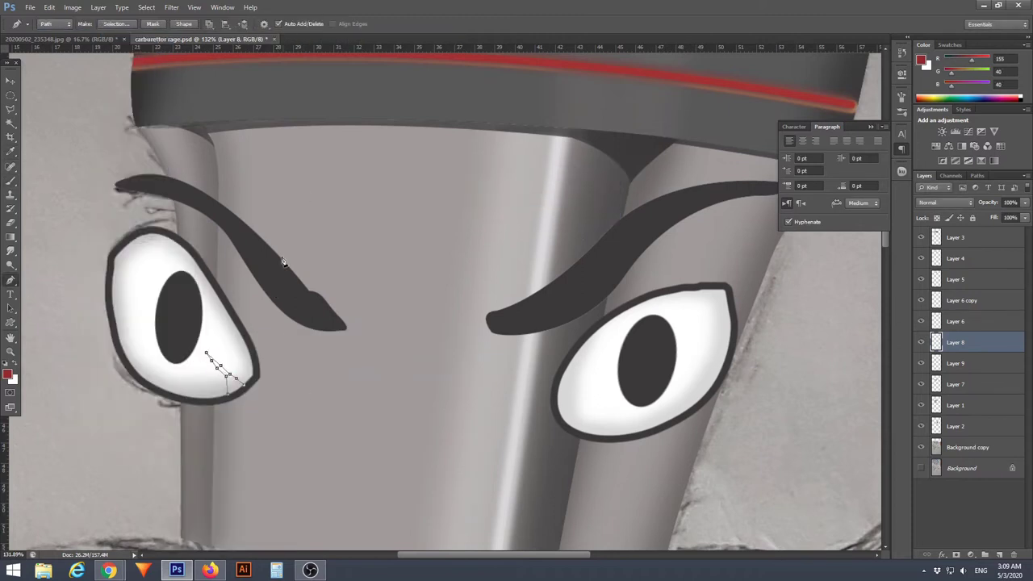
{"action": "scroll", "coordinate": [281, 429], "scroll_direction": "up", "scroll_amount": 3}
{"action": "scroll", "coordinate": [282, 429], "scroll_direction": "down", "scroll_amount": 2}
{"action": "key", "text": "b"}
{"action": "right_click", "coordinate": [224, 428]}
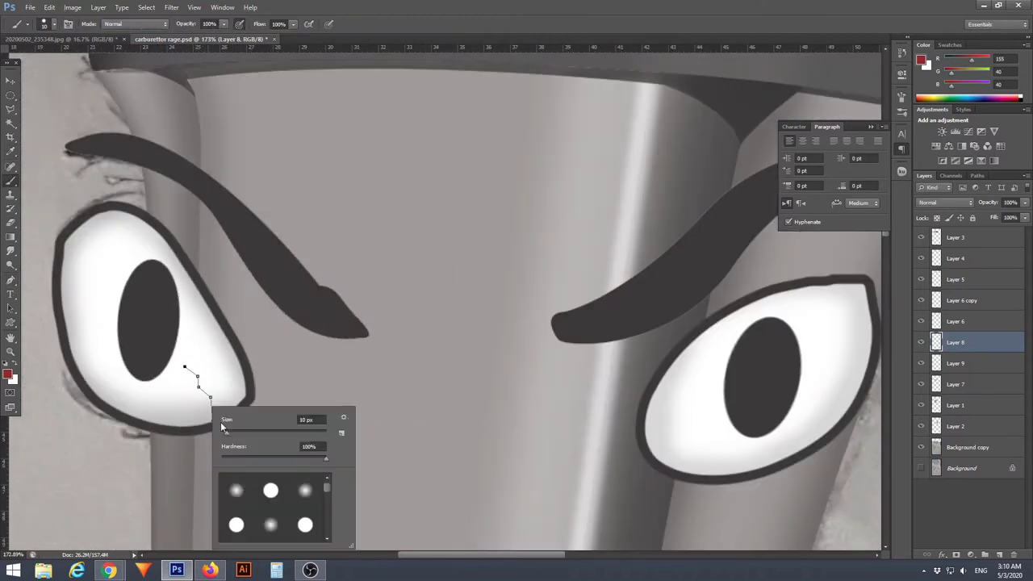
{"action": "key", "text": "Escape"}
{"action": "key", "text": "p"}
{"action": "key", "text": "Return"}
Stroke another vein path in red inside the eye's white
{"action": "scroll", "coordinate": [302, 372], "scroll_direction": "down", "scroll_amount": 3}
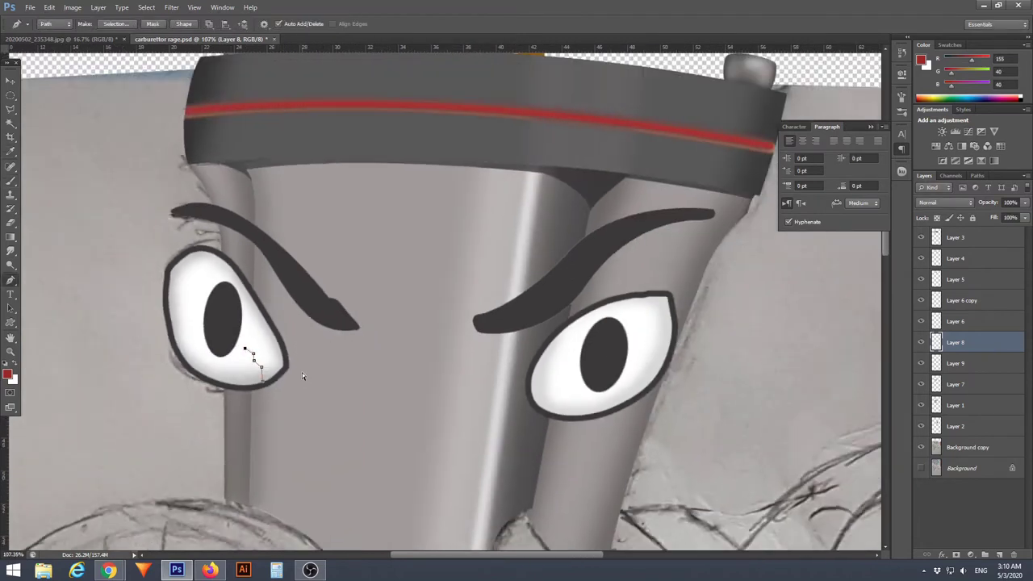
{"action": "scroll", "coordinate": [334, 387], "scroll_direction": "down", "scroll_amount": 1}
{"action": "scroll", "coordinate": [426, 341], "scroll_direction": "up", "scroll_amount": 1}
{"action": "scroll", "coordinate": [317, 212], "scroll_direction": "up", "scroll_amount": 2}
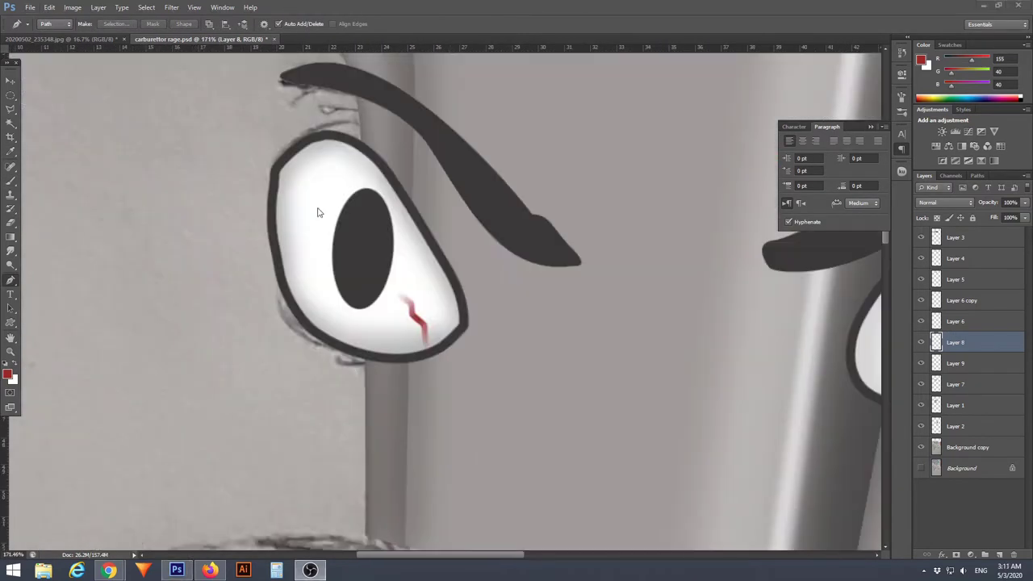
{"action": "key", "text": "b"}
{"action": "right_click", "coordinate": [379, 301]}
{"action": "key", "text": "Escape"}
{"action": "key", "text": "p"}
{"action": "right_click", "coordinate": [376, 323]}
{"action": "left_click", "coordinate": [286, 153]}
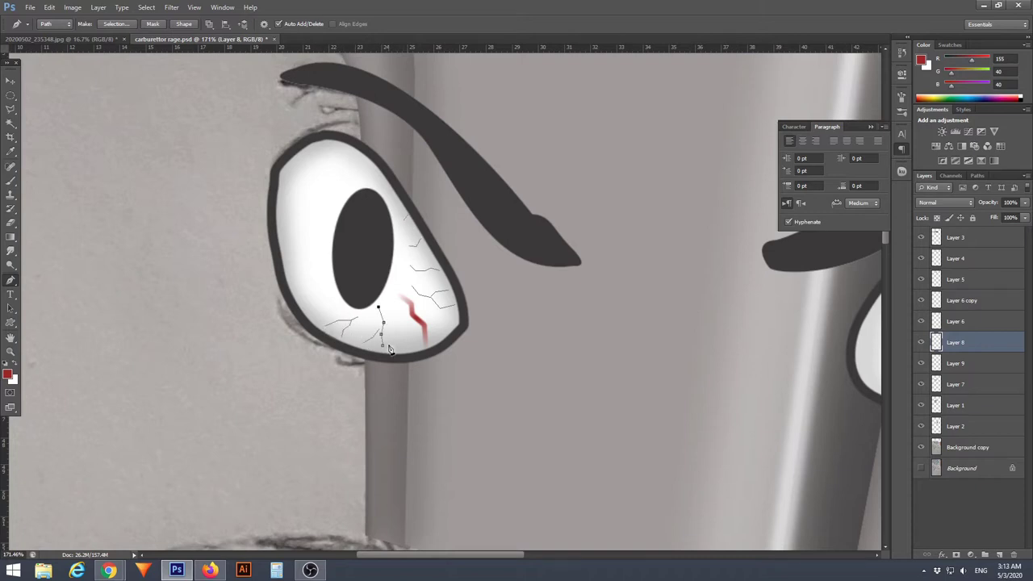
Stroke all the remaining drawn vein paths in red
{"action": "scroll", "coordinate": [295, 245], "scroll_direction": "up", "scroll_amount": 2}
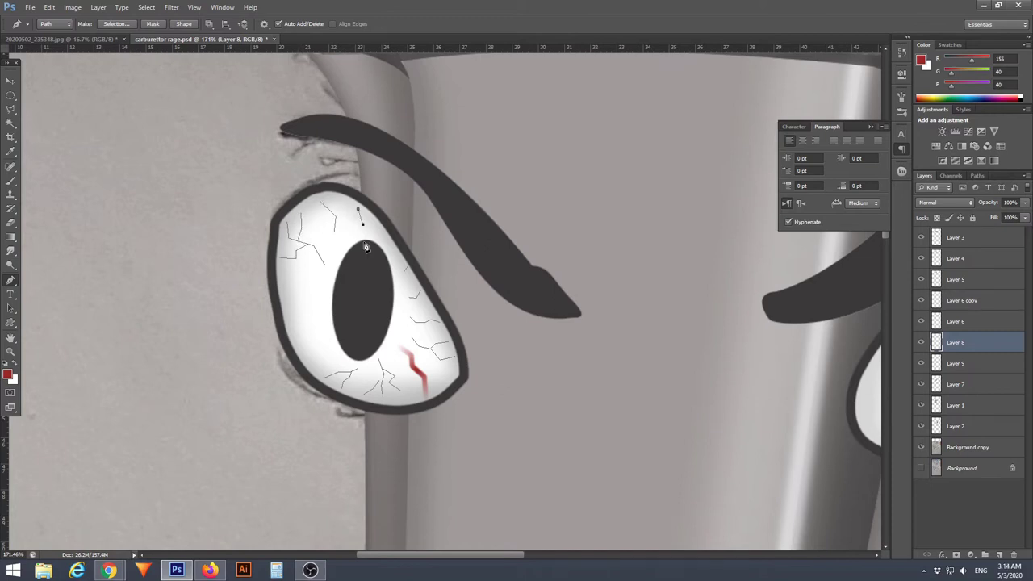
{"action": "scroll", "coordinate": [365, 247], "scroll_direction": "down", "scroll_amount": 3}
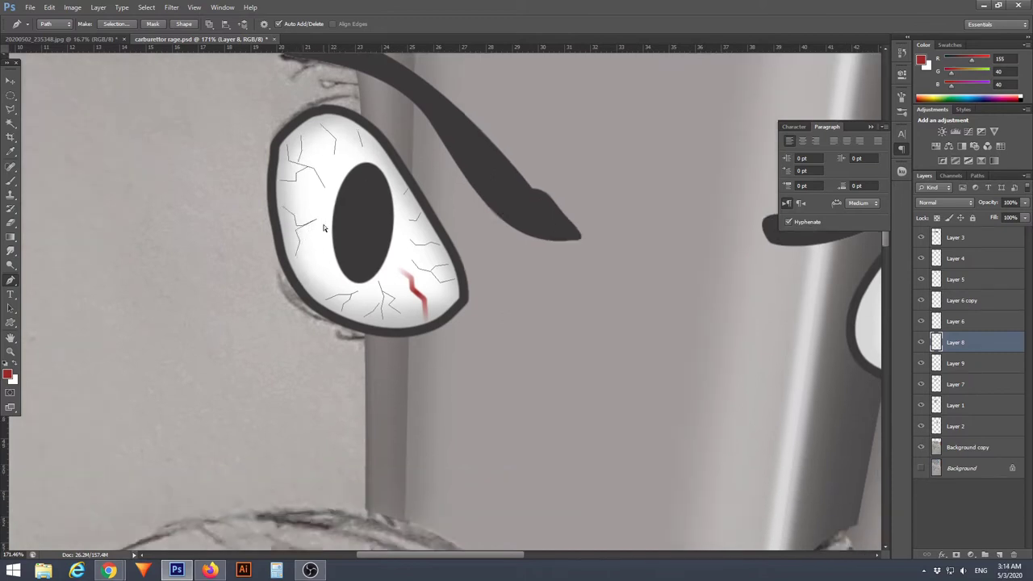
{"action": "right_click", "coordinate": [339, 287]}
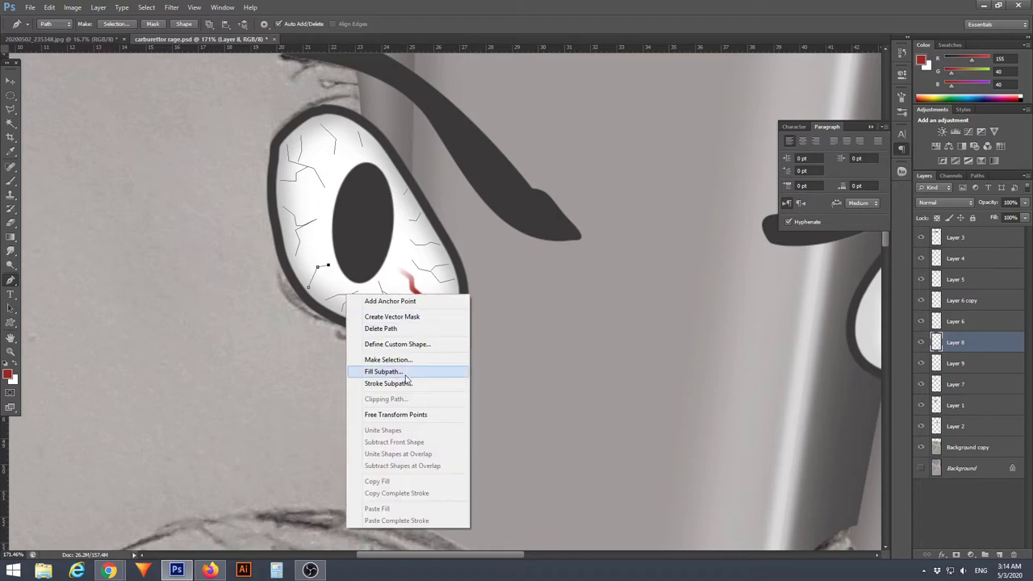
{"action": "left_click", "coordinate": [388, 377]}
{"action": "key", "text": "Return"}
{"action": "scroll", "coordinate": [320, 282], "scroll_direction": "down", "scroll_amount": 5}
{"action": "scroll", "coordinate": [320, 283], "scroll_direction": "up", "scroll_amount": 5}
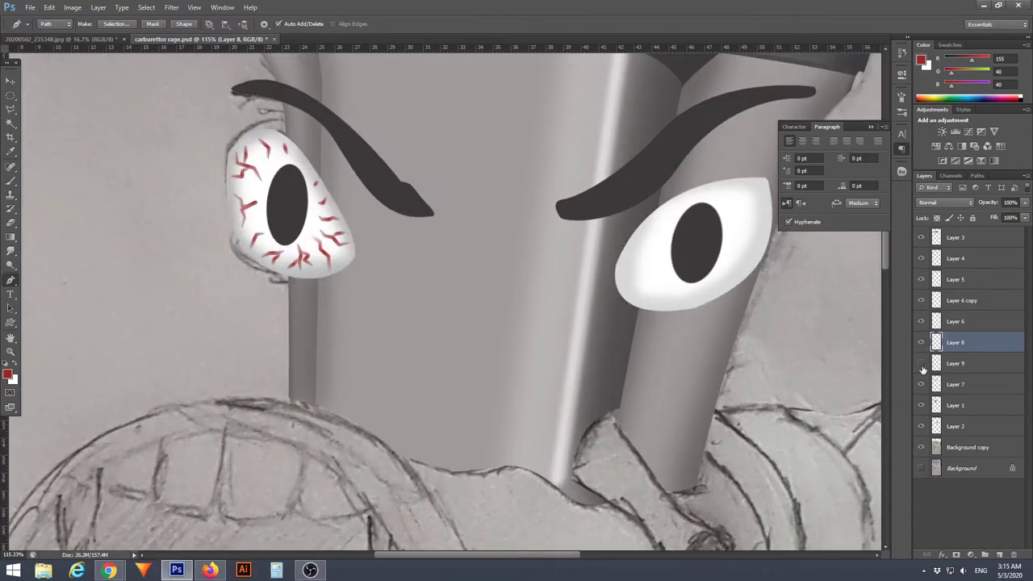
Select the eye and brow shapes by colour on Layer 9
{"action": "key", "text": "alt+bracketleft"}
{"action": "right_click", "coordinate": [127, 201]}
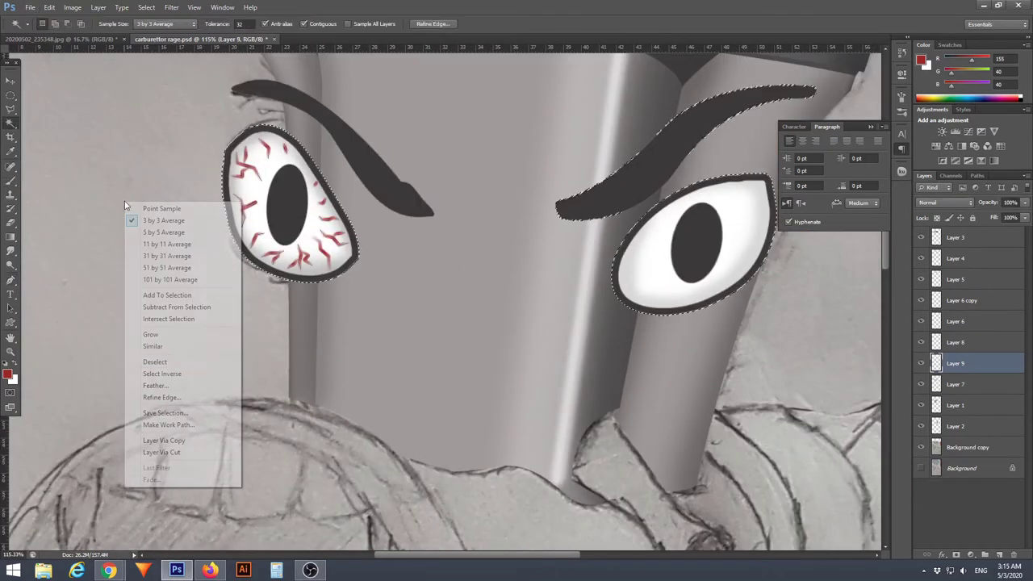
{"action": "left_click", "coordinate": [173, 372]}
{"action": "key", "text": "Return"}
{"action": "key", "text": "b"}
{"action": "right_click", "coordinate": [289, 306]}
{"action": "key", "text": "Return"}
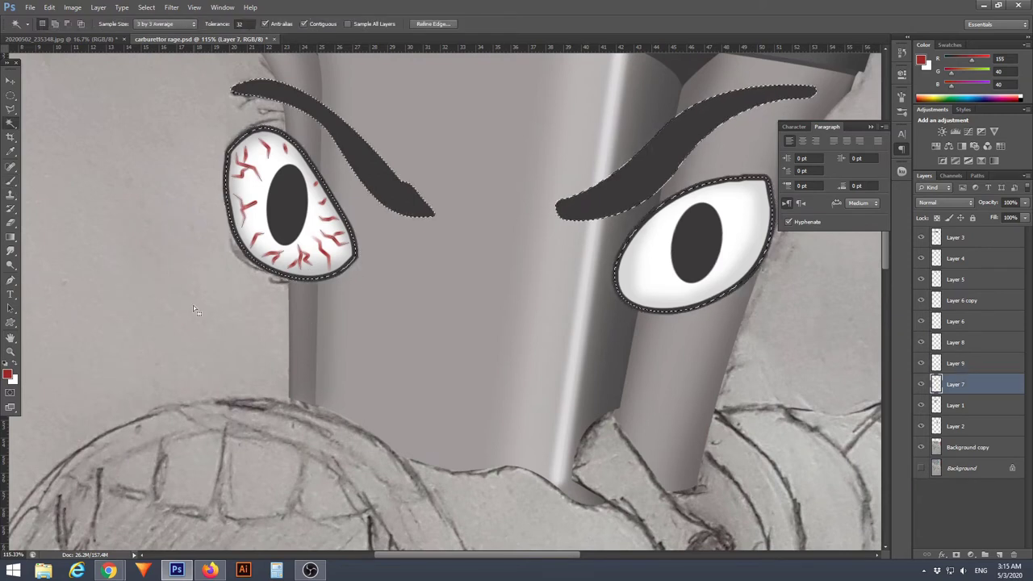
{"action": "right_click", "coordinate": [192, 307]}
{"action": "key", "text": "Escape"}
{"action": "key", "text": "alt+bracketleft"}
Brush soft reddish shading inside the left eye's rim at 54% opacity, then deselect
{"action": "key", "text": "5"}
{"action": "key", "text": "4"}
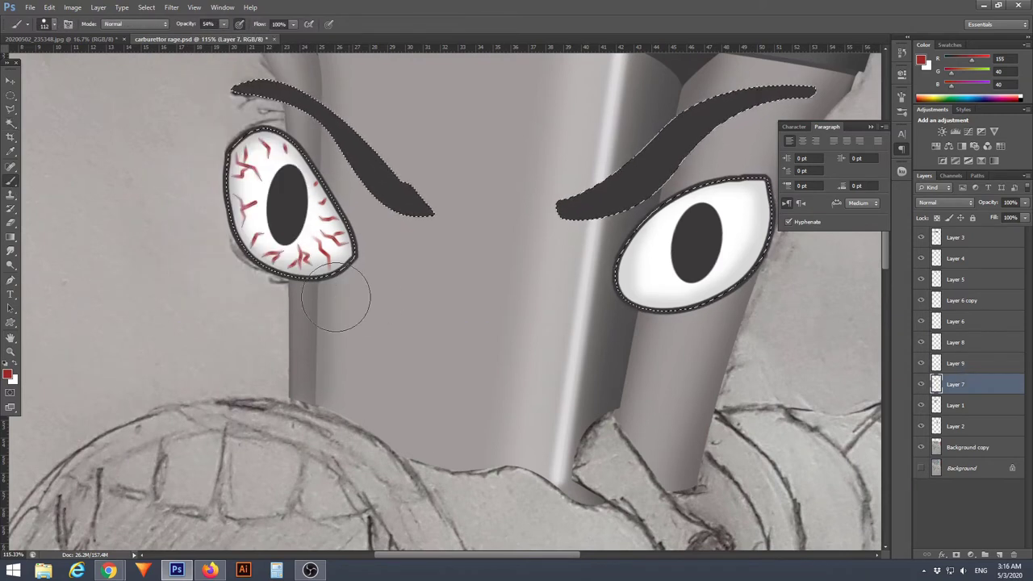
{"action": "right_click", "coordinate": [113, 276]}
{"action": "left_click", "coordinate": [936, 363]}
{"action": "left_click_drag", "start_coordinate": [355, 258], "coordinate": [197, 185]}
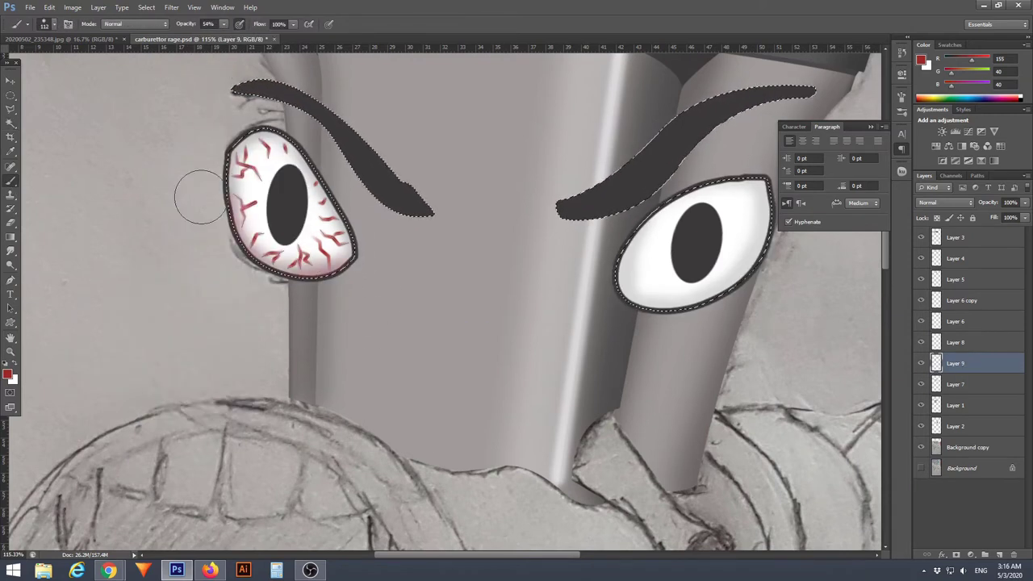
{"action": "key", "text": "w"}
{"action": "key", "text": "ctrl+d"}
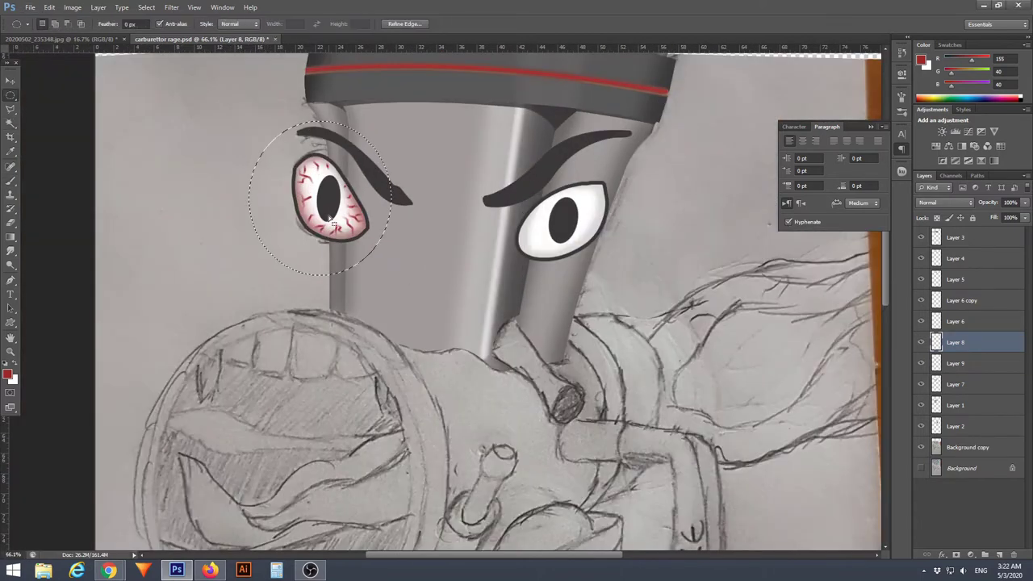
Duplicate the bloodshot eye, flip it horizontally and move it over the right eye
{"action": "key", "text": "ctrl+j"}
{"action": "key", "text": "ctrl+t"}
{"action": "right_click", "coordinate": [323, 196]}
{"action": "left_click", "coordinate": [358, 337]}
{"action": "key", "text": "v"}
{"action": "left_click", "coordinate": [503, 209]}
{"action": "left_click_drag", "start_coordinate": [347, 190], "coordinate": [423, 237]}
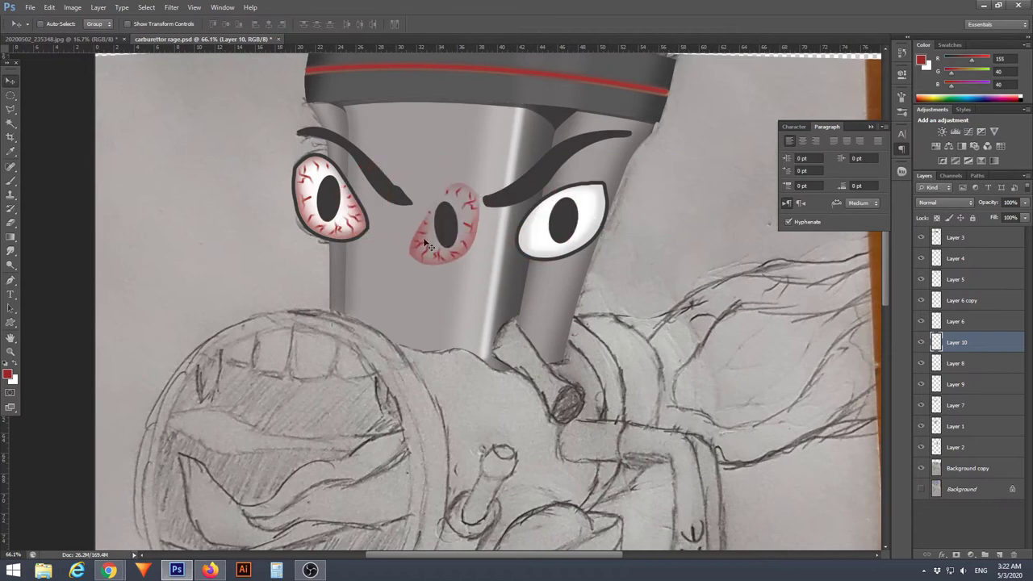
Warp the mirrored eye copy with Edit > Transform > Warp to fit the right eye
{"action": "scroll", "coordinate": [436, 234], "scroll_direction": "up", "scroll_amount": 3}
{"action": "right_click", "coordinate": [573, 198]}
{"action": "left_click", "coordinate": [50, 7]}
{"action": "left_click", "coordinate": [89, 266]}
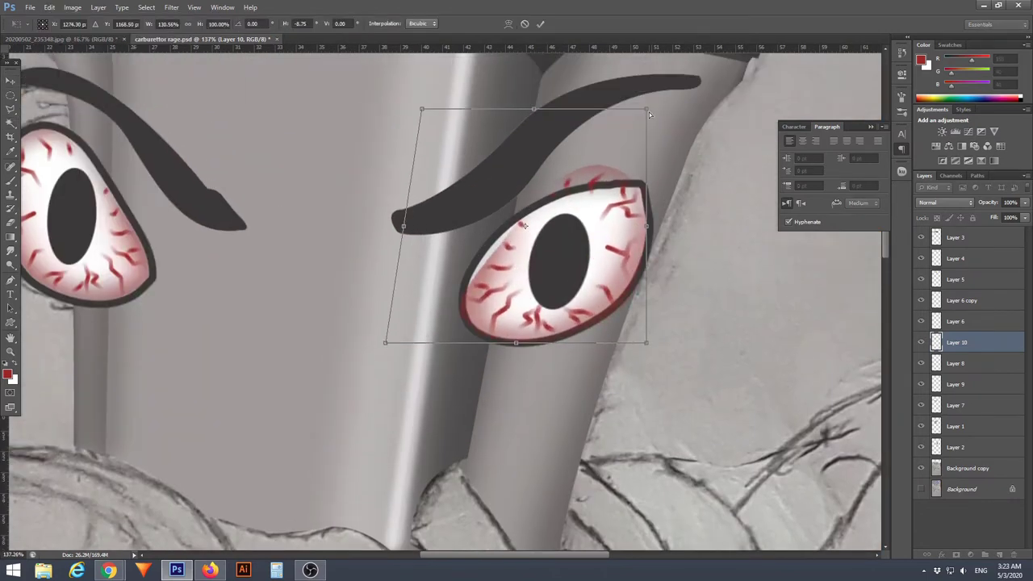
{"action": "mouse_move", "coordinate": [649, 112]}
{"action": "left_mouse_down"}
{"action": "mouse_move", "coordinate": [517, 255]}
{"action": "mouse_move", "coordinate": [517, 242]}
{"action": "left_mouse_up"}
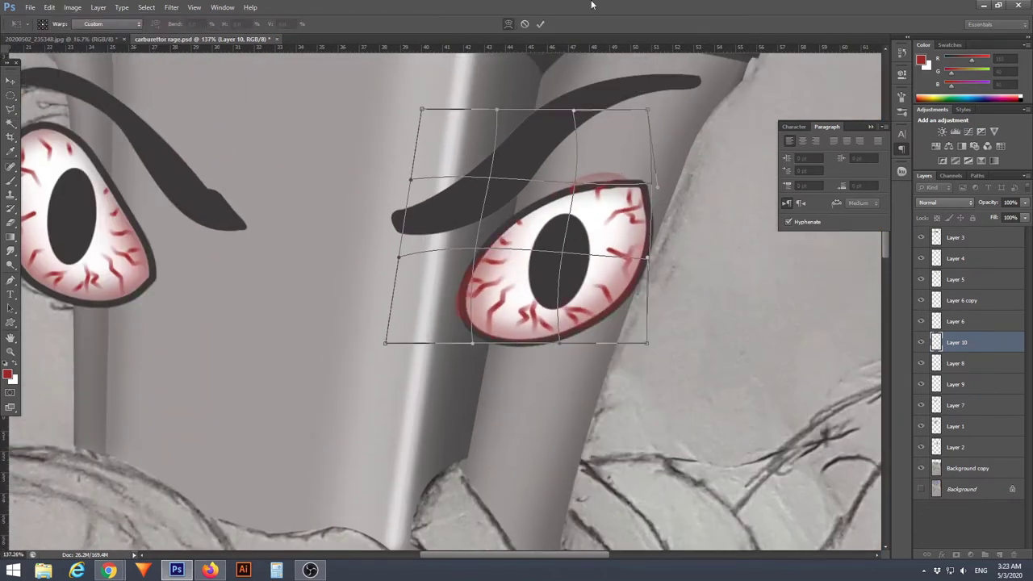
{"action": "key", "text": "Return"}
Check the right eye's shape on Layer 9 and ready an eraser tip on the eye copy
{"action": "key", "text": "alt+bracketleft"}
{"action": "left_click", "coordinate": [11, 123]}
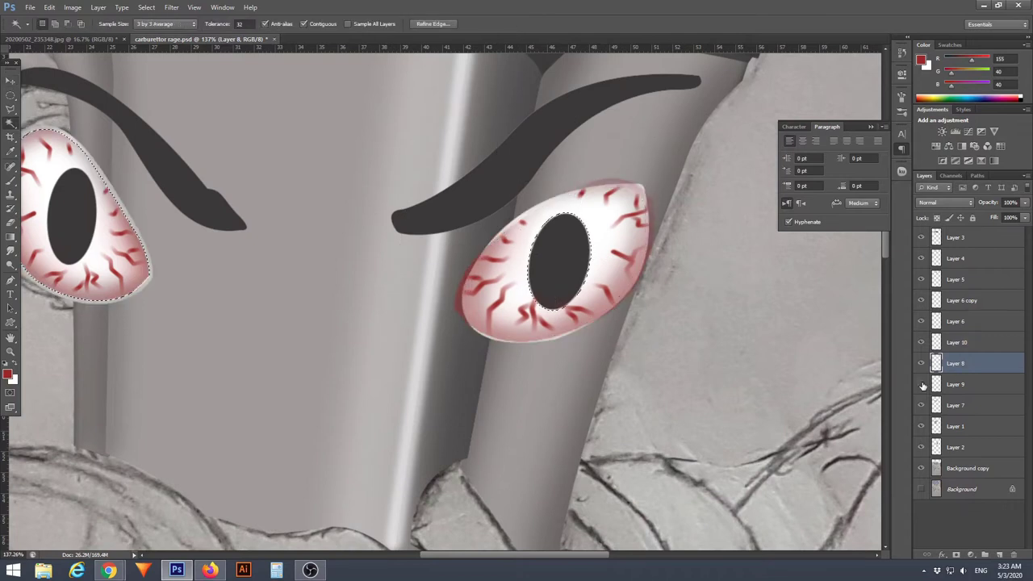
{"action": "left_click", "coordinate": [936, 363], "text": "ctrl"}
{"action": "left_click", "coordinate": [953, 385]}
{"action": "key", "text": "ctrl+d"}
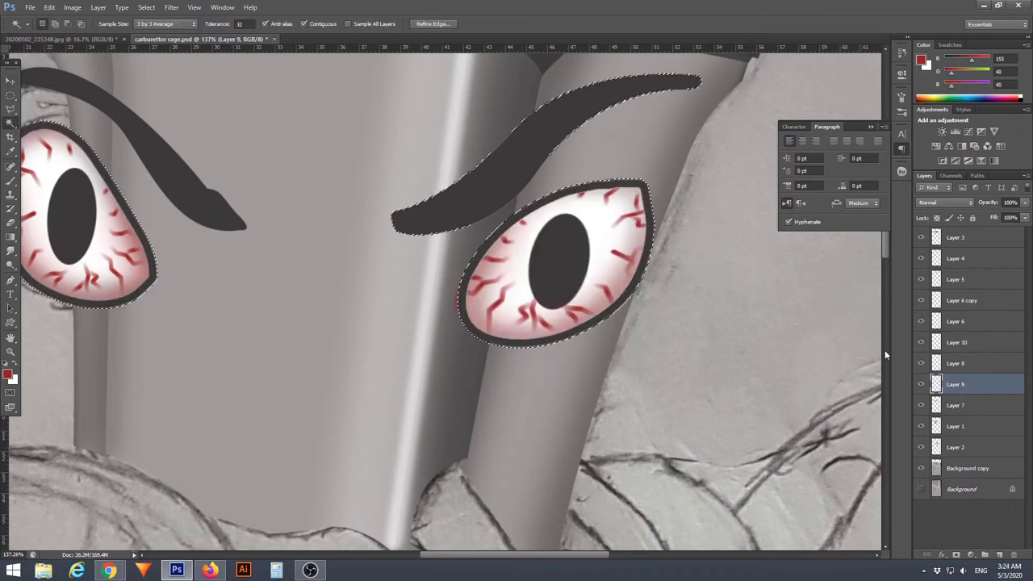
{"action": "left_click", "coordinate": [957, 342]}
{"action": "key", "text": "e"}
{"action": "right_click", "coordinate": [476, 326]}
{"action": "double_click", "coordinate": [519, 380]}
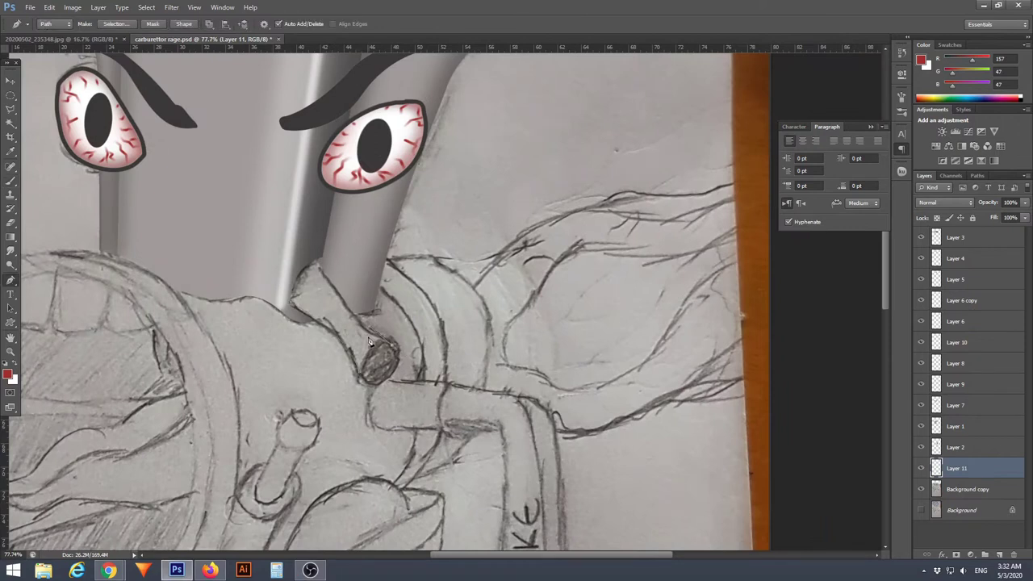
Turn the curved nozzle path into a selection and set the brush to 53% opacity
{"action": "key", "text": "ctrl+Return"}
{"action": "key", "text": "ctrl+d"}
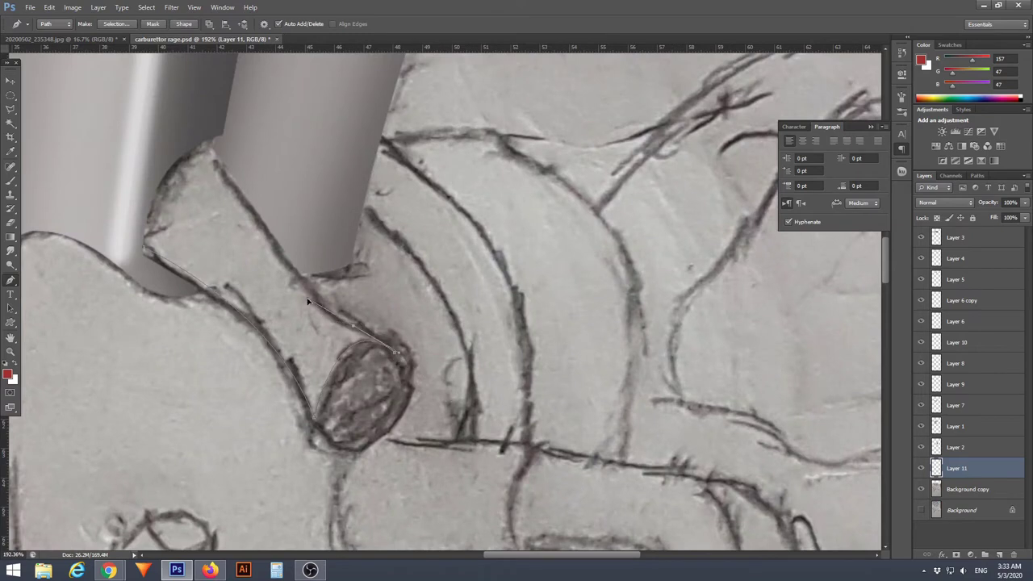
{"action": "scroll", "coordinate": [140, 159], "scroll_direction": "up", "scroll_amount": 3}
{"action": "left_click_drag", "start_coordinate": [144, 164], "coordinate": [117, 134]}
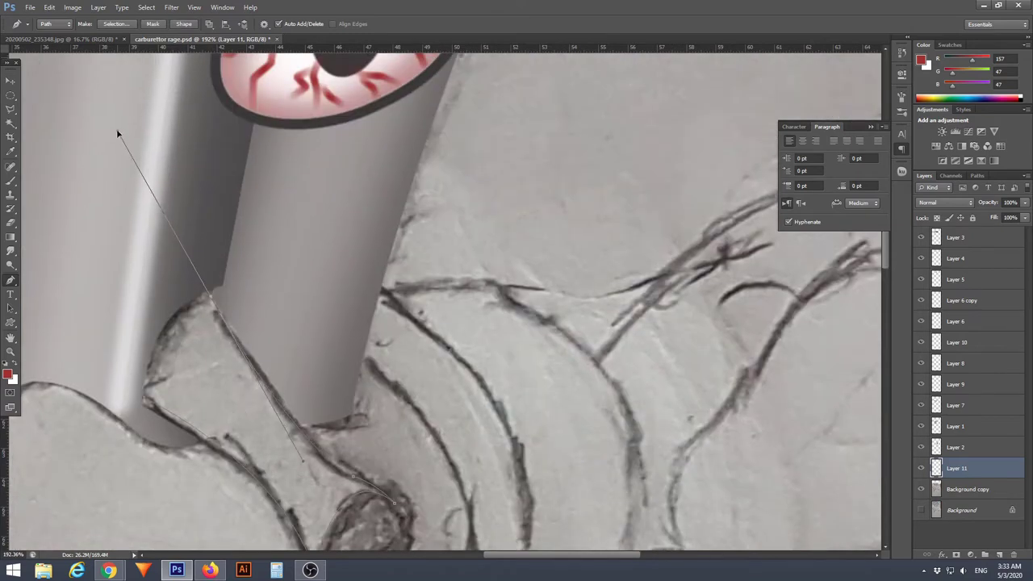
{"action": "key", "text": "ctrl+Return"}
{"action": "key", "text": "b"}
{"action": "scroll", "coordinate": [343, 327], "scroll_direction": "down", "scroll_amount": 3}
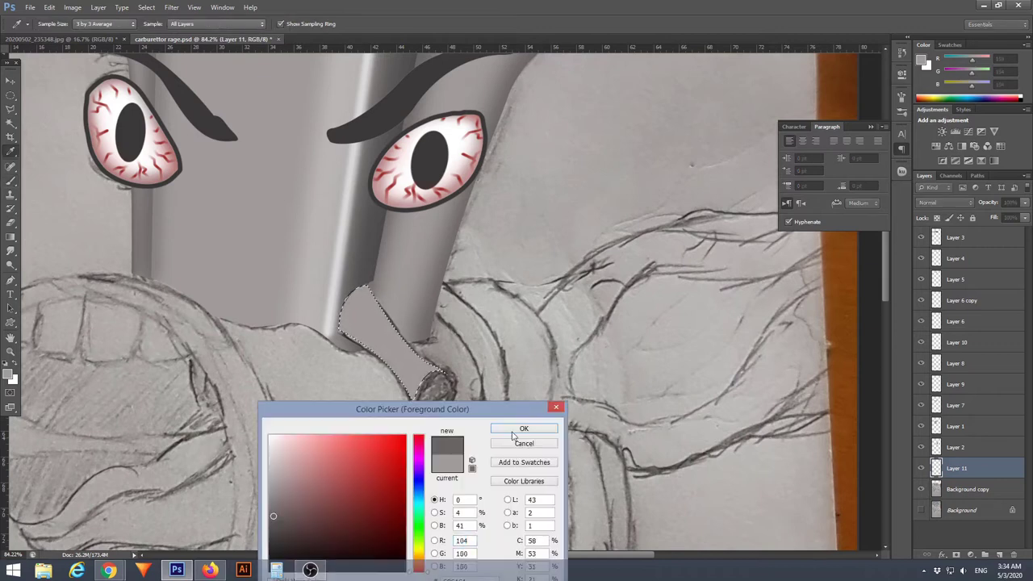
{"action": "key", "text": "5"}
{"action": "key", "text": "3"}
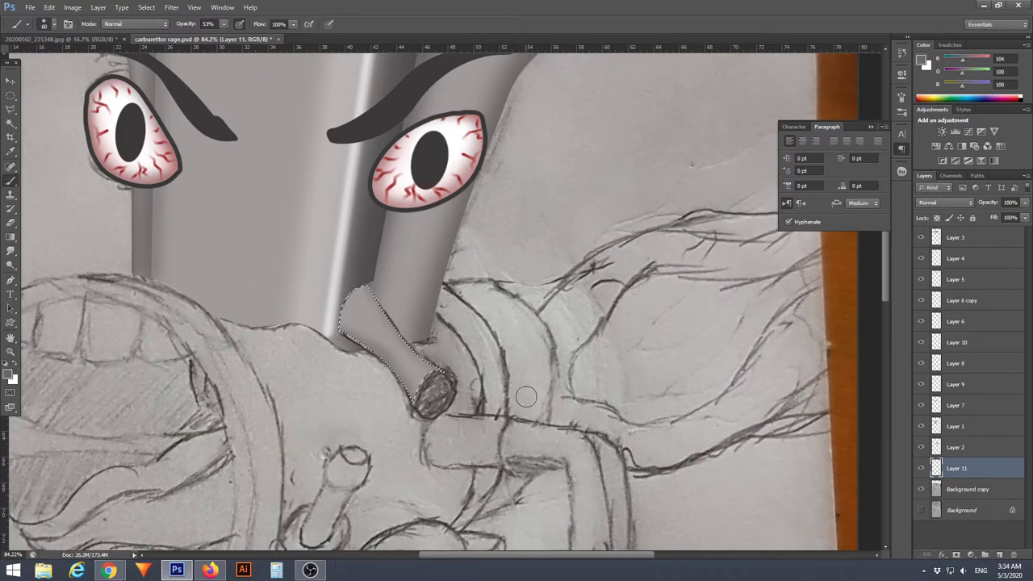
Paint white highlights along the nozzle
{"action": "scroll", "coordinate": [375, 356], "scroll_direction": "up", "scroll_amount": 3}
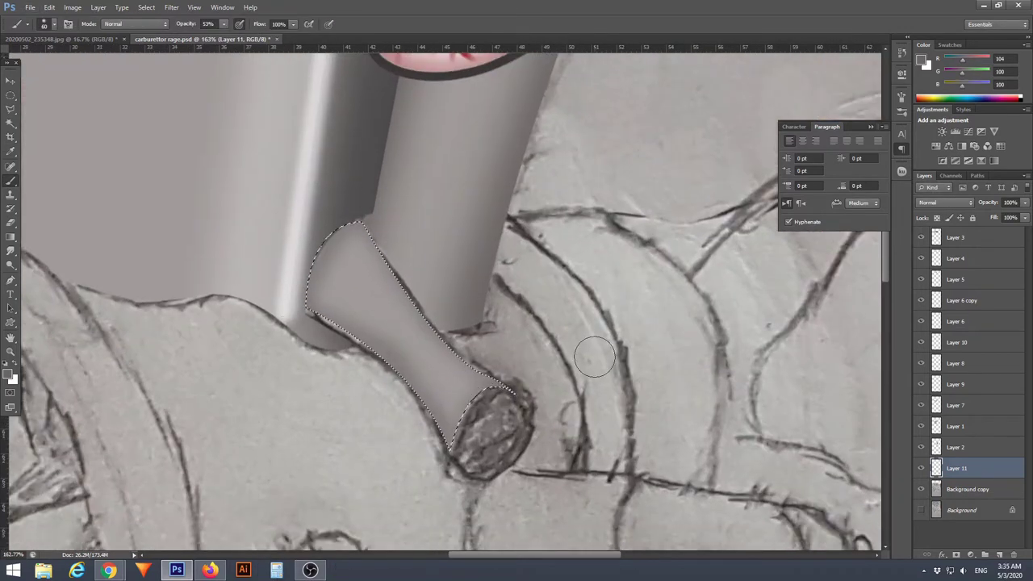
{"action": "key", "text": "x"}
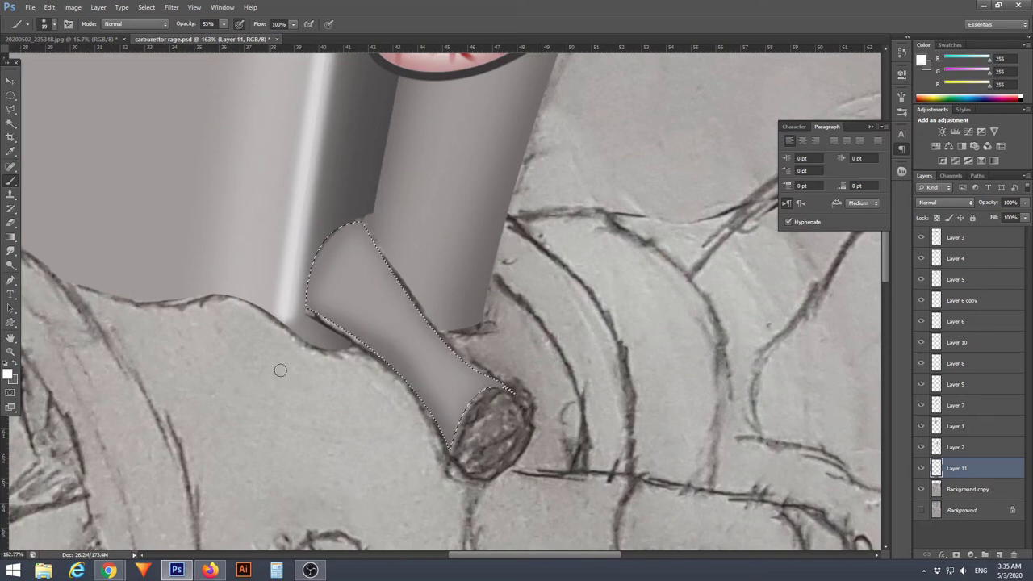
{"action": "left_click_drag", "start_coordinate": [315, 262], "coordinate": [410, 345]}
{"action": "key", "text": "ctrl+z"}
{"action": "left_click_drag", "start_coordinate": [315, 262], "coordinate": [485, 392]}
Select a rotated oval at the nozzle's end and paint it grey with highlights
{"action": "left_click_drag", "start_coordinate": [363, 299], "coordinate": [452, 404]}
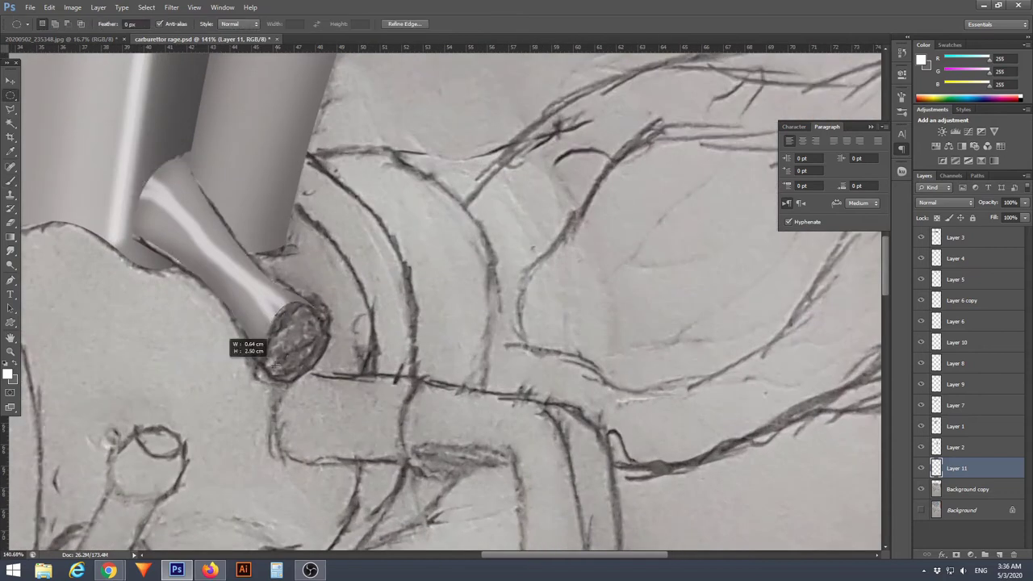
{"action": "left_click_drag", "start_coordinate": [274, 365], "coordinate": [274, 367]}
{"action": "key", "text": "ctrl+t"}
{"action": "left_click_drag", "start_coordinate": [379, 294], "coordinate": [344, 303]}
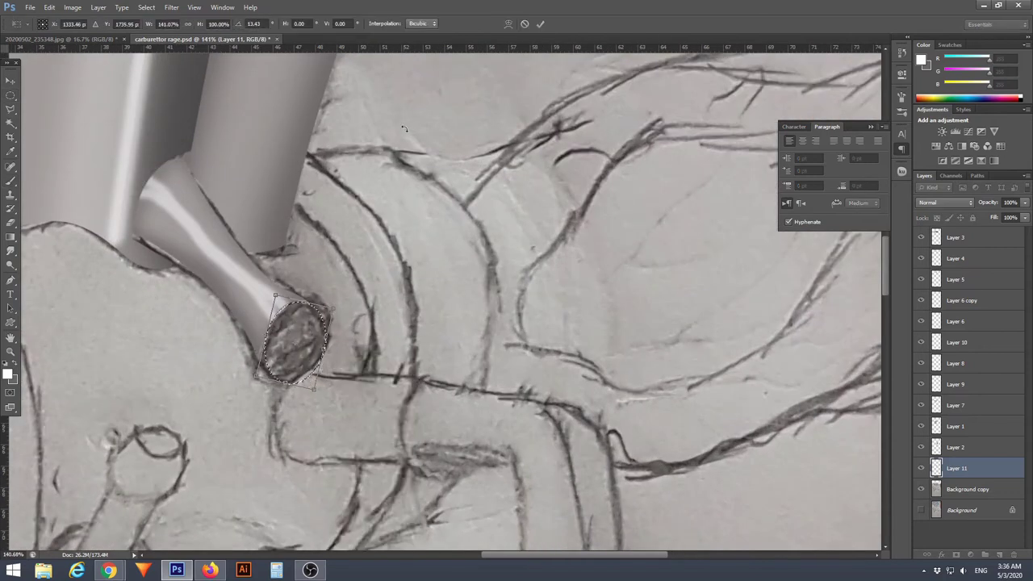
{"action": "key", "text": "Return"}
{"action": "key", "text": "b"}
{"action": "mouse_move", "coordinate": [279, 319]}
{"action": "left_mouse_down"}
{"action": "mouse_move", "coordinate": [298, 356]}
{"action": "mouse_move", "coordinate": [315, 347]}
{"action": "mouse_move", "coordinate": [303, 359]}
{"action": "mouse_move", "coordinate": [307, 375]}
{"action": "mouse_move", "coordinate": [301, 322]}
{"action": "left_mouse_up"}
{"action": "left_click", "coordinate": [290, 339], "text": "alt"}
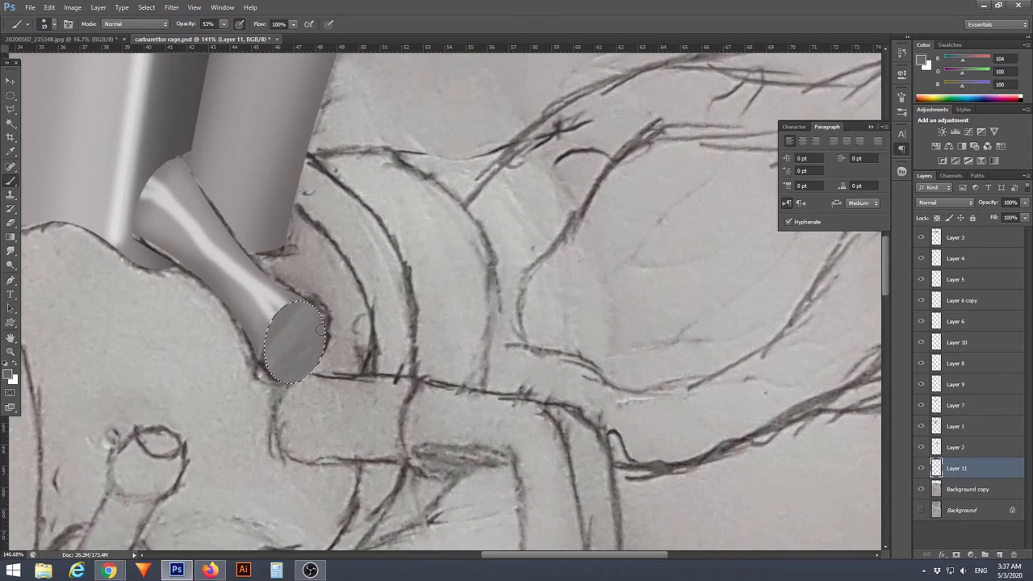
Shade the nozzle opening with black, lower opacity to 33%, and deselect
{"action": "left_click", "coordinate": [8, 372]}
{"action": "left_click", "coordinate": [323, 574]}
{"action": "left_click", "coordinate": [528, 428]}
{"action": "mouse_move", "coordinate": [307, 315]}
{"action": "left_mouse_down"}
{"action": "mouse_move", "coordinate": [280, 331]}
{"action": "mouse_move", "coordinate": [283, 322]}
{"action": "left_mouse_up"}
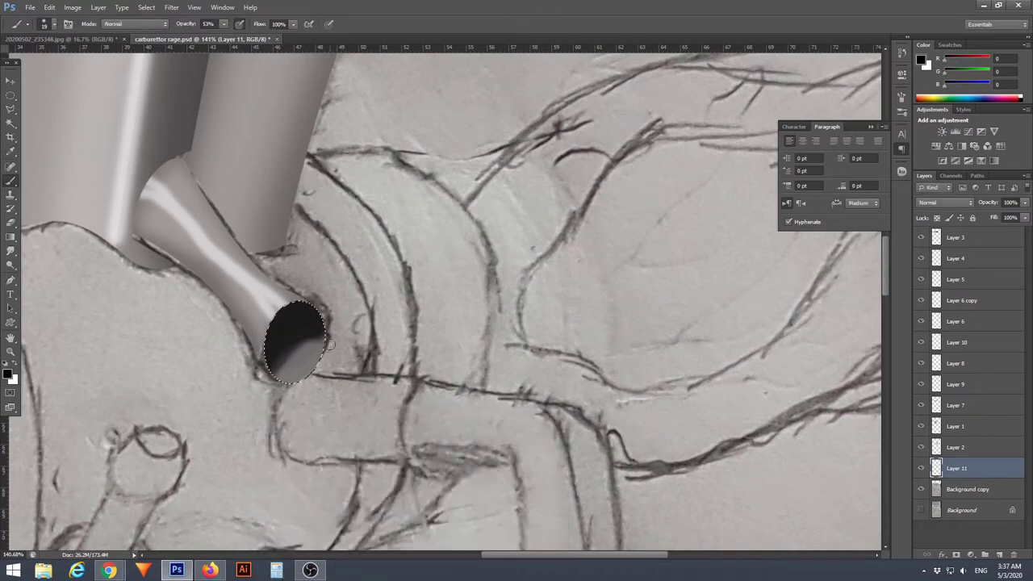
{"action": "key", "text": "3"}
{"action": "key", "text": "3"}
{"action": "key", "text": "ctrl+d"}
Hide the pencil sketch and turn the nozzle rim path into a selection
{"action": "key", "text": "ctrl+0"}
{"action": "scroll", "coordinate": [388, 312], "scroll_direction": "up", "scroll_amount": 5}
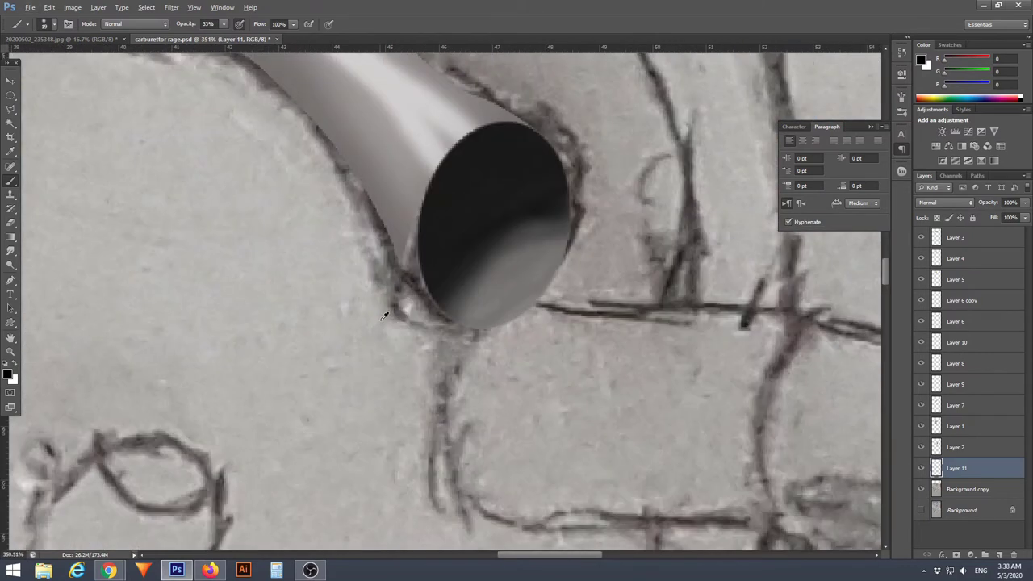
{"action": "left_click", "coordinate": [921, 489]}
{"action": "scroll", "coordinate": [375, 256], "scroll_direction": "up", "scroll_amount": 1}
{"action": "key", "text": "p"}
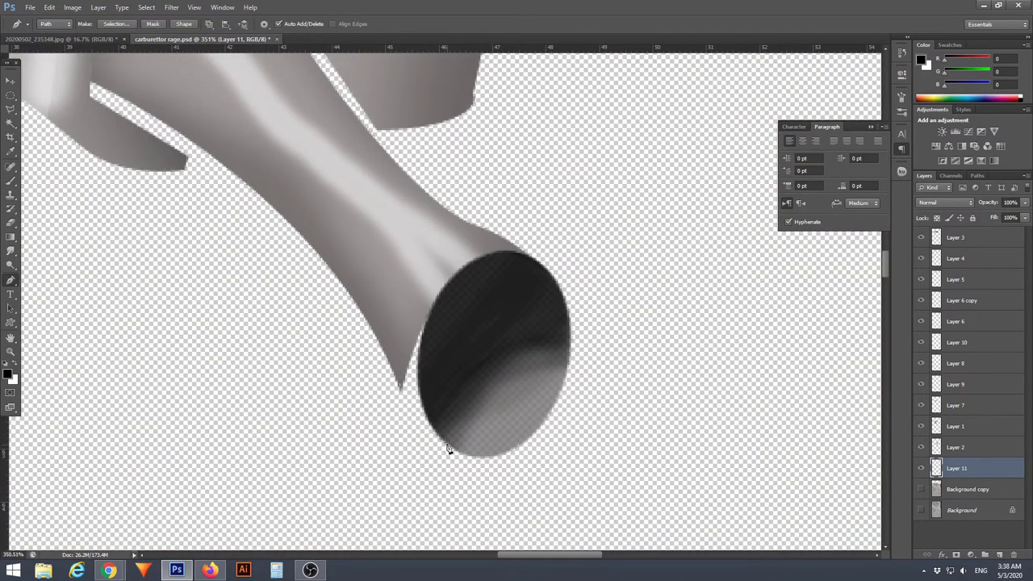
{"action": "right_click", "coordinate": [417, 427]}
{"action": "left_click", "coordinate": [452, 367]}
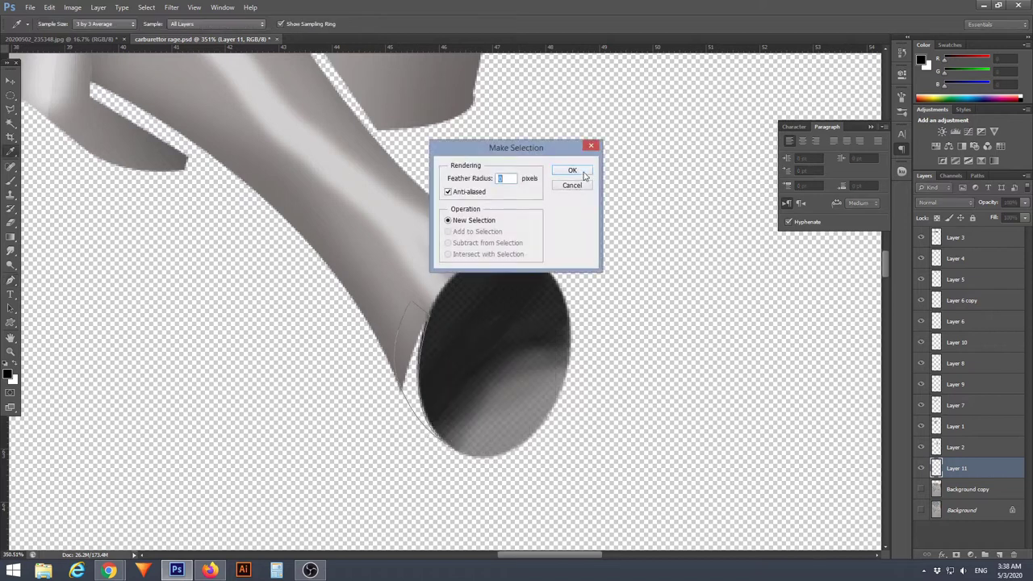
{"action": "key", "text": "Return"}
{"action": "left_click", "coordinate": [11, 194]}
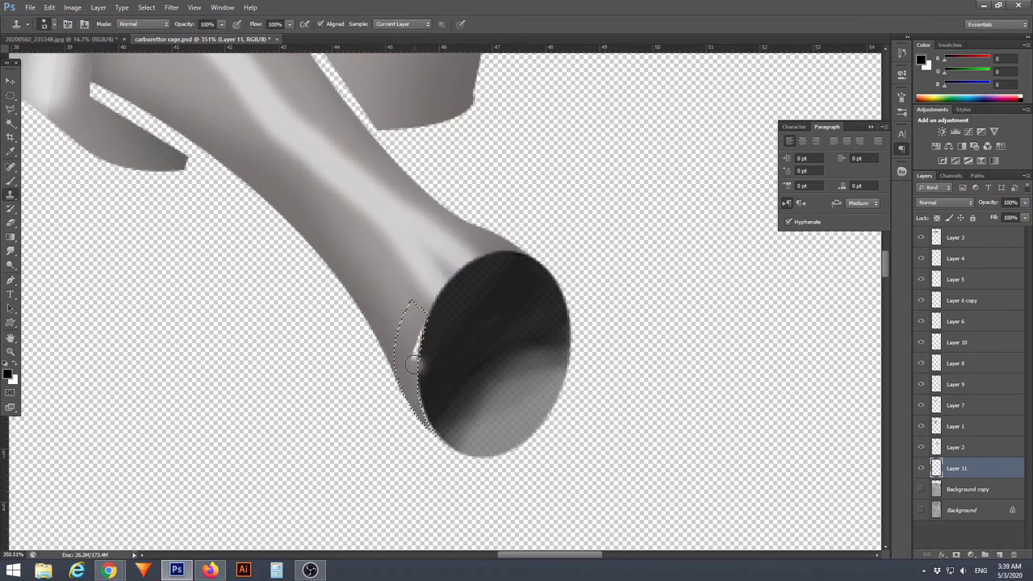
Make Layer 1 the active layer for cleaning the rim edge
{"action": "scroll", "coordinate": [469, 383], "scroll_direction": "down", "scroll_amount": 3}
{"action": "scroll", "coordinate": [452, 363], "scroll_direction": "down", "scroll_amount": 2}
{"action": "scroll", "coordinate": [419, 347], "scroll_direction": "up", "scroll_amount": 3}
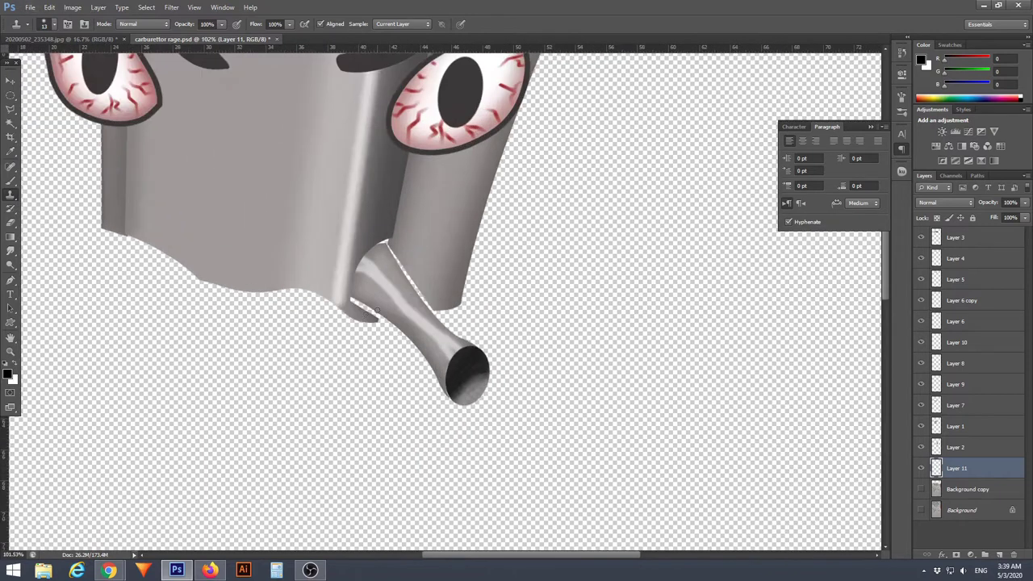
{"action": "scroll", "coordinate": [393, 343], "scroll_direction": "up", "scroll_amount": 2}
{"action": "left_click", "coordinate": [393, 344], "text": "ctrl"}
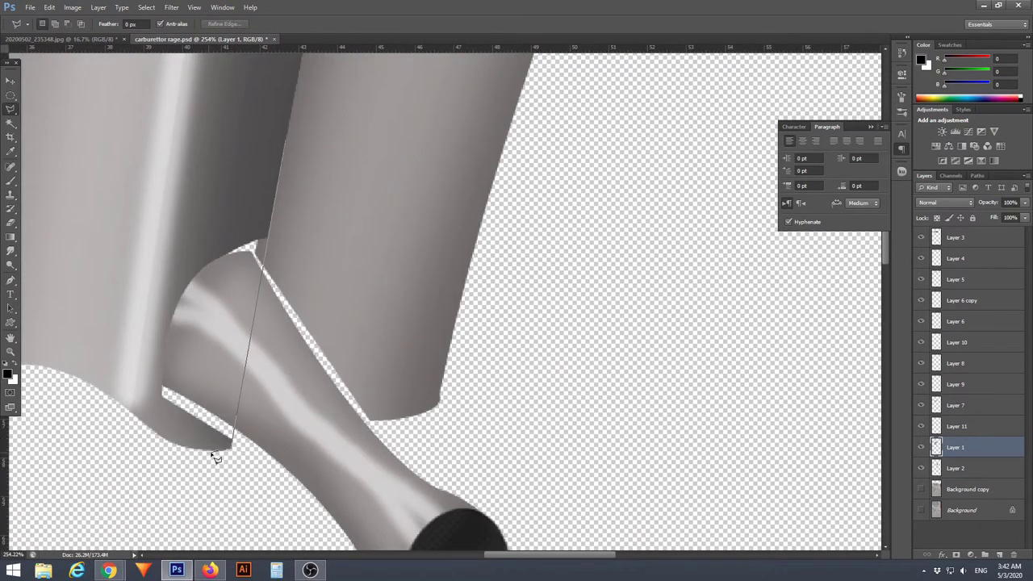
Lasso the joint where the nozzle meets the body and clone-stamp it darker
{"action": "left_click", "coordinate": [178, 445]}
{"action": "left_click", "coordinate": [84, 284]}
{"action": "left_click", "coordinate": [228, 59]}
{"action": "key", "text": "s"}
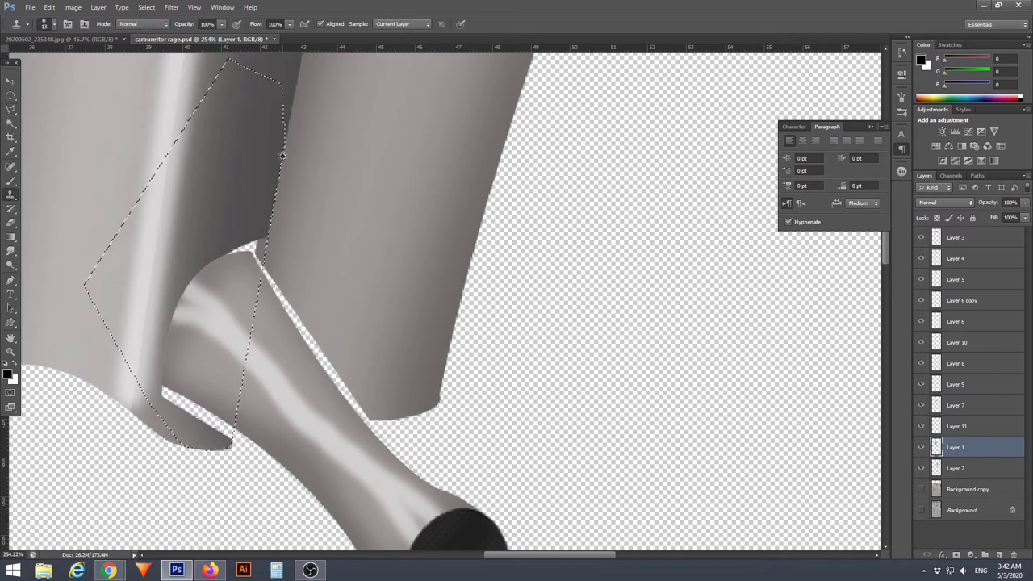
{"action": "left_click_drag", "start_coordinate": [229, 438], "coordinate": [232, 453]}
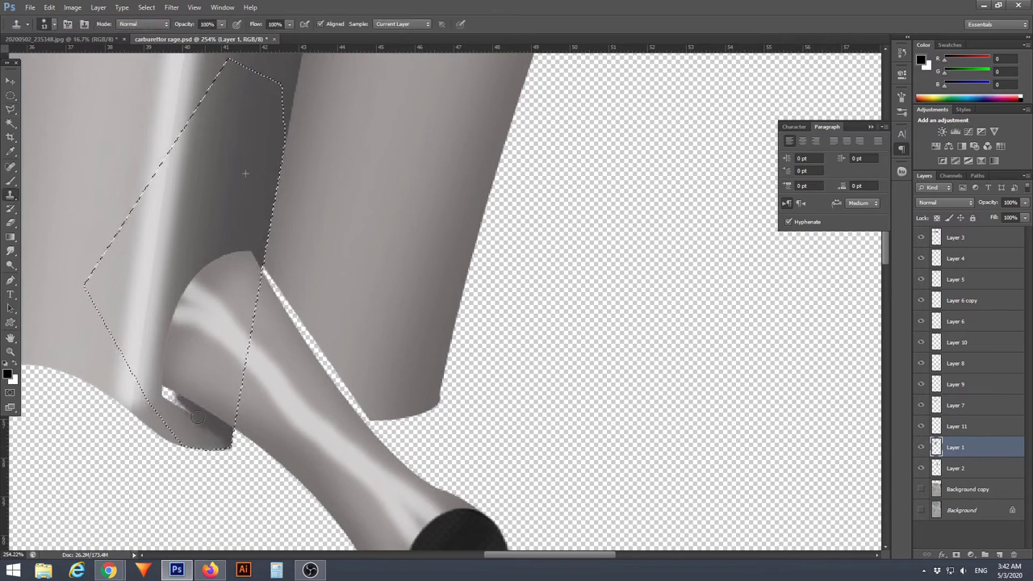
{"action": "key", "text": "ctrl+d"}
Restore the joint selection and settle on Layer 1 for smudging
{"action": "left_click", "coordinate": [968, 489]}
{"action": "scroll", "coordinate": [253, 393], "scroll_direction": "up", "scroll_amount": 3}
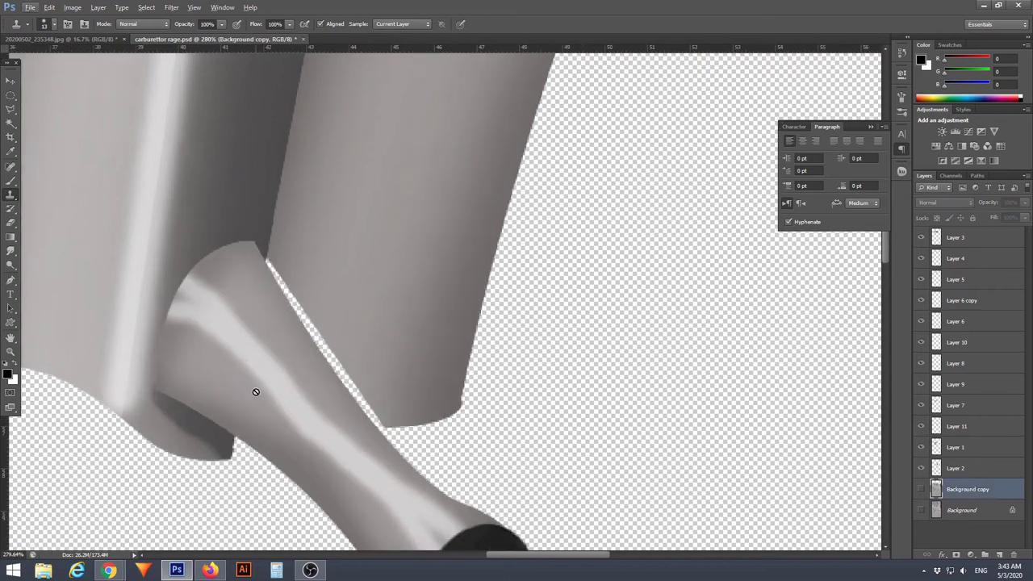
{"action": "key", "text": "p"}
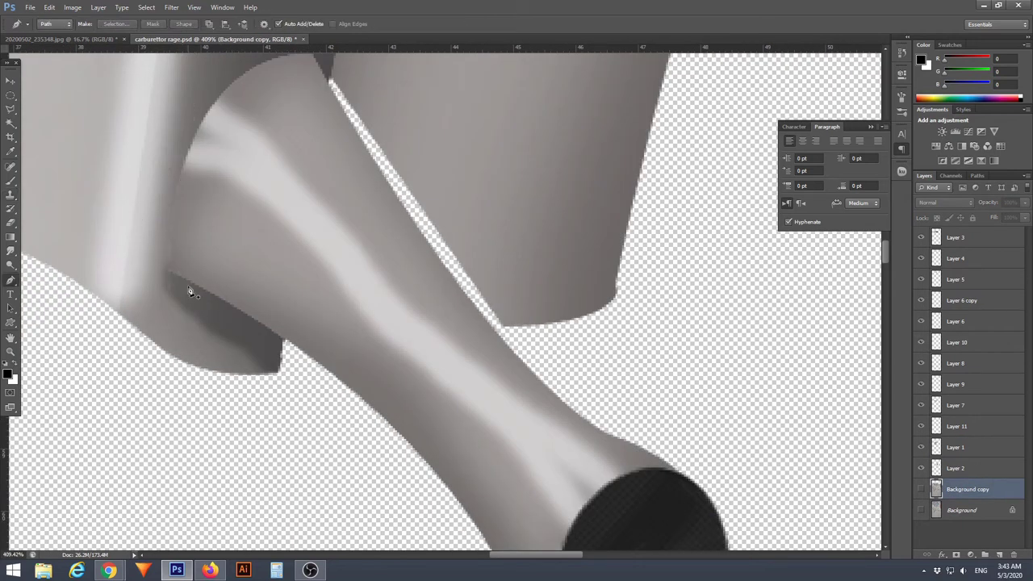
{"action": "key", "text": "ctrl+shift+d"}
{"action": "scroll", "coordinate": [201, 329], "scroll_direction": "down", "scroll_amount": 3}
{"action": "scroll", "coordinate": [216, 295], "scroll_direction": "up", "scroll_amount": 4}
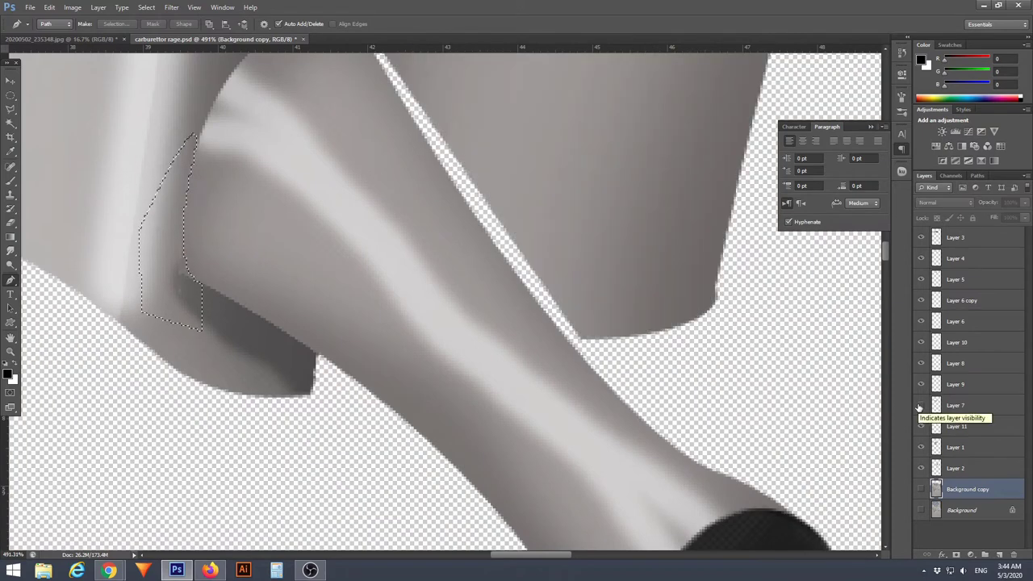
{"action": "key", "text": "ctrl+z"}
{"action": "key", "text": "ctrl+z"}
{"action": "key", "text": "ctrl+z"}
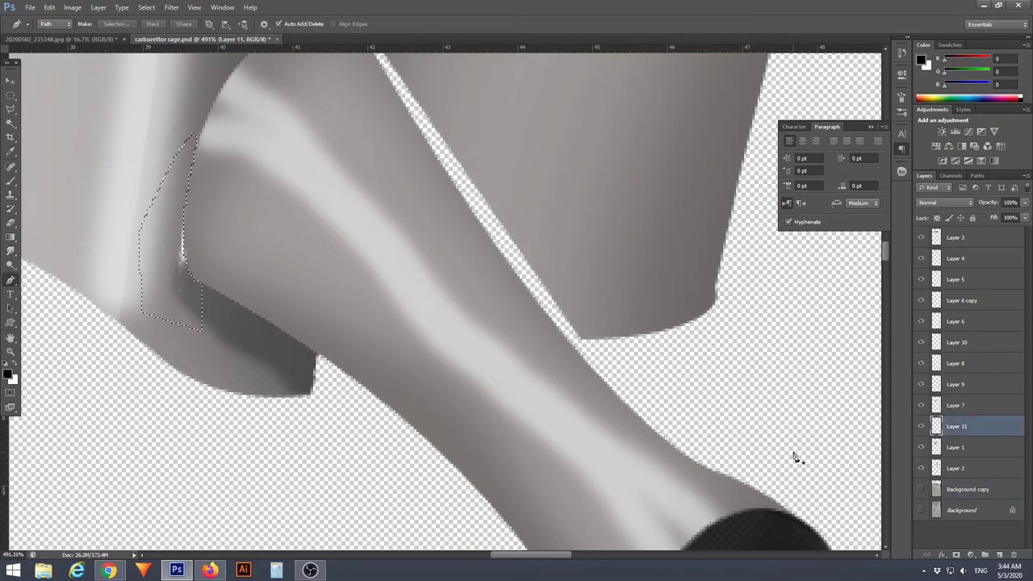
{"action": "left_click", "coordinate": [11, 251]}
{"action": "key", "text": "alt+bracketleft"}
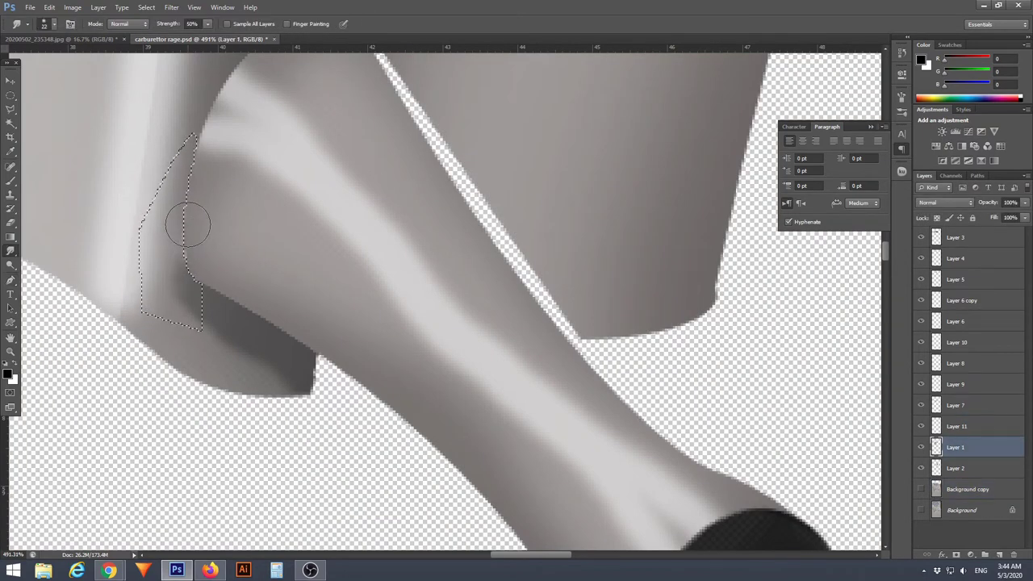
{"action": "scroll", "coordinate": [219, 326], "scroll_direction": "down", "scroll_amount": 2}
{"action": "scroll", "coordinate": [173, 369], "scroll_direction": "up", "scroll_amount": 3}
Pen-select the top of the nozzle cone as a selection for smudging
{"action": "key", "text": "p"}
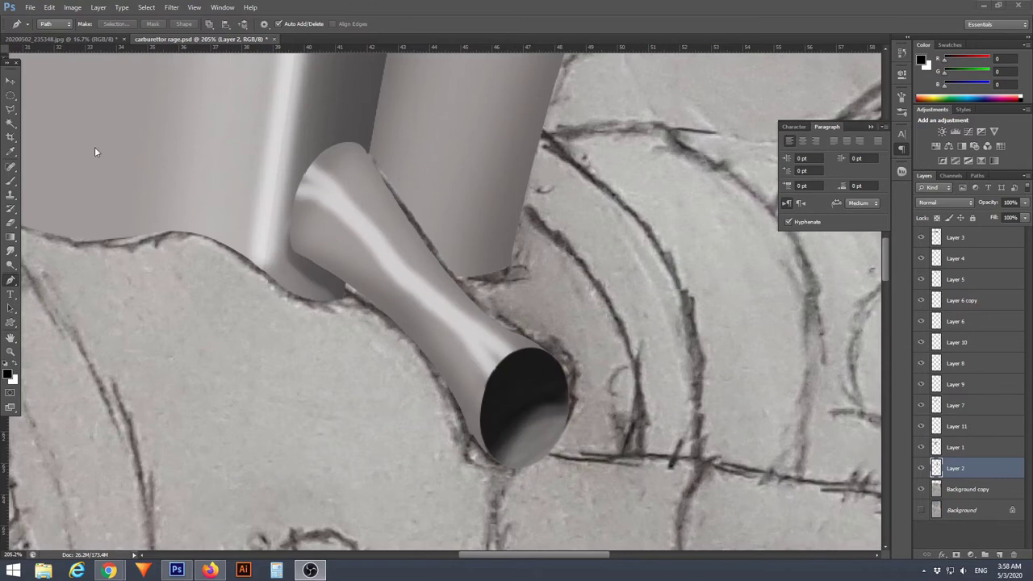
{"action": "left_click", "coordinate": [371, 135]}
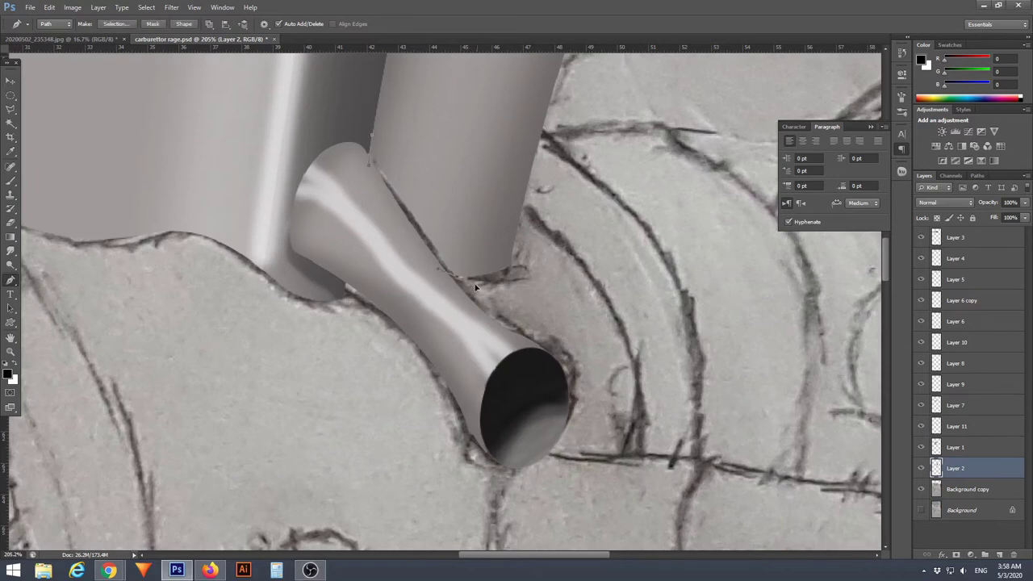
{"action": "right_click", "coordinate": [417, 201]}
{"action": "left_click", "coordinate": [452, 208]}
{"action": "key", "text": "Return"}
{"action": "key", "text": "r"}
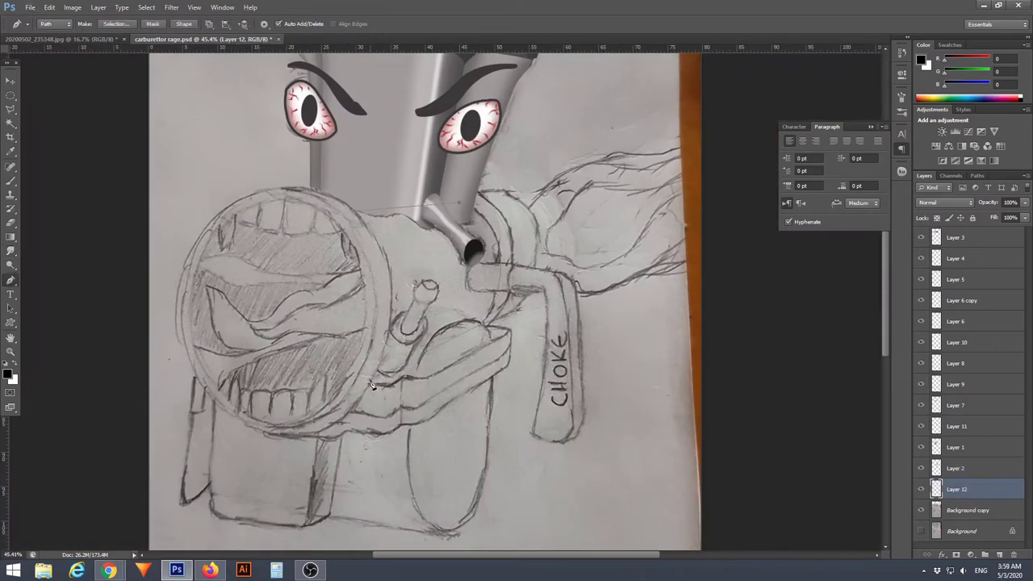
Convert the pipe path into a selection and fill it with gray
{"action": "key", "text": "b"}
{"action": "right_click", "coordinate": [469, 323]}
{"action": "key", "text": "Escape"}
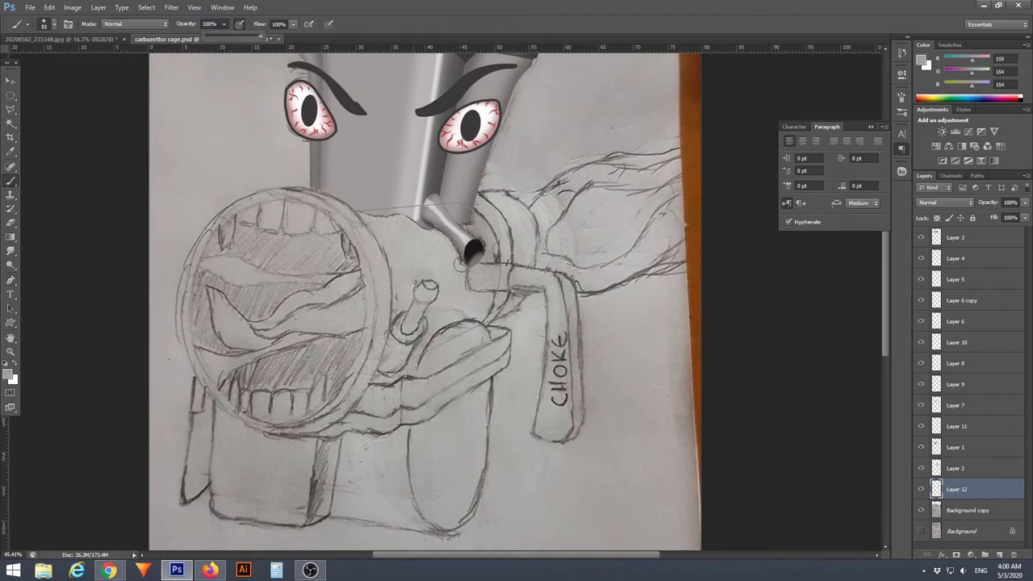
{"action": "key", "text": "p"}
{"action": "key", "text": "ctrl+Return"}
{"action": "key", "text": "b"}
{"action": "left_click_drag", "start_coordinate": [452, 266], "coordinate": [335, 239]}
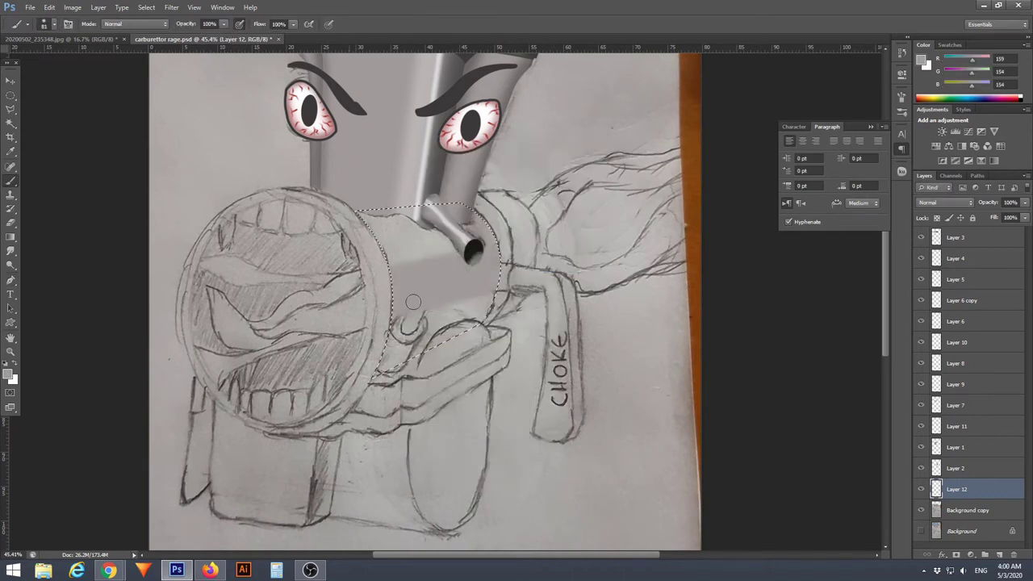
Try a near-white highlight across the pipe at 49% opacity, then undo it
{"action": "left_click", "coordinate": [8, 373]}
{"action": "left_click", "coordinate": [275, 443]}
{"action": "left_click", "coordinate": [544, 433]}
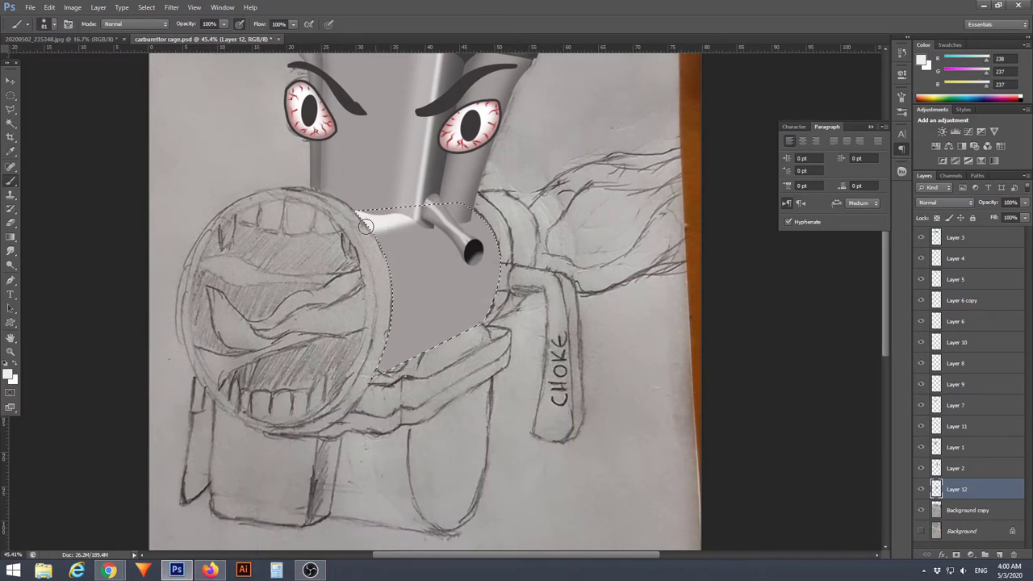
{"action": "key", "text": "]"}
{"action": "key", "text": "]"}
{"action": "key", "text": "]"}
{"action": "key", "text": "4"}
{"action": "key", "text": "9"}
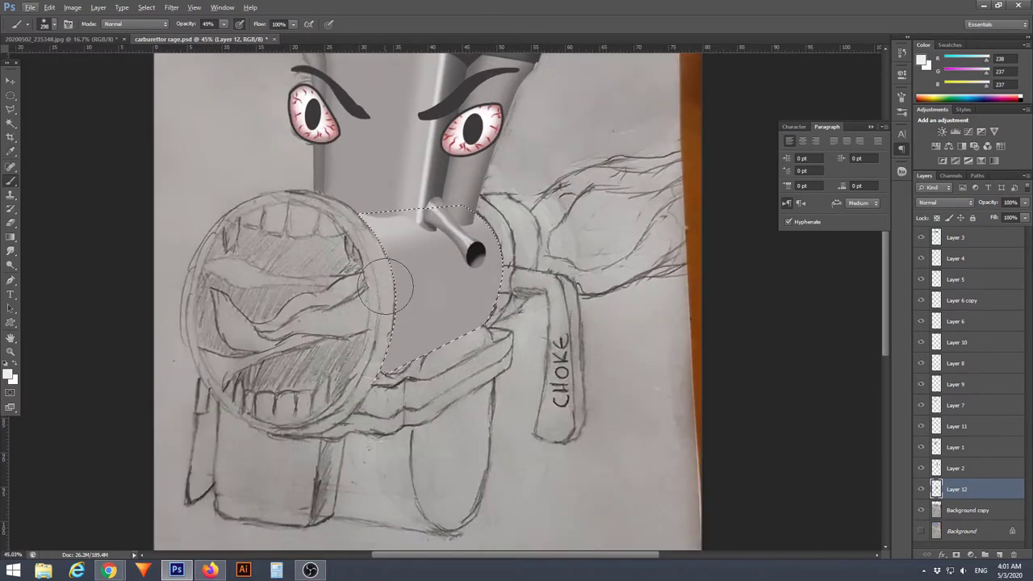
{"action": "right_click", "coordinate": [436, 320]}
{"action": "key", "text": "Escape"}
{"action": "left_click_drag", "start_coordinate": [395, 284], "coordinate": [485, 259]}
{"action": "key", "text": "ctrl+z"}
Shade the pipe's lower side dark gray with a large soft brush
{"action": "left_click", "coordinate": [8, 373]}
{"action": "left_click", "coordinate": [278, 549]}
{"action": "left_click", "coordinate": [544, 433]}
{"action": "right_click", "coordinate": [537, 348]}
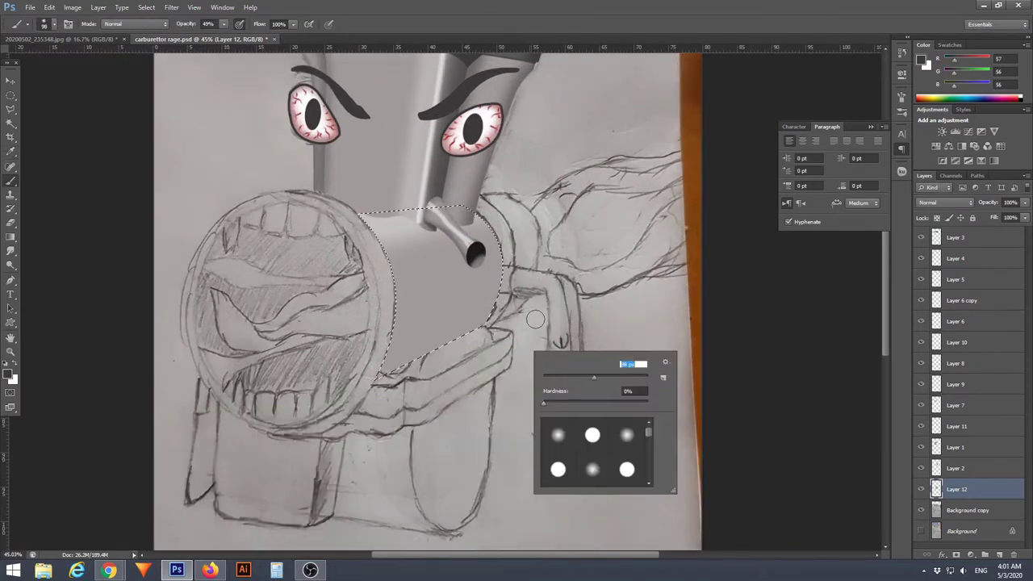
{"action": "left_click_drag", "start_coordinate": [492, 322], "coordinate": [310, 368]}
{"action": "key", "text": "ctrl+d"}
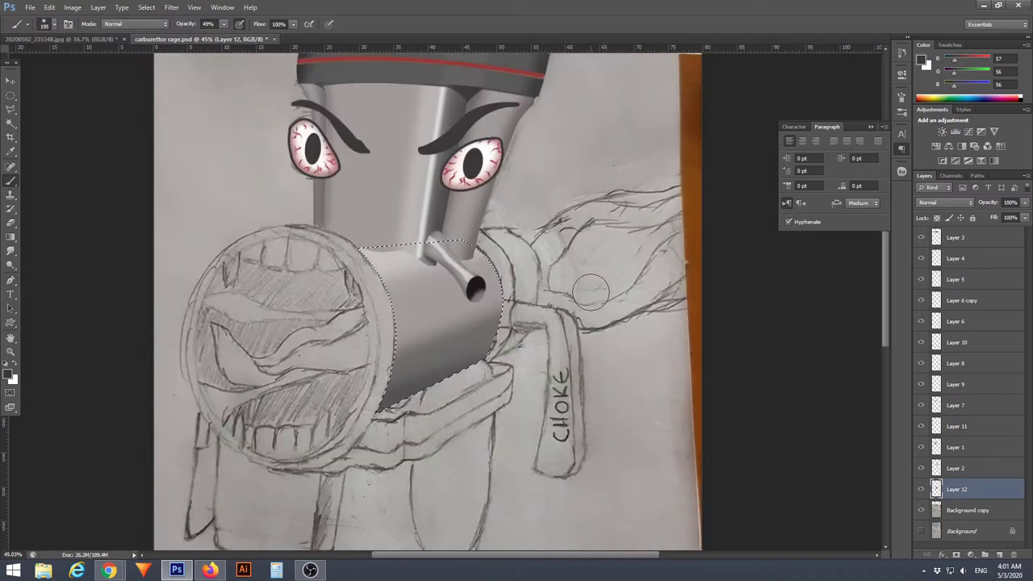
Draw a curved path along the right end of the pipe
{"action": "scroll", "coordinate": [403, 323], "scroll_direction": "up", "scroll_amount": 3}
{"action": "right_click", "coordinate": [511, 301]}
{"action": "key", "text": "Escape"}
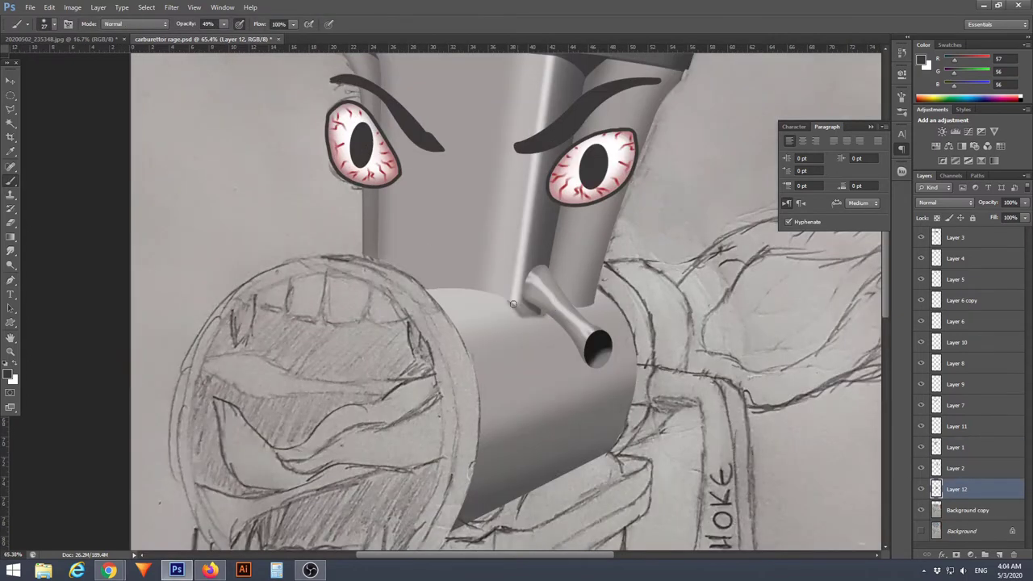
{"action": "key", "text": "p"}
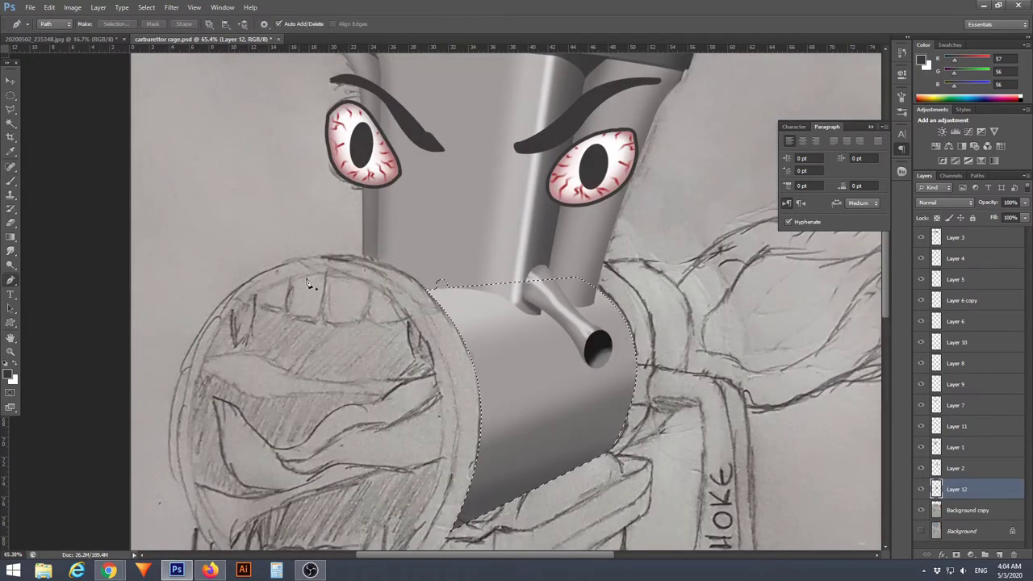
{"action": "key", "text": "ctrl+Return"}
{"action": "left_click_drag", "start_coordinate": [524, 314], "coordinate": [542, 320]}
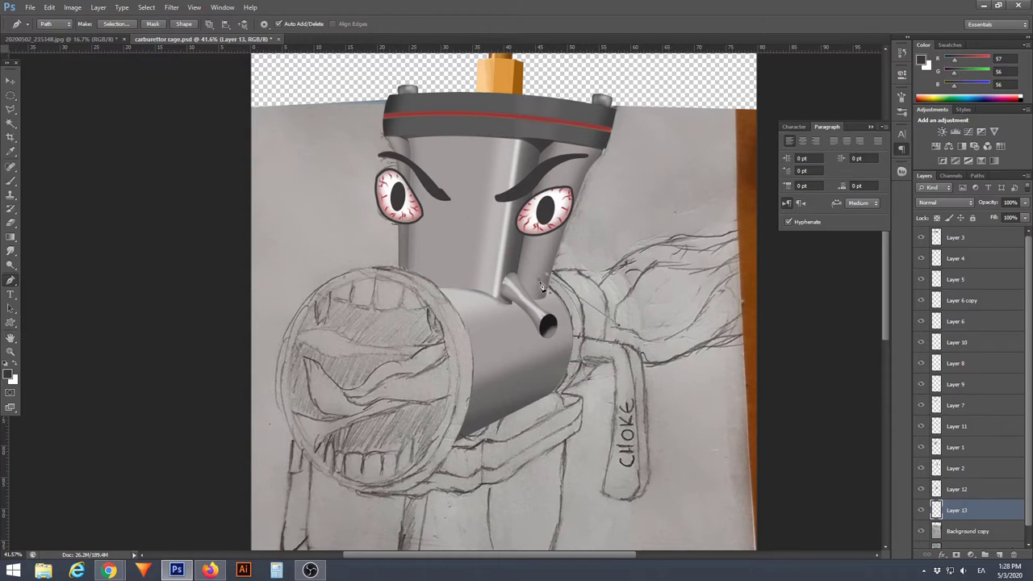
Turn the crescent path into a selection and paint dark shading into it
{"action": "right_click", "coordinate": [542, 287]}
{"action": "key", "text": "Return"}
{"action": "key", "text": "b"}
{"action": "right_click", "coordinate": [554, 284]}
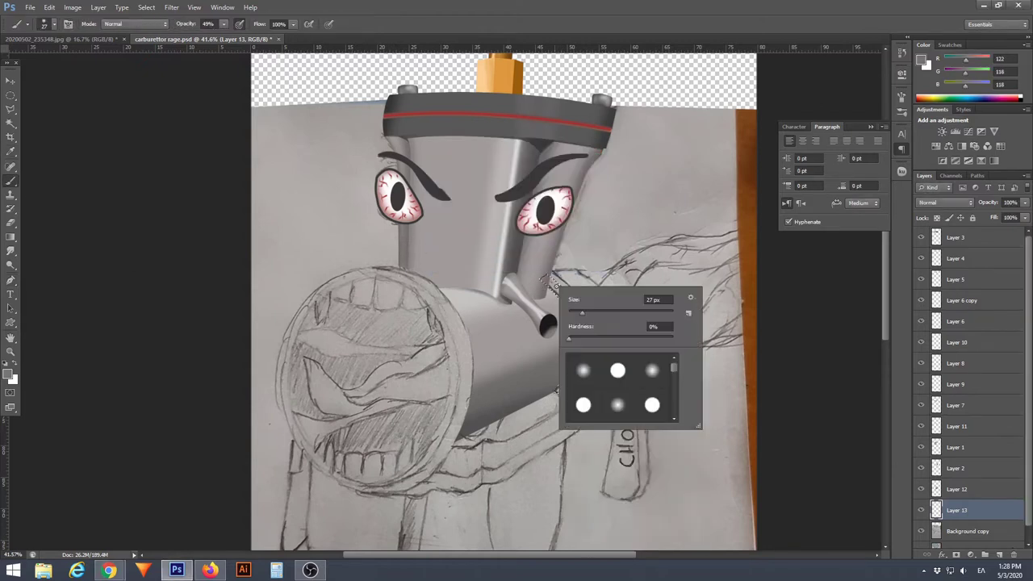
{"action": "left_click_drag", "start_coordinate": [571, 351], "coordinate": [578, 286]}
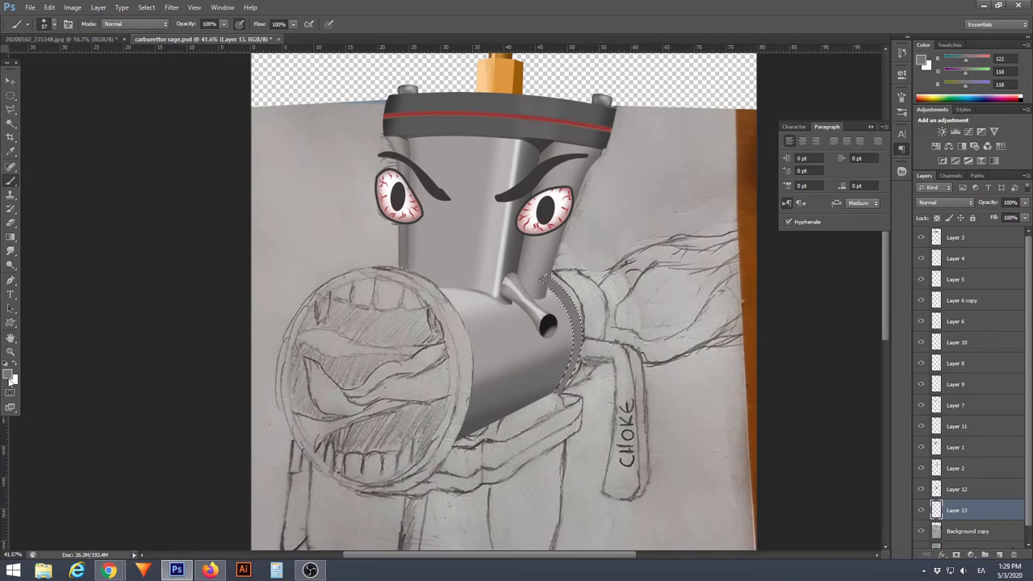
{"action": "left_click", "coordinate": [9, 379]}
{"action": "right_click", "coordinate": [595, 295]}
{"action": "key", "text": "Return"}
Warp the crescent with Free Transform so it follows the ring's curve
{"action": "key", "text": "p"}
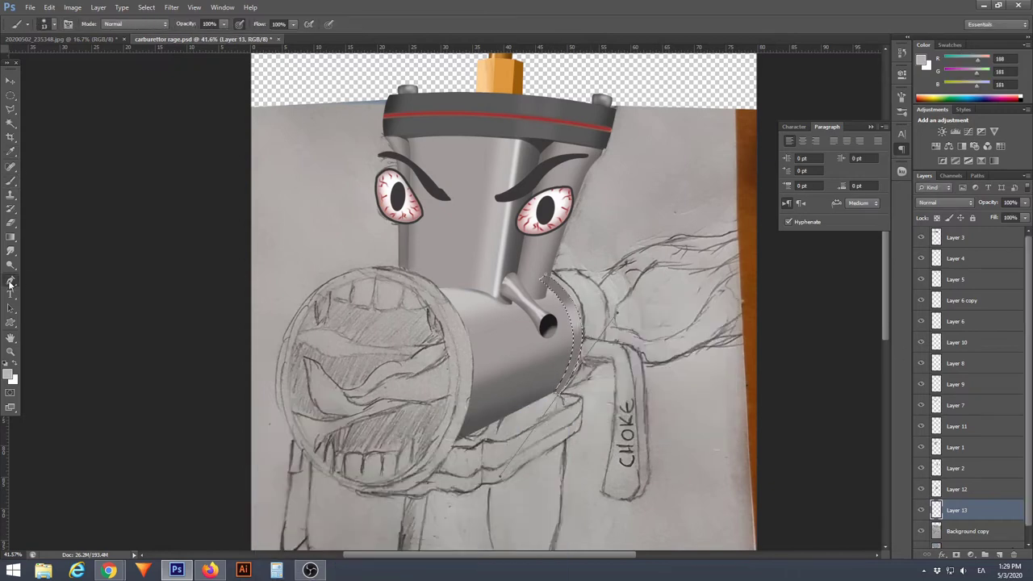
{"action": "scroll", "coordinate": [679, 337], "scroll_direction": "down", "scroll_amount": 2}
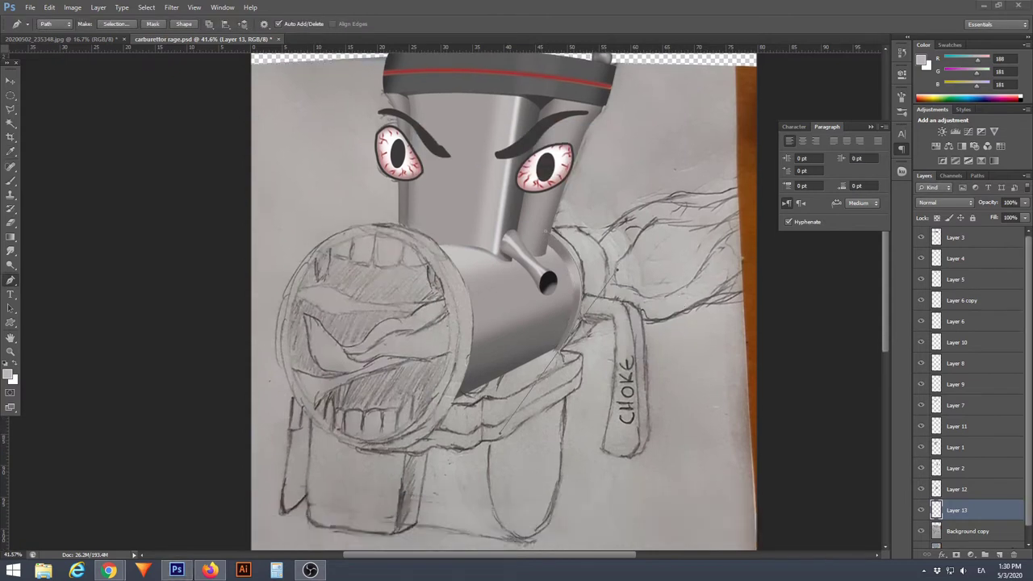
{"action": "left_click", "coordinate": [49, 7]}
{"action": "left_click", "coordinate": [73, 213]}
{"action": "scroll", "coordinate": [582, 342], "scroll_direction": "up", "scroll_amount": 3}
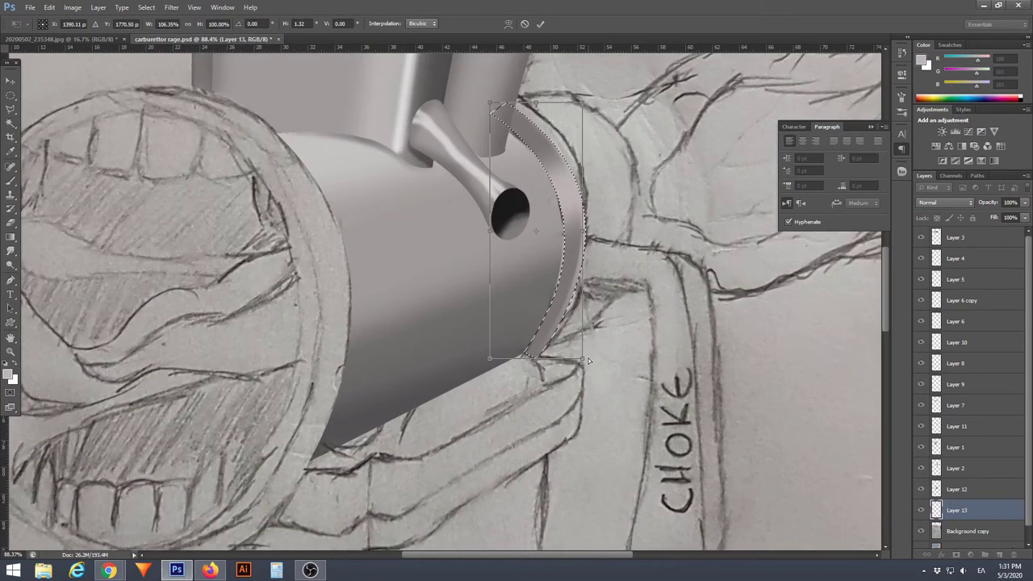
{"action": "right_click", "coordinate": [588, 360]}
{"action": "left_click", "coordinate": [613, 472]}
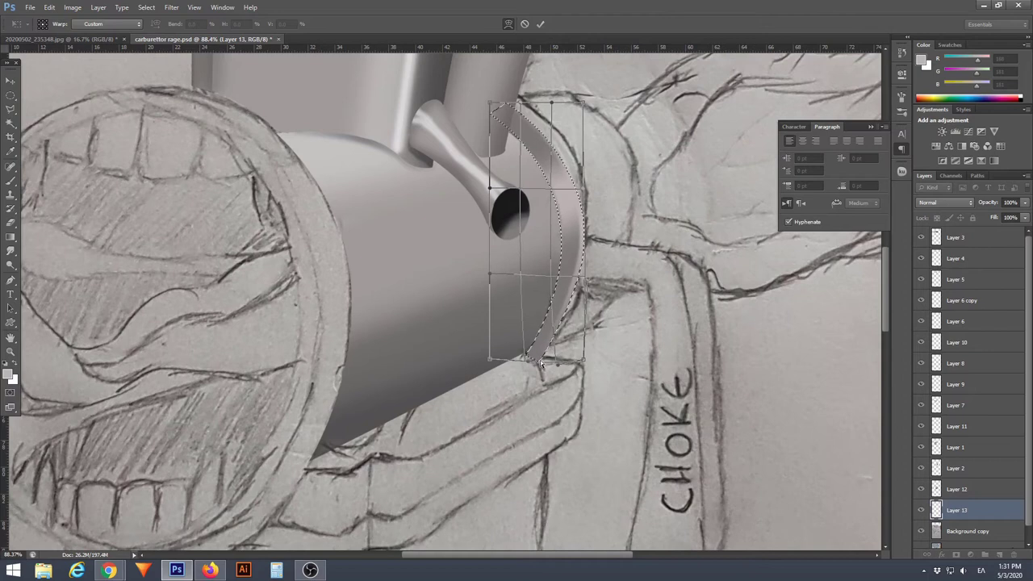
{"action": "left_click_drag", "start_coordinate": [566, 368], "coordinate": [511, 363]}
{"action": "key", "text": "Return"}
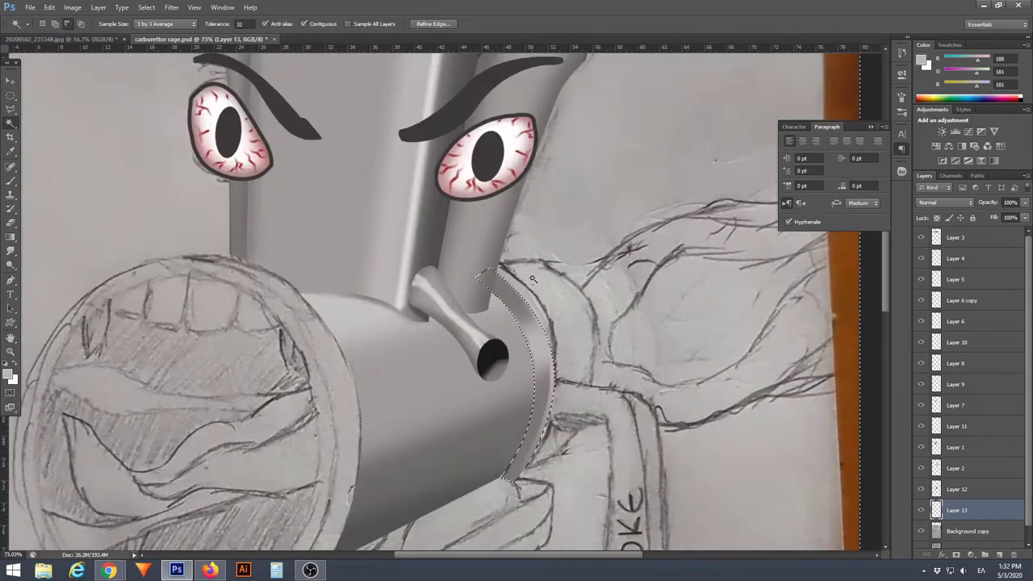
{"action": "key", "text": "p"}
{"action": "scroll", "coordinate": [546, 416], "scroll_direction": "down", "scroll_amount": 3}
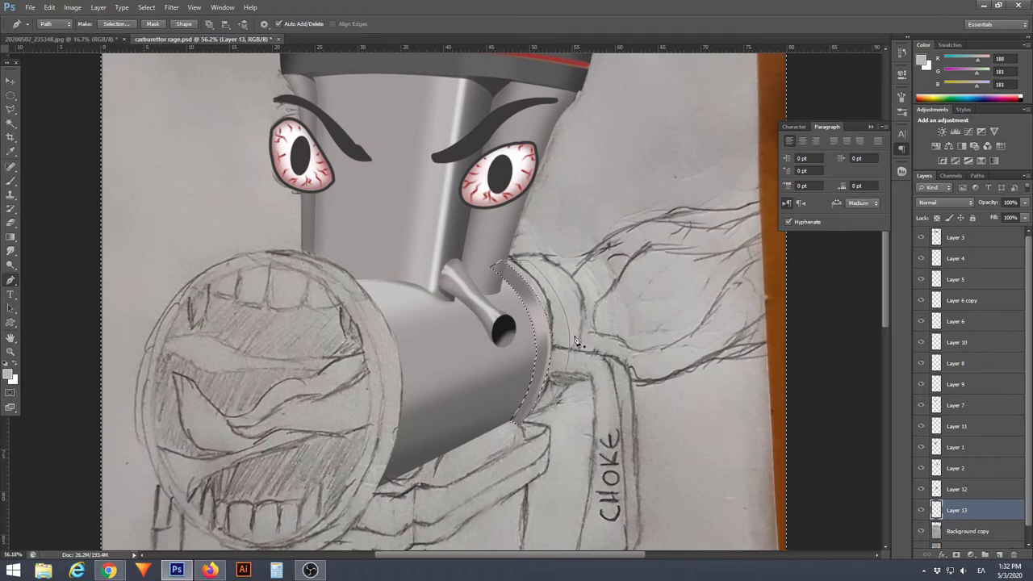
Pick a lighter gray, then a near-black gray, with brush opacity at 42%
{"action": "key", "text": "b"}
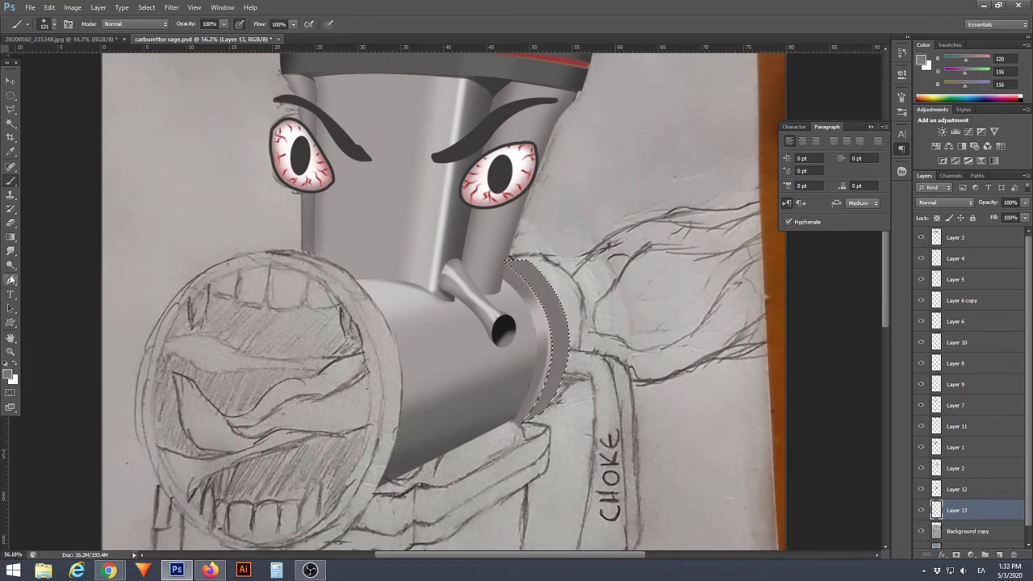
{"action": "left_click", "coordinate": [10, 373]}
{"action": "left_click", "coordinate": [270, 479]}
{"action": "left_click", "coordinate": [529, 429]}
{"action": "left_click", "coordinate": [10, 373]}
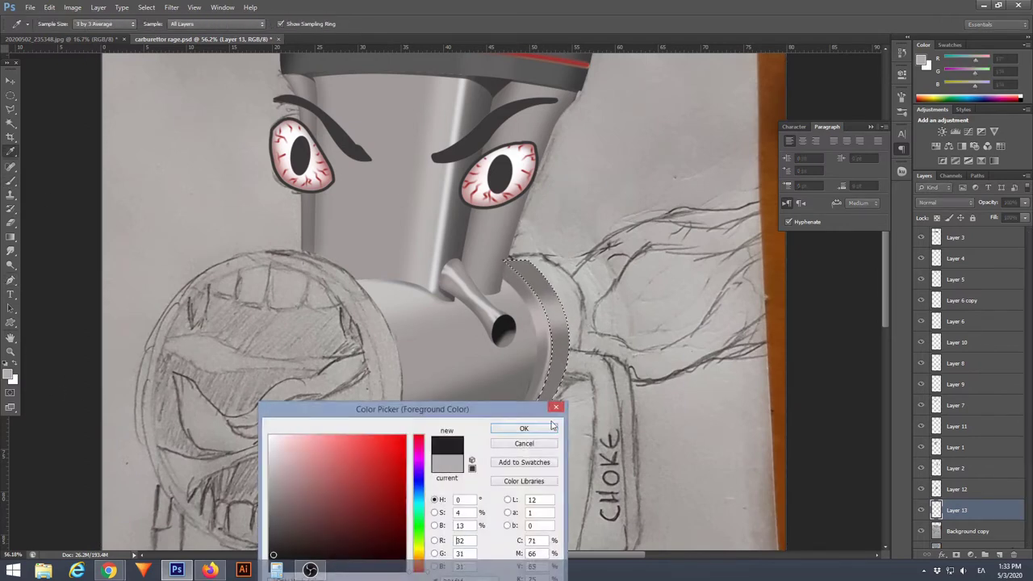
{"action": "left_click", "coordinate": [283, 549]}
{"action": "left_click", "coordinate": [537, 431]}
{"action": "key", "text": "4"}
{"action": "key", "text": "2"}
{"action": "scroll", "coordinate": [613, 346], "scroll_direction": "down", "scroll_amount": 2}
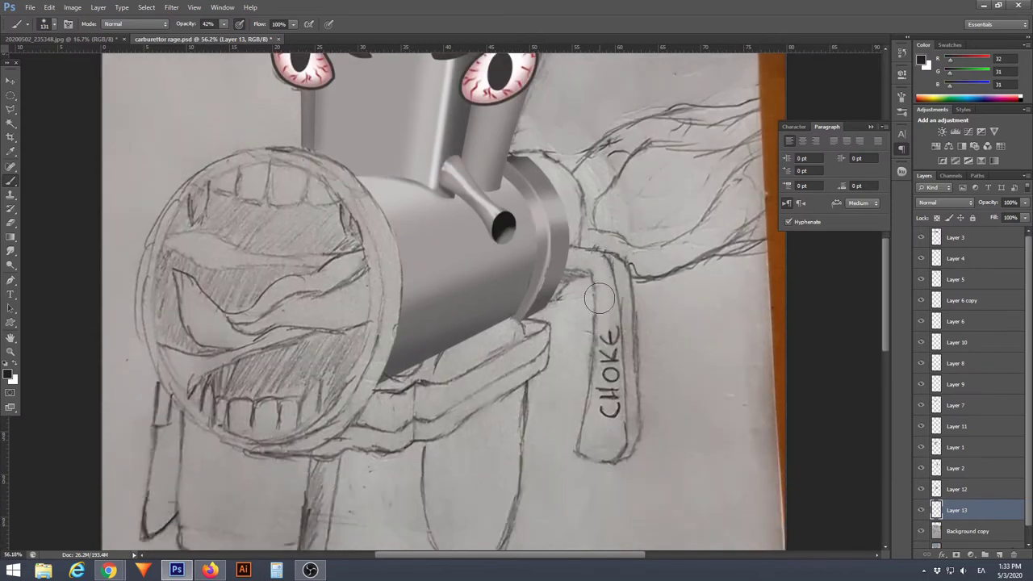
{"action": "scroll", "coordinate": [613, 345], "scroll_direction": "up", "scroll_amount": 2}
{"action": "scroll", "coordinate": [614, 345], "scroll_direction": "up", "scroll_amount": 3}
Make a selection from the ring path and brush, smudge and erase inside it
{"action": "key", "text": "ctrl+d"}
{"action": "key", "text": "p"}
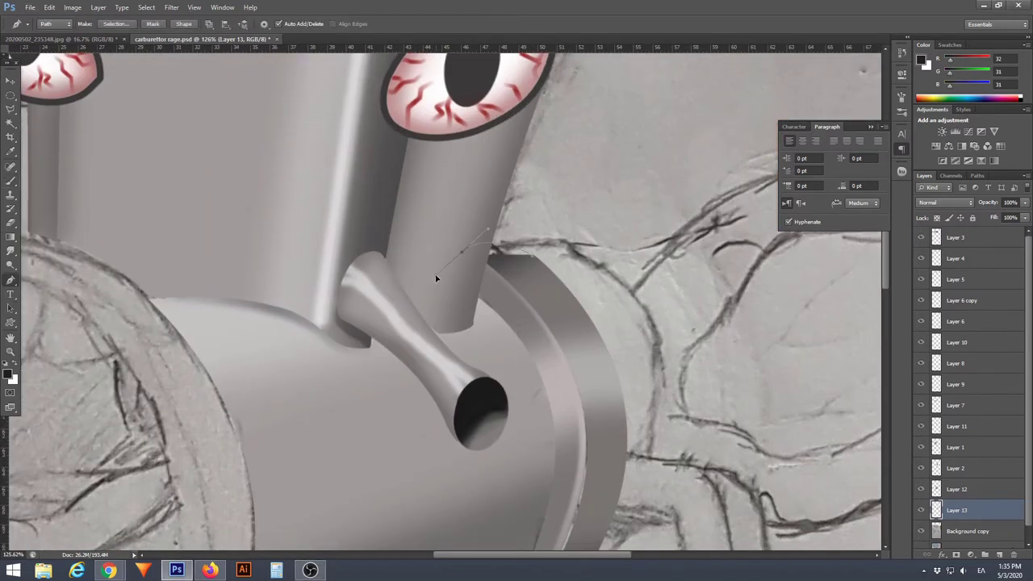
{"action": "right_click", "coordinate": [482, 261]}
{"action": "left_click", "coordinate": [576, 301]}
{"action": "key", "text": "Return"}
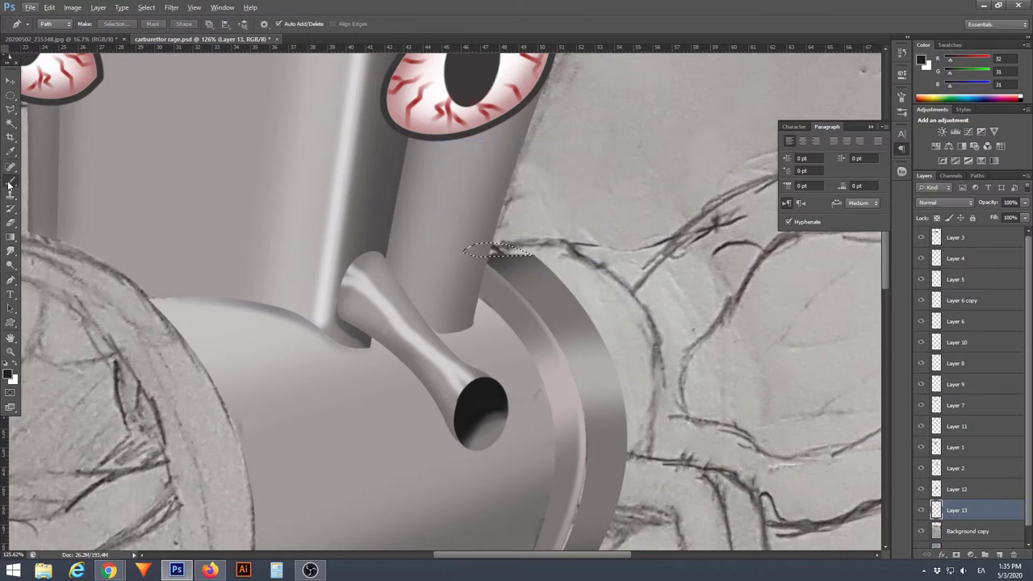
{"action": "key", "text": "b"}
{"action": "key", "text": "r"}
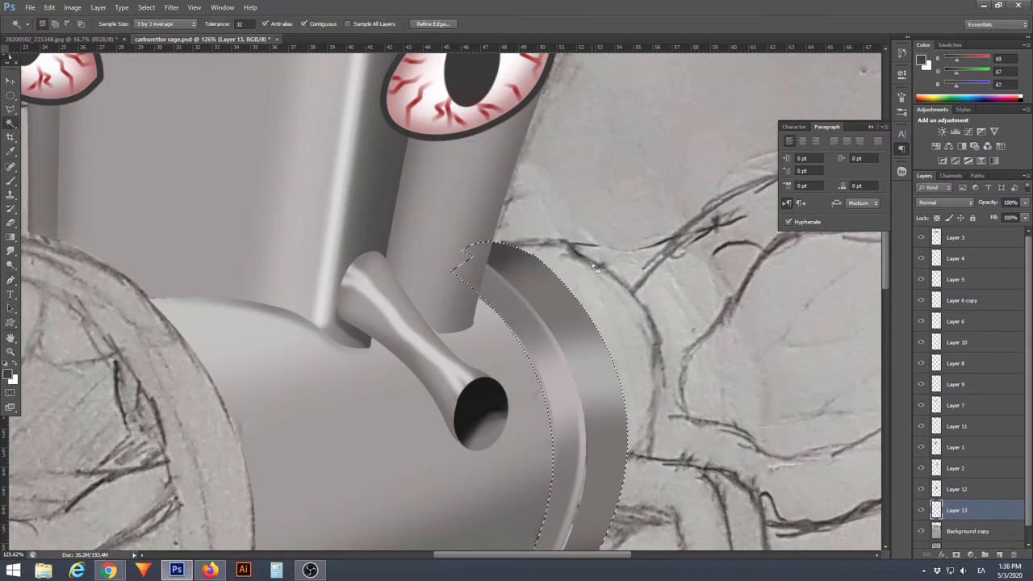
{"action": "key", "text": "e"}
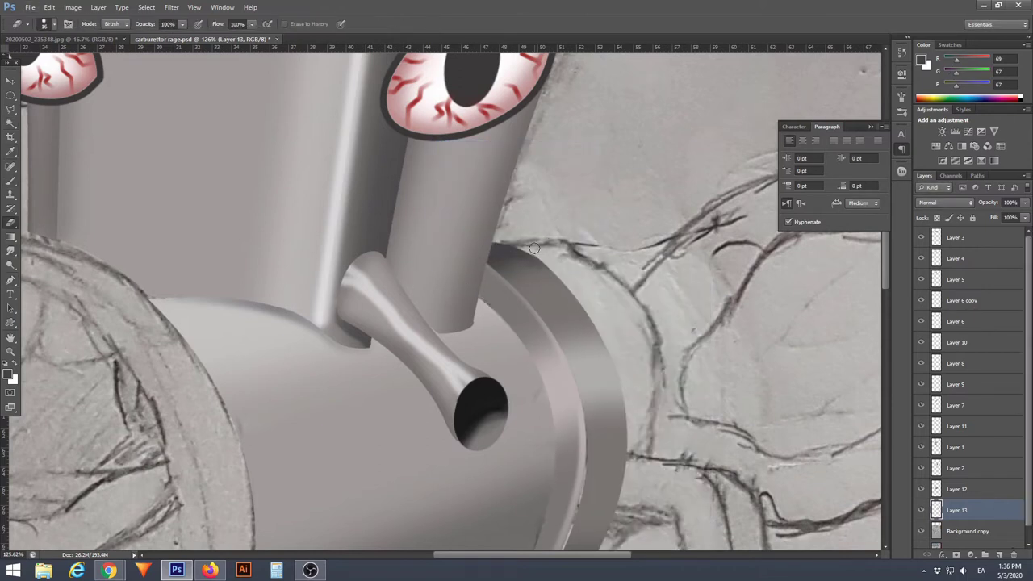
Curve a path along the ring's lower edge and convert it to a selection
{"action": "scroll", "coordinate": [539, 253], "scroll_direction": "up", "scroll_amount": 2}
{"action": "scroll", "coordinate": [544, 256], "scroll_direction": "down", "scroll_amount": 5}
{"action": "scroll", "coordinate": [565, 266], "scroll_direction": "up", "scroll_amount": 2}
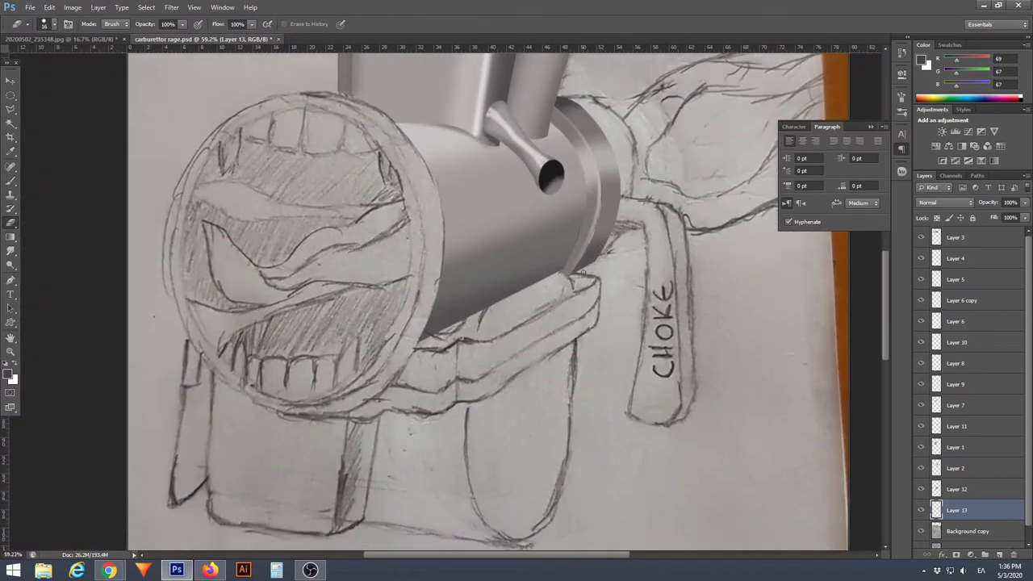
{"action": "scroll", "coordinate": [583, 273], "scroll_direction": "up", "scroll_amount": 2}
{"action": "key", "text": "p"}
{"action": "scroll", "coordinate": [618, 264], "scroll_direction": "up", "scroll_amount": 4}
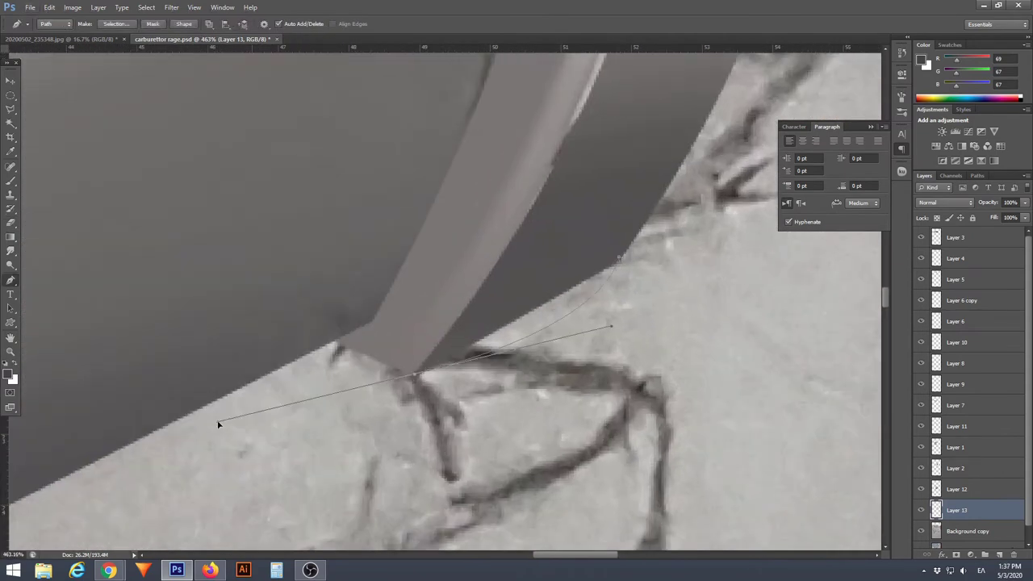
{"action": "left_click_drag", "start_coordinate": [218, 424], "coordinate": [262, 422]}
{"action": "key", "text": "ctrl+Return"}
{"action": "key", "text": "b"}
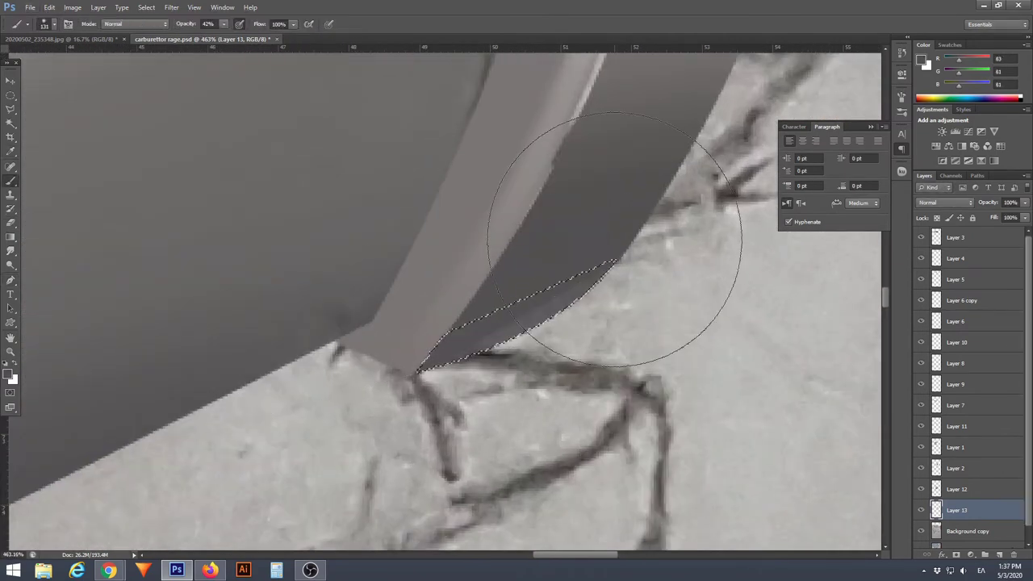
{"action": "scroll", "coordinate": [597, 439], "scroll_direction": "down", "scroll_amount": 8}
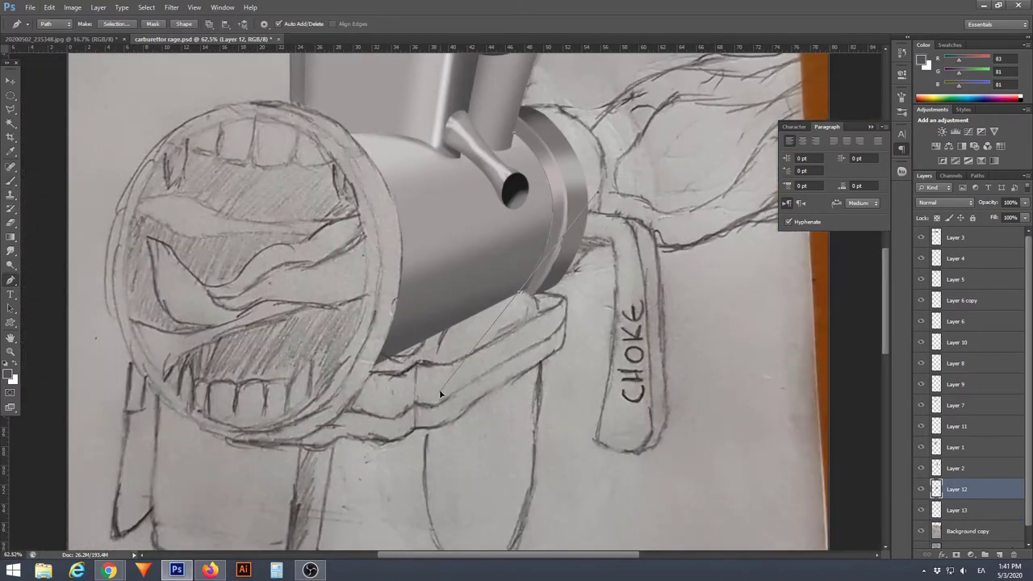
Curve a path along the ring's outer edge and select it for smudging
{"action": "scroll", "coordinate": [441, 394], "scroll_direction": "down", "scroll_amount": 2}
{"action": "scroll", "coordinate": [521, 375], "scroll_direction": "up", "scroll_amount": 4}
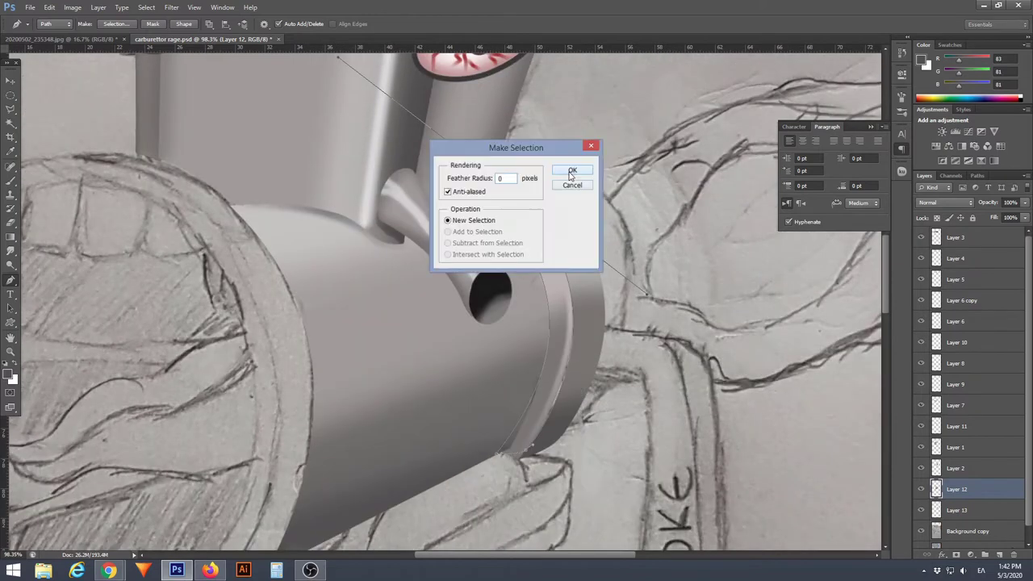
{"action": "left_click", "coordinate": [584, 147]}
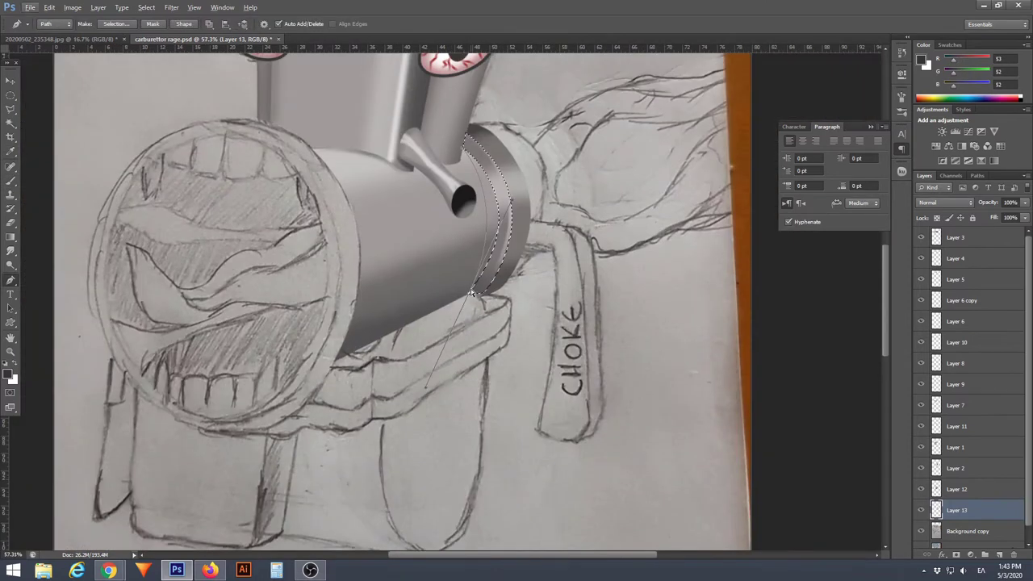
{"action": "left_click_drag", "start_coordinate": [472, 293], "coordinate": [547, 176]}
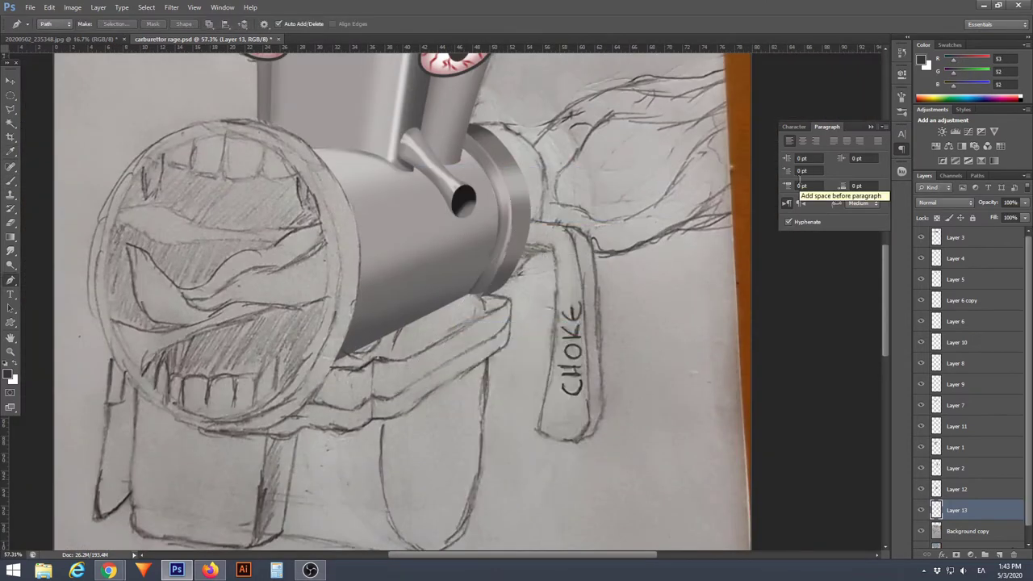
{"action": "key", "text": "ctrl+Return"}
{"action": "scroll", "coordinate": [500, 242], "scroll_direction": "up", "scroll_amount": 3, "text": "alt"}
{"action": "key", "text": "r"}
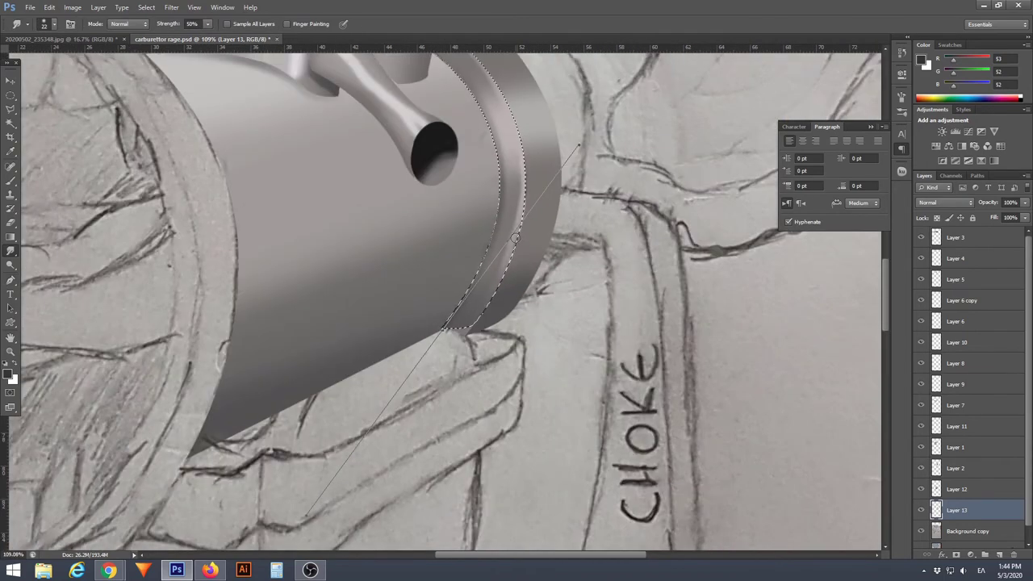
Reselect the ring path and paint and erase within it
{"action": "scroll", "coordinate": [516, 313], "scroll_direction": "down", "scroll_amount": 1}
{"action": "key", "text": "b"}
{"action": "key", "text": "ctrl+d"}
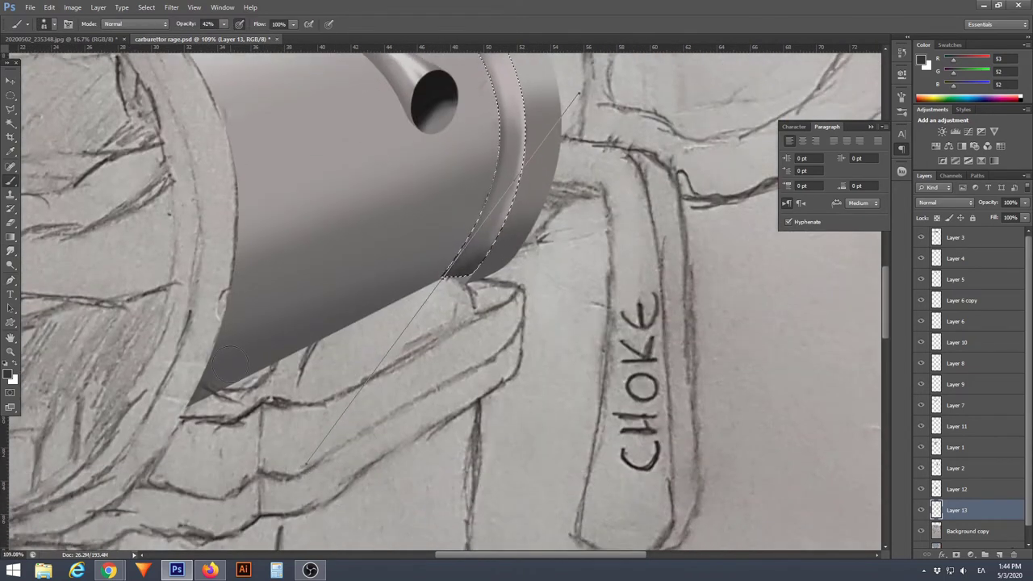
{"action": "scroll", "coordinate": [516, 313], "scroll_direction": "up", "scroll_amount": 2}
{"action": "right_click", "coordinate": [262, 153]}
{"action": "left_click", "coordinate": [288, 184]}
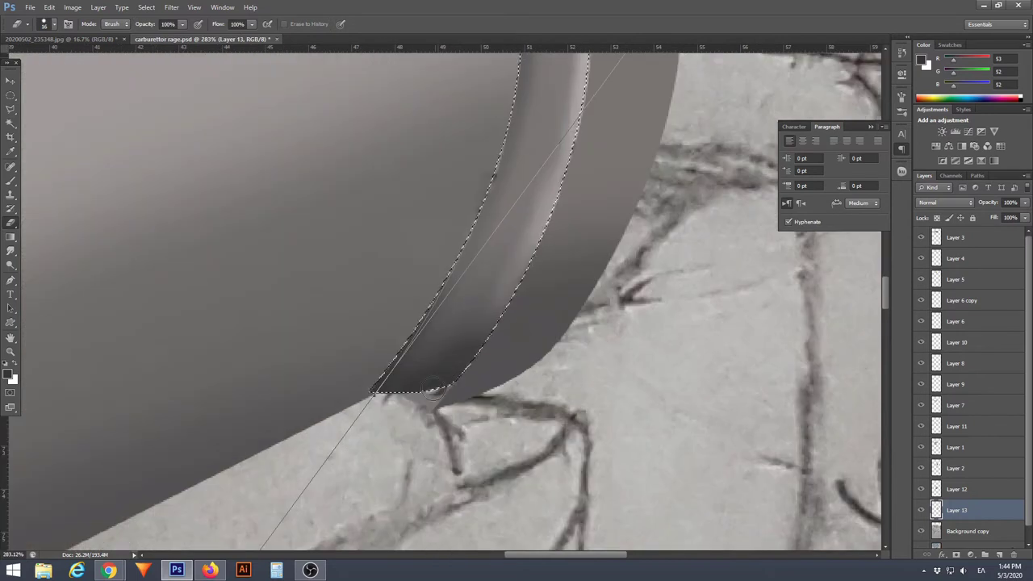
{"action": "key", "text": "e"}
{"action": "scroll", "coordinate": [479, 368], "scroll_direction": "up", "scroll_amount": 4, "text": "alt"}
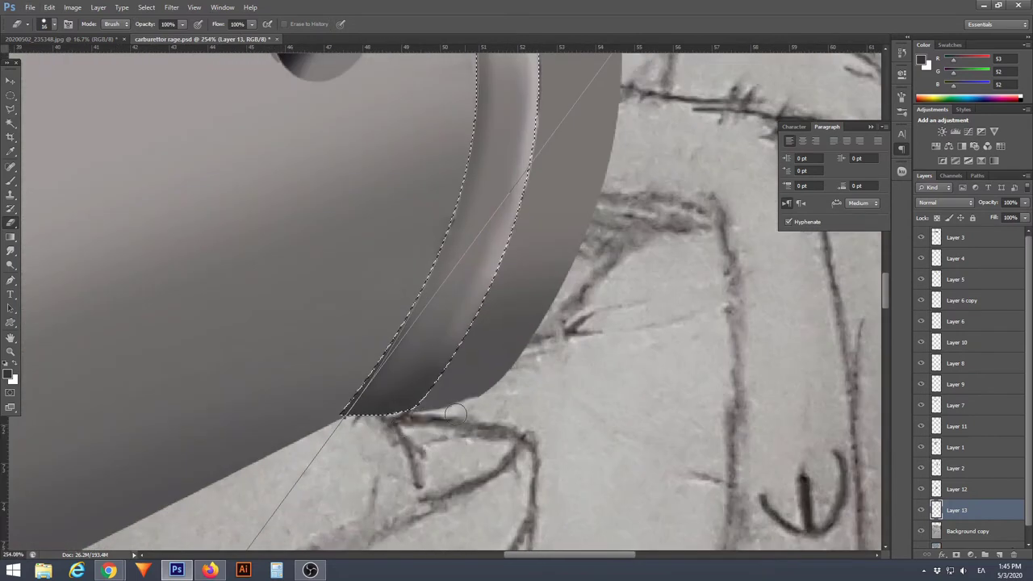
Load the ring's path as a selection again, brush it, then switch to Layer 1
{"action": "right_click", "coordinate": [10, 280]}
{"action": "left_click", "coordinate": [48, 274]}
{"action": "right_click", "coordinate": [475, 174]}
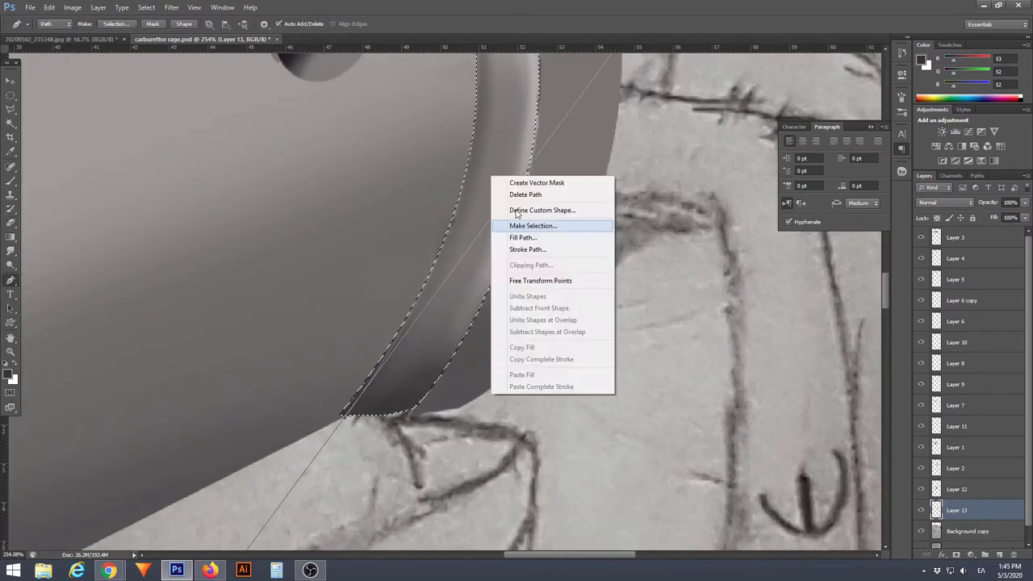
{"action": "left_click", "coordinate": [507, 196]}
{"action": "right_click", "coordinate": [407, 413]}
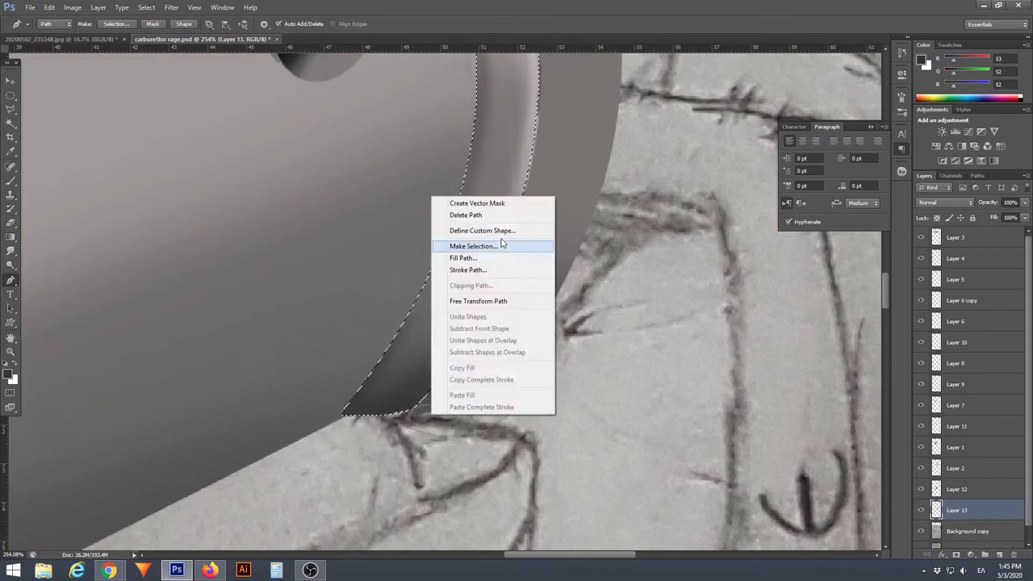
{"action": "left_click", "coordinate": [460, 245]}
{"action": "key", "text": "Return"}
{"action": "scroll", "coordinate": [496, 351], "scroll_direction": "down", "scroll_amount": 5, "text": "alt"}
{"action": "key", "text": "b"}
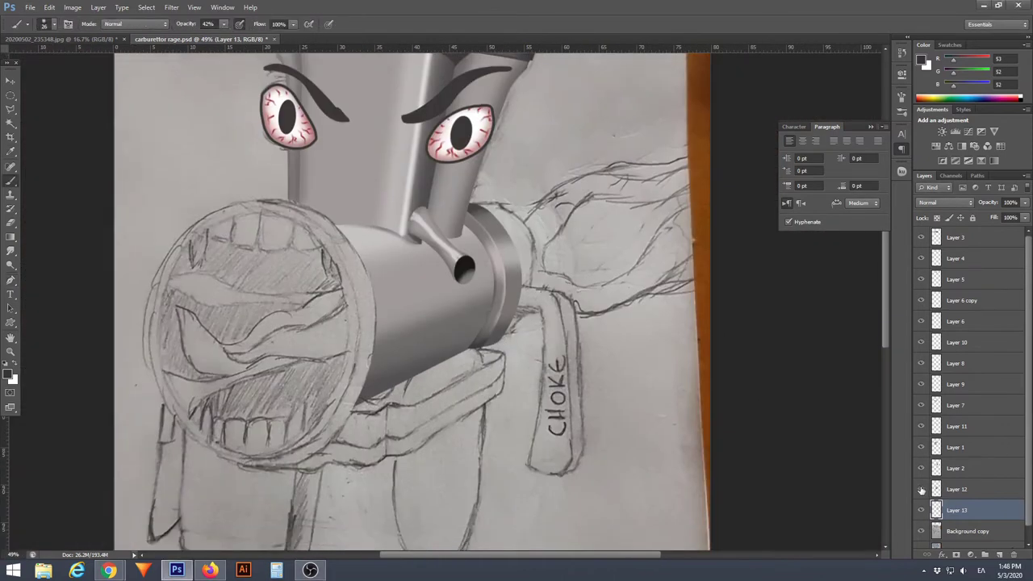
{"action": "left_click", "coordinate": [945, 447]}
{"action": "key", "text": "p"}
{"action": "scroll", "coordinate": [403, 244], "scroll_direction": "up", "scroll_amount": 3, "text": "alt"}
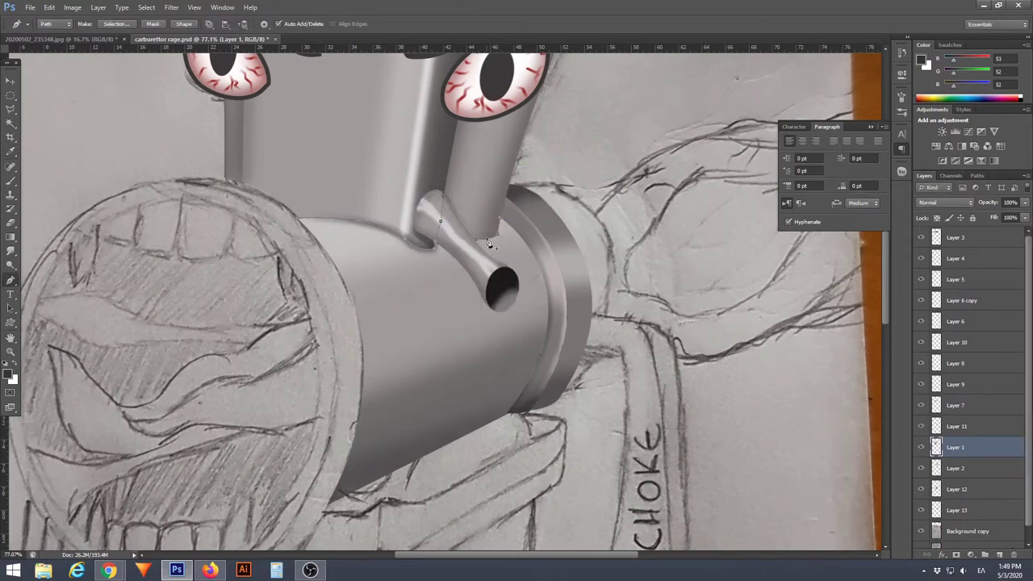
Set a medium dark gray foreground colour for the nozzle shadow
{"action": "right_click", "coordinate": [477, 239]}
{"action": "key", "text": "Escape"}
{"action": "key", "text": "b"}
{"action": "key", "text": "p"}
{"action": "scroll", "coordinate": [457, 343], "scroll_direction": "down", "scroll_amount": 3, "text": "alt"}
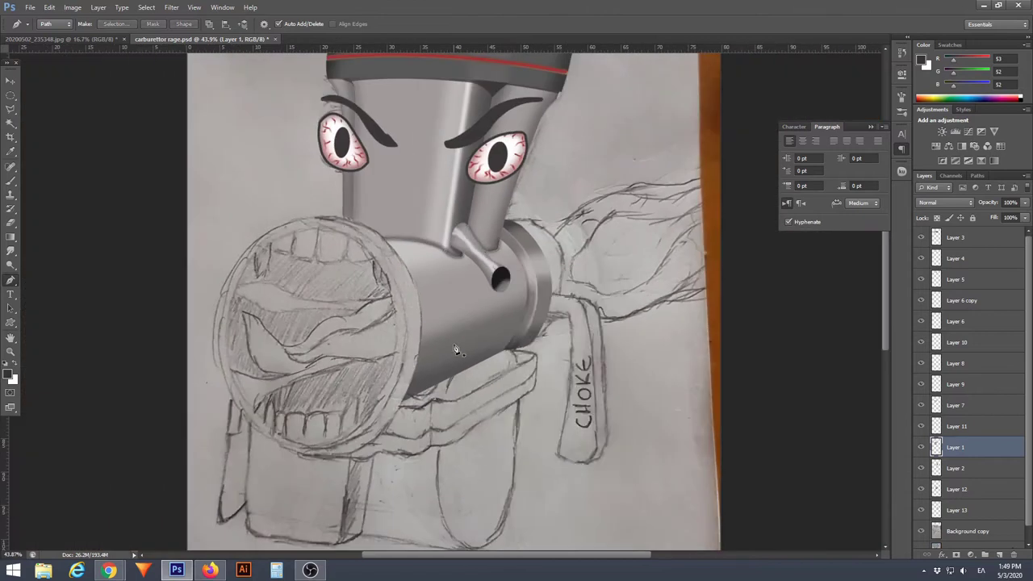
{"action": "left_click", "coordinate": [10, 373]}
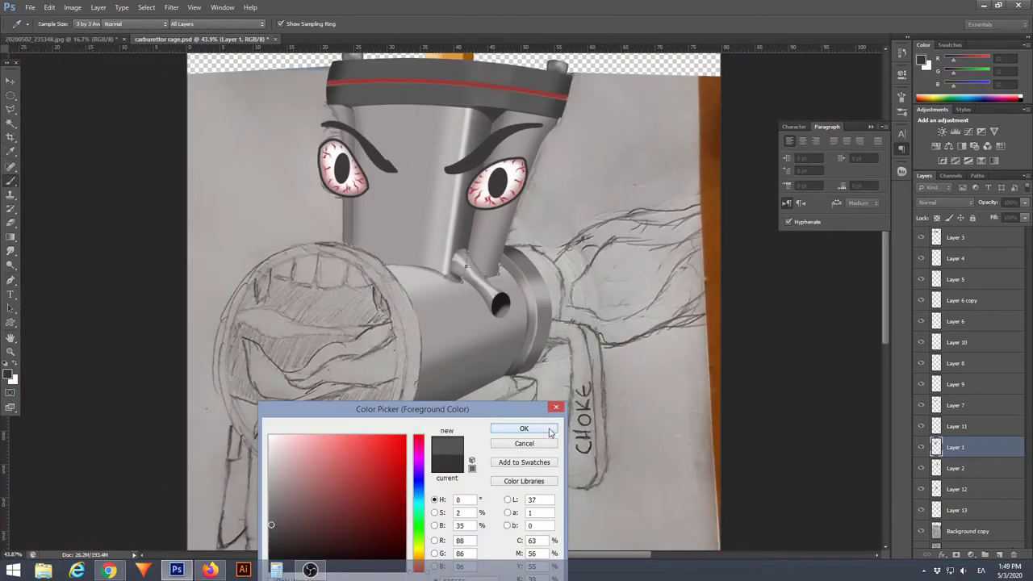
{"action": "key", "text": "Return"}
Choose a darker gray for the shadow and convert the path into a selection
{"action": "right_click", "coordinate": [417, 328]}
{"action": "left_click", "coordinate": [450, 387]}
{"action": "scroll", "coordinate": [492, 305], "scroll_direction": "up", "scroll_amount": 5, "text": "alt"}
{"action": "scroll", "coordinate": [492, 304], "scroll_direction": "up", "scroll_amount": 1, "text": "alt"}
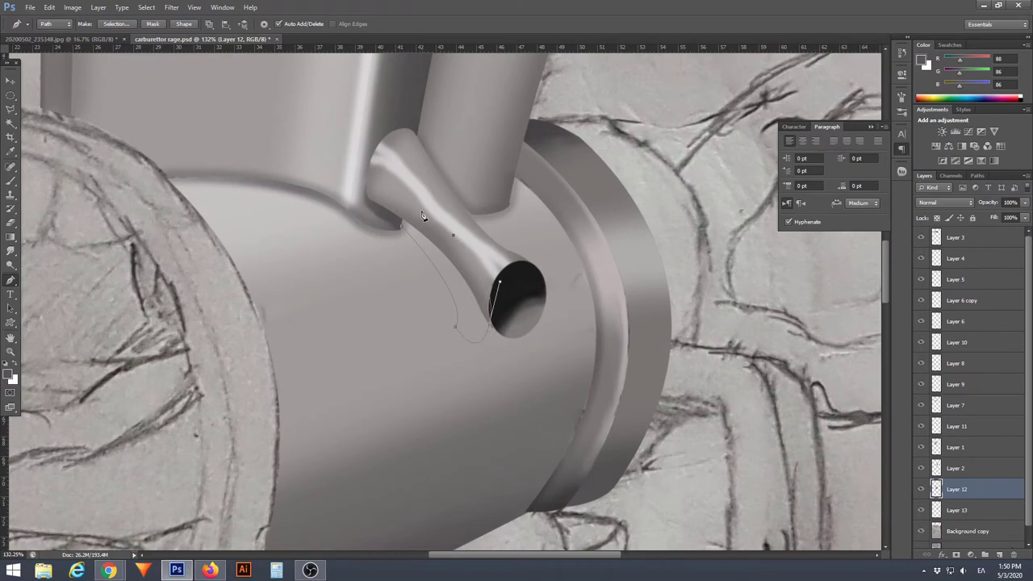
{"action": "left_click", "coordinate": [10, 373]}
{"action": "key", "text": "Return"}
{"action": "key", "text": "b"}
{"action": "key", "text": "ctrl+Return"}
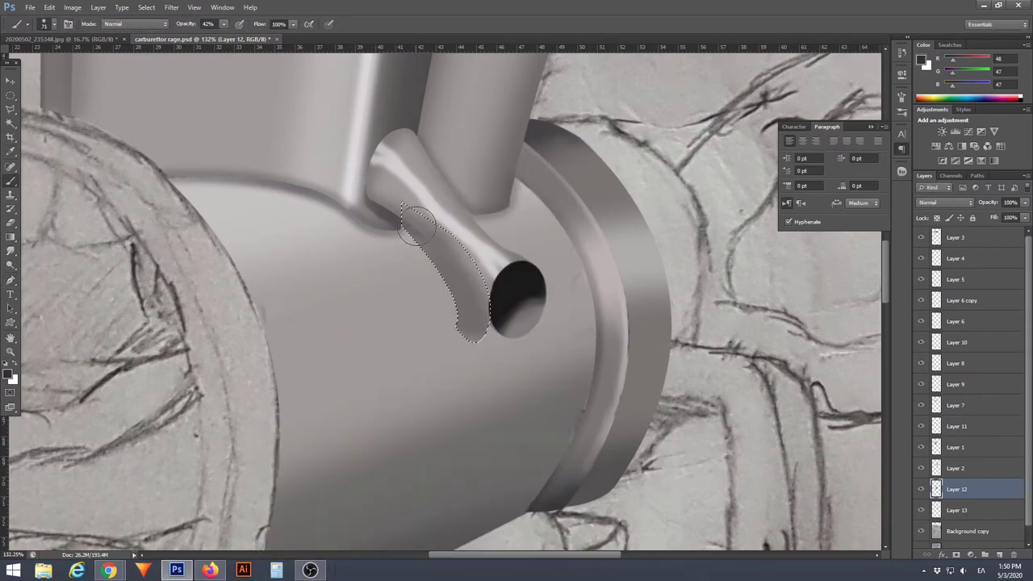
Draw a curved Pen path beneath the nozzle and make it a selection
{"action": "scroll", "coordinate": [509, 335], "scroll_direction": "down", "scroll_amount": 4, "text": "alt"}
{"action": "scroll", "coordinate": [541, 355], "scroll_direction": "up", "scroll_amount": 3, "text": "alt"}
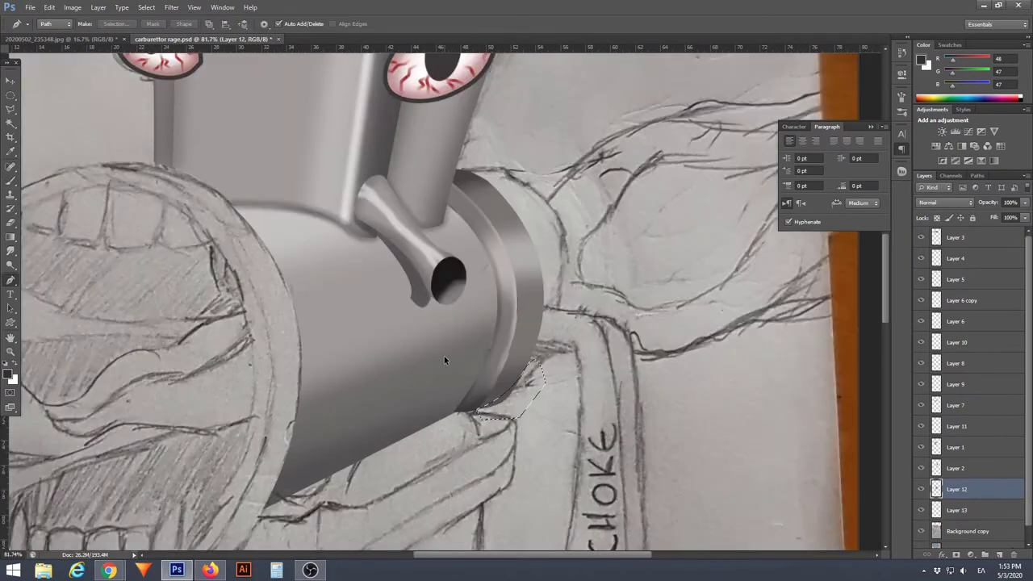
{"action": "key", "text": "p"}
{"action": "left_click", "coordinate": [379, 232]}
{"action": "left_click_drag", "start_coordinate": [401, 314], "coordinate": [413, 313]}
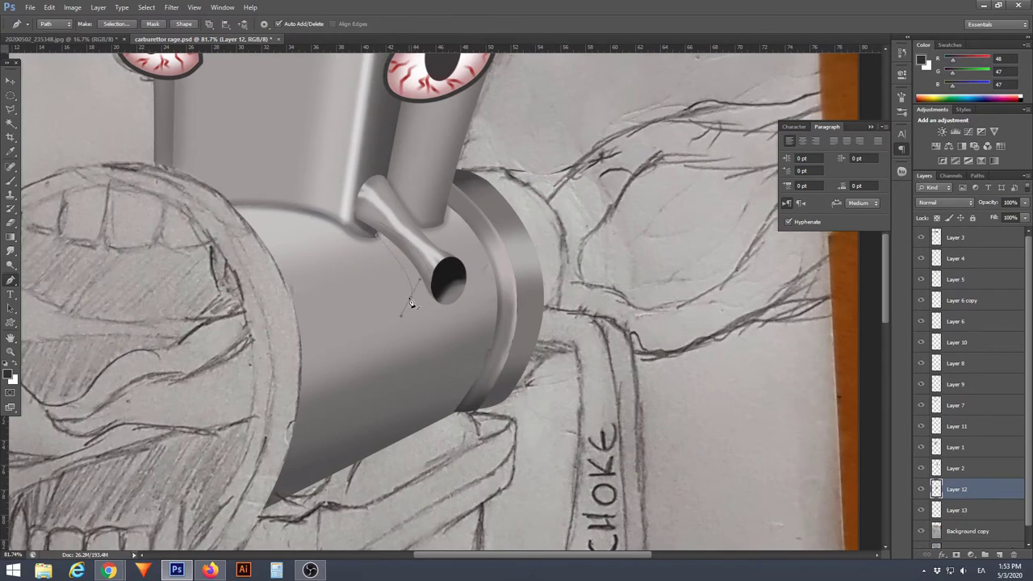
{"action": "scroll", "coordinate": [411, 311], "scroll_direction": "up", "scroll_amount": 1, "text": "alt"}
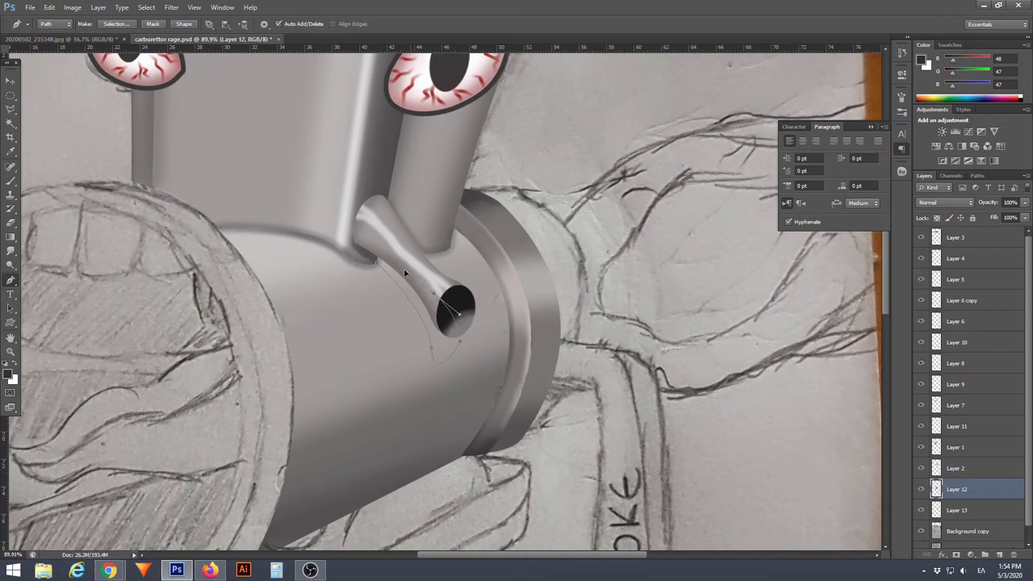
{"action": "left_click", "coordinate": [116, 24]}
{"action": "key", "text": "Return"}
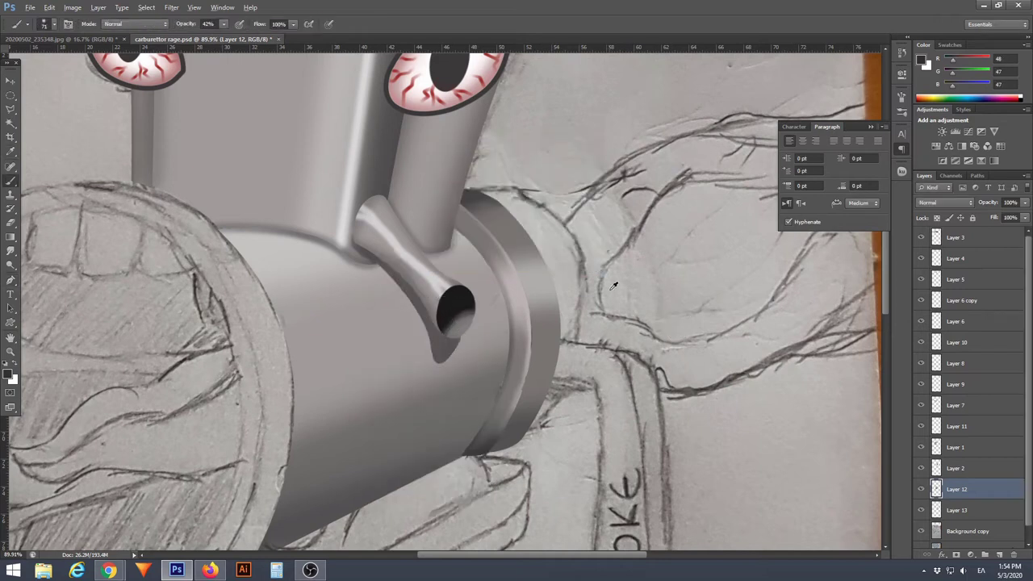
Paint the shadow with the Brush at 42% opacity and make the ring layer active
{"action": "key", "text": "b"}
{"action": "scroll", "coordinate": [559, 257], "scroll_direction": "down", "scroll_amount": 2, "text": "alt"}
{"action": "scroll", "coordinate": [560, 257], "scroll_direction": "up", "scroll_amount": 3}
{"action": "left_click", "coordinate": [957, 510]}
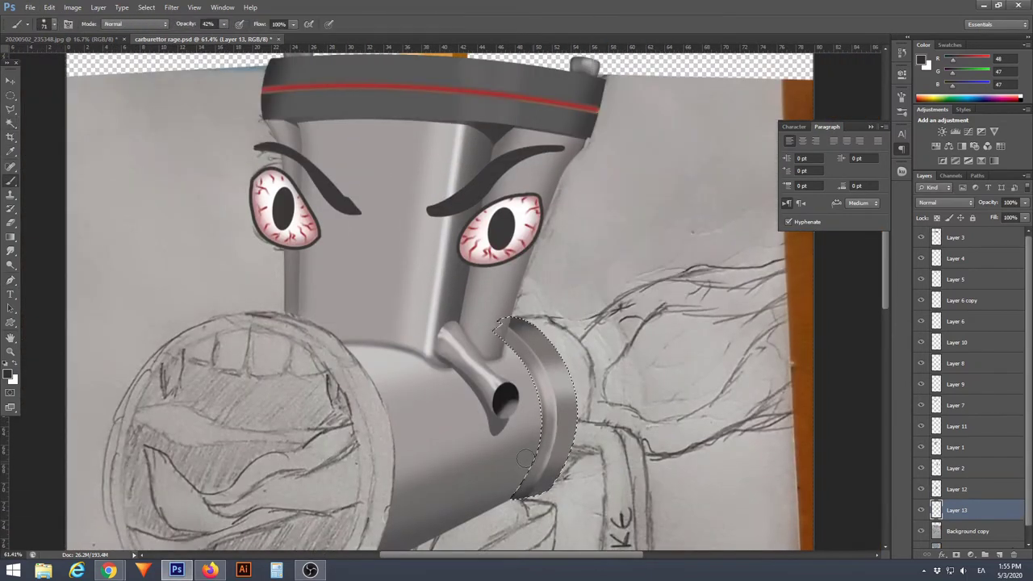
Duplicate the ring layer, Layer 13
{"action": "right_click", "coordinate": [957, 510]}
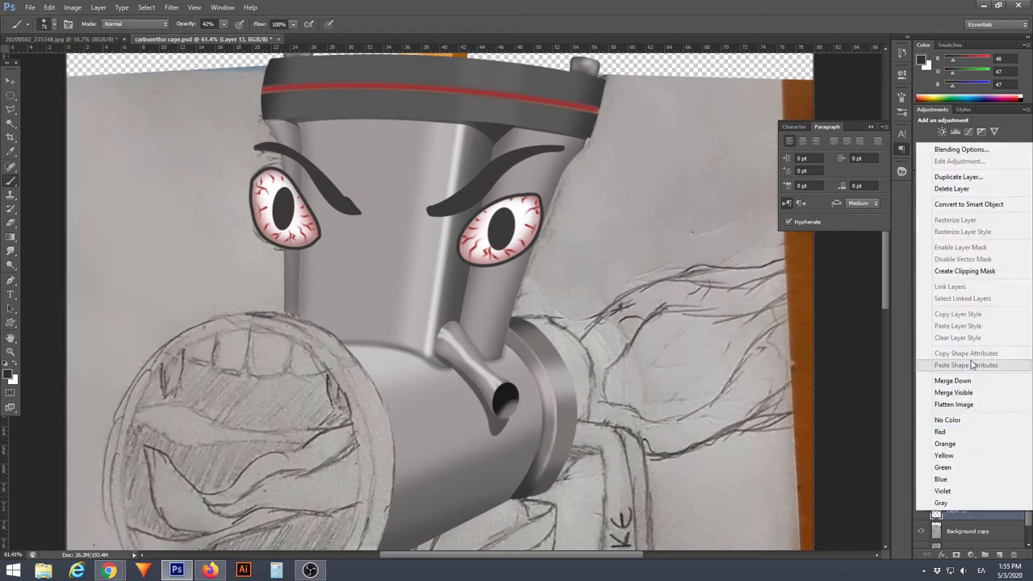
{"action": "left_click", "coordinate": [936, 89]}
{"action": "key", "text": "Return"}
{"action": "key", "text": "v"}
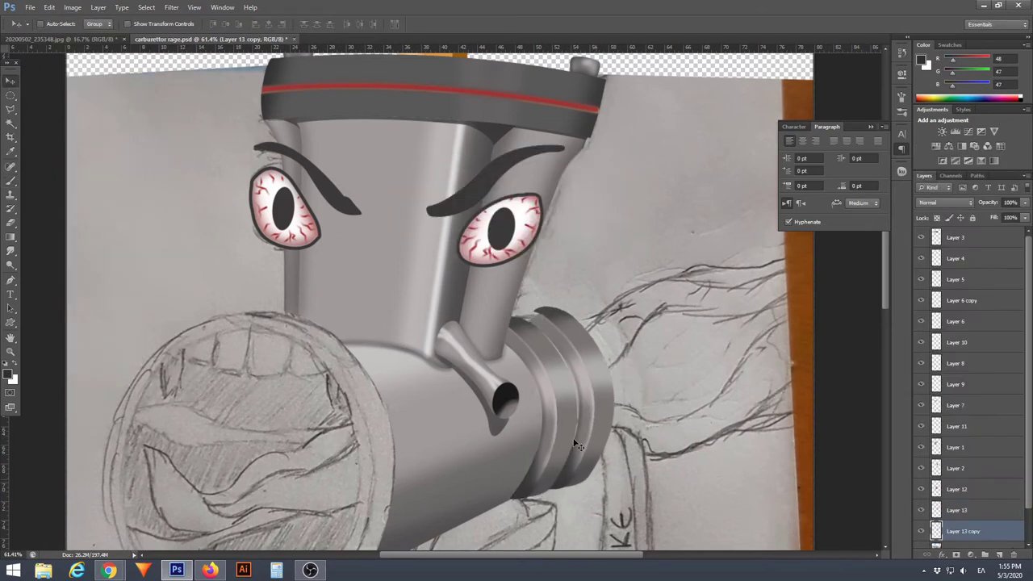
Rotate the ring copy by about 0.6° with Edit > Transform > Rotate
{"action": "left_click", "coordinate": [49, 7]}
{"action": "left_click", "coordinate": [300, 244]}
{"action": "scroll", "coordinate": [533, 323], "scroll_direction": "up", "scroll_amount": 3}
{"action": "left_click_drag", "start_coordinate": [528, 236], "coordinate": [533, 231]}
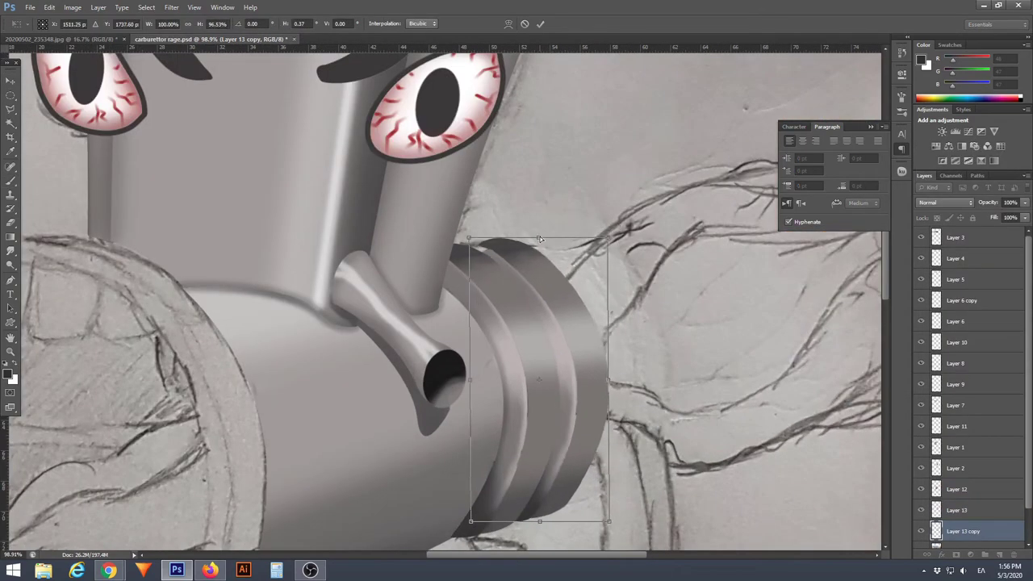
{"action": "scroll", "coordinate": [565, 388], "scroll_direction": "down", "scroll_amount": 2}
{"action": "left_click_drag", "start_coordinate": [529, 278], "coordinate": [535, 283]}
{"action": "key", "text": "Return"}
Outline the area above the ring copy with a Pen path, then remove that path
{"action": "key", "text": "p"}
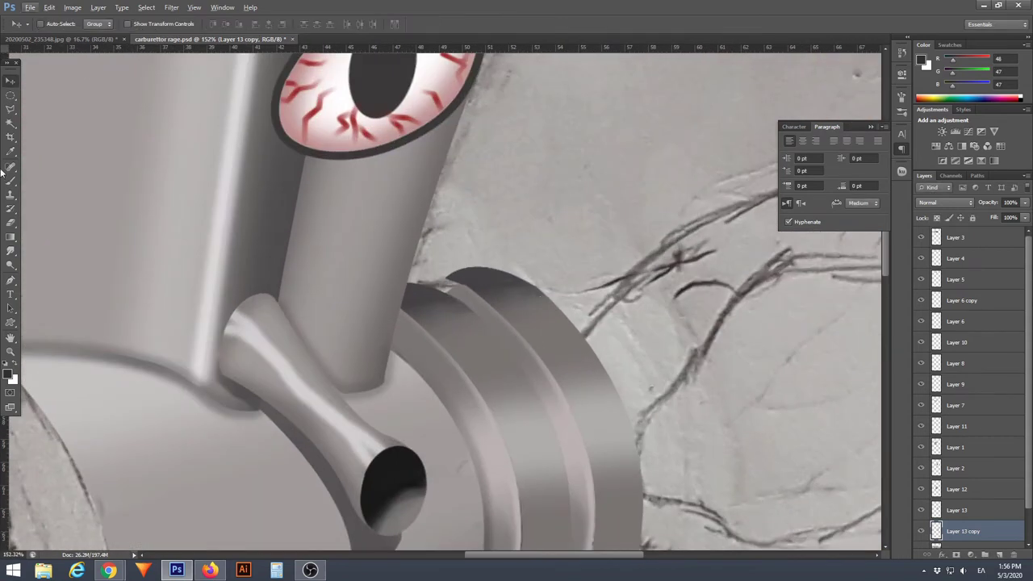
{"action": "scroll", "coordinate": [535, 282], "scroll_direction": "up", "scroll_amount": 3}
{"action": "right_click", "coordinate": [570, 294]}
{"action": "left_click", "coordinate": [522, 305]}
{"action": "key", "text": "Return"}
{"action": "scroll", "coordinate": [528, 282], "scroll_direction": "down", "scroll_amount": 3}
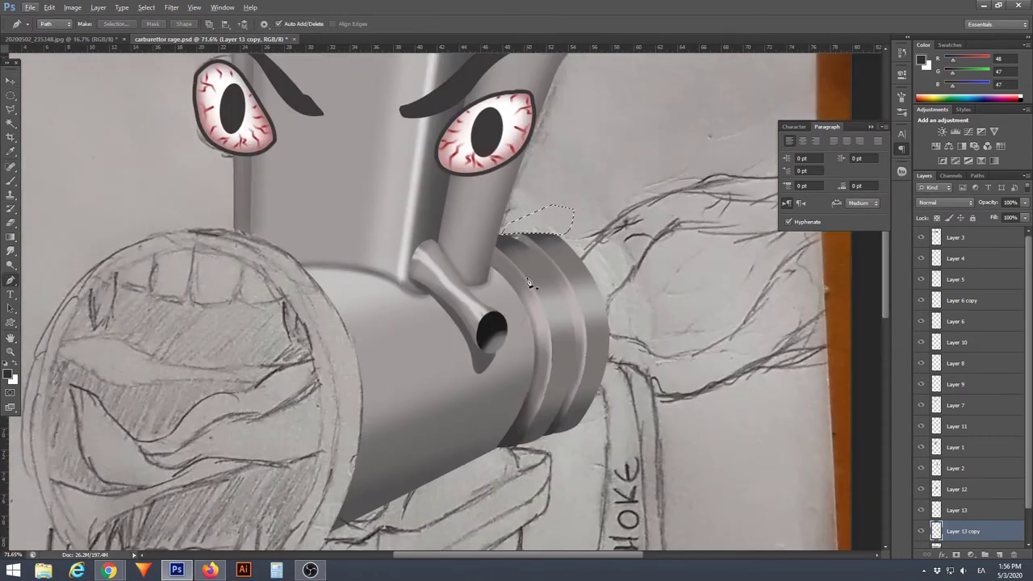
{"action": "scroll", "coordinate": [502, 288], "scroll_direction": "up", "scroll_amount": 2}
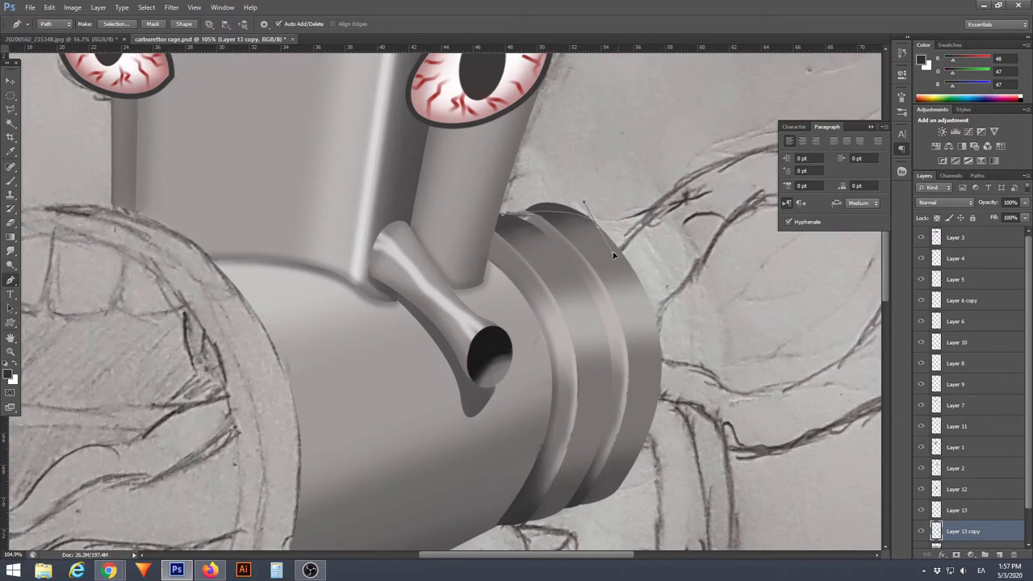
{"action": "right_click", "coordinate": [549, 186]}
{"action": "left_click", "coordinate": [589, 200]}
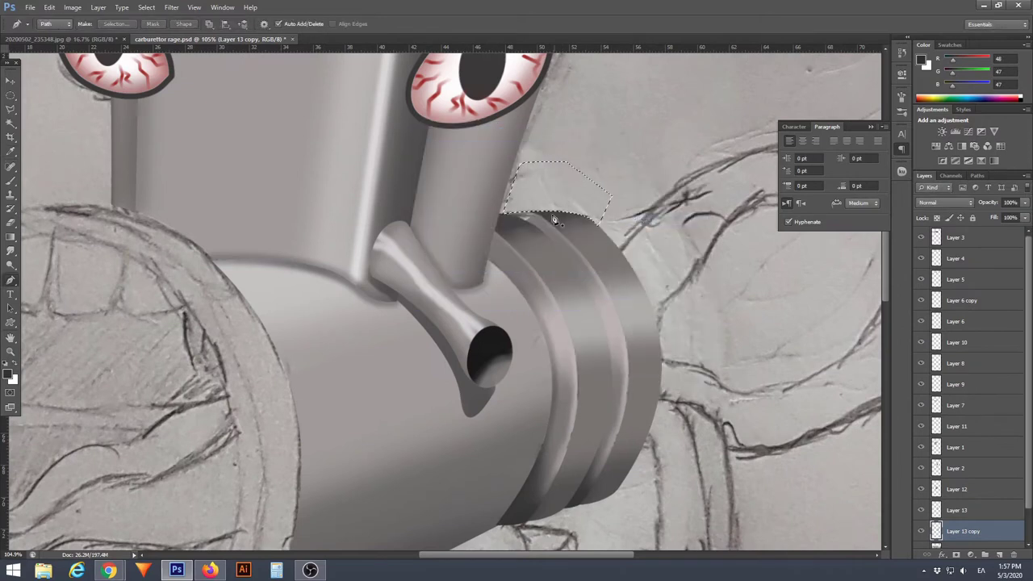
{"action": "scroll", "coordinate": [535, 209], "scroll_direction": "up", "scroll_amount": 2}
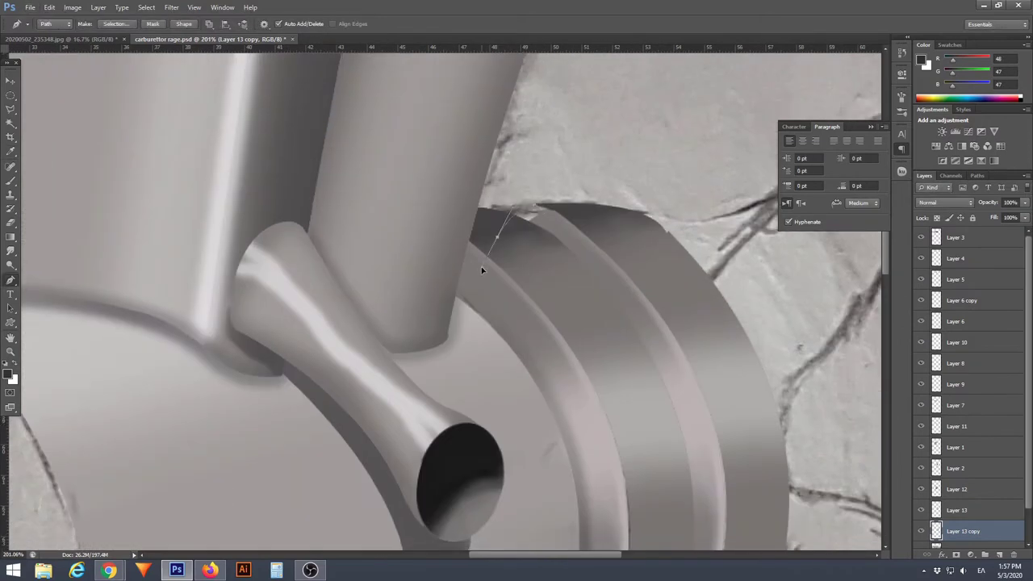
Turn the new path into a selection and pick a new brush colour for shading
{"action": "right_click", "coordinate": [538, 210]}
{"action": "left_click", "coordinate": [553, 269]}
{"action": "key", "text": "Return"}
{"action": "key", "text": "b"}
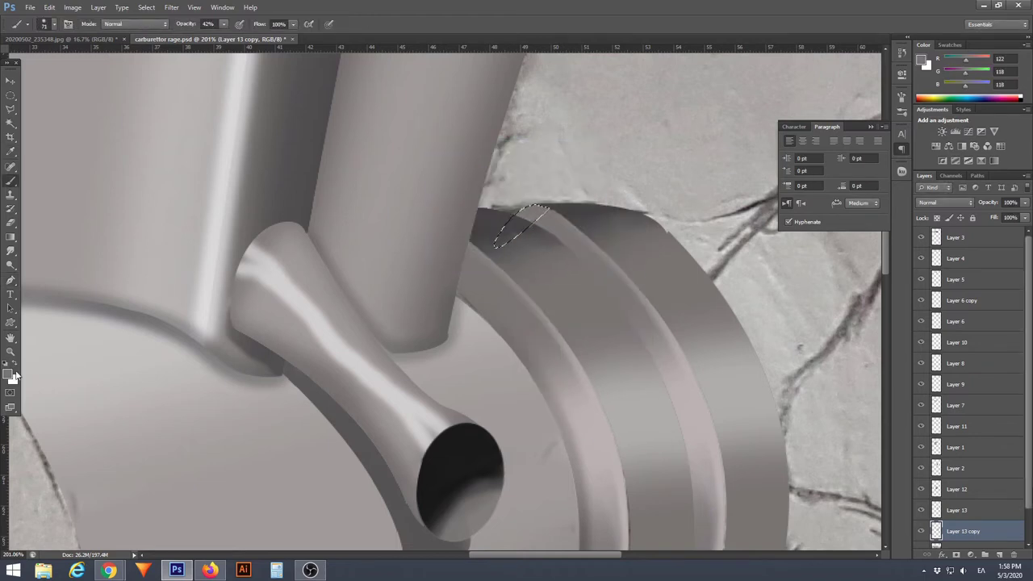
{"action": "left_click", "coordinate": [13, 376]}
{"action": "left_click", "coordinate": [527, 430]}
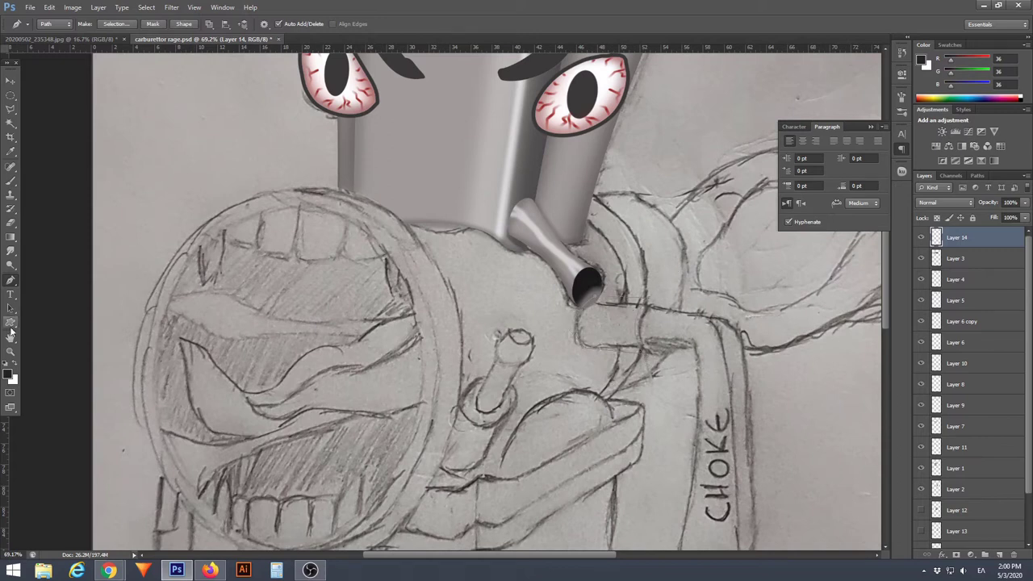
Transform the elliptical selection to straighten and reshape the oval
{"action": "right_click", "coordinate": [643, 320]}
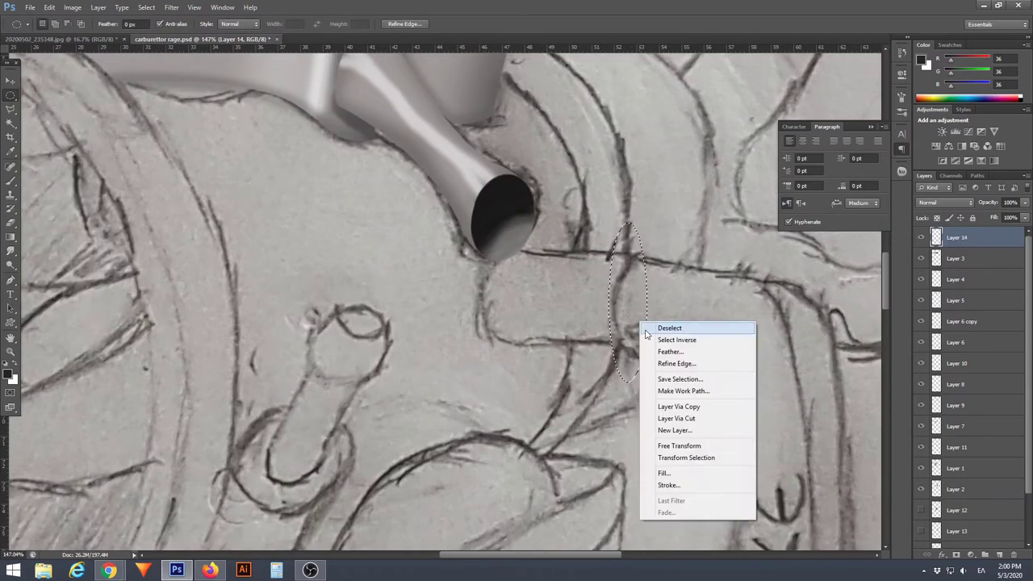
{"action": "left_click", "coordinate": [686, 473]}
{"action": "left_click_drag", "start_coordinate": [632, 355], "coordinate": [632, 357]}
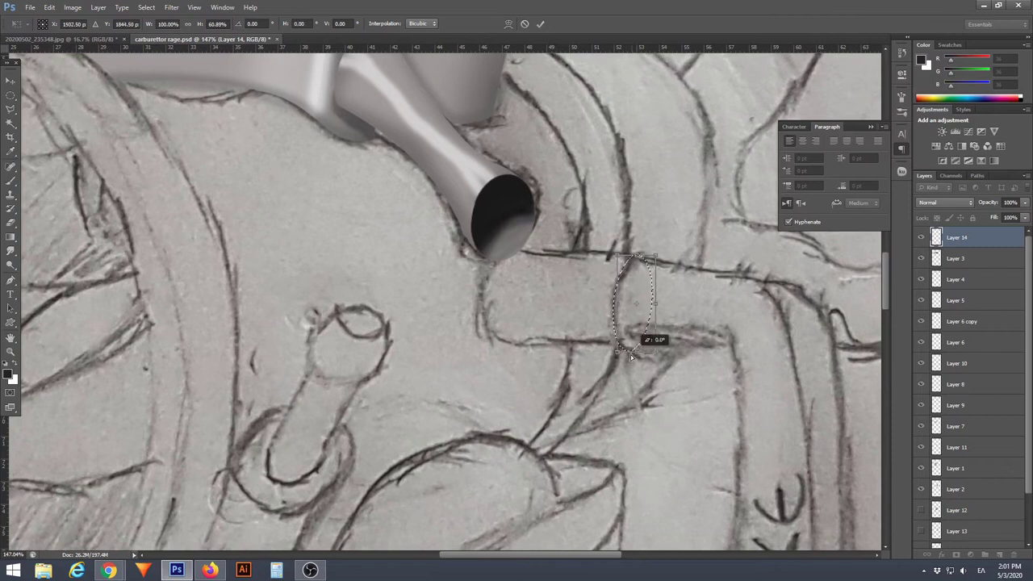
{"action": "key", "text": "Return"}
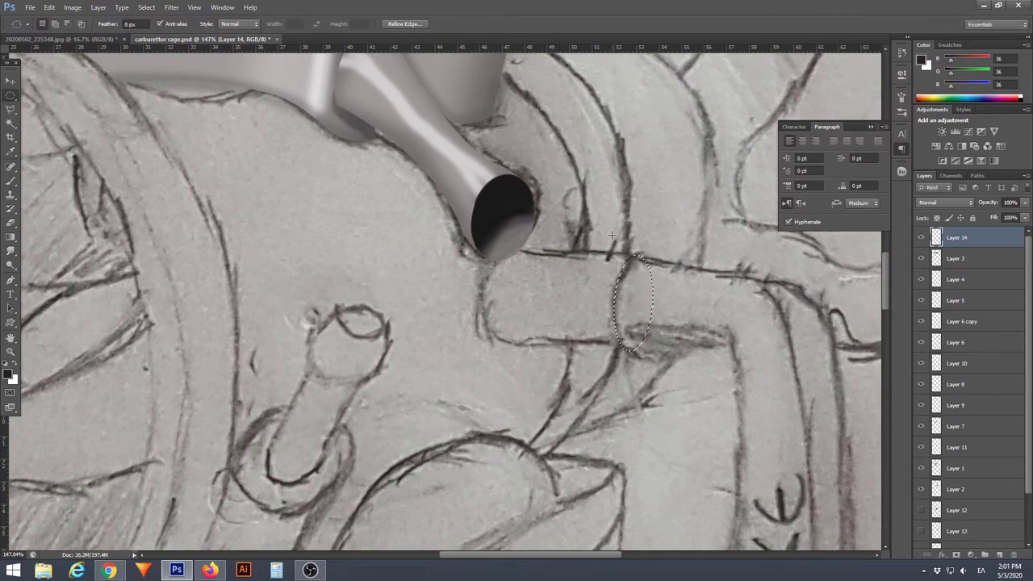
{"action": "right_click", "coordinate": [611, 276]}
{"action": "left_click", "coordinate": [668, 419]}
{"action": "right_click", "coordinate": [635, 304]}
{"action": "left_click", "coordinate": [692, 357]}
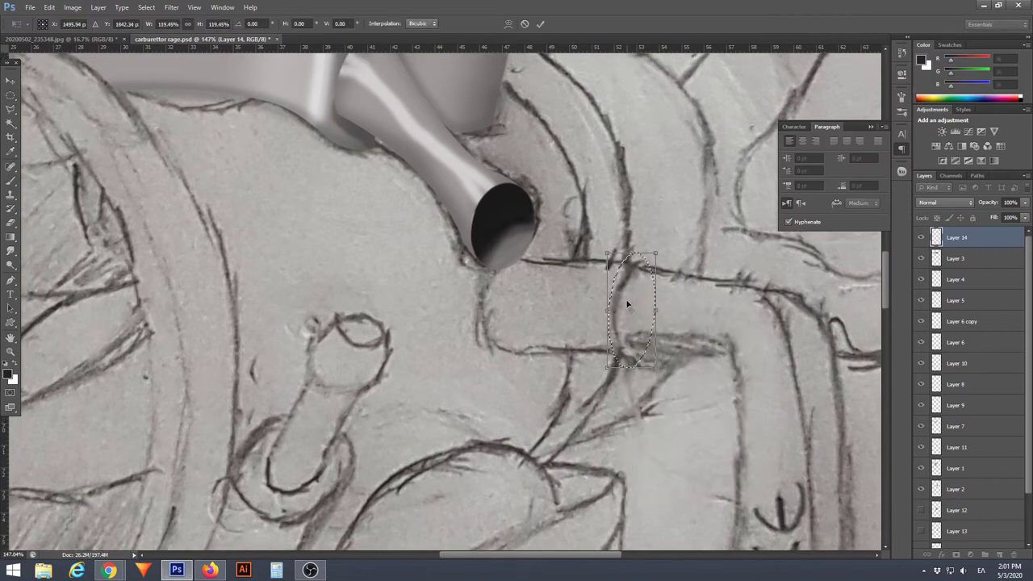
{"action": "key", "text": "Return"}
Brush grey shading into the ellipse, darker at the bottom and lighter at the top
{"action": "key", "text": "b"}
{"action": "mouse_move", "coordinate": [629, 266]}
{"action": "left_mouse_down"}
{"action": "mouse_move", "coordinate": [634, 355]}
{"action": "mouse_move", "coordinate": [654, 351]}
{"action": "mouse_move", "coordinate": [630, 284]}
{"action": "left_mouse_up"}
{"action": "scroll", "coordinate": [196, 108], "scroll_direction": "up", "scroll_amount": 2}
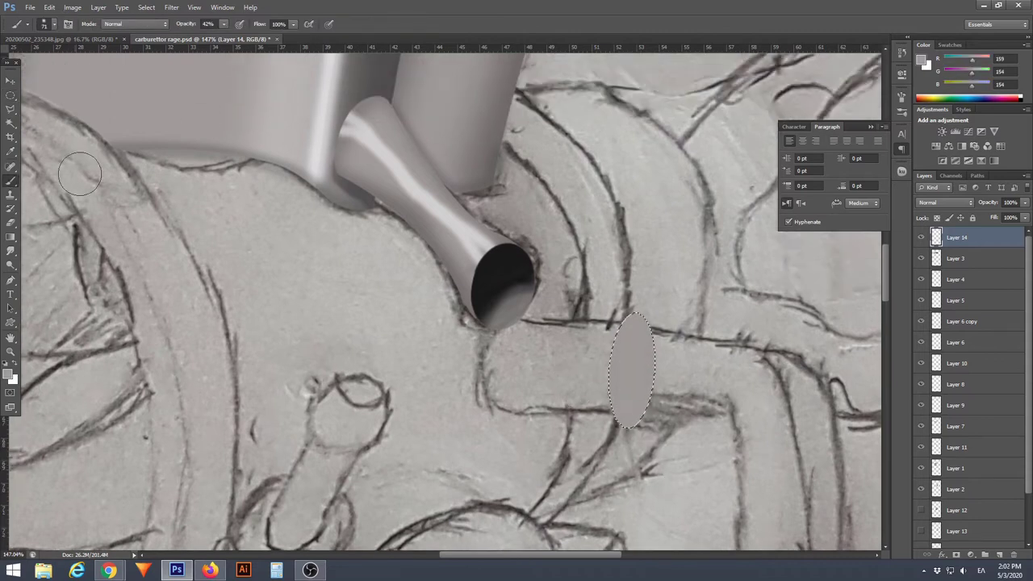
{"action": "left_click", "coordinate": [8, 373]}
{"action": "left_click", "coordinate": [528, 429]}
{"action": "left_click_drag", "start_coordinate": [632, 388], "coordinate": [634, 420]}
{"action": "left_click", "coordinate": [9, 373]}
{"action": "left_click", "coordinate": [528, 429]}
{"action": "left_click_drag", "start_coordinate": [632, 339], "coordinate": [630, 297]}
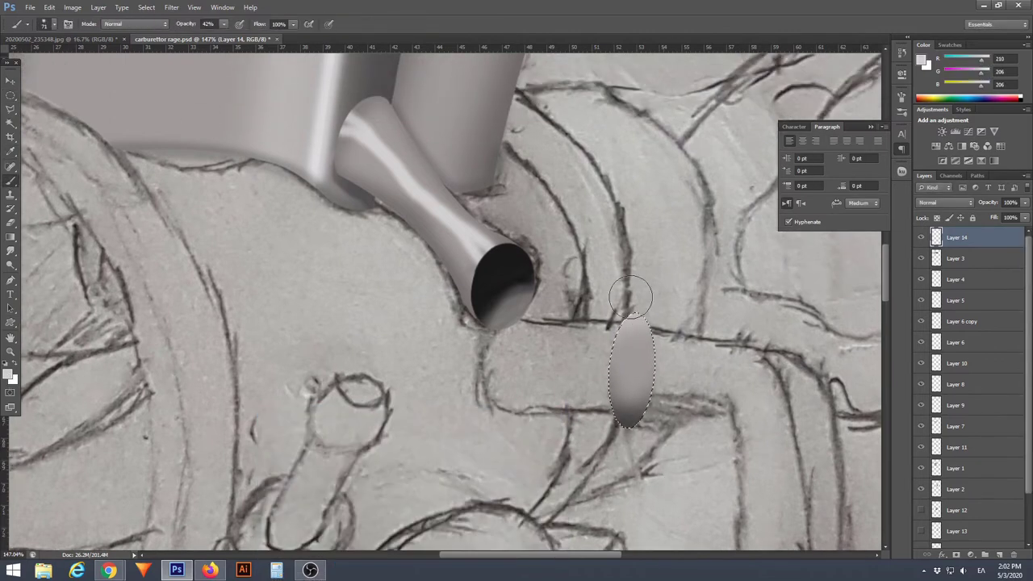
Shrink the selection with Free Transform and delete the interior to leave a ring
{"action": "key", "text": "ctrl+t"}
{"action": "scroll", "coordinate": [632, 379], "scroll_direction": "up", "scroll_amount": 1}
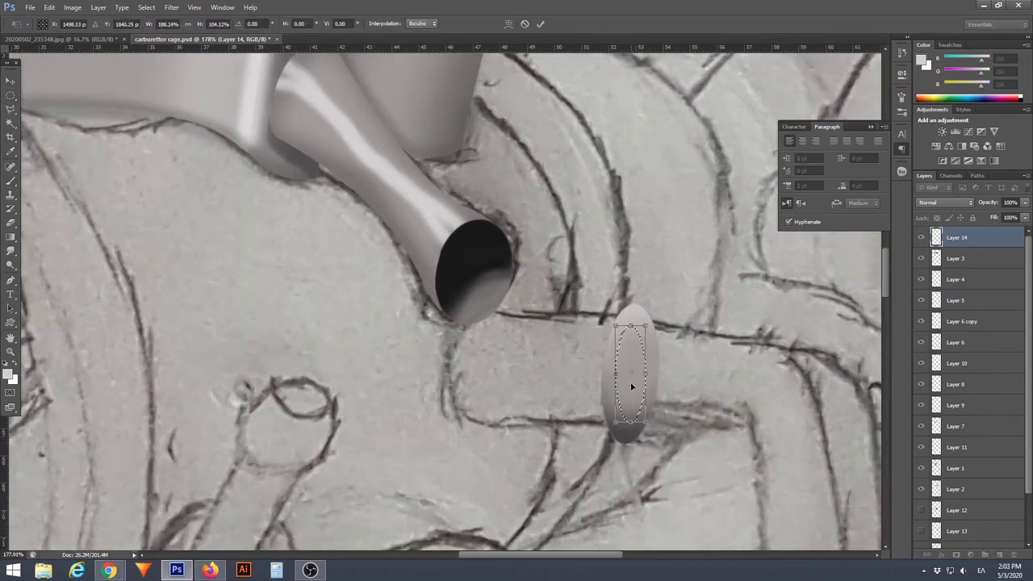
{"action": "scroll", "coordinate": [585, 369], "scroll_direction": "up", "scroll_amount": 2}
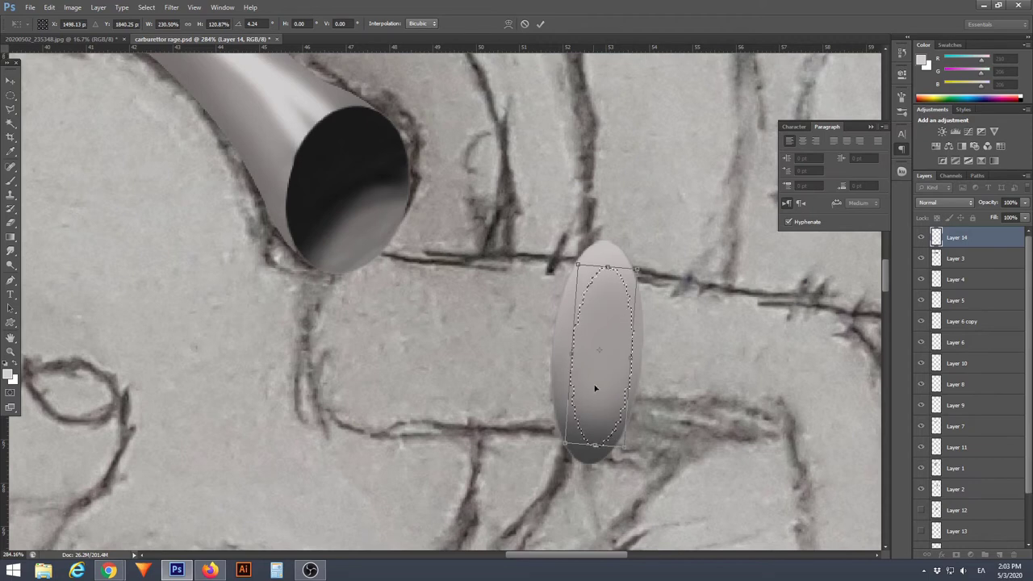
{"action": "key", "text": "Return"}
{"action": "key", "text": "Delete"}
{"action": "key", "text": "ctrl+minus"}
{"action": "key", "text": "ctrl+d"}
Begin a Pen outline of the pipe body from the ring toward the nozzle
{"action": "key", "text": "p"}
{"action": "scroll", "coordinate": [477, 312], "scroll_direction": "up", "scroll_amount": 2}
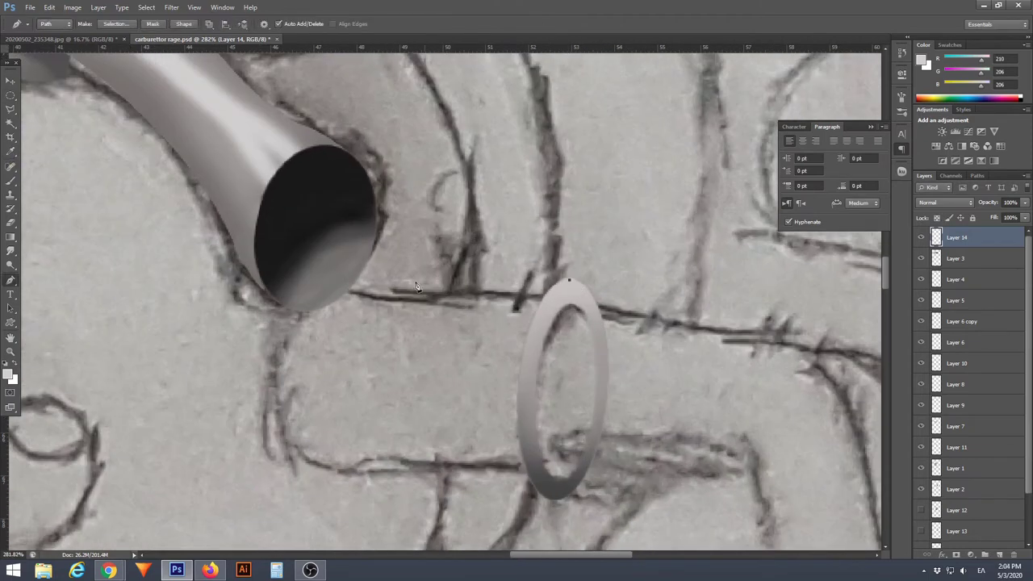
{"action": "left_click_drag", "start_coordinate": [289, 484], "coordinate": [356, 411]}
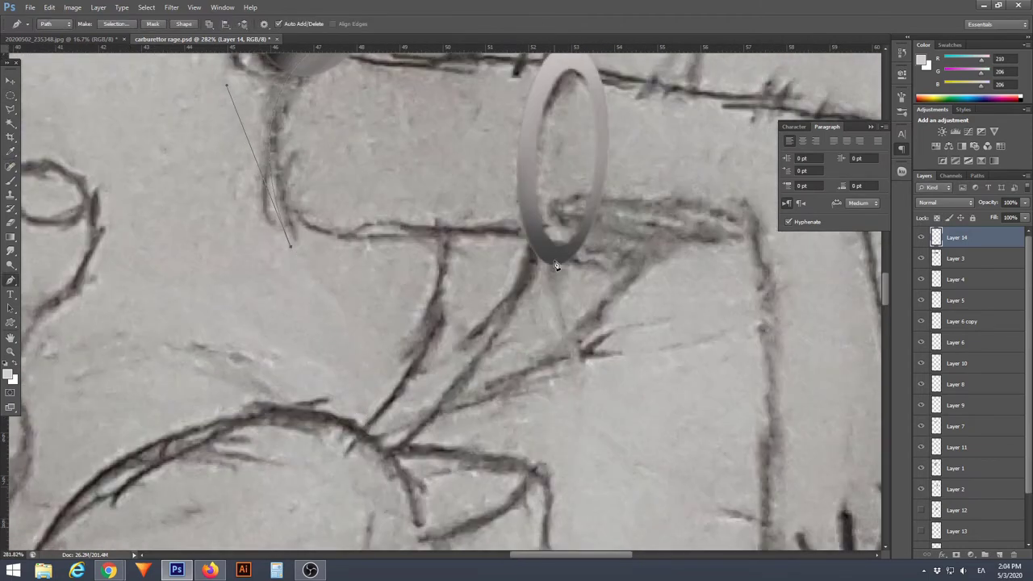
{"action": "left_click_drag", "start_coordinate": [556, 265], "coordinate": [565, 53]}
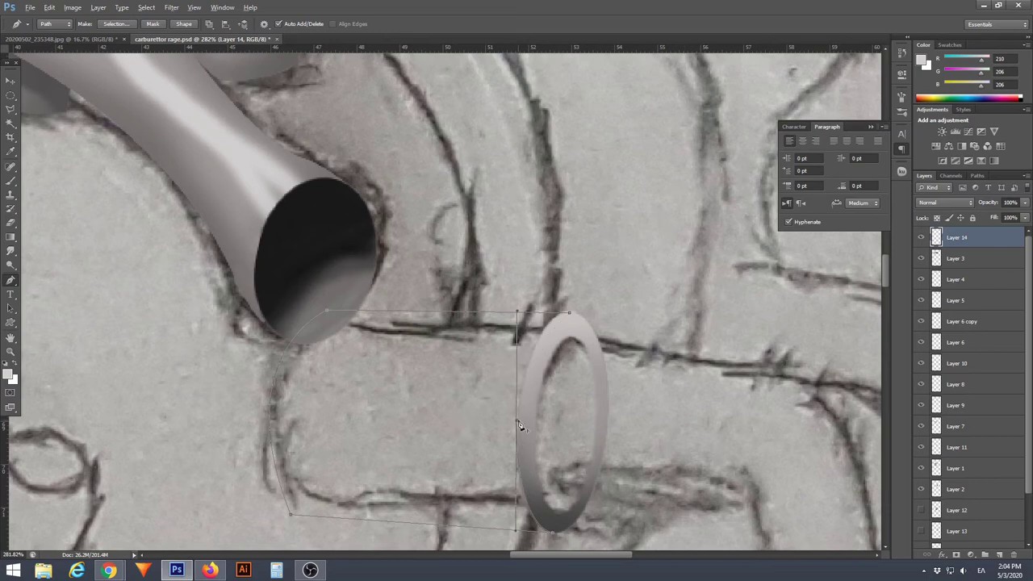
Turn the pipe outline into a selection and paint it grey with a lighter top
{"action": "scroll", "coordinate": [468, 381], "scroll_direction": "down", "scroll_amount": 4}
{"action": "key", "text": "b"}
{"action": "key", "text": "ctrl+Return"}
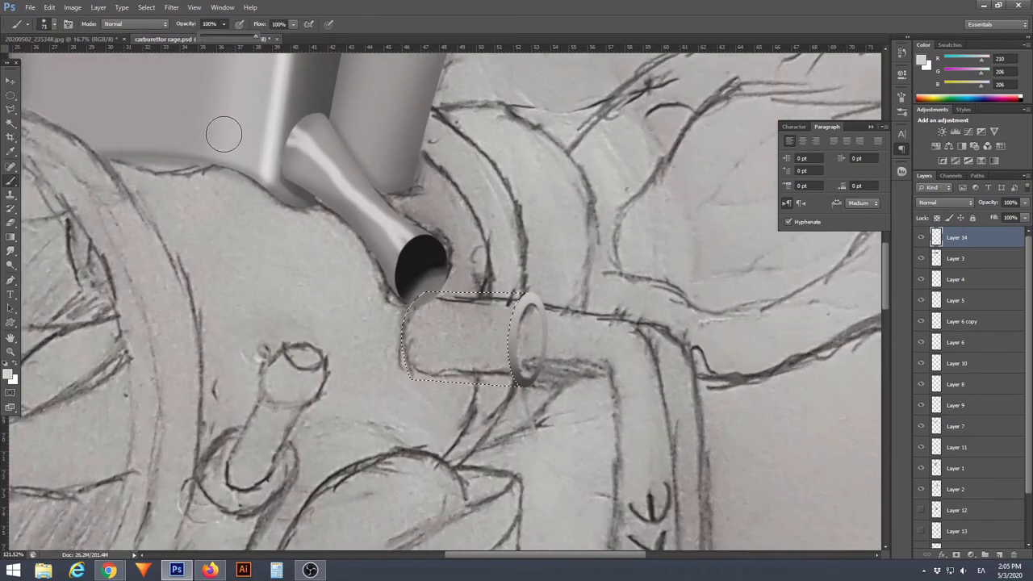
{"action": "left_click_drag", "start_coordinate": [379, 339], "coordinate": [500, 355]}
{"action": "left_click_drag", "start_coordinate": [411, 266], "coordinate": [524, 271]}
{"action": "key", "text": "bracketleft"}
{"action": "key", "text": "bracketleft"}
{"action": "key", "text": "bracketleft"}
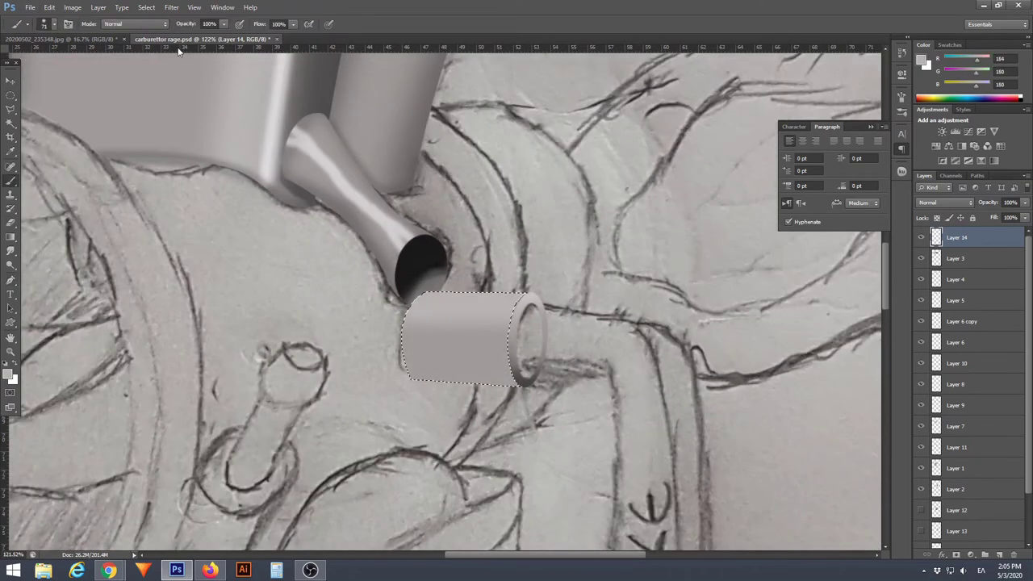
{"action": "key", "text": "ctrl+d"}
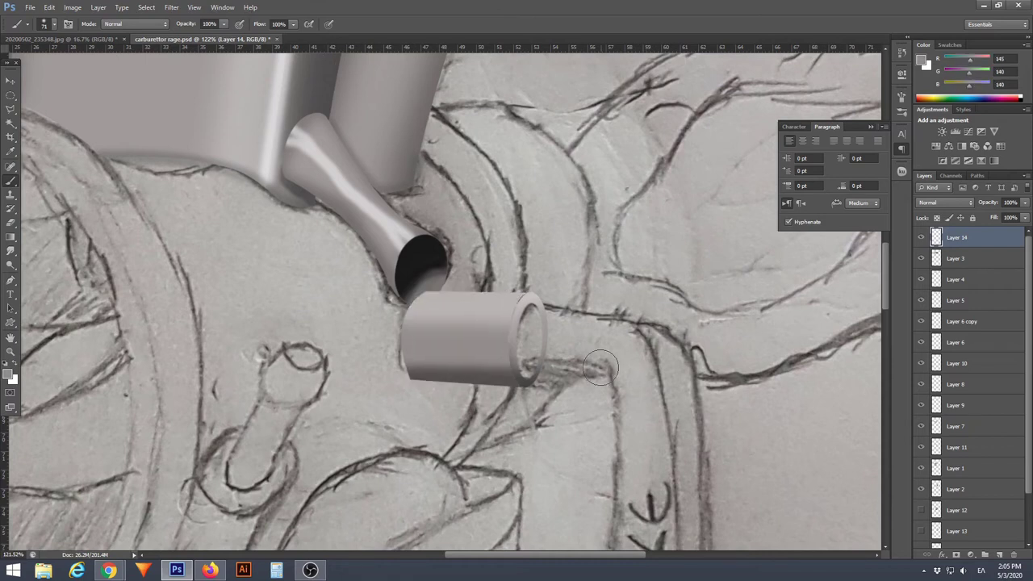
Show Layer 12 again and drag Layer 14 below Layer 11
{"action": "left_click", "coordinate": [922, 511]}
{"action": "scroll", "coordinate": [400, 381], "scroll_direction": "up", "scroll_amount": 4}
{"action": "key", "text": "p"}
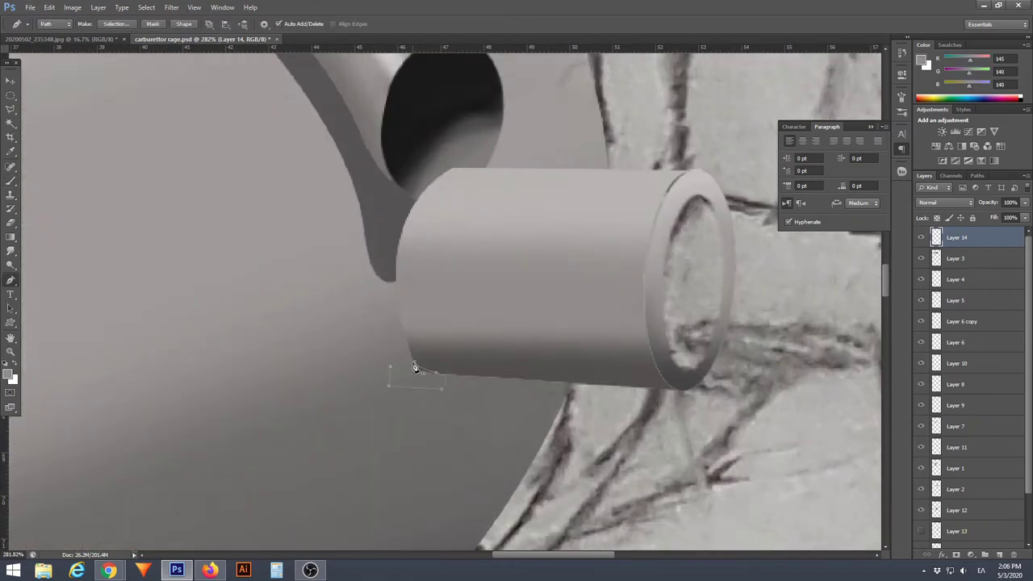
{"action": "right_click", "coordinate": [388, 430]}
{"action": "key", "text": "Escape"}
{"action": "scroll", "coordinate": [519, 247], "scroll_direction": "down", "scroll_amount": 3}
{"action": "scroll", "coordinate": [516, 249], "scroll_direction": "down", "scroll_amount": 2}
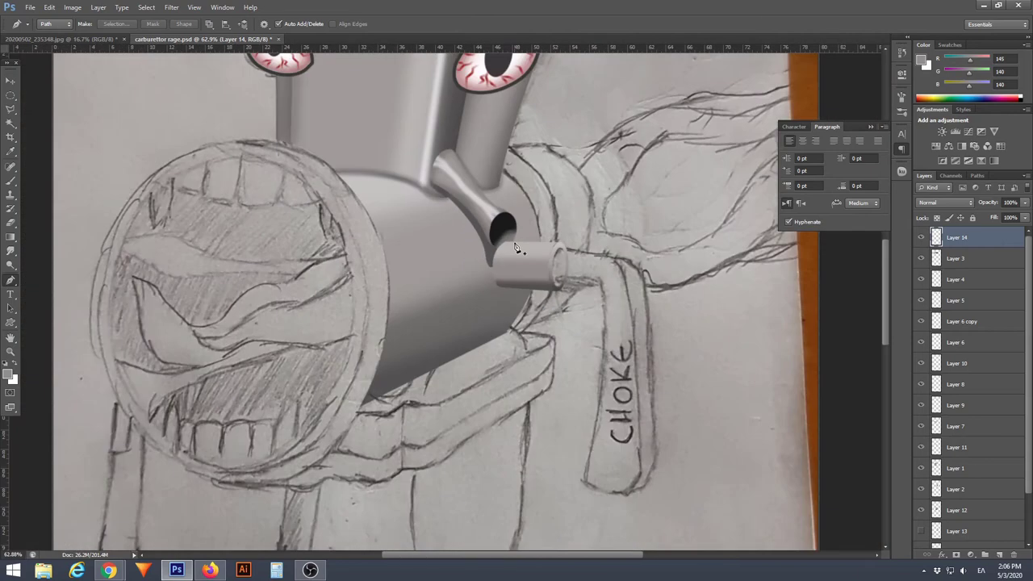
{"action": "left_click_drag", "start_coordinate": [983, 288], "coordinate": [982, 449]}
Select the area where the pipe meets the body and paint a dark shadow there
{"action": "scroll", "coordinate": [496, 265], "scroll_direction": "up", "scroll_amount": 3}
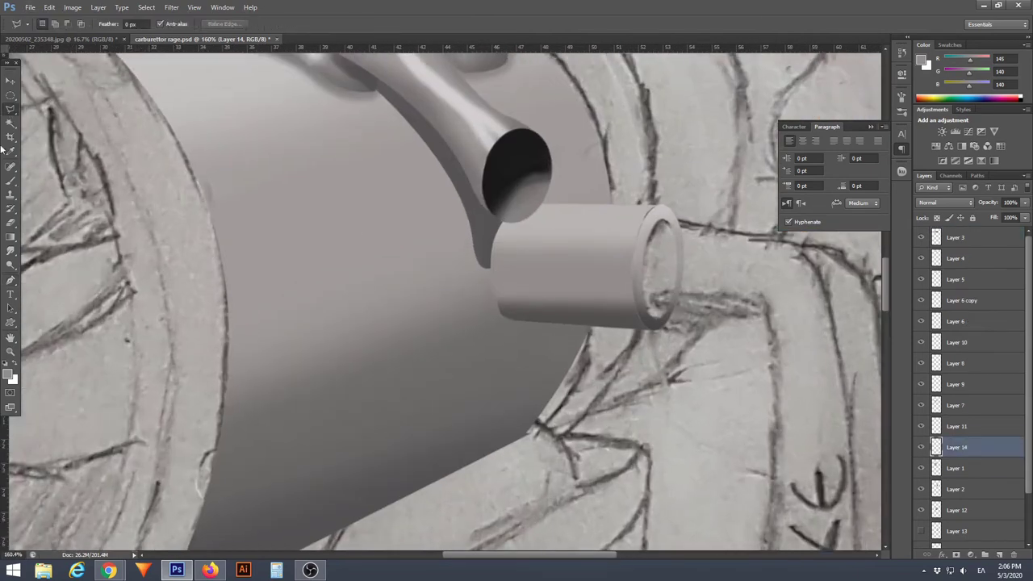
{"action": "key", "text": "w"}
{"action": "left_click", "coordinate": [10, 280]}
{"action": "left_click_drag", "start_coordinate": [534, 265], "coordinate": [557, 254]}
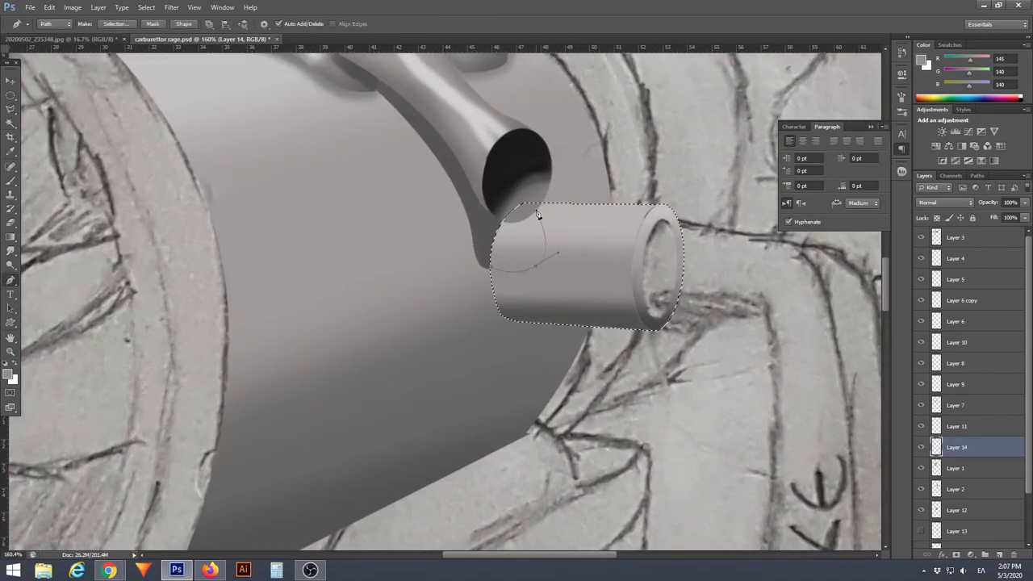
{"action": "scroll", "coordinate": [525, 214], "scroll_direction": "up", "scroll_amount": 3}
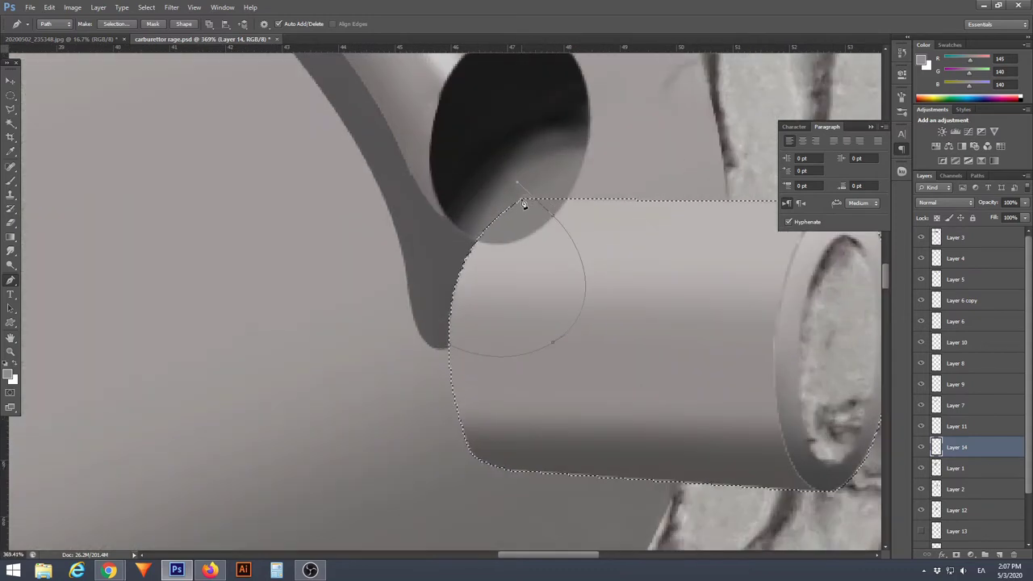
{"action": "key", "text": "b"}
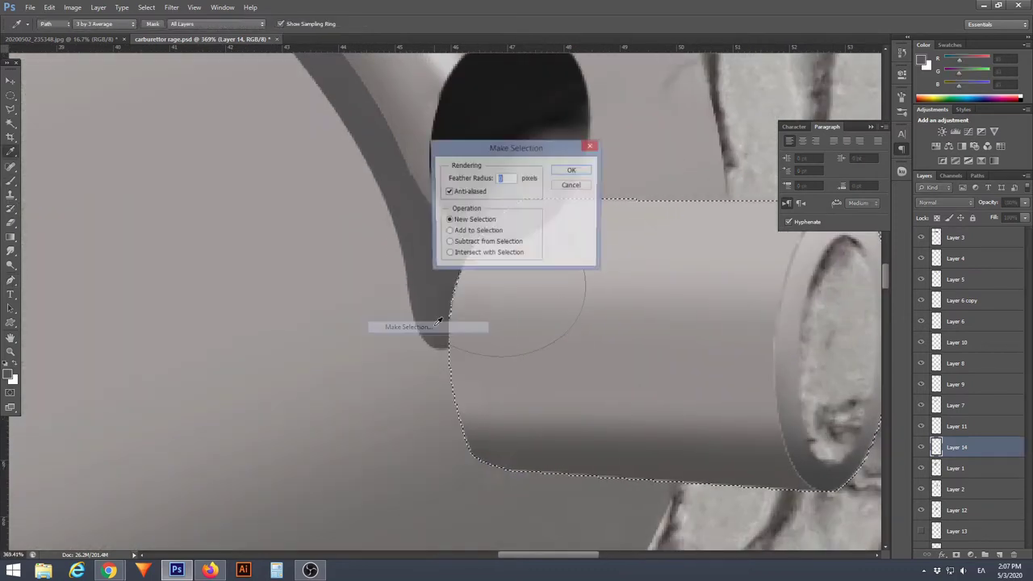
{"action": "left_click_drag", "start_coordinate": [500, 266], "coordinate": [598, 323]}
{"action": "key", "text": "ctrl+d"}
{"action": "scroll", "coordinate": [509, 255], "scroll_direction": "down", "scroll_amount": 2}
Paint the selected patch a lighter gray with the Brush at 39% opacity
{"action": "right_click", "coordinate": [525, 266]}
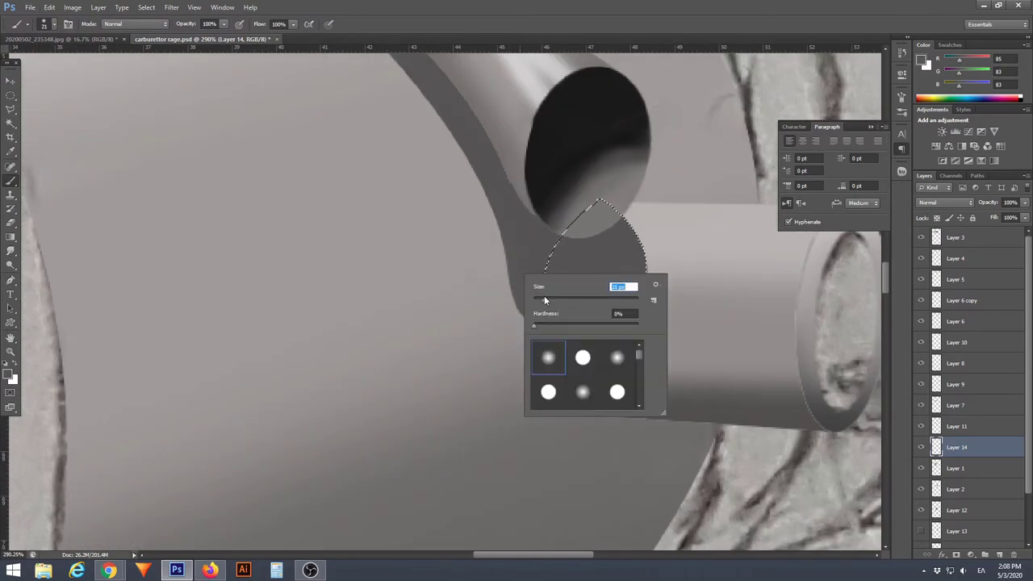
{"action": "left_click", "coordinate": [10, 373]}
{"action": "left_click", "coordinate": [659, 269]}
{"action": "key", "text": "Return"}
{"action": "key", "text": "3"}
{"action": "key", "text": "9"}
{"action": "left_click_drag", "start_coordinate": [565, 267], "coordinate": [622, 282]}
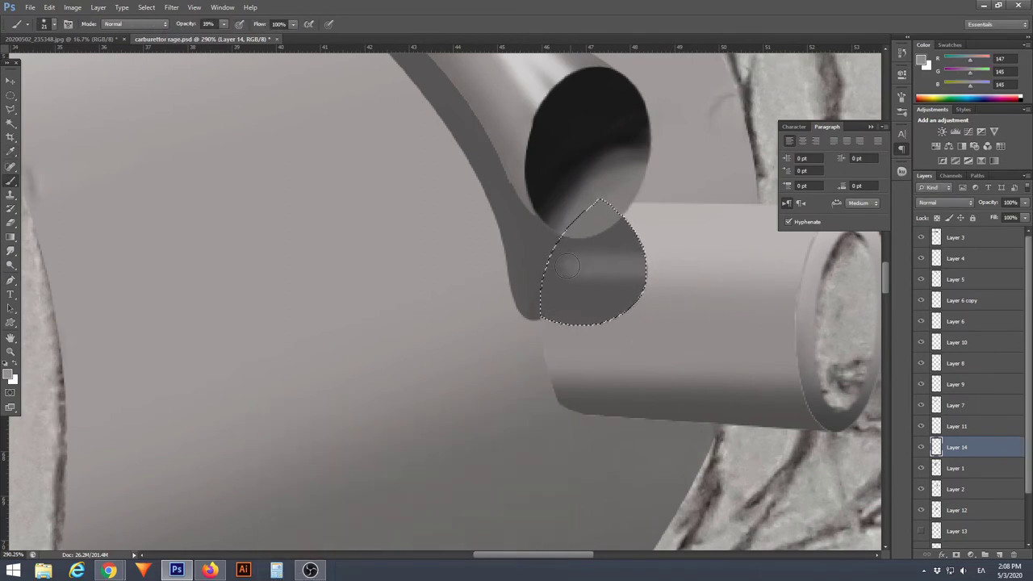
{"action": "scroll", "coordinate": [565, 275], "scroll_direction": "down", "scroll_amount": 2}
{"action": "scroll", "coordinate": [500, 419], "scroll_direction": "down", "scroll_amount": 3}
{"action": "scroll", "coordinate": [501, 425], "scroll_direction": "down", "scroll_amount": 2}
{"action": "scroll", "coordinate": [500, 426], "scroll_direction": "up", "scroll_amount": 5}
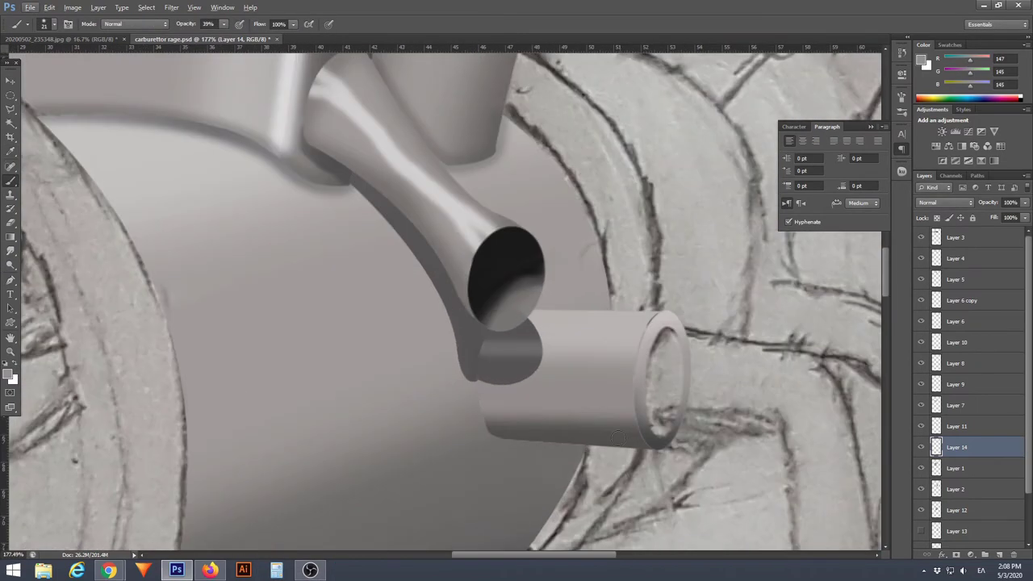
On Layer 12, set black as the foreground colour and check the brush settings
{"action": "left_click", "coordinate": [477, 386], "text": "ctrl"}
{"action": "key", "text": "p"}
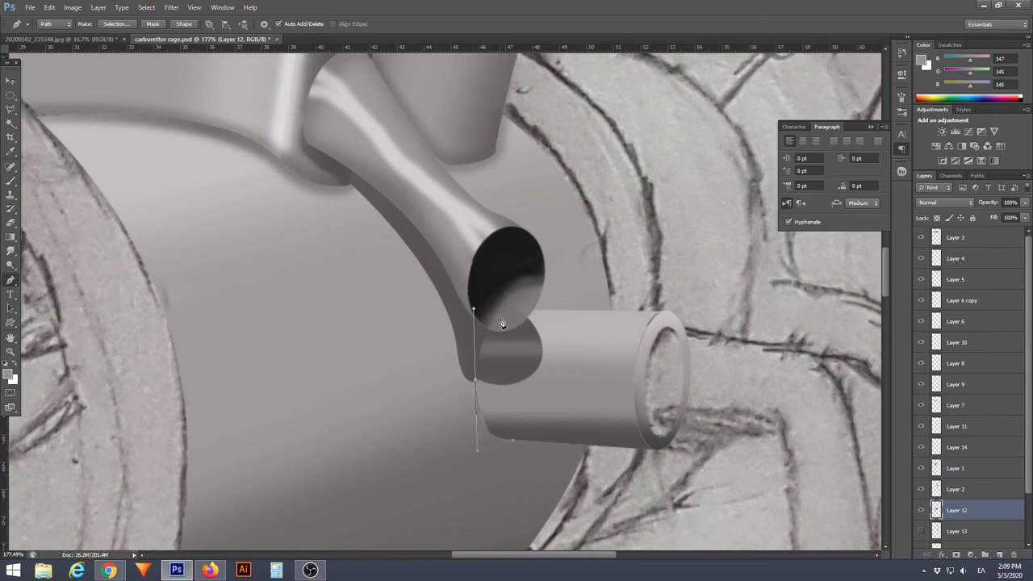
{"action": "left_click", "coordinate": [10, 373]}
{"action": "left_click", "coordinate": [242, 359]}
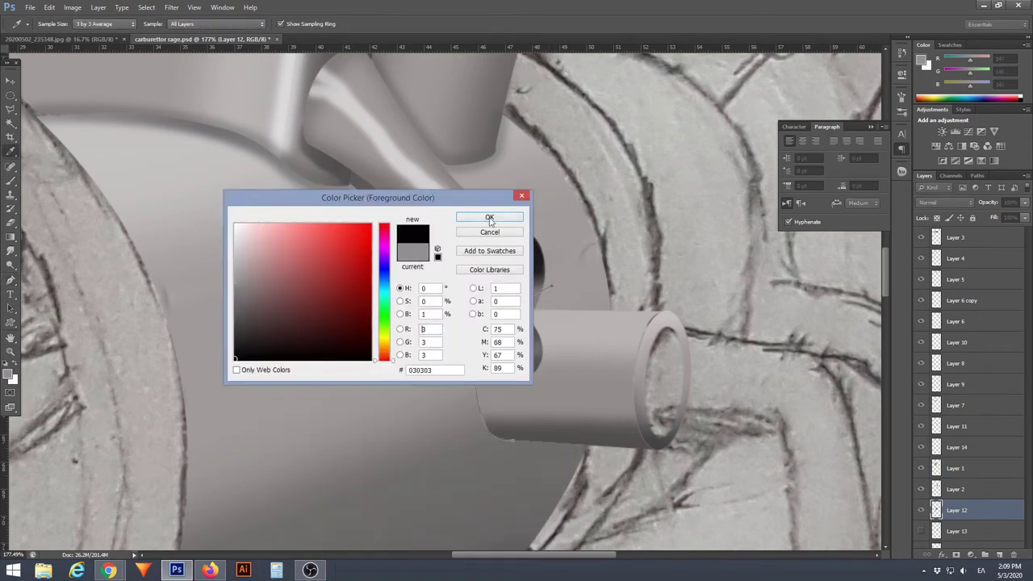
{"action": "key", "text": "Return"}
{"action": "key", "text": "b"}
{"action": "right_click", "coordinate": [477, 377]}
{"action": "key", "text": "Return"}
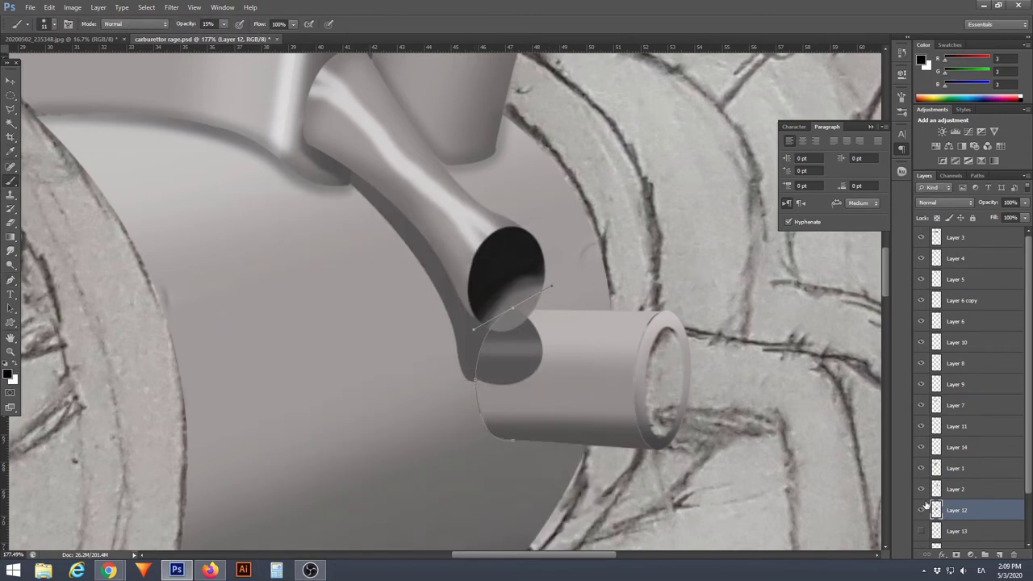
{"action": "right_click", "coordinate": [507, 370]}
{"action": "key", "text": "Escape"}
Select the side pipe's Layer 14 and trace a Pen curve along the pipe's base
{"action": "left_click", "coordinate": [497, 461], "text": "ctrl"}
{"action": "key", "text": "p"}
{"action": "scroll", "coordinate": [498, 393], "scroll_direction": "down", "scroll_amount": 2}
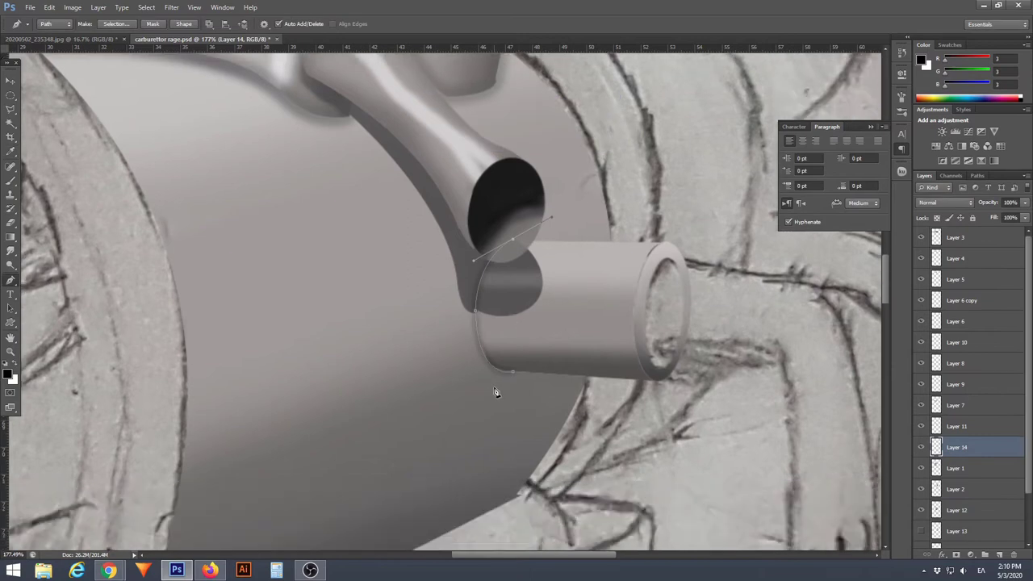
{"action": "right_click", "coordinate": [465, 378]}
{"action": "scroll", "coordinate": [524, 357], "scroll_direction": "down", "scroll_amount": 8}
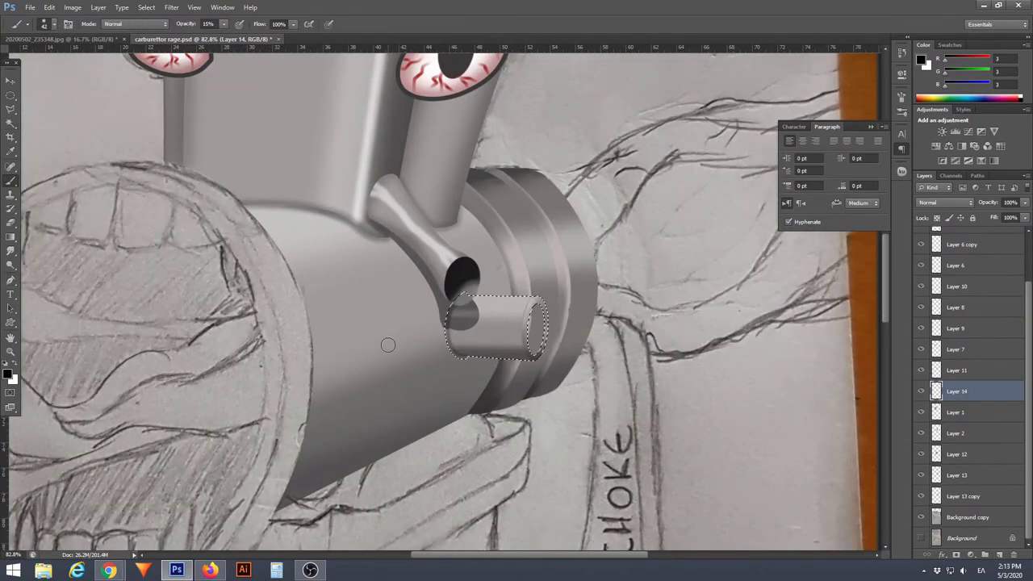
Stroke the side pipe's outline and rim path with the soft brush
{"action": "scroll", "coordinate": [521, 303], "scroll_direction": "up", "scroll_amount": 2}
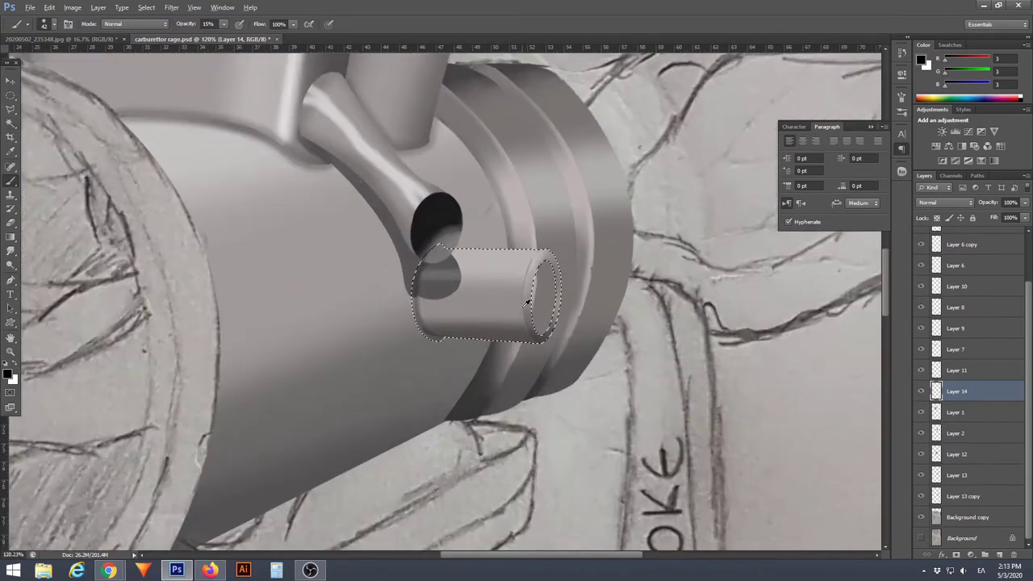
{"action": "scroll", "coordinate": [525, 302], "scroll_direction": "up", "scroll_amount": 1}
{"action": "key", "text": "p"}
{"action": "key", "text": "b"}
{"action": "right_click", "coordinate": [414, 325]}
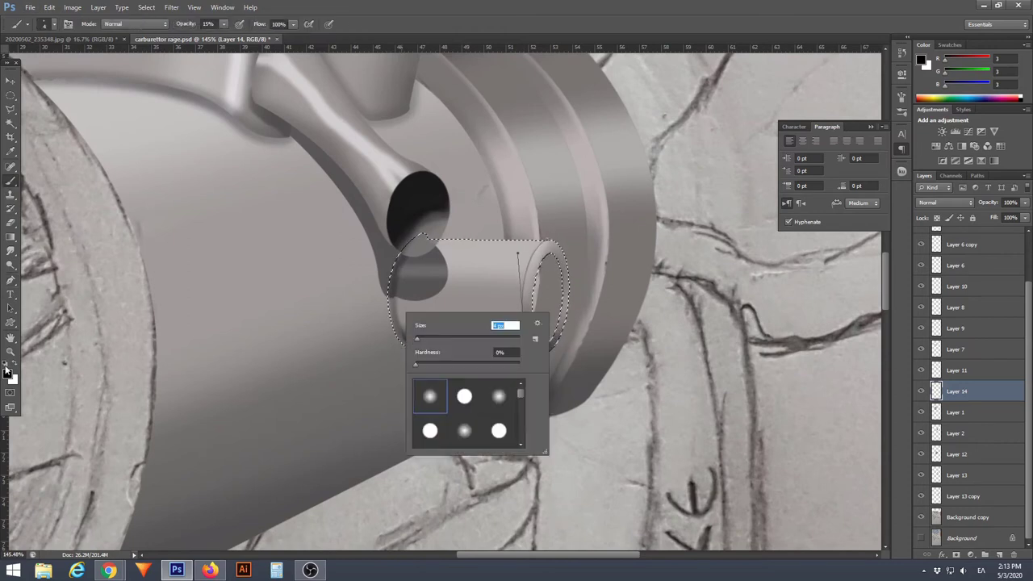
{"action": "key", "text": "Escape"}
{"action": "key", "text": "p"}
{"action": "right_click", "coordinate": [347, 287]}
{"action": "left_click", "coordinate": [456, 365]}
{"action": "key", "text": "Return"}
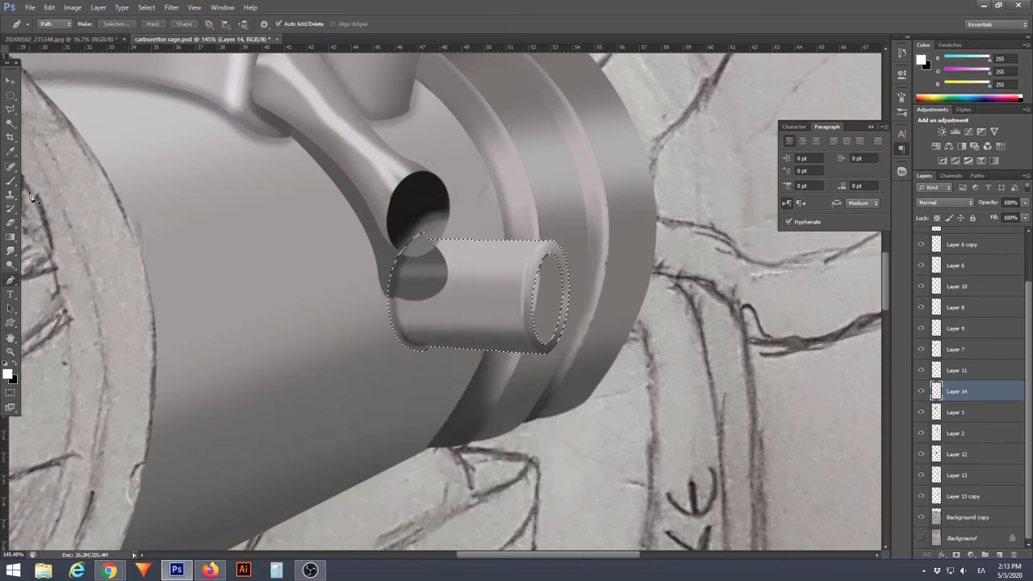
Paint a faint highlight along the left edge of the pipe rim
{"action": "key", "text": "b"}
{"action": "right_click", "coordinate": [536, 326]}
{"action": "key", "text": "Escape"}
{"action": "left_click_drag", "start_coordinate": [534, 267], "coordinate": [524, 323]}
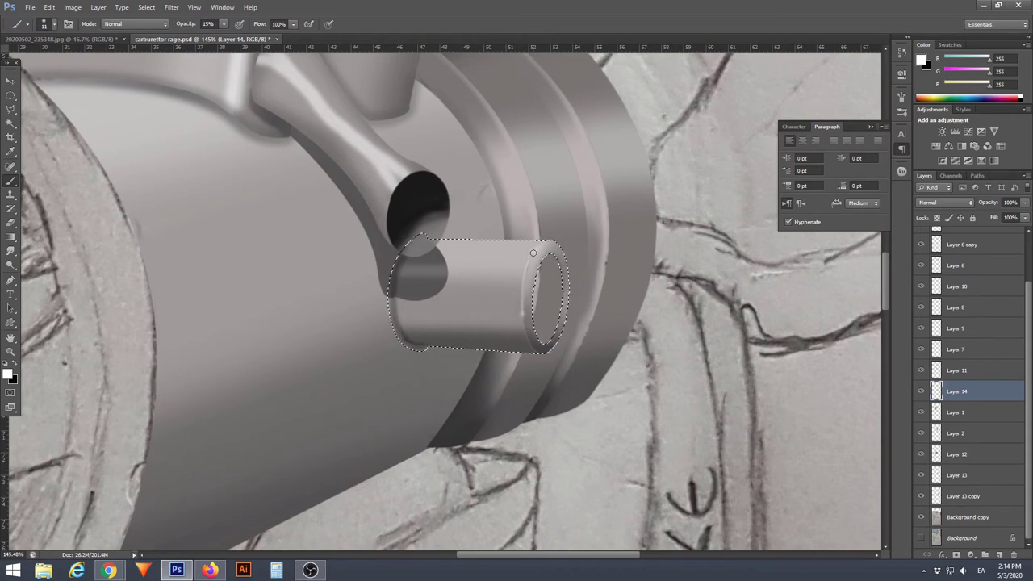
Review the pipe path's options and the current brush size
{"action": "key", "text": "p"}
{"action": "scroll", "coordinate": [537, 363], "scroll_direction": "up", "scroll_amount": 4}
{"action": "right_click", "coordinate": [473, 288]}
{"action": "key", "text": "Escape"}
{"action": "key", "text": "b"}
{"action": "right_click", "coordinate": [502, 276]}
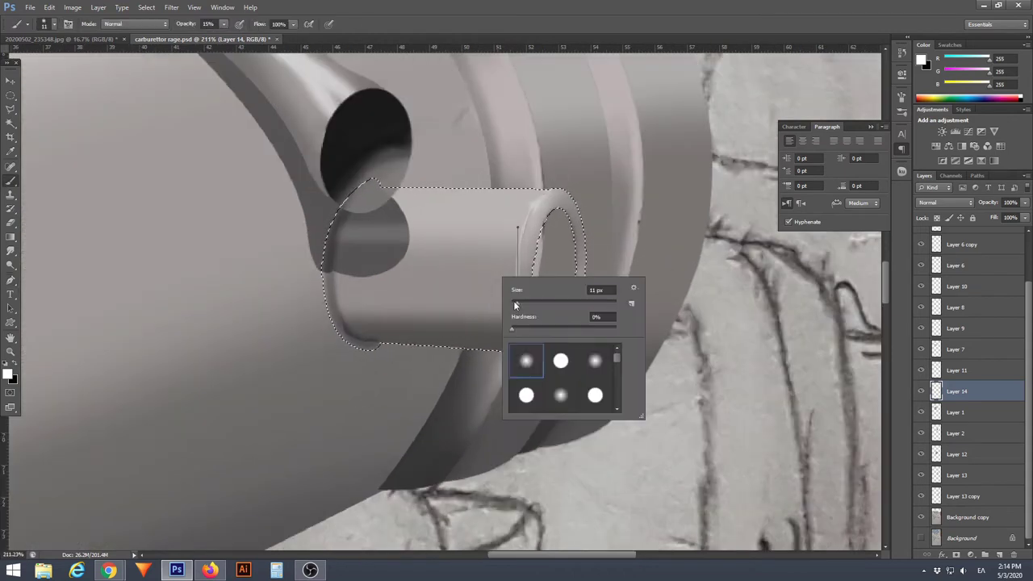
{"action": "key", "text": "Escape"}
Swap the paint colour back to black and review the brush tool variants and settings
{"action": "key", "text": "p"}
{"action": "right_click", "coordinate": [158, 306]}
{"action": "key", "text": "Escape"}
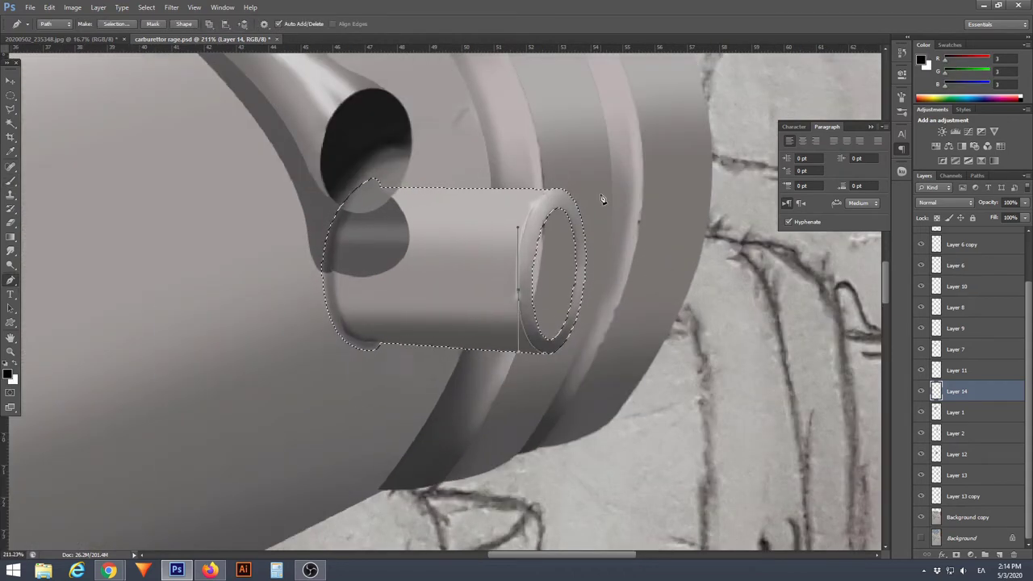
{"action": "key", "text": "x"}
{"action": "scroll", "coordinate": [582, 231], "scroll_direction": "down", "scroll_amount": 5}
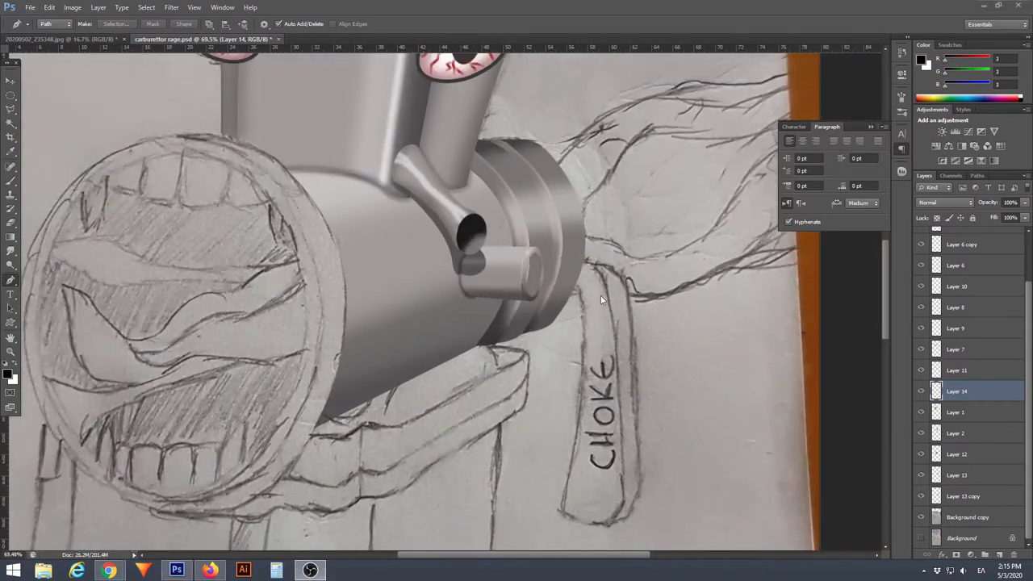
{"action": "right_click", "coordinate": [10, 179]}
{"action": "right_click", "coordinate": [493, 272]}
{"action": "scroll", "coordinate": [492, 272], "scroll_direction": "up", "scroll_amount": 5}
Magic-wand select the side pipe and darken its top with a 15% brush
{"action": "key", "text": "w"}
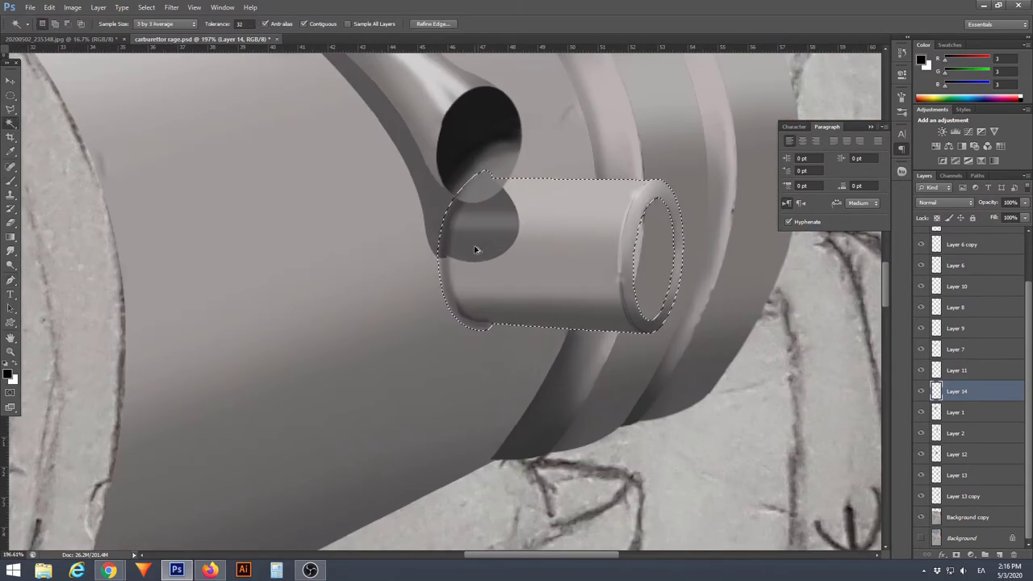
{"action": "left_click", "coordinate": [483, 247], "text": "shift"}
{"action": "key", "text": "b"}
{"action": "right_click", "coordinate": [517, 230]}
{"action": "mouse_move", "coordinate": [476, 202]}
{"action": "left_mouse_down"}
{"action": "mouse_move", "coordinate": [484, 250]}
{"action": "mouse_move", "coordinate": [500, 258]}
{"action": "left_mouse_up"}
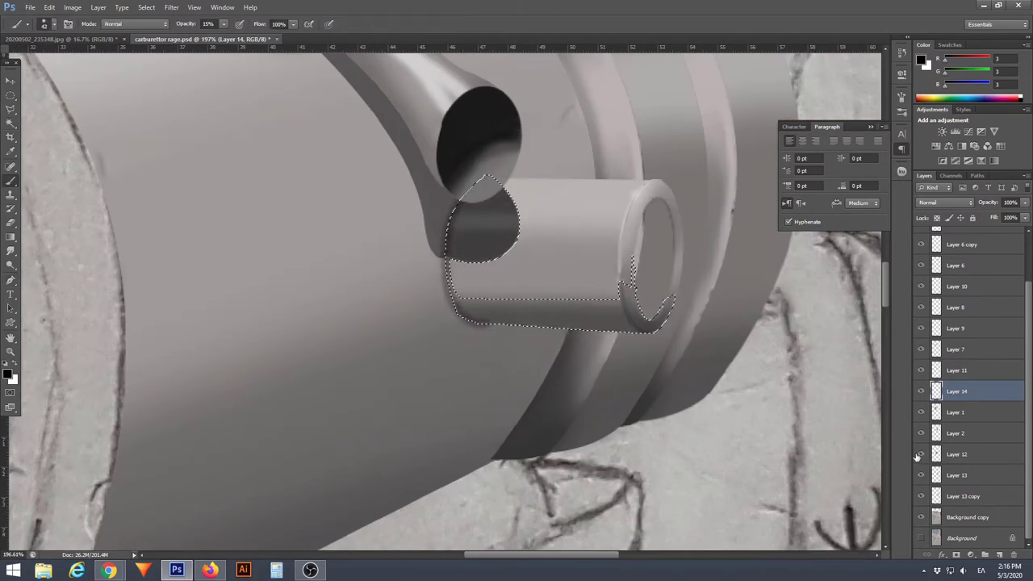
Deselect, briefly hide Layer 13 copy to check the sketch, then pick Layer 14
{"action": "left_click", "coordinate": [957, 454]}
{"action": "key", "text": "ctrl+d"}
{"action": "scroll", "coordinate": [429, 215], "scroll_direction": "up", "scroll_amount": 4}
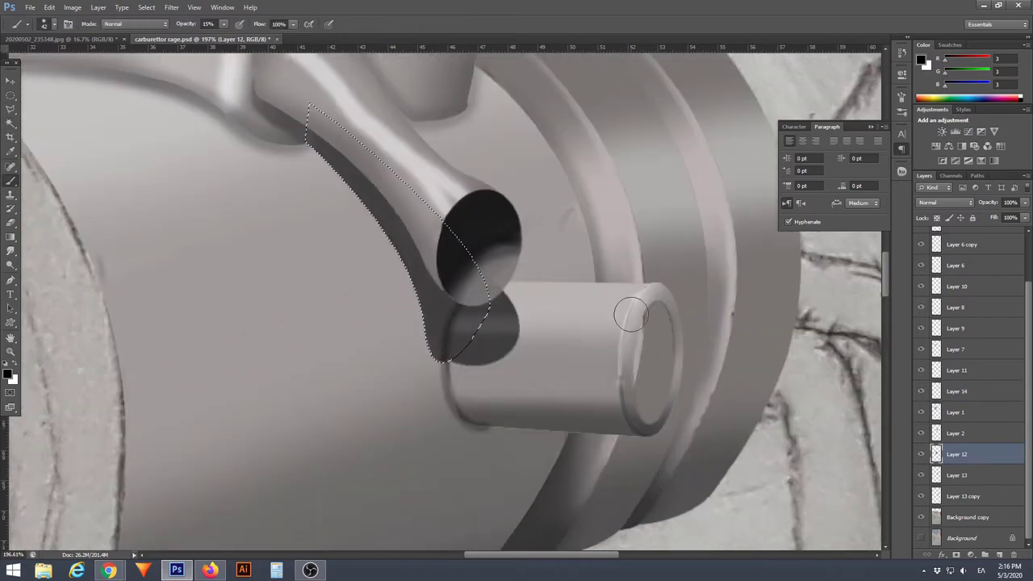
{"action": "left_click", "coordinate": [963, 496]}
{"action": "left_click", "coordinate": [921, 496]}
{"action": "left_click", "coordinate": [921, 496]}
{"action": "left_click", "coordinate": [957, 391]}
Reselect the side pipe and stroke the highlight path with a white brush
{"action": "key", "text": "ctrl+shift+d"}
{"action": "key", "text": "p"}
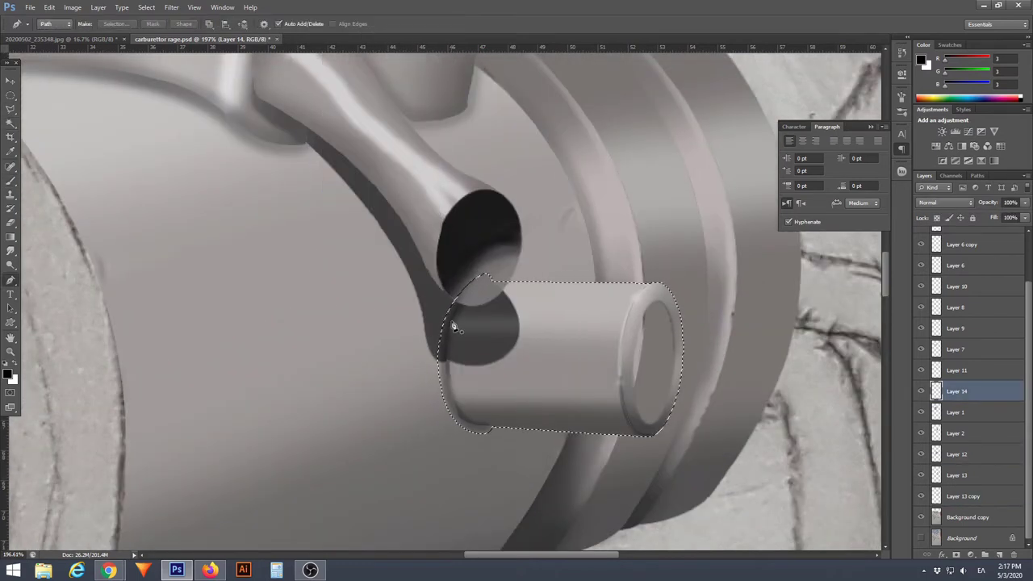
{"action": "key", "text": "b"}
{"action": "right_click", "coordinate": [520, 326]}
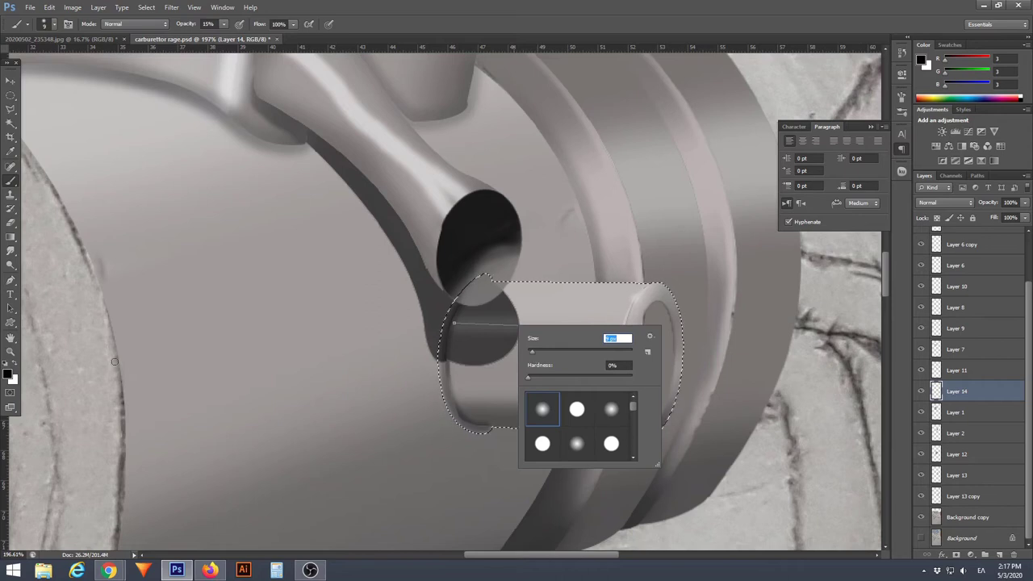
{"action": "key", "text": "Escape"}
{"action": "key", "text": "x"}
{"action": "key", "text": "p"}
{"action": "right_click", "coordinate": [281, 136]}
{"action": "left_click", "coordinate": [322, 258]}
{"action": "left_click", "coordinate": [588, 190]}
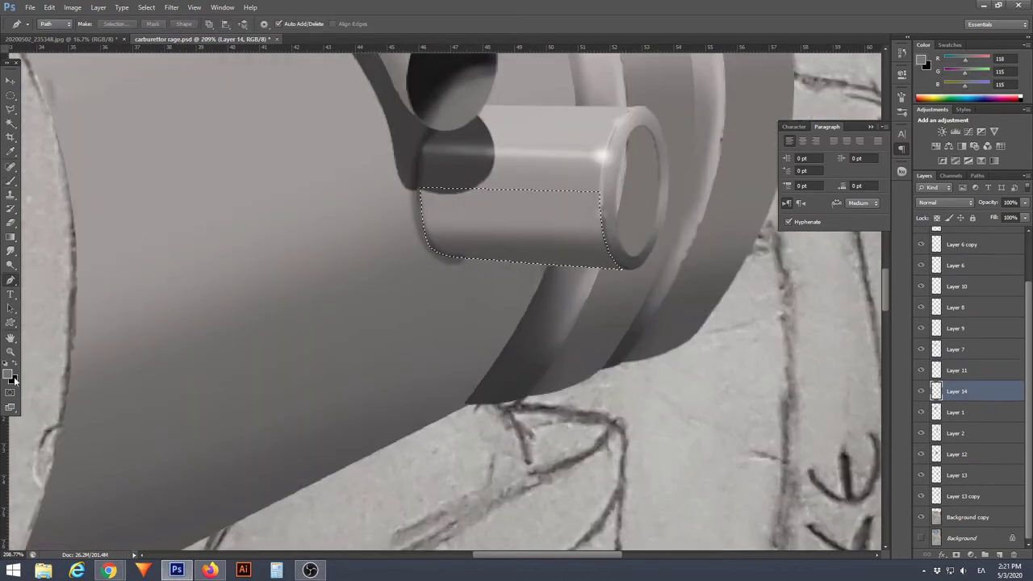
Darken the side pipe's lower band with a near-black brush stroke
{"action": "key", "text": "b"}
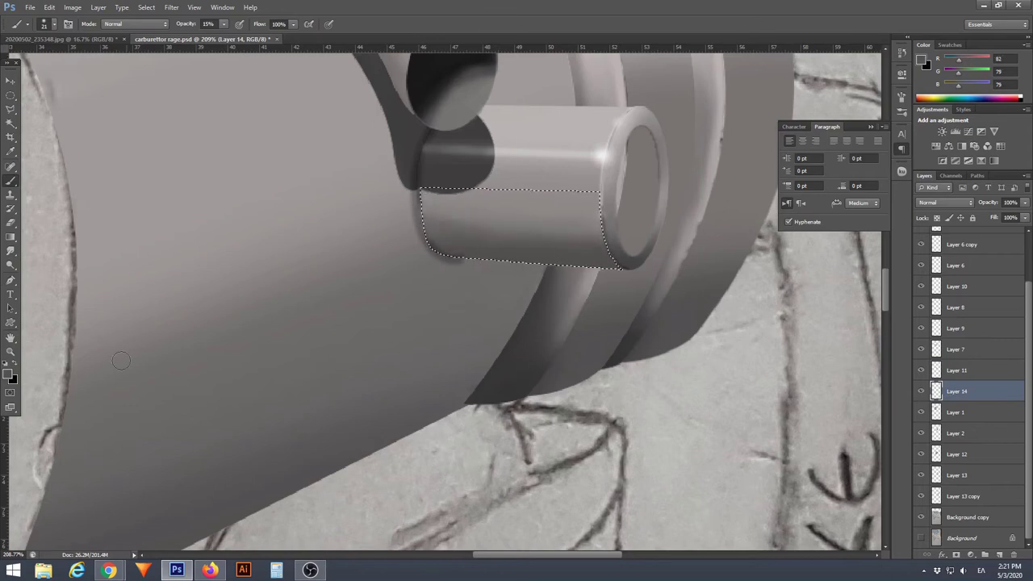
{"action": "key", "text": "d"}
{"action": "left_click_drag", "start_coordinate": [428, 242], "coordinate": [618, 259]}
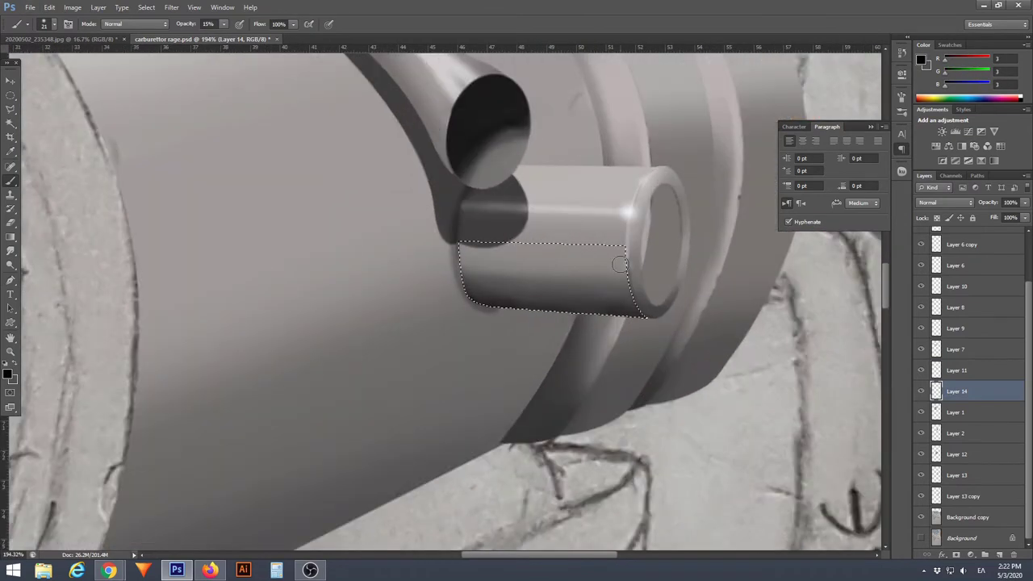
Enlarge the brush to 57 px, add a new empty layer, and hide Layer 13
{"action": "right_click", "coordinate": [635, 279]}
{"action": "key", "text": "Escape"}
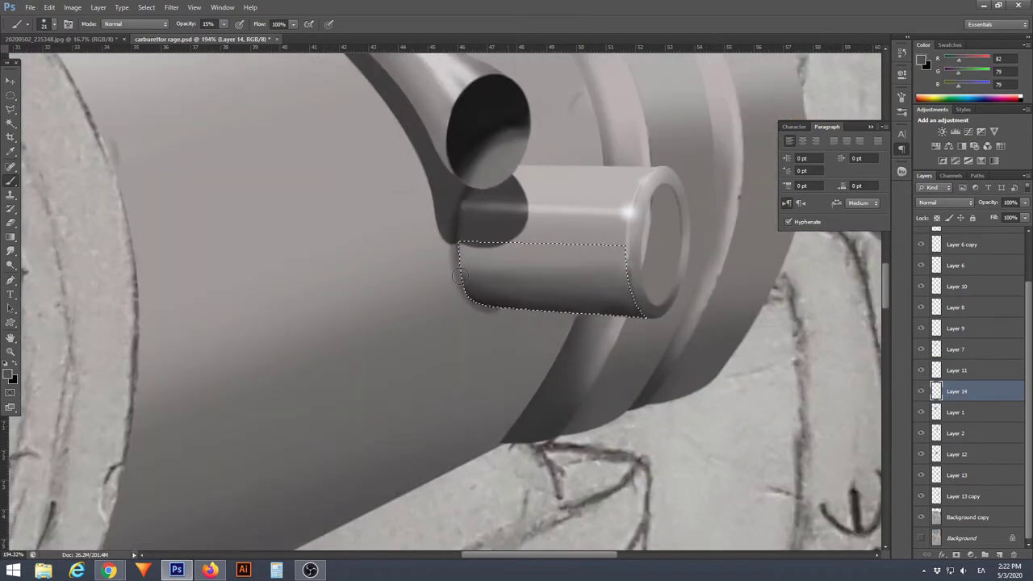
{"action": "right_click", "coordinate": [657, 310]}
{"action": "key", "text": "Escape"}
{"action": "scroll", "coordinate": [659, 396], "scroll_direction": "down", "scroll_amount": 5}
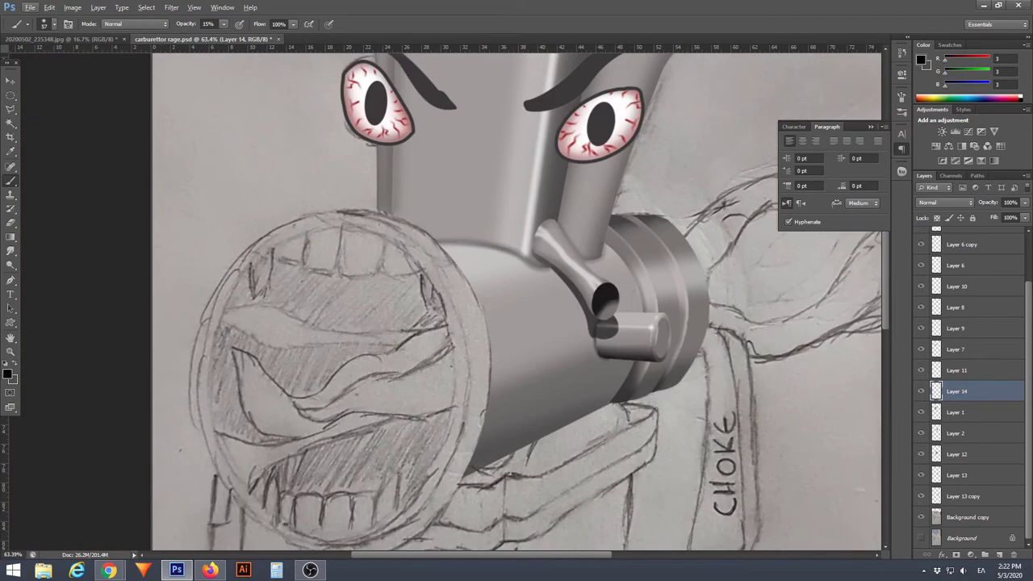
{"action": "key", "text": "ctrl+shift+alt+n"}
{"action": "left_click", "coordinate": [920, 474]}
Hide Layer 13 copy and trace the choke lever outline with the Pen tool
{"action": "left_click", "coordinate": [921, 412]}
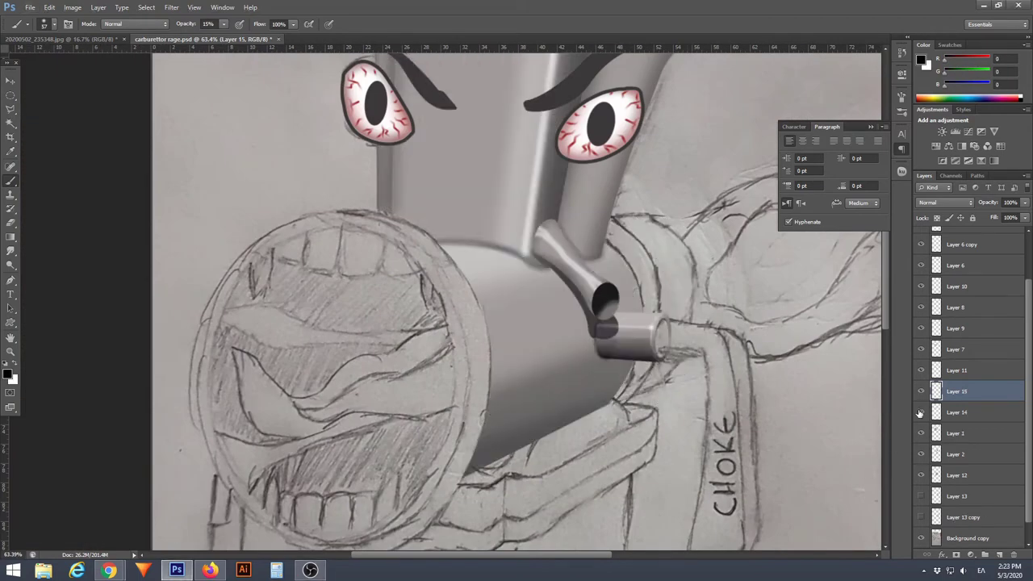
{"action": "scroll", "coordinate": [715, 241], "scroll_direction": "up", "scroll_amount": 2}
{"action": "key", "text": "p"}
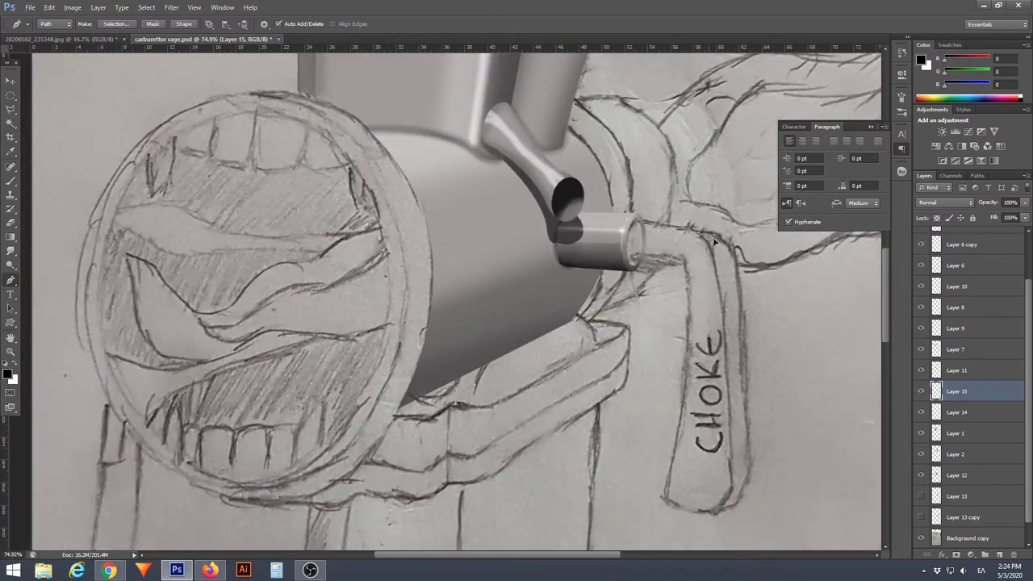
{"action": "left_click", "coordinate": [730, 484]}
{"action": "scroll", "coordinate": [727, 492], "scroll_direction": "down", "scroll_amount": 3}
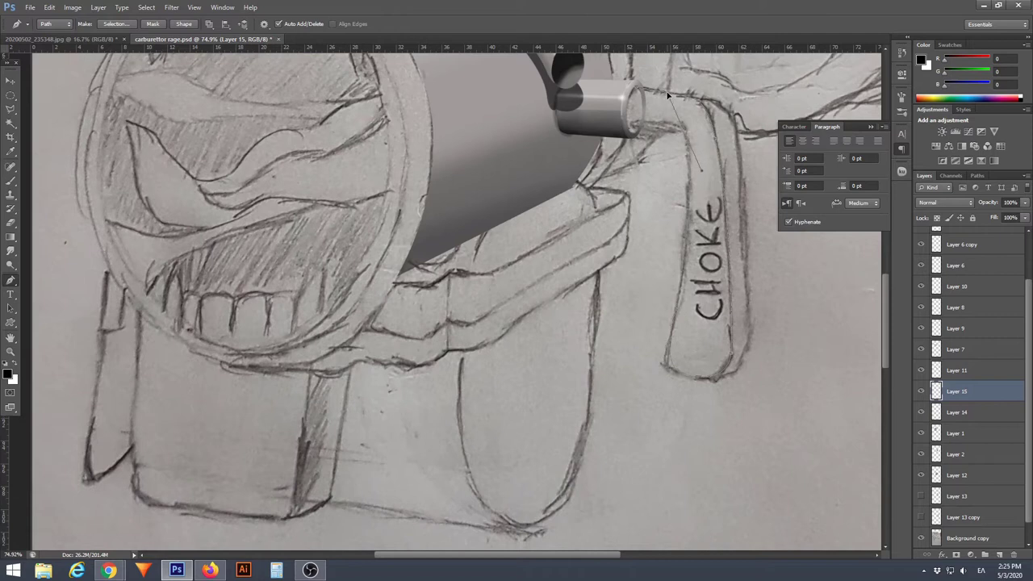
{"action": "scroll", "coordinate": [635, 137], "scroll_direction": "up", "scroll_amount": 2}
{"action": "scroll", "coordinate": [624, 185], "scroll_direction": "down", "scroll_amount": 3}
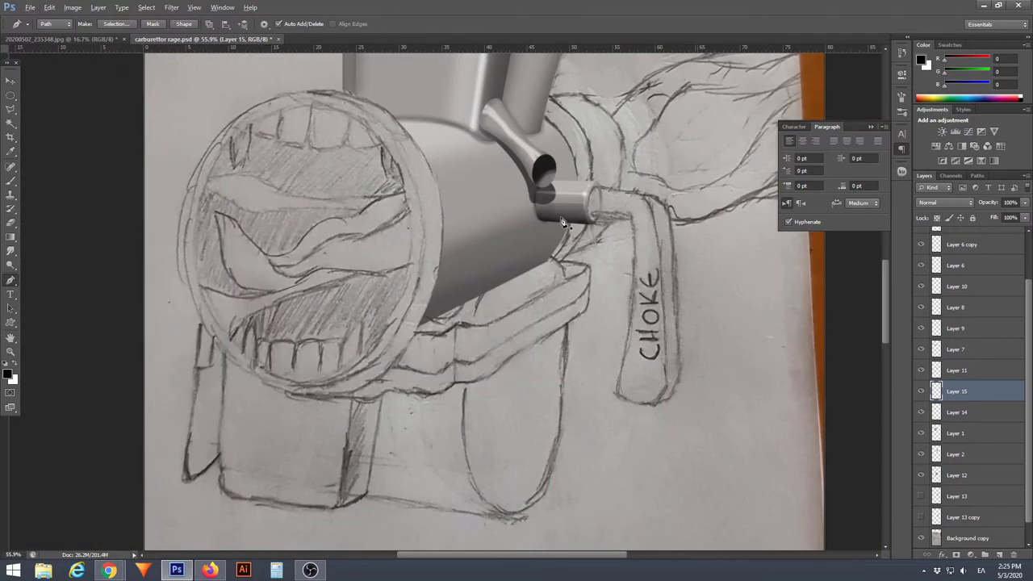
Fill the lever path with orange #f4a22c and move Layer 16 below Layer 15
{"action": "left_click", "coordinate": [8, 373]}
{"action": "left_click_drag", "start_coordinate": [384, 336], "coordinate": [385, 347]}
{"action": "left_click", "coordinate": [347, 229]}
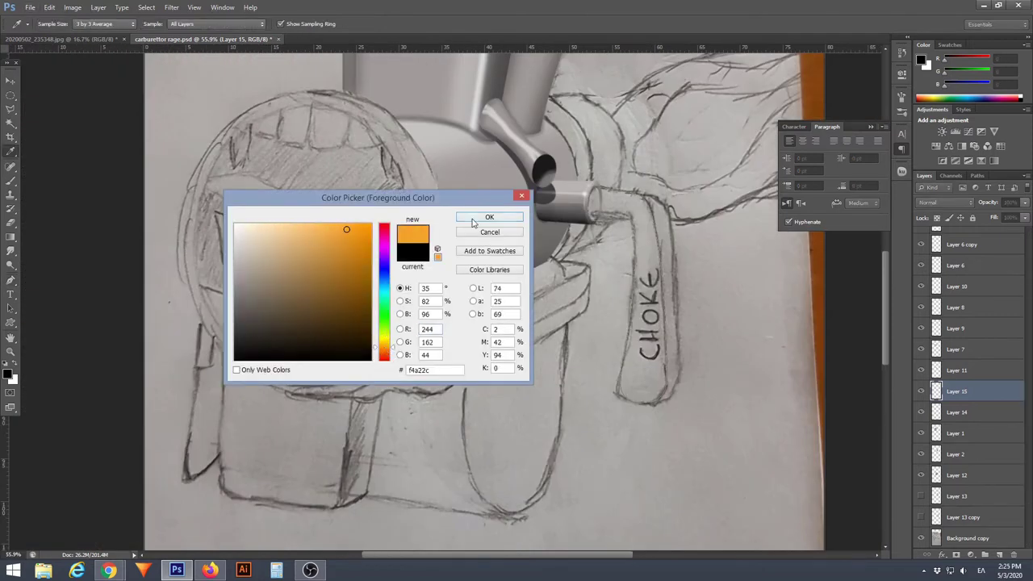
{"action": "left_click", "coordinate": [489, 217]}
{"action": "left_click", "coordinate": [592, 205]}
{"action": "key", "text": "alt+BackSpace"}
{"action": "scroll", "coordinate": [617, 484], "scroll_direction": "up", "scroll_amount": 2}
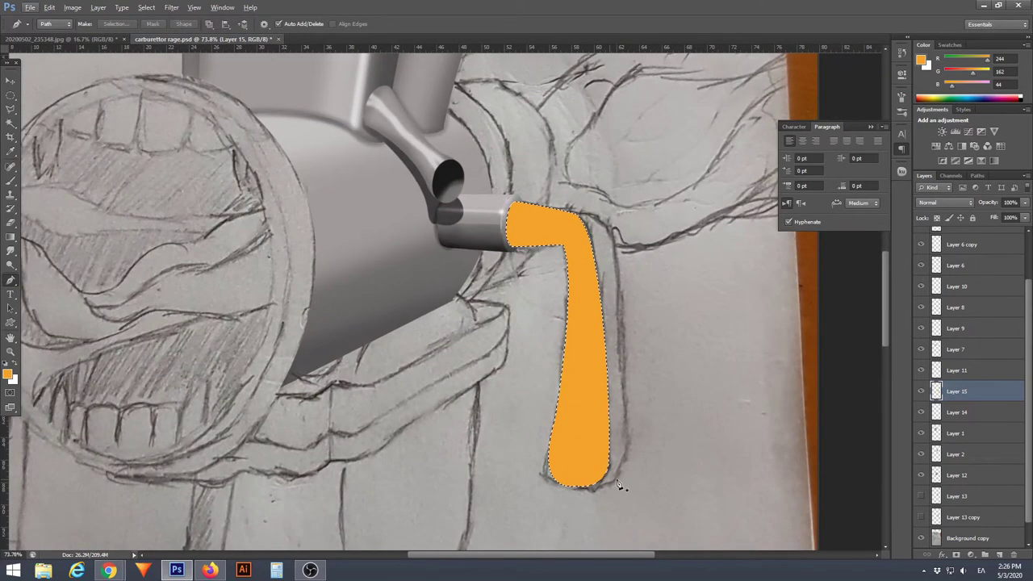
{"action": "left_click_drag", "start_coordinate": [978, 393], "coordinate": [978, 416]}
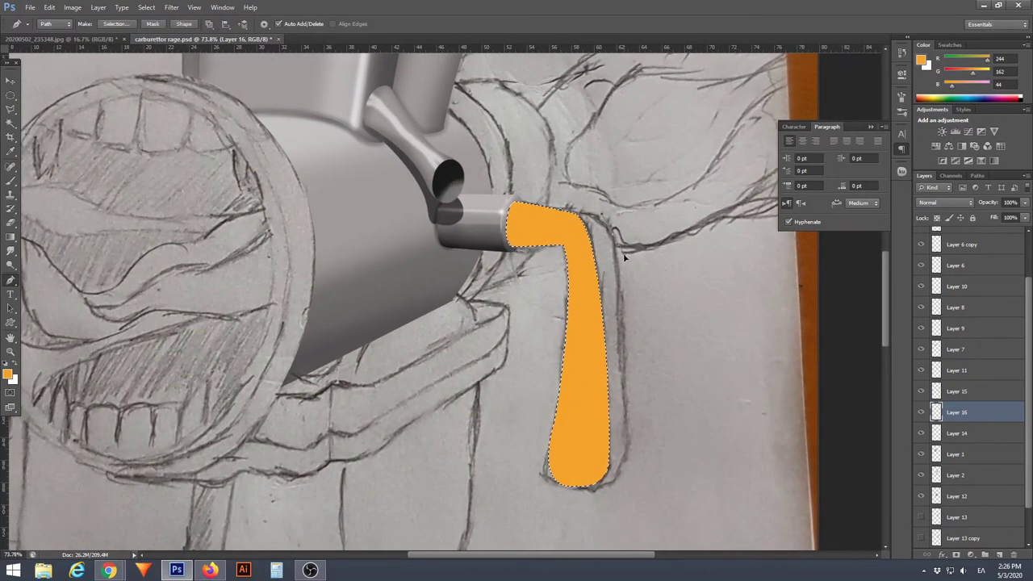
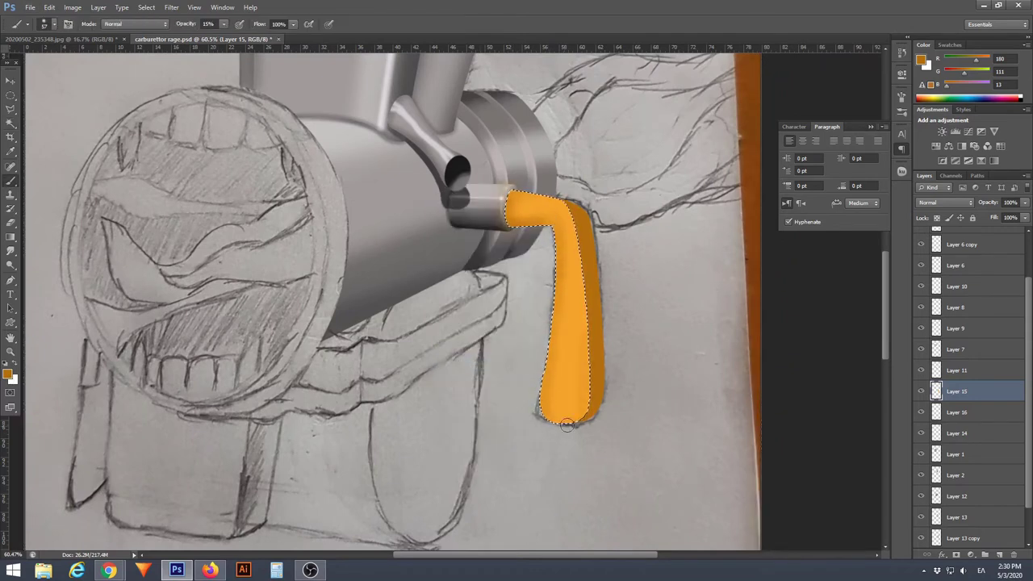
Paint a faint light-orange and white highlight down the orange handle
{"action": "left_click", "coordinate": [8, 373]}
{"action": "left_click", "coordinate": [490, 215]}
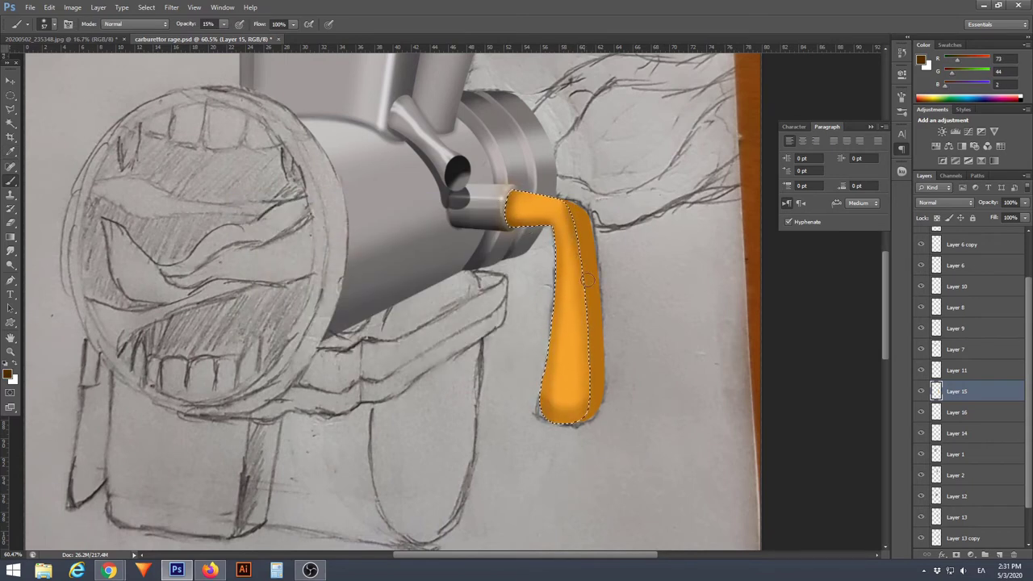
{"action": "left_click", "coordinate": [8, 373]}
{"action": "left_click", "coordinate": [554, 202]}
{"action": "key", "text": "Return"}
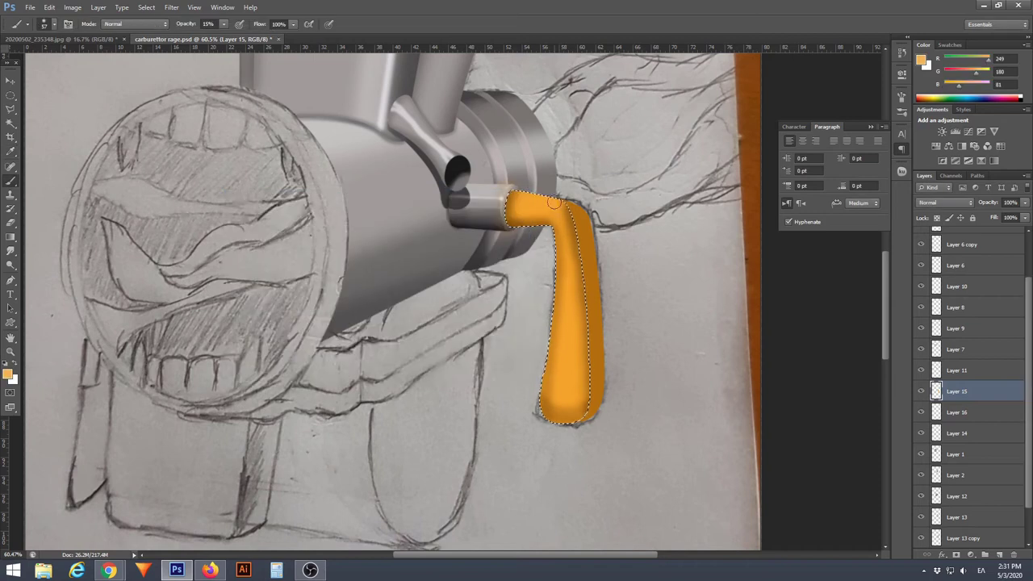
{"action": "key", "text": "x"}
{"action": "left_click_drag", "start_coordinate": [568, 293], "coordinate": [567, 391]}
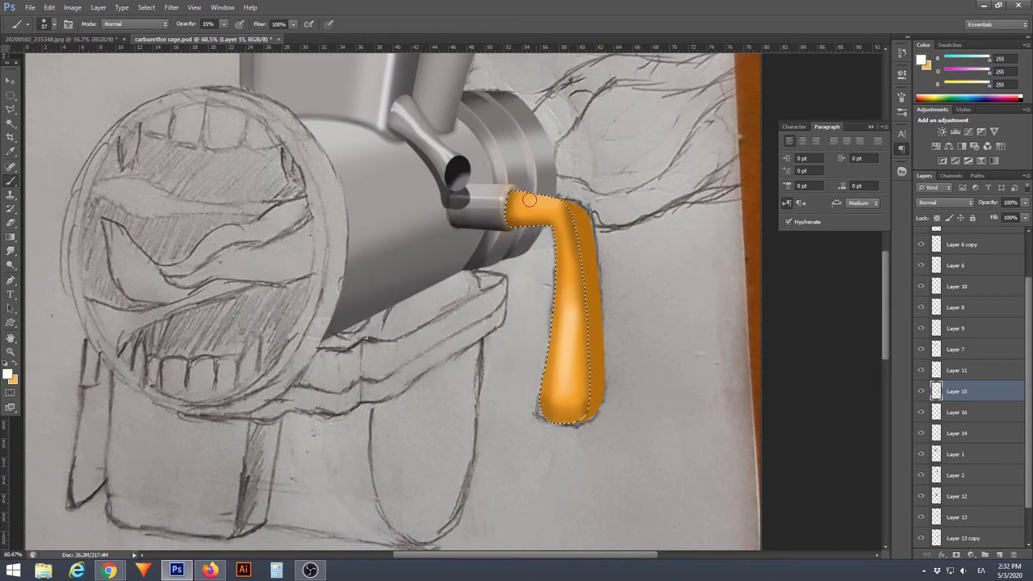
Brush dark brown shading along the handle's edges, then reset colours to default
{"action": "key", "text": "x"}
{"action": "left_click", "coordinate": [7, 373]}
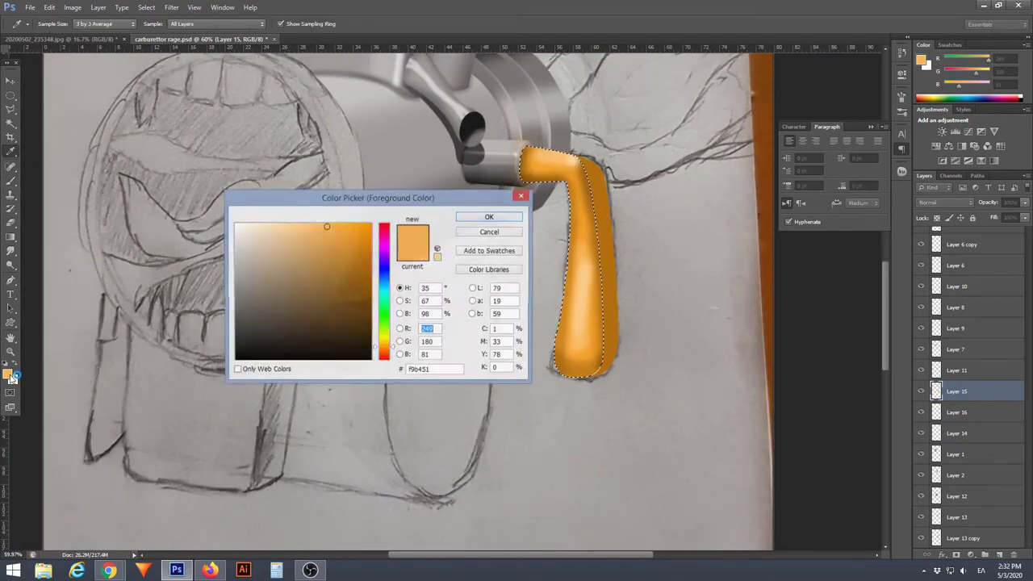
{"action": "left_click", "coordinate": [361, 327]}
{"action": "key", "text": "Return"}
{"action": "scroll", "coordinate": [517, 243], "scroll_direction": "up", "scroll_amount": 3}
{"action": "scroll", "coordinate": [549, 234], "scroll_direction": "down", "scroll_amount": 5}
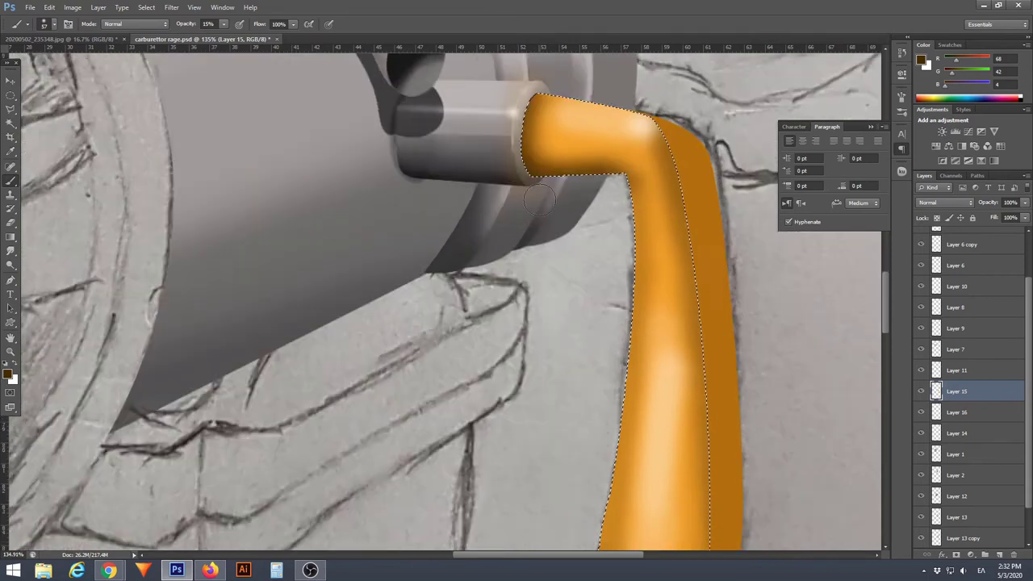
{"action": "left_click_drag", "start_coordinate": [626, 213], "coordinate": [604, 485]}
{"action": "left_click_drag", "start_coordinate": [702, 161], "coordinate": [705, 314]}
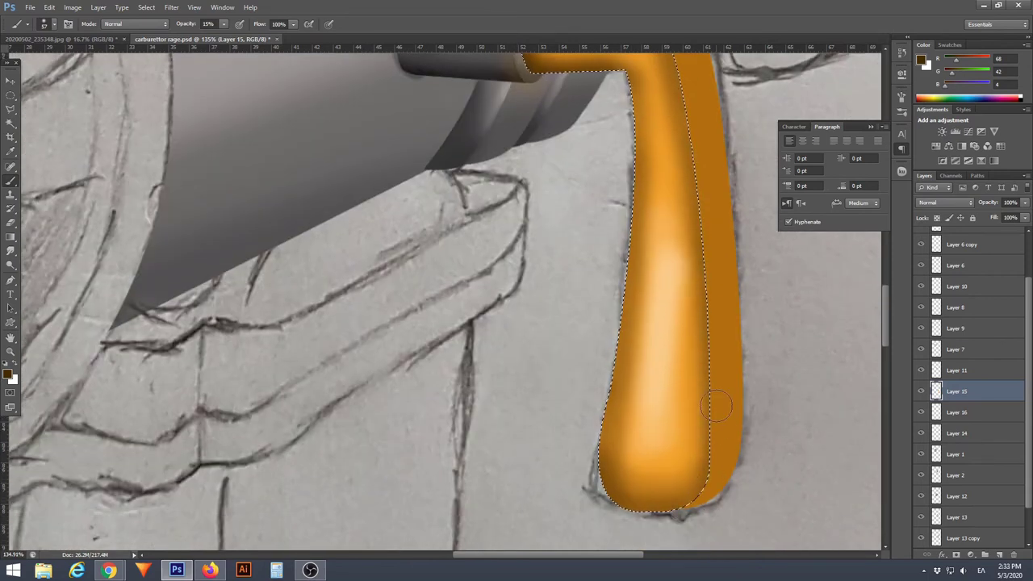
{"action": "scroll", "coordinate": [698, 420], "scroll_direction": "down", "scroll_amount": 3}
{"action": "scroll", "coordinate": [680, 468], "scroll_direction": "up", "scroll_amount": 4}
{"action": "scroll", "coordinate": [680, 469], "scroll_direction": "up", "scroll_amount": 3}
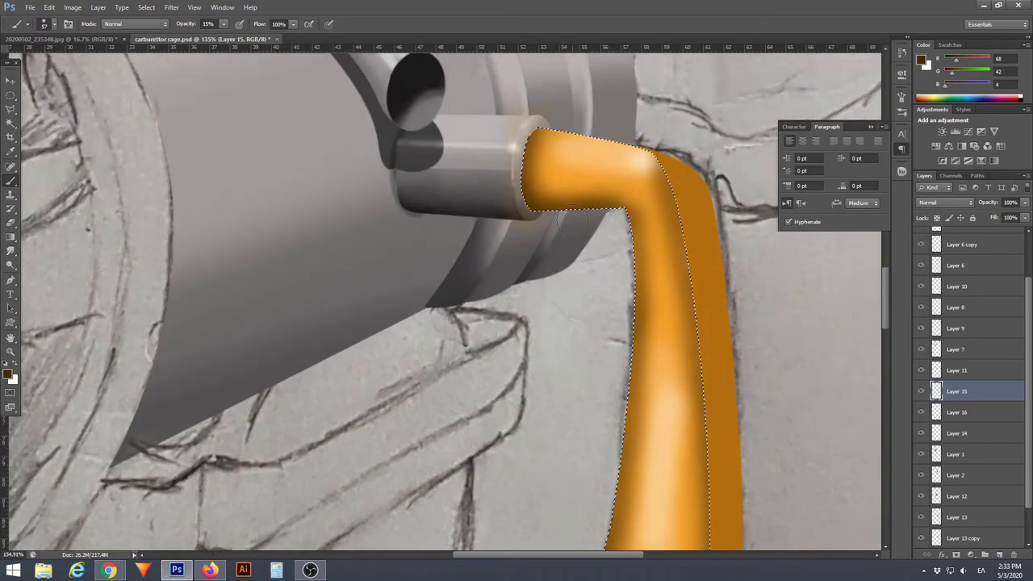
{"action": "left_click", "coordinate": [6, 365]}
{"action": "scroll", "coordinate": [506, 162], "scroll_direction": "down", "scroll_amount": 3}
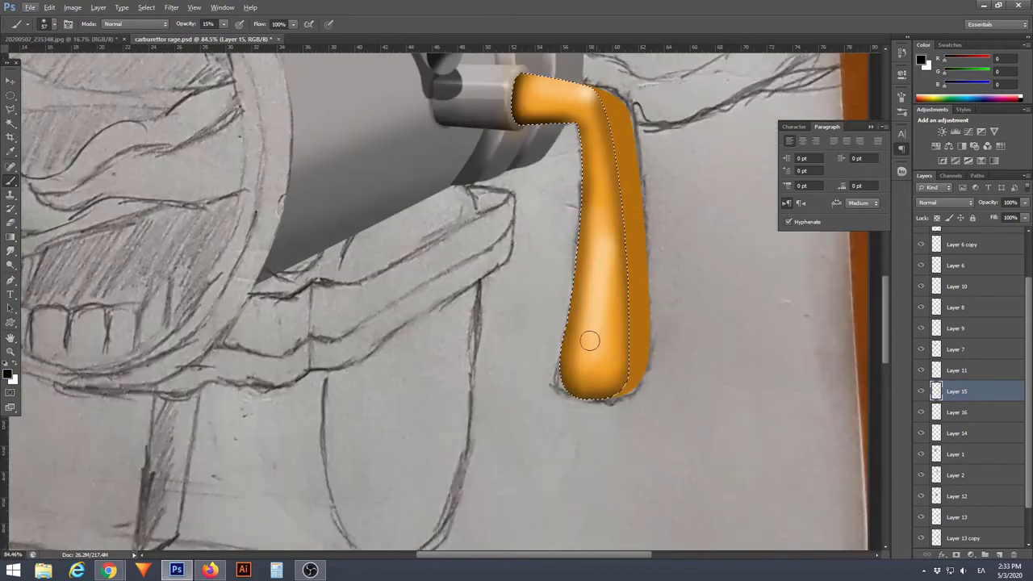
On Layer 16, draw a curved Pen path outlining the handle's right-hand strip
{"action": "scroll", "coordinate": [566, 187], "scroll_direction": "down", "scroll_amount": 3}
{"action": "scroll", "coordinate": [566, 187], "scroll_direction": "up", "scroll_amount": 3}
{"action": "left_click", "coordinate": [956, 412]}
{"action": "key", "text": "p"}
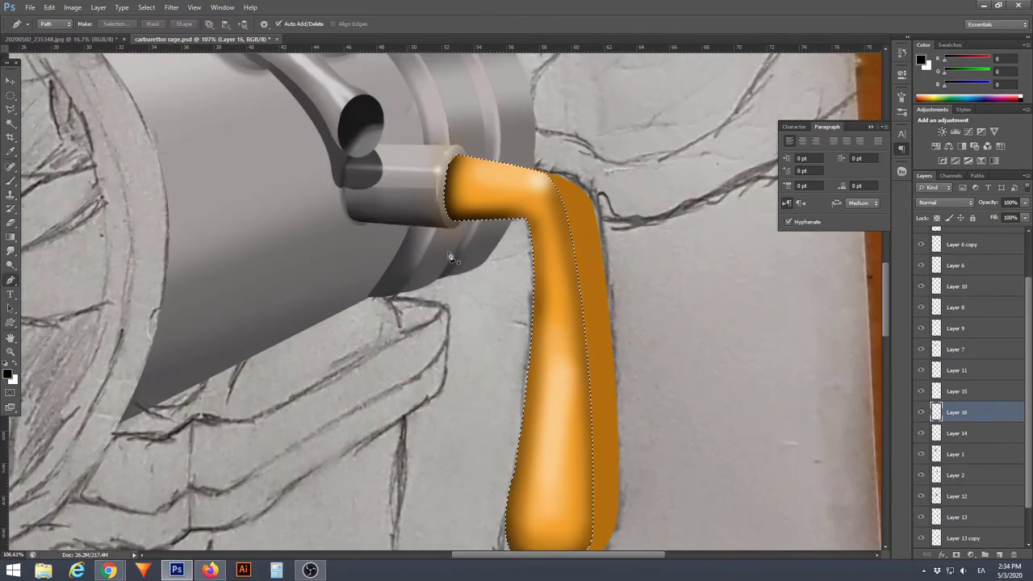
{"action": "scroll", "coordinate": [641, 391], "scroll_direction": "down", "scroll_amount": 3}
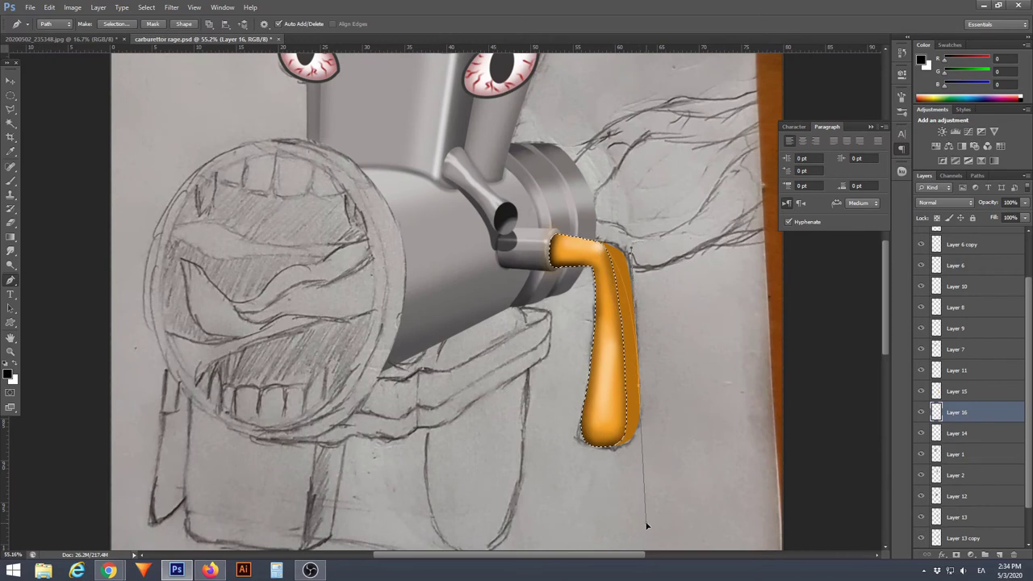
{"action": "scroll", "coordinate": [646, 525], "scroll_direction": "up", "scroll_amount": 2}
{"action": "left_click_drag", "start_coordinate": [605, 450], "coordinate": [656, 438]}
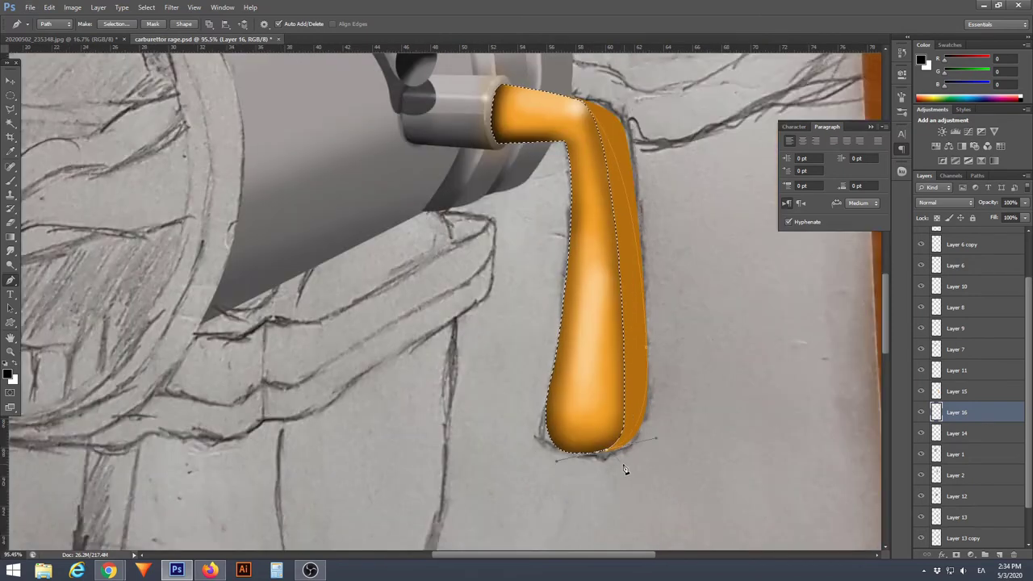
{"action": "scroll", "coordinate": [724, 355], "scroll_direction": "down", "scroll_amount": 3}
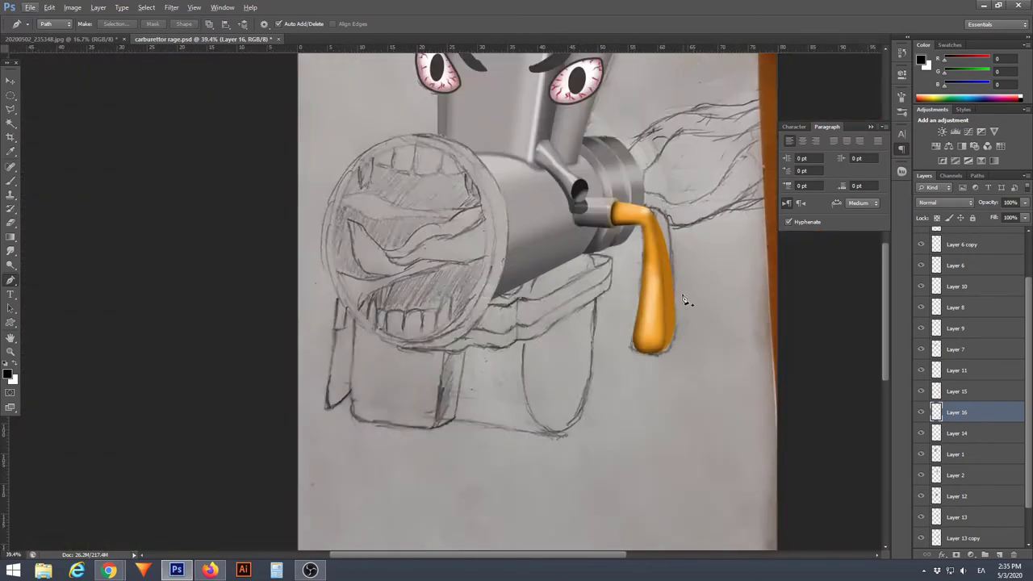
{"action": "scroll", "coordinate": [724, 355], "scroll_direction": "up", "scroll_amount": 2}
{"action": "scroll", "coordinate": [724, 355], "scroll_direction": "down", "scroll_amount": 1}
Load the strip path as a selection and darken the handle's right edge with the brush
{"action": "key", "text": "b"}
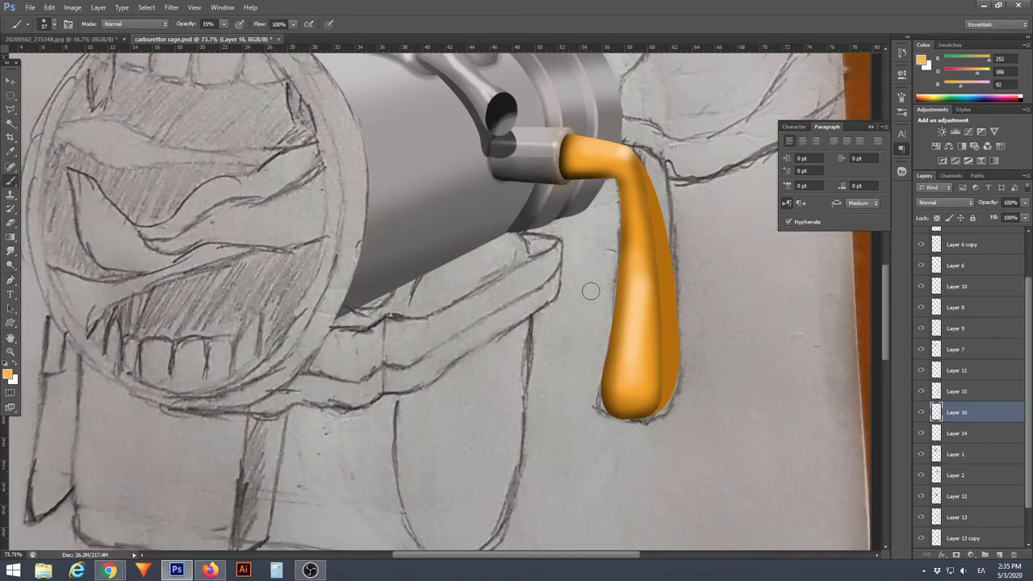
{"action": "left_click", "coordinate": [659, 355], "text": "alt"}
{"action": "key", "text": "ctrl+Return"}
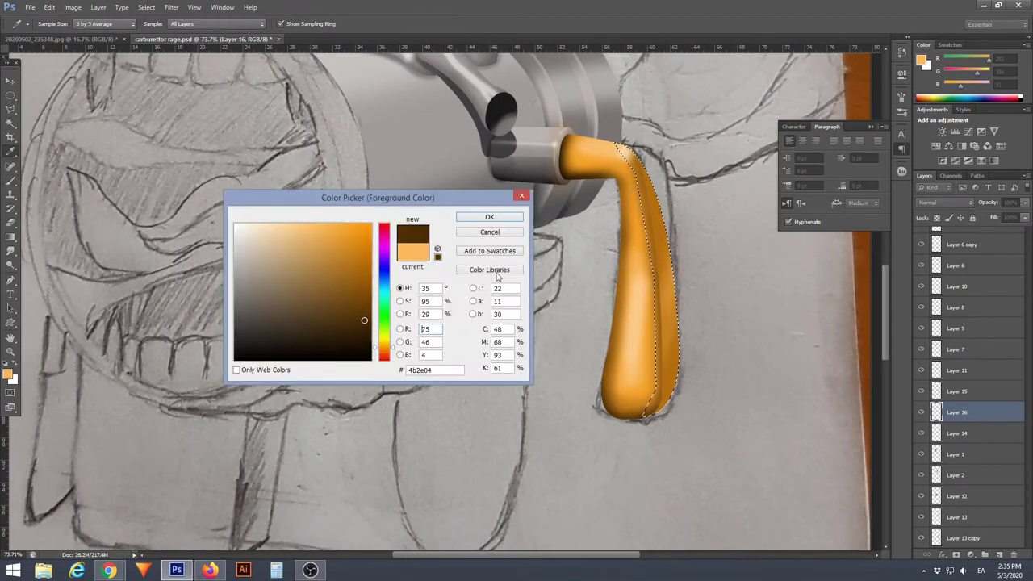
{"action": "left_click_drag", "start_coordinate": [669, 331], "coordinate": [689, 403]}
{"action": "scroll", "coordinate": [651, 426], "scroll_direction": "down", "scroll_amount": 3}
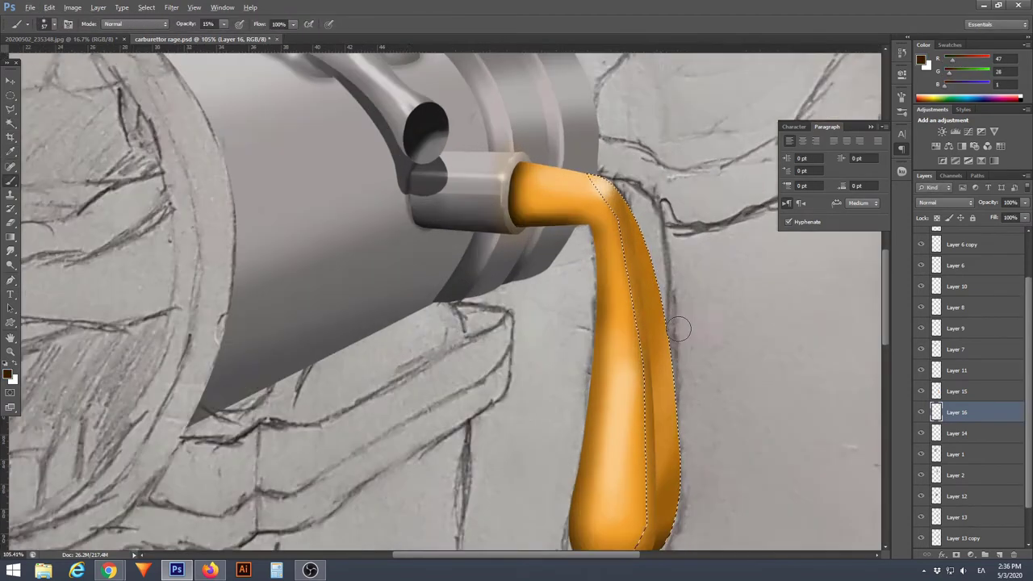
{"action": "key", "text": "ctrl+d"}
Pick dark brown for the handle, deselect, and set up a soft Eraser for stray paint
{"action": "left_click", "coordinate": [648, 305], "text": "alt"}
{"action": "scroll", "coordinate": [648, 305], "scroll_direction": "up", "scroll_amount": 3}
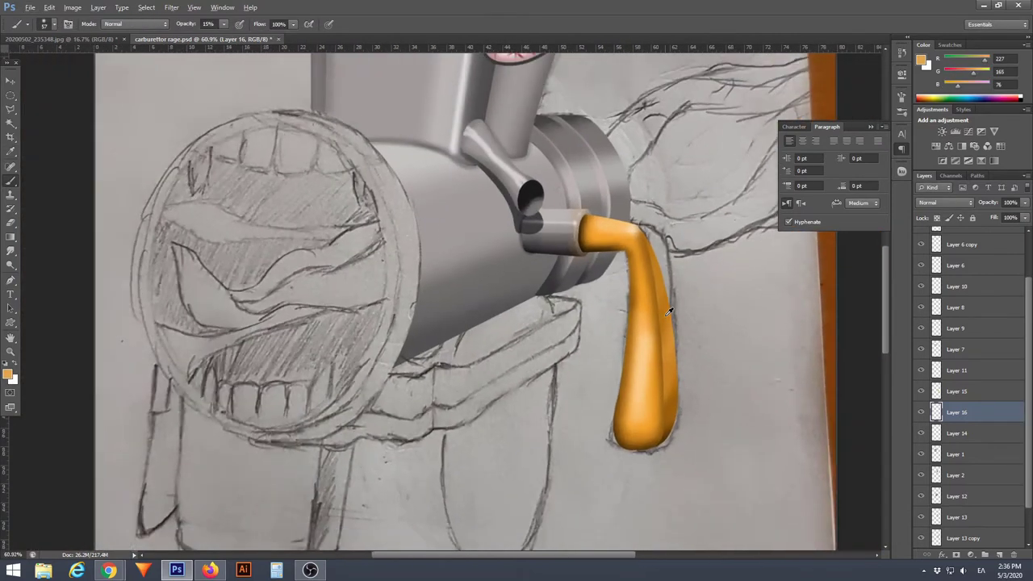
{"action": "right_click", "coordinate": [384, 227]}
{"action": "left_click", "coordinate": [668, 212], "text": "alt"}
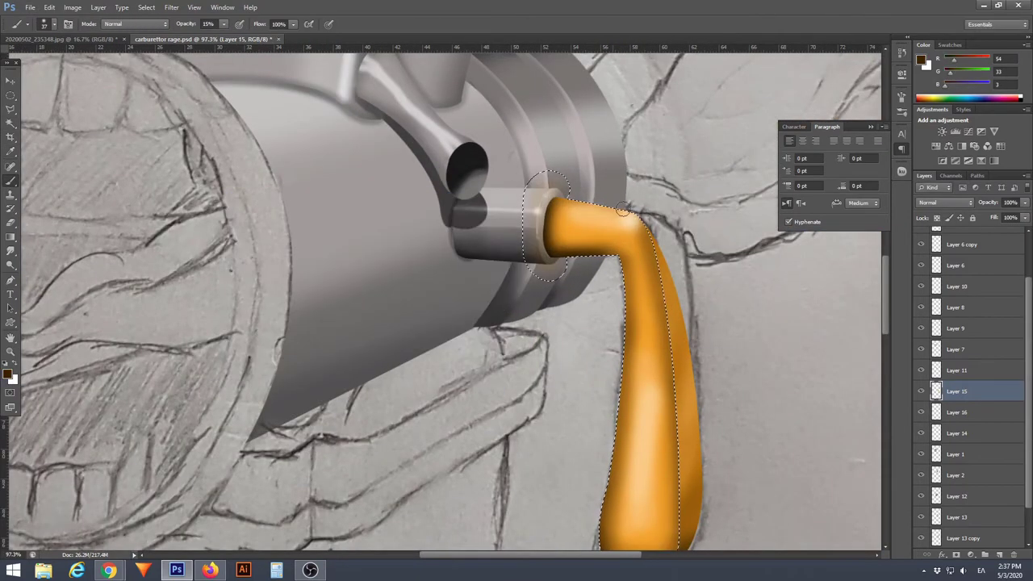
{"action": "key", "text": "ctrl+d"}
{"action": "key", "text": "e"}
{"action": "right_click", "coordinate": [609, 253]}
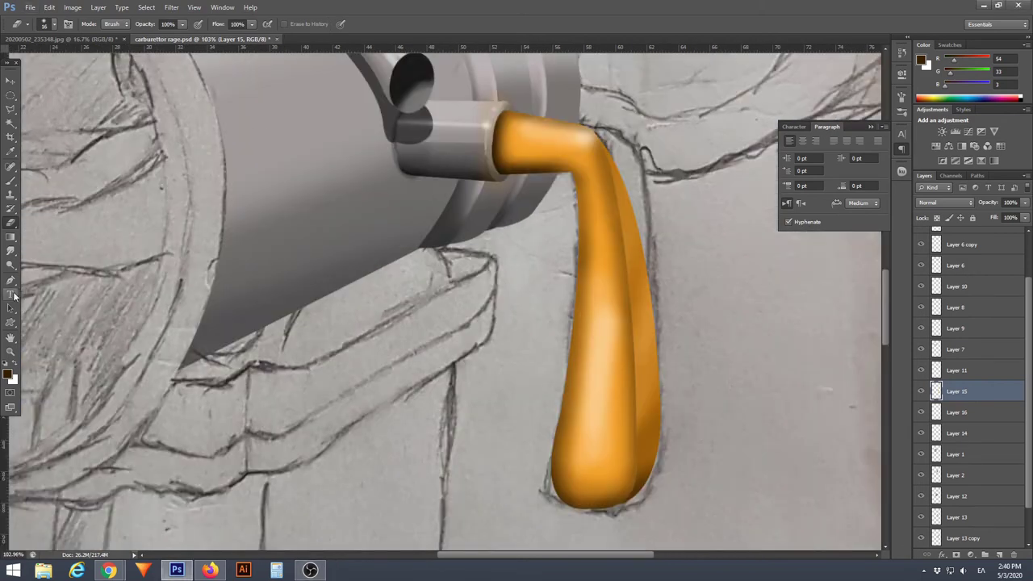
Type the label CHOKE and set its font to Orator Std
{"action": "type", "text": "OKE"}
{"action": "left_click", "coordinate": [115, 24]}
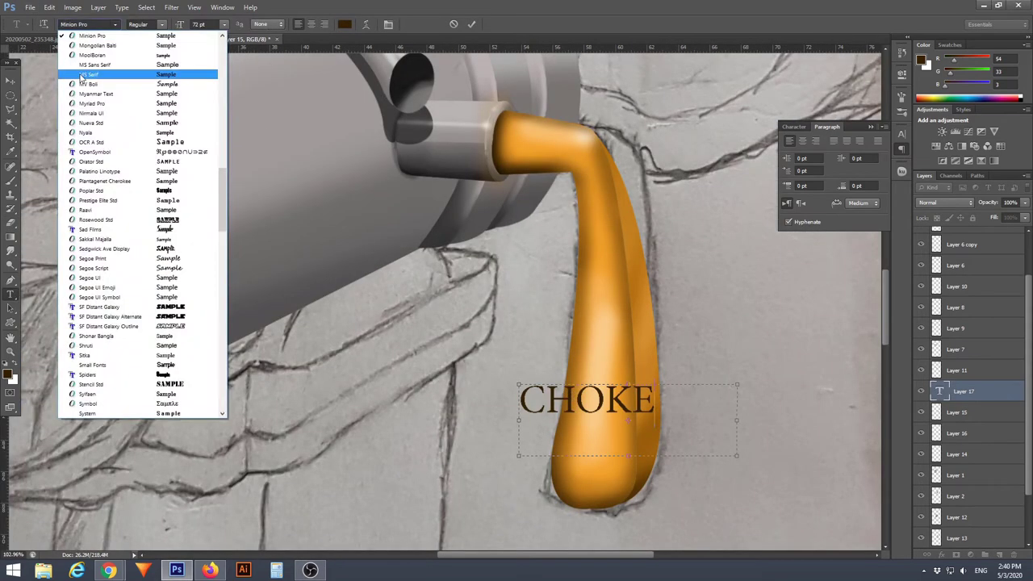
{"action": "key", "text": "ctrl+a"}
{"action": "left_click", "coordinate": [77, 25]}
{"action": "key", "text": "Down"}
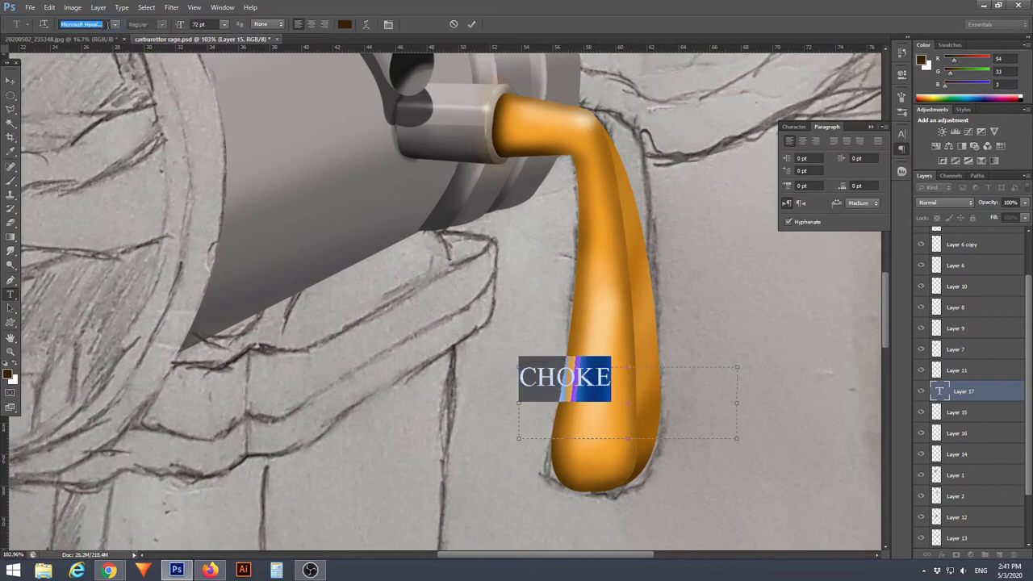
{"action": "key", "text": "Down"}
{"action": "key", "text": "Down"}
{"action": "key", "text": "Down"}
{"action": "key", "text": "Up"}
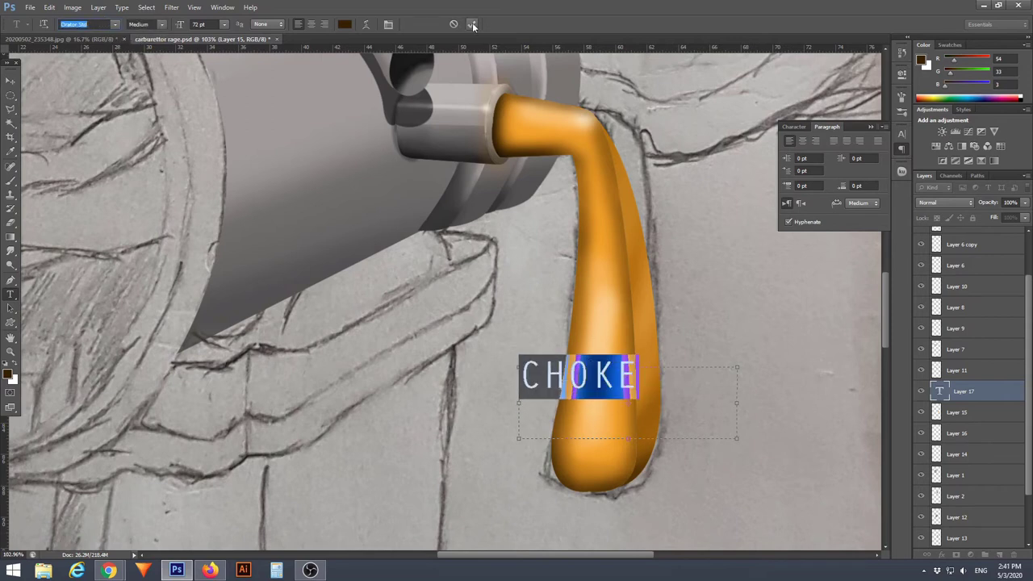
{"action": "left_click", "coordinate": [159, 45]}
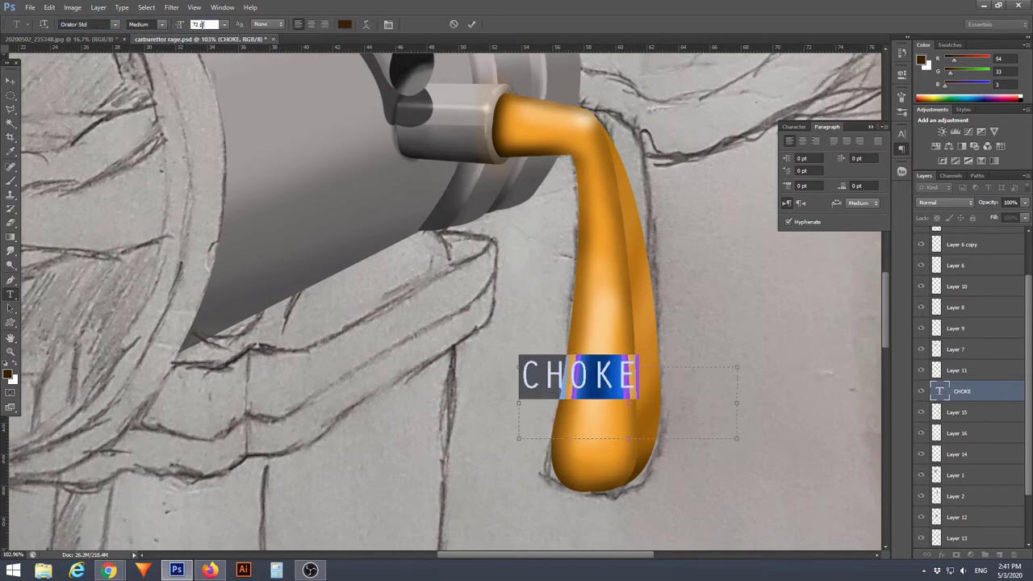
{"action": "left_click", "coordinate": [206, 24]}
{"action": "type", "text": "83"}
Rotate the CHOKE text to run up the orange handle and skew it to fit
{"action": "right_click", "coordinate": [717, 181]}
{"action": "left_click_drag", "start_coordinate": [711, 379], "coordinate": [601, 370]}
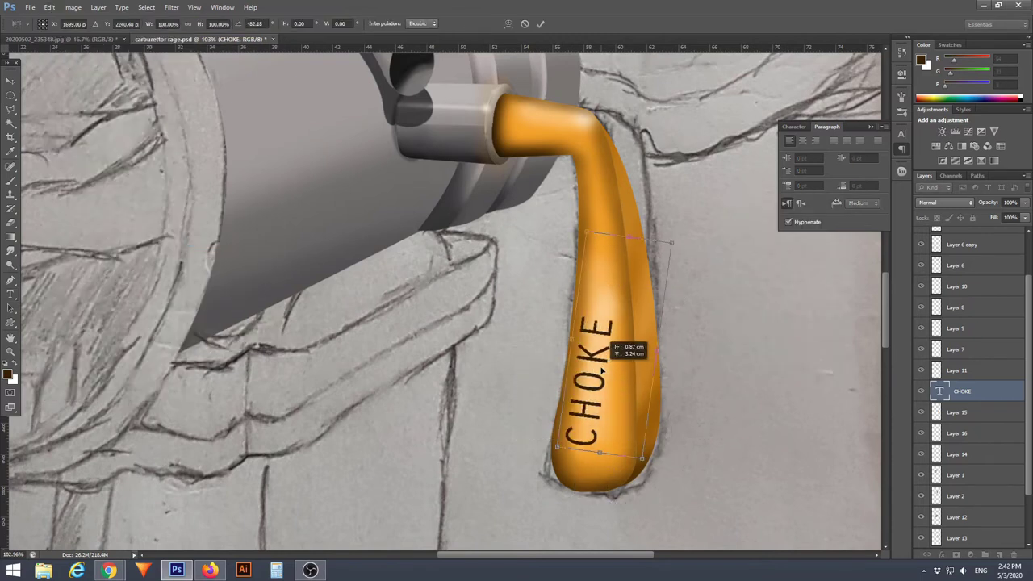
{"action": "key", "text": "Return"}
{"action": "right_click", "coordinate": [579, 372]}
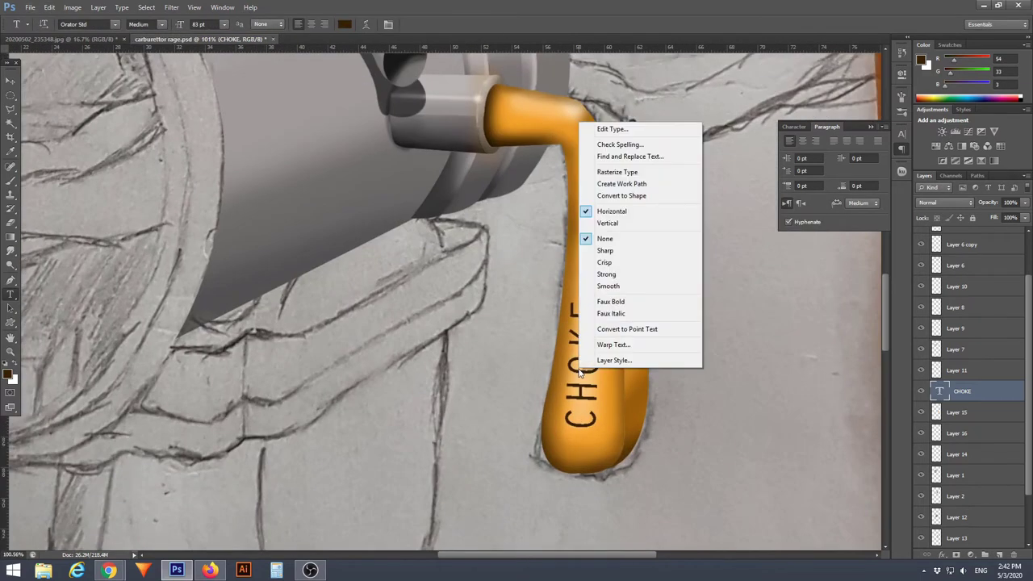
{"action": "left_click", "coordinate": [49, 8]}
{"action": "left_click", "coordinate": [215, 254]}
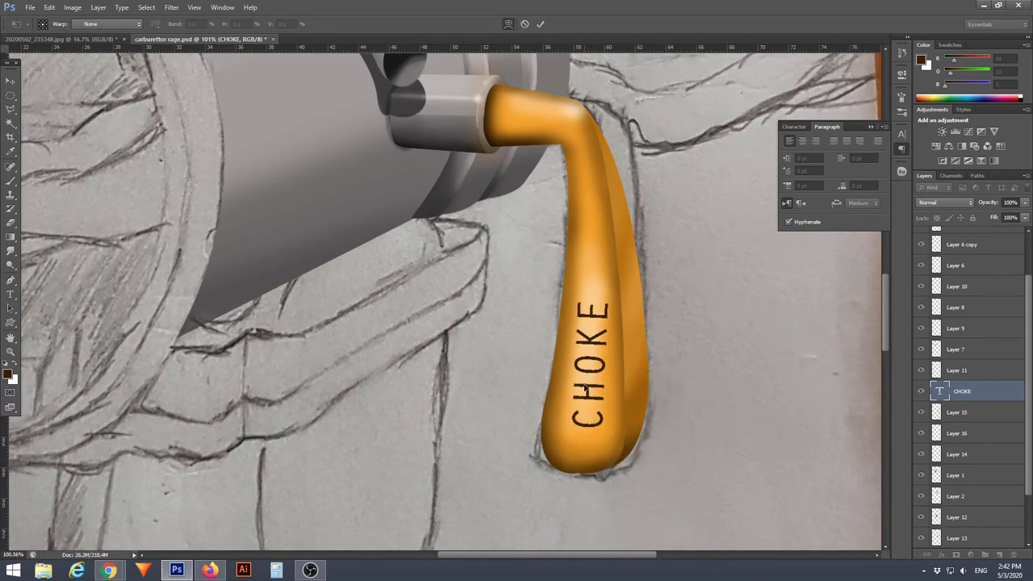
{"action": "right_click", "coordinate": [578, 203]}
{"action": "key", "text": "Return"}
Convert the CHOKE text into a work path
{"action": "right_click", "coordinate": [580, 131]}
{"action": "left_click", "coordinate": [634, 192]}
{"action": "left_click", "coordinate": [49, 7]}
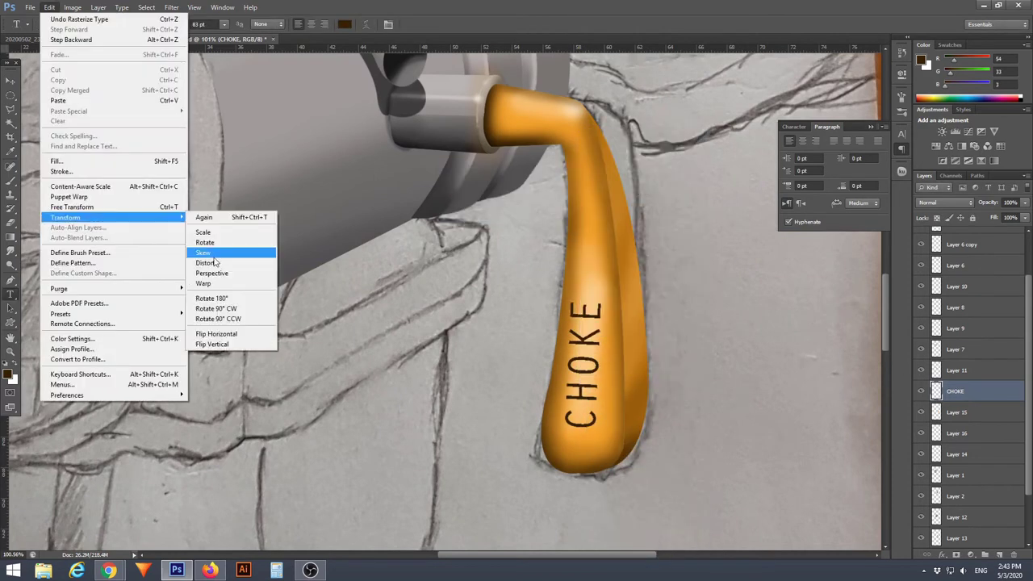
{"action": "key", "text": "Escape"}
{"action": "scroll", "coordinate": [581, 372], "scroll_direction": "up", "scroll_amount": 3}
Scroll the canvas view around the CHOKE lettering on the handle
{"action": "scroll", "coordinate": [699, 395], "scroll_direction": "up", "scroll_amount": 1}
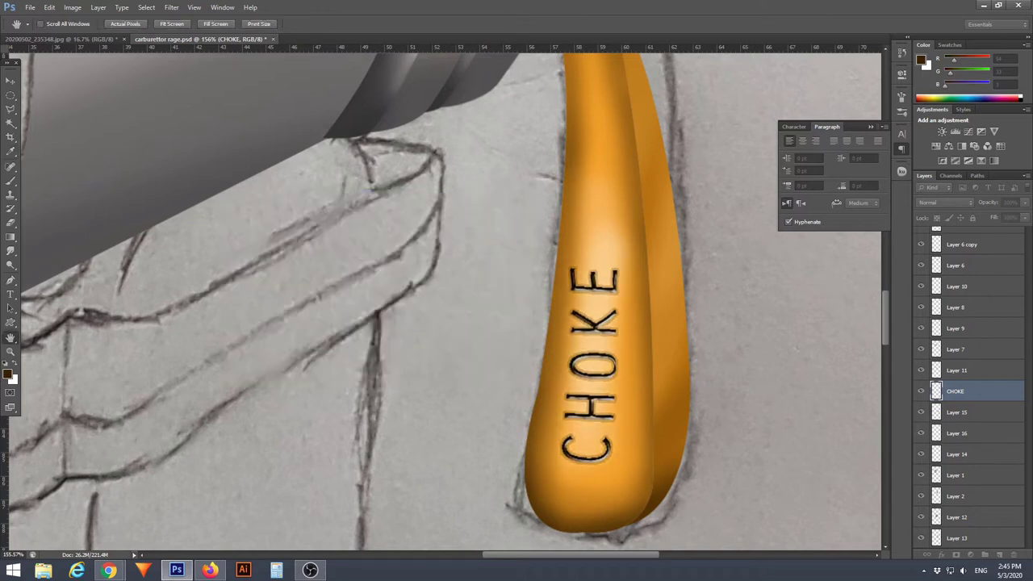
{"action": "scroll", "coordinate": [466, 365], "scroll_direction": "down", "scroll_amount": 3}
{"action": "scroll", "coordinate": [466, 365], "scroll_direction": "down", "scroll_amount": 3}
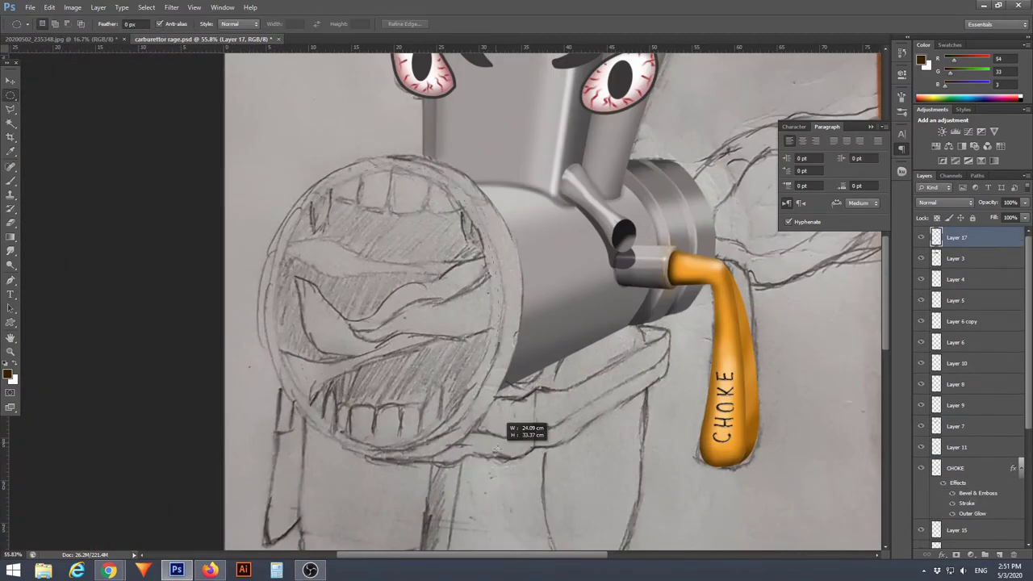
Enlarge the oval selection to the mouth rim and fill it with blue
{"action": "right_click", "coordinate": [408, 171]}
{"action": "left_click", "coordinate": [452, 323]}
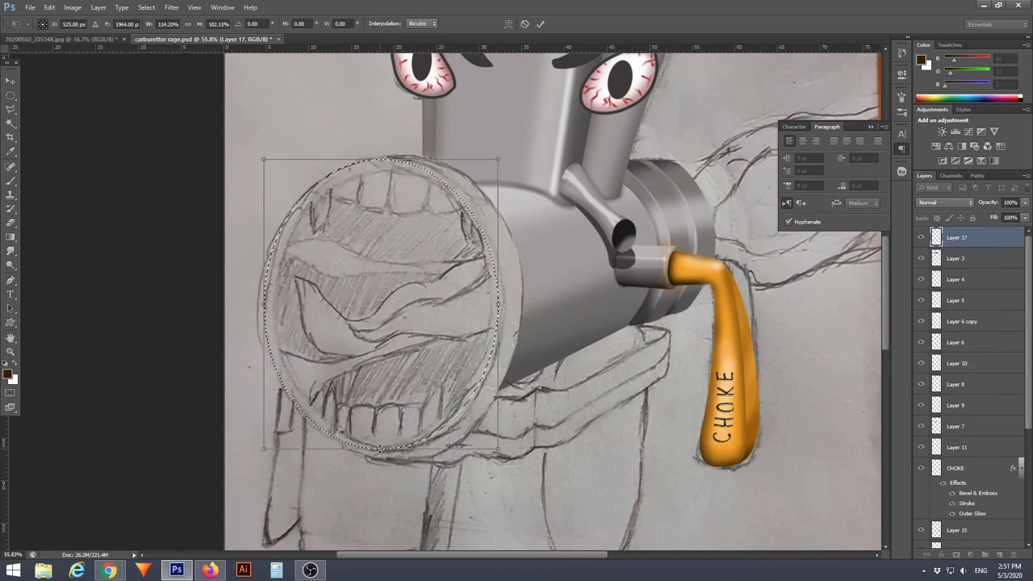
{"action": "left_click_drag", "start_coordinate": [477, 305], "coordinate": [487, 302]}
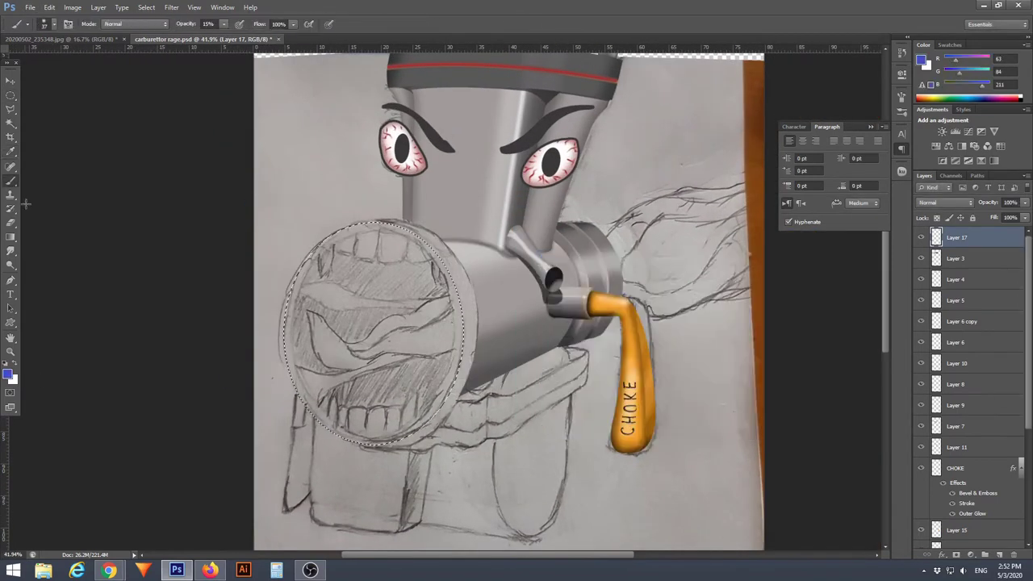
{"action": "key", "text": "alt+BackSpace"}
{"action": "left_click", "coordinate": [921, 237]}
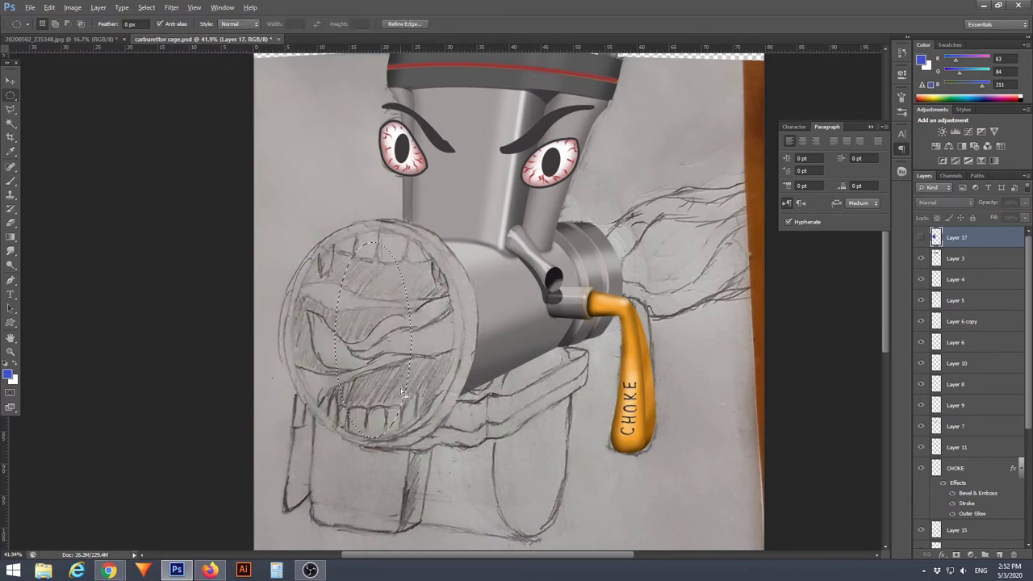
Shrink the oval selection and delete the inner area, leaving a blue ring
{"action": "scroll", "coordinate": [376, 307], "scroll_direction": "up", "scroll_amount": 2}
{"action": "right_click", "coordinate": [376, 299]}
{"action": "left_click", "coordinate": [415, 443]}
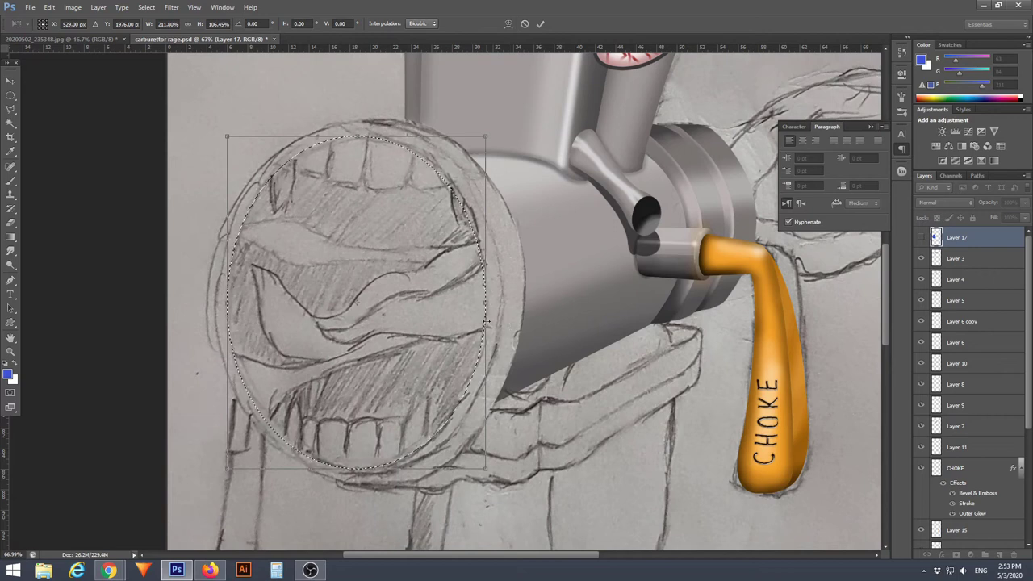
{"action": "key", "text": "Return"}
{"action": "left_click", "coordinate": [921, 236]}
{"action": "key", "text": "Delete"}
{"action": "key", "text": "w"}
Paint lighter blue along the ring's right side with the brush
{"action": "right_click", "coordinate": [260, 121]}
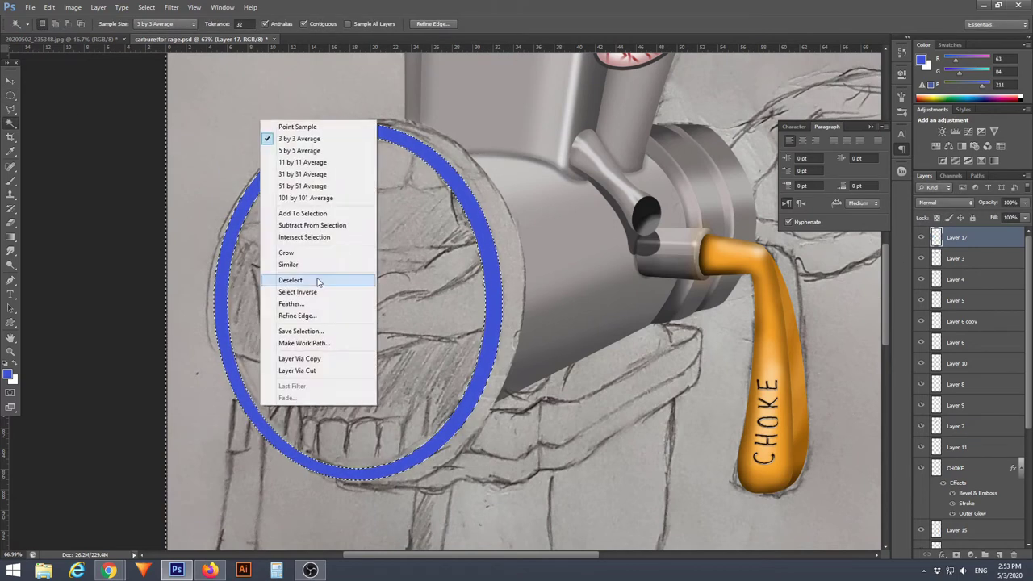
{"action": "right_click", "coordinate": [11, 167]}
{"action": "left_click", "coordinate": [48, 179]}
{"action": "right_click", "coordinate": [415, 291]}
{"action": "left_click", "coordinate": [8, 373]}
{"action": "left_click", "coordinate": [805, 276]}
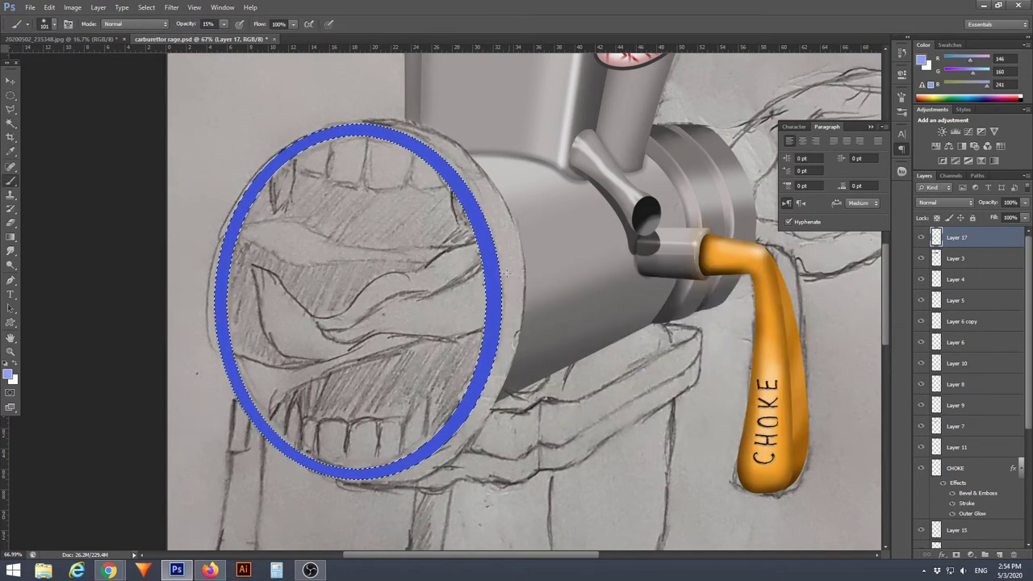
{"action": "left_click_drag", "start_coordinate": [506, 273], "coordinate": [500, 332]}
At 48% brush opacity, shade the ring's bottom with dark blue, adjusting brush sizes
{"action": "key", "text": "4"}
{"action": "key", "text": "8"}
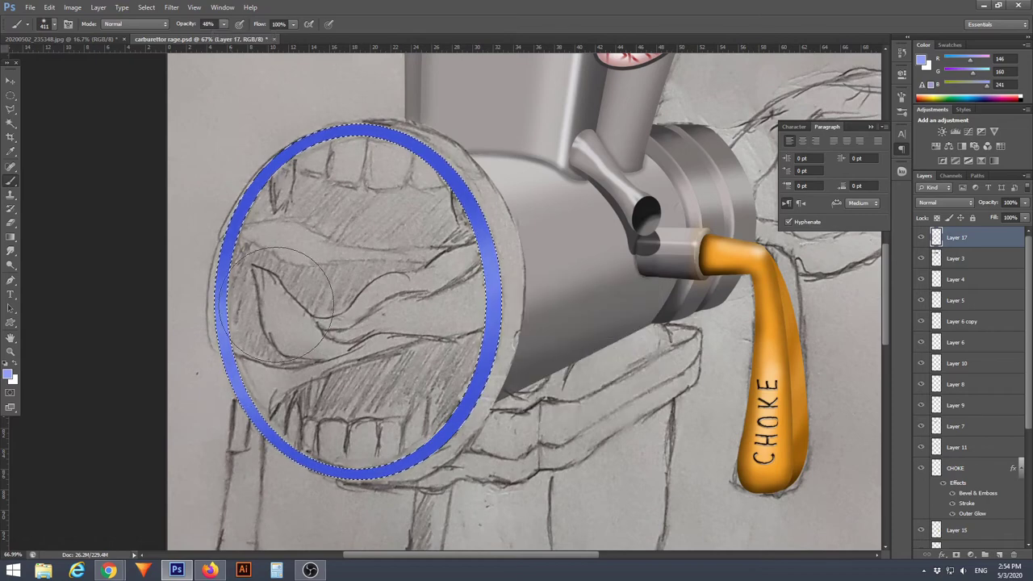
{"action": "scroll", "coordinate": [134, 341], "scroll_direction": "up", "scroll_amount": 5}
{"action": "right_click", "coordinate": [247, 238]}
{"action": "left_click", "coordinate": [329, 300]}
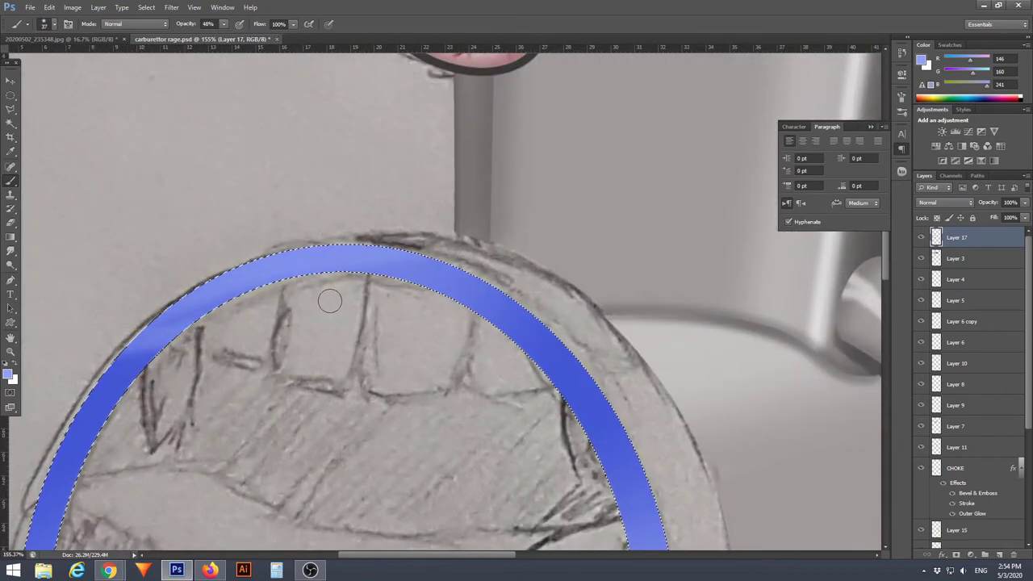
{"action": "scroll", "coordinate": [330, 300], "scroll_direction": "down", "scroll_amount": 3}
{"action": "left_click", "coordinate": [8, 373]}
{"action": "left_click", "coordinate": [670, 358]}
{"action": "left_click", "coordinate": [807, 275]}
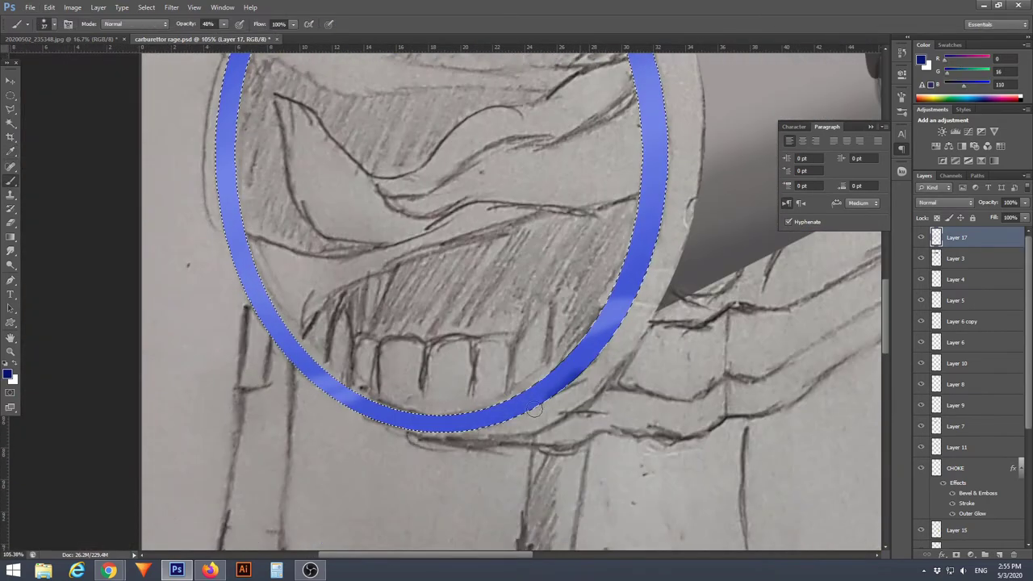
{"action": "right_click", "coordinate": [500, 416]}
{"action": "left_click", "coordinate": [532, 492]}
{"action": "scroll", "coordinate": [418, 280], "scroll_direction": "up", "scroll_amount": 5}
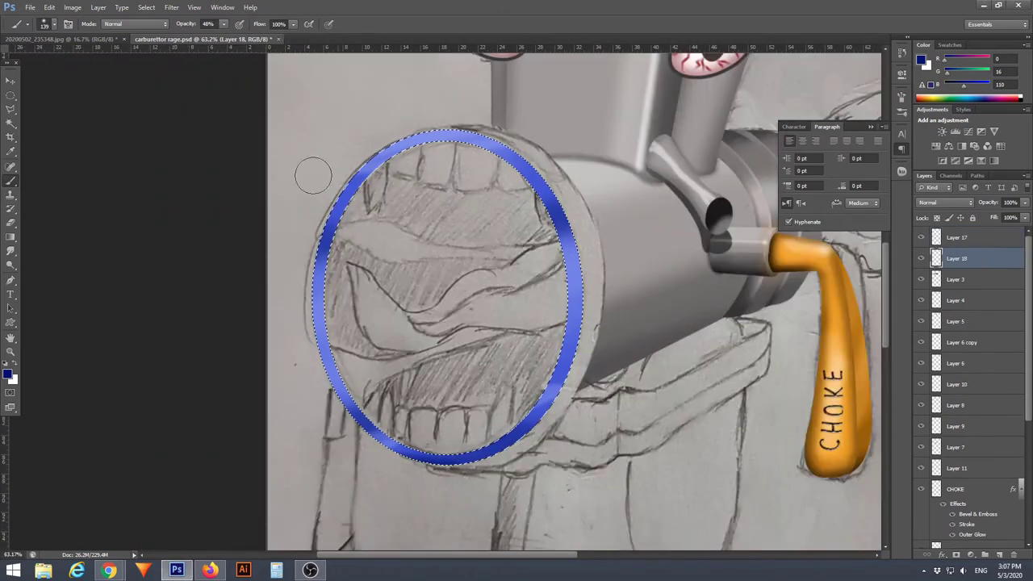
Trace a Pen path along the ring's outer right edge
{"action": "key", "text": "p"}
{"action": "scroll", "coordinate": [425, 133], "scroll_direction": "up", "scroll_amount": 3}
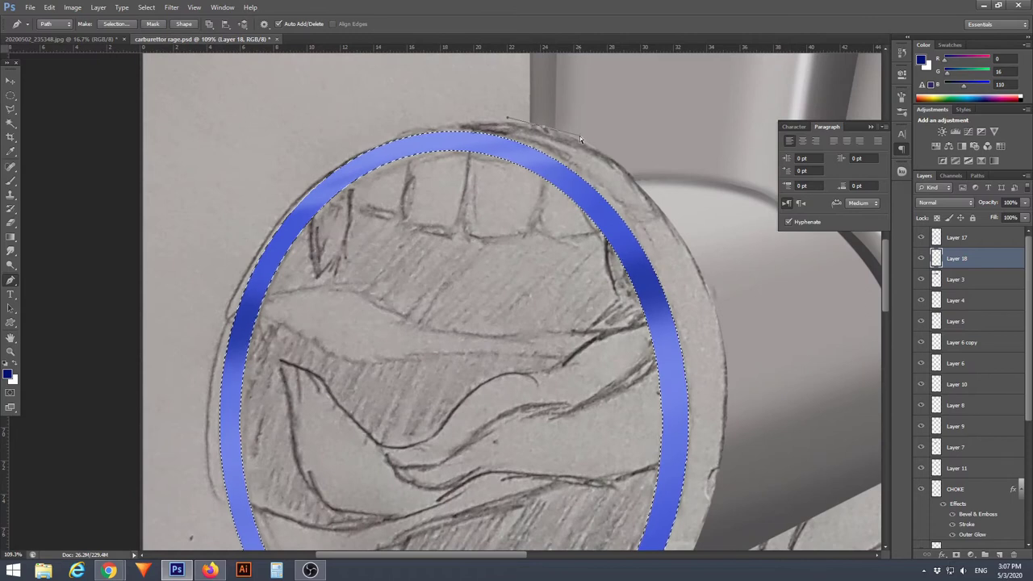
{"action": "scroll", "coordinate": [580, 139], "scroll_direction": "down", "scroll_amount": 4}
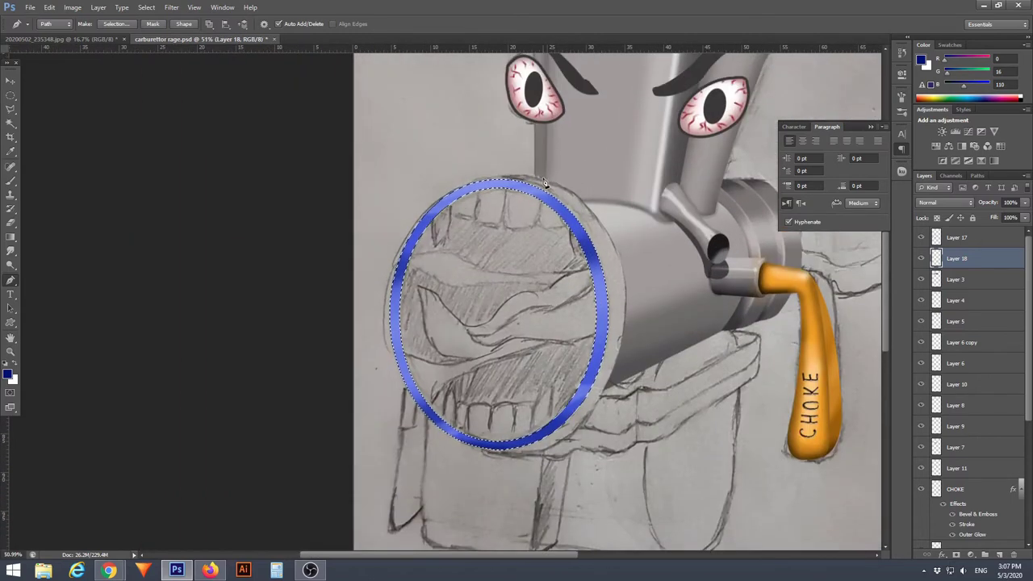
{"action": "scroll", "coordinate": [546, 183], "scroll_direction": "down", "scroll_amount": 2}
{"action": "scroll", "coordinate": [629, 223], "scroll_direction": "down", "scroll_amount": 2}
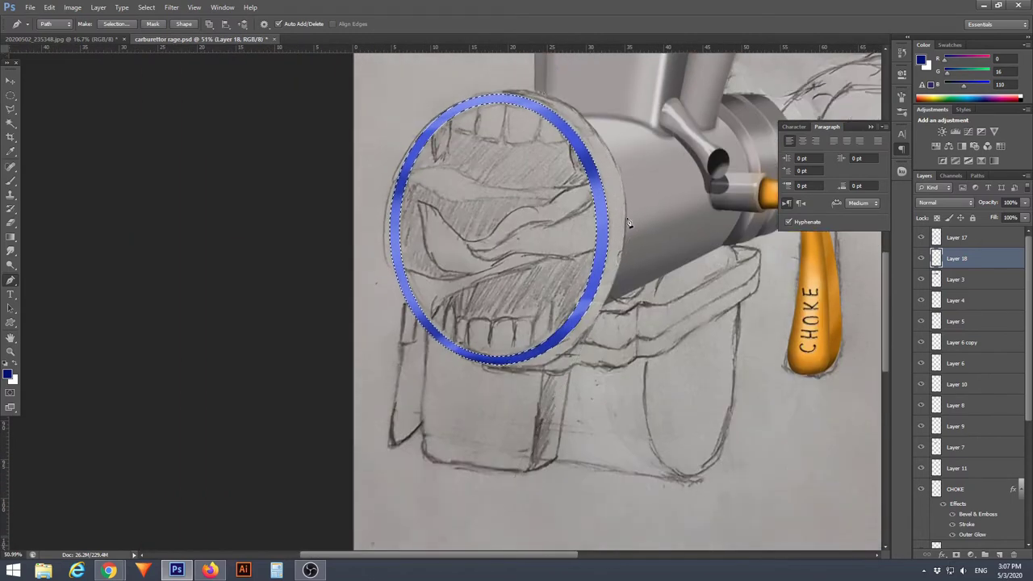
{"action": "left_click", "coordinate": [500, 360]}
{"action": "left_click", "coordinate": [541, 351]}
{"action": "left_click", "coordinate": [560, 332]}
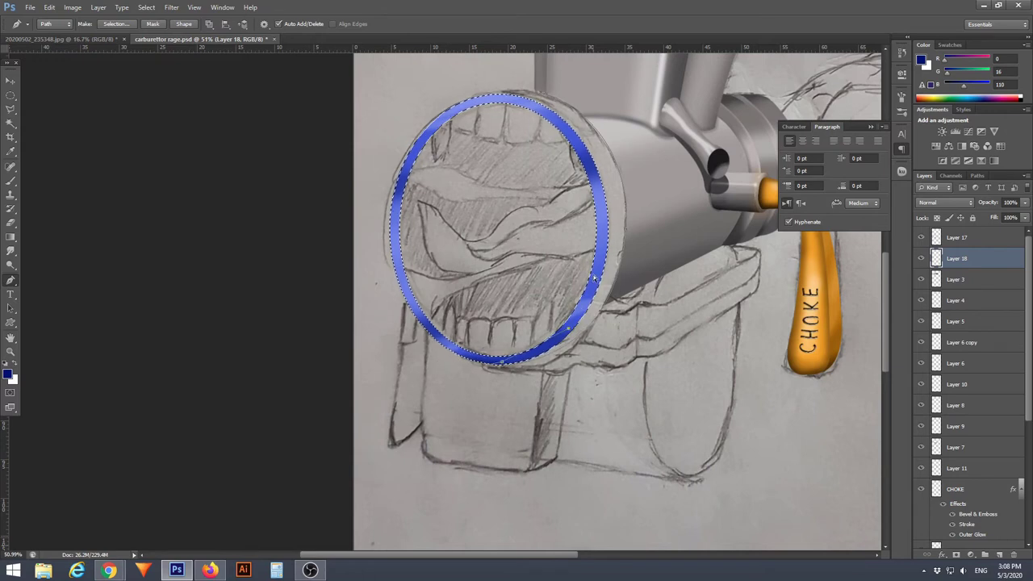
{"action": "left_click", "coordinate": [603, 212]}
{"action": "right_click", "coordinate": [604, 178]}
{"action": "left_click", "coordinate": [589, 167]}
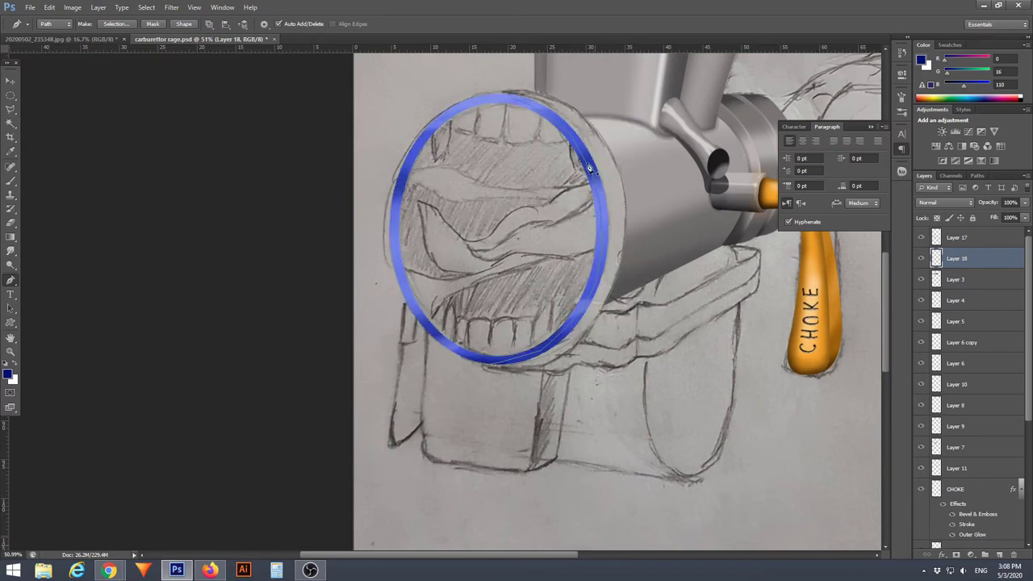
Turn the edge path into a selection and fill it dark blue, then undo the fill
{"action": "scroll", "coordinate": [547, 93], "scroll_direction": "up", "scroll_amount": 2}
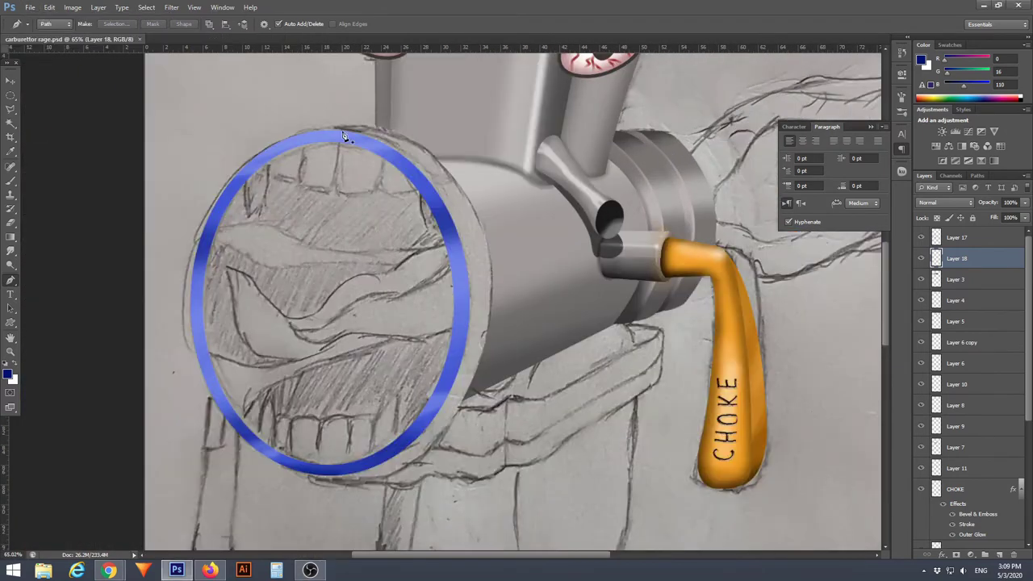
{"action": "scroll", "coordinate": [492, 225], "scroll_direction": "down", "scroll_amount": 3}
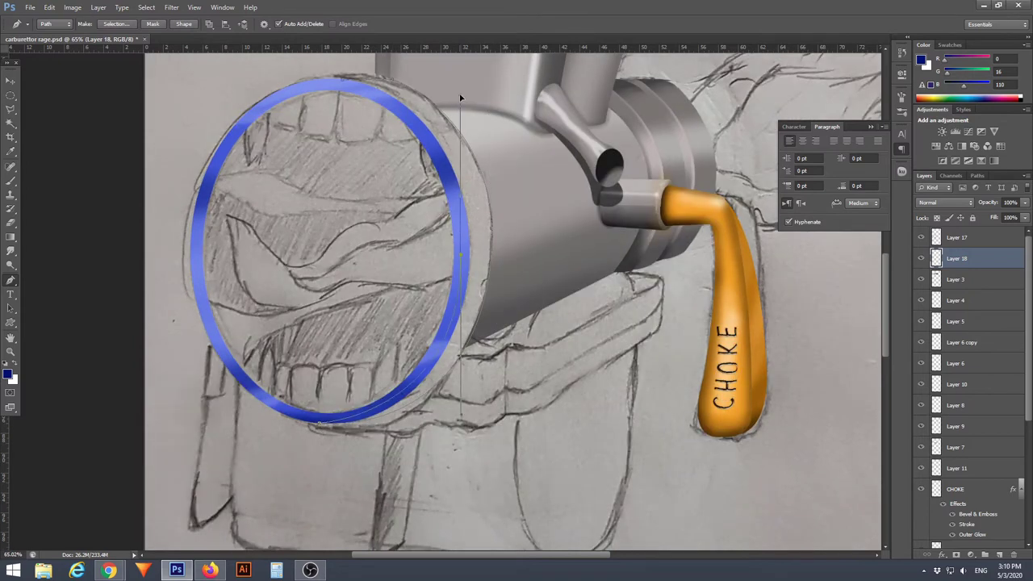
{"action": "right_click", "coordinate": [477, 234]}
{"action": "left_click", "coordinate": [516, 285]}
{"action": "key", "text": "b"}
{"action": "key", "text": "Return"}
{"action": "key", "text": "alt+BackSpace"}
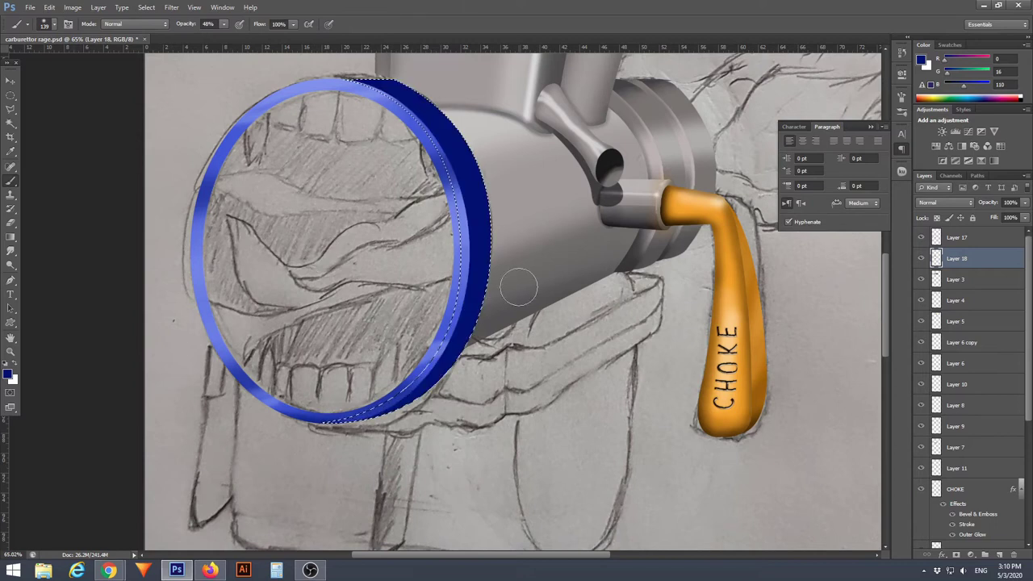
{"action": "scroll", "coordinate": [189, 166], "scroll_direction": "up", "scroll_amount": 2}
{"action": "scroll", "coordinate": [189, 166], "scroll_direction": "up", "scroll_amount": 2}
{"action": "key", "text": "ctrl+z"}
Make a selection from the outer edge path again and fill the band with dark blue
{"action": "scroll", "coordinate": [316, 180], "scroll_direction": "up", "scroll_amount": 3}
{"action": "key", "text": "p"}
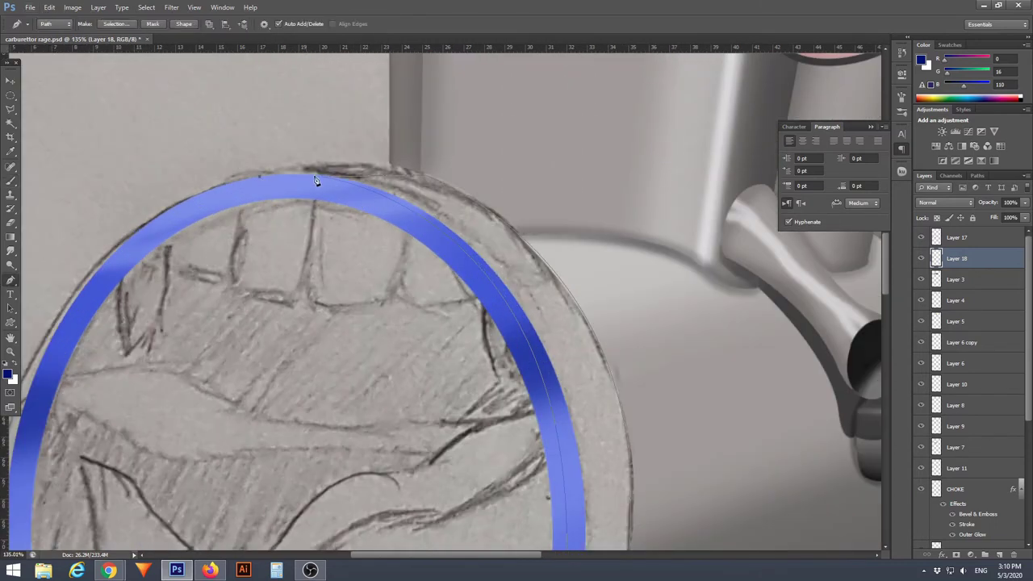
{"action": "right_click", "coordinate": [393, 191]}
{"action": "left_click", "coordinate": [428, 239]}
{"action": "key", "text": "Return"}
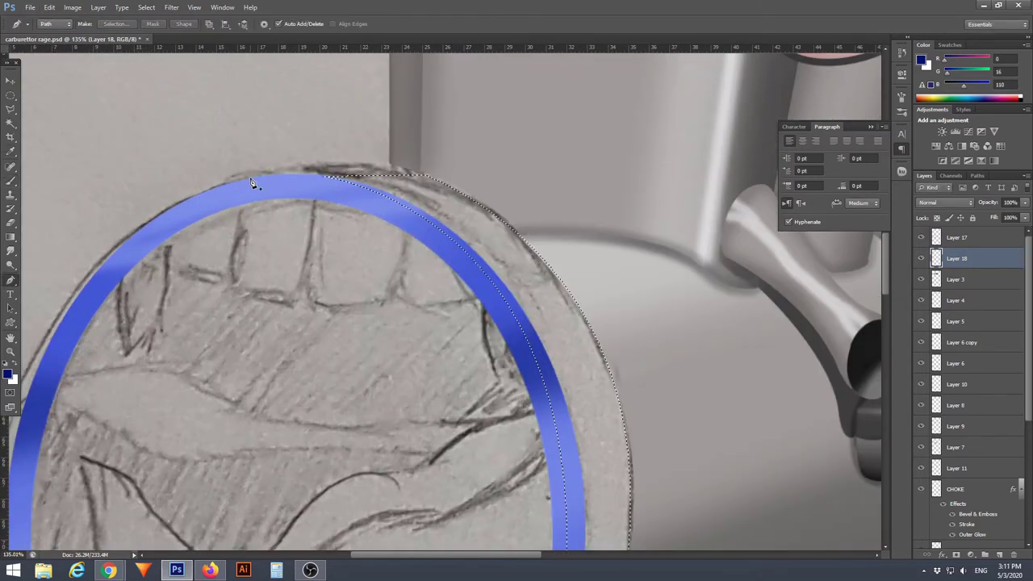
{"action": "key", "text": "alt+BackSpace"}
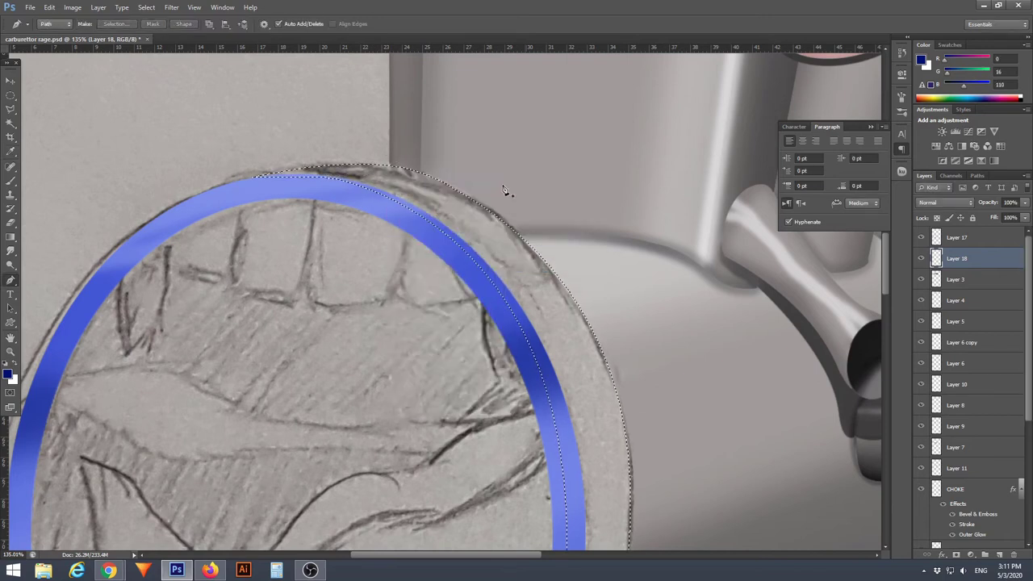
{"action": "scroll", "coordinate": [449, 239], "scroll_direction": "down", "scroll_amount": 5}
Touch up the band with light and dark blue, deselect, and fit the drawing to the window
{"action": "left_click", "coordinate": [8, 373]}
{"action": "left_click", "coordinate": [323, 275]}
{"action": "key", "text": "Return"}
{"action": "key", "text": "b"}
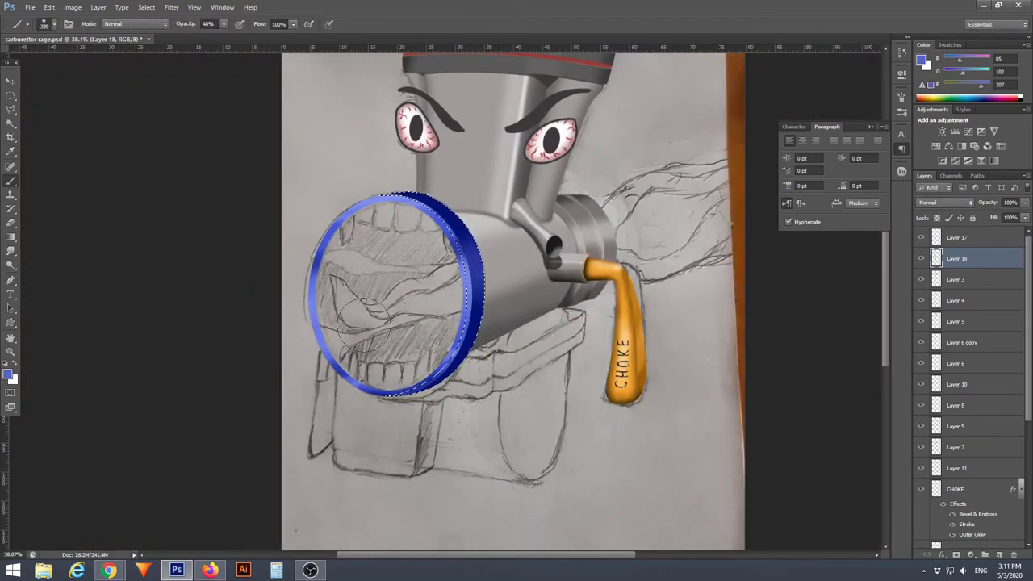
{"action": "right_click", "coordinate": [453, 273]}
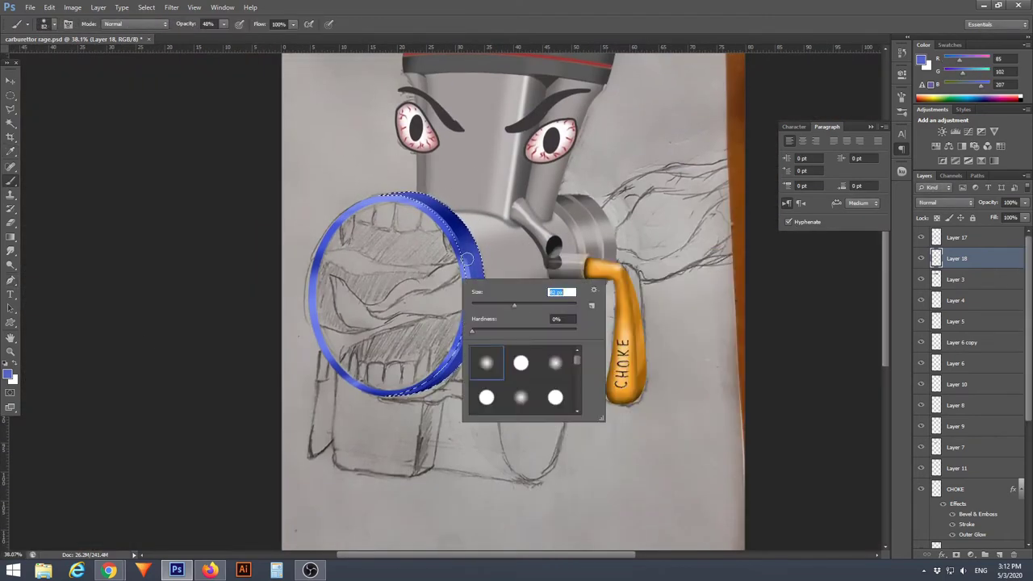
{"action": "key", "text": "Return"}
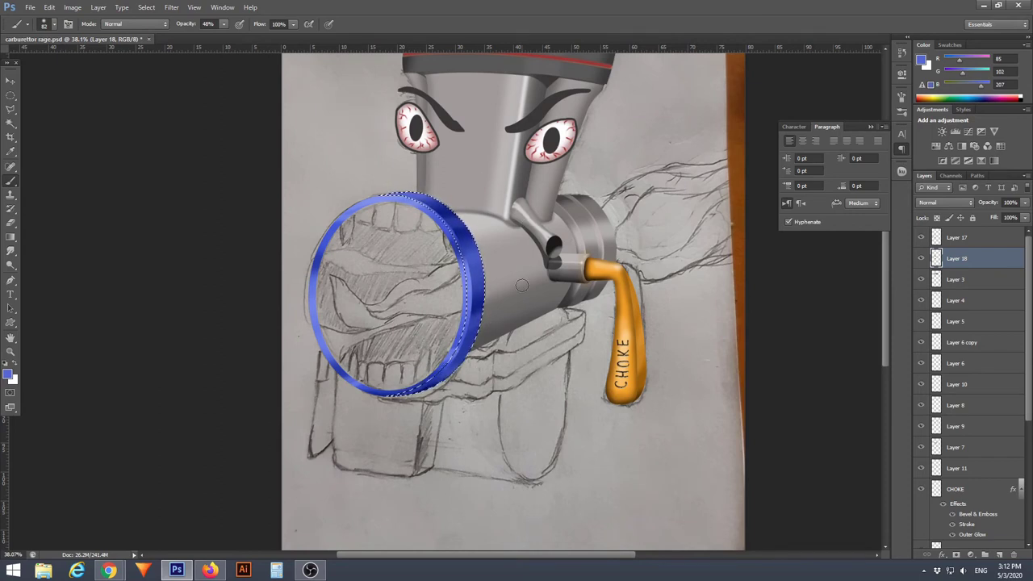
{"action": "left_click", "coordinate": [487, 299], "text": "alt"}
{"action": "scroll", "coordinate": [466, 317], "scroll_direction": "up", "scroll_amount": 3}
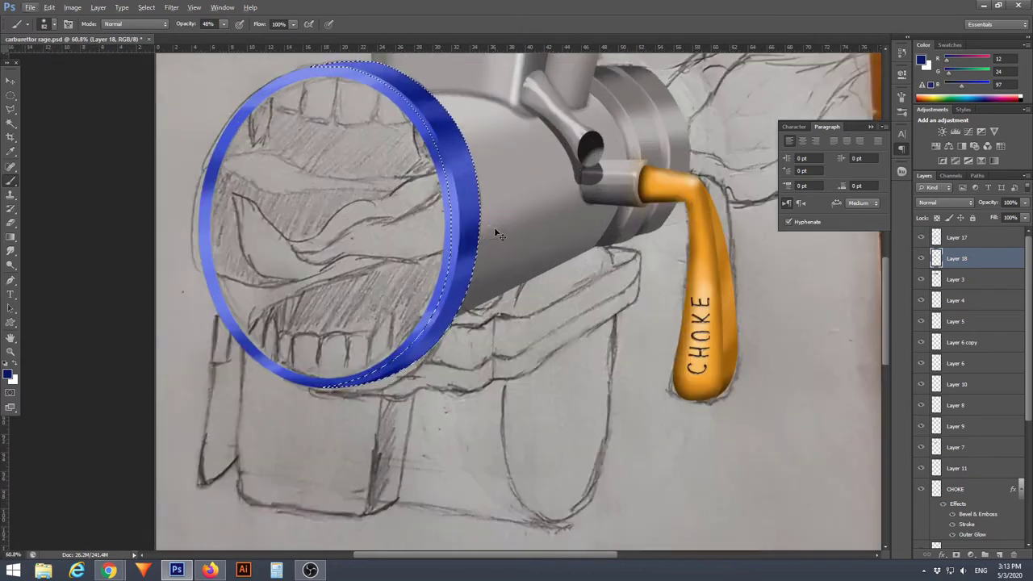
{"action": "left_click", "coordinate": [11, 109]}
{"action": "left_click", "coordinate": [472, 279]}
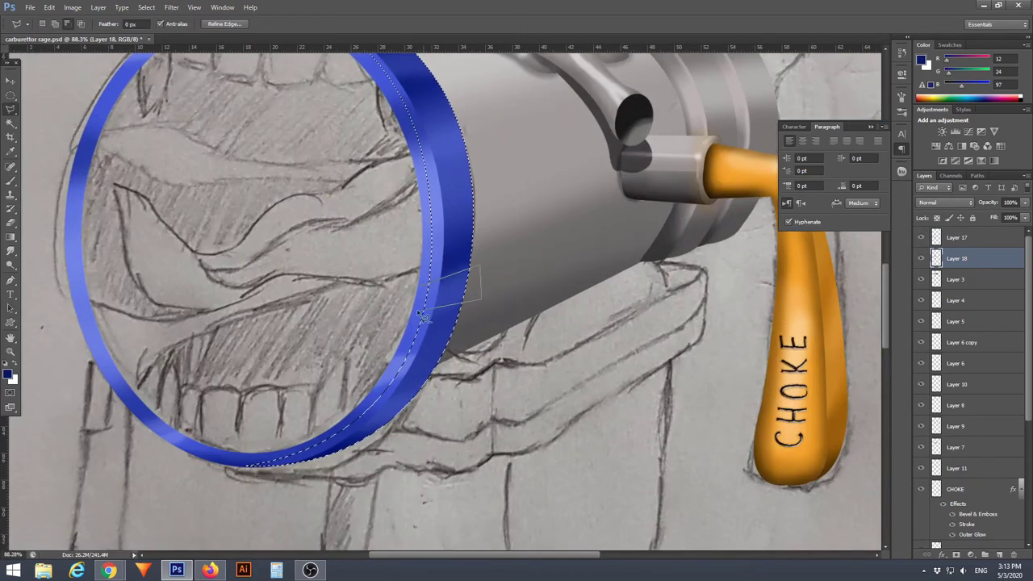
{"action": "key", "text": "b"}
{"action": "key", "text": "ctrl+0"}
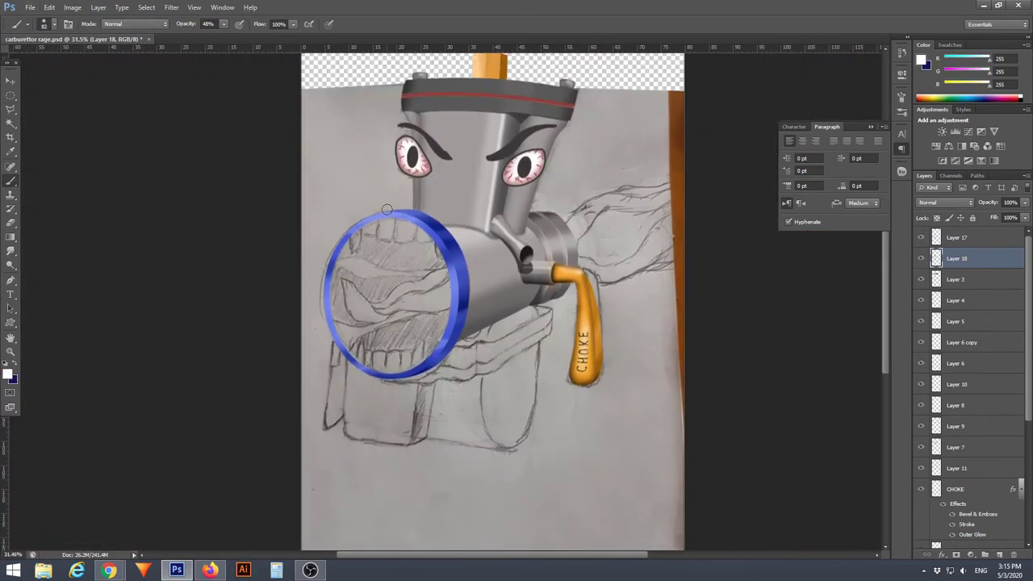
On Layer 17, dab a large soft white glint and a single-row streak at the ring's top
{"action": "key", "text": "alt+bracketright"}
{"action": "right_click", "coordinate": [361, 206]}
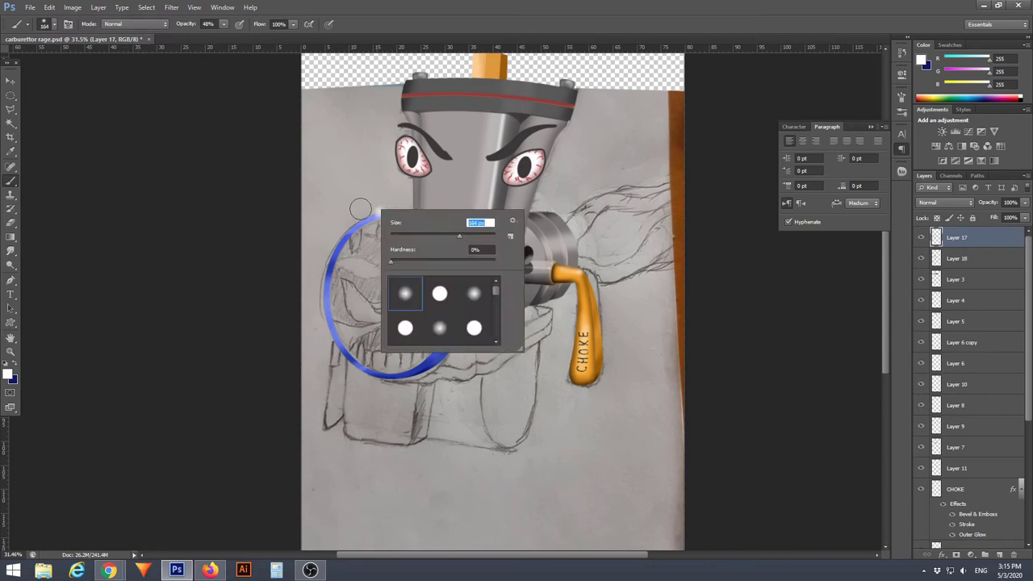
{"action": "key", "text": "Return"}
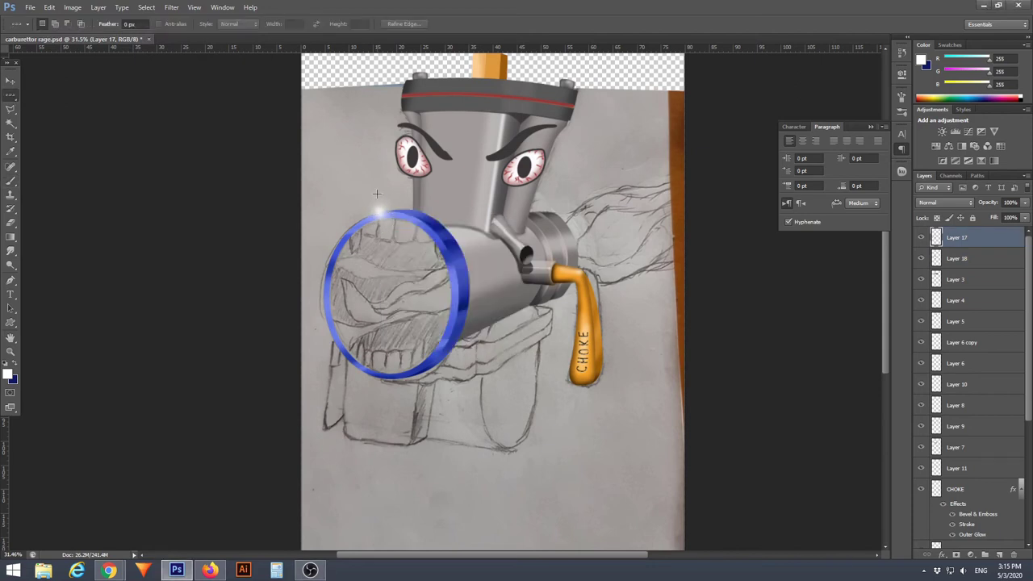
{"action": "left_click", "coordinate": [393, 213]}
{"action": "left_click", "coordinate": [10, 102]}
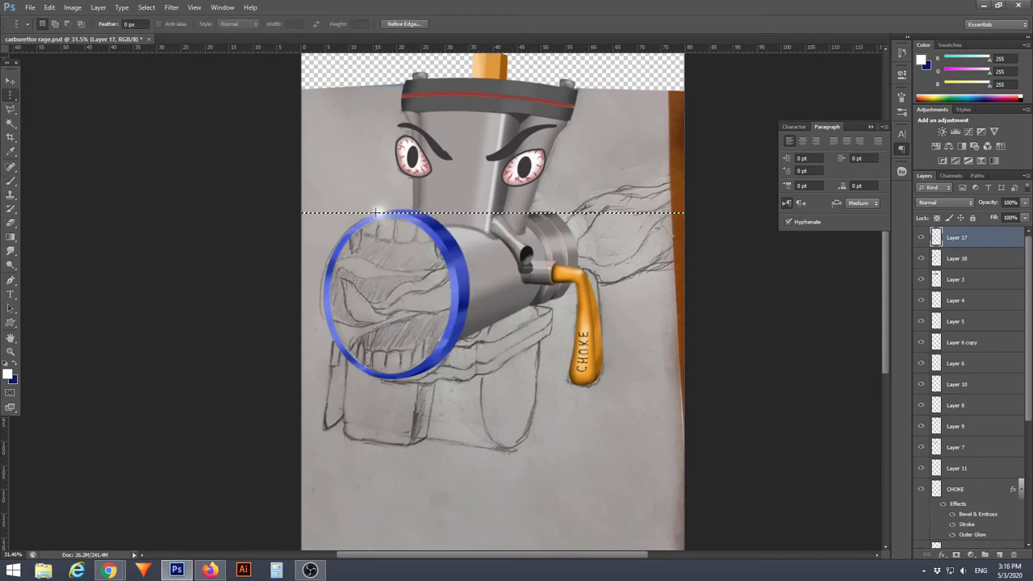
{"action": "left_click", "coordinate": [12, 192]}
Turn a pen path along the body edge on Layer 1 into a selection
{"action": "scroll", "coordinate": [985, 282], "scroll_direction": "down", "scroll_amount": 1}
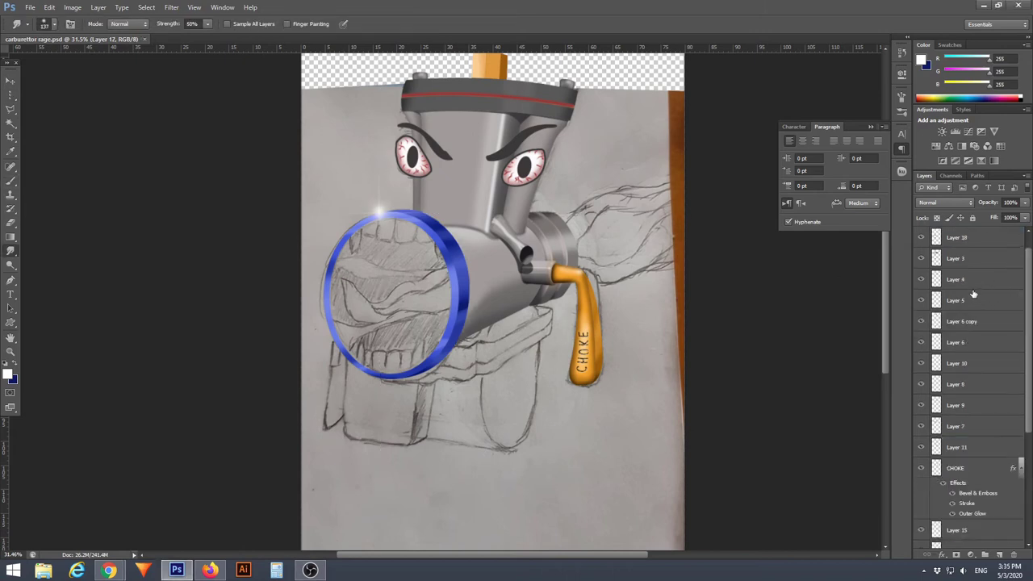
{"action": "scroll", "coordinate": [941, 393], "scroll_direction": "down", "scroll_amount": 3}
{"action": "left_click", "coordinate": [956, 487]}
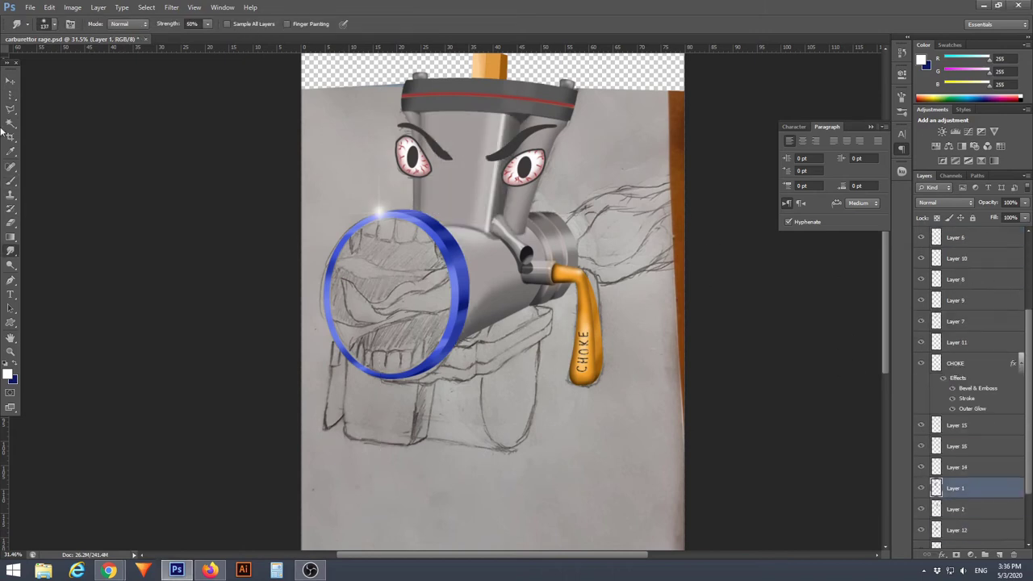
{"action": "key", "text": "p"}
{"action": "scroll", "coordinate": [434, 219], "scroll_direction": "up", "scroll_amount": 3}
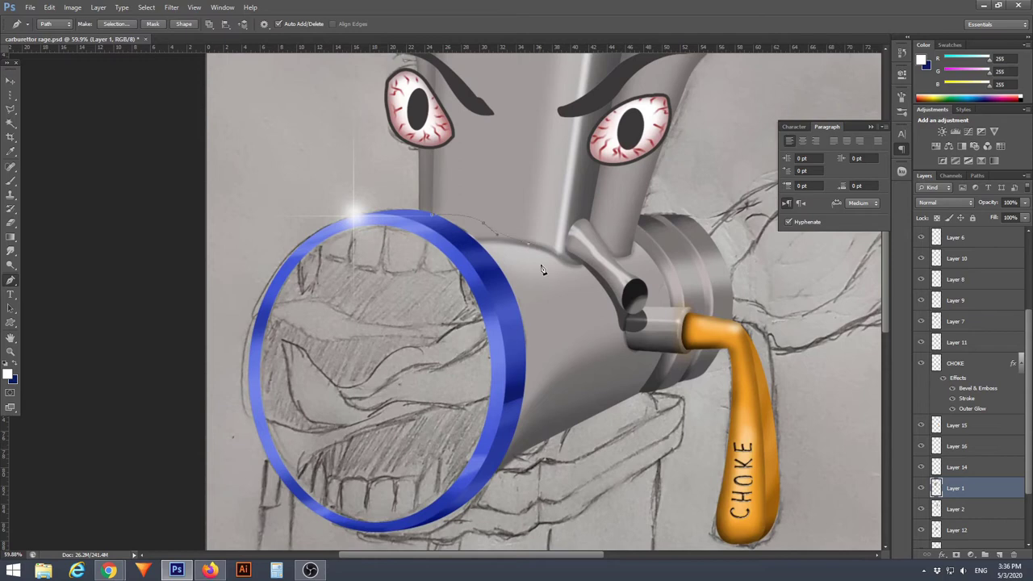
{"action": "key", "text": "ctrl+Return"}
{"action": "scroll", "coordinate": [952, 511], "scroll_direction": "down", "scroll_amount": 2}
{"action": "scroll", "coordinate": [505, 327], "scroll_direction": "down", "scroll_amount": 2}
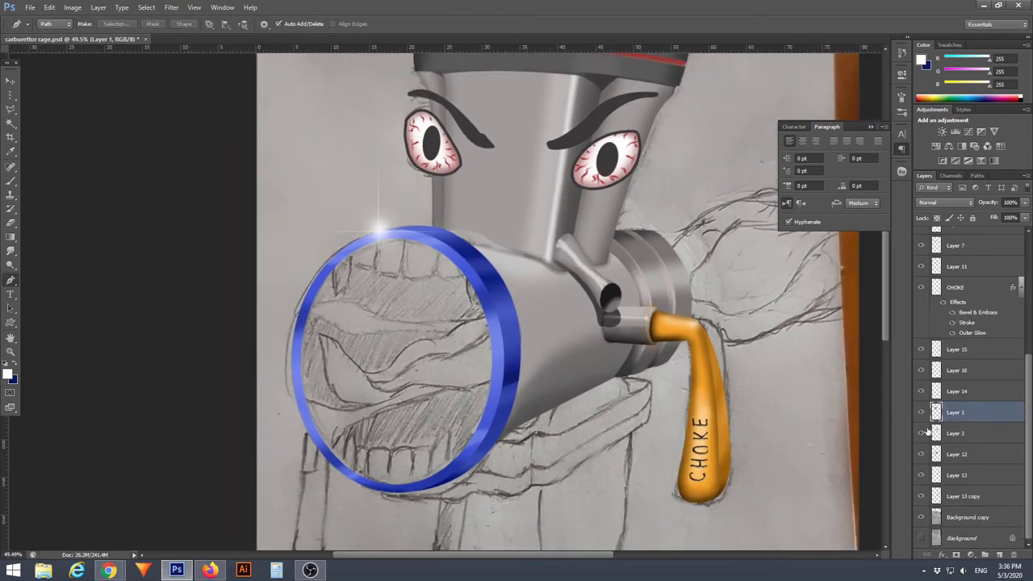
Smudge on Layer 12 and erase to soften the body edge behind the rim's top
{"action": "left_click", "coordinate": [957, 455]}
{"action": "key", "text": "r"}
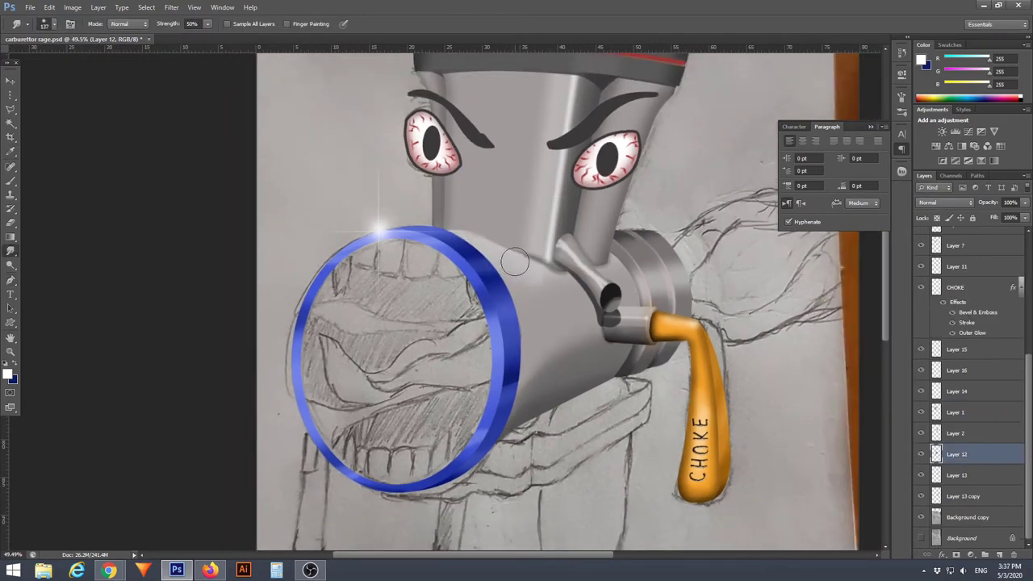
{"action": "scroll", "coordinate": [788, 365], "scroll_direction": "up", "scroll_amount": 2}
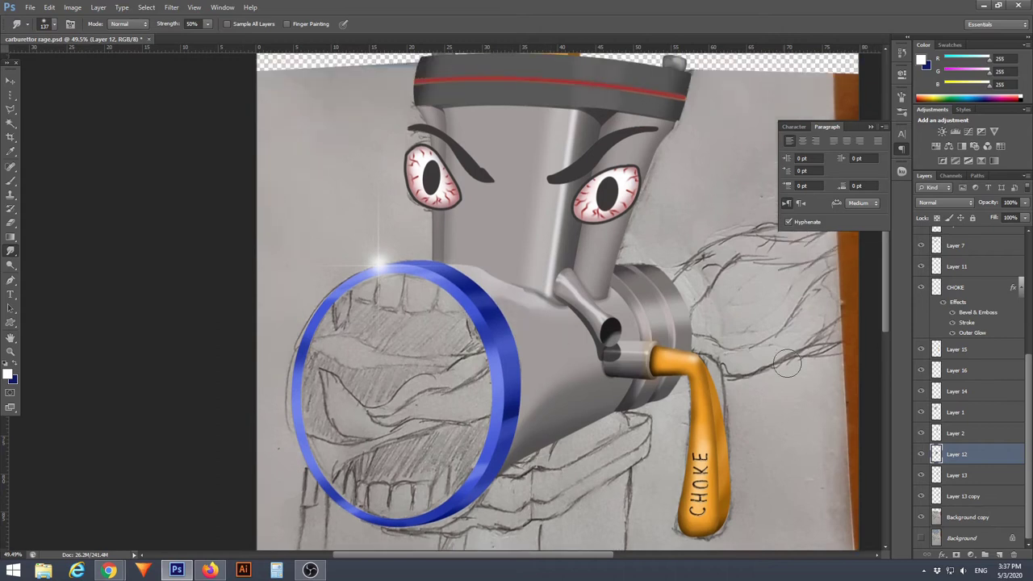
{"action": "left_click", "coordinate": [957, 413]}
{"action": "key", "text": "e"}
{"action": "scroll", "coordinate": [516, 304], "scroll_direction": "up", "scroll_amount": 2}
{"action": "right_click", "coordinate": [533, 292]}
{"action": "key", "text": "Escape"}
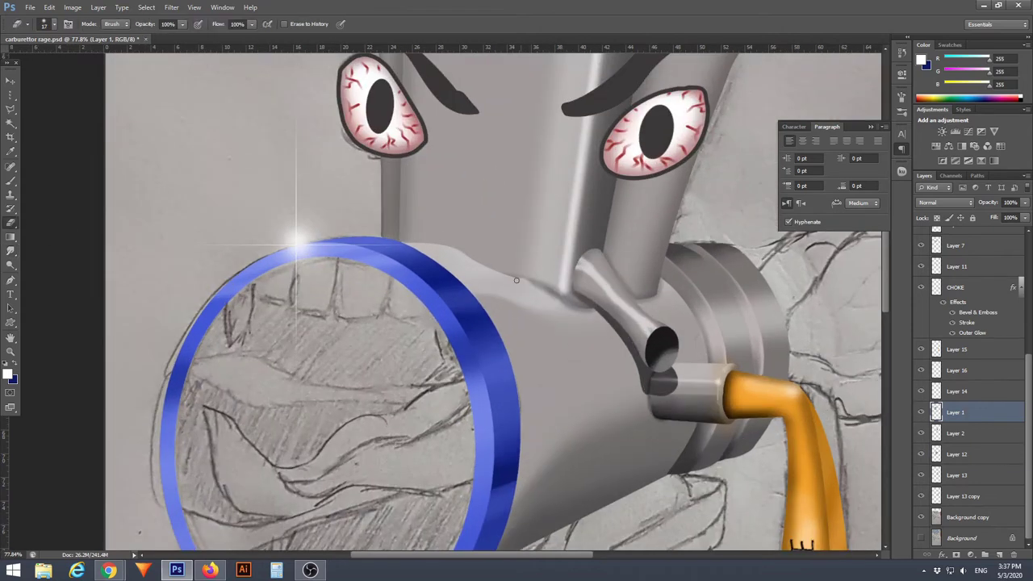
{"action": "scroll", "coordinate": [523, 284], "scroll_direction": "down", "scroll_amount": 3}
{"action": "scroll", "coordinate": [565, 452], "scroll_direction": "up", "scroll_amount": 2}
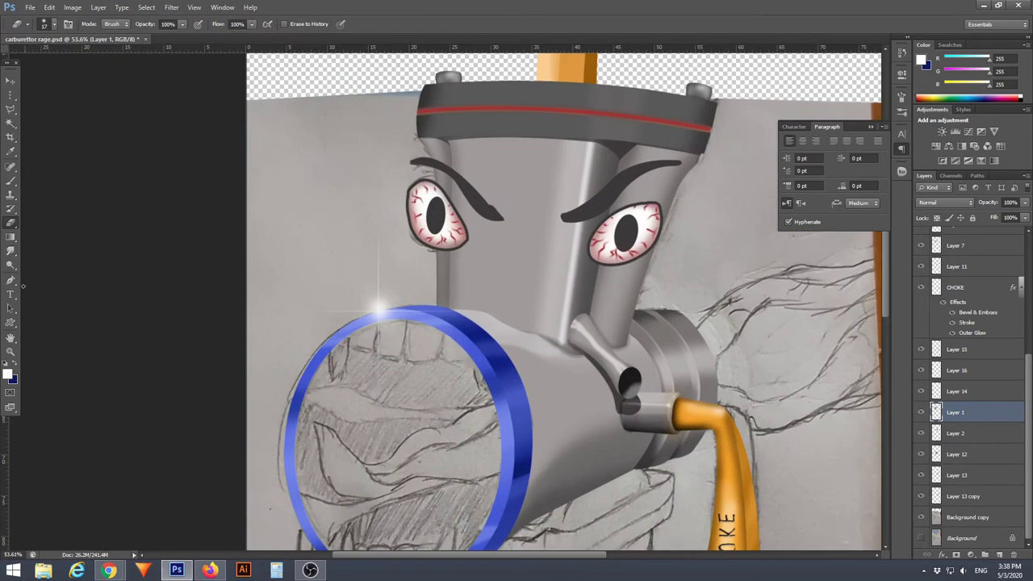
Brush darker and light grey shading along the body edge
{"action": "key", "text": "b"}
{"action": "scroll", "coordinate": [527, 328], "scroll_direction": "up", "scroll_amount": 2}
{"action": "right_click", "coordinate": [524, 323]}
{"action": "key", "text": "Escape"}
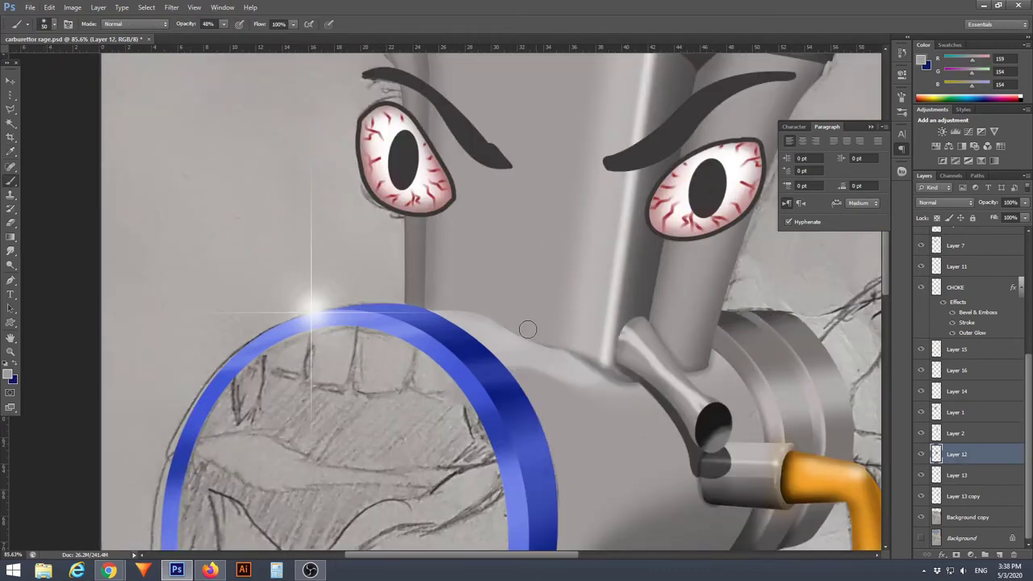
{"action": "right_click", "coordinate": [563, 343], "text": "alt+shift"}
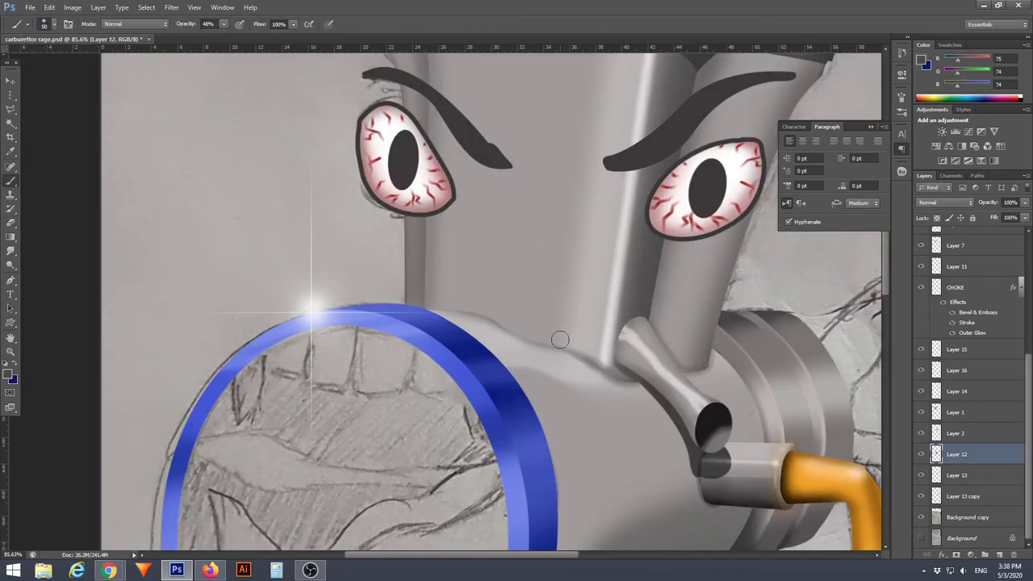
{"action": "scroll", "coordinate": [560, 339], "scroll_direction": "down", "scroll_amount": 3}
{"action": "scroll", "coordinate": [517, 299], "scroll_direction": "up", "scroll_amount": 3}
{"action": "scroll", "coordinate": [517, 299], "scroll_direction": "down", "scroll_amount": 1}
{"action": "right_click", "coordinate": [514, 287], "text": "alt+shift"}
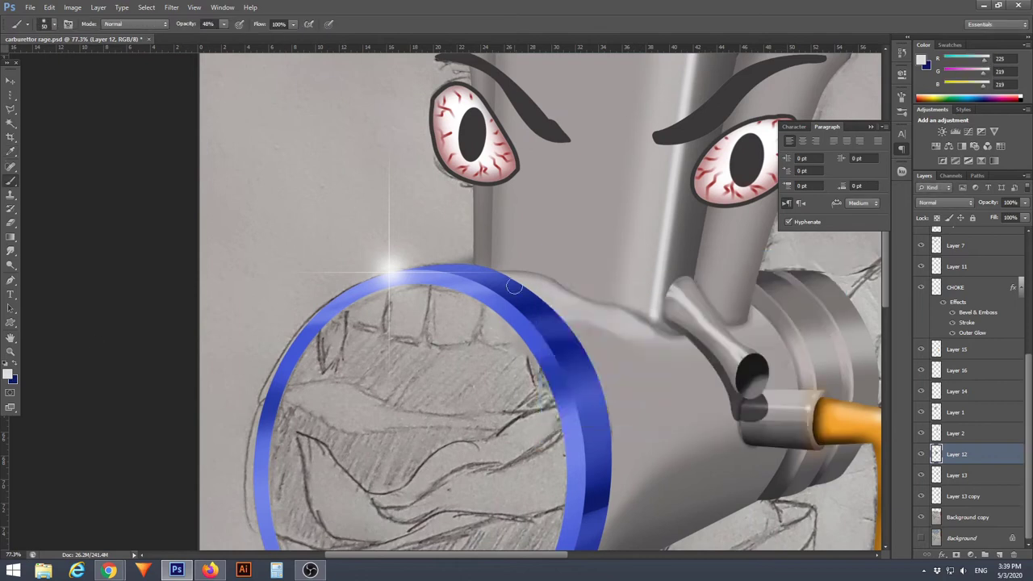
Stroke a pen path along the edge with the light grey brush
{"action": "key", "text": "p"}
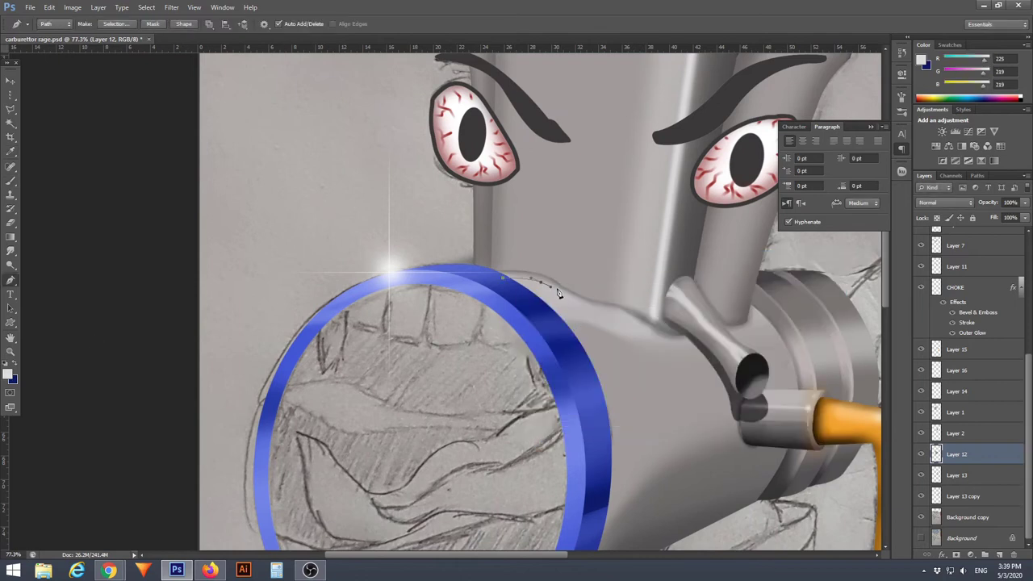
{"action": "key", "text": "b"}
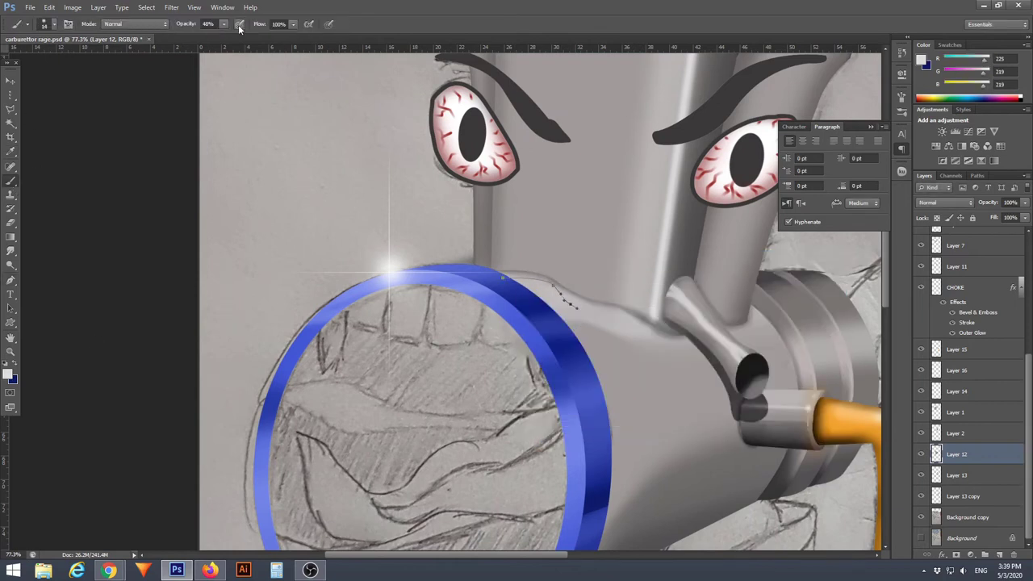
{"action": "right_click", "coordinate": [293, 245]}
{"action": "left_click", "coordinate": [348, 315]}
{"action": "key", "text": "Escape"}
{"action": "right_click", "coordinate": [380, 247]}
{"action": "left_click", "coordinate": [436, 310]}
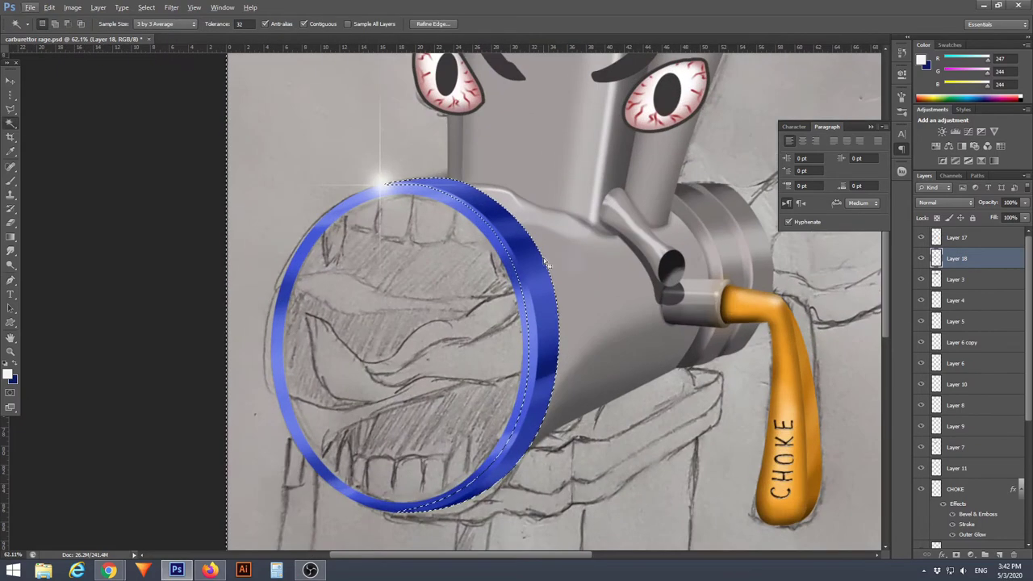
Convert a pen path around the rim's inner band into a selection
{"action": "key", "text": "p"}
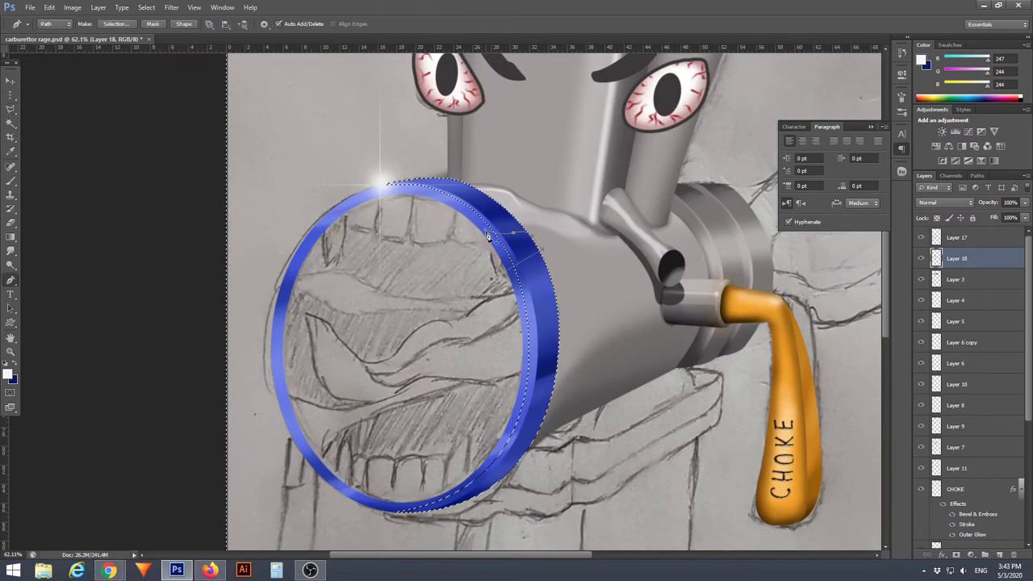
{"action": "right_click", "coordinate": [505, 252]}
{"action": "left_click", "coordinate": [553, 304]}
{"action": "left_click", "coordinate": [581, 161]}
{"action": "right_click", "coordinate": [525, 249]}
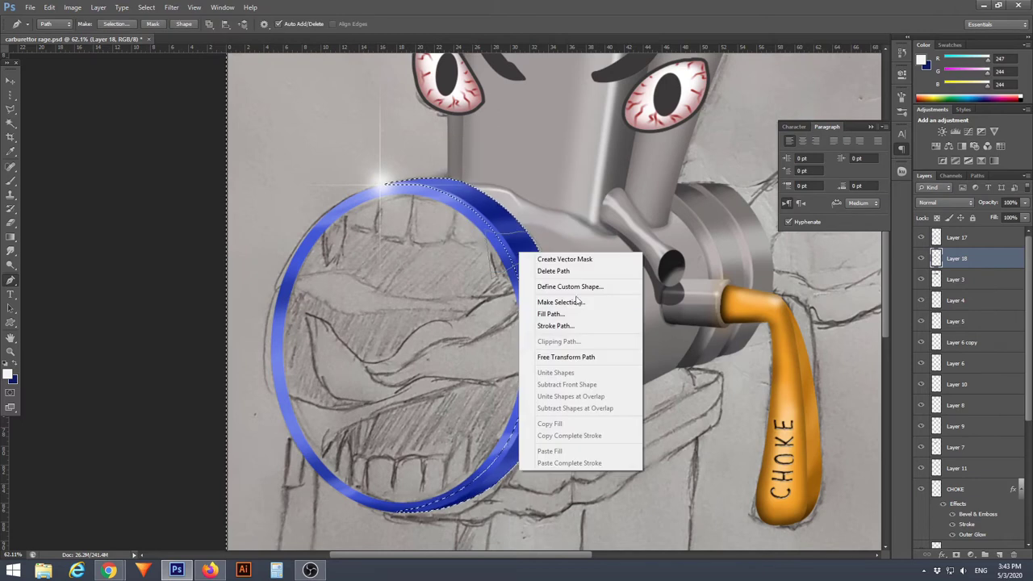
{"action": "key", "text": "Escape"}
{"action": "right_click", "coordinate": [269, 155]}
{"action": "left_click", "coordinate": [327, 332]}
{"action": "key", "text": "b"}
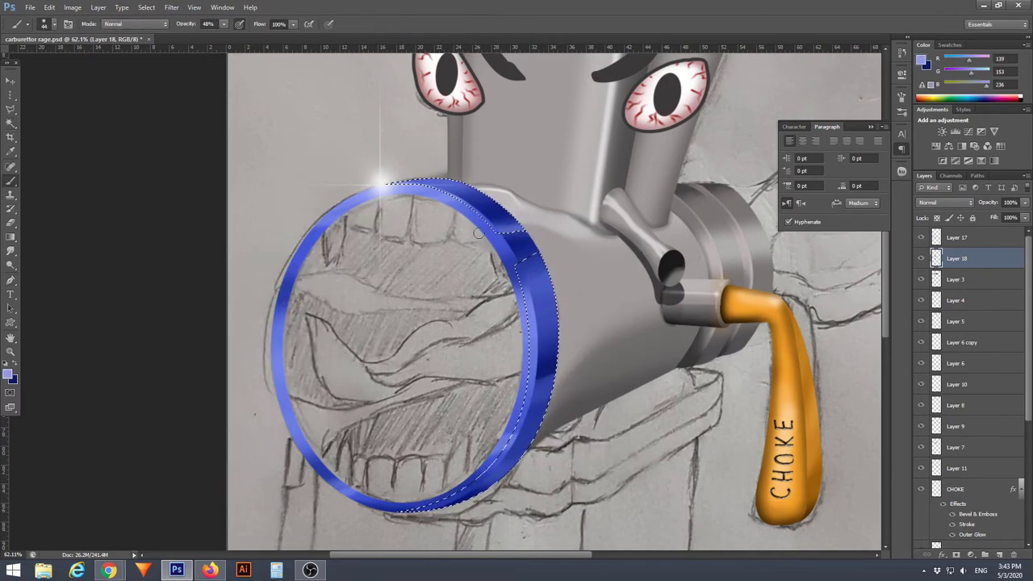
Trim the selection with the Polygonal Lasso and brush near-black blue into it
{"action": "key", "text": "l"}
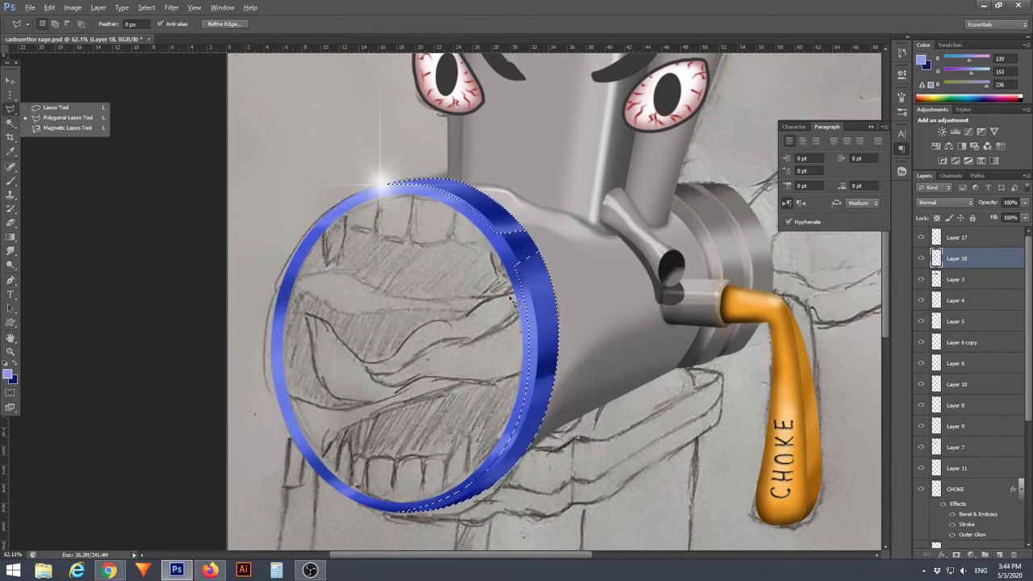
{"action": "key", "text": "alt"}
{"action": "left_click", "coordinate": [511, 301]}
{"action": "key", "text": "b"}
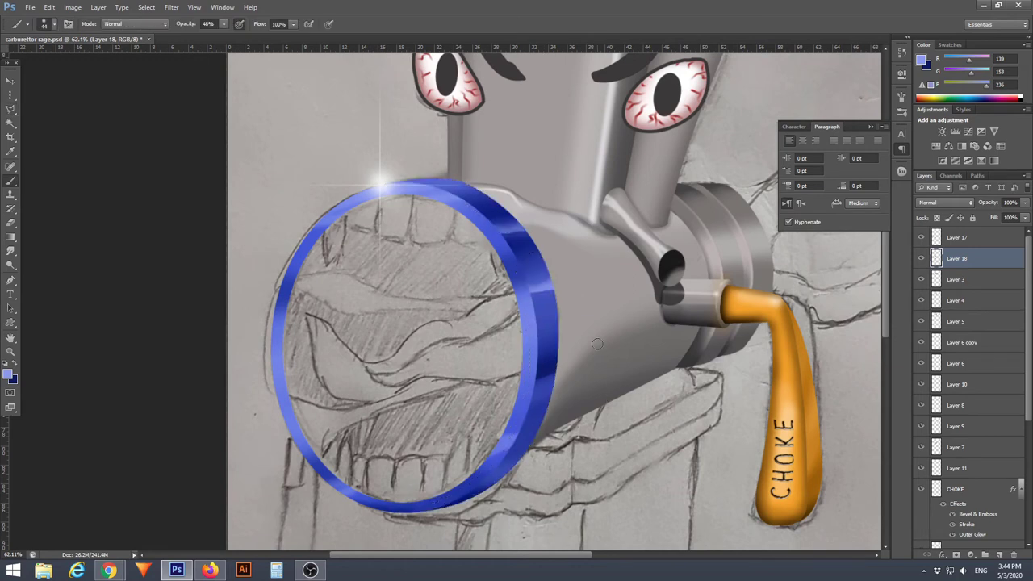
{"action": "scroll", "coordinate": [596, 344], "scroll_direction": "up", "scroll_amount": 3}
{"action": "right_click", "coordinate": [620, 377]}
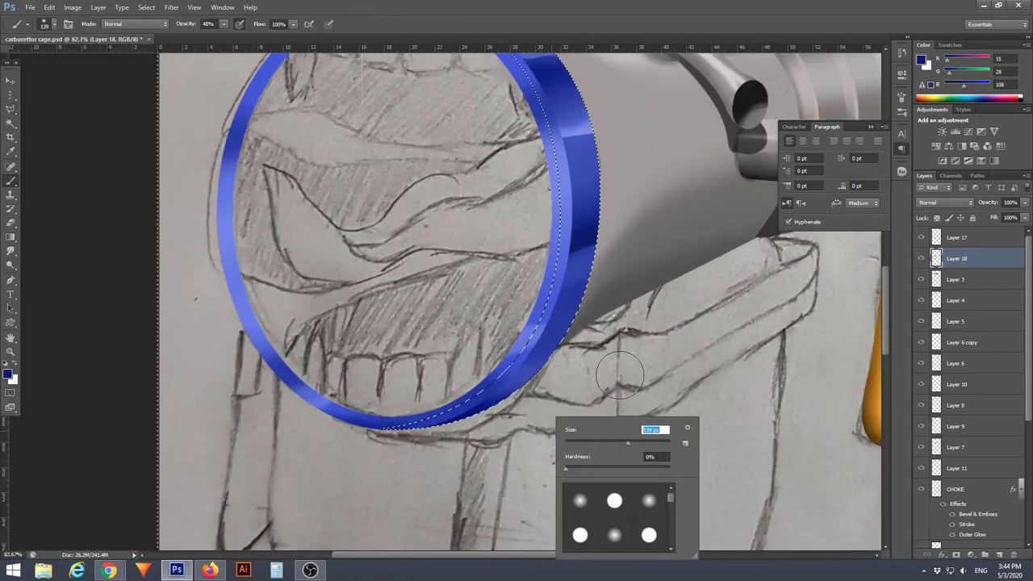
{"action": "right_click", "coordinate": [411, 153]}
{"action": "key", "text": "Escape"}
{"action": "left_click", "coordinate": [549, 403], "text": "alt"}
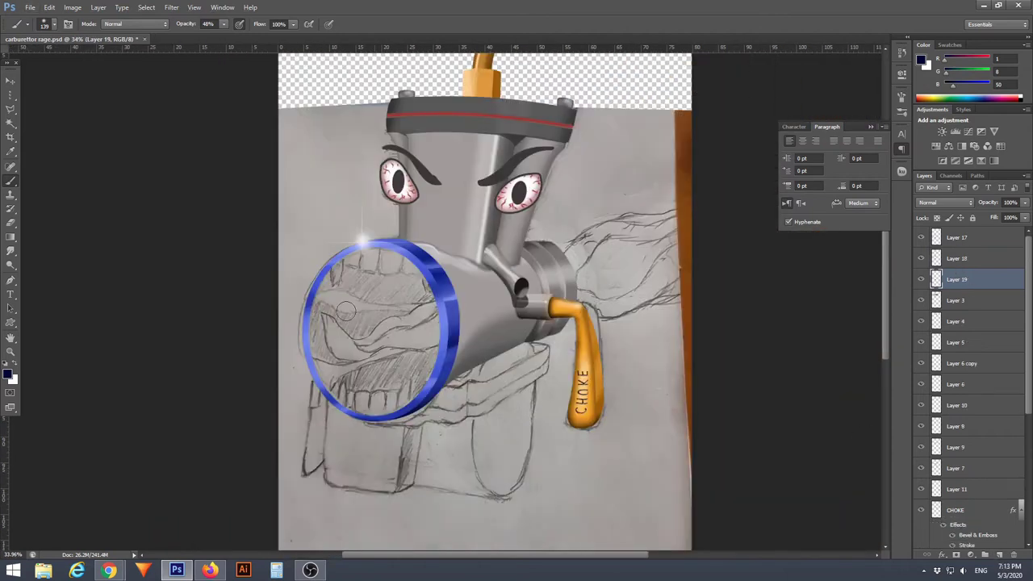
Fill the circle inside the ring with grey, lighter at the bottom and darker at left
{"action": "scroll", "coordinate": [345, 312], "scroll_direction": "up", "scroll_amount": 3}
{"action": "key", "text": "ctrl+t"}
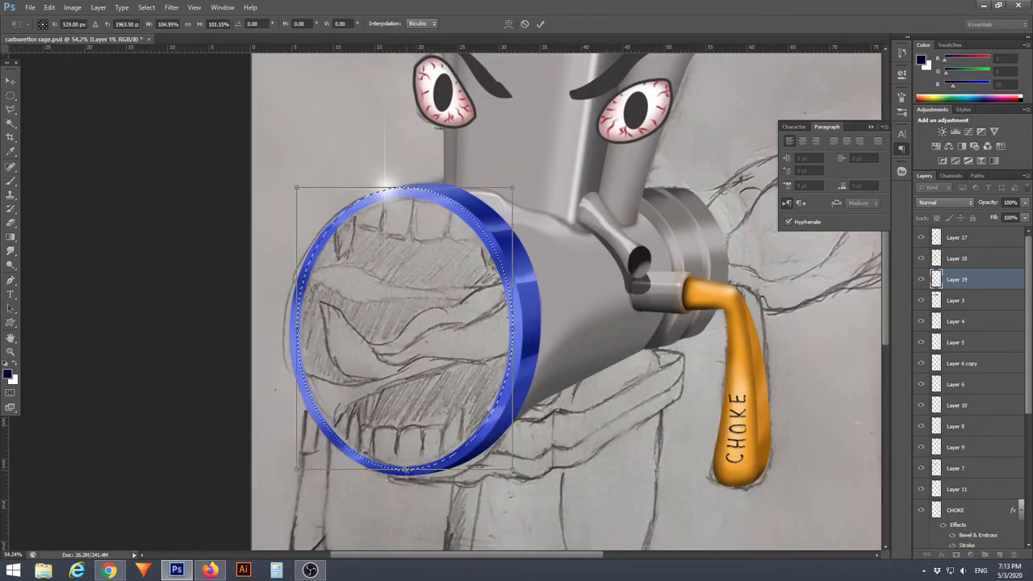
{"action": "key", "text": "Return"}
{"action": "key", "text": "b"}
{"action": "key", "text": "alt+BackSpace"}
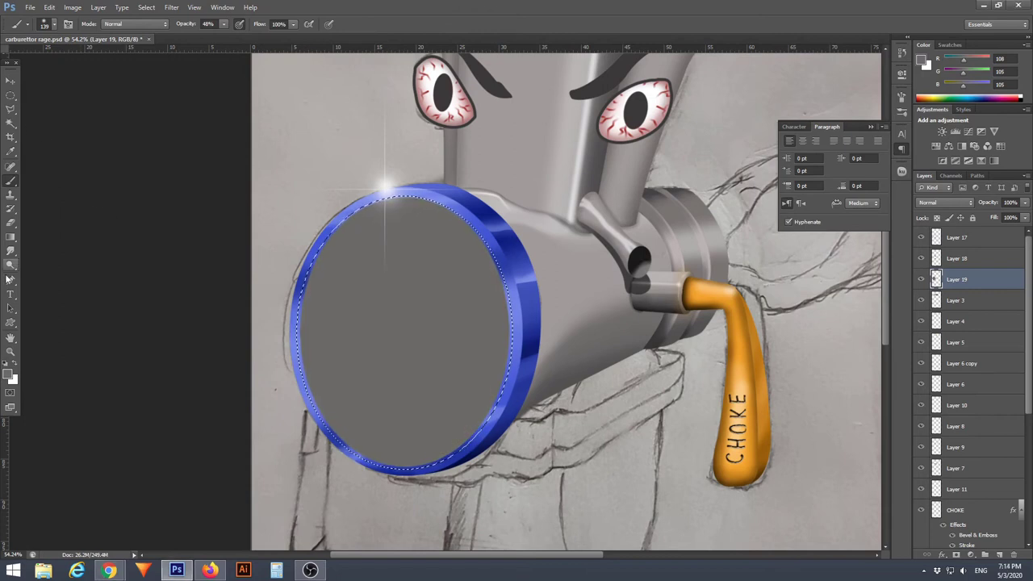
{"action": "left_click", "coordinate": [8, 373]}
{"action": "left_click", "coordinate": [803, 277]}
{"action": "mouse_move", "coordinate": [368, 411]}
{"action": "left_mouse_down"}
{"action": "mouse_move", "coordinate": [393, 401]}
{"action": "mouse_move", "coordinate": [461, 410]}
{"action": "mouse_move", "coordinate": [366, 522]}
{"action": "left_mouse_up"}
{"action": "left_click", "coordinate": [8, 373]}
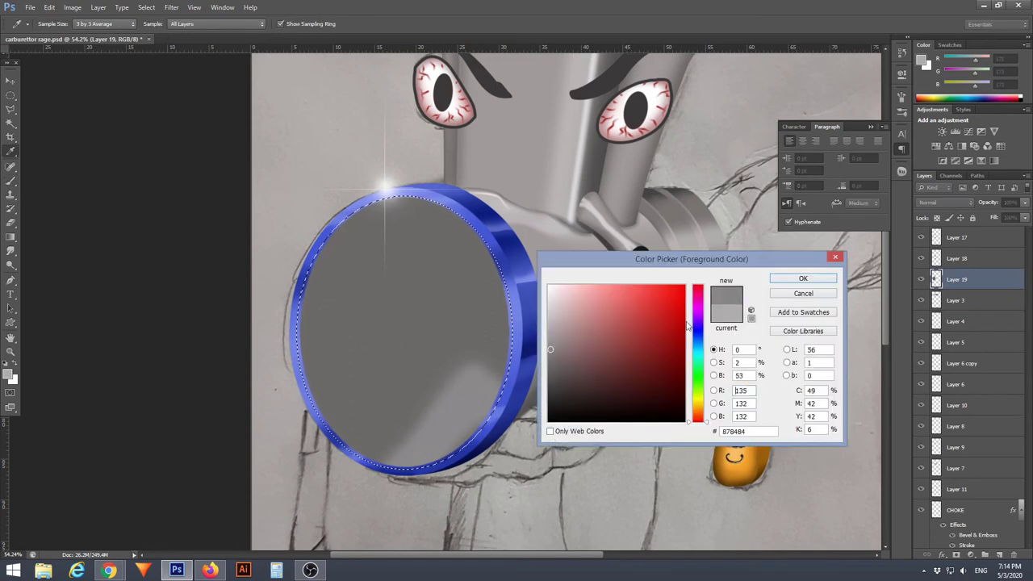
{"action": "left_click", "coordinate": [810, 279]}
{"action": "mouse_move", "coordinate": [454, 231]}
{"action": "left_mouse_down"}
{"action": "mouse_move", "coordinate": [406, 186]}
{"action": "mouse_move", "coordinate": [304, 323]}
{"action": "left_mouse_up"}
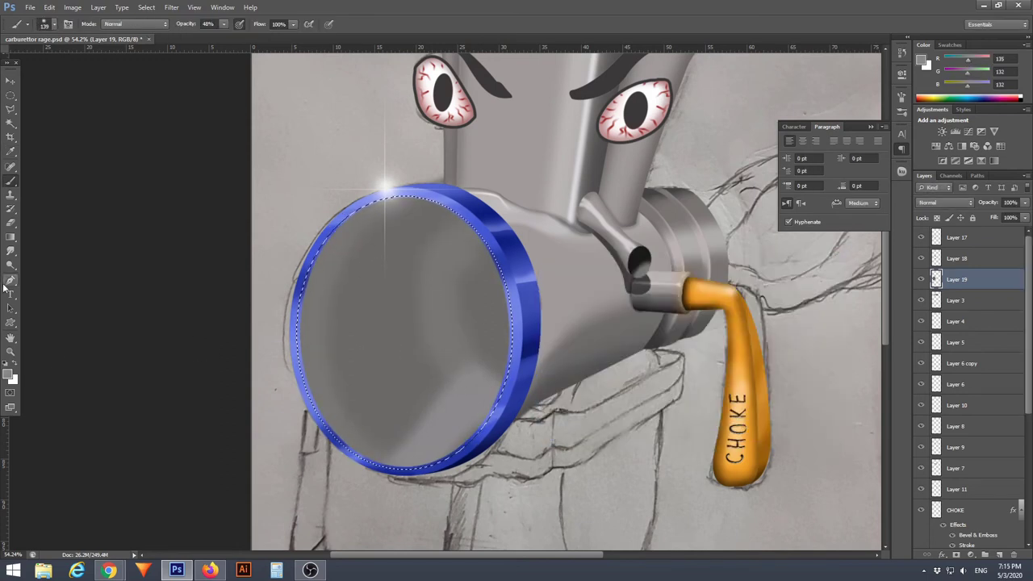
Paint a white curved blade highlight through a pen-path selection
{"action": "left_click", "coordinate": [7, 282]}
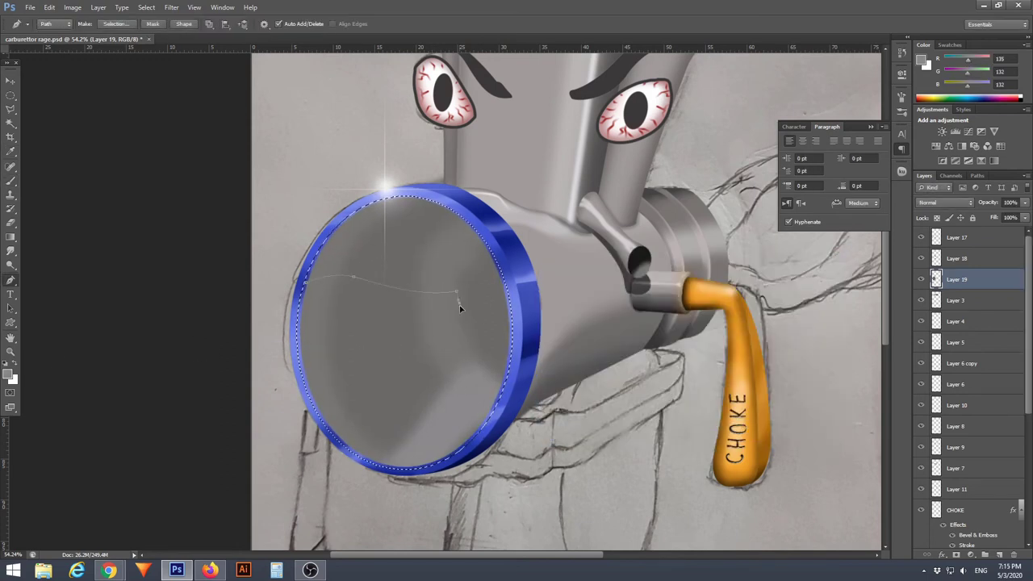
{"action": "right_click", "coordinate": [313, 286]}
{"action": "left_click", "coordinate": [355, 351]}
{"action": "key", "text": "Return"}
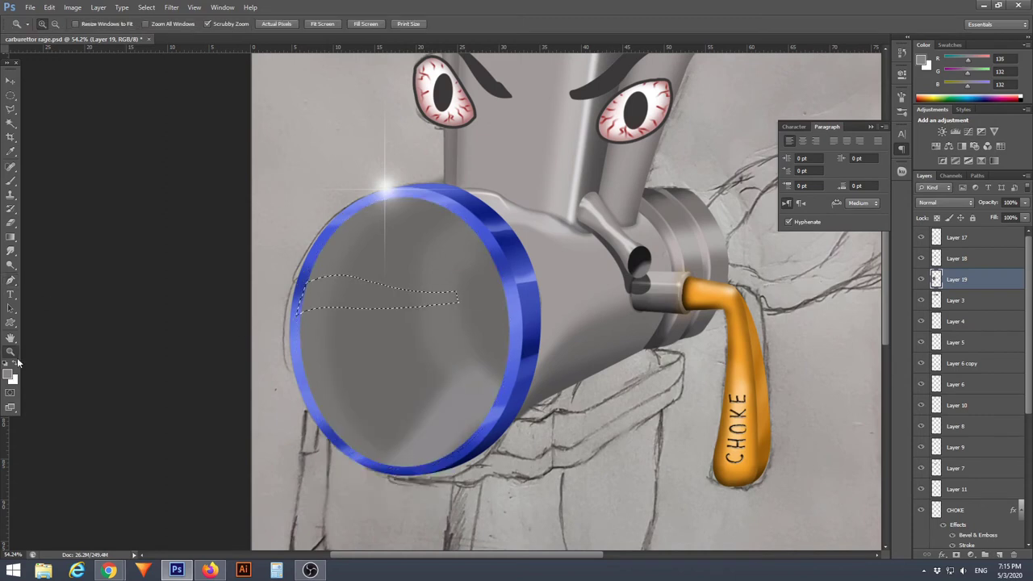
{"action": "key", "text": "b"}
{"action": "key", "text": "x"}
{"action": "left_click_drag", "start_coordinate": [452, 297], "coordinate": [251, 309]}
Paint a second white blade highlight through another path selection, then deselect
{"action": "key", "text": "p"}
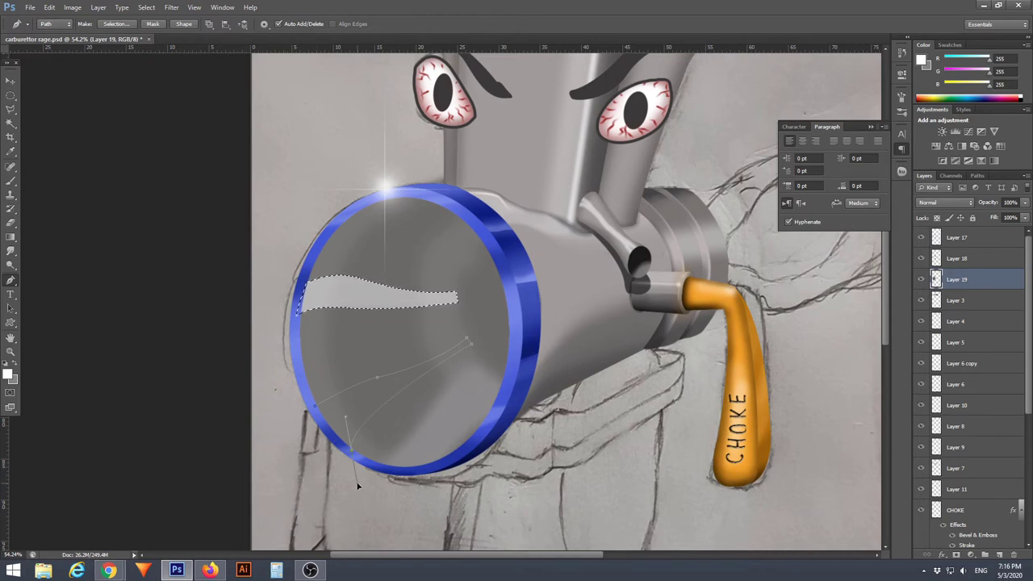
{"action": "right_click", "coordinate": [349, 457]}
{"action": "left_click", "coordinate": [388, 247]}
{"action": "key", "text": "Return"}
{"action": "left_click", "coordinate": [11, 167]}
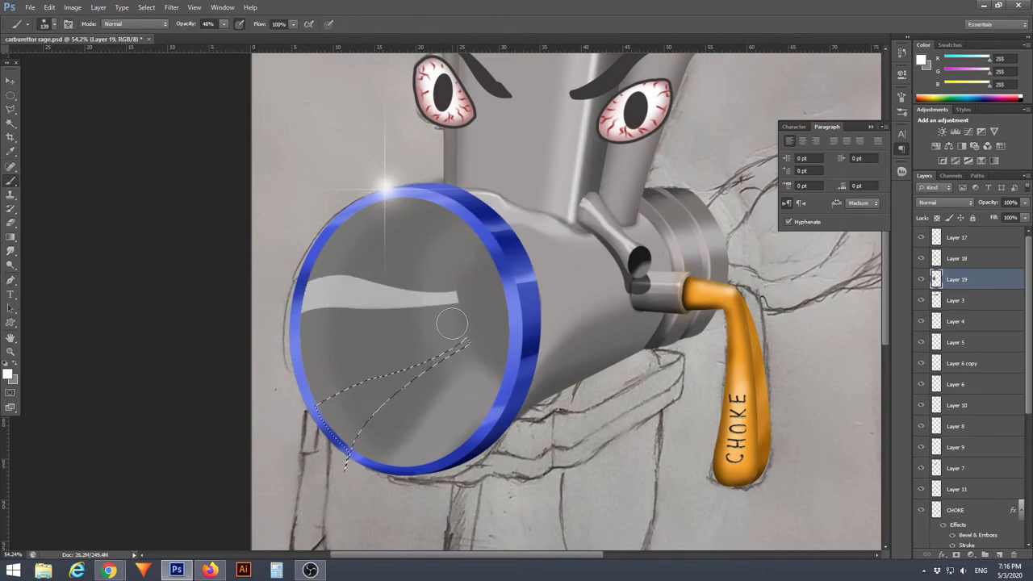
{"action": "left_click_drag", "start_coordinate": [460, 347], "coordinate": [371, 418]}
{"action": "key", "text": "ctrl+d"}
Draw a path around the inner hole and set up a dark grey brush
{"action": "scroll", "coordinate": [371, 418], "scroll_direction": "up", "scroll_amount": 3}
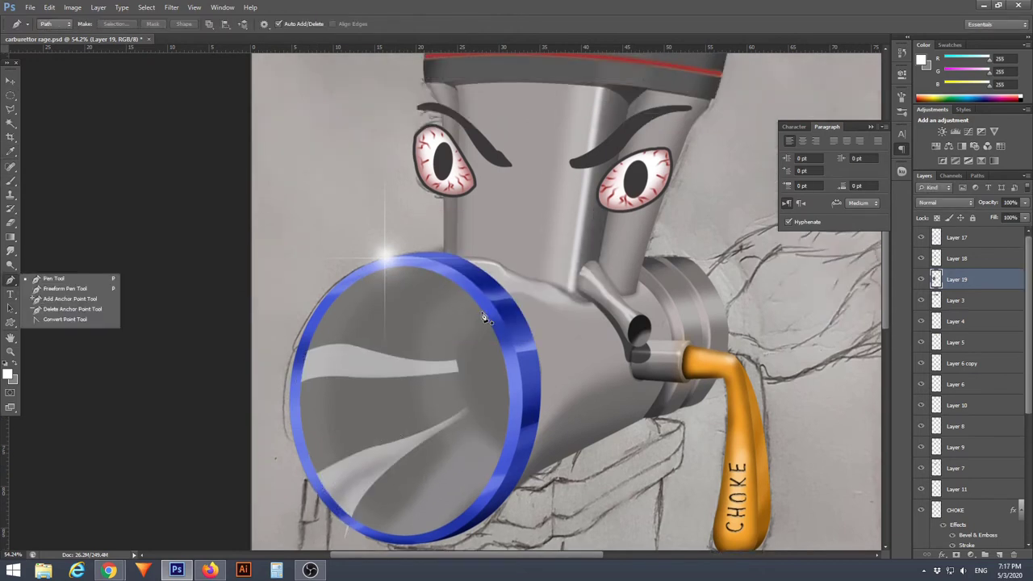
{"action": "left_click_drag", "start_coordinate": [11, 280], "coordinate": [49, 278]}
{"action": "scroll", "coordinate": [490, 317], "scroll_direction": "down", "scroll_amount": 1}
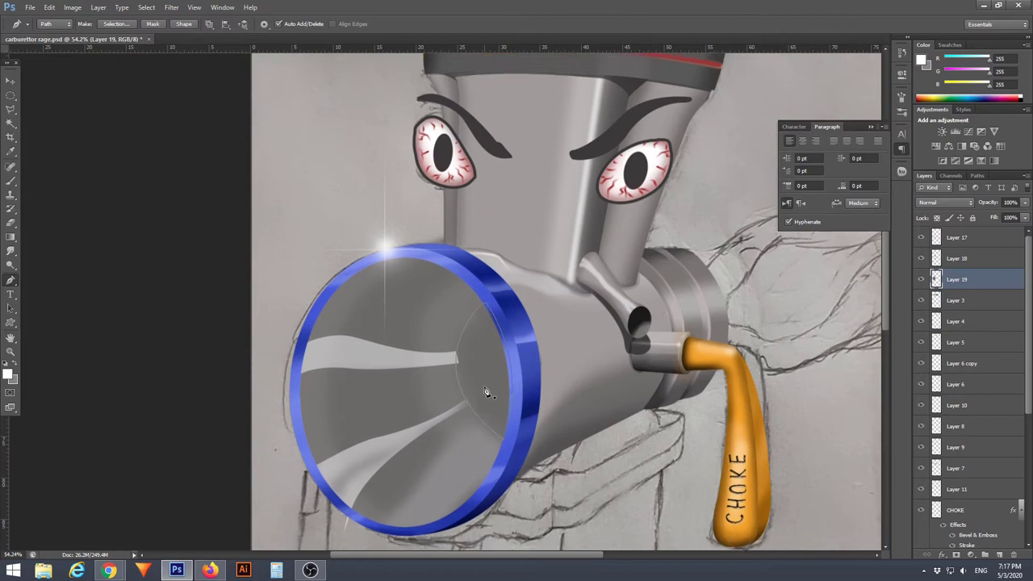
{"action": "key", "text": "b"}
{"action": "right_click", "coordinate": [486, 343]}
{"action": "left_click", "coordinate": [10, 373]}
{"action": "left_click", "coordinate": [553, 376]}
{"action": "key", "text": "Return"}
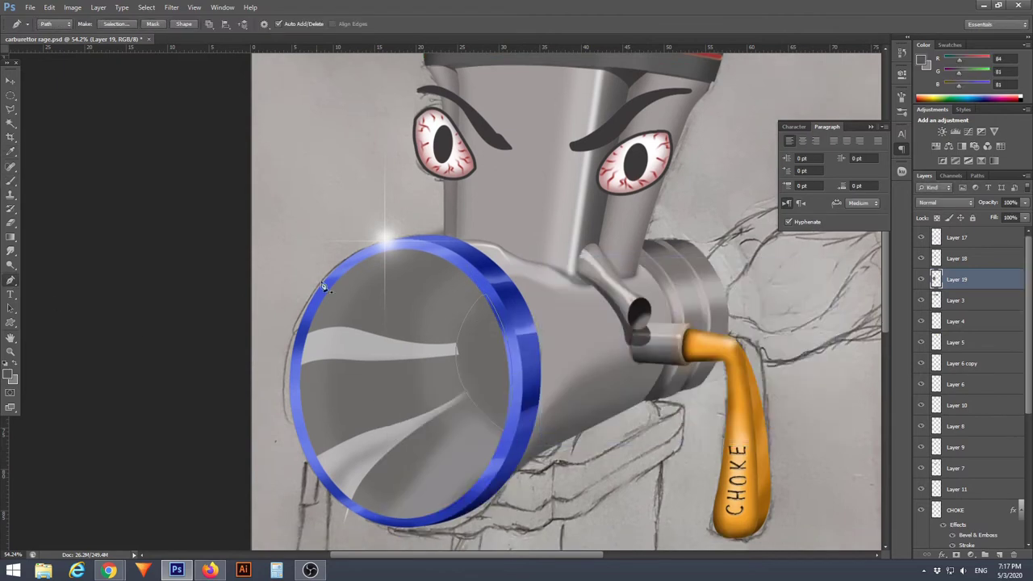
Stroke the inner hole path in dark grey and turn it into a selection
{"action": "right_click", "coordinate": [467, 297]}
{"action": "left_click", "coordinate": [484, 317]}
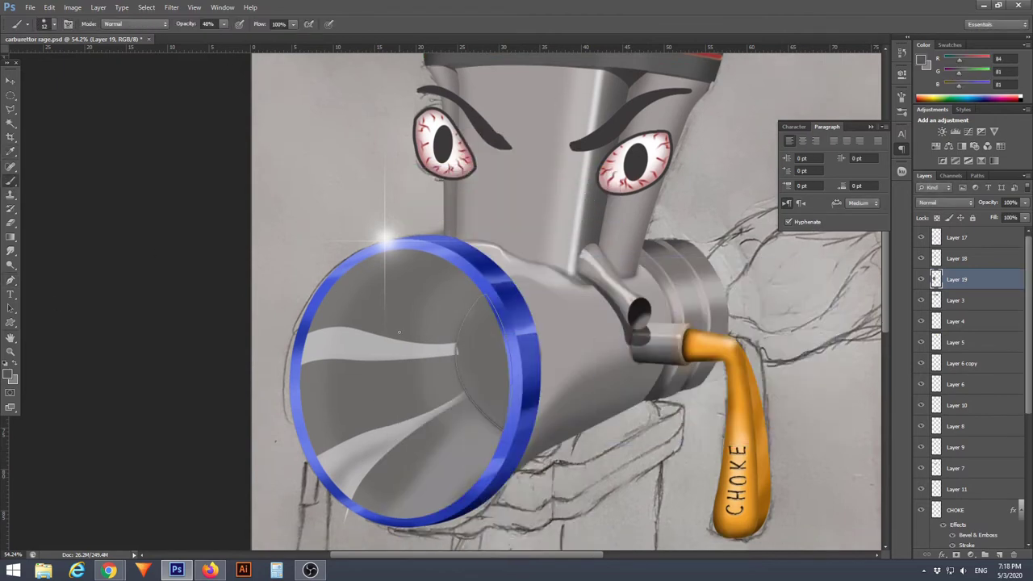
{"action": "right_click", "coordinate": [464, 343]}
{"action": "left_click", "coordinate": [436, 203]}
{"action": "left_click", "coordinate": [594, 194]}
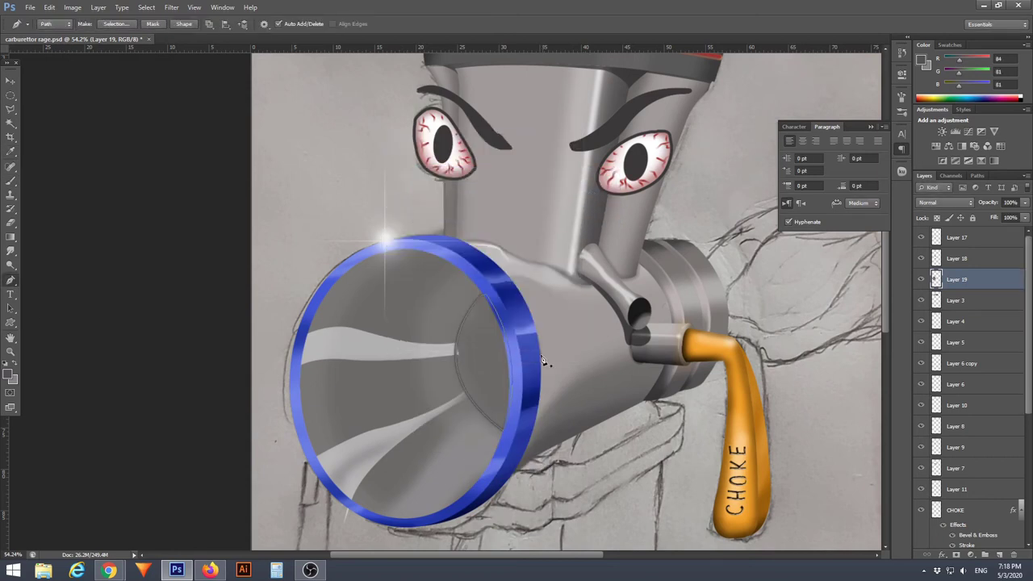
{"action": "key", "text": "ctrl+Return"}
{"action": "key", "text": "b"}
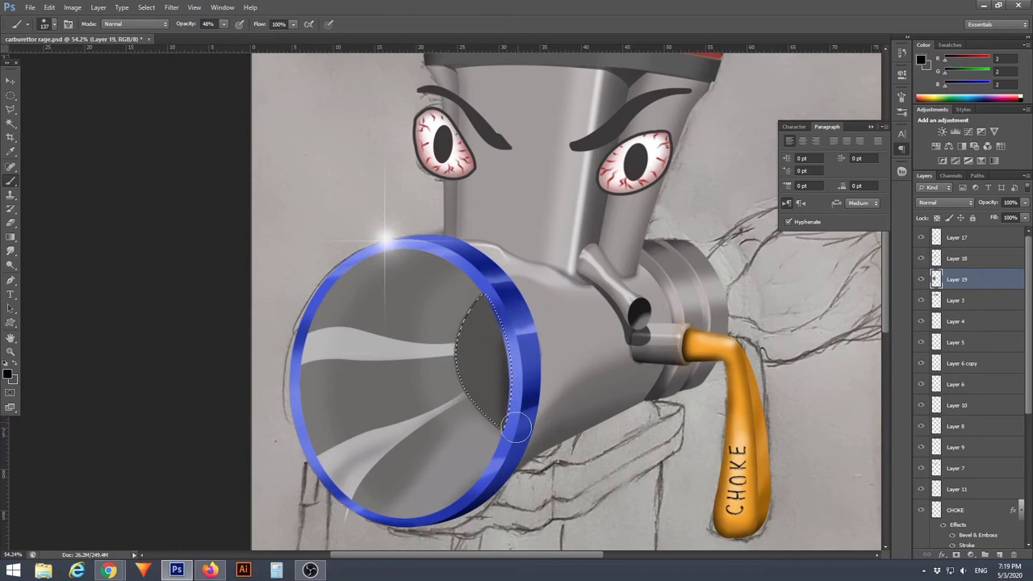
Paint the hole near-black on Layer 20, move it below Layer 19, and begin a rim path
{"action": "left_click_drag", "start_coordinate": [496, 307], "coordinate": [520, 418]}
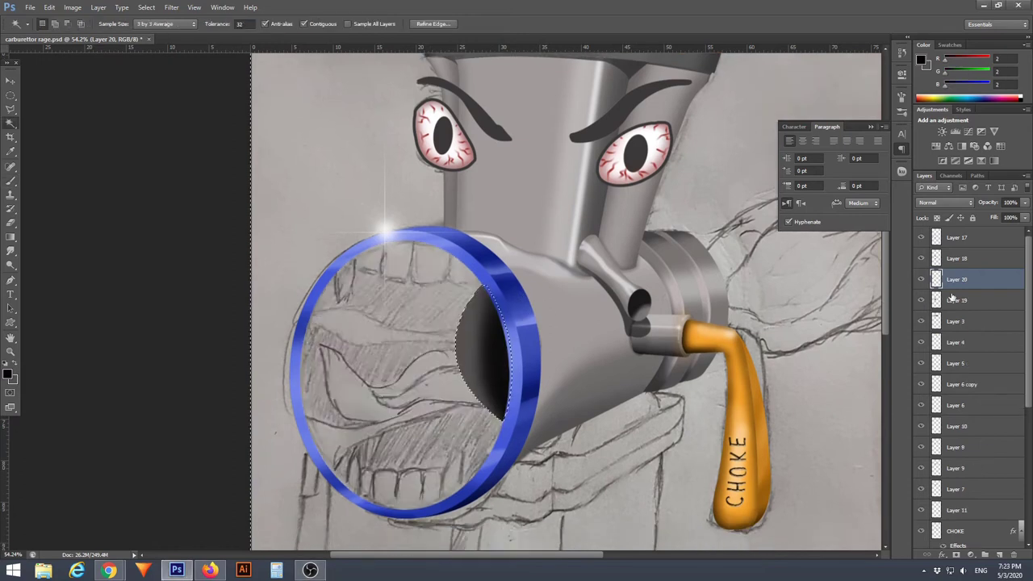
{"action": "left_click_drag", "start_coordinate": [932, 302], "coordinate": [936, 311]}
{"action": "key", "text": "p"}
{"action": "left_click_drag", "start_coordinate": [353, 248], "coordinate": [298, 266]}
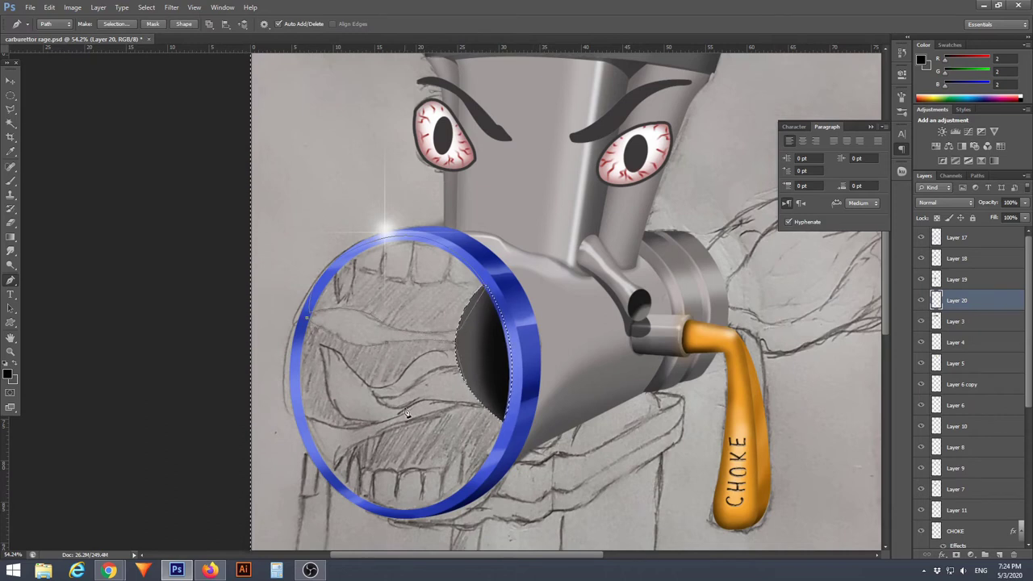
{"action": "scroll", "coordinate": [315, 375], "scroll_direction": "down", "scroll_amount": 1}
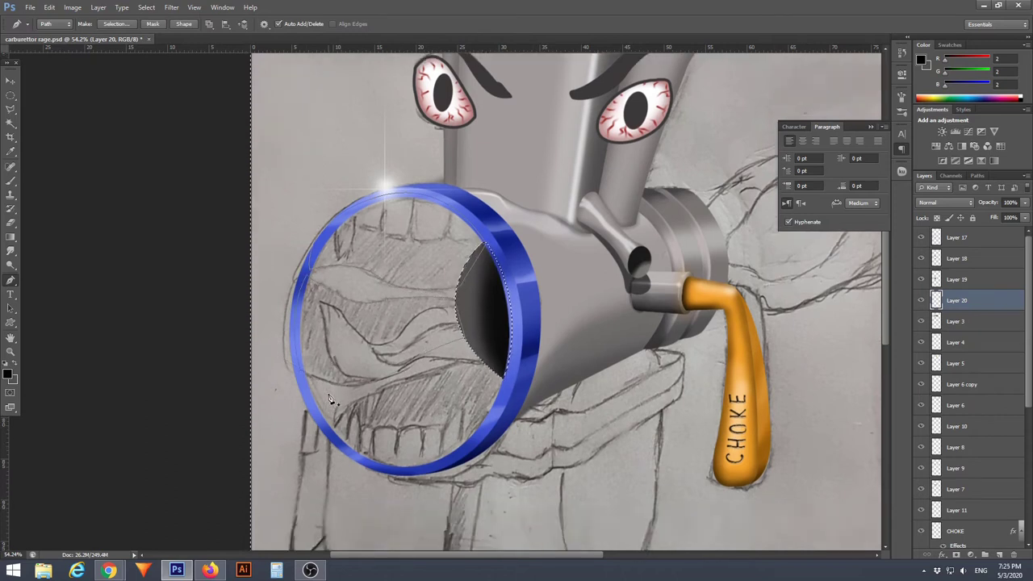
{"action": "scroll", "coordinate": [353, 415], "scroll_direction": "down", "scroll_amount": 1}
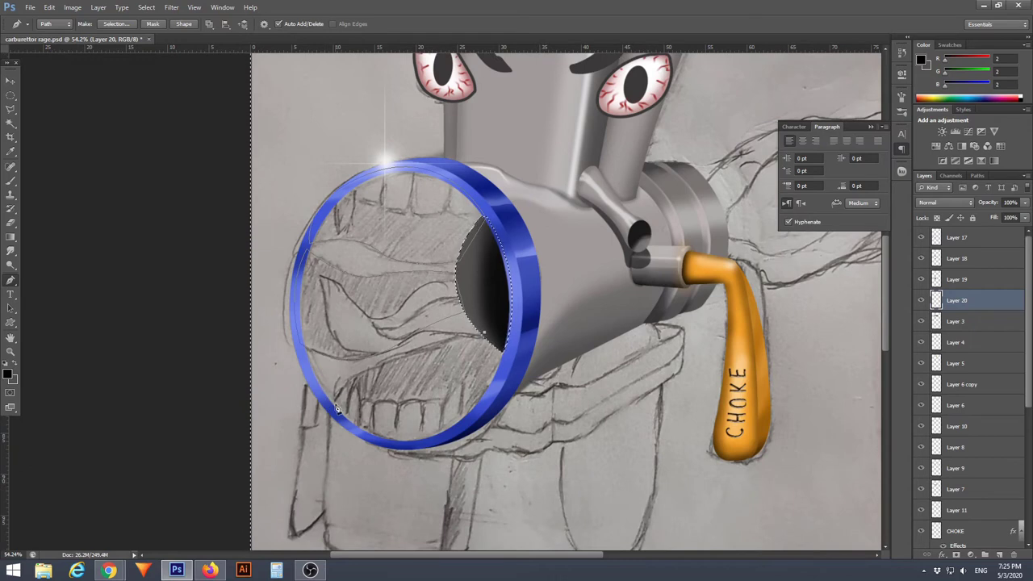
Make the curved path a selection and darken the mouth interior's upper left at 16% opacity
{"action": "left_click_drag", "start_coordinate": [337, 409], "coordinate": [322, 460]}
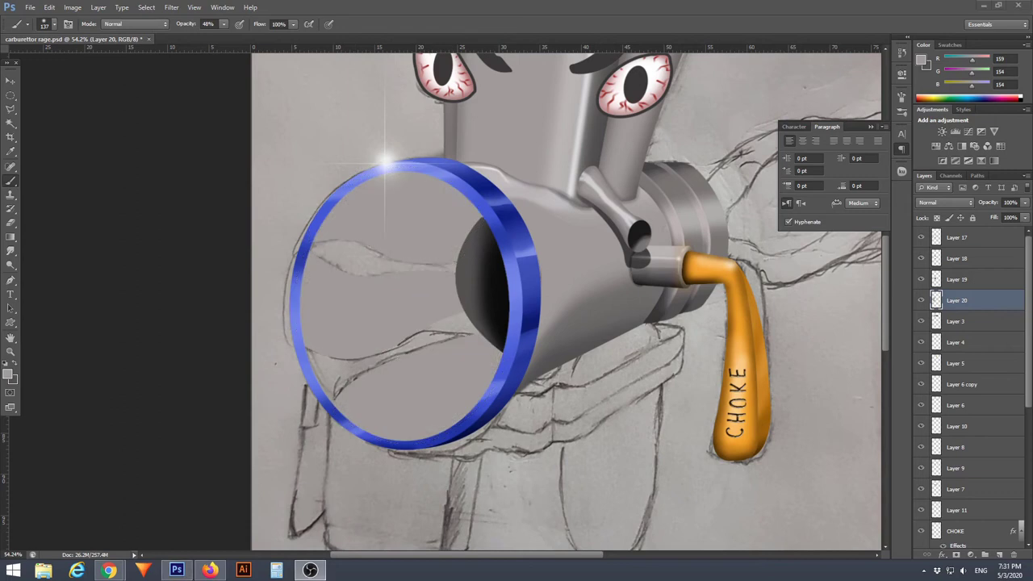
{"action": "right_click", "coordinate": [448, 222]}
{"action": "key", "text": "Return"}
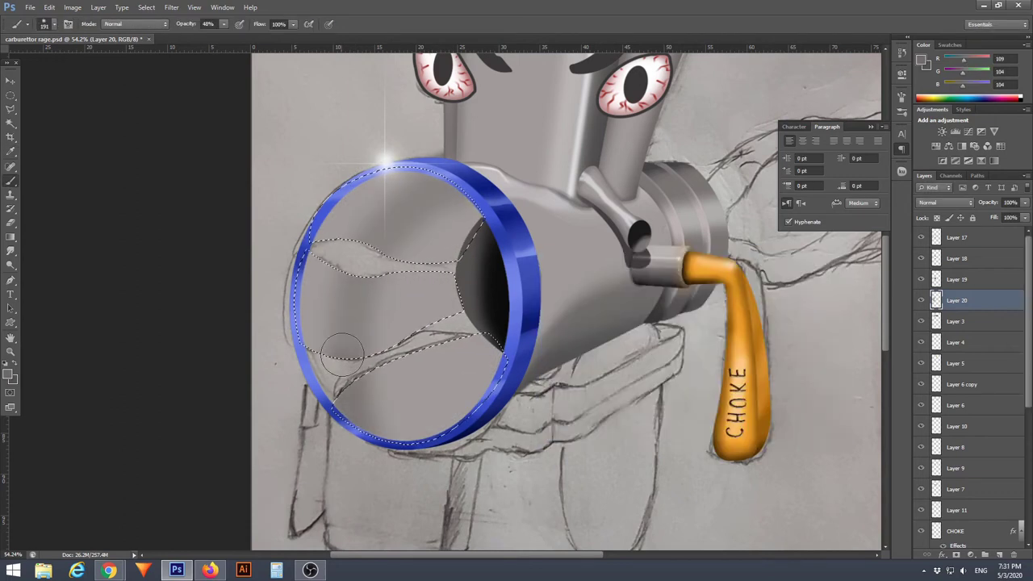
{"action": "left_click_drag", "start_coordinate": [343, 353], "coordinate": [333, 394]}
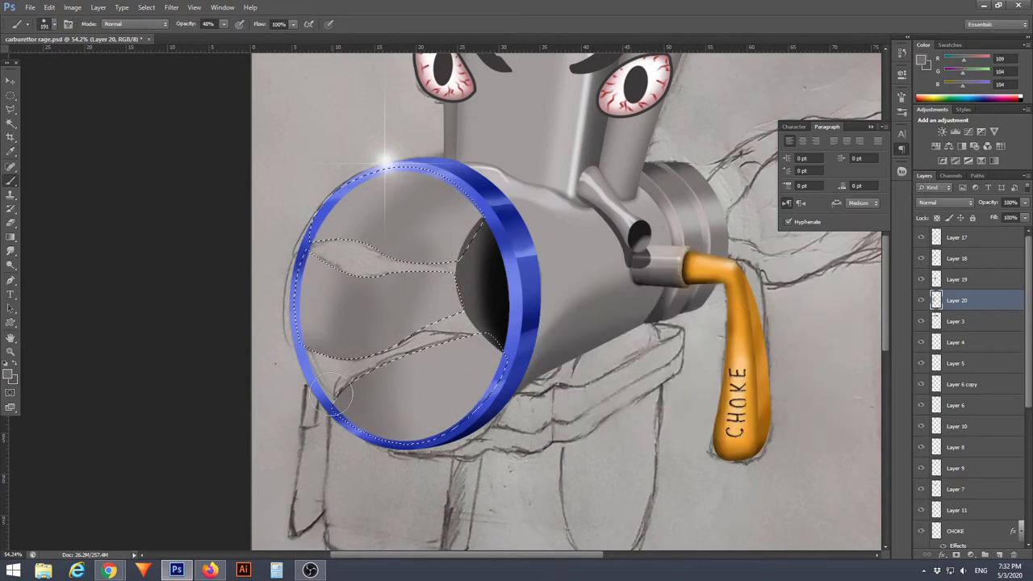
{"action": "left_click_drag", "start_coordinate": [361, 238], "coordinate": [301, 440]}
{"action": "right_click", "coordinate": [347, 226]}
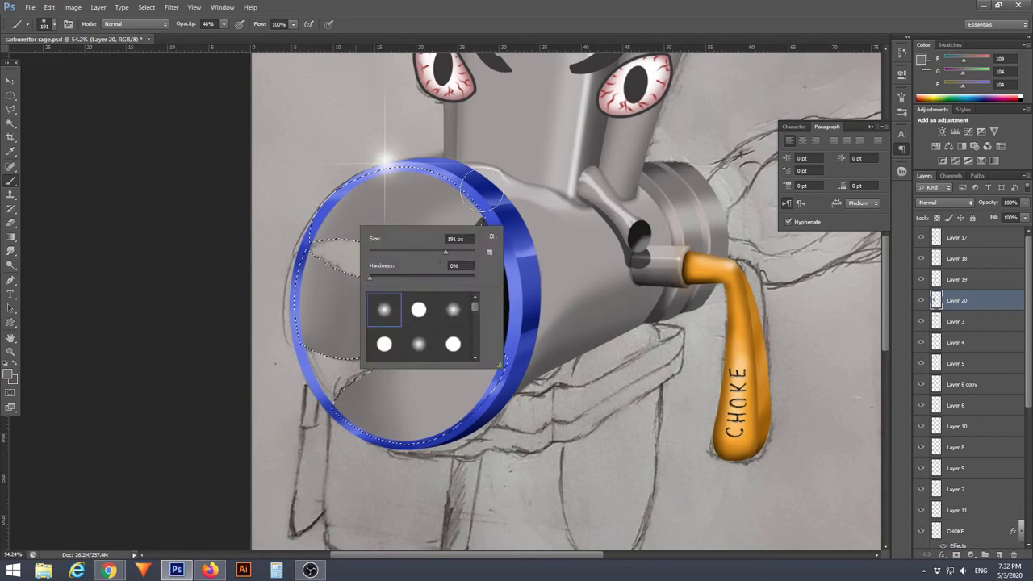
{"action": "left_click", "coordinate": [922, 60]}
{"action": "left_click", "coordinate": [802, 275]}
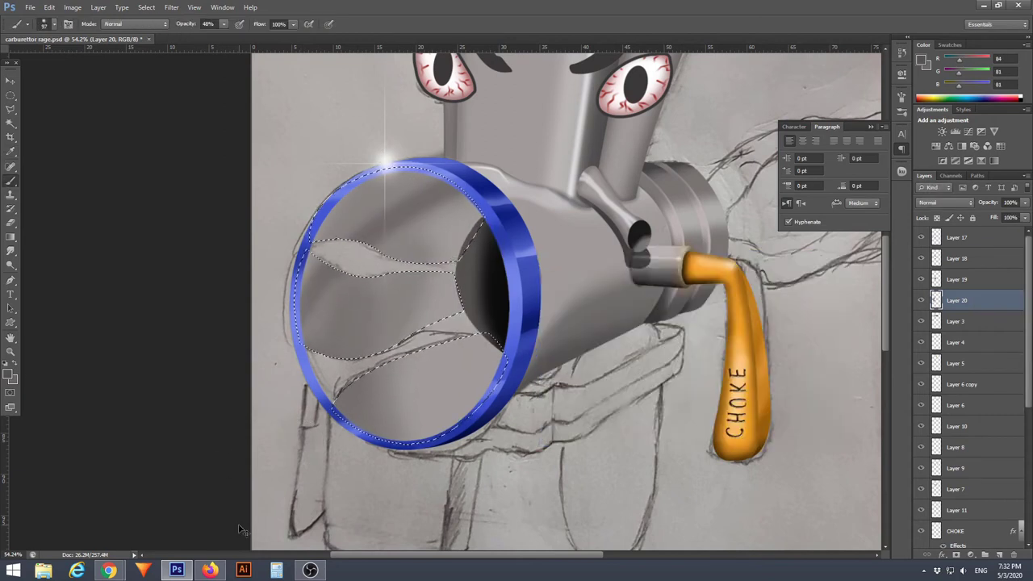
{"action": "left_click_drag", "start_coordinate": [223, 23], "coordinate": [206, 36]}
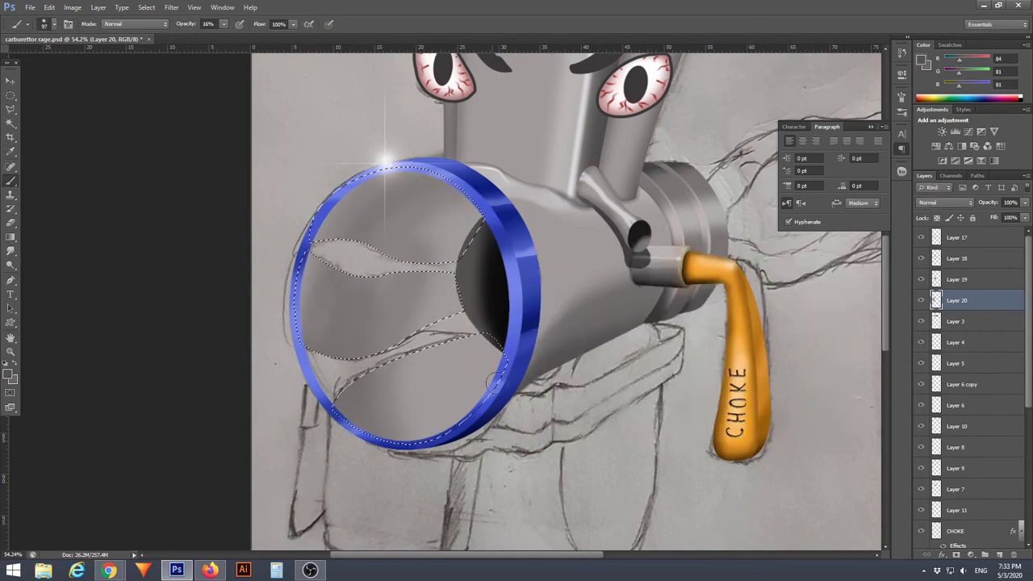
Paint pale grey at 100% opacity into the two selected wavy shapes
{"action": "scroll", "coordinate": [458, 165], "scroll_direction": "down", "scroll_amount": 3}
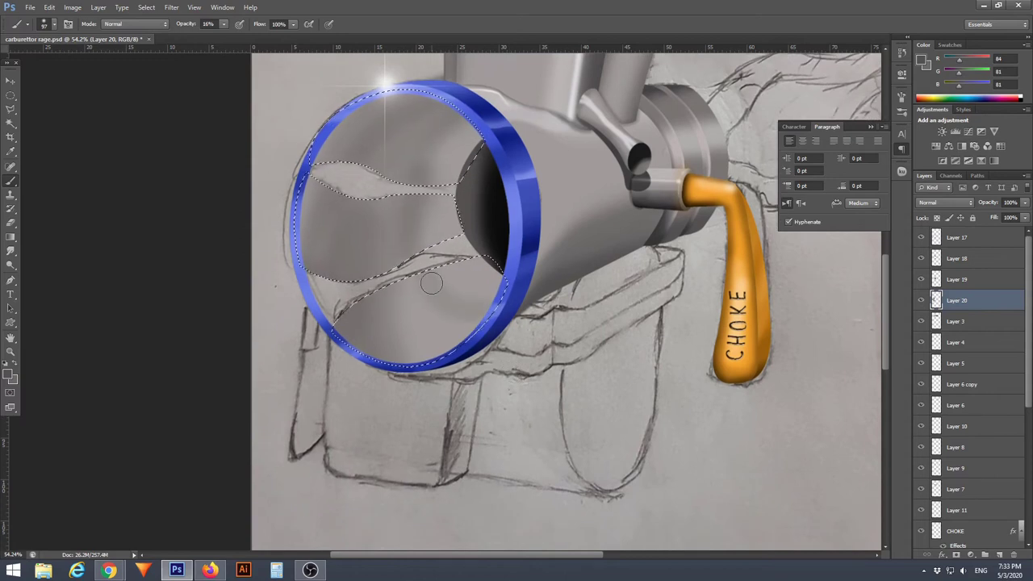
{"action": "left_click", "coordinate": [472, 267], "text": "alt"}
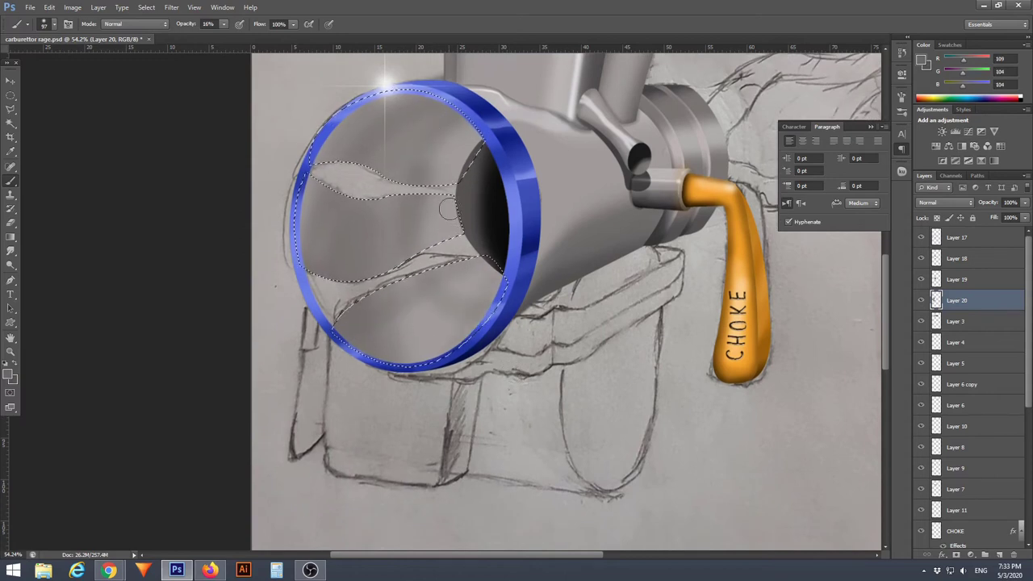
{"action": "left_click", "coordinate": [9, 373]}
{"action": "left_click", "coordinate": [805, 276]}
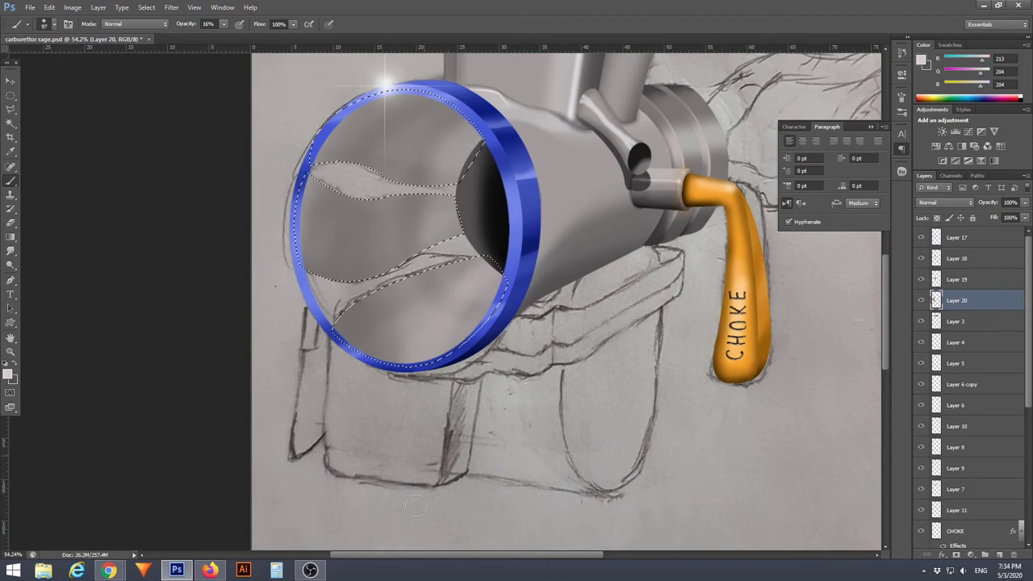
{"action": "scroll", "coordinate": [387, 162], "scroll_direction": "up", "scroll_amount": 2}
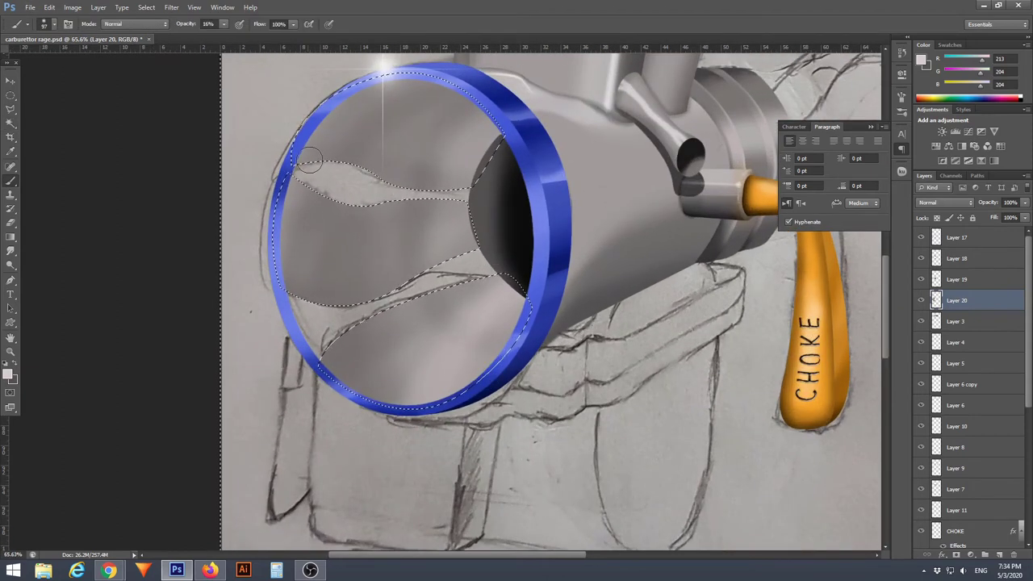
{"action": "left_click_drag", "start_coordinate": [229, 38], "coordinate": [275, 38]}
{"action": "left_click_drag", "start_coordinate": [501, 266], "coordinate": [323, 355]}
{"action": "left_click_drag", "start_coordinate": [307, 181], "coordinate": [468, 194]}
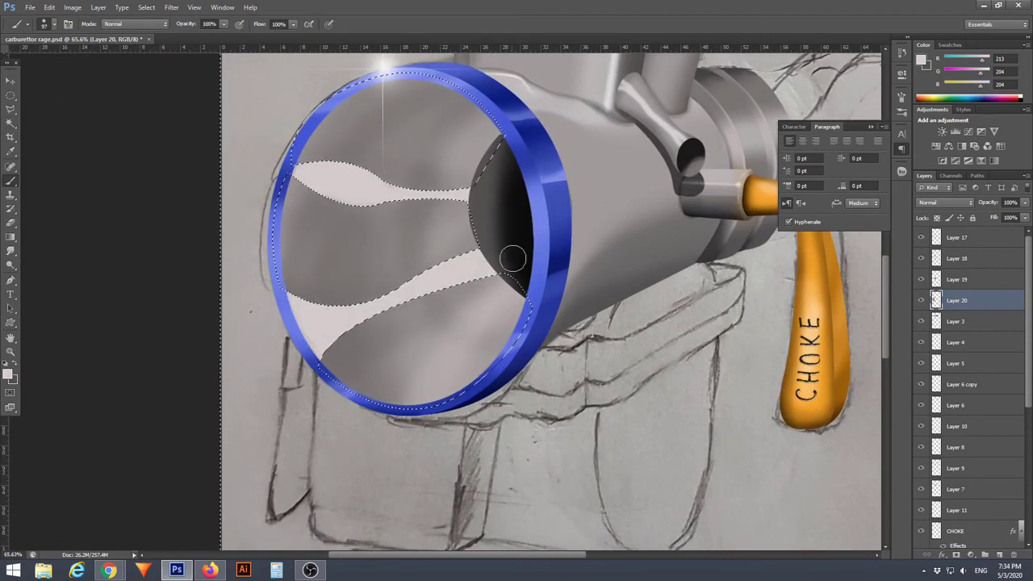
Shade the upper pale shape with grey at 29% opacity, then deselect
{"action": "left_click", "coordinate": [444, 335], "text": "alt"}
{"action": "left_click", "coordinate": [224, 23]}
{"action": "left_click_drag", "start_coordinate": [274, 38], "coordinate": [235, 38]}
{"action": "left_click_drag", "start_coordinate": [473, 190], "coordinate": [298, 178]}
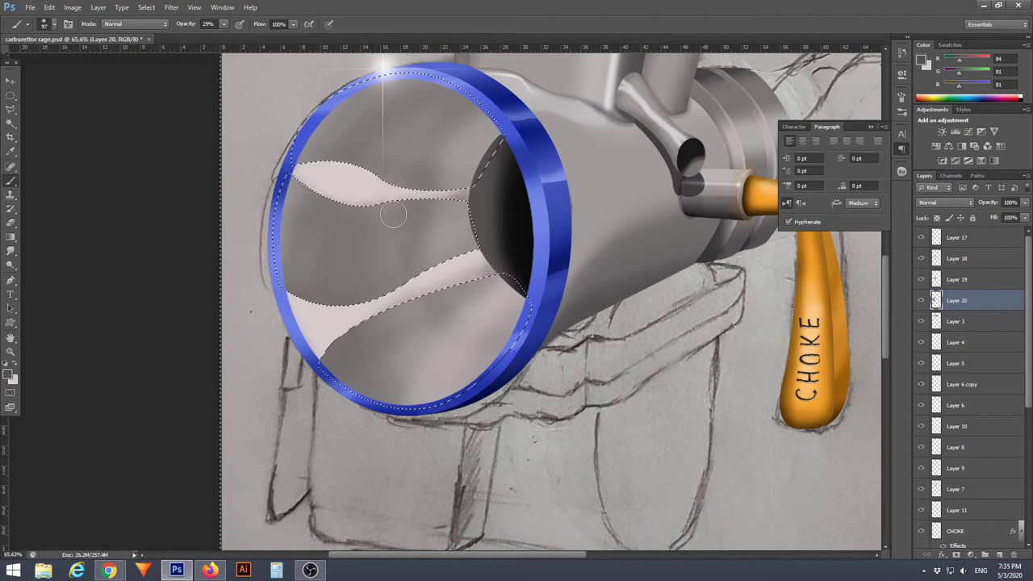
{"action": "key", "text": "ctrl+d"}
{"action": "scroll", "coordinate": [445, 325], "scroll_direction": "down", "scroll_amount": 1}
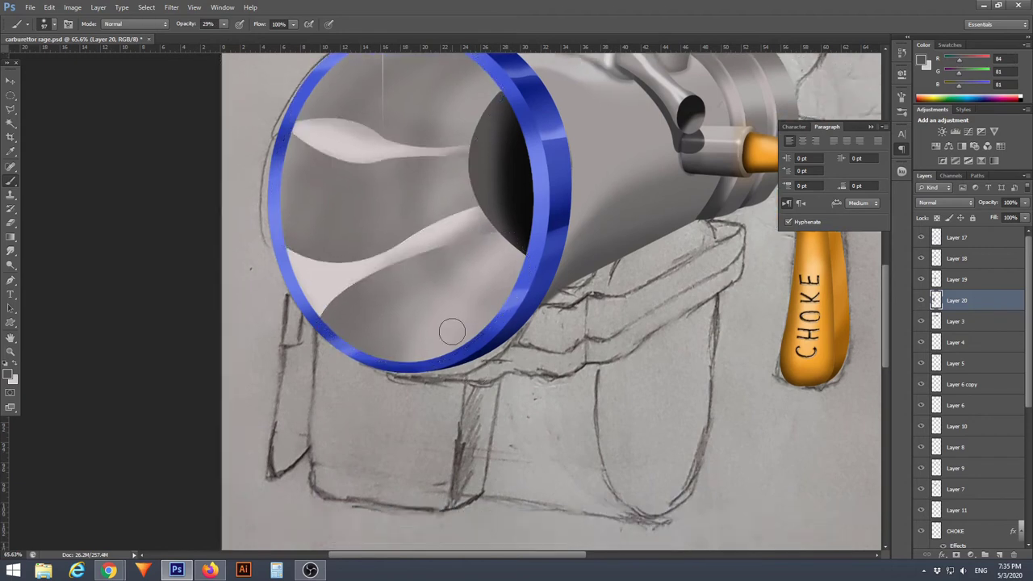
{"action": "scroll", "coordinate": [453, 332], "scroll_direction": "down", "scroll_amount": 2}
{"action": "key", "text": "alt+bracketright"}
Draw a small dark oval dimple in the lower mouth, rotated about 34° and warped
{"action": "right_click", "coordinate": [420, 294]}
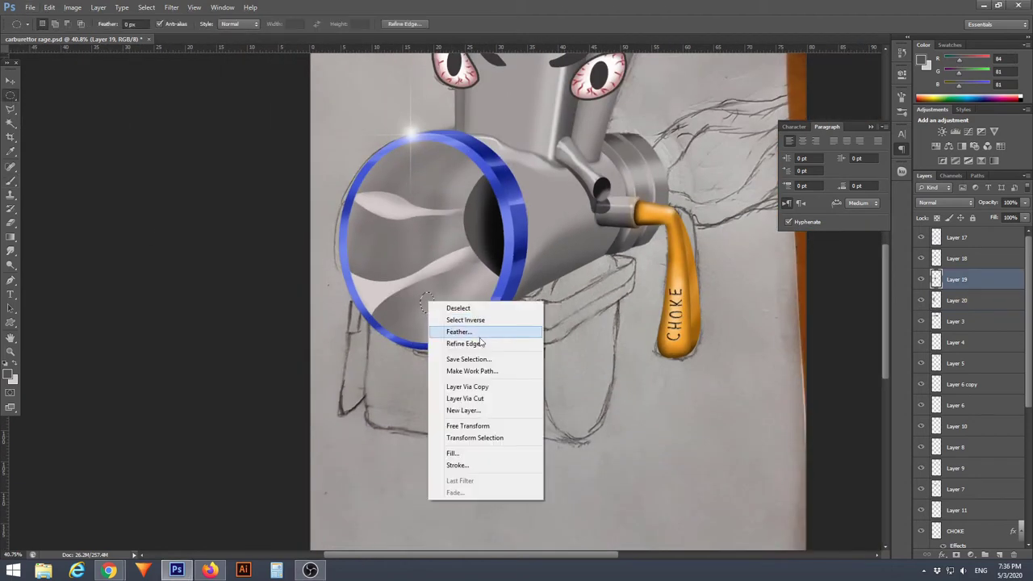
{"action": "key", "text": "Escape"}
{"action": "left_click_drag", "start_coordinate": [427, 302], "coordinate": [454, 292]}
{"action": "key", "text": "ctrl+t"}
{"action": "scroll", "coordinate": [425, 307], "scroll_direction": "up", "scroll_amount": 2}
{"action": "scroll", "coordinate": [427, 305], "scroll_direction": "up", "scroll_amount": 1}
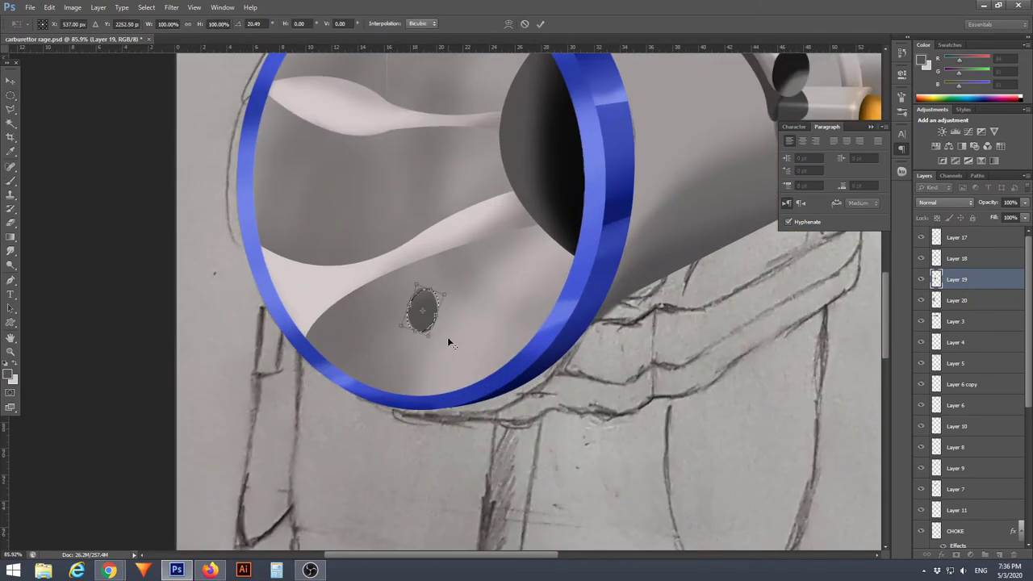
{"action": "right_click", "coordinate": [431, 317]}
{"action": "key", "text": "Escape"}
{"action": "left_click_drag", "start_coordinate": [444, 331], "coordinate": [434, 340]}
{"action": "right_click", "coordinate": [406, 329]}
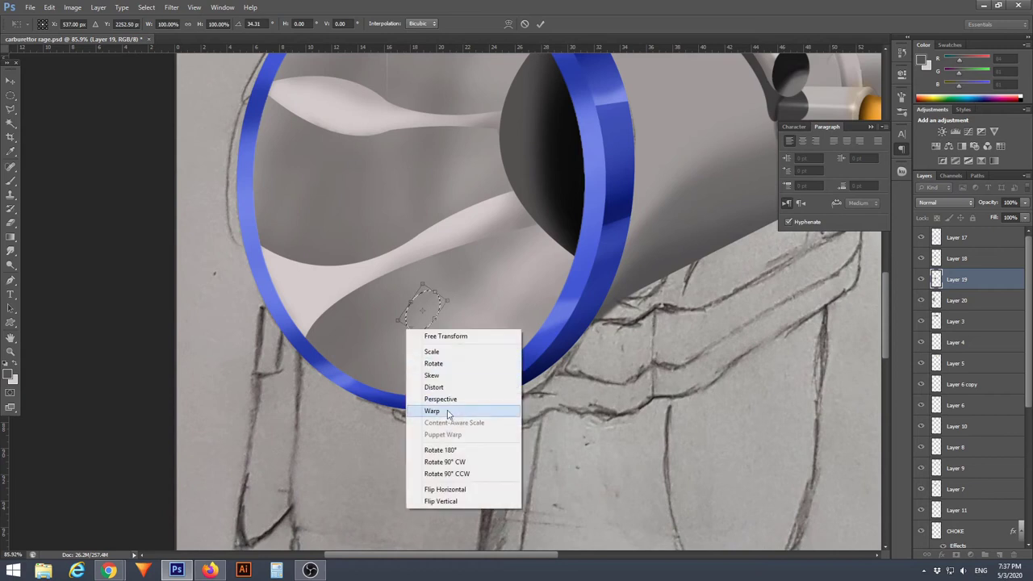
{"action": "left_click", "coordinate": [448, 414]}
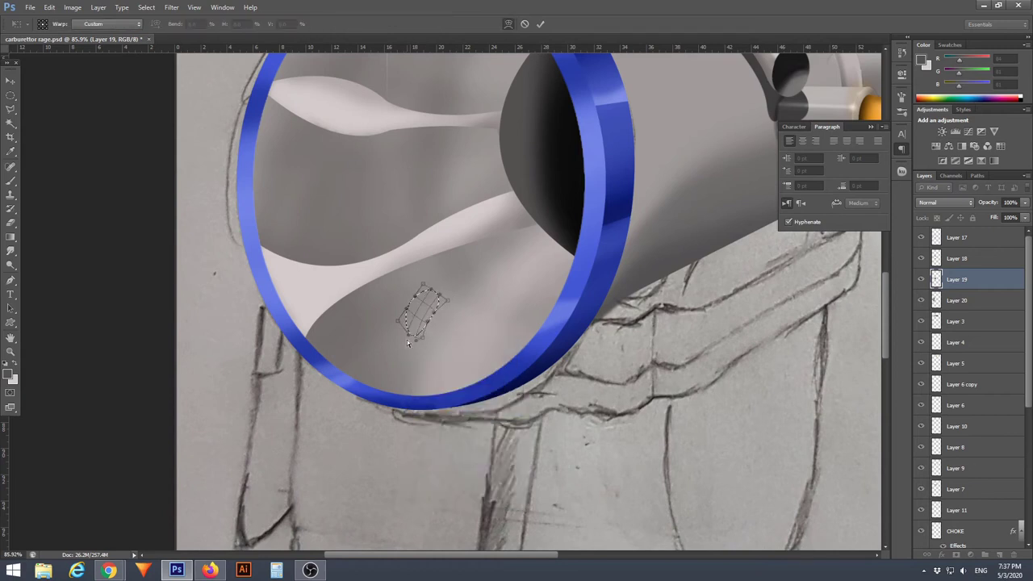
{"action": "key", "text": "Return"}
Add a second small warped dimple shape using pale grey at 40% opacity
{"action": "key", "text": "x"}
{"action": "key", "text": "4"}
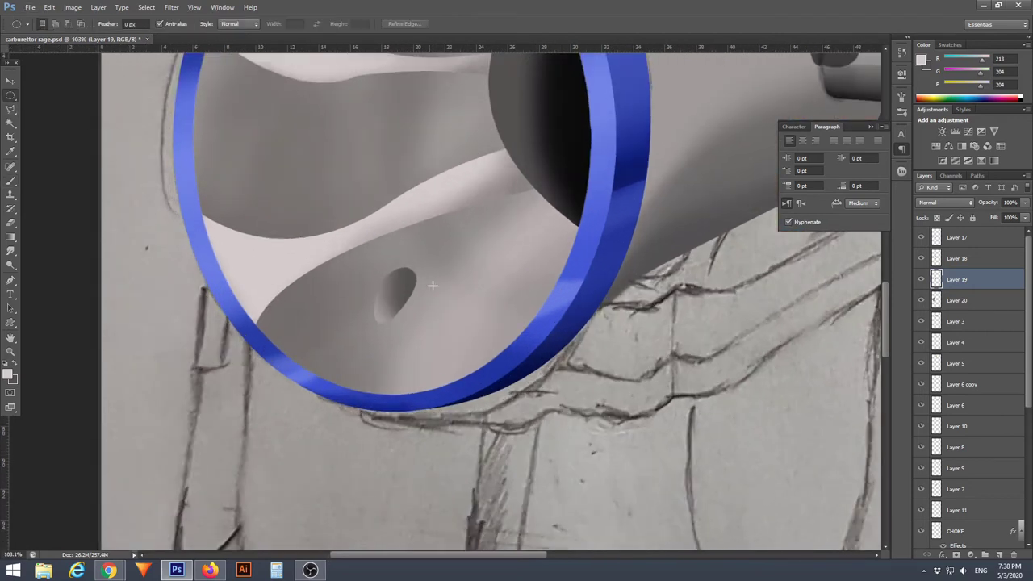
{"action": "key", "text": "ctrl+t"}
{"action": "scroll", "coordinate": [439, 295], "scroll_direction": "up", "scroll_amount": 3}
{"action": "right_click", "coordinate": [450, 270]}
{"action": "left_click", "coordinate": [477, 370]}
{"action": "scroll", "coordinate": [443, 317], "scroll_direction": "up", "scroll_amount": 2}
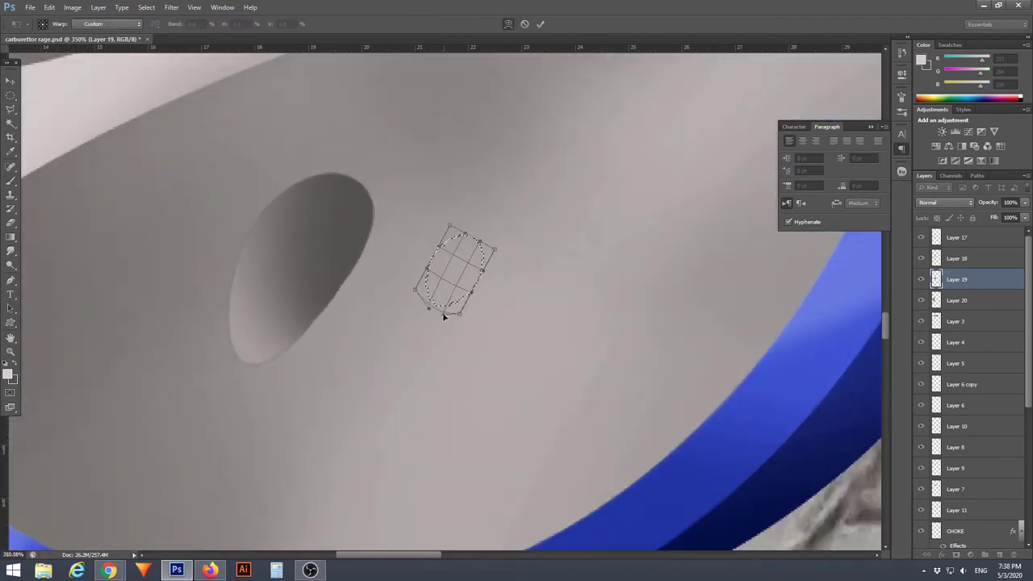
{"action": "key", "text": "Return"}
Add a new empty layer and place it between Layer 18 and Layer 19
{"action": "key", "text": "b"}
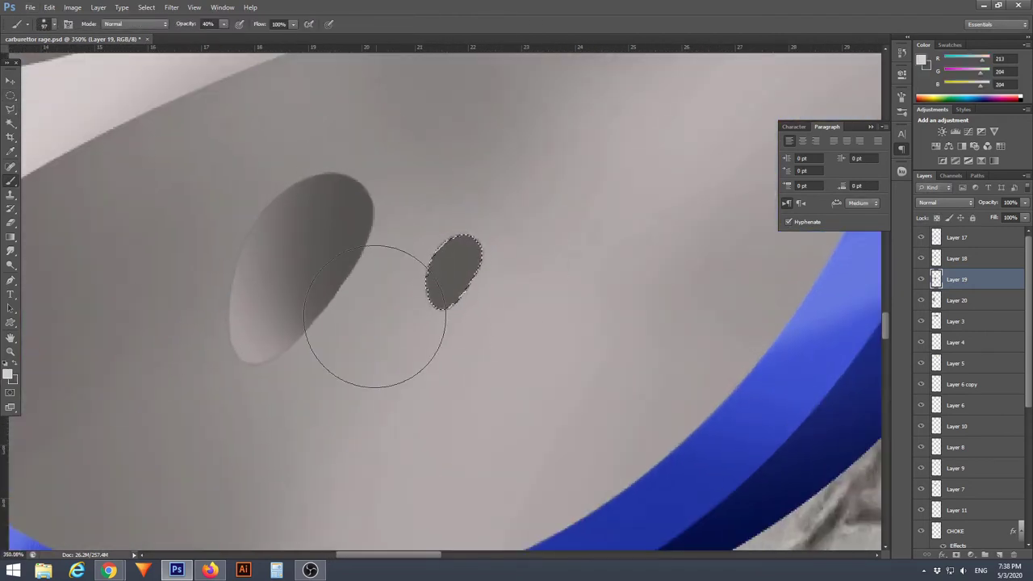
{"action": "scroll", "coordinate": [405, 281], "scroll_direction": "down", "scroll_amount": 3}
{"action": "scroll", "coordinate": [475, 221], "scroll_direction": "down", "scroll_amount": 2}
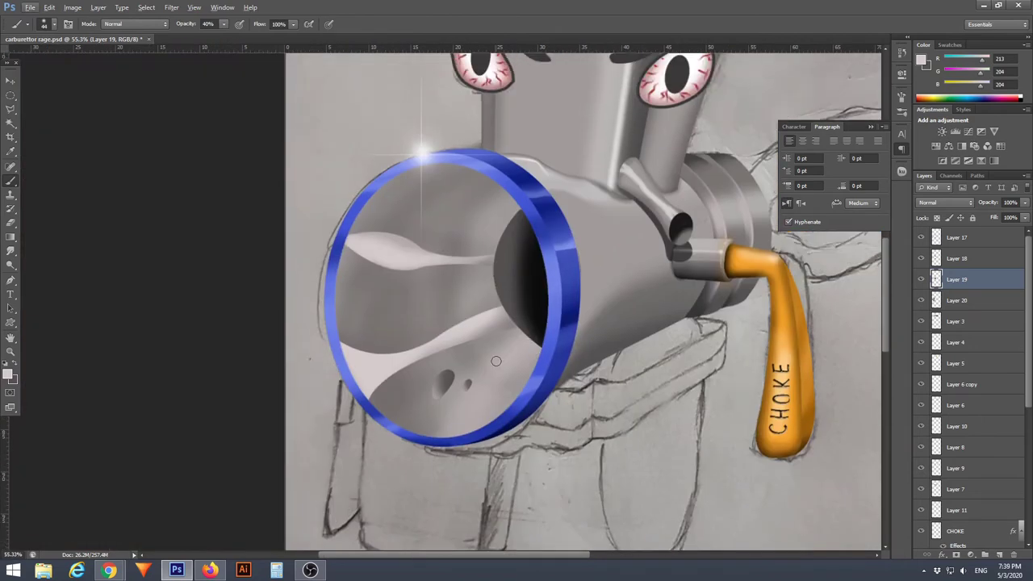
{"action": "left_click", "coordinate": [999, 556]}
{"action": "mouse_move", "coordinate": [960, 279]}
{"action": "left_mouse_down"}
{"action": "mouse_move", "coordinate": [924, 241]}
{"action": "mouse_move", "coordinate": [965, 287]}
{"action": "left_mouse_up"}
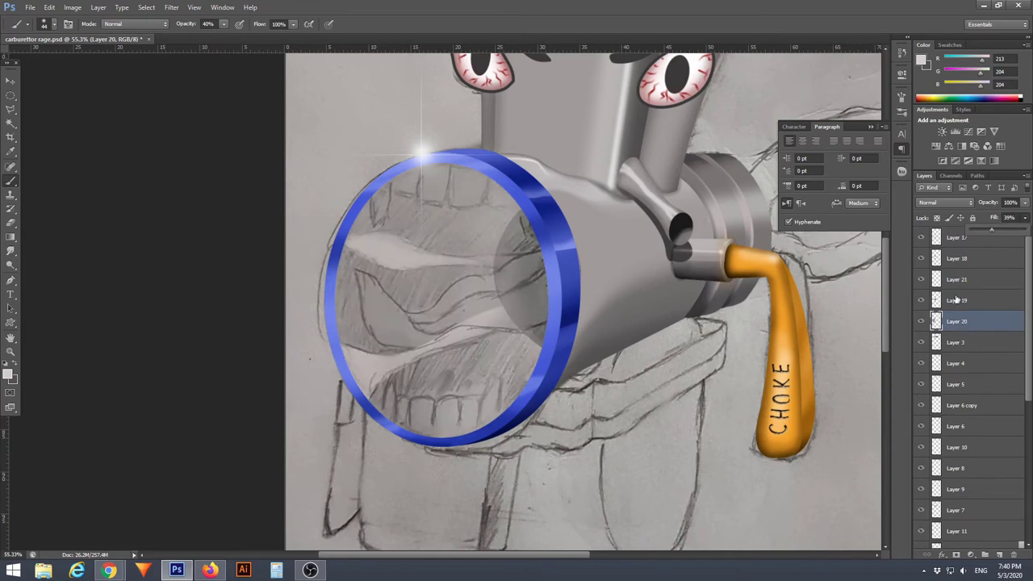
{"action": "scroll", "coordinate": [539, 278], "scroll_direction": "up", "scroll_amount": 2}
Fill the tongue path selection with red and move to the layer below
{"action": "key", "text": "p"}
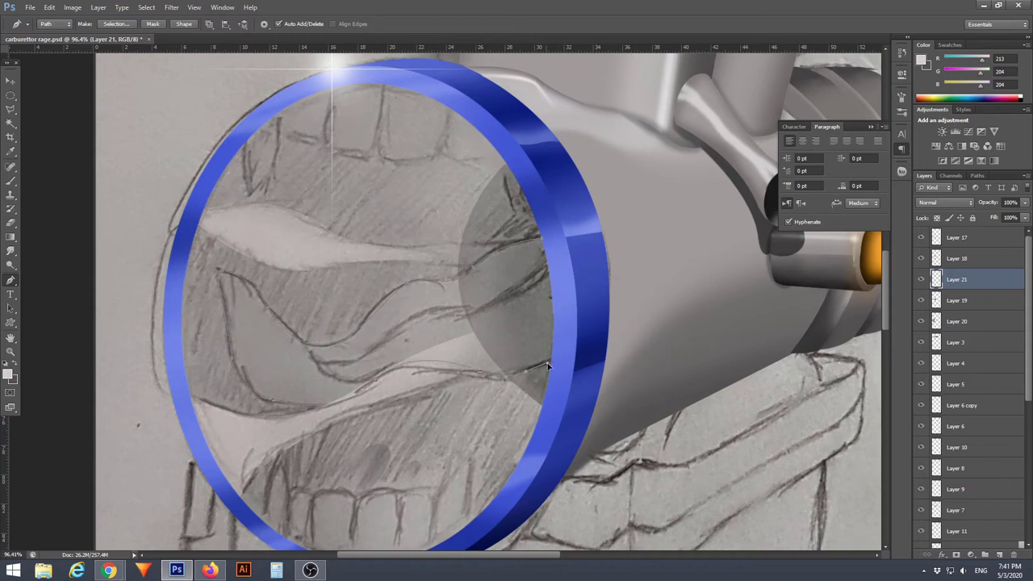
{"action": "left_click", "coordinate": [7, 372]}
{"action": "left_click", "coordinate": [625, 332]}
{"action": "left_click", "coordinate": [802, 293]}
{"action": "key", "text": "ctrl+Return"}
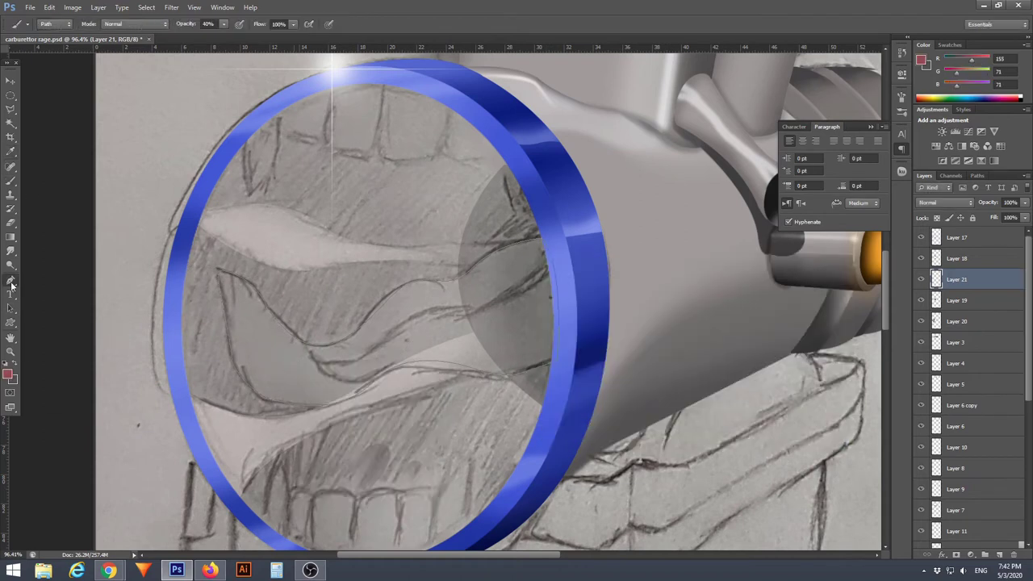
{"action": "key", "text": "alt+BackSpace"}
{"action": "key", "text": "ctrl+0"}
{"action": "key", "text": "alt+bracketleft"}
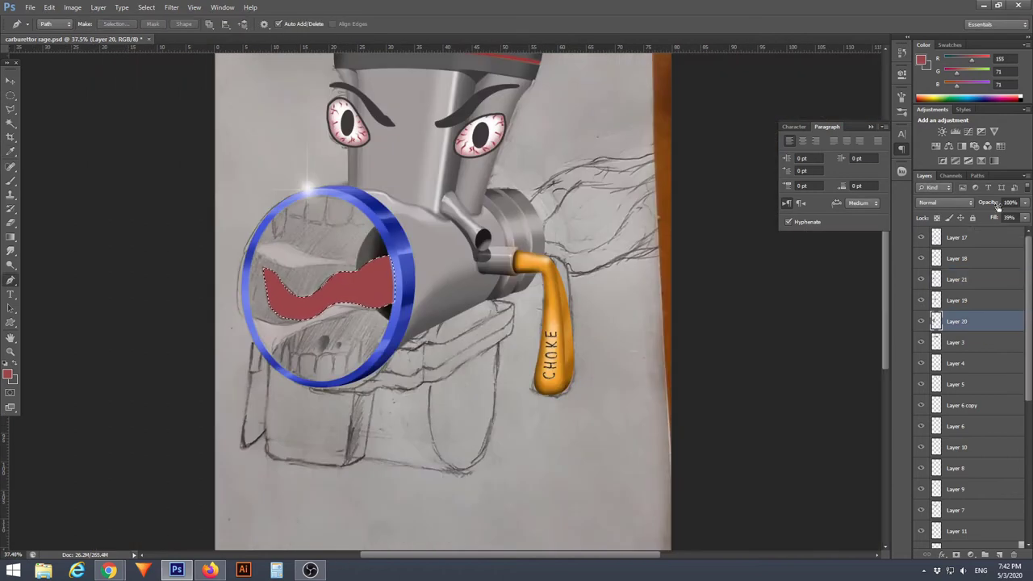
{"action": "key", "text": "alt+bracketleft"}
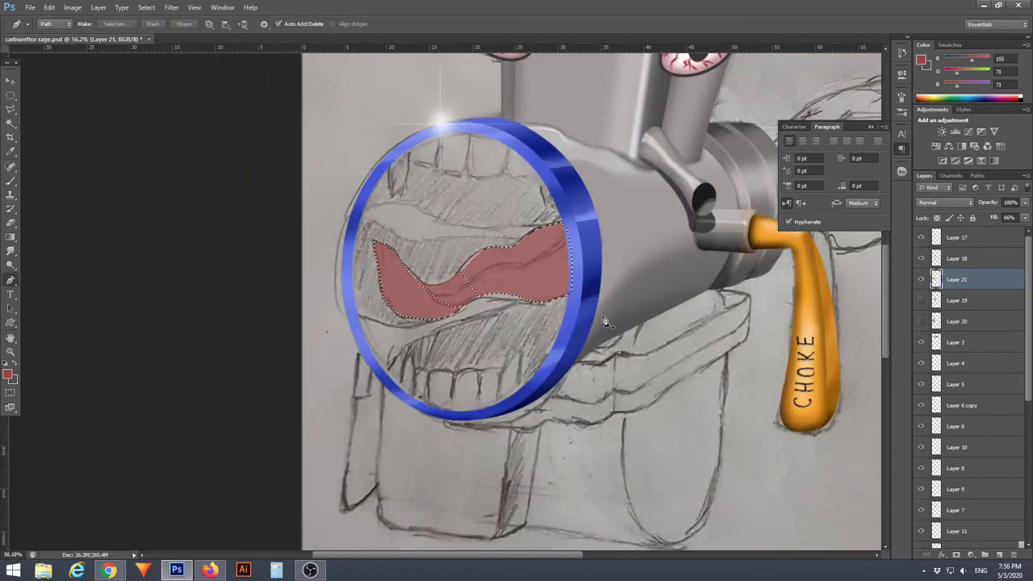
Brush dark red shading across the tongue
{"action": "left_click", "coordinate": [7, 374]}
{"action": "left_click", "coordinate": [638, 297]}
{"action": "left_click", "coordinate": [805, 278]}
{"action": "key", "text": "b"}
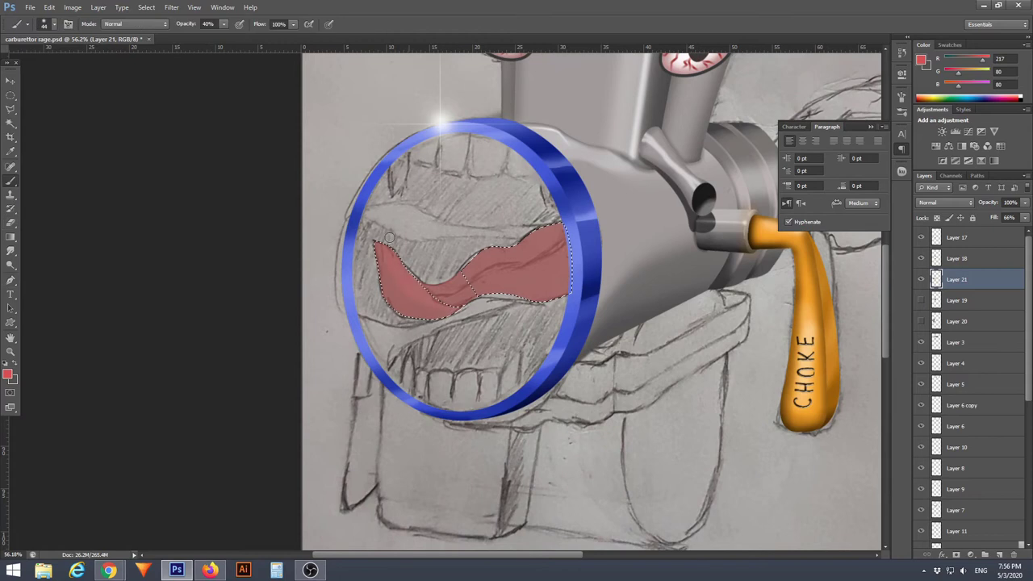
{"action": "left_click", "coordinate": [8, 374]}
{"action": "left_click", "coordinate": [740, 274]}
{"action": "left_click_drag", "start_coordinate": [379, 299], "coordinate": [557, 234]}
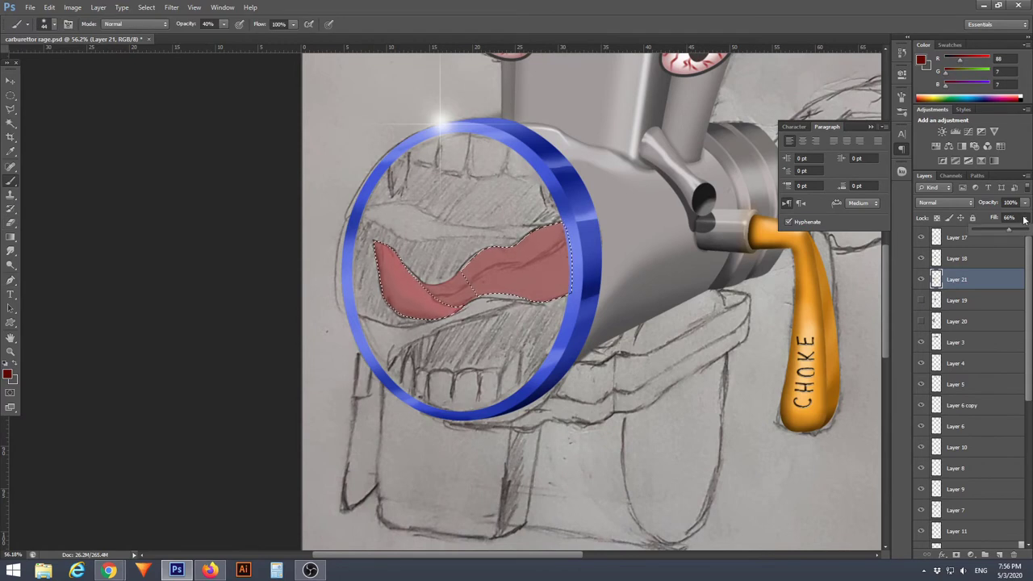
{"action": "scroll", "coordinate": [521, 434], "scroll_direction": "up", "scroll_amount": 2}
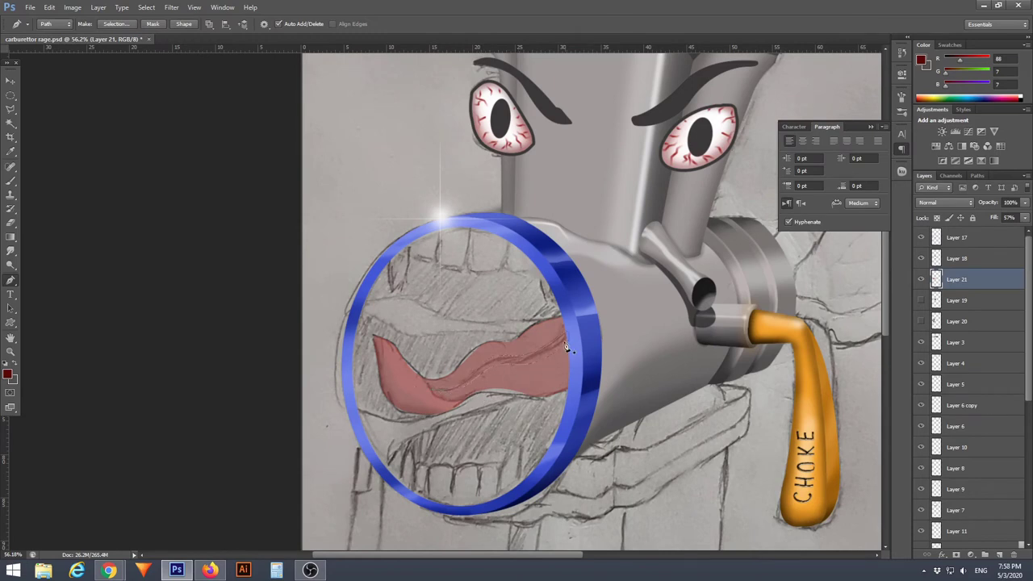
Raise the tongue fill to 100%, repaint bright red along its upper edge, and add Layer 22
{"action": "key", "text": "shift+0"}
{"action": "key", "text": "ctrl+Return"}
{"action": "key", "text": "b"}
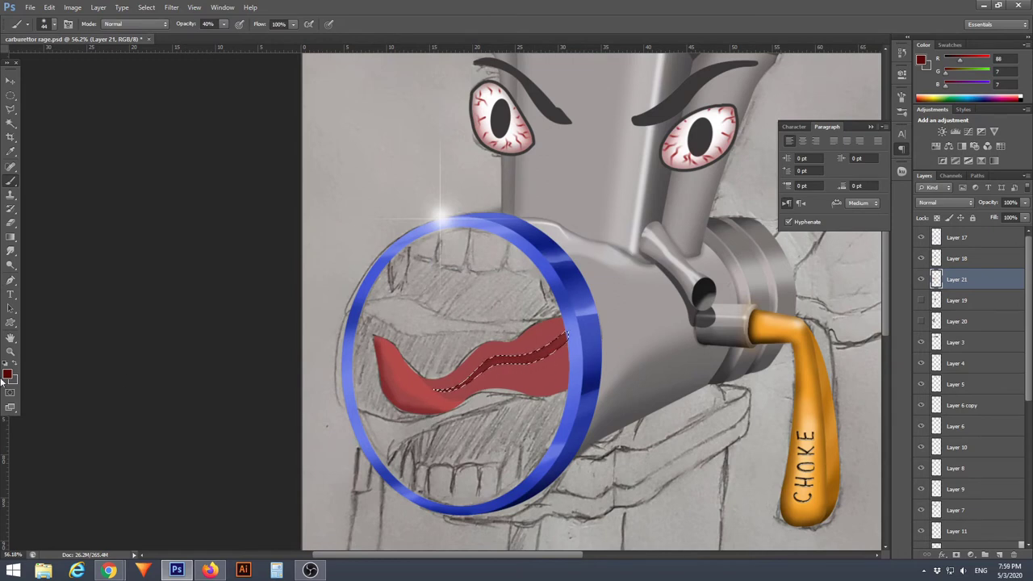
{"action": "left_click", "coordinate": [6, 373]}
{"action": "left_click", "coordinate": [739, 301]}
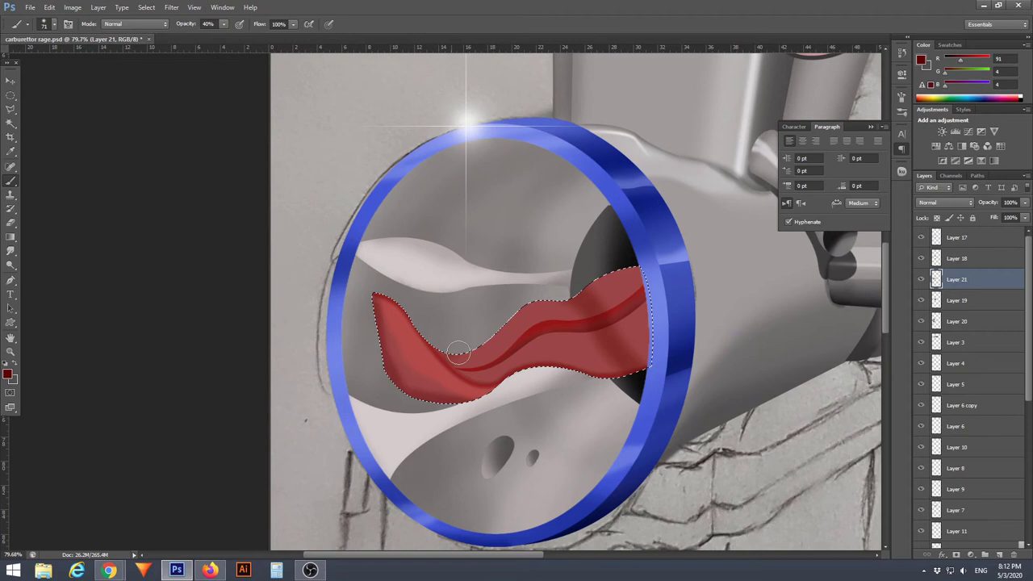
{"action": "left_click_drag", "start_coordinate": [458, 351], "coordinate": [381, 307]}
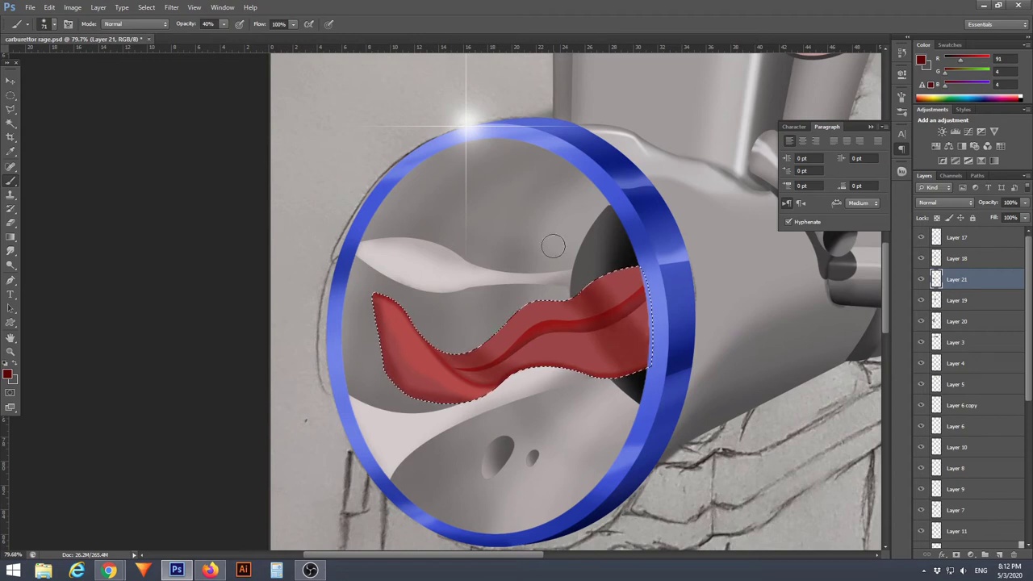
{"action": "left_click", "coordinate": [8, 372]}
{"action": "key", "text": "Return"}
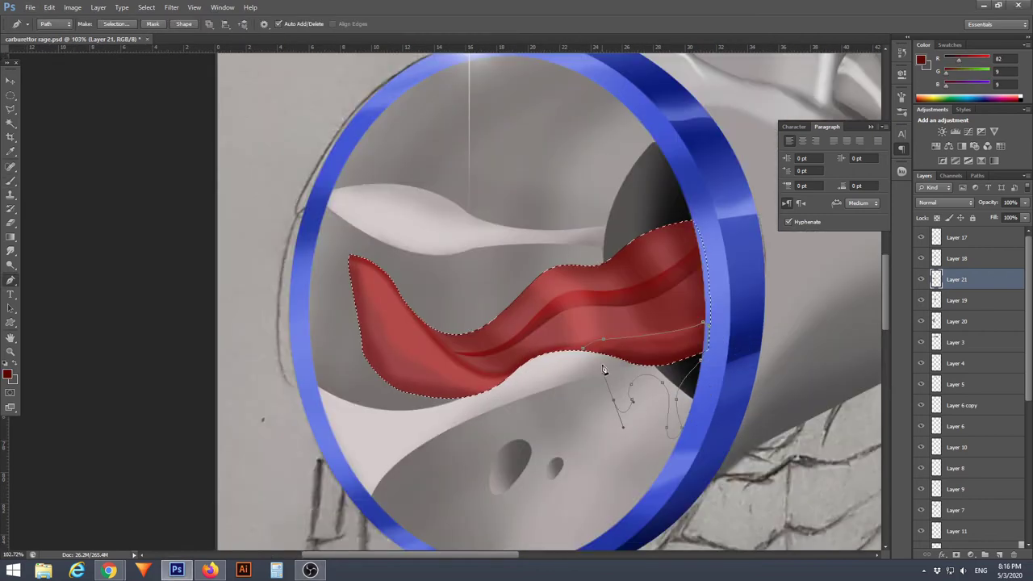
{"action": "left_click", "coordinate": [999, 555]}
Load the drool outline as a selection and wash white over its top
{"action": "key", "text": "d"}
{"action": "key", "text": "b"}
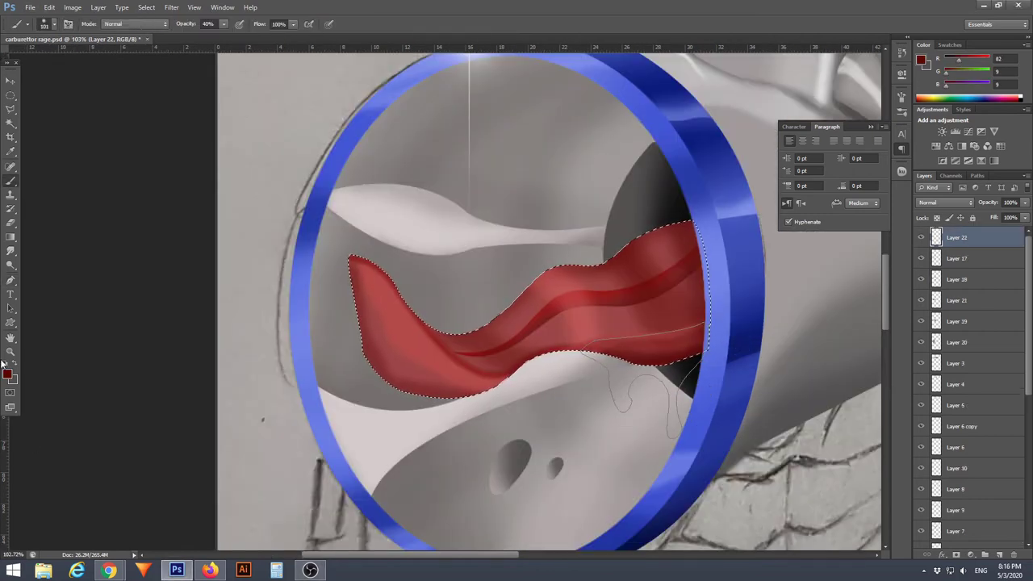
{"action": "key", "text": "x"}
{"action": "scroll", "coordinate": [547, 341], "scroll_direction": "down", "scroll_amount": 2}
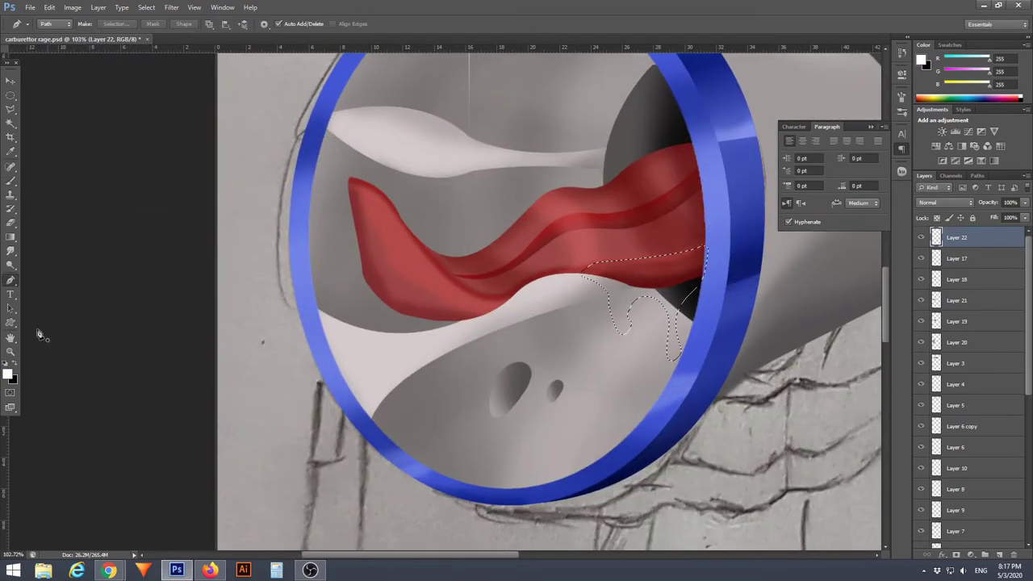
{"action": "key", "text": "ctrl+Return"}
{"action": "left_click_drag", "start_coordinate": [718, 214], "coordinate": [603, 341]}
{"action": "scroll", "coordinate": [657, 364], "scroll_direction": "up", "scroll_amount": 1}
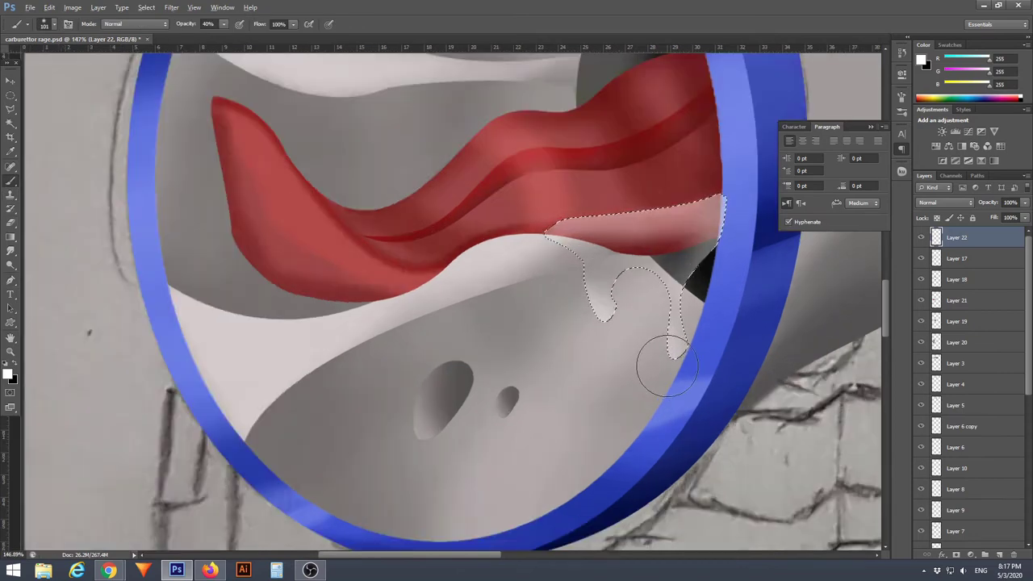
{"action": "scroll", "coordinate": [657, 364], "scroll_direction": "up", "scroll_amount": 1}
Set up a black brush at 9% opacity and 11 px size
{"action": "key", "text": "x"}
{"action": "key", "text": "0"}
{"action": "key", "text": "9"}
{"action": "right_click", "coordinate": [626, 279]}
{"action": "left_click_drag", "start_coordinate": [637, 298], "coordinate": [633, 298]}
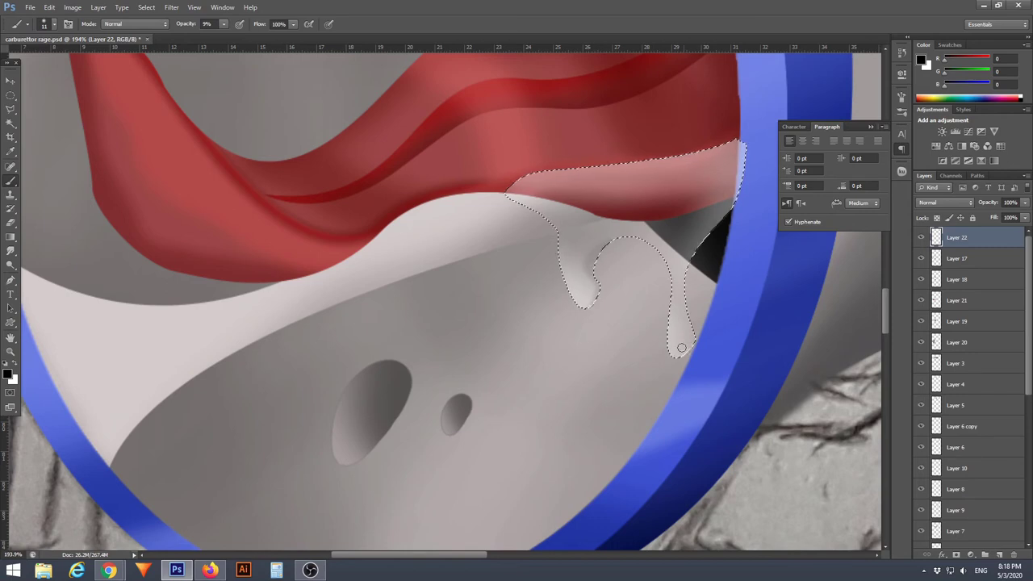
{"action": "scroll", "coordinate": [378, 315], "scroll_direction": "down", "scroll_amount": 2}
{"action": "scroll", "coordinate": [378, 315], "scroll_direction": "down", "scroll_amount": 2}
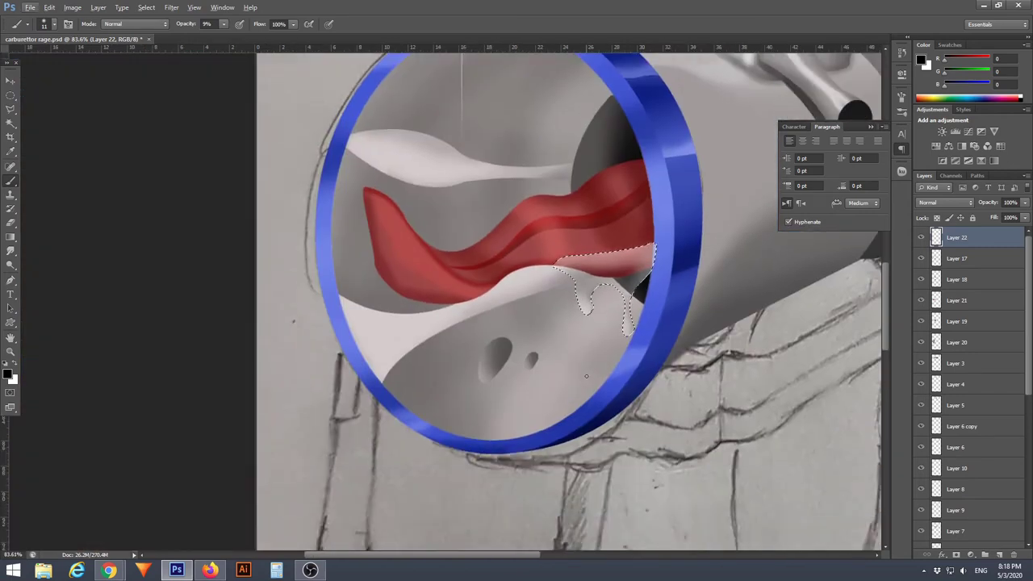
{"action": "scroll", "coordinate": [592, 275], "scroll_direction": "up", "scroll_amount": 2}
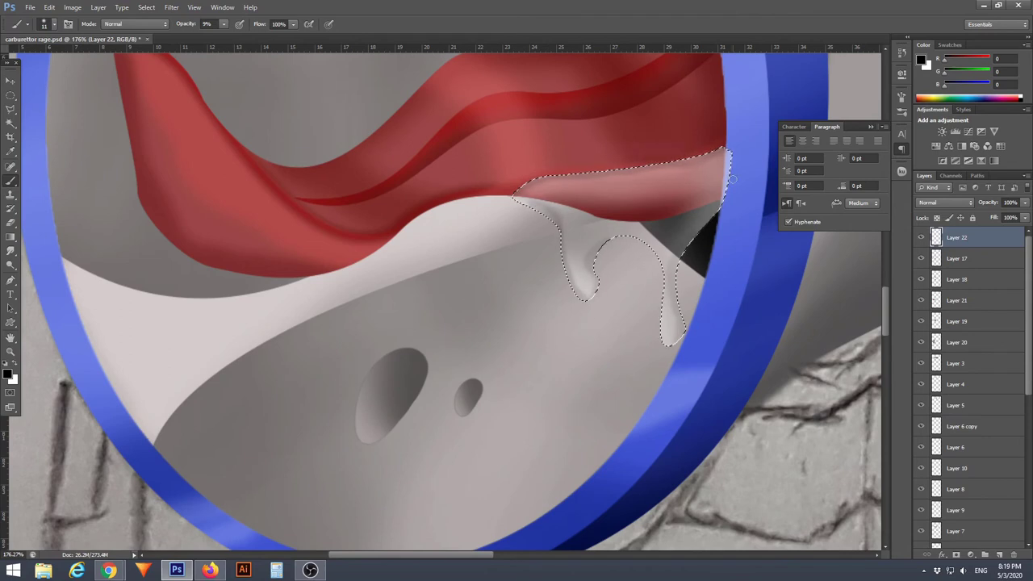
Paint white highlights down the drool drips and along its top edge
{"action": "key", "text": "x"}
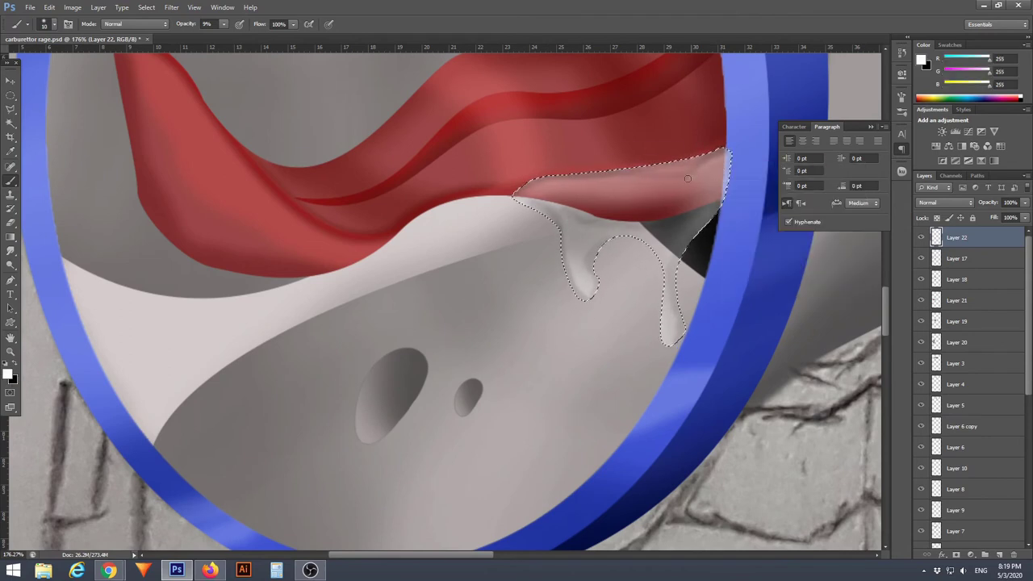
{"action": "left_click_drag", "start_coordinate": [570, 223], "coordinate": [584, 288]}
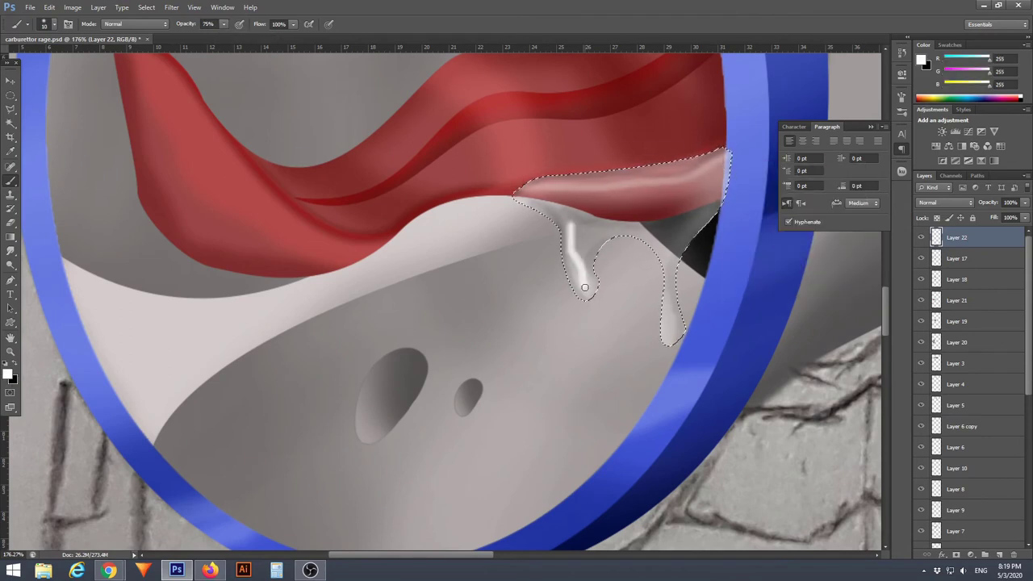
{"action": "left_click_drag", "start_coordinate": [693, 181], "coordinate": [719, 207]}
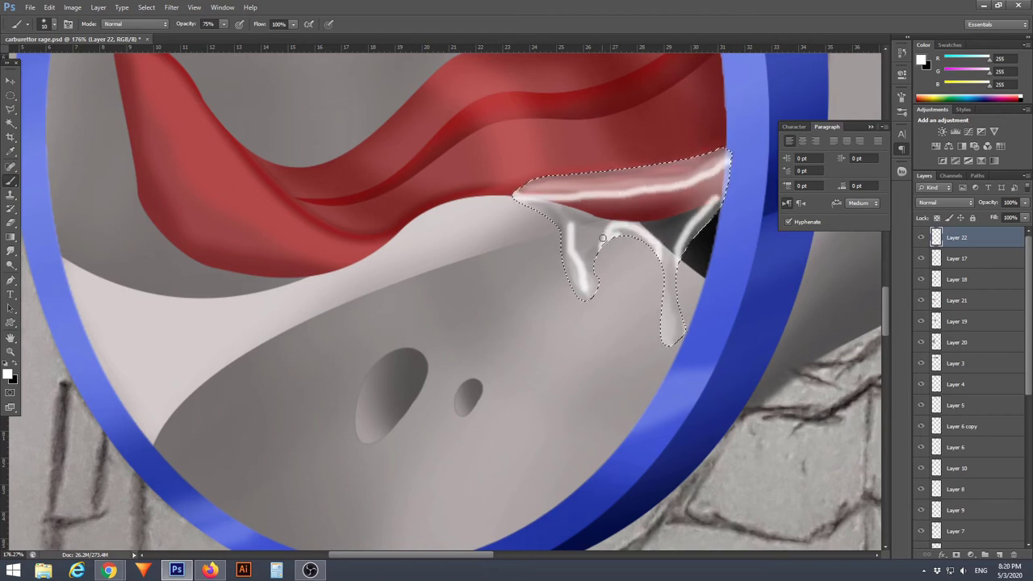
{"action": "key", "text": "x"}
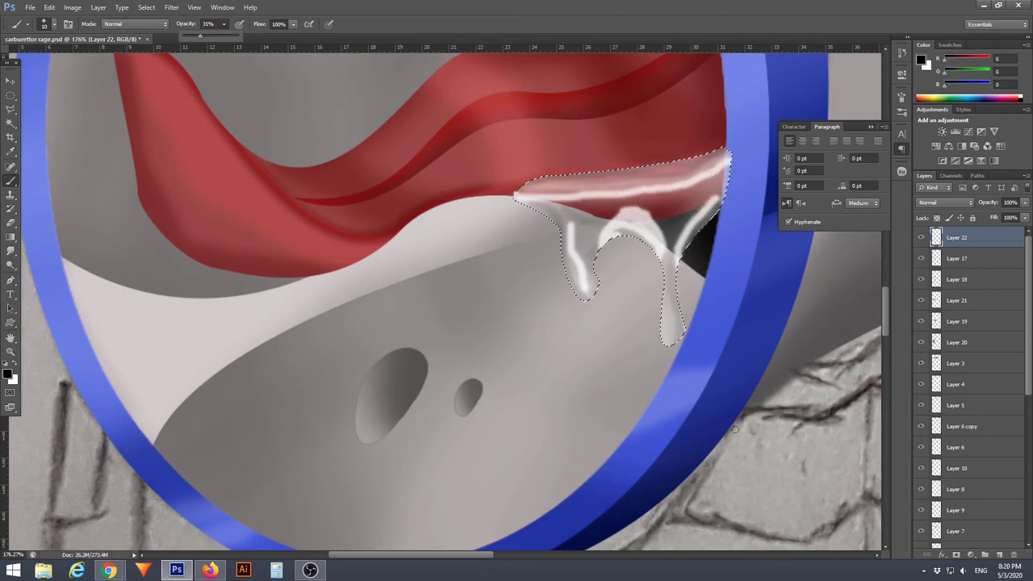
{"action": "scroll", "coordinate": [670, 432], "scroll_direction": "up", "scroll_amount": 3}
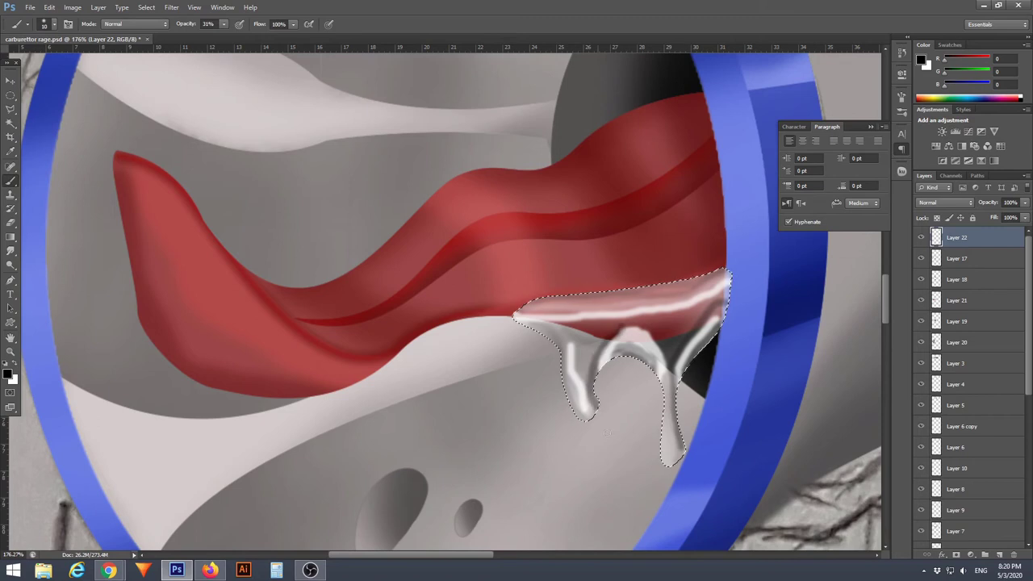
{"action": "scroll", "coordinate": [605, 433], "scroll_direction": "up", "scroll_amount": 1}
{"action": "key", "text": "x"}
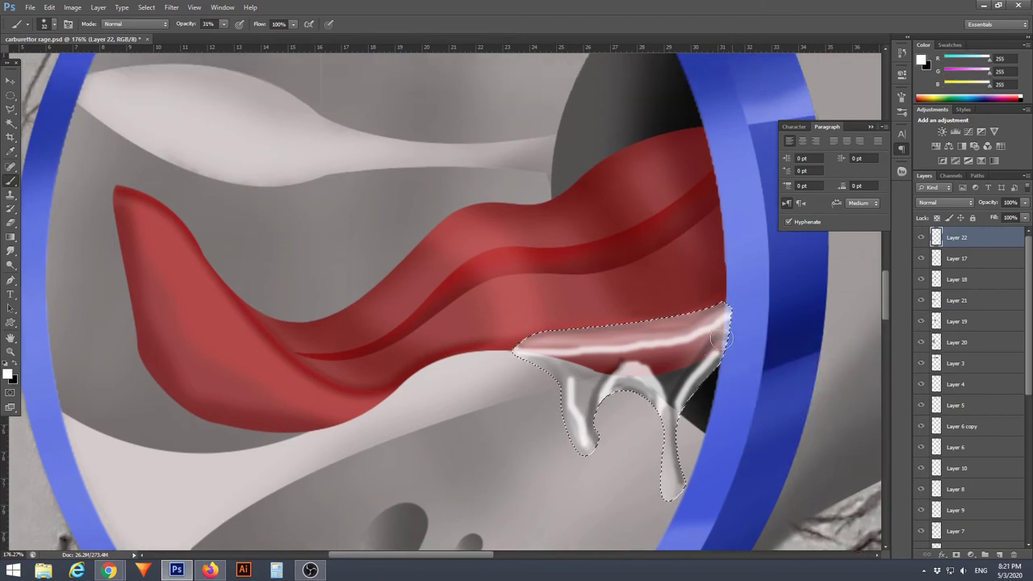
{"action": "scroll", "coordinate": [719, 339], "scroll_direction": "down", "scroll_amount": 5}
{"action": "scroll", "coordinate": [569, 305], "scroll_direction": "up", "scroll_amount": 4}
{"action": "key", "text": "x"}
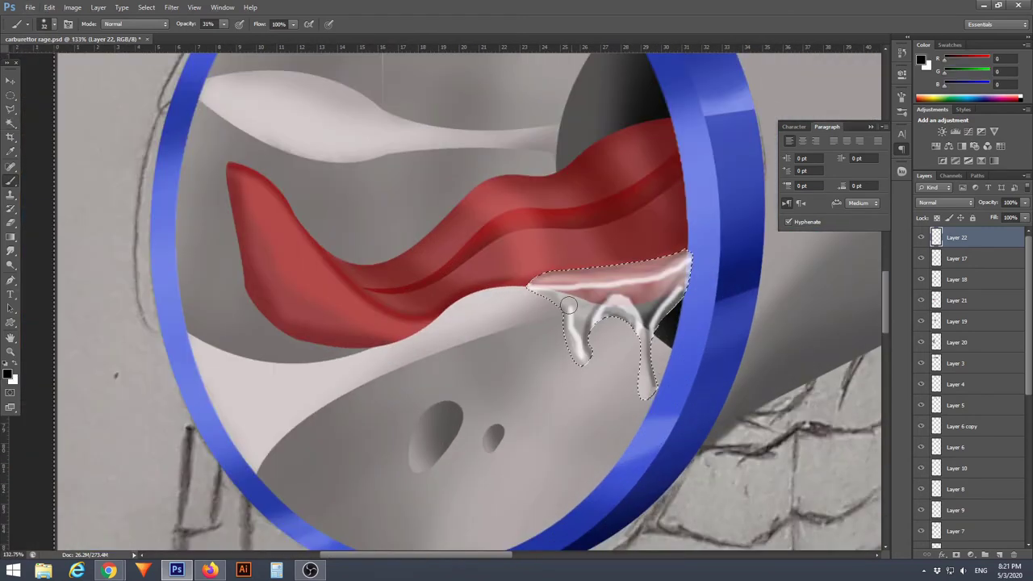
{"action": "left_click_drag", "start_coordinate": [569, 305], "coordinate": [650, 387]}
{"action": "scroll", "coordinate": [592, 398], "scroll_direction": "down", "scroll_amount": 4}
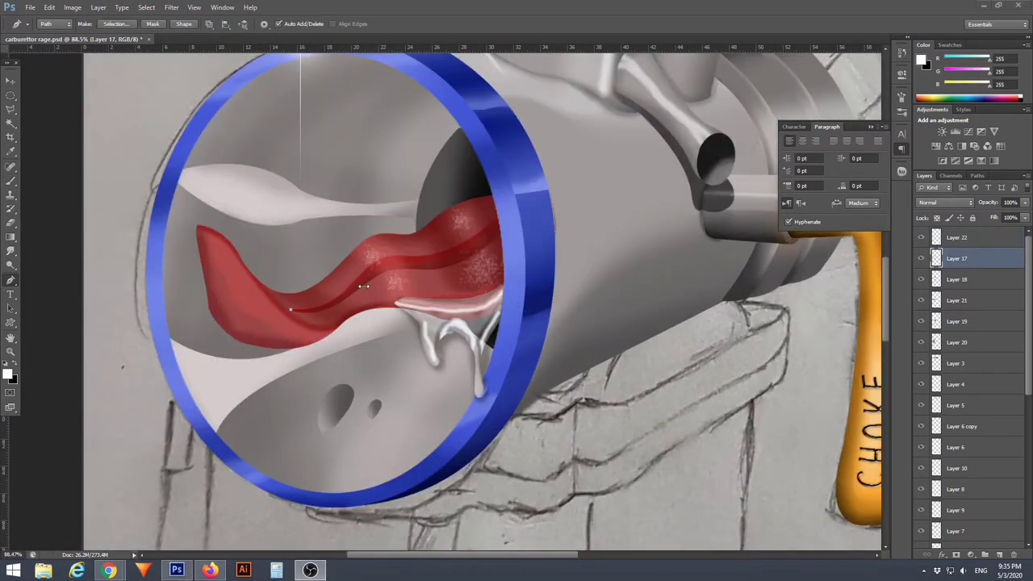
Stroke a curved highlight path along the tongue with the brush
{"action": "left_click_drag", "start_coordinate": [366, 271], "coordinate": [401, 229]}
{"action": "right_click", "coordinate": [217, 273]}
{"action": "left_click", "coordinate": [258, 387]}
{"action": "left_click", "coordinate": [595, 187]}
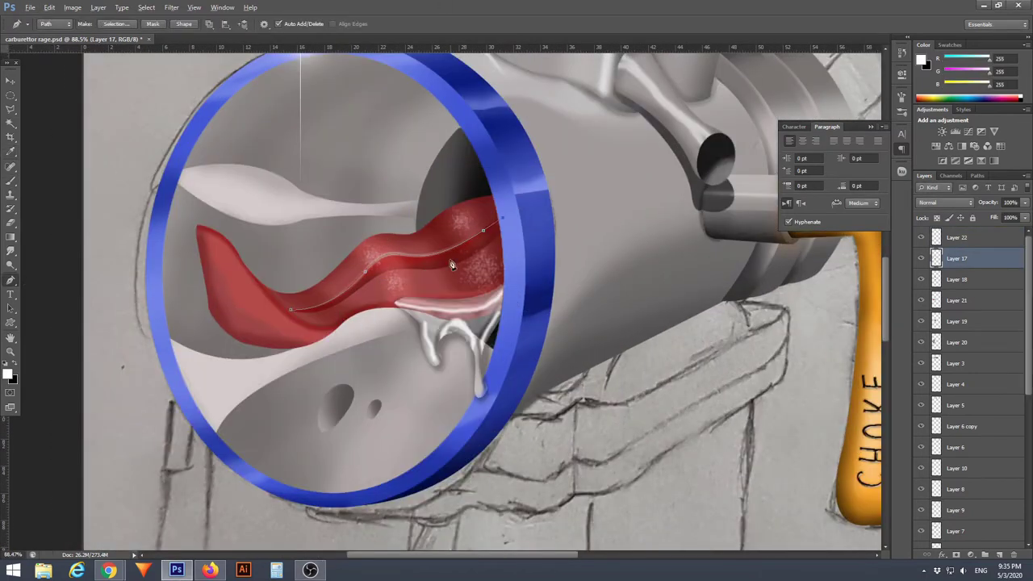
{"action": "scroll", "coordinate": [353, 339], "scroll_direction": "down", "scroll_amount": 3}
{"action": "scroll", "coordinate": [353, 339], "scroll_direction": "up", "scroll_amount": 4}
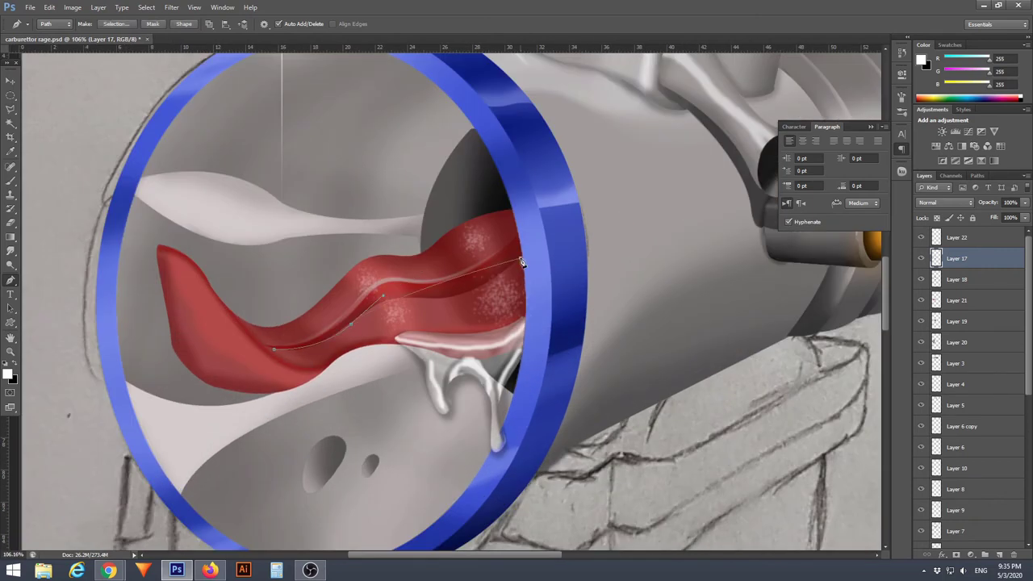
{"action": "scroll", "coordinate": [519, 266], "scroll_direction": "down", "scroll_amount": 2}
{"action": "right_click", "coordinate": [408, 280]}
{"action": "left_click", "coordinate": [451, 394]}
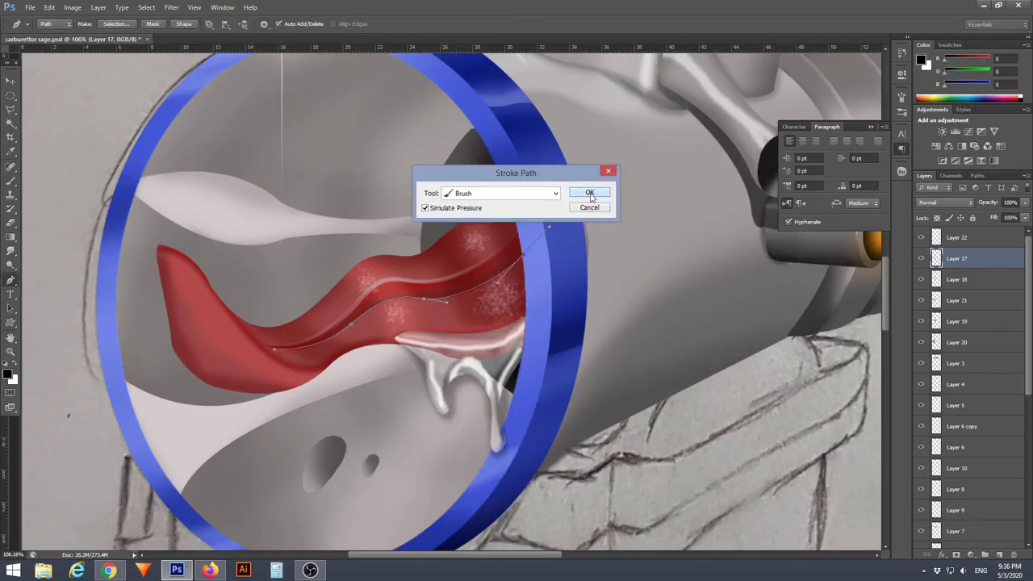
{"action": "left_click", "coordinate": [595, 187]}
{"action": "scroll", "coordinate": [465, 352], "scroll_direction": "down", "scroll_amount": 2}
{"action": "scroll", "coordinate": [464, 352], "scroll_direction": "up", "scroll_amount": 3}
Select the left drool path and wash translucent white over it with an 87 px brush
{"action": "right_click", "coordinate": [323, 267]}
{"action": "left_click", "coordinate": [363, 347]}
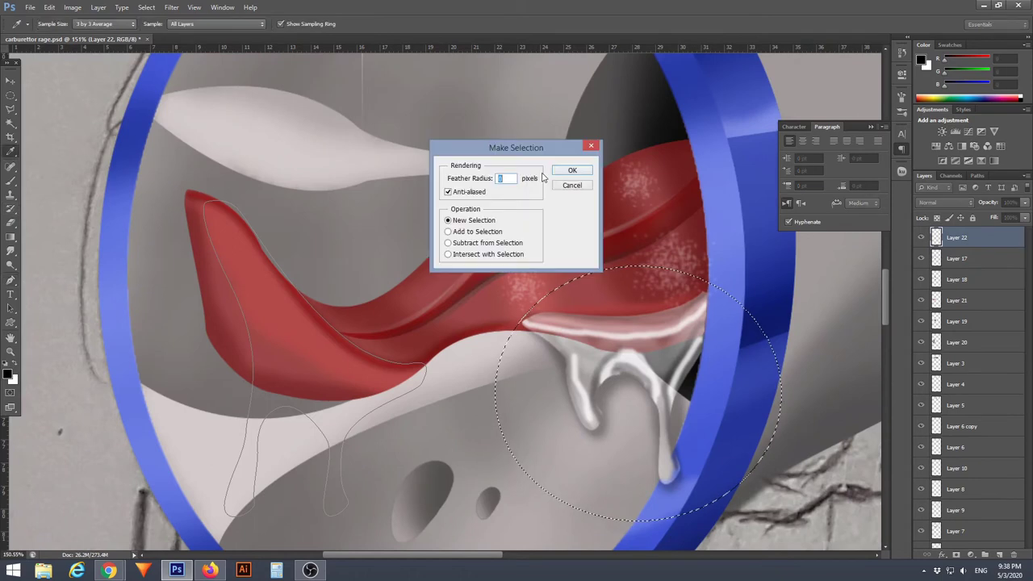
{"action": "key", "text": "Return"}
{"action": "key", "text": "b"}
{"action": "right_click", "coordinate": [252, 355]}
{"action": "left_click_drag", "start_coordinate": [305, 380], "coordinate": [339, 377]}
{"action": "key", "text": "x"}
{"action": "left_click_drag", "start_coordinate": [242, 404], "coordinate": [266, 211]}
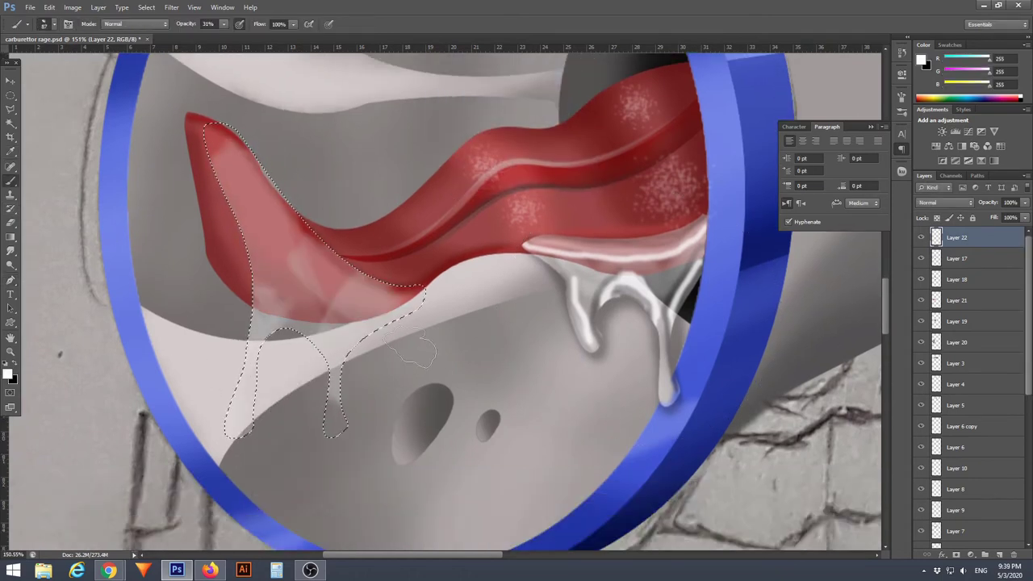
Shade the drool's lower and upper-left edges dark with a 17 px round brush
{"action": "key", "text": "bracketleft"}
{"action": "key", "text": "bracketleft"}
{"action": "key", "text": "bracketleft"}
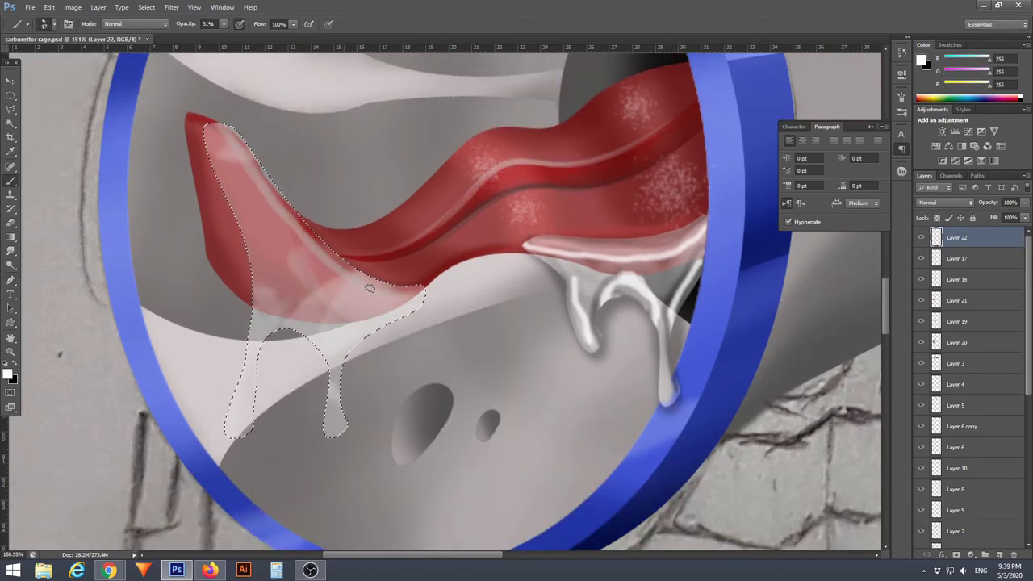
{"action": "key", "text": "x"}
{"action": "mouse_move", "coordinate": [266, 327]}
{"action": "left_mouse_down"}
{"action": "mouse_move", "coordinate": [323, 359]}
{"action": "mouse_move", "coordinate": [388, 339]}
{"action": "left_mouse_up"}
{"action": "scroll", "coordinate": [323, 347], "scroll_direction": "up", "scroll_amount": 2}
{"action": "right_click", "coordinate": [279, 349]}
{"action": "double_click", "coordinate": [309, 414]}
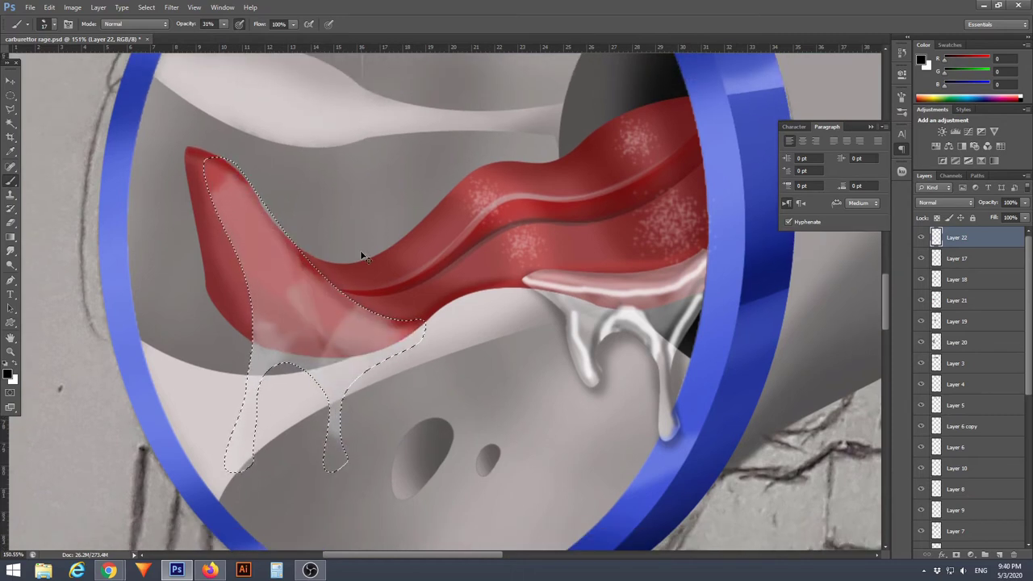
{"action": "right_click", "coordinate": [301, 301]}
{"action": "double_click", "coordinate": [343, 400]}
{"action": "left_click_drag", "start_coordinate": [344, 401], "coordinate": [378, 339]}
{"action": "left_click_drag", "start_coordinate": [309, 330], "coordinate": [271, 355]}
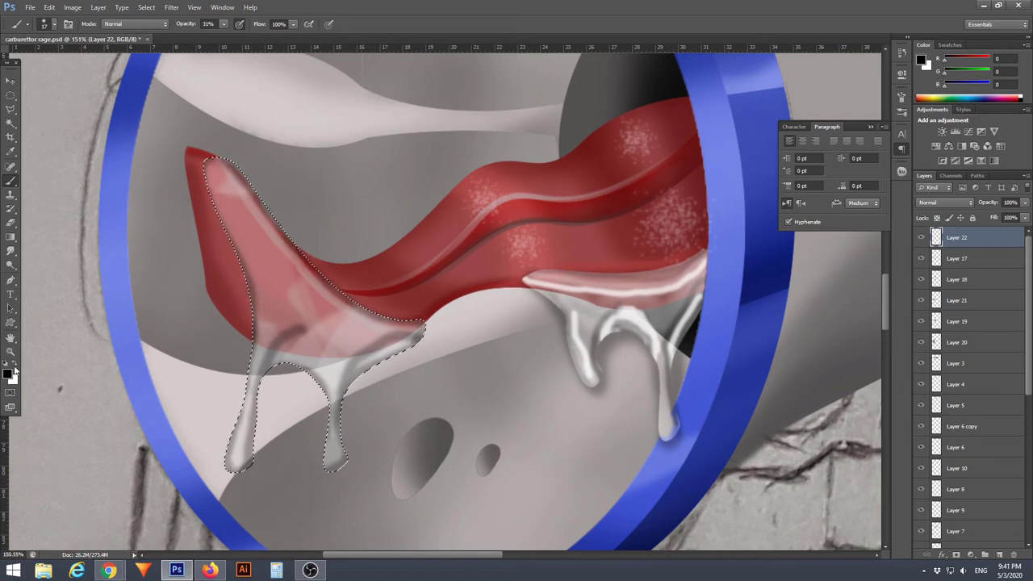
{"action": "left_click", "coordinate": [15, 369]}
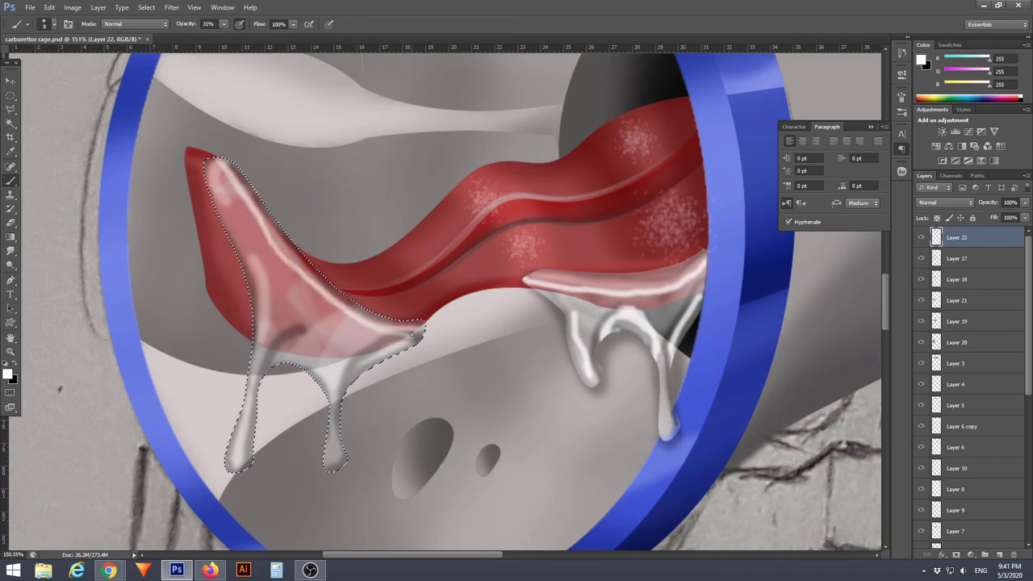
Add thin drip highlights with a 7 px brush, then deselect the drool
{"action": "right_click", "coordinate": [307, 358]}
{"action": "left_click", "coordinate": [289, 353]}
{"action": "right_click", "coordinate": [269, 284]}
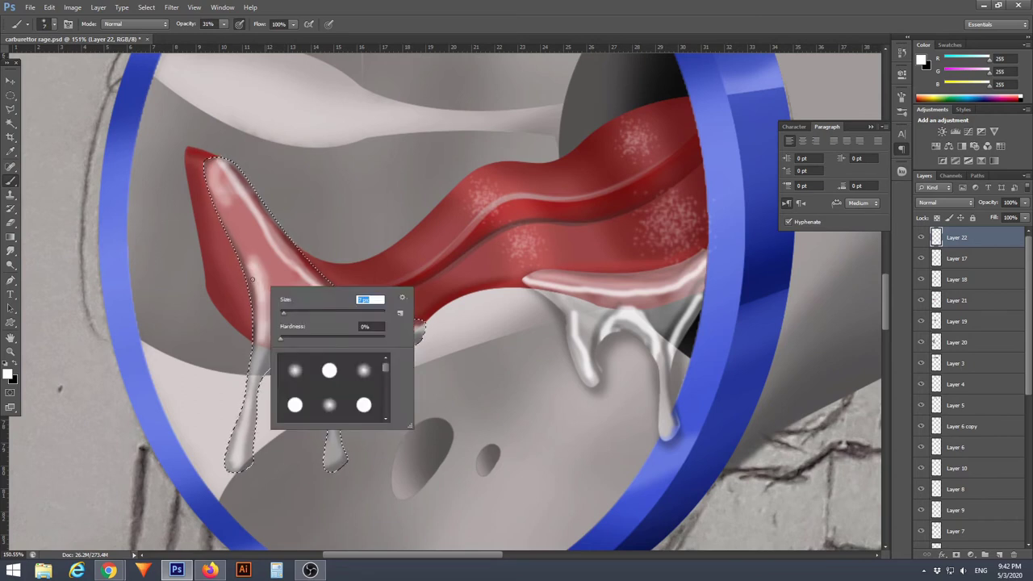
{"action": "double_click", "coordinate": [321, 359]}
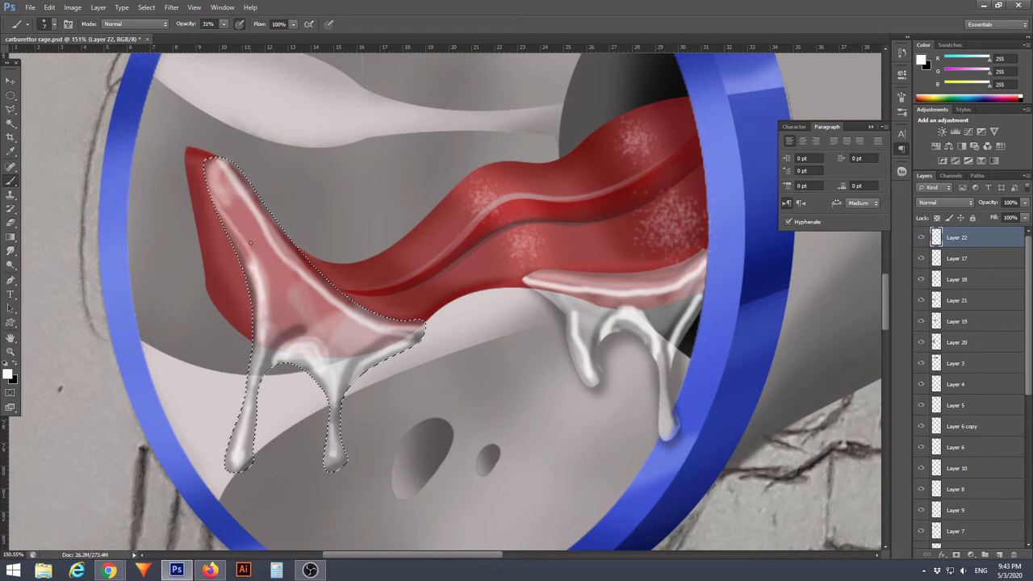
{"action": "key", "text": "x"}
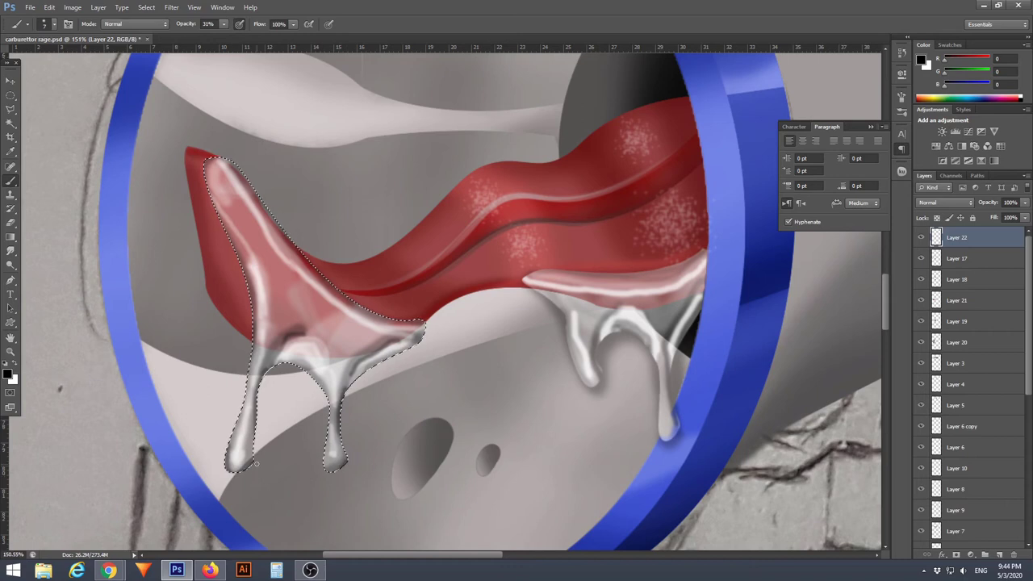
{"action": "key", "text": "ctrl+d"}
{"action": "scroll", "coordinate": [257, 463], "scroll_direction": "down", "scroll_amount": 3}
{"action": "scroll", "coordinate": [371, 349], "scroll_direction": "up", "scroll_amount": 3}
{"action": "right_click", "coordinate": [372, 349]}
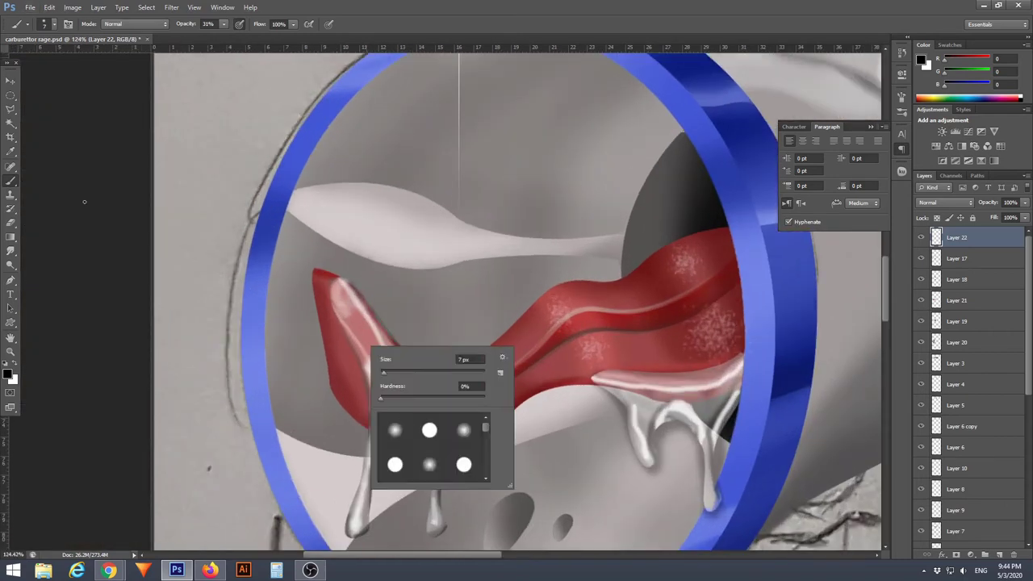
{"action": "key", "text": "m"}
{"action": "scroll", "coordinate": [413, 274], "scroll_direction": "down", "scroll_amount": 5}
{"action": "left_click_drag", "start_coordinate": [292, 83], "coordinate": [534, 464]}
{"action": "right_click", "coordinate": [381, 265]}
Select the left drool by colour and test a warp on it, then undo the warp
{"action": "key", "text": "Escape"}
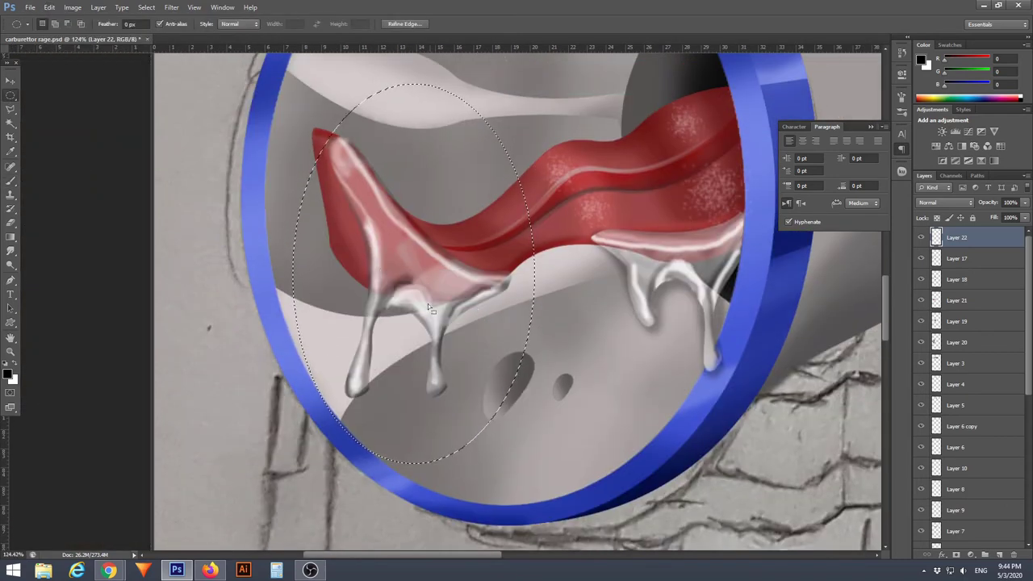
{"action": "right_click", "coordinate": [11, 123]}
{"action": "left_click", "coordinate": [56, 135]}
{"action": "scroll", "coordinate": [371, 322], "scroll_direction": "up", "scroll_amount": 2}
{"action": "left_click", "coordinate": [371, 323]}
{"action": "right_click", "coordinate": [362, 161]}
{"action": "left_click", "coordinate": [49, 8]}
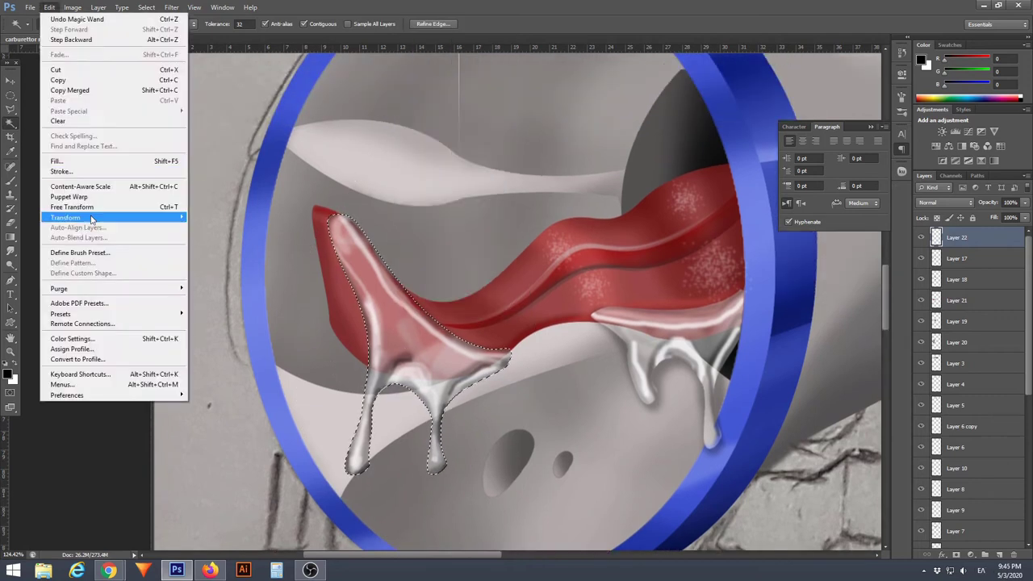
{"action": "left_click", "coordinate": [211, 285]}
{"action": "left_click_drag", "start_coordinate": [326, 215], "coordinate": [310, 209]}
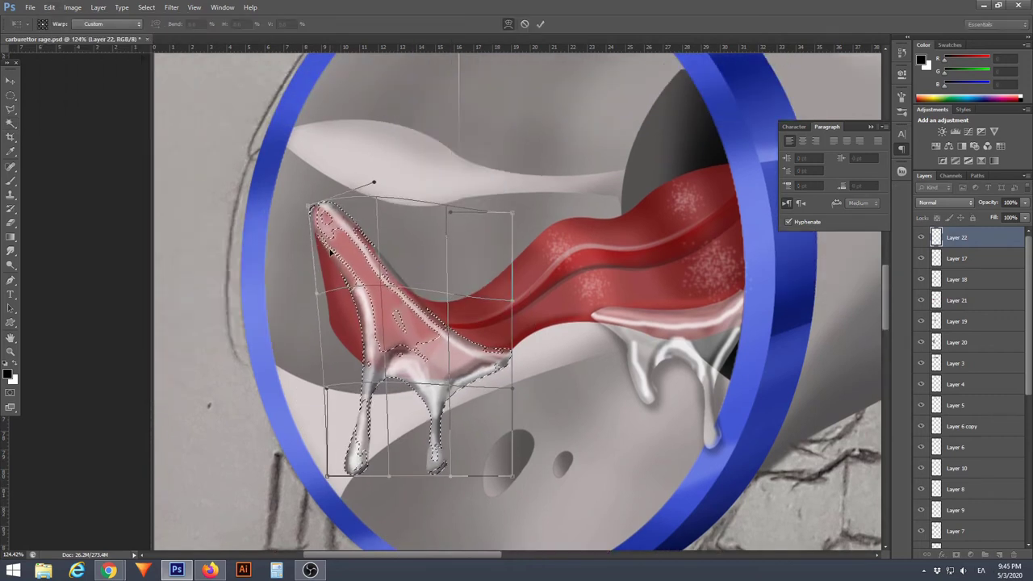
{"action": "key", "text": "Return"}
{"action": "key", "text": "ctrl+alt+z"}
{"action": "key", "text": "ctrl+alt+z"}
Trace the drip's left edge with the Pen and turn the path into a selection
{"action": "key", "text": "p"}
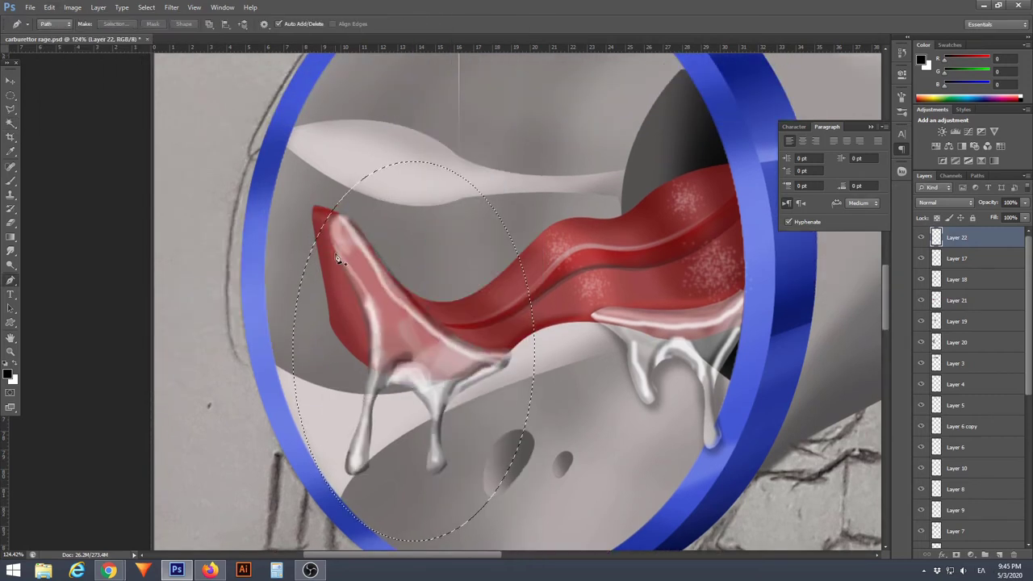
{"action": "left_click", "coordinate": [331, 326]}
{"action": "left_click", "coordinate": [343, 230]}
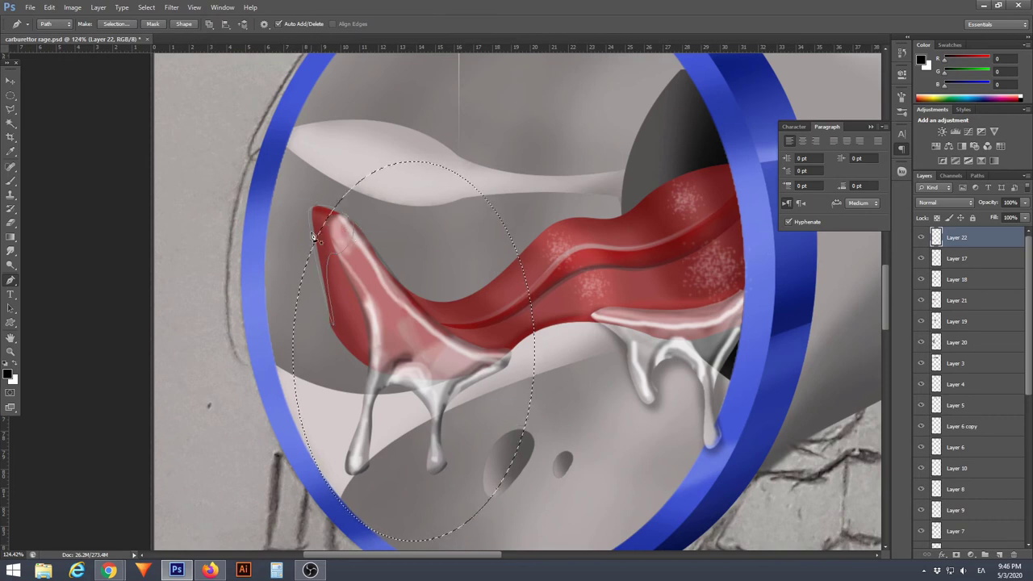
{"action": "scroll", "coordinate": [312, 236], "scroll_direction": "up", "scroll_amount": 3}
{"action": "key", "text": "ctrl+Return"}
{"action": "key", "text": "x"}
{"action": "key", "text": "b"}
{"action": "key", "text": "ctrl+z"}
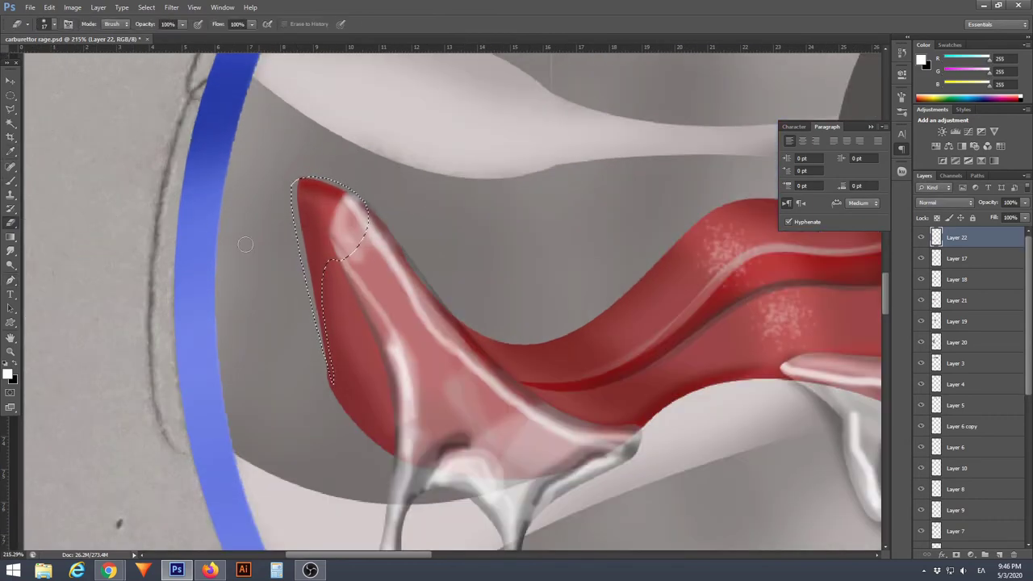
Paint a white highlight at 31% opacity inside the drip-tip selection, resizing the brush
{"action": "key", "text": "x"}
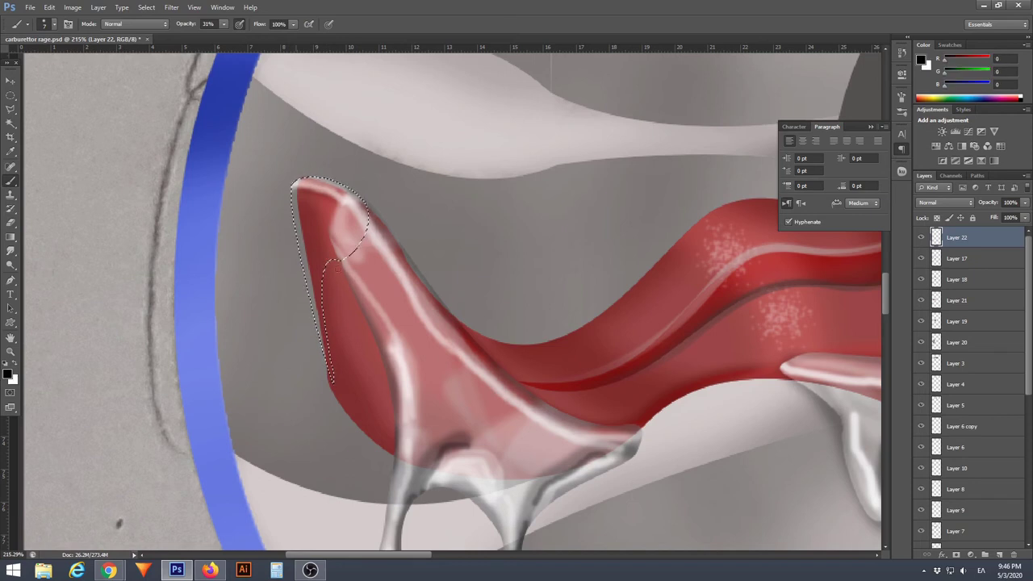
{"action": "left_click", "coordinate": [14, 364]}
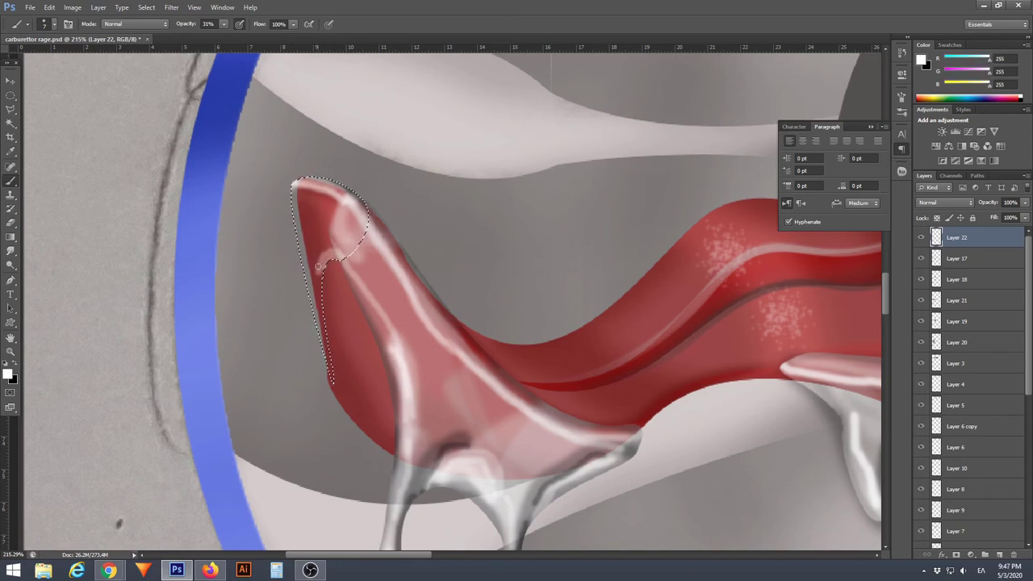
{"action": "right_click", "coordinate": [321, 289]}
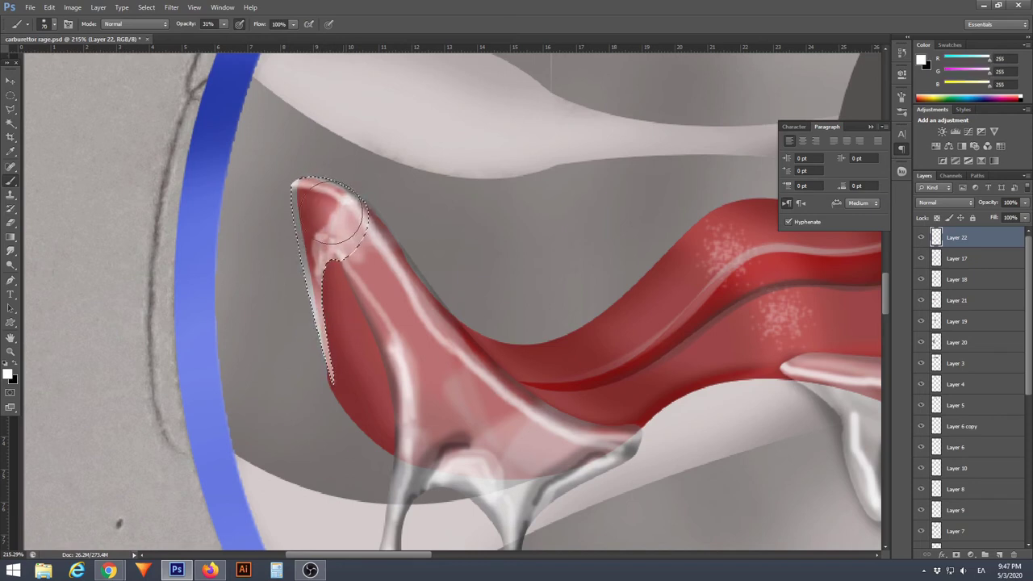
{"action": "right_click", "coordinate": [334, 233]}
{"action": "key", "text": "x"}
{"action": "left_click", "coordinate": [13, 365]}
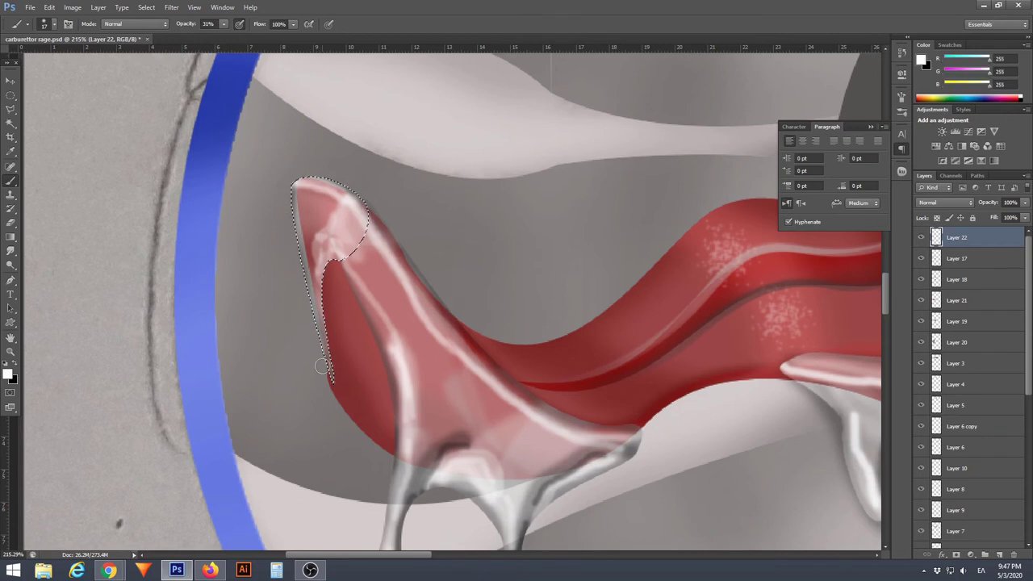
{"action": "left_click", "coordinate": [11, 223]}
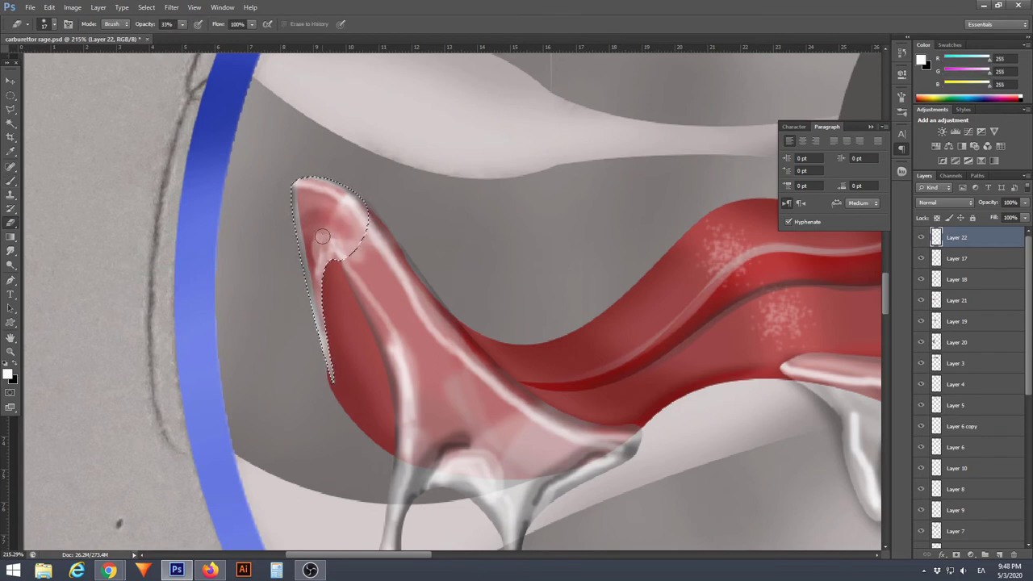
Add soft dark shading along the tip's edge, alternating black and white brush strokes
{"action": "key", "text": "b"}
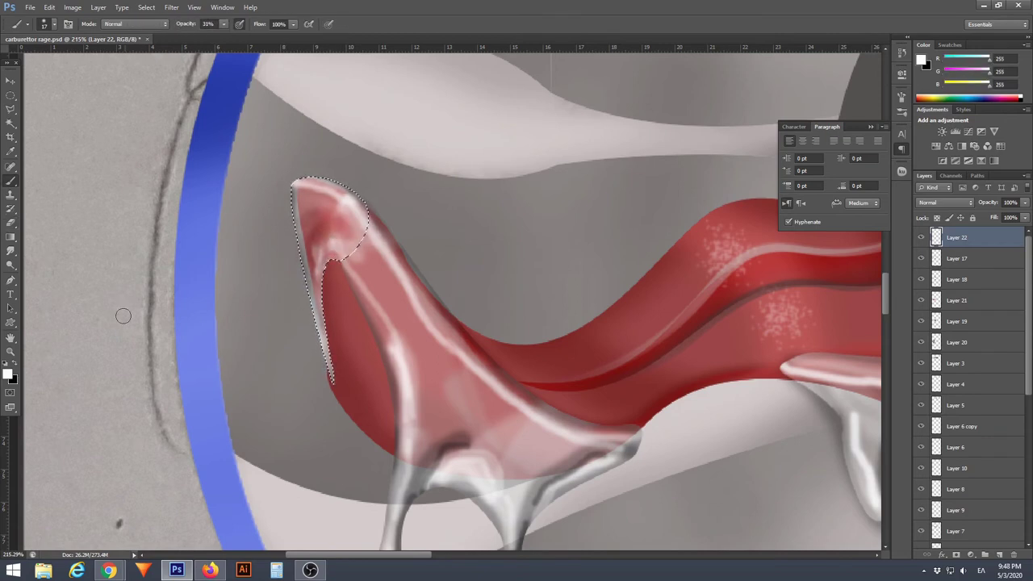
{"action": "key", "text": "x"}
{"action": "left_click", "coordinate": [16, 366]}
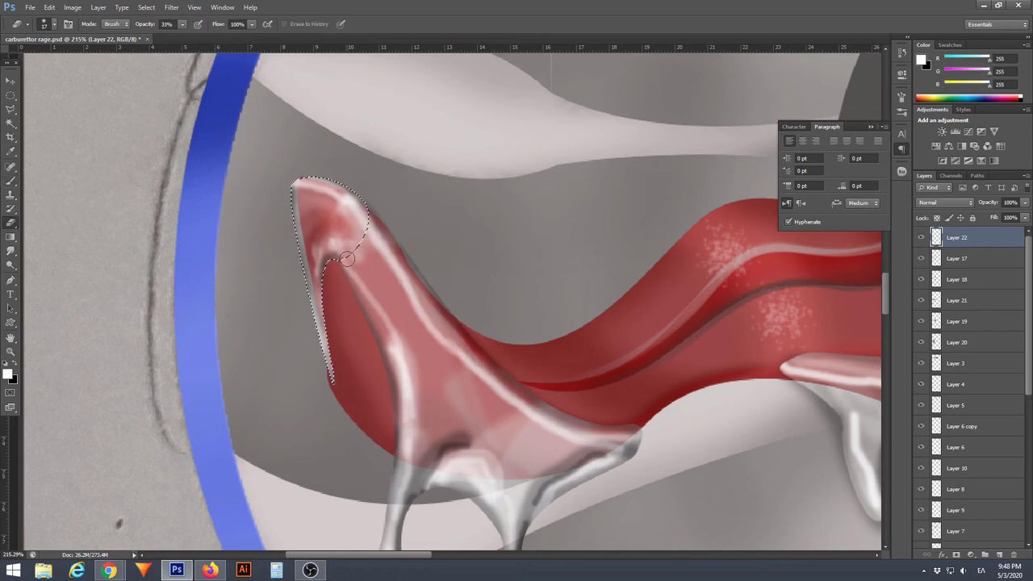
{"action": "right_click", "coordinate": [320, 242]}
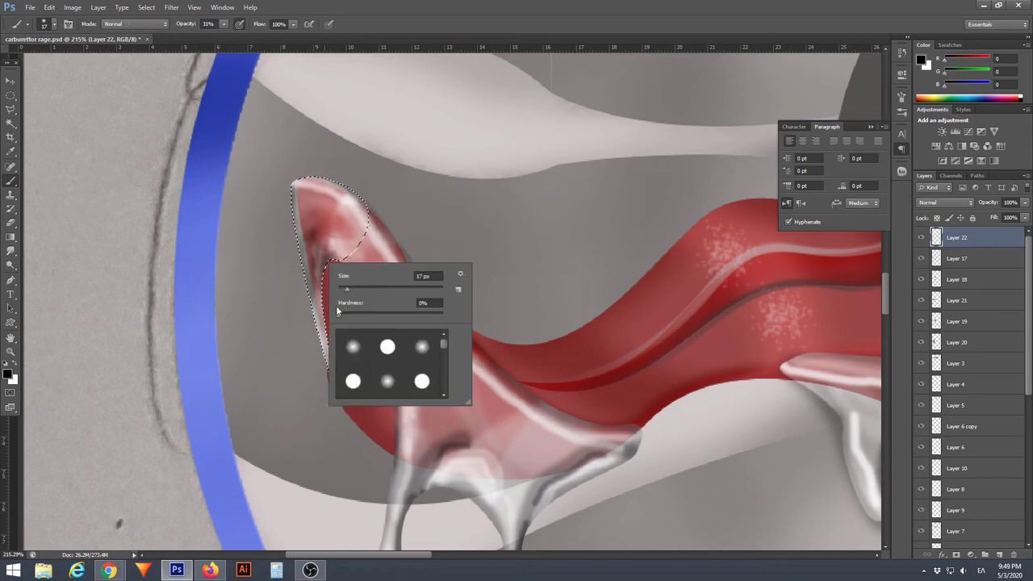
{"action": "key", "text": "Escape"}
{"action": "right_click", "coordinate": [306, 202]}
{"action": "key", "text": "Escape"}
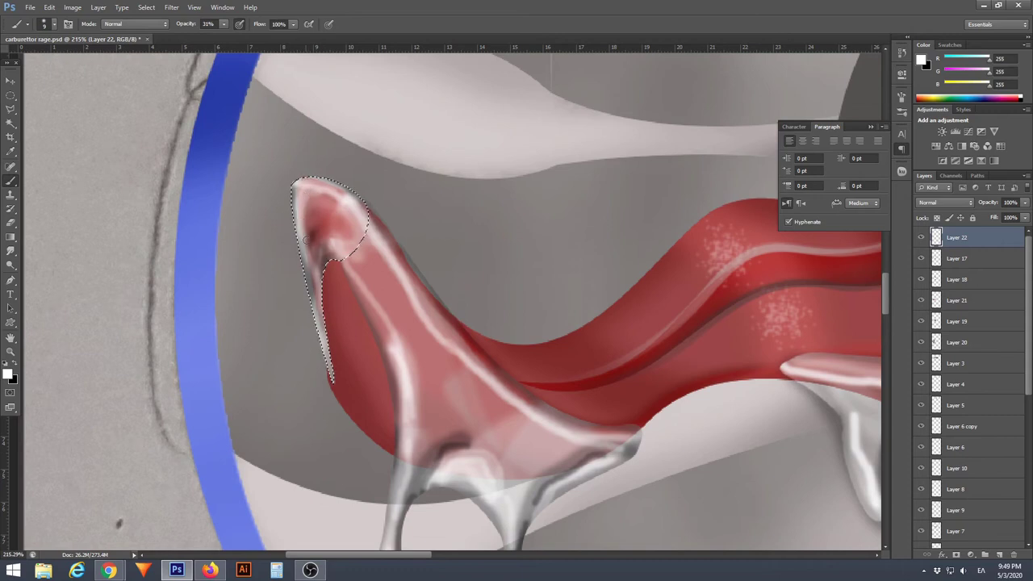
Deselect and clean up the drip tip with the Eraser at full strength
{"action": "key", "text": "ctrl+d"}
{"action": "scroll", "coordinate": [305, 239], "scroll_direction": "down", "scroll_amount": 5}
{"action": "scroll", "coordinate": [307, 300], "scroll_direction": "up", "scroll_amount": 2}
{"action": "scroll", "coordinate": [372, 361], "scroll_direction": "up", "scroll_amount": 2}
{"action": "key", "text": "e"}
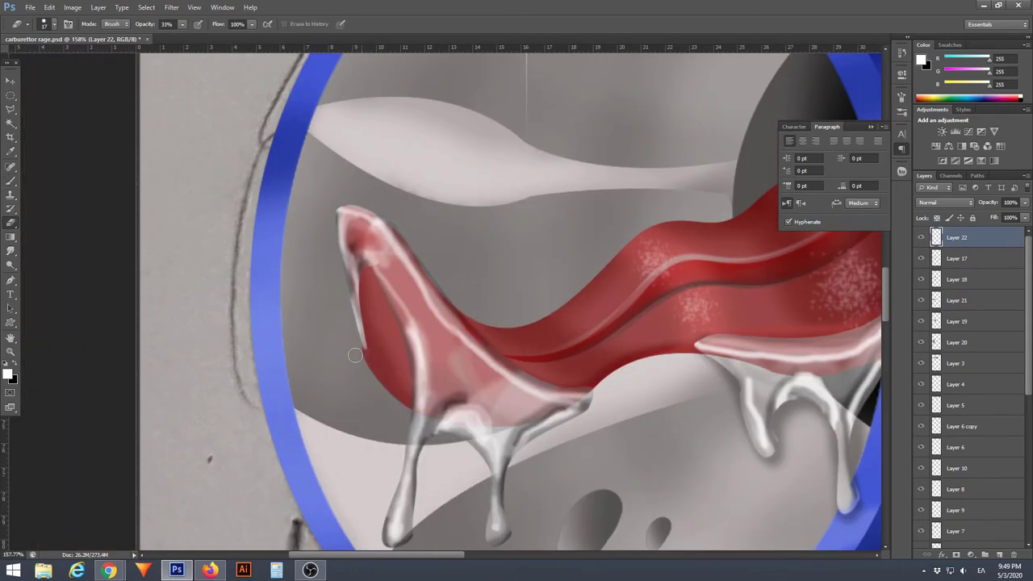
{"action": "scroll", "coordinate": [355, 355], "scroll_direction": "up", "scroll_amount": 2}
{"action": "key", "text": "0"}
{"action": "scroll", "coordinate": [358, 420], "scroll_direction": "down", "scroll_amount": 3}
Choose a yellow-green foreground colour in the Color Picker
{"action": "scroll", "coordinate": [357, 420], "scroll_direction": "down", "scroll_amount": 3}
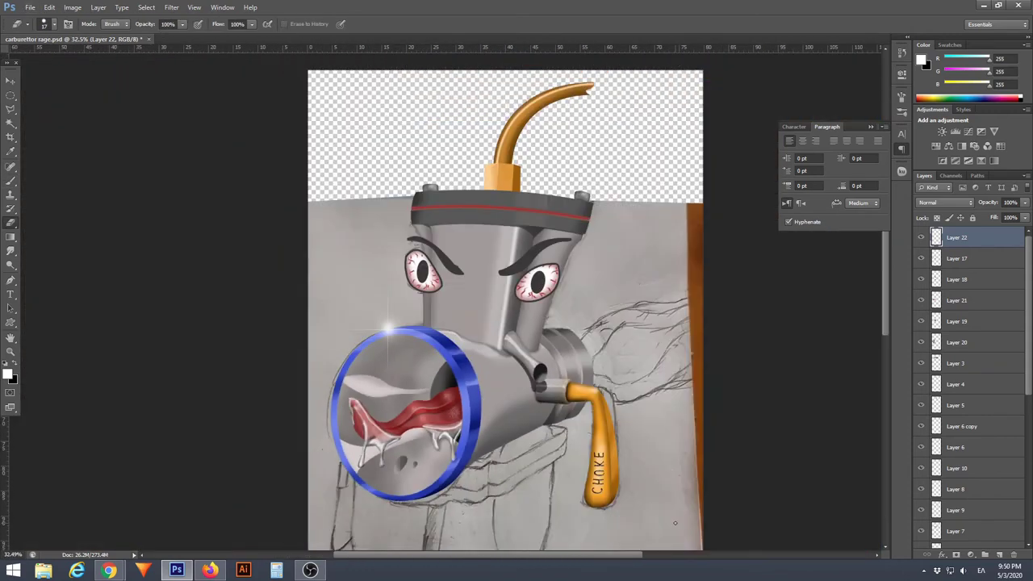
{"action": "scroll", "coordinate": [315, 516], "scroll_direction": "up", "scroll_amount": 3}
{"action": "key", "text": "i"}
{"action": "left_click", "coordinate": [10, 373]}
{"action": "left_click", "coordinate": [698, 393]}
{"action": "left_click", "coordinate": [626, 288]}
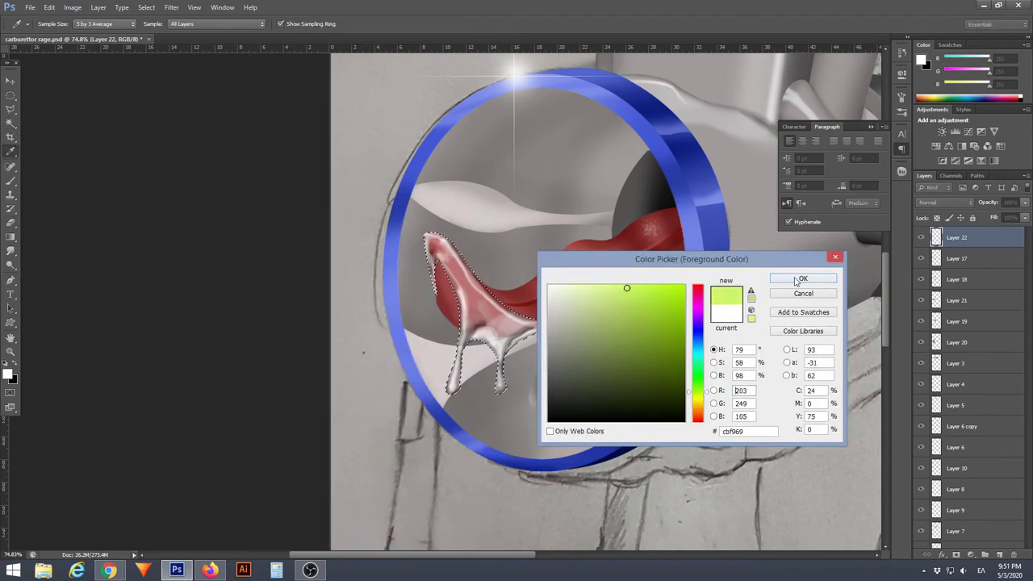
{"action": "left_click", "coordinate": [796, 280]}
Brush yellow-green over both drool drips, then undo the trial tint
{"action": "key", "text": "b"}
{"action": "right_click", "coordinate": [384, 297]}
{"action": "key", "text": "Escape"}
{"action": "left_click_drag", "start_coordinate": [613, 299], "coordinate": [678, 322]}
{"action": "mouse_move", "coordinate": [432, 242]}
{"action": "left_mouse_down"}
{"action": "mouse_move", "coordinate": [464, 271]}
{"action": "mouse_move", "coordinate": [646, 323]}
{"action": "left_mouse_up"}
{"action": "scroll", "coordinate": [637, 364], "scroll_direction": "up", "scroll_amount": 3}
{"action": "scroll", "coordinate": [483, 364], "scroll_direction": "up", "scroll_amount": 2}
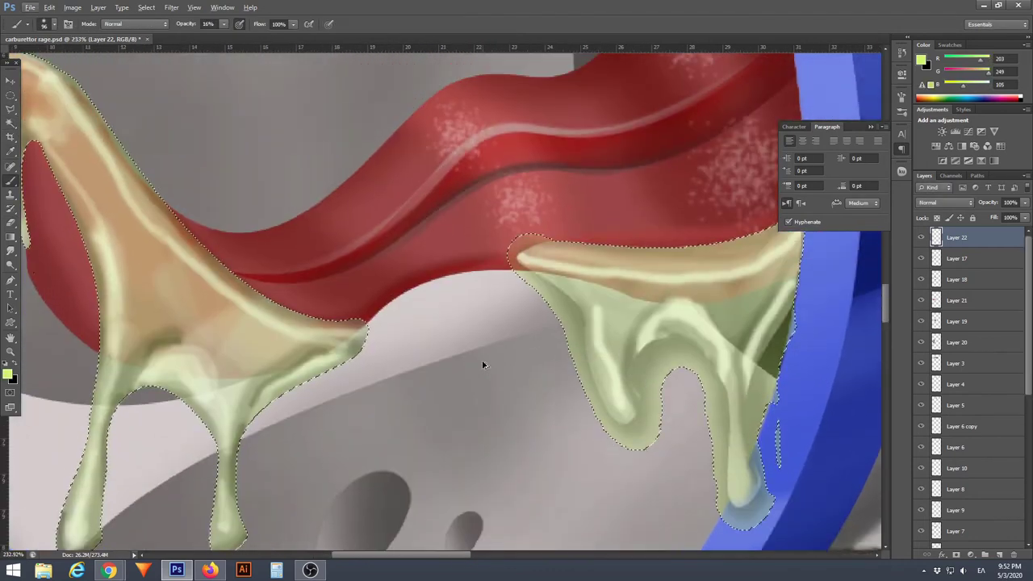
{"action": "key", "text": "ctrl+z"}
{"action": "scroll", "coordinate": [483, 365], "scroll_direction": "down", "scroll_amount": 5}
{"action": "scroll", "coordinate": [482, 365], "scroll_direction": "up", "scroll_amount": 4}
{"action": "scroll", "coordinate": [363, 323], "scroll_direction": "down", "scroll_amount": 2}
Drop the lasso selection and start a curved Pen path around the right drip
{"action": "key", "text": "l"}
{"action": "scroll", "coordinate": [273, 256], "scroll_direction": "up", "scroll_amount": 3}
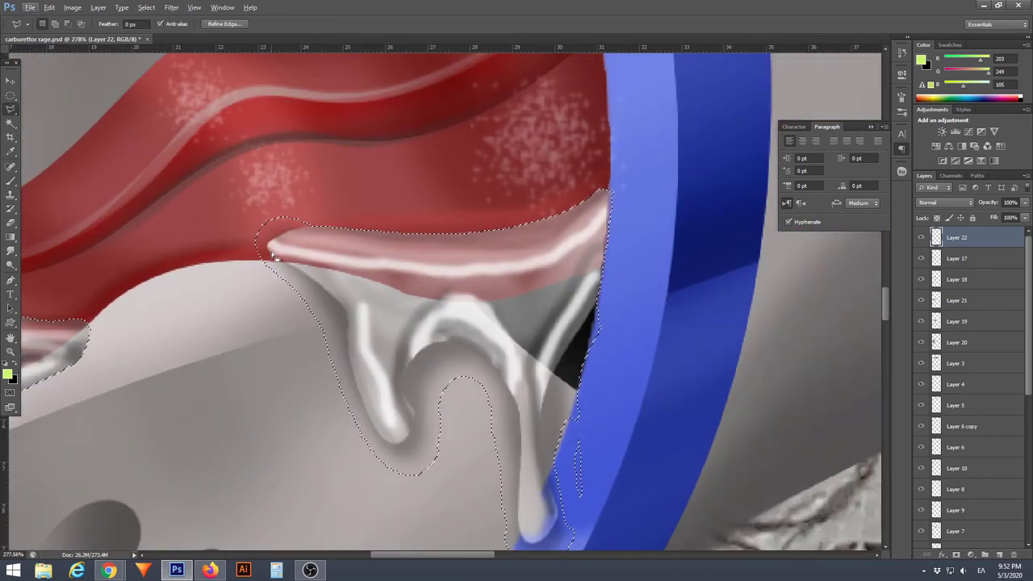
{"action": "key", "text": "ctrl+d"}
{"action": "right_click", "coordinate": [10, 278]}
{"action": "left_click", "coordinate": [48, 280]}
{"action": "left_click_drag", "start_coordinate": [344, 311], "coordinate": [348, 333]}
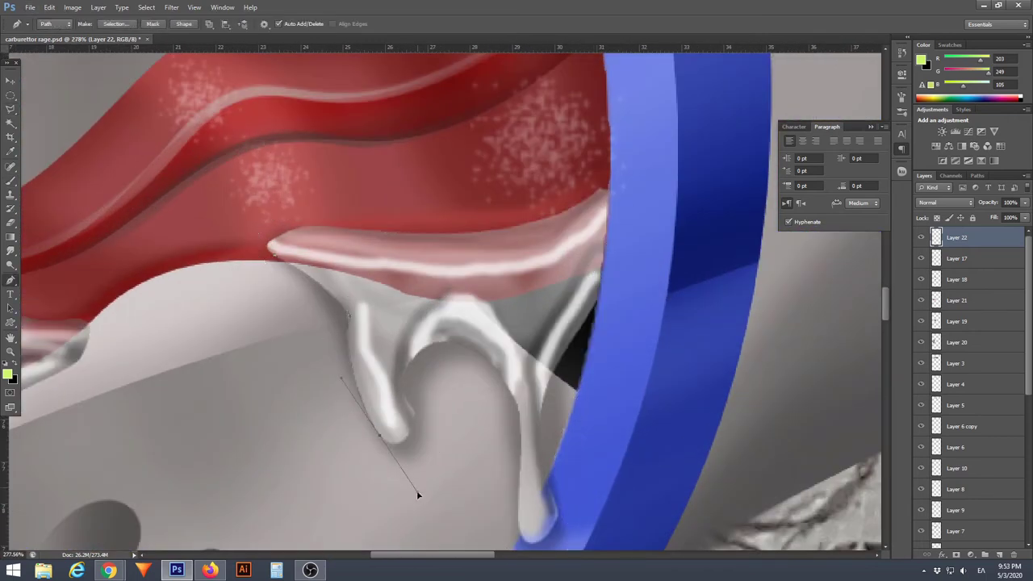
Curve the path where the drip meets the blue rim and along the tongue's underside
{"action": "scroll", "coordinate": [396, 430], "scroll_direction": "up", "scroll_amount": 2}
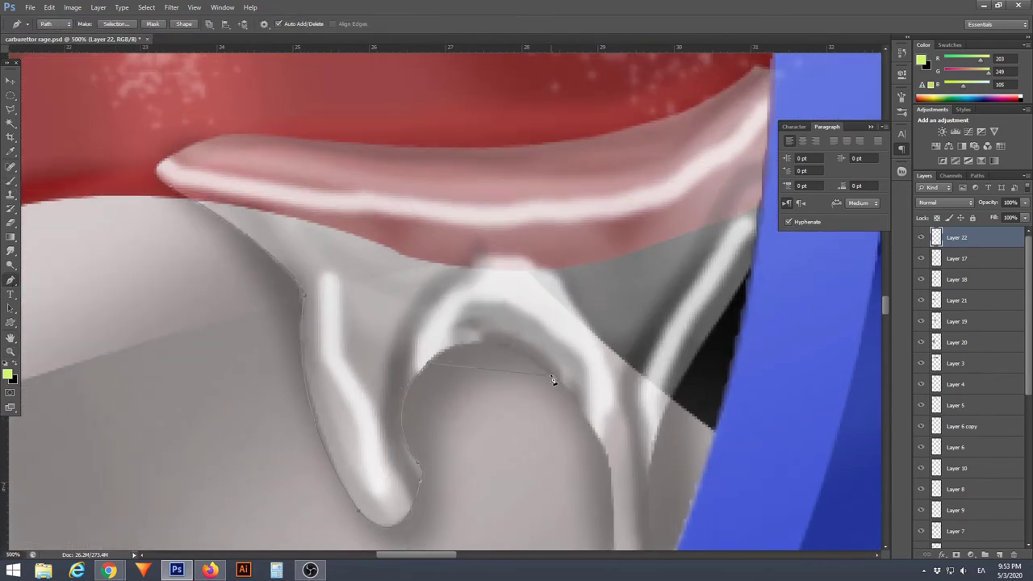
{"action": "scroll", "coordinate": [553, 380], "scroll_direction": "down", "scroll_amount": 2}
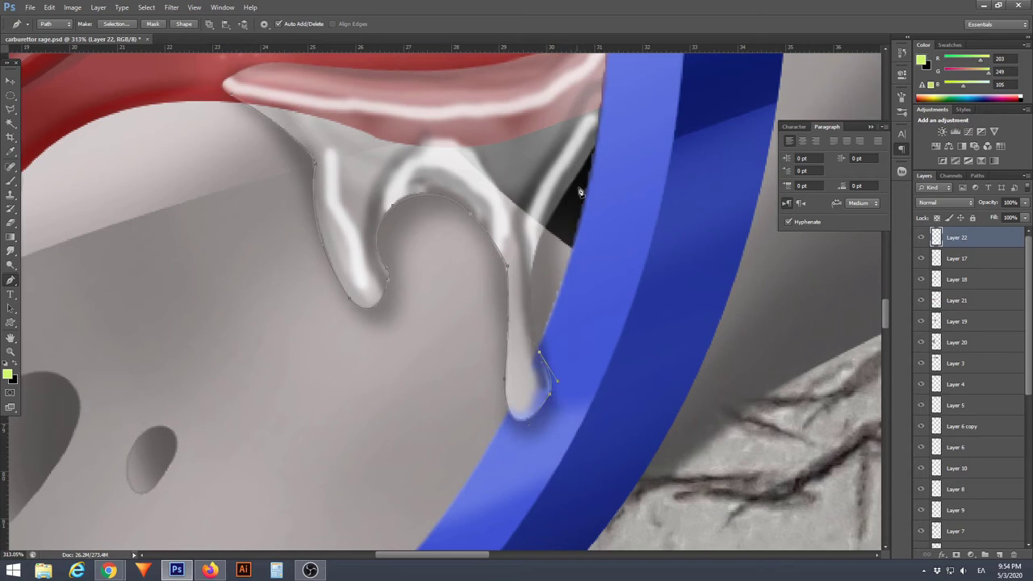
{"action": "scroll", "coordinate": [579, 192], "scroll_direction": "up", "scroll_amount": 3}
{"action": "left_click_drag", "start_coordinate": [592, 425], "coordinate": [687, 293]}
{"action": "scroll", "coordinate": [687, 293], "scroll_direction": "down", "scroll_amount": 2}
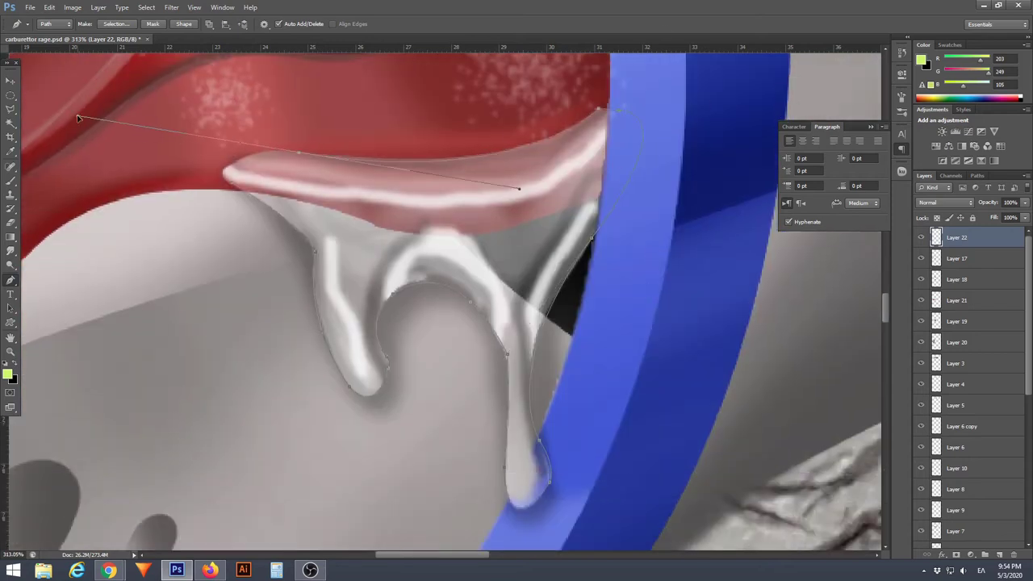
{"action": "left_click_drag", "start_coordinate": [78, 119], "coordinate": [61, 124]}
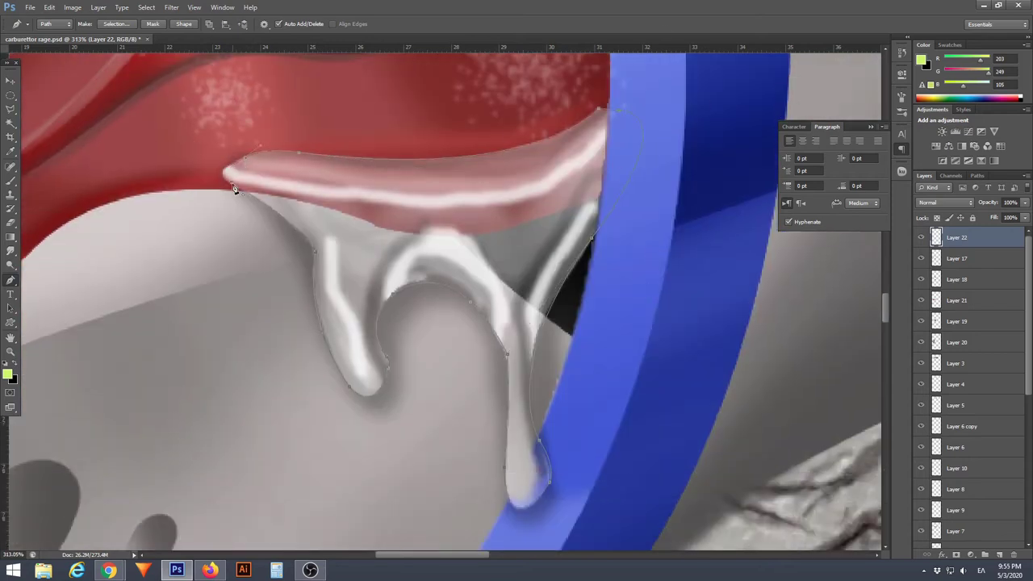
{"action": "right_click", "coordinate": [145, 268]}
{"action": "scroll", "coordinate": [203, 327], "scroll_direction": "down", "scroll_amount": 5}
Convert the right-drip pen path into a selection
{"action": "right_click", "coordinate": [370, 267]}
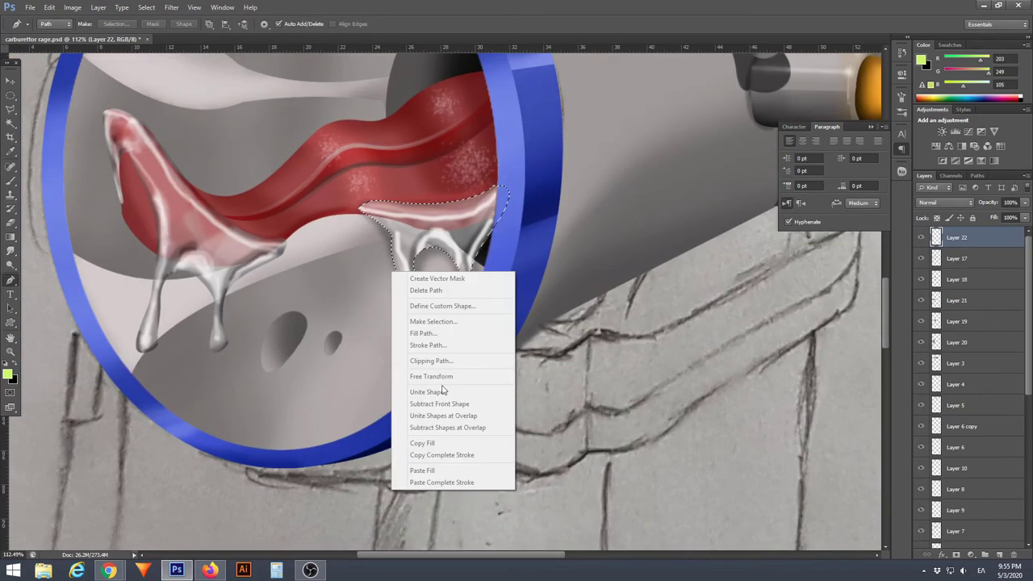
{"action": "left_click", "coordinate": [396, 314]}
{"action": "key", "text": "w"}
{"action": "right_click", "coordinate": [532, 220]}
{"action": "left_click", "coordinate": [532, 217]}
Set up the Brush at 16% opacity with a light green foreground
{"action": "key", "text": "b"}
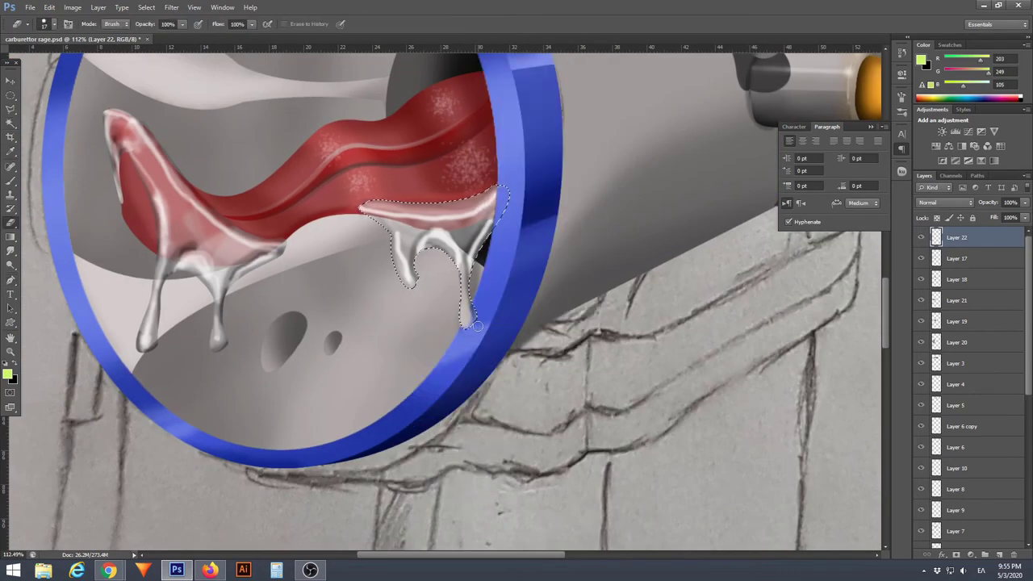
{"action": "scroll", "coordinate": [420, 266], "scroll_direction": "down", "scroll_amount": 1}
{"action": "right_click", "coordinate": [300, 295]}
{"action": "key", "text": "w"}
{"action": "right_click", "coordinate": [457, 259]}
{"action": "key", "text": "Escape"}
{"action": "key", "text": "b"}
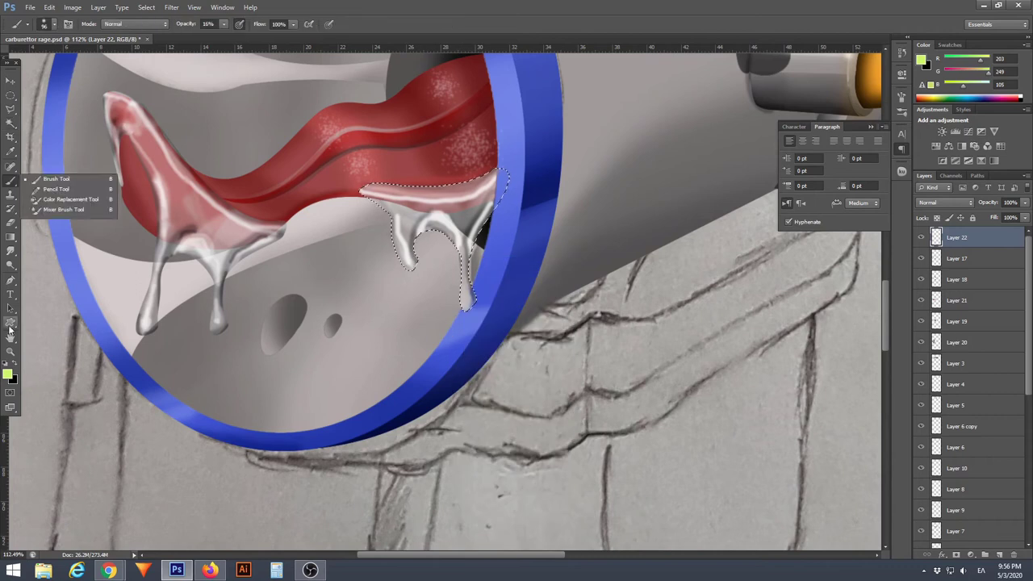
{"action": "right_click", "coordinate": [418, 279]}
{"action": "scroll", "coordinate": [414, 270], "scroll_direction": "up", "scroll_amount": 3}
{"action": "key", "text": "Escape"}
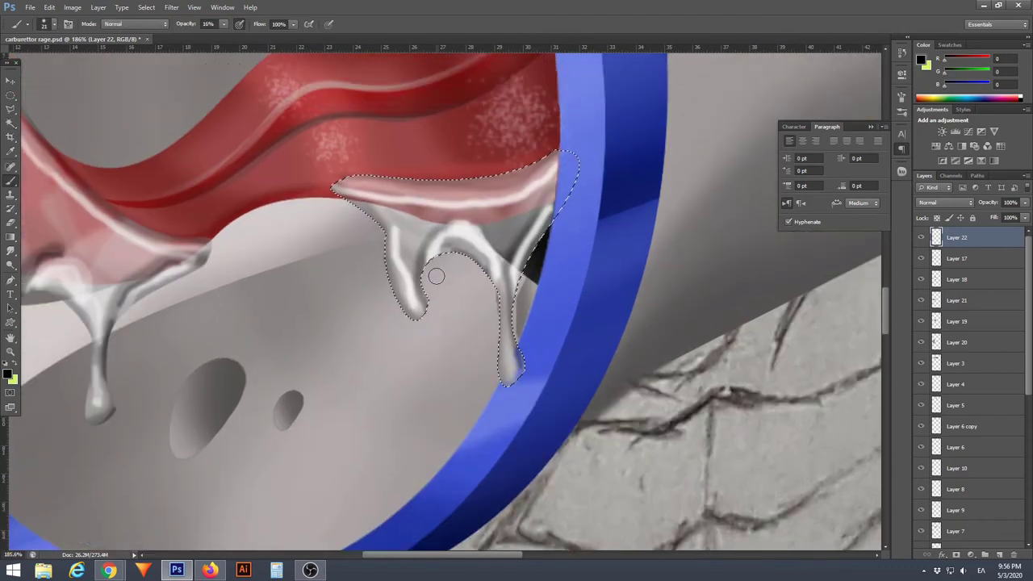
{"action": "scroll", "coordinate": [438, 277], "scroll_direction": "down", "scroll_amount": 2}
{"action": "scroll", "coordinate": [438, 277], "scroll_direction": "down", "scroll_amount": 2}
Paint pale yellow-green over the left and right drips, then deselect
{"action": "key", "text": "w"}
{"action": "key", "text": "b"}
{"action": "right_click", "coordinate": [173, 207]}
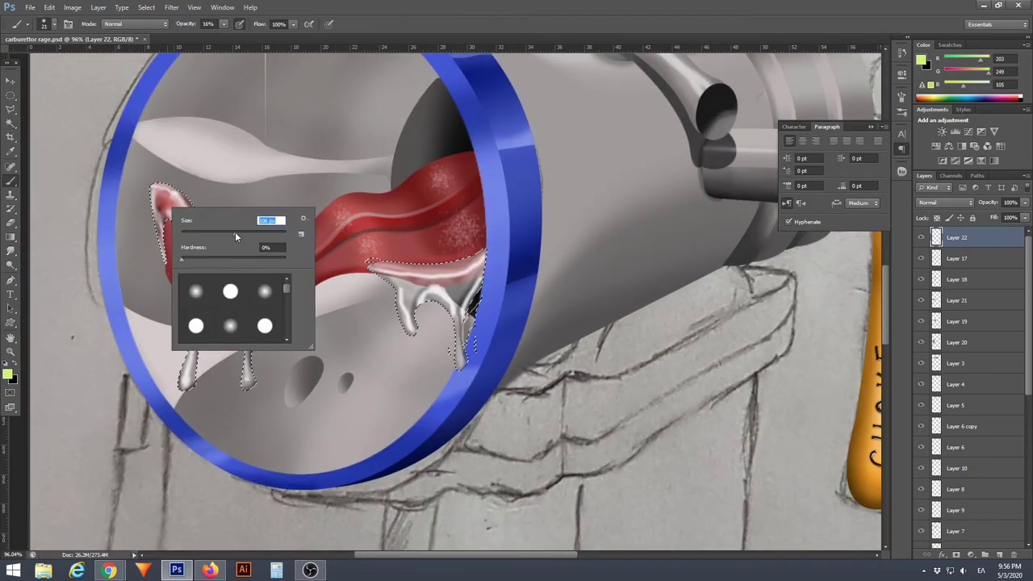
{"action": "left_click_drag", "start_coordinate": [186, 242], "coordinate": [335, 299]}
{"action": "left_click_drag", "start_coordinate": [371, 258], "coordinate": [476, 356]}
{"action": "scroll", "coordinate": [334, 300], "scroll_direction": "up", "scroll_amount": 2}
{"action": "right_click", "coordinate": [330, 324]}
{"action": "key", "text": "Escape"}
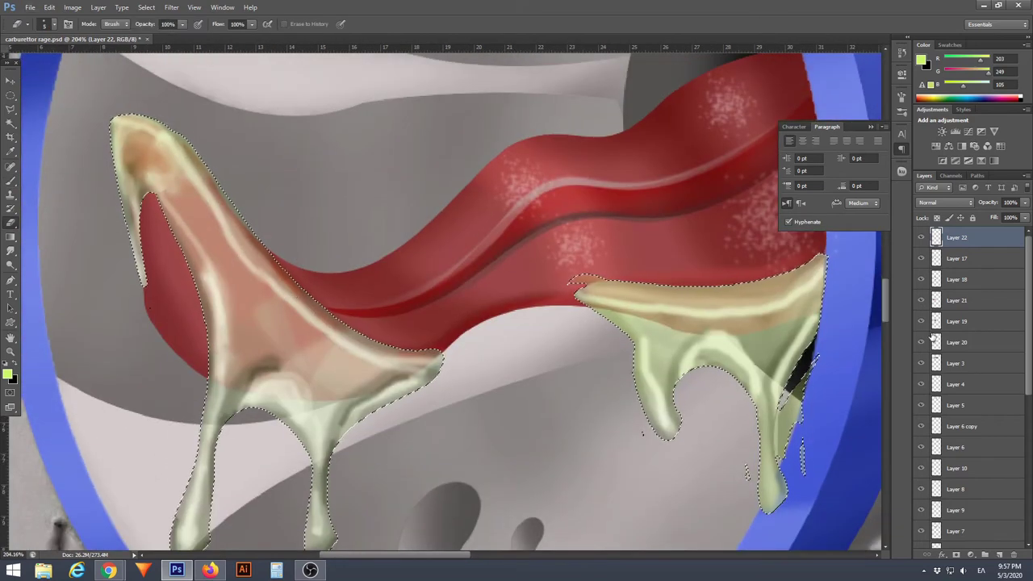
{"action": "key", "text": "ctrl+d"}
{"action": "scroll", "coordinate": [747, 396], "scroll_direction": "down", "scroll_amount": 2}
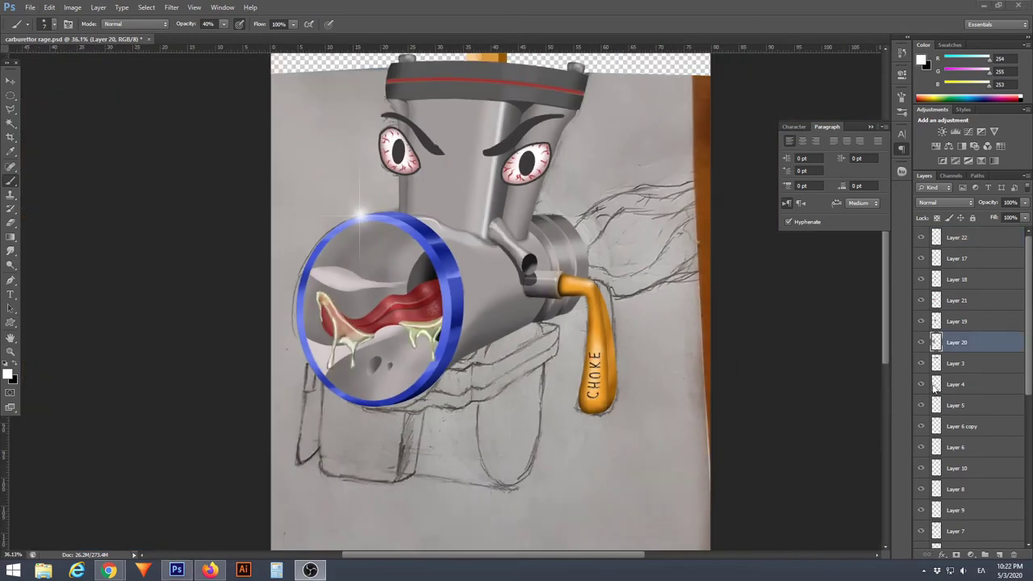
{"action": "scroll", "coordinate": [369, 361], "scroll_direction": "up", "scroll_amount": 3}
Turn the new path into a selection and paint black shading inside the mouth ring
{"action": "key", "text": "p"}
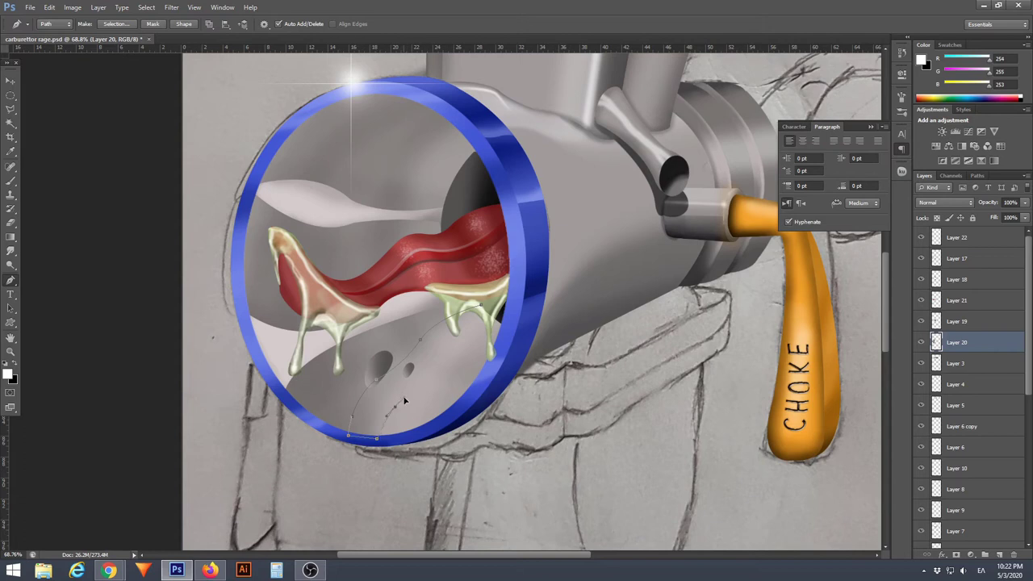
{"action": "key", "text": "ctrl+Return"}
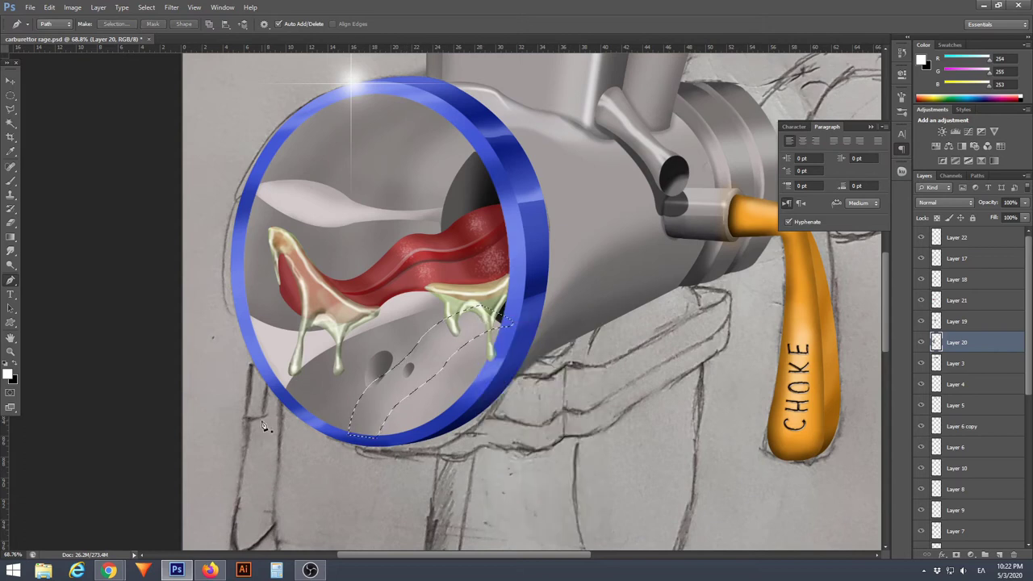
{"action": "key", "text": "d"}
{"action": "key", "text": "b"}
{"action": "left_click_drag", "start_coordinate": [488, 325], "coordinate": [302, 525]}
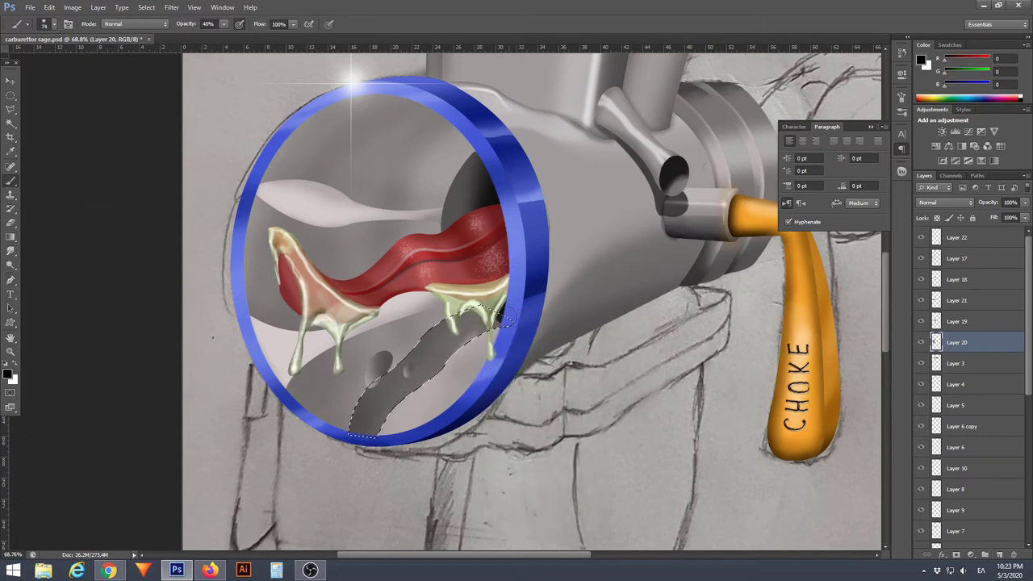
{"action": "left_click_drag", "start_coordinate": [487, 325], "coordinate": [355, 420]}
Paint a darker 40% shadow under the tongue and touch it up with the Eraser
{"action": "key", "text": "e"}
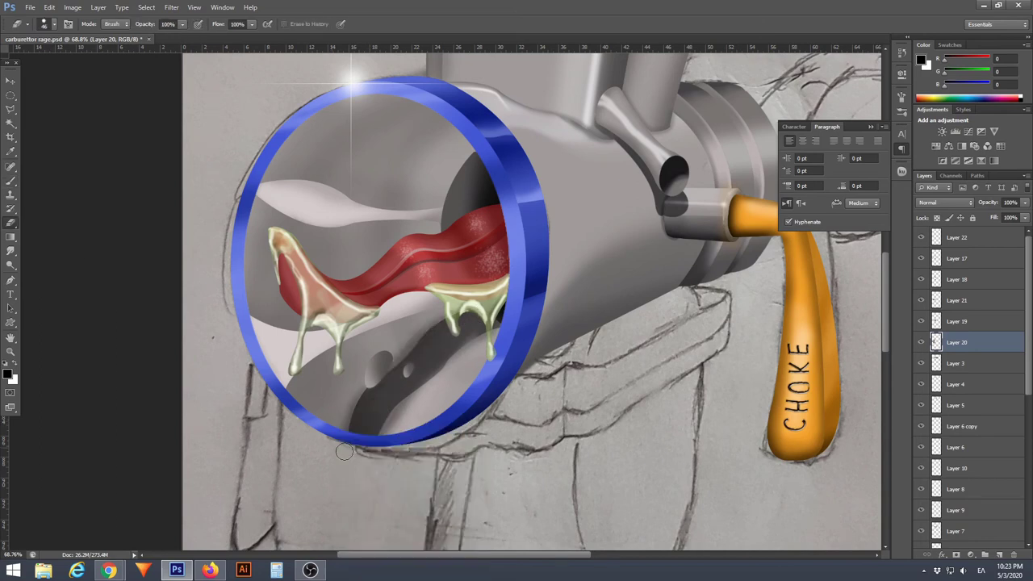
{"action": "scroll", "coordinate": [374, 436], "scroll_direction": "down", "scroll_amount": 3}
{"action": "scroll", "coordinate": [374, 437], "scroll_direction": "up", "scroll_amount": 2}
{"action": "key", "text": "b"}
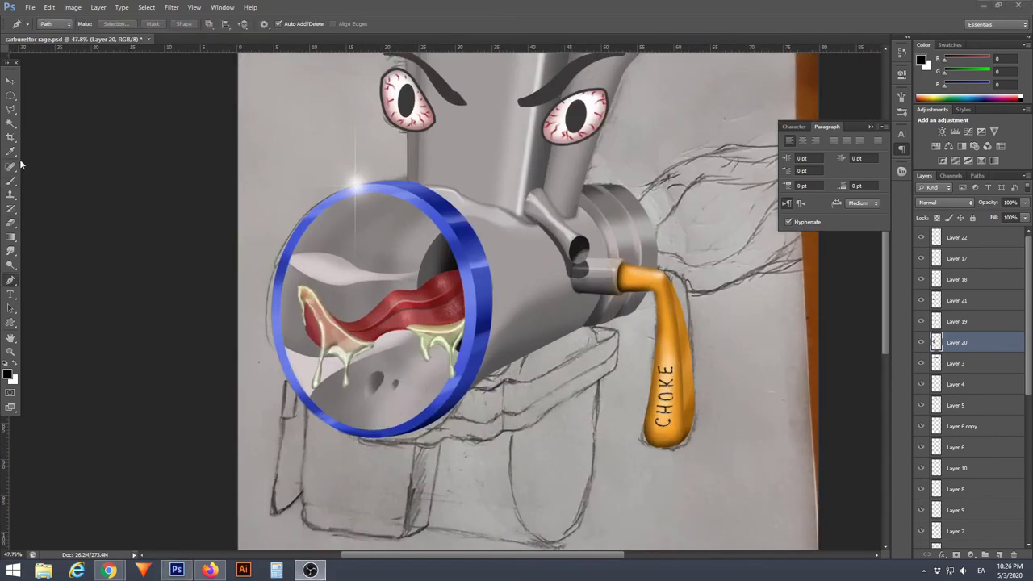
{"action": "left_click_drag", "start_coordinate": [401, 399], "coordinate": [454, 346]}
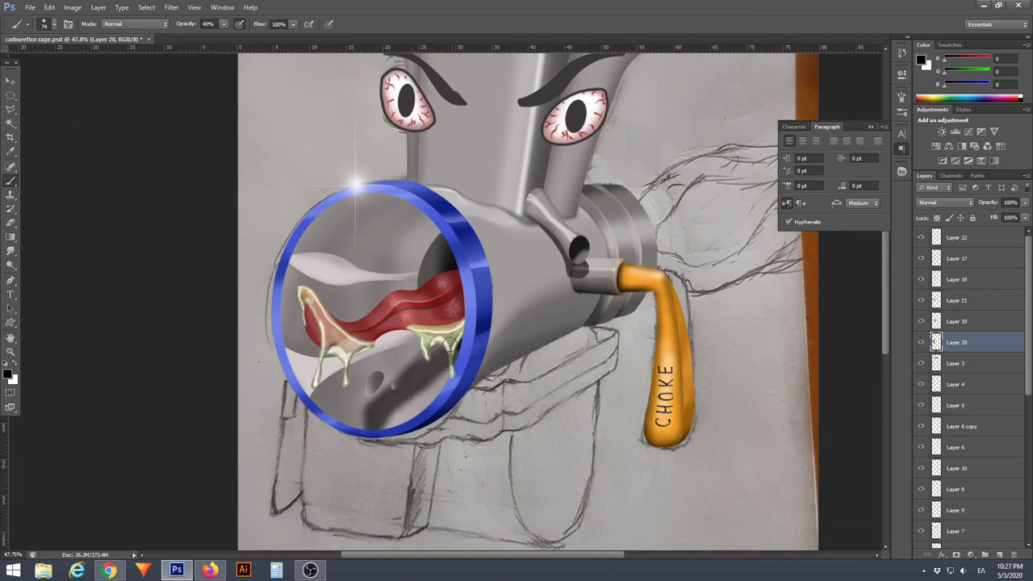
{"action": "key", "text": "e"}
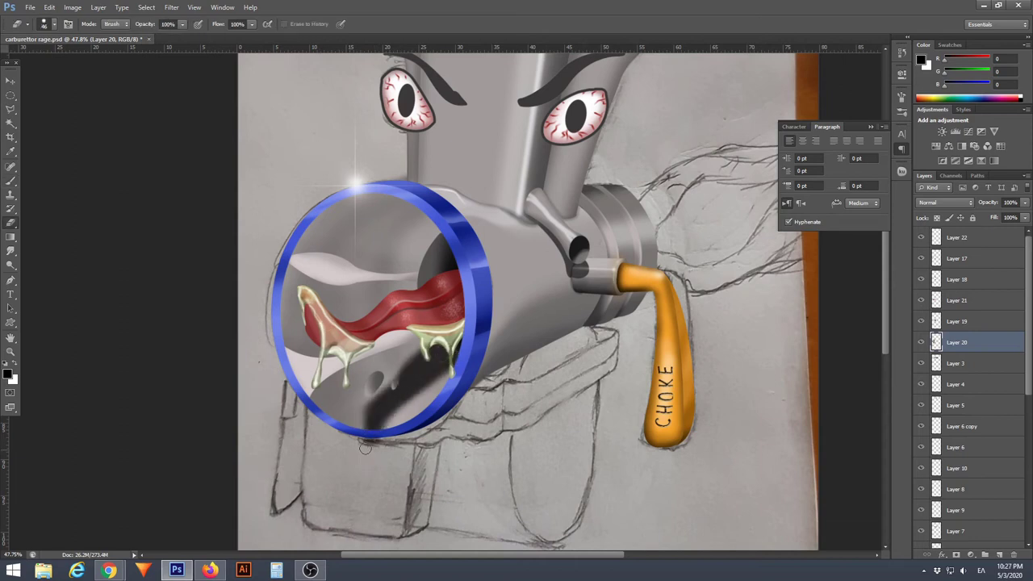
{"action": "scroll", "coordinate": [331, 424], "scroll_direction": "down", "scroll_amount": 3}
{"action": "scroll", "coordinate": [331, 424], "scroll_direction": "up", "scroll_amount": 5}
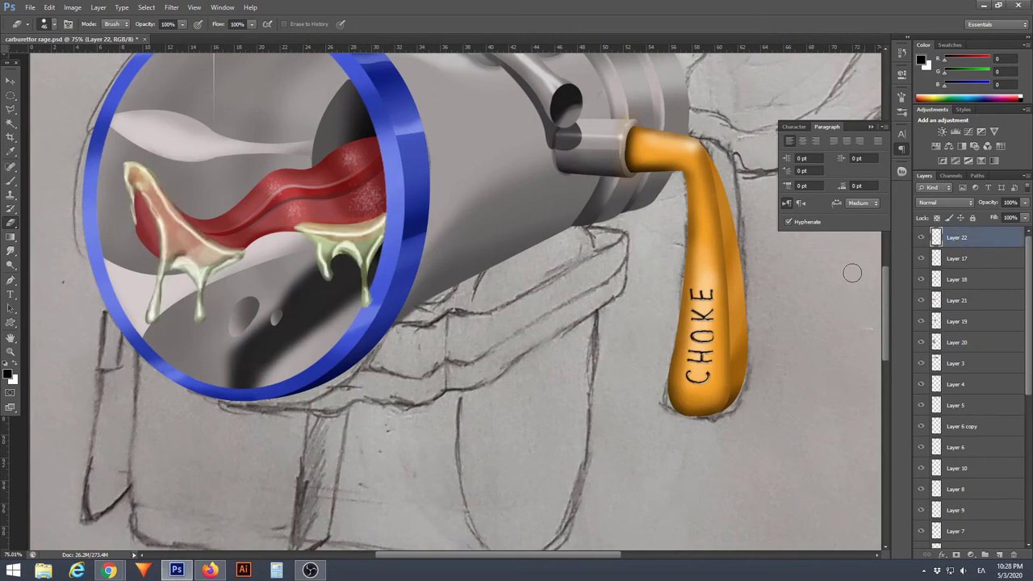
Switch to the drool layer, zoom in on the rim drip and sample the rim's blue
{"action": "left_click", "coordinate": [957, 279]}
{"action": "scroll", "coordinate": [364, 291], "scroll_direction": "up", "scroll_amount": 3}
{"action": "scroll", "coordinate": [371, 289], "scroll_direction": "up", "scroll_amount": 2}
{"action": "key", "text": "alt+period"}
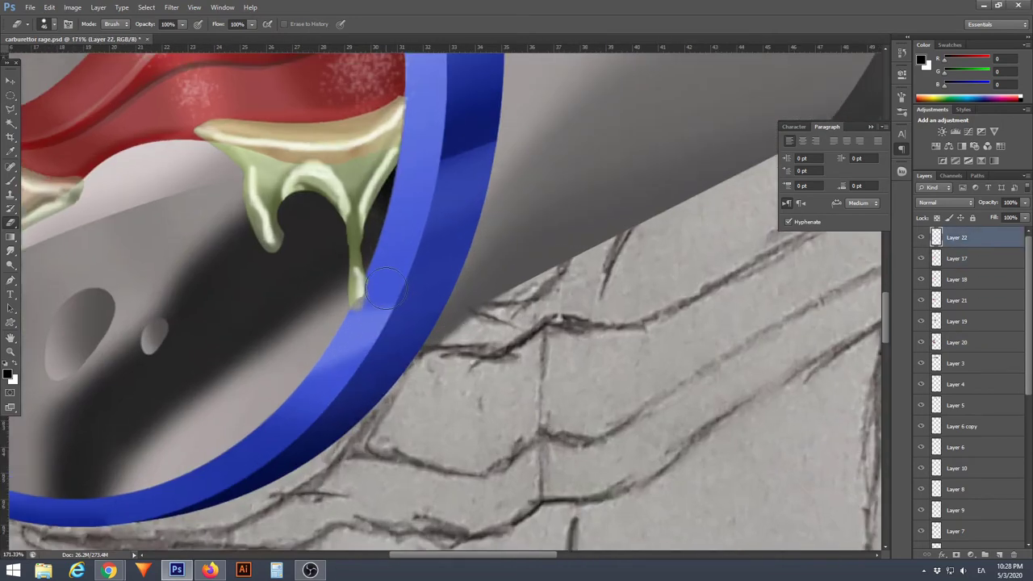
{"action": "key", "text": "alt+bracketleft"}
{"action": "key", "text": "b"}
{"action": "left_click", "coordinate": [359, 307], "text": "alt"}
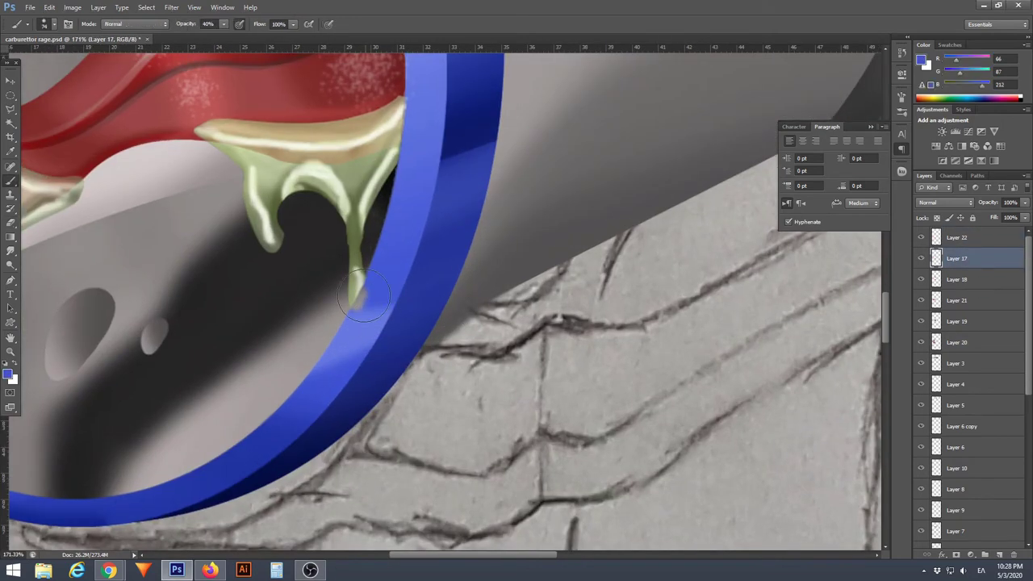
{"action": "right_click", "coordinate": [359, 303]}
Trace a Pen path from the drip's tip along its edge and make it a selection
{"action": "key", "text": "Escape"}
{"action": "key", "text": "p"}
{"action": "scroll", "coordinate": [353, 314], "scroll_direction": "up", "scroll_amount": 3}
{"action": "left_click", "coordinate": [349, 308]}
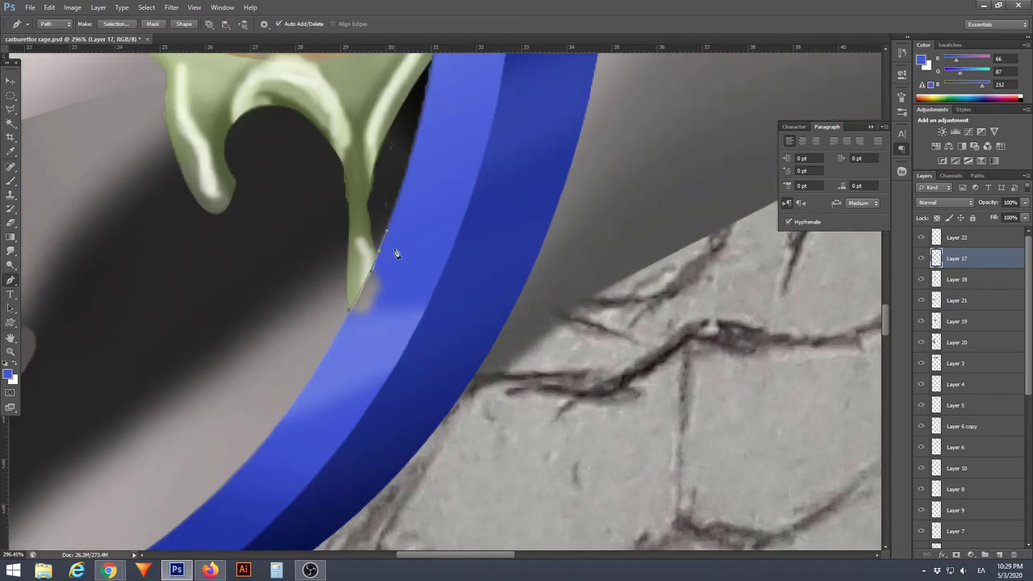
{"action": "right_click", "coordinate": [396, 254]}
{"action": "left_click", "coordinate": [420, 355]}
{"action": "key", "text": "Return"}
Move the new Layer 23 beneath Layer 18 and begin tracing the upper teeth with the Pen
{"action": "key", "text": "b"}
{"action": "scroll", "coordinate": [371, 387], "scroll_direction": "down", "scroll_amount": 5}
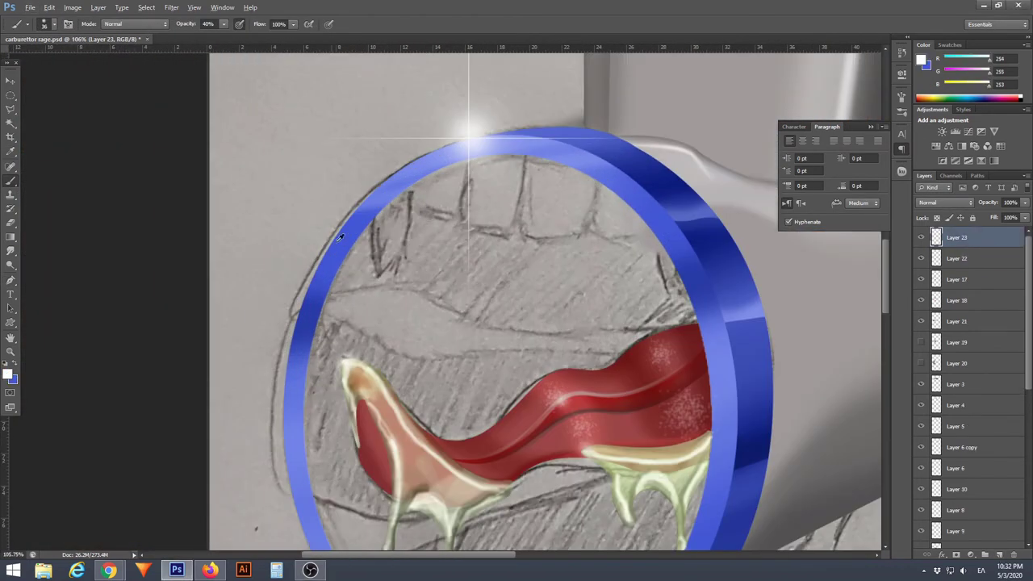
{"action": "left_click_drag", "start_coordinate": [965, 289], "coordinate": [962, 310]}
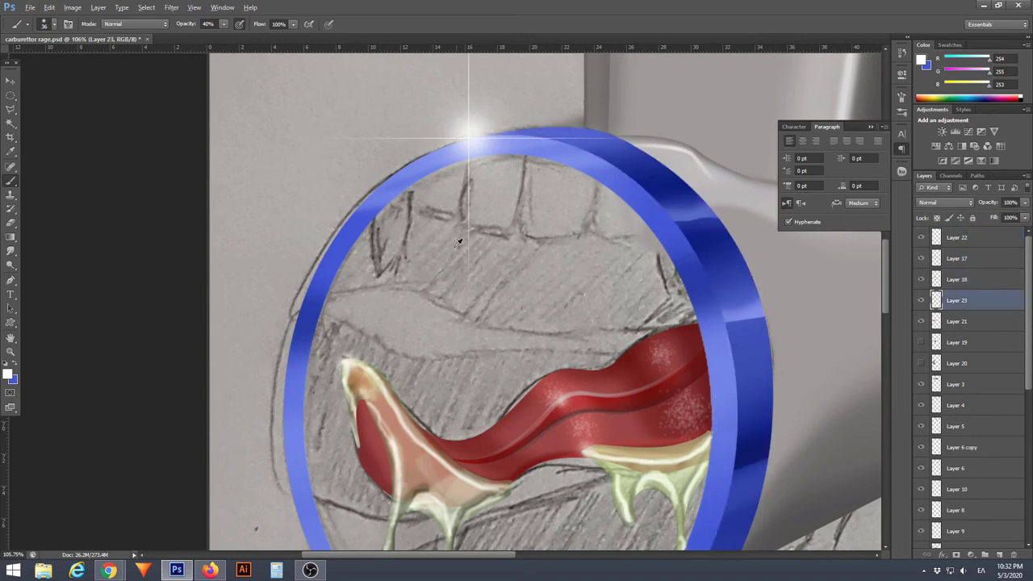
{"action": "scroll", "coordinate": [458, 244], "scroll_direction": "down", "scroll_amount": 2}
{"action": "key", "text": "p"}
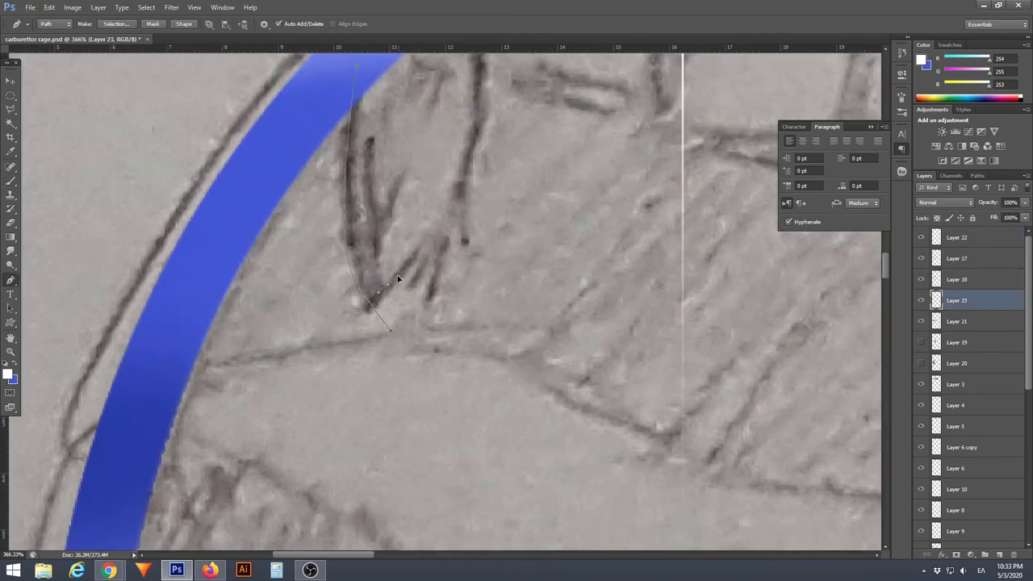
{"action": "scroll", "coordinate": [484, 165], "scroll_direction": "up", "scroll_amount": 5}
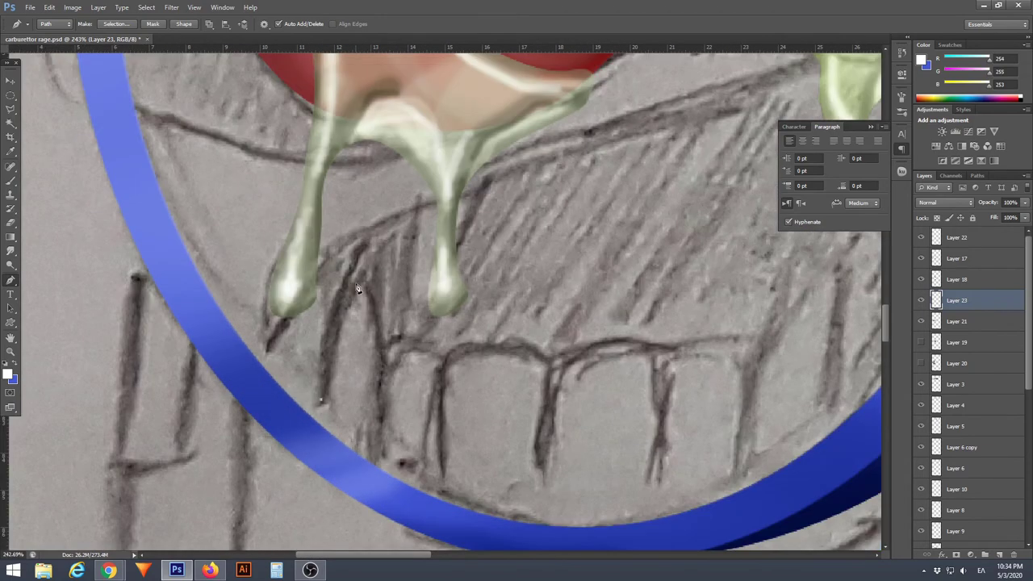
{"action": "scroll", "coordinate": [525, 389], "scroll_direction": "down", "scroll_amount": 3}
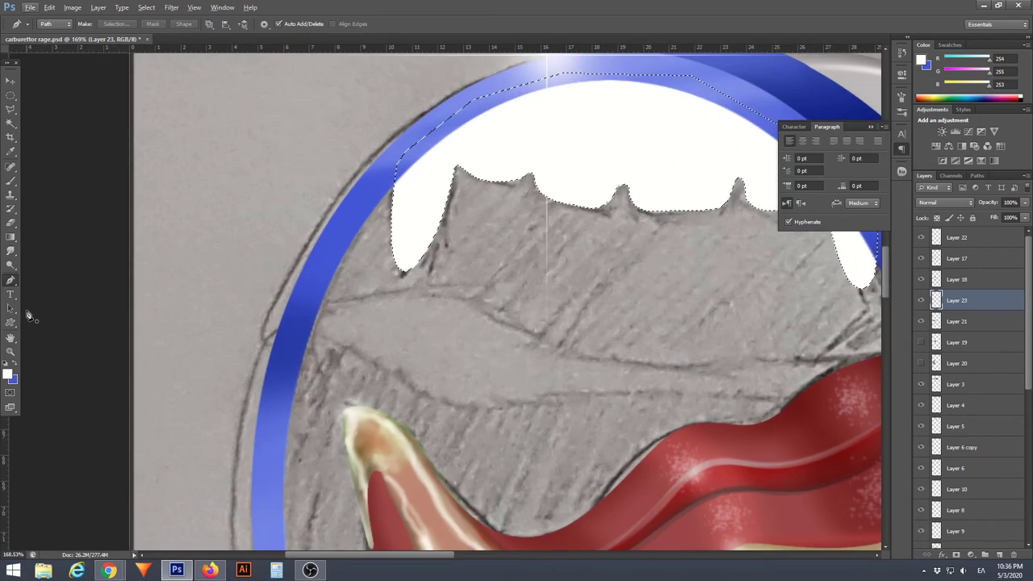
Draw a divider path between the upper teeth and stroke it with an 8 px black brush
{"action": "key", "text": "b"}
{"action": "key", "text": "d"}
{"action": "right_click", "coordinate": [457, 147]}
{"action": "key", "text": "Escape"}
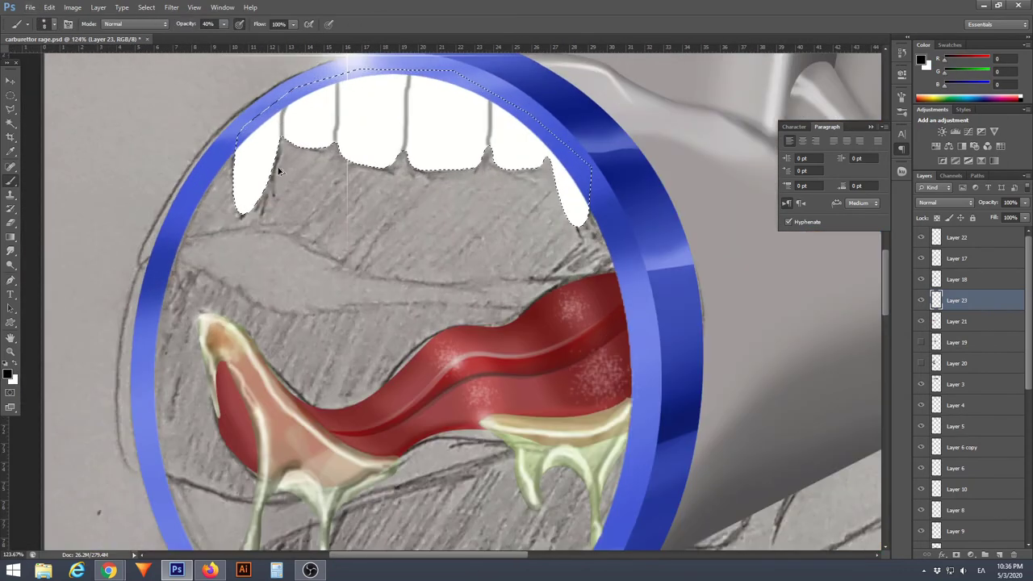
{"action": "left_click", "coordinate": [405, 190]}
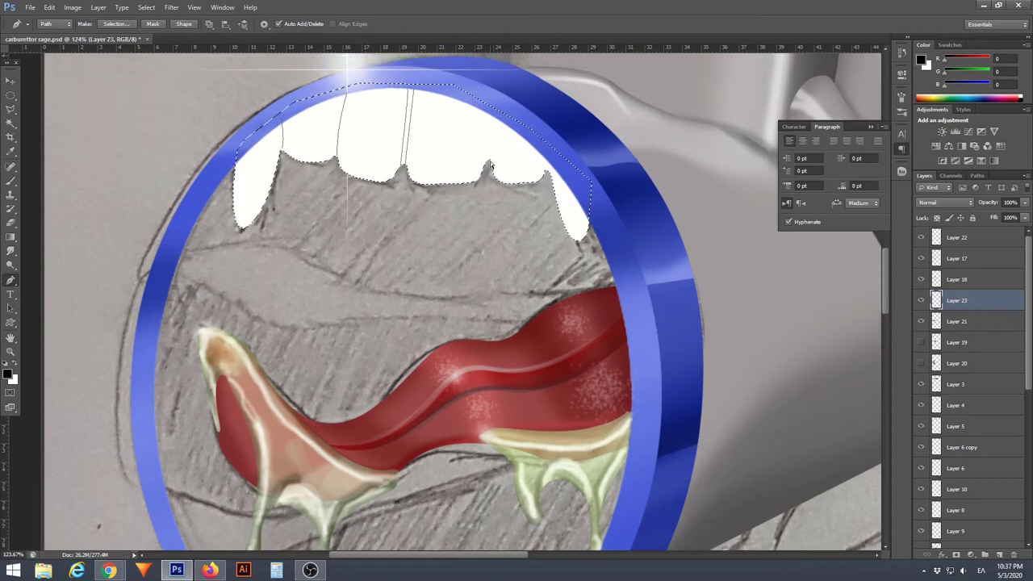
{"action": "key", "text": "b"}
{"action": "right_click", "coordinate": [267, 307]}
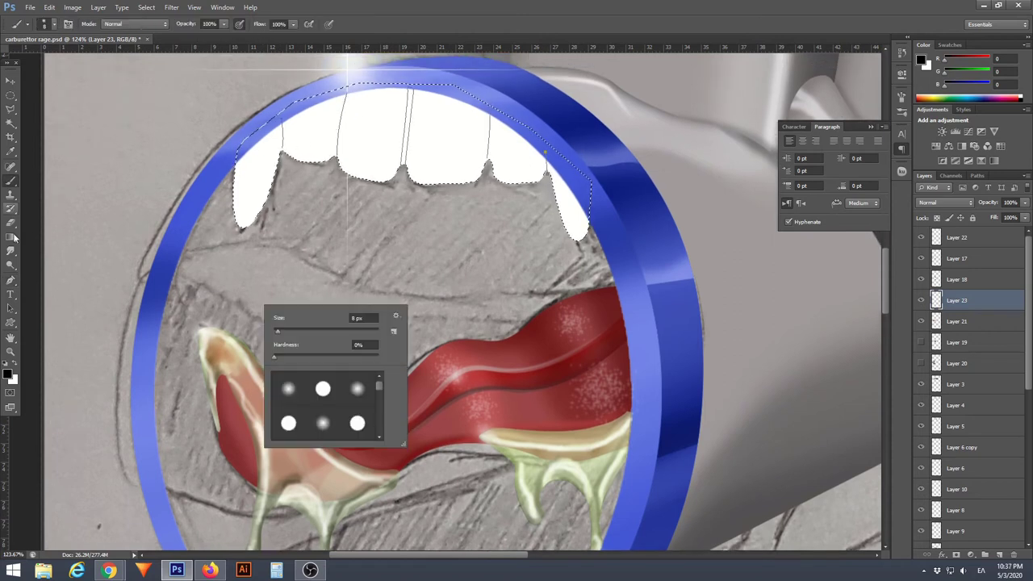
{"action": "key", "text": "Escape"}
{"action": "key", "text": "Return"}
Extend the teeth path at the edge and load it as a selection around the teeth
{"action": "scroll", "coordinate": [436, 260], "scroll_direction": "down", "scroll_amount": 3}
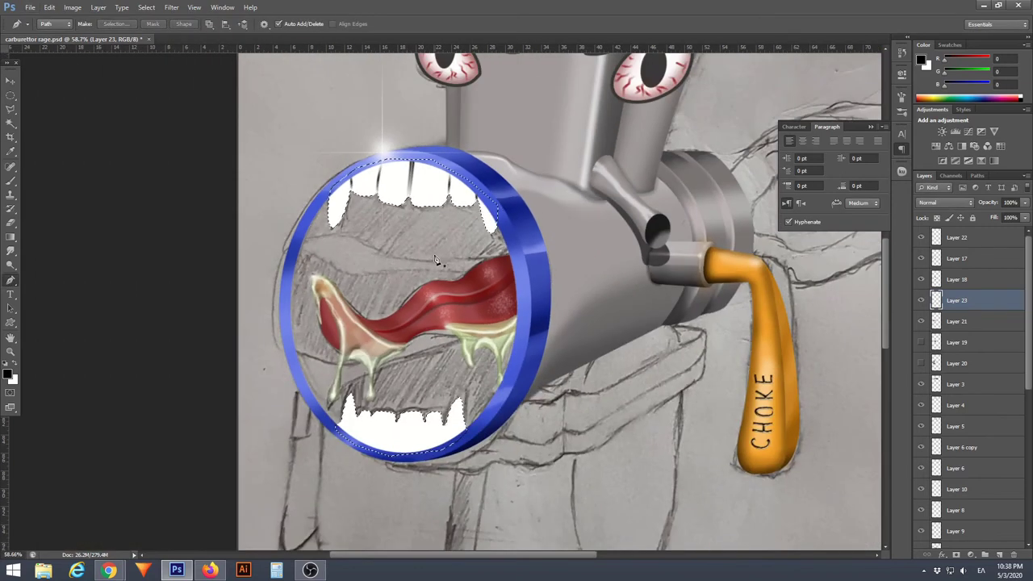
{"action": "left_click", "coordinate": [359, 200]}
{"action": "right_click", "coordinate": [307, 255]}
{"action": "key", "text": "Escape"}
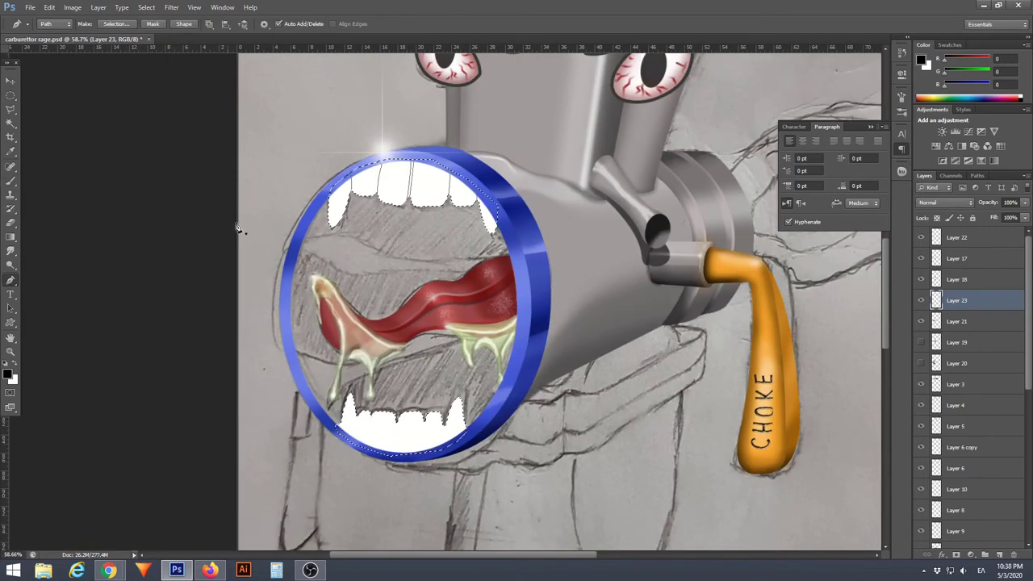
{"action": "right_click", "coordinate": [313, 234]}
{"action": "left_click", "coordinate": [368, 227]}
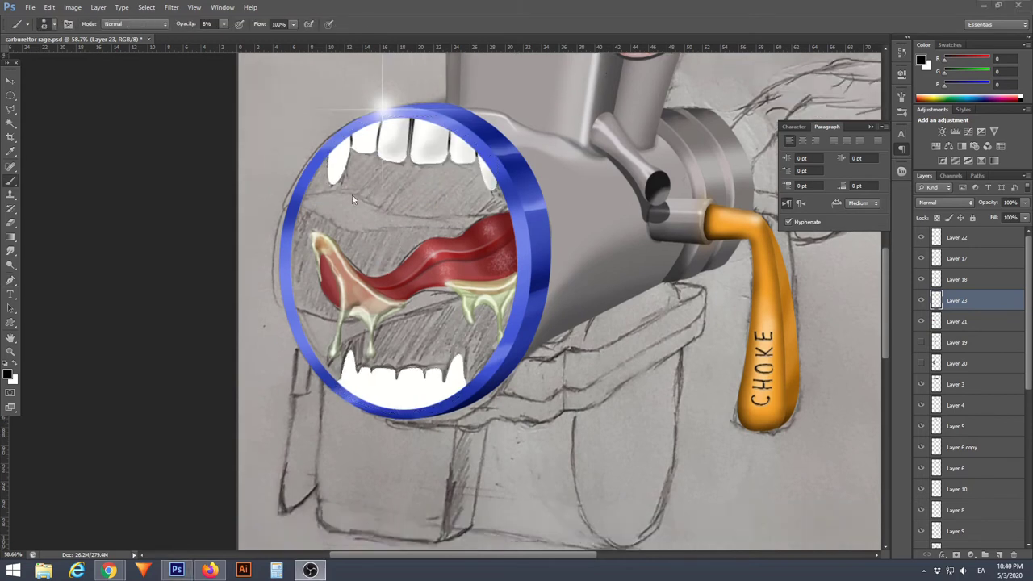
{"action": "key", "text": "ctrl+Return"}
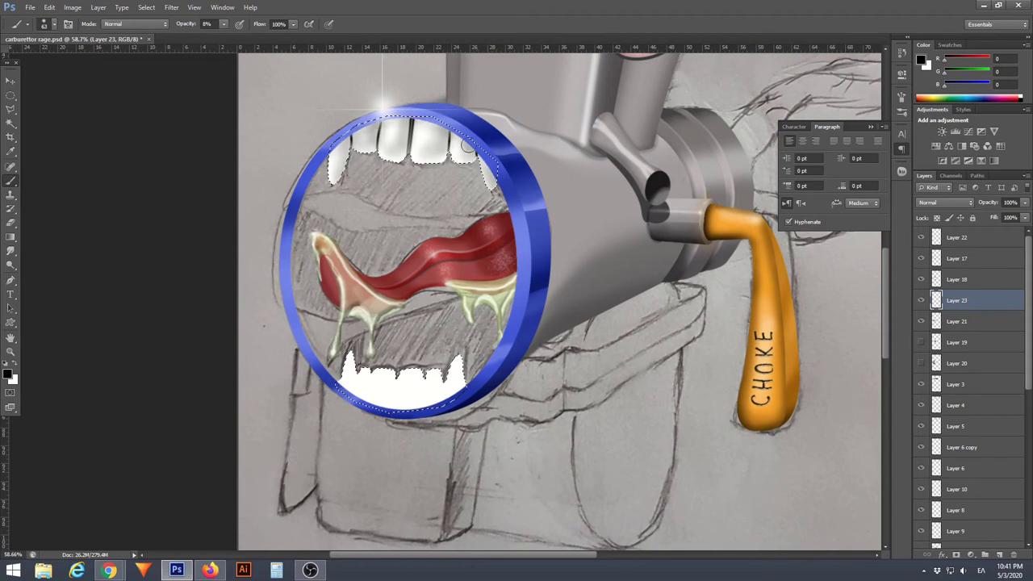
Brush soft white highlights along the tops of the upper teeth, including the upper-left tooth
{"action": "left_click_drag", "start_coordinate": [469, 145], "coordinate": [493, 177]}
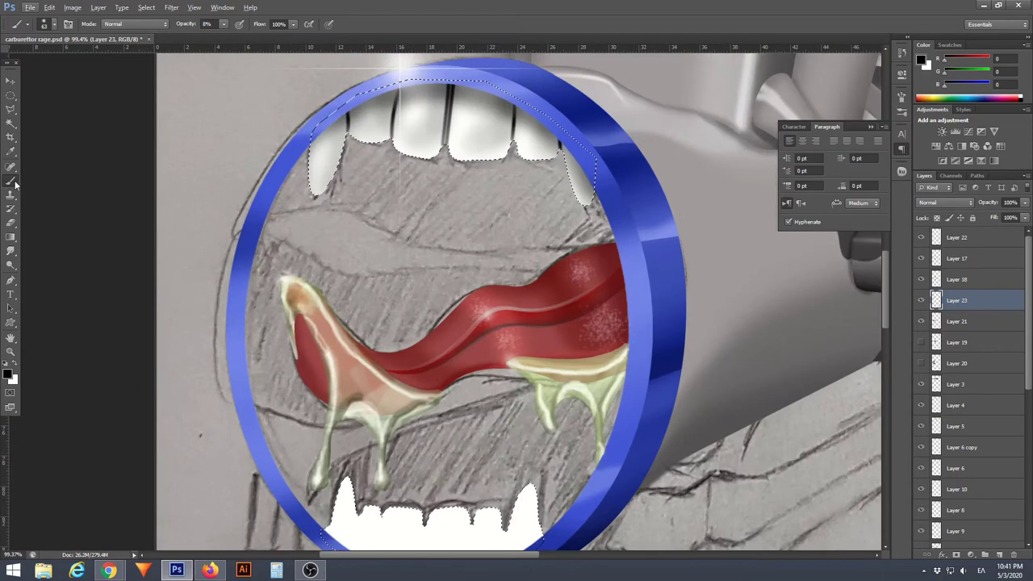
{"action": "right_click", "coordinate": [334, 139]}
{"action": "key", "text": "Return"}
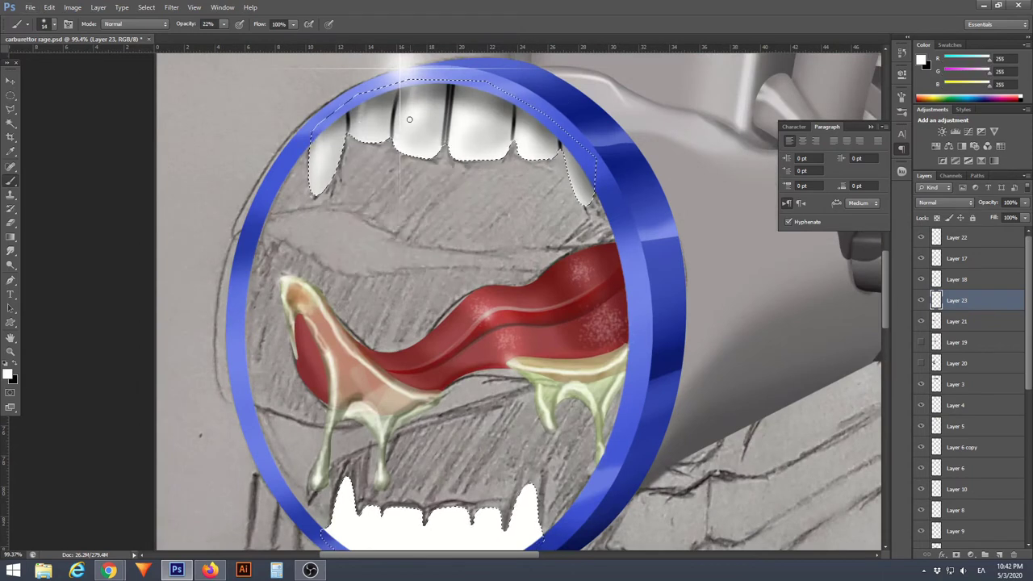
{"action": "left_click_drag", "start_coordinate": [409, 119], "coordinate": [477, 99]}
{"action": "left_click_drag", "start_coordinate": [407, 133], "coordinate": [361, 131]}
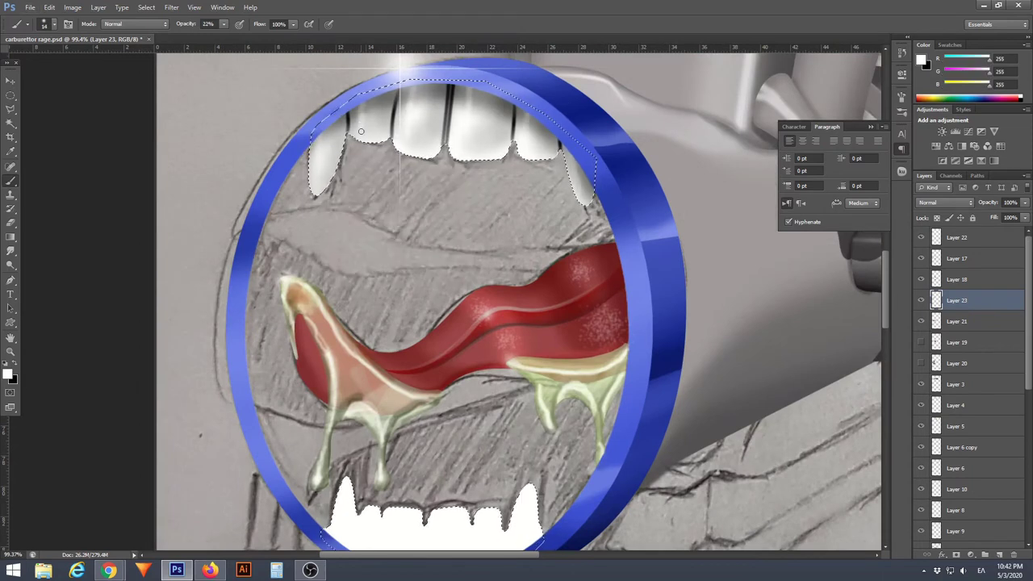
Darken the lower edges of the right upper teeth with a larger black brush
{"action": "key", "text": "x"}
{"action": "key", "text": "bracketright"}
{"action": "key", "text": "bracketright"}
{"action": "key", "text": "bracketright"}
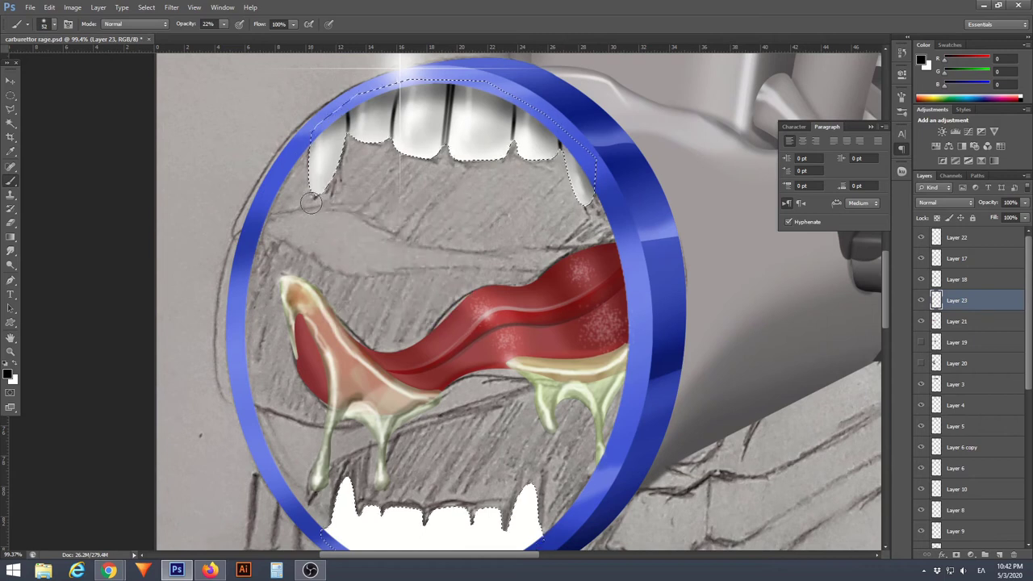
{"action": "left_click_drag", "start_coordinate": [321, 219], "coordinate": [561, 186]}
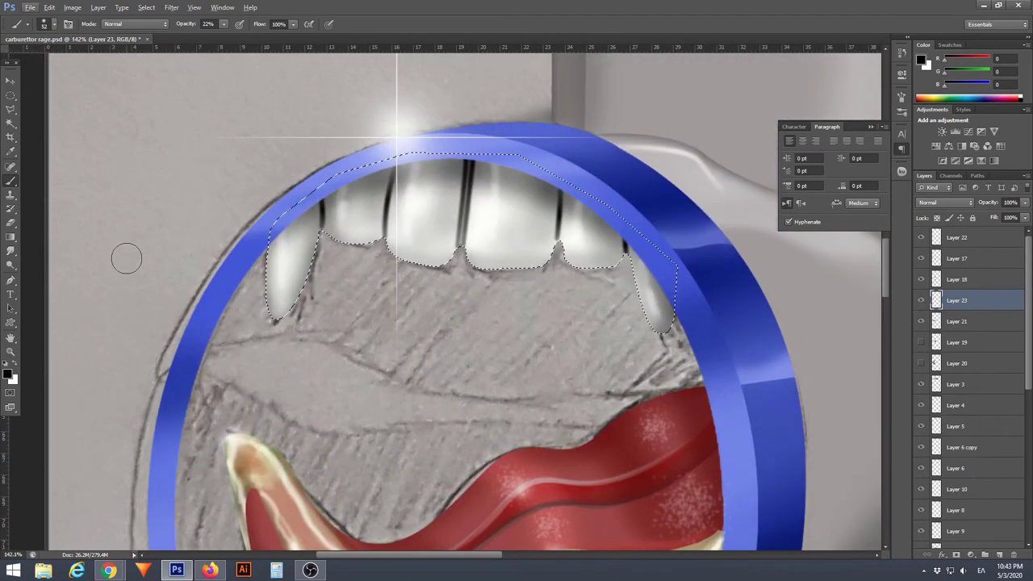
Paint the upper-left front tooth yellow
{"action": "left_click", "coordinate": [9, 374]}
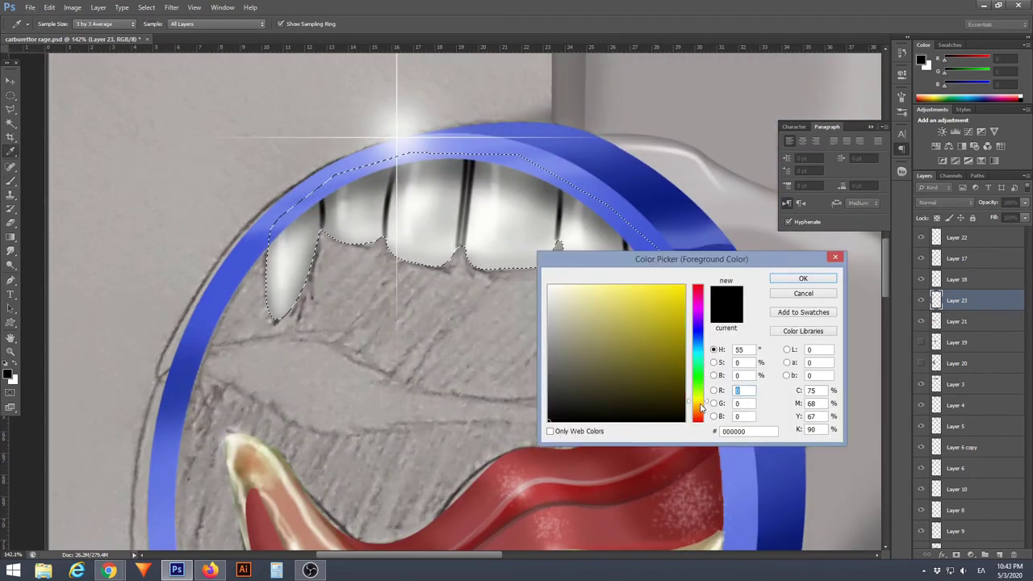
{"action": "left_click", "coordinate": [653, 293]}
{"action": "left_click", "coordinate": [803, 279]}
{"action": "mouse_move", "coordinate": [331, 202]}
{"action": "left_mouse_down"}
{"action": "mouse_move", "coordinate": [379, 230]}
{"action": "mouse_move", "coordinate": [403, 210]}
{"action": "left_mouse_up"}
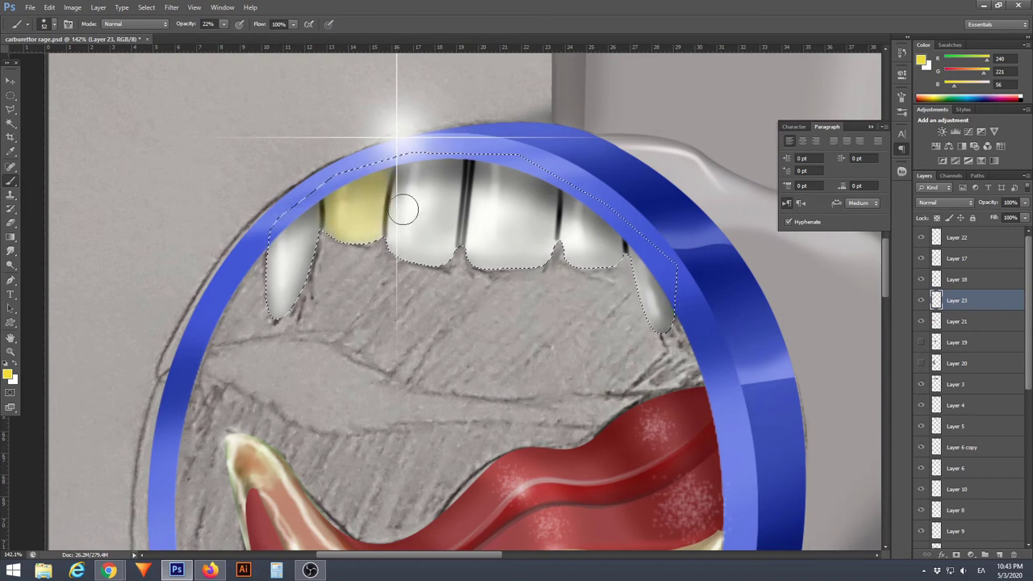
Enlarge the brush and resample the tooth's yellow as the paint colour
{"action": "key", "text": "x"}
{"action": "right_click", "coordinate": [347, 210]}
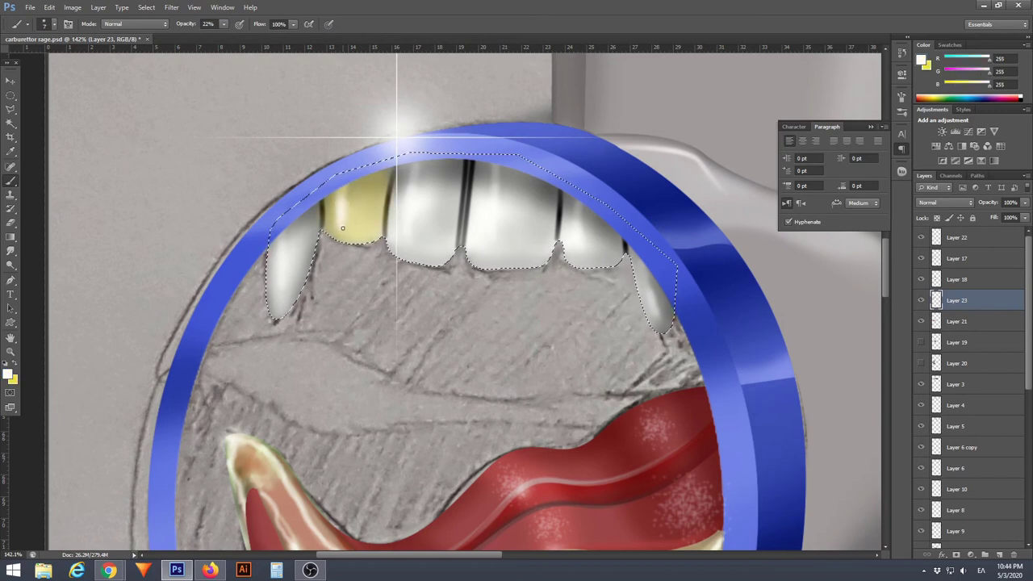
{"action": "key", "text": "d"}
{"action": "key", "text": "bracketright"}
{"action": "key", "text": "bracketright"}
{"action": "key", "text": "bracketright"}
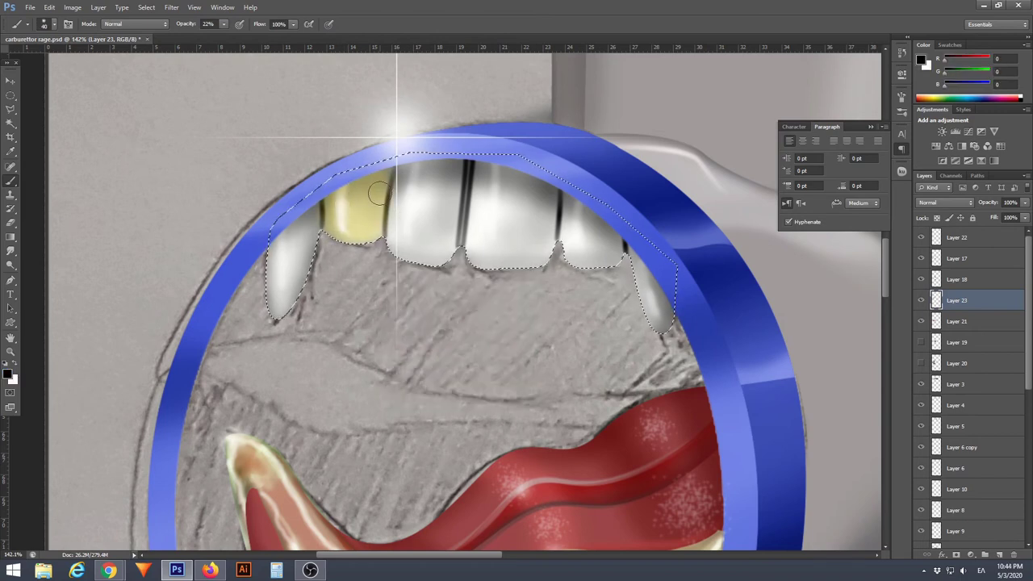
{"action": "left_click", "coordinate": [9, 373]}
{"action": "left_click", "coordinate": [347, 202]}
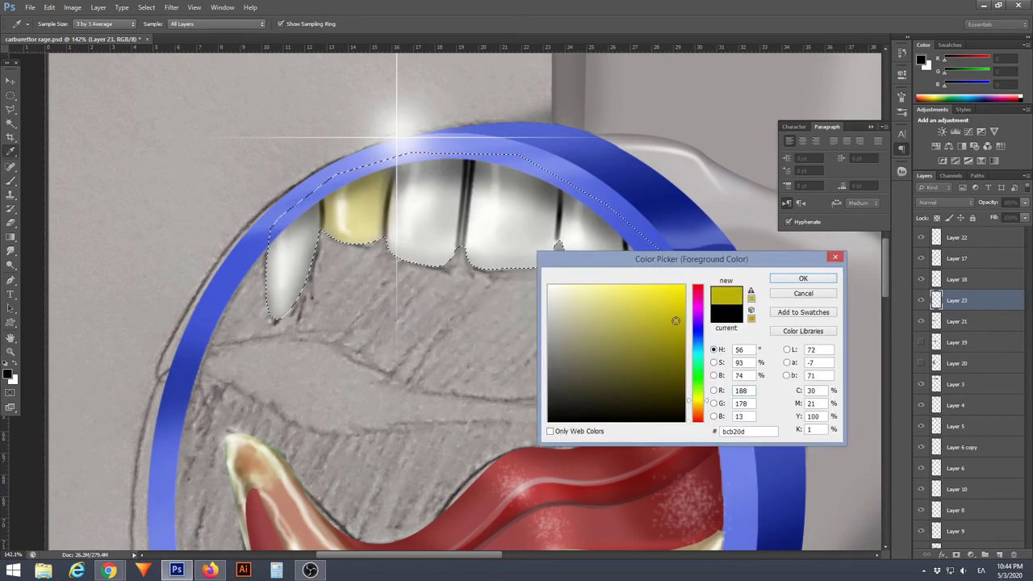
{"action": "key", "text": "Return"}
Choose a darker gold shade in the Color Picker for the yellow tooth
{"action": "right_click", "coordinate": [372, 201]}
{"action": "left_click", "coordinate": [10, 373]}
{"action": "left_click", "coordinate": [359, 214]}
{"action": "key", "text": "Return"}
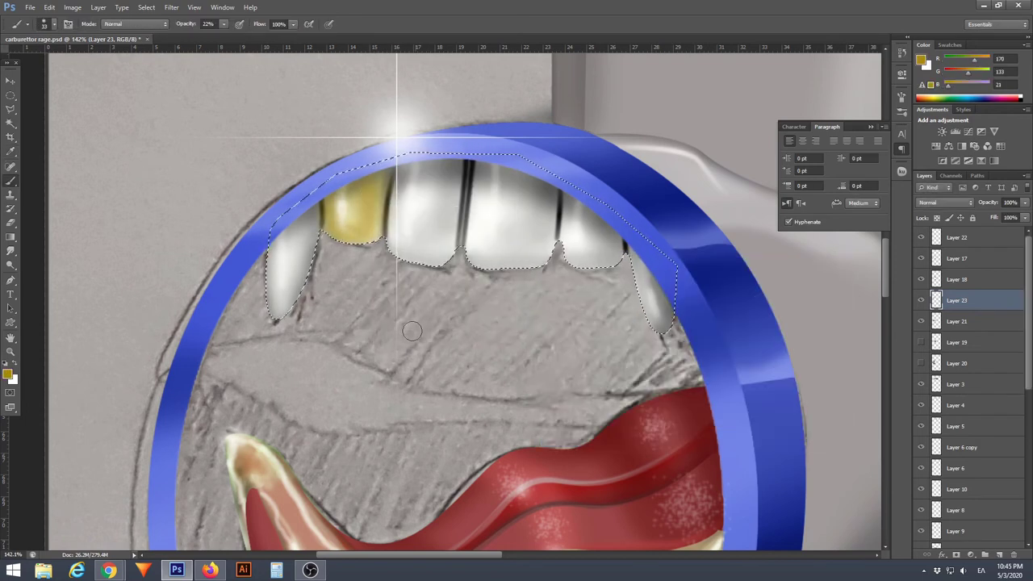
{"action": "scroll", "coordinate": [412, 331], "scroll_direction": "down", "scroll_amount": 3}
{"action": "scroll", "coordinate": [412, 331], "scroll_direction": "down", "scroll_amount": 2}
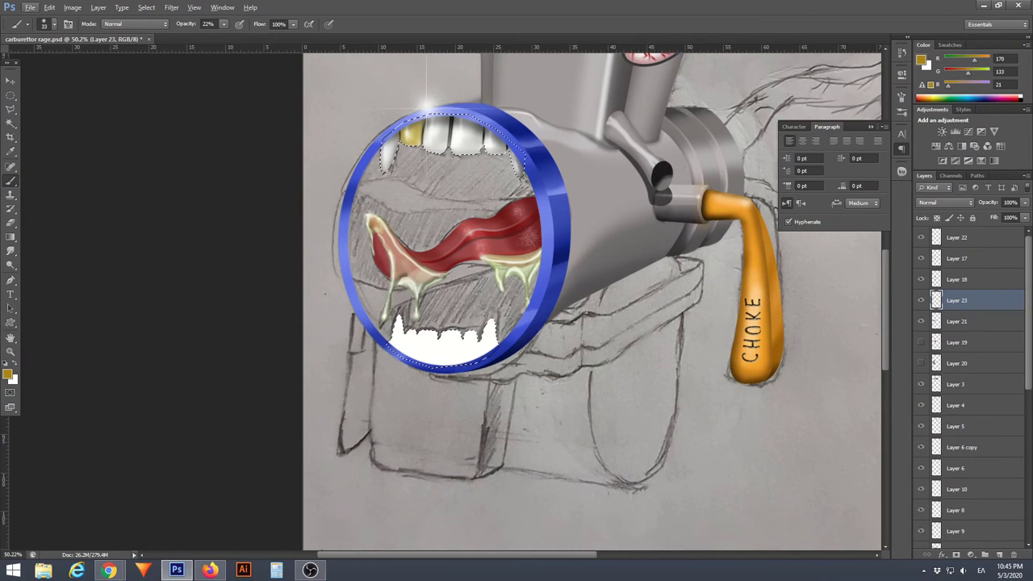
{"action": "scroll", "coordinate": [386, 104], "scroll_direction": "up", "scroll_amount": 5}
Set up a black brush, resizing it from 14 px to 27 px
{"action": "key", "text": "d"}
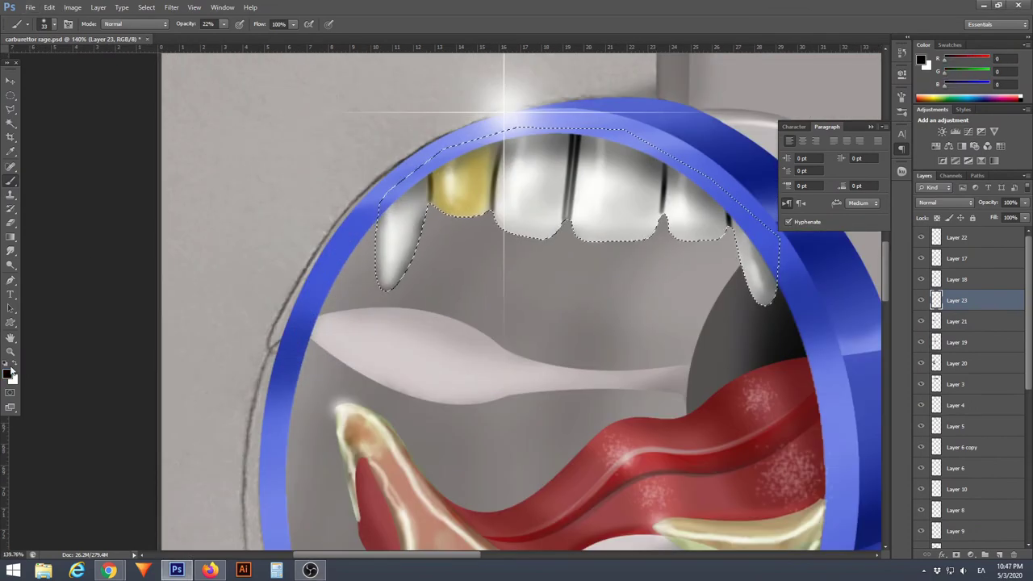
{"action": "key", "text": "x"}
{"action": "left_click", "coordinate": [10, 373]}
{"action": "key", "text": "Return"}
{"action": "right_click", "coordinate": [386, 237]}
{"action": "key", "text": "Return"}
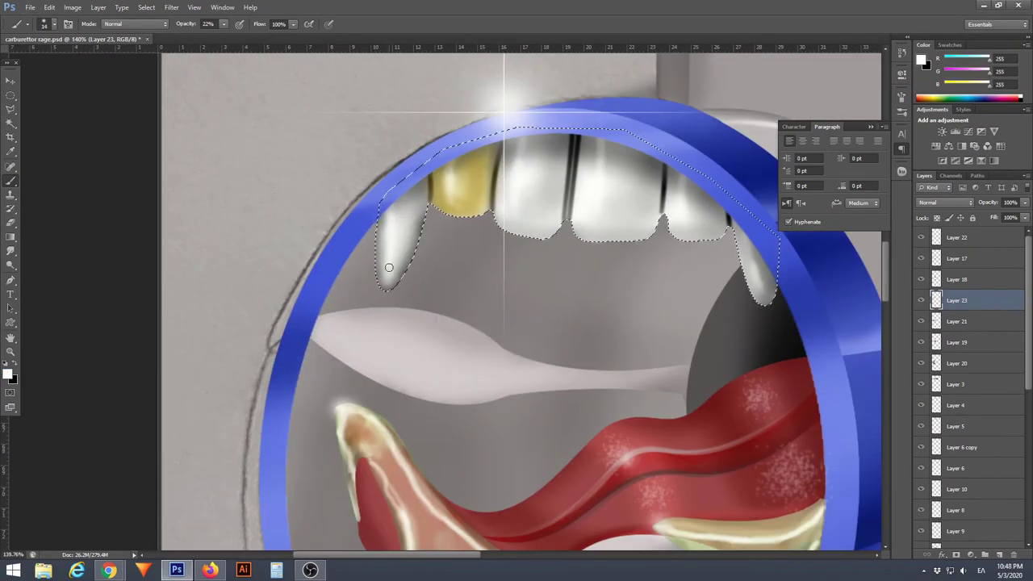
{"action": "key", "text": "x"}
{"action": "right_click", "coordinate": [421, 192]}
{"action": "key", "text": "Return"}
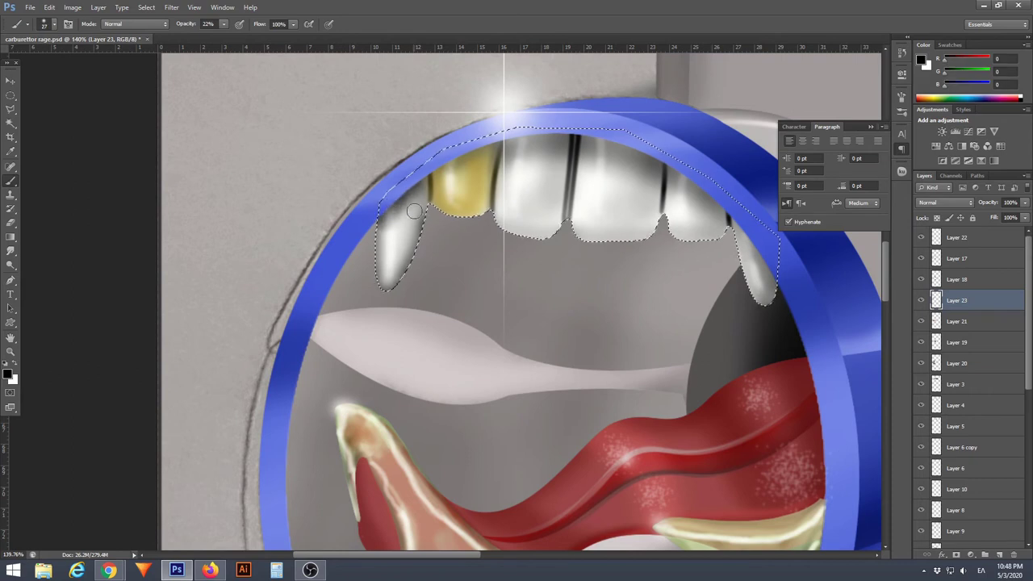
Paint soft grey strokes into the gaps between the lower teeth
{"action": "scroll", "coordinate": [414, 210], "scroll_direction": "down", "scroll_amount": 5}
{"action": "scroll", "coordinate": [390, 333], "scroll_direction": "up", "scroll_amount": 5}
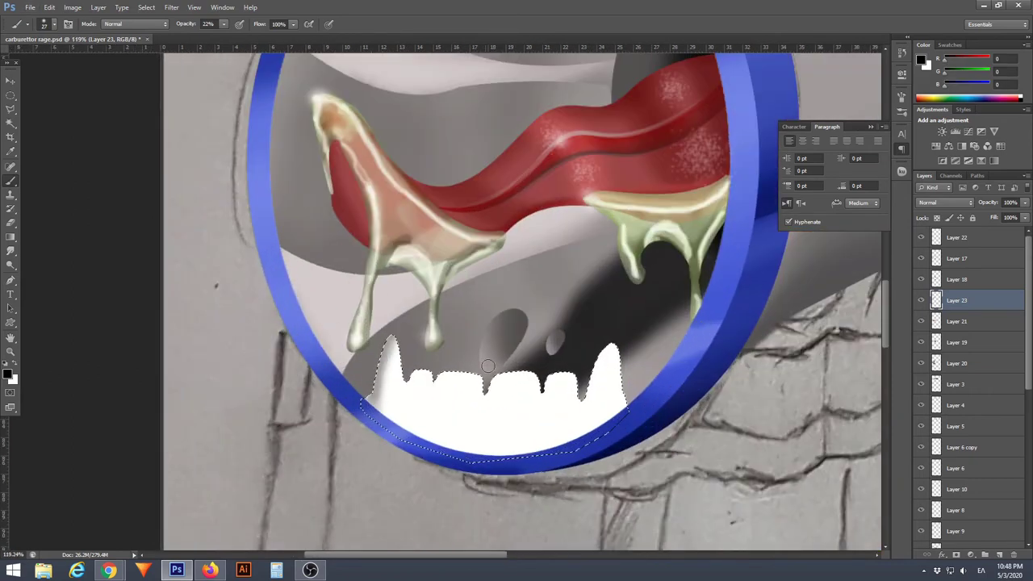
{"action": "scroll", "coordinate": [487, 367], "scroll_direction": "down", "scroll_amount": 1}
{"action": "left_click_drag", "start_coordinate": [578, 399], "coordinate": [620, 343]}
{"action": "left_click_drag", "start_coordinate": [476, 373], "coordinate": [472, 416]}
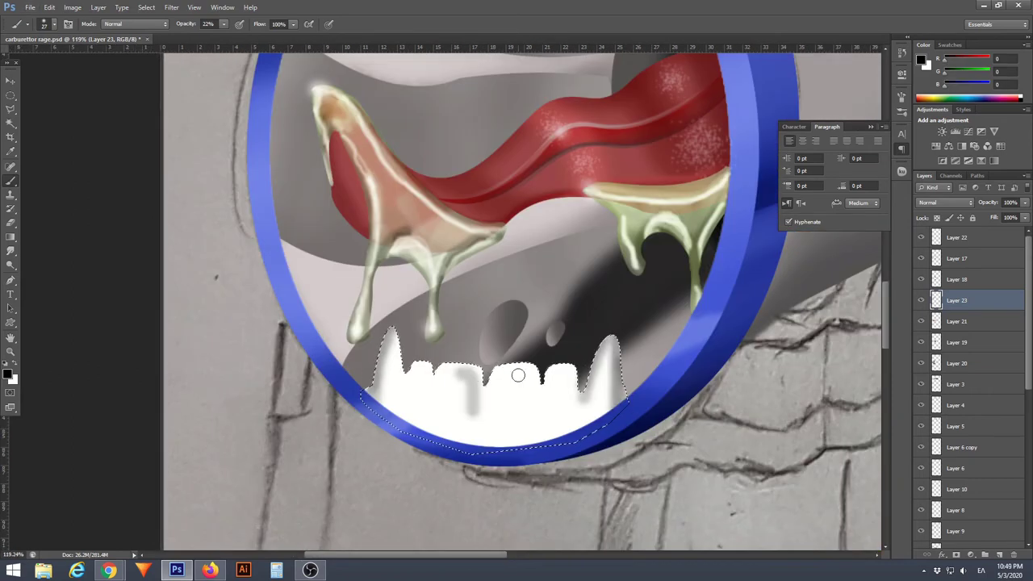
{"action": "left_click_drag", "start_coordinate": [532, 373], "coordinate": [528, 418]}
{"action": "mouse_move", "coordinate": [580, 372]}
{"action": "left_mouse_down"}
{"action": "mouse_move", "coordinate": [563, 425]}
{"action": "mouse_move", "coordinate": [542, 436]}
{"action": "left_mouse_up"}
{"action": "left_click_drag", "start_coordinate": [583, 386], "coordinate": [583, 426]}
{"action": "key", "text": "p"}
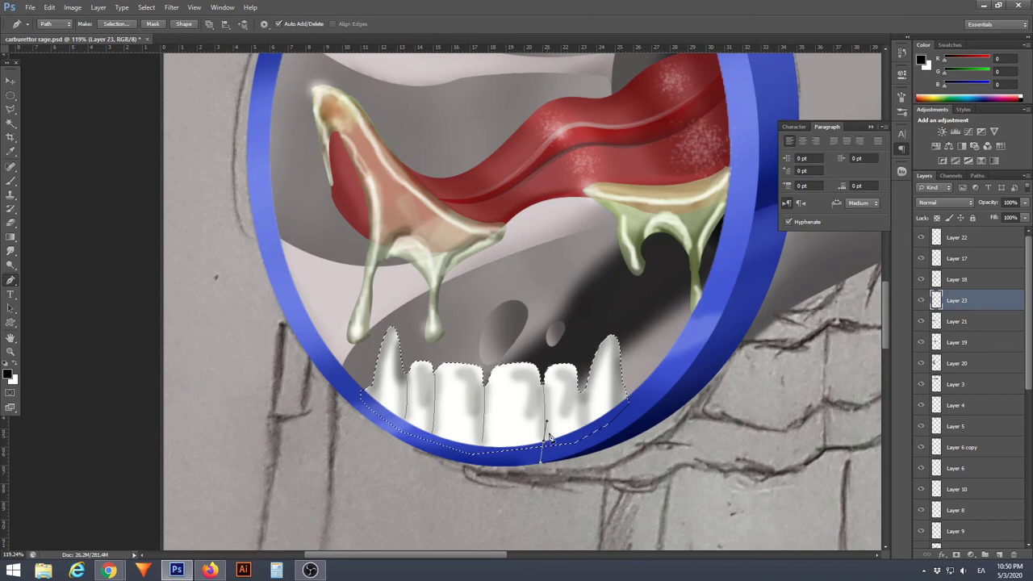
{"action": "scroll", "coordinate": [320, 332], "scroll_direction": "down", "scroll_amount": 2}
Stroke the lower teeth path outline with the brush
{"action": "key", "text": "b"}
{"action": "right_click", "coordinate": [390, 390]}
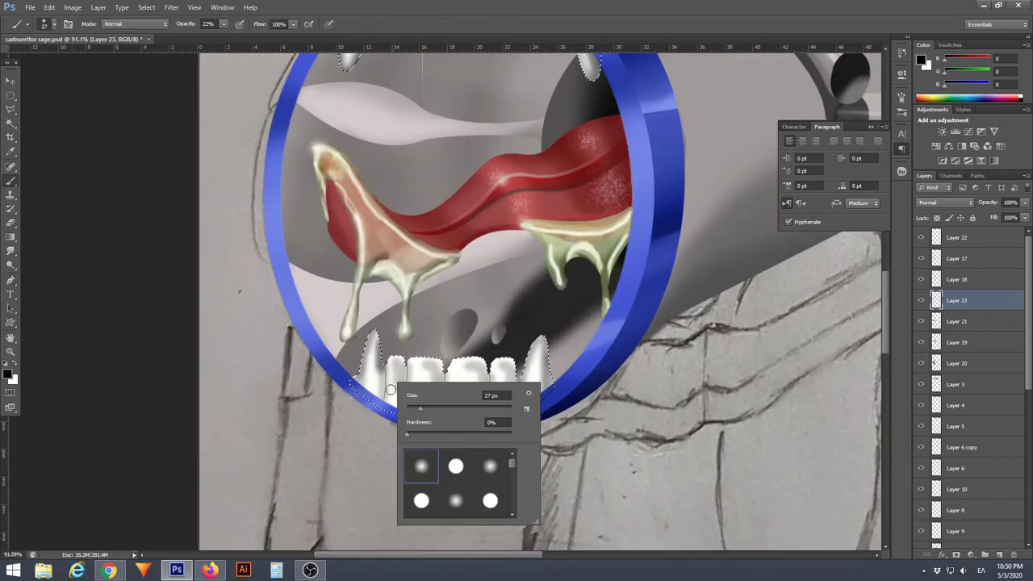
{"action": "key", "text": "Escape"}
{"action": "key", "text": "p"}
{"action": "right_click", "coordinate": [208, 311]}
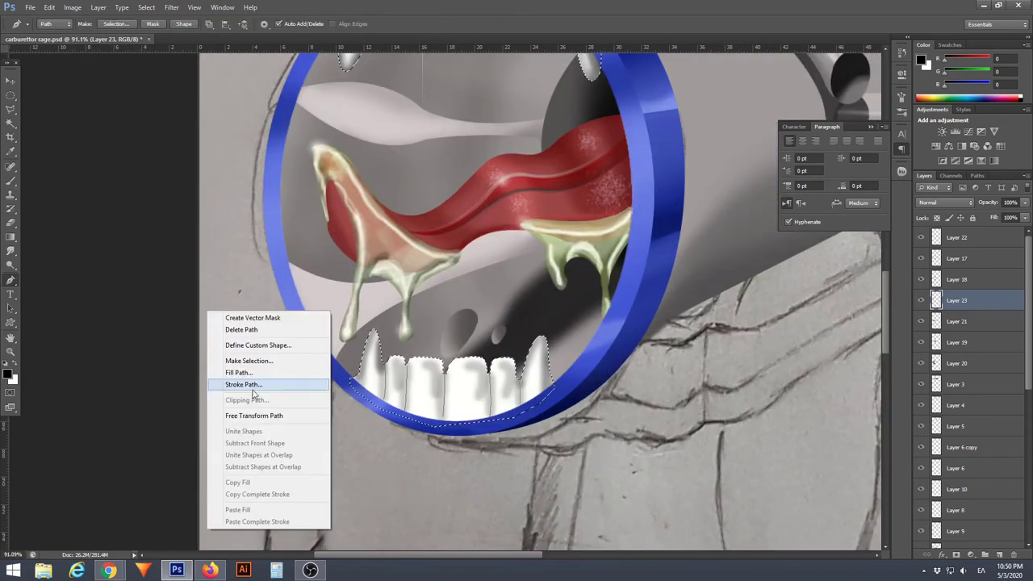
{"action": "left_click", "coordinate": [242, 387]}
{"action": "left_click", "coordinate": [586, 194]}
{"action": "right_click", "coordinate": [215, 212]}
{"action": "key", "text": "Escape"}
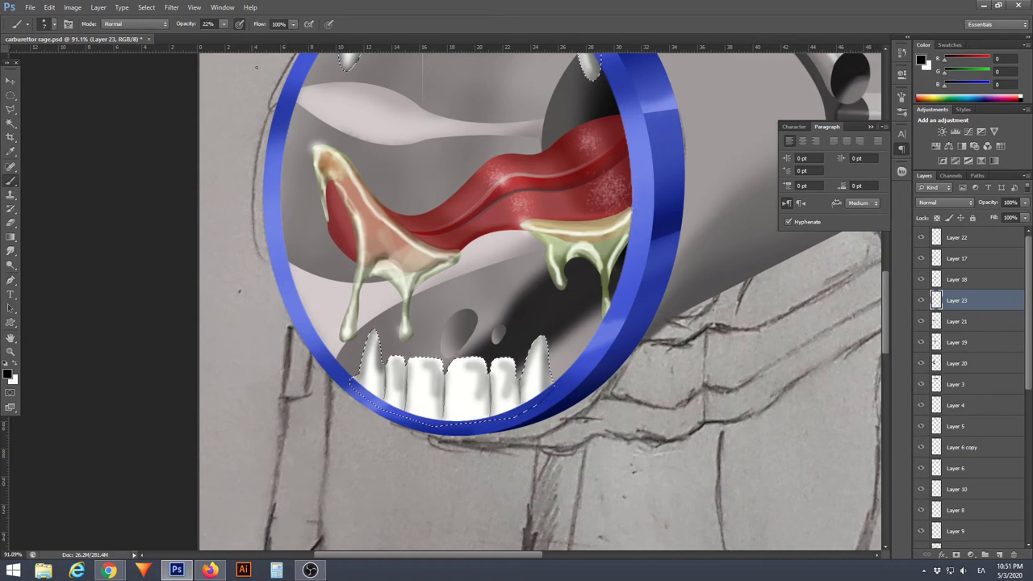
{"action": "right_click", "coordinate": [369, 286]}
{"action": "key", "text": "Escape"}
Paint dark grey shading across the lower teeth with a 59 px black brush
{"action": "scroll", "coordinate": [463, 354], "scroll_direction": "down", "scroll_amount": 5}
{"action": "scroll", "coordinate": [464, 352], "scroll_direction": "up", "scroll_amount": 1}
{"action": "scroll", "coordinate": [464, 353], "scroll_direction": "up", "scroll_amount": 3}
{"action": "key", "text": "x"}
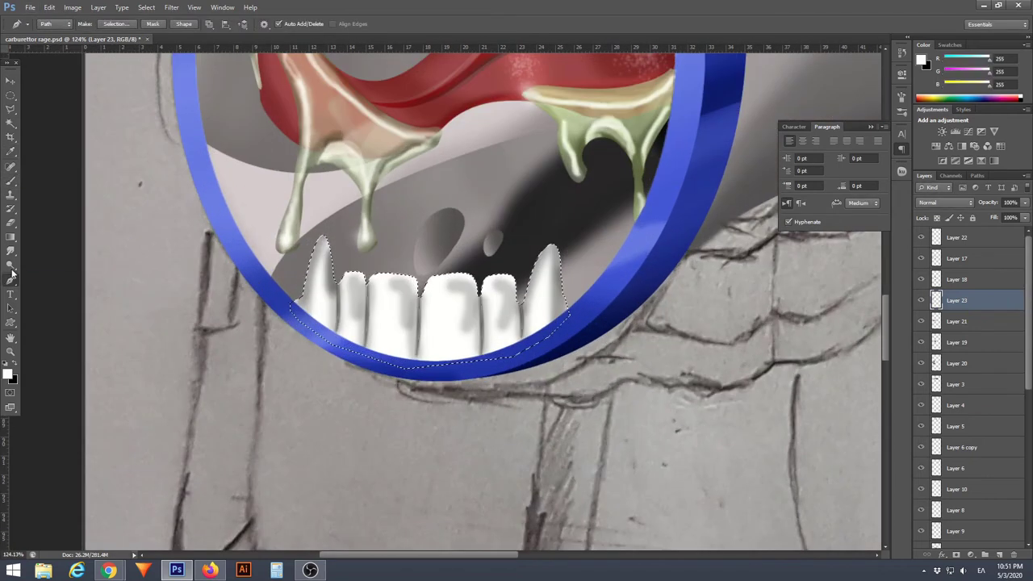
{"action": "key", "text": "b"}
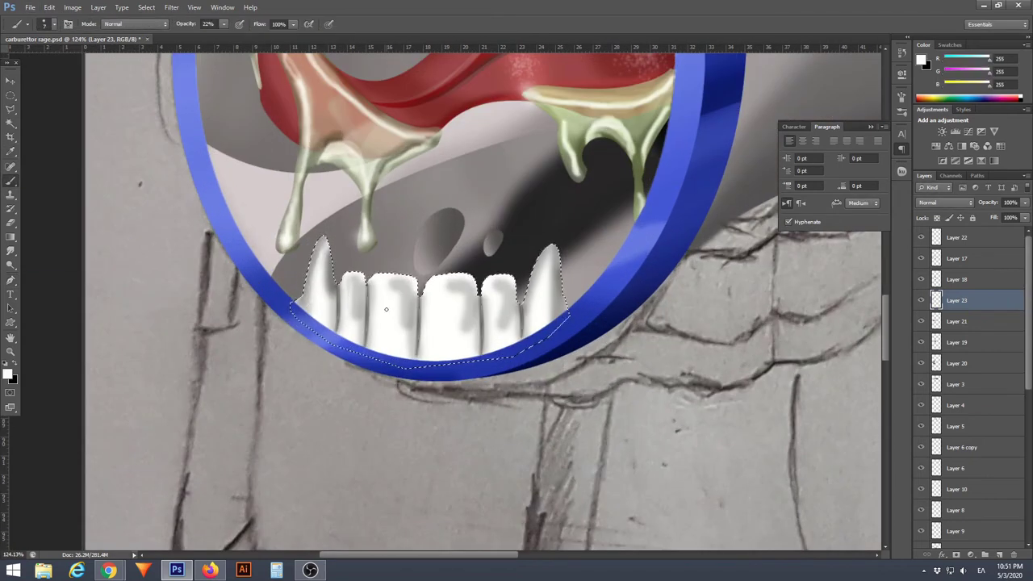
{"action": "key", "text": "x"}
{"action": "right_click", "coordinate": [407, 375]}
{"action": "left_click_drag", "start_coordinate": [452, 400], "coordinate": [473, 403]}
{"action": "key", "text": "Return"}
{"action": "left_click_drag", "start_coordinate": [549, 315], "coordinate": [362, 392]}
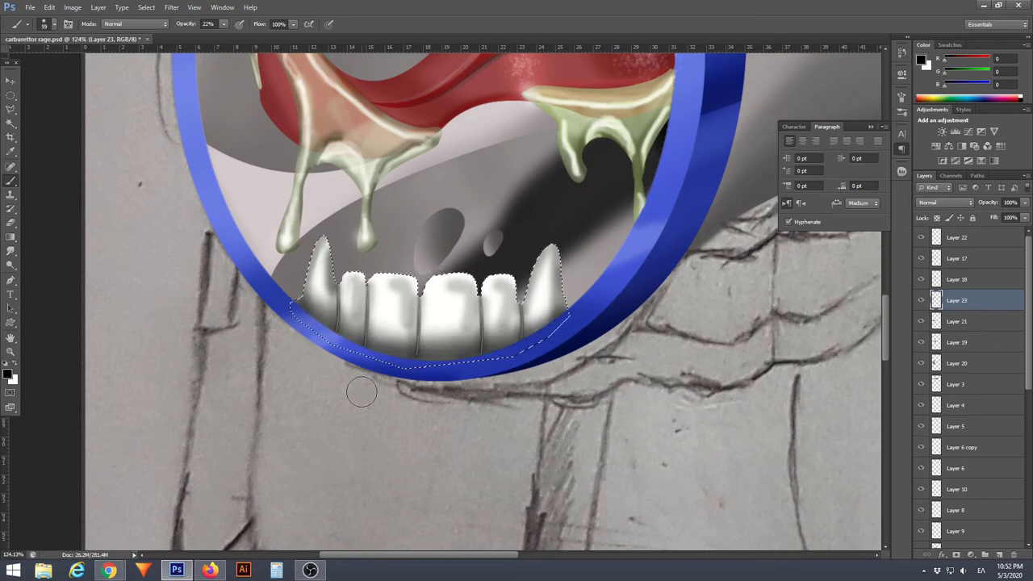
Brighten a front lower tooth and the right canine with white at 50% opacity
{"action": "scroll", "coordinate": [459, 361], "scroll_direction": "up", "scroll_amount": 2}
{"action": "key", "text": "x"}
{"action": "right_click", "coordinate": [276, 266]}
{"action": "right_click", "coordinate": [548, 258]}
{"action": "key", "text": "0"}
{"action": "key", "text": "4"}
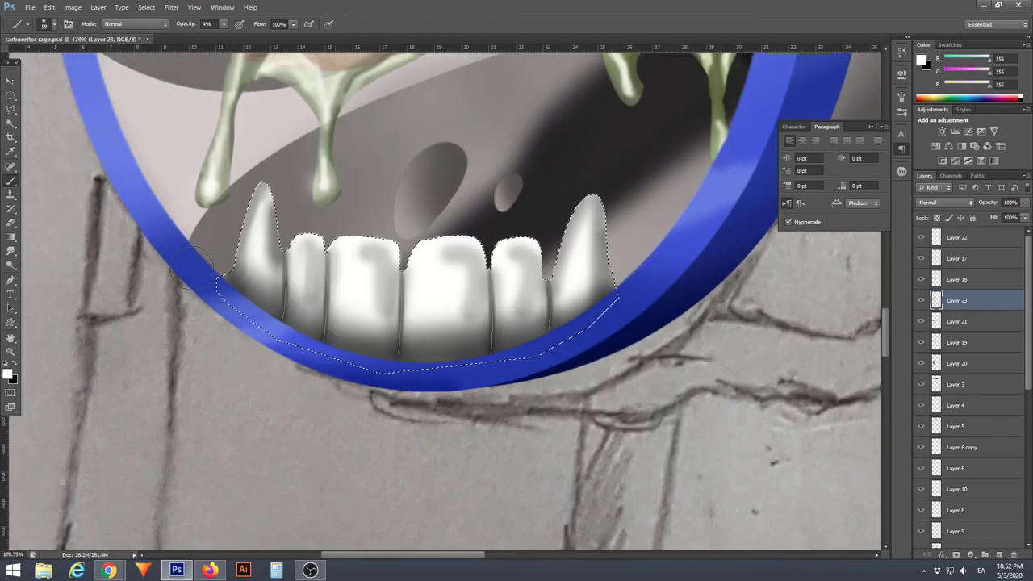
{"action": "key", "text": "ctrl+alt+z"}
{"action": "key", "text": "1"}
{"action": "key", "text": "3"}
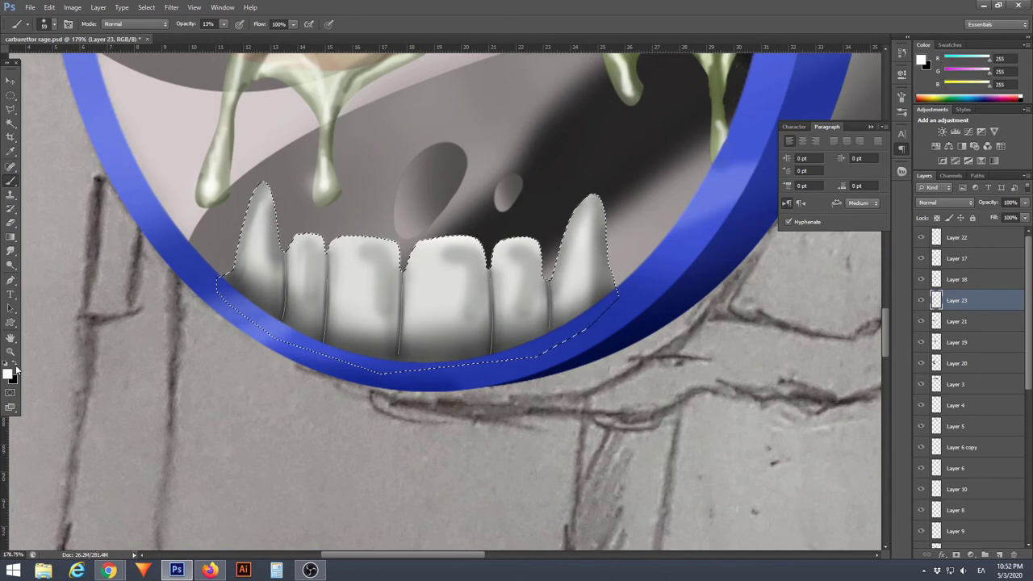
{"action": "right_click", "coordinate": [310, 267]}
{"action": "type", "text": "14"}
{"action": "key", "text": "Return"}
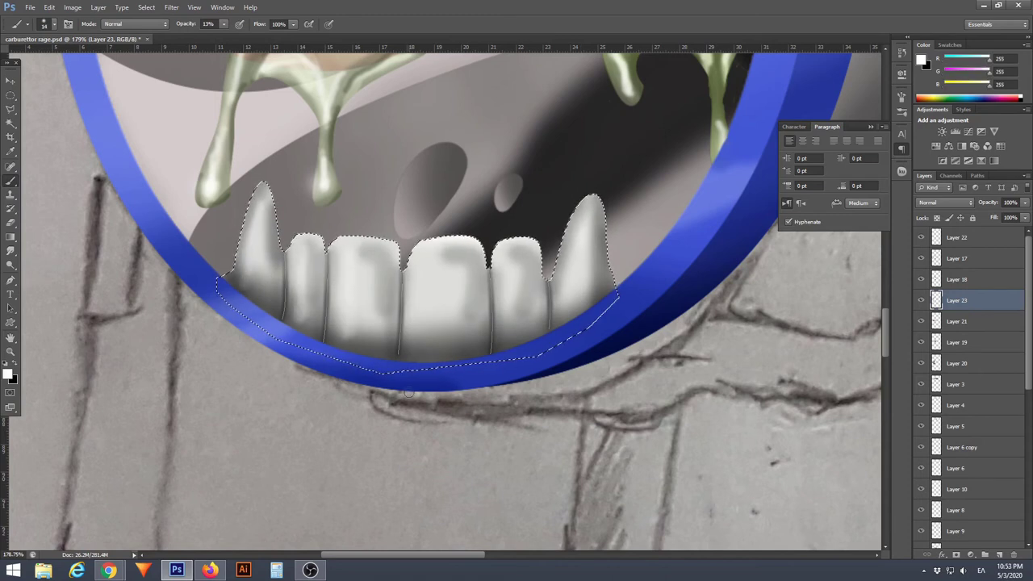
{"action": "key", "text": "5"}
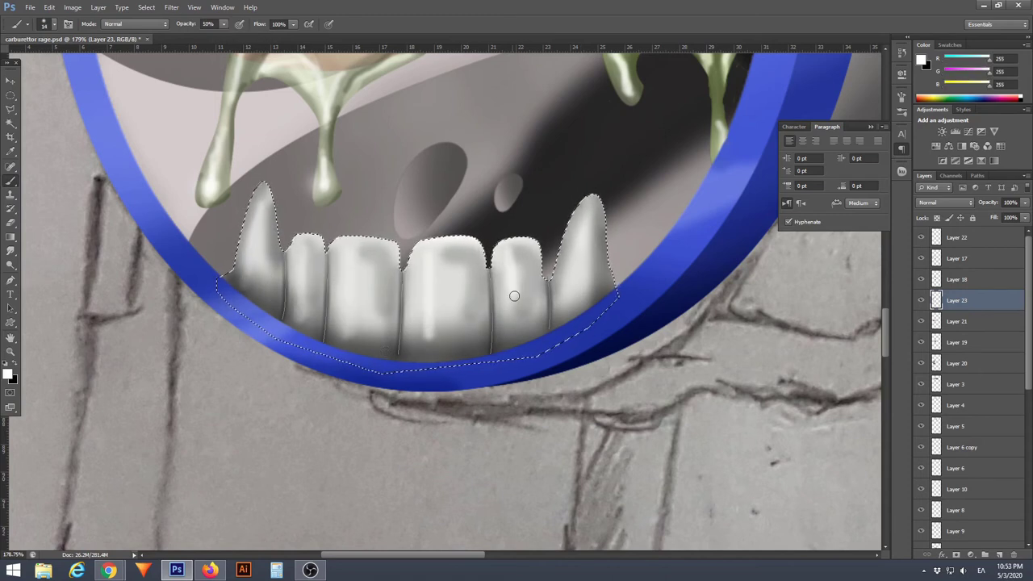
{"action": "left_click_drag", "start_coordinate": [514, 295], "coordinate": [587, 351]}
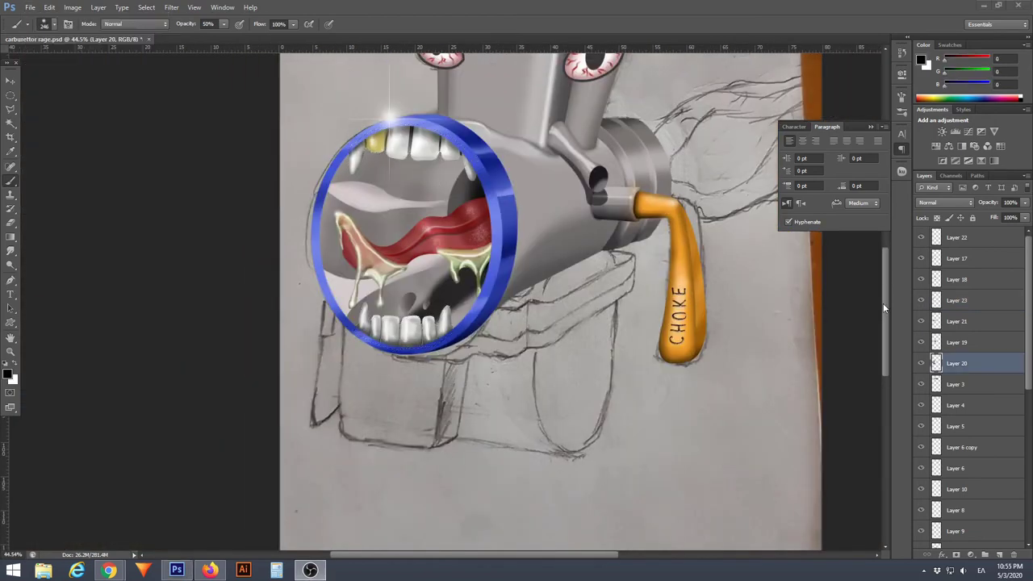
Darken the throat around the tongue and the bottom edge of the metal bracket
{"action": "left_click_drag", "start_coordinate": [456, 307], "coordinate": [440, 214]}
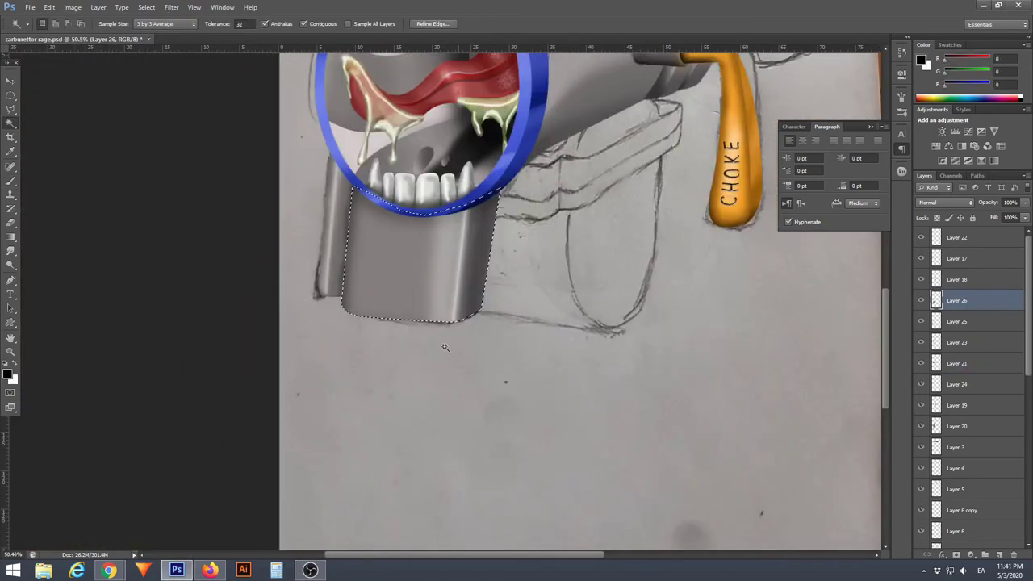
{"action": "left_click_drag", "start_coordinate": [337, 310], "coordinate": [498, 314]}
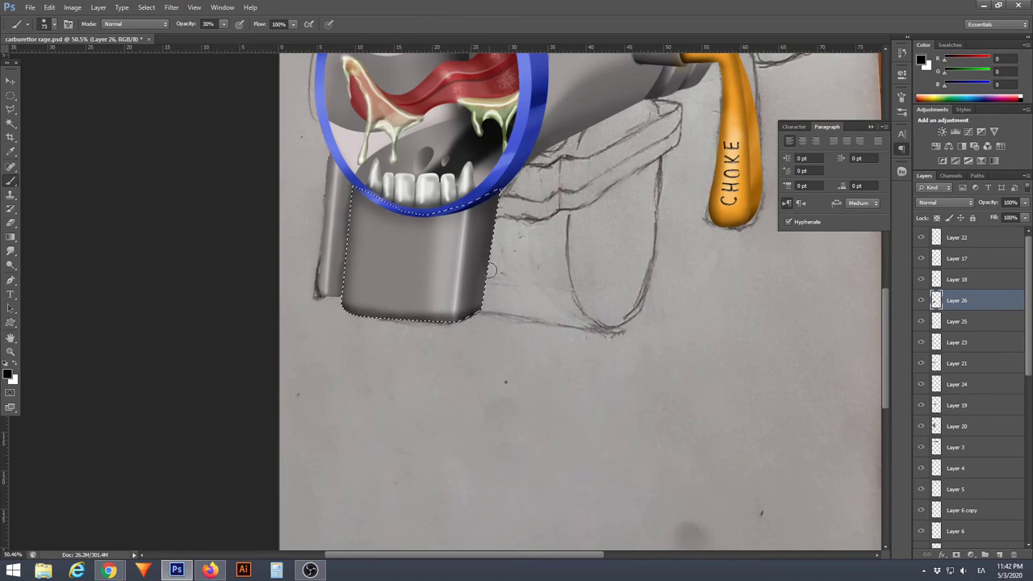
{"action": "scroll", "coordinate": [508, 392], "scroll_direction": "down", "scroll_amount": 2}
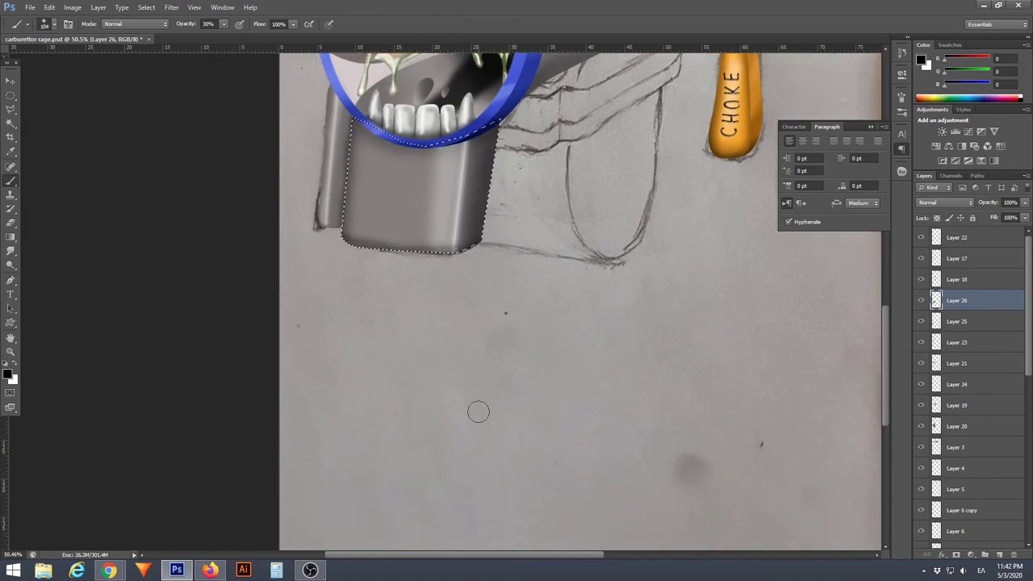
{"action": "scroll", "coordinate": [409, 105], "scroll_direction": "up", "scroll_amount": 4}
Draw a Pen curve just below the blue rim and turn it into a selection
{"action": "key", "text": "p"}
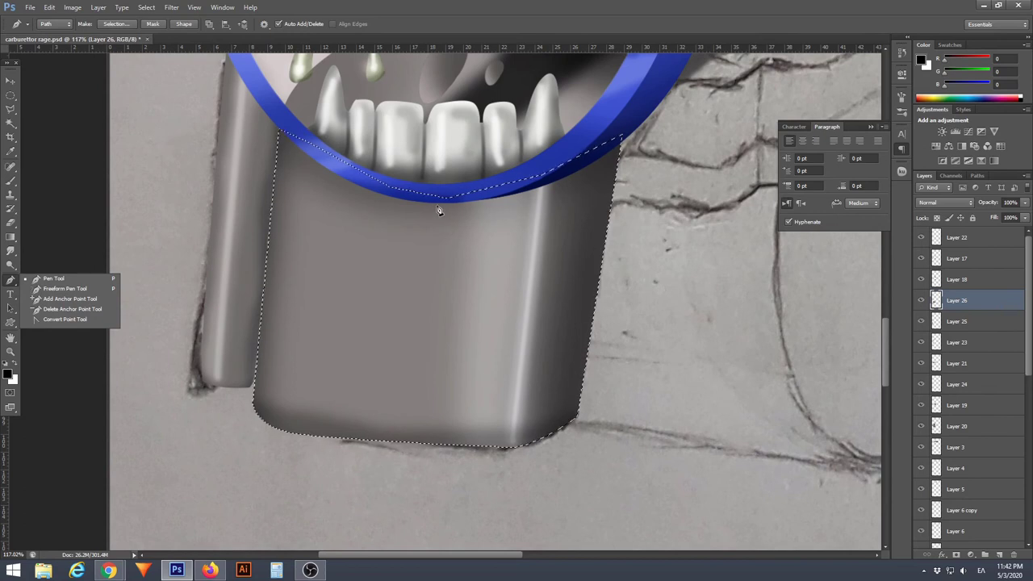
{"action": "left_click", "coordinate": [438, 204]}
{"action": "left_click_drag", "start_coordinate": [539, 210], "coordinate": [584, 205]}
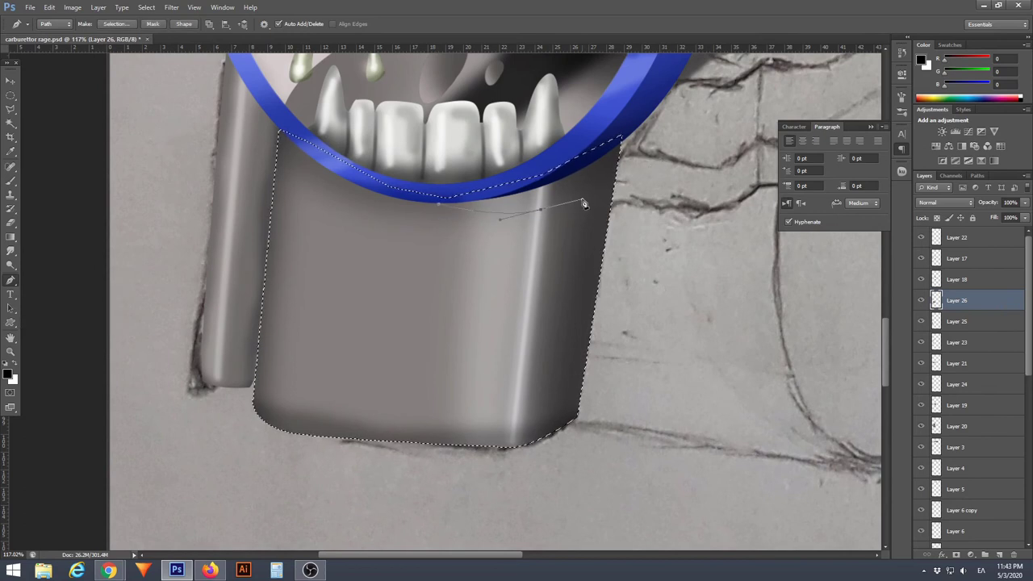
{"action": "left_click", "coordinate": [606, 239]}
{"action": "scroll", "coordinate": [608, 242], "scroll_direction": "up", "scroll_amount": 5}
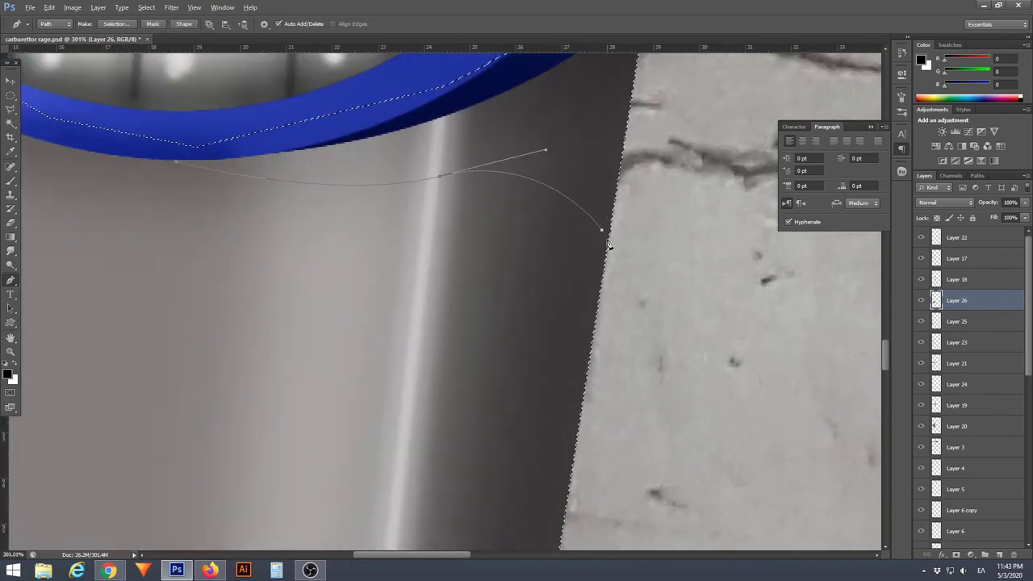
{"action": "scroll", "coordinate": [608, 241], "scroll_direction": "down", "scroll_amount": 5}
{"action": "right_click", "coordinate": [205, 298]}
{"action": "key", "text": "Return"}
{"action": "right_click", "coordinate": [10, 179]}
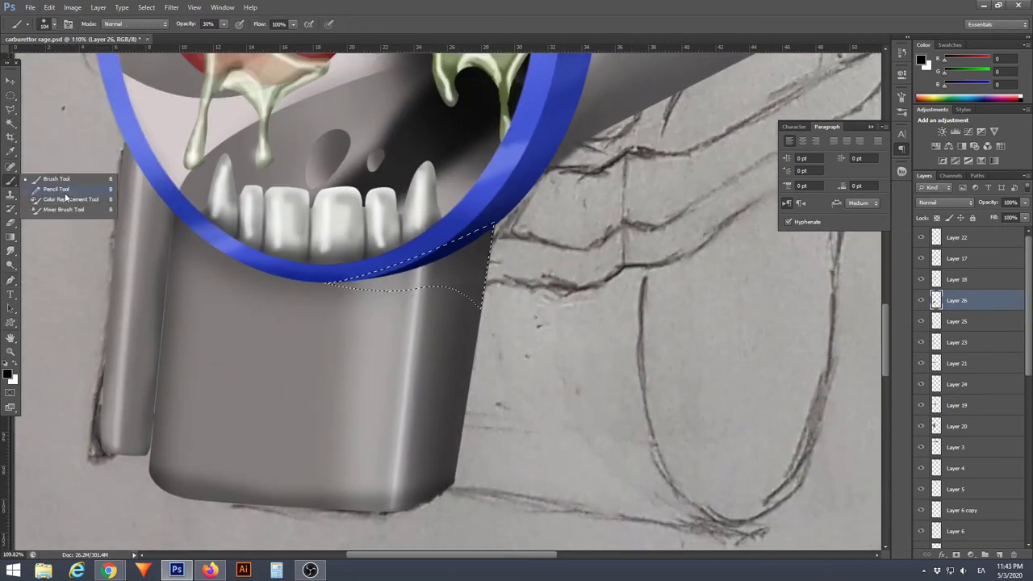
{"action": "left_click", "coordinate": [57, 179]}
{"action": "scroll", "coordinate": [494, 322], "scroll_direction": "down", "scroll_amount": 5}
{"action": "scroll", "coordinate": [419, 323], "scroll_direction": "down", "scroll_amount": 1}
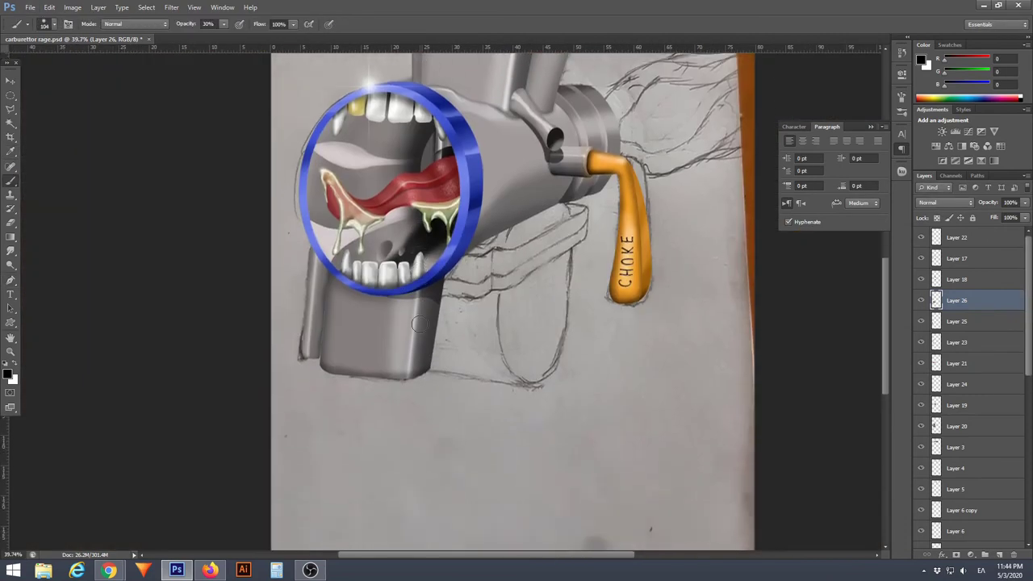
{"action": "scroll", "coordinate": [419, 324], "scroll_direction": "up", "scroll_amount": 5}
Redraw the curve across the bracket top under the rim and load it as a selection
{"action": "key", "text": "p"}
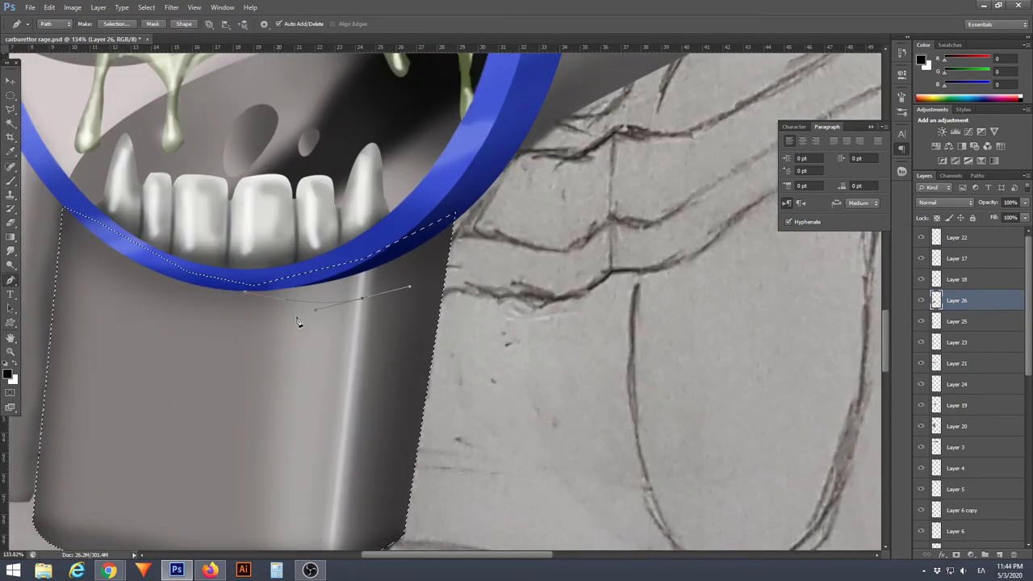
{"action": "left_click", "coordinate": [244, 292]}
{"action": "left_click_drag", "start_coordinate": [363, 301], "coordinate": [409, 286]}
{"action": "right_click", "coordinate": [408, 323]}
{"action": "left_click", "coordinate": [440, 355]}
{"action": "key", "text": "Return"}
{"action": "right_click", "coordinate": [11, 179]}
{"action": "left_click", "coordinate": [56, 178]}
{"action": "scroll", "coordinate": [367, 374], "scroll_direction": "down", "scroll_amount": 5}
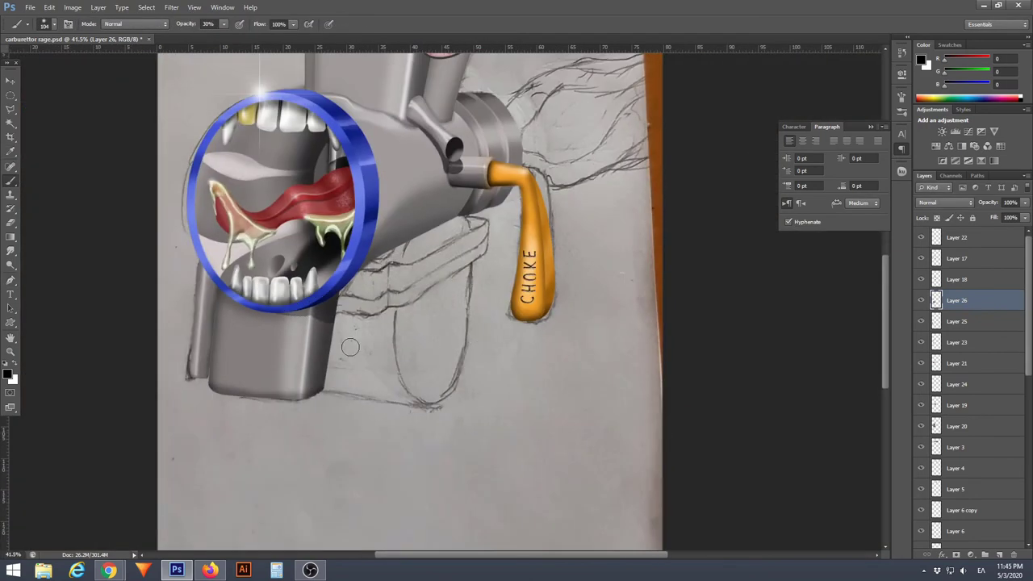
{"action": "scroll", "coordinate": [349, 347], "scroll_direction": "up", "scroll_amount": 3}
{"action": "scroll", "coordinate": [349, 347], "scroll_direction": "up", "scroll_amount": 2}
{"action": "scroll", "coordinate": [350, 355], "scroll_direction": "up", "scroll_amount": 1}
On a new layer, turn the rail path into a selection and fill it with grey
{"action": "key", "text": "ctrl+shift+alt+n"}
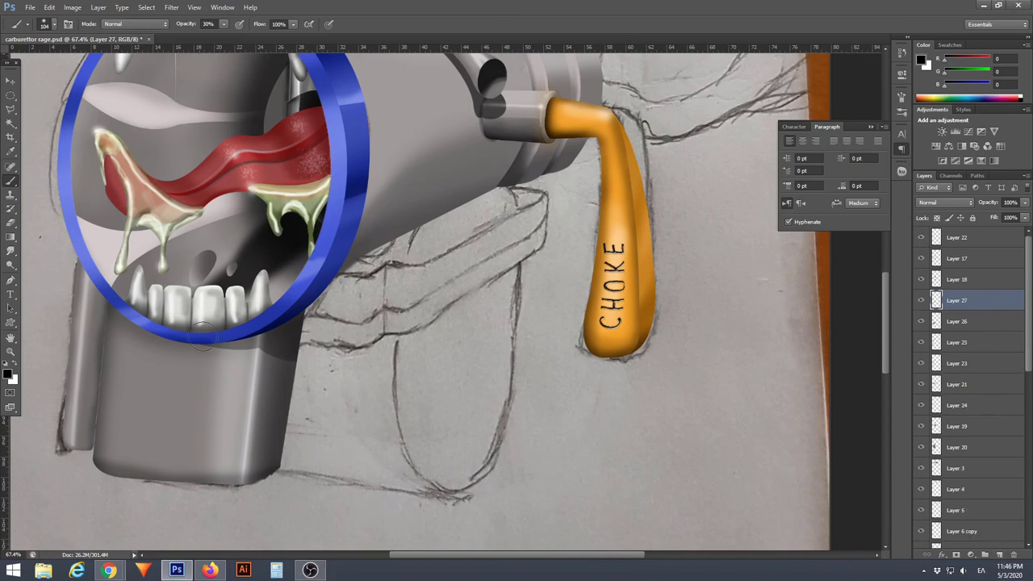
{"action": "key", "text": "p"}
{"action": "scroll", "coordinate": [275, 357], "scroll_direction": "up", "scroll_amount": 3}
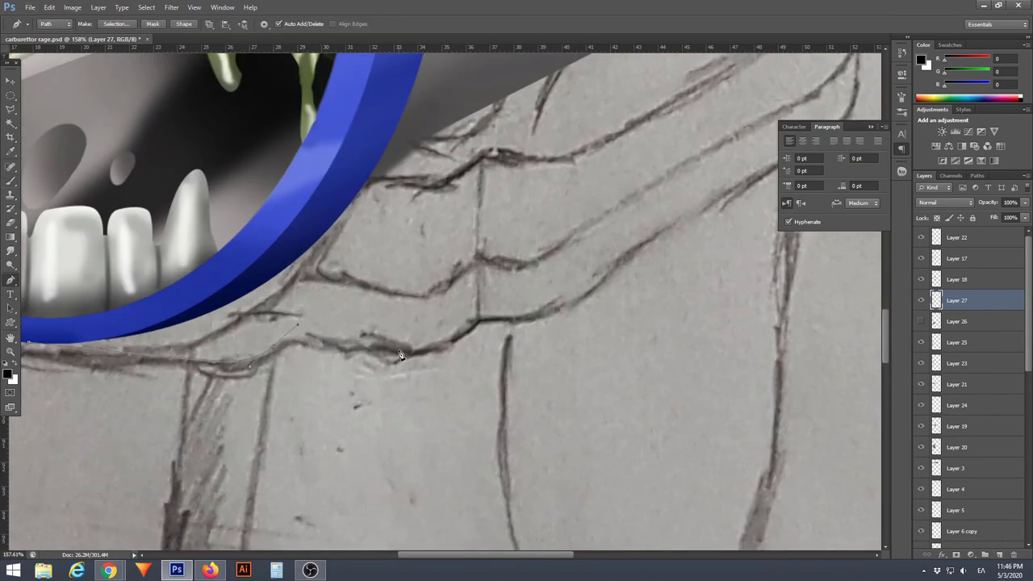
{"action": "scroll", "coordinate": [627, 269], "scroll_direction": "down", "scroll_amount": 1}
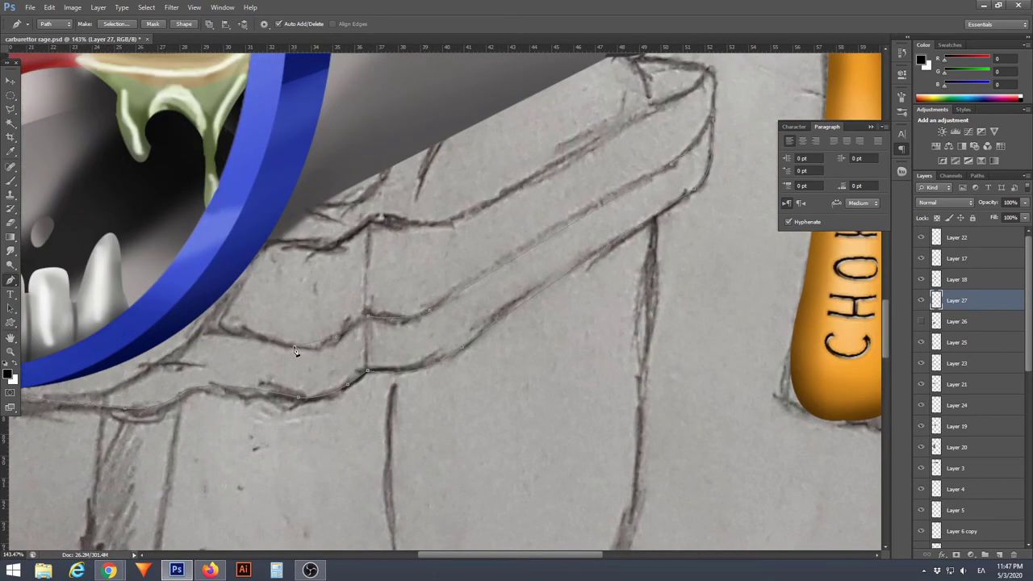
{"action": "scroll", "coordinate": [178, 335], "scroll_direction": "down", "scroll_amount": 3}
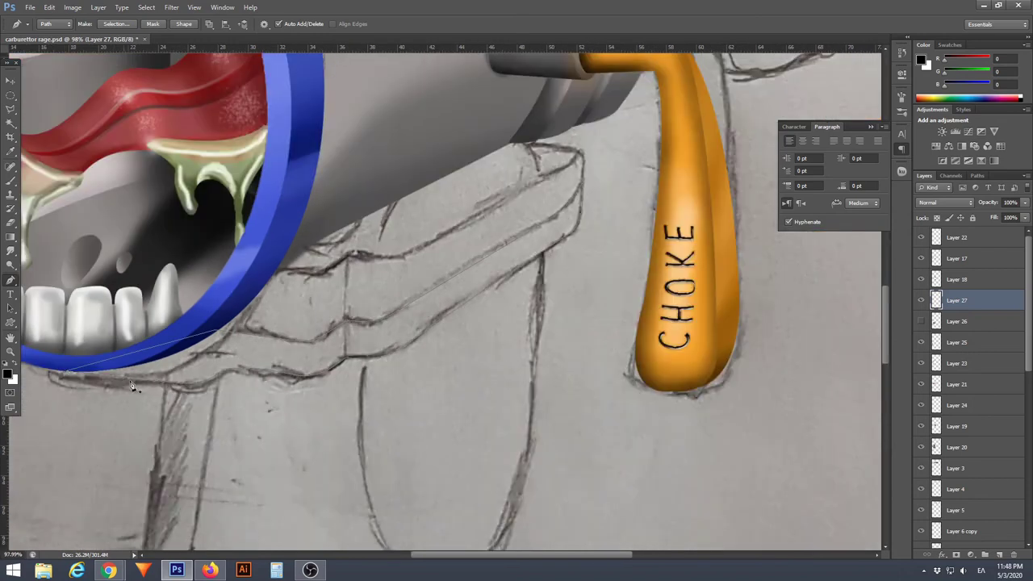
{"action": "scroll", "coordinate": [177, 335], "scroll_direction": "down", "scroll_amount": 2}
{"action": "key", "text": "ctrl+Return"}
{"action": "key", "text": "alt+BackSpace"}
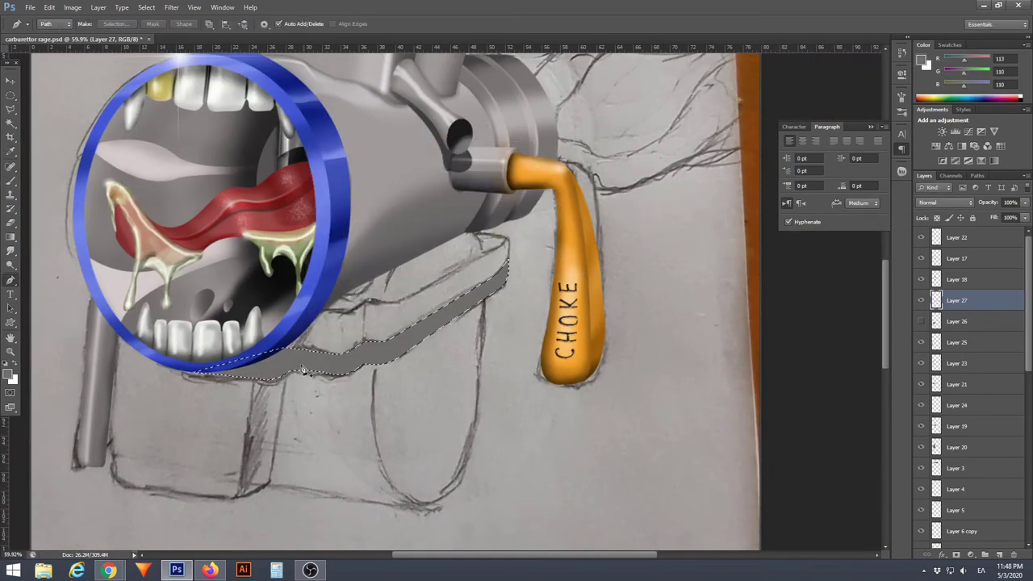
Paint soft white highlights inside the rail selection with a 30% brush
{"action": "key", "text": "b"}
{"action": "key", "text": "x"}
{"action": "left_click_drag", "start_coordinate": [339, 355], "coordinate": [494, 321]}
{"action": "scroll", "coordinate": [493, 322], "scroll_direction": "up", "scroll_amount": 3}
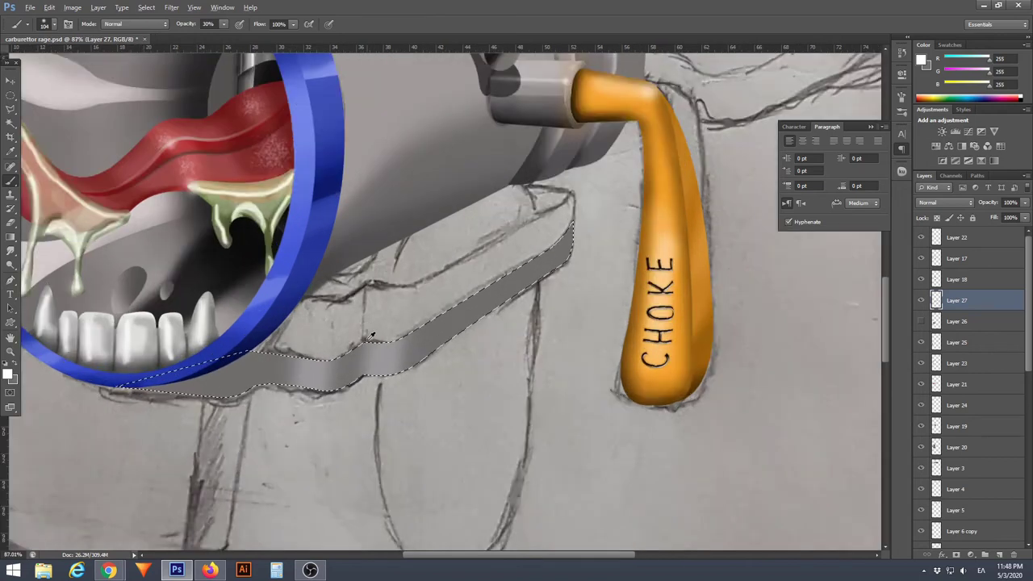
{"action": "scroll", "coordinate": [493, 323], "scroll_direction": "down", "scroll_amount": 1}
{"action": "right_click", "coordinate": [494, 287]}
{"action": "key", "text": "x"}
{"action": "scroll", "coordinate": [403, 320], "scroll_direction": "up", "scroll_amount": 3}
{"action": "right_click", "coordinate": [284, 342]}
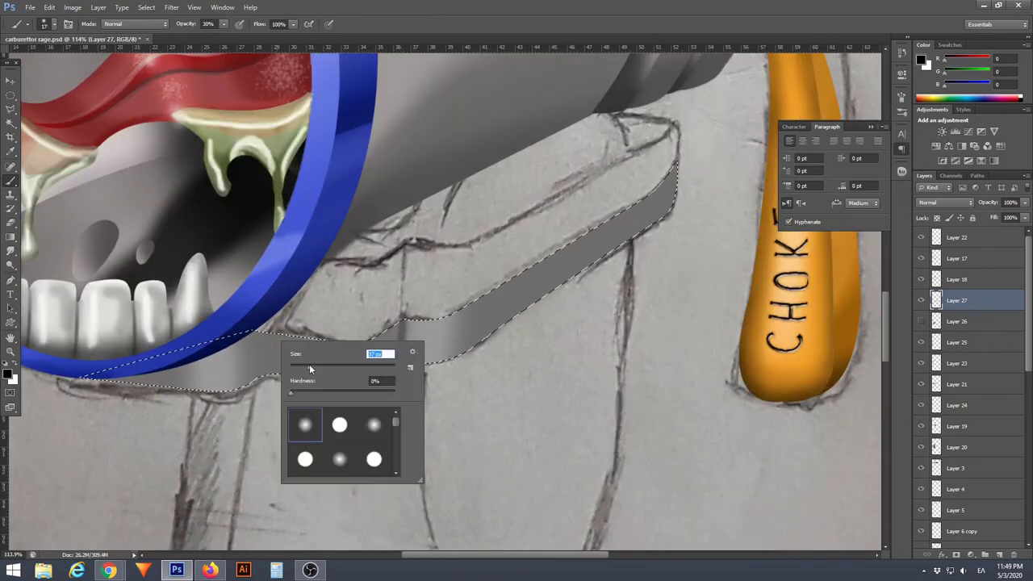
{"action": "key", "text": "Escape"}
{"action": "scroll", "coordinate": [298, 420], "scroll_direction": "down", "scroll_amount": 3}
{"action": "scroll", "coordinate": [299, 420], "scroll_direction": "down", "scroll_amount": 2}
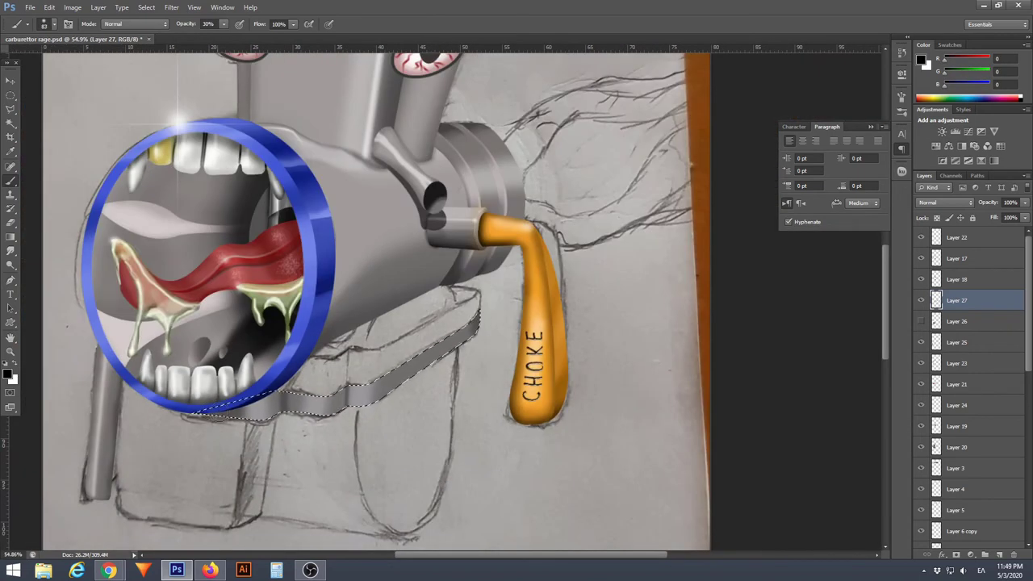
Show Layer 26's box shape under the grinder
{"action": "left_click", "coordinate": [922, 321]}
{"action": "scroll", "coordinate": [343, 374], "scroll_direction": "up", "scroll_amount": 3}
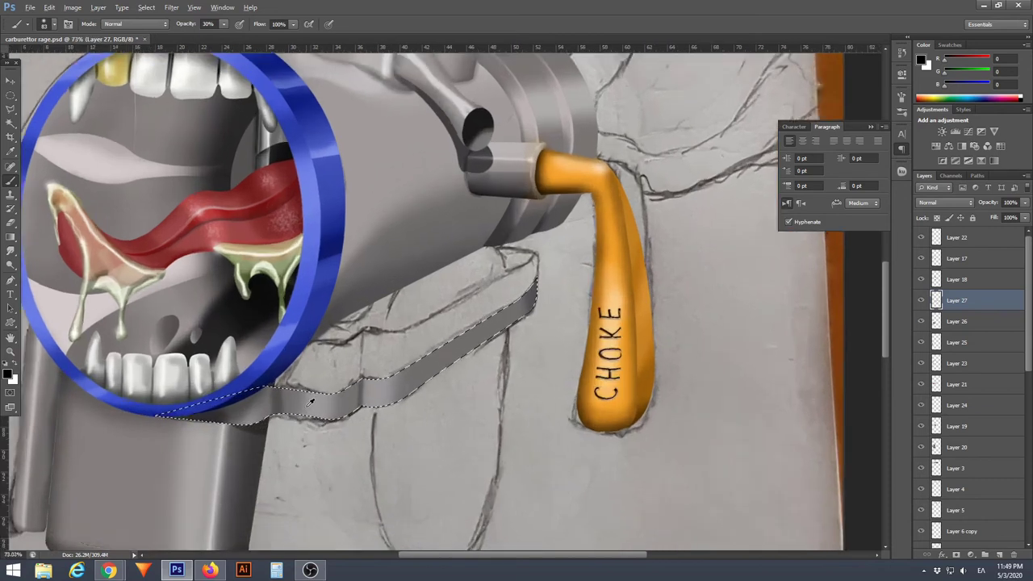
{"action": "scroll", "coordinate": [343, 374], "scroll_direction": "down", "scroll_amount": 3}
{"action": "scroll", "coordinate": [343, 373], "scroll_direction": "up", "scroll_amount": 3}
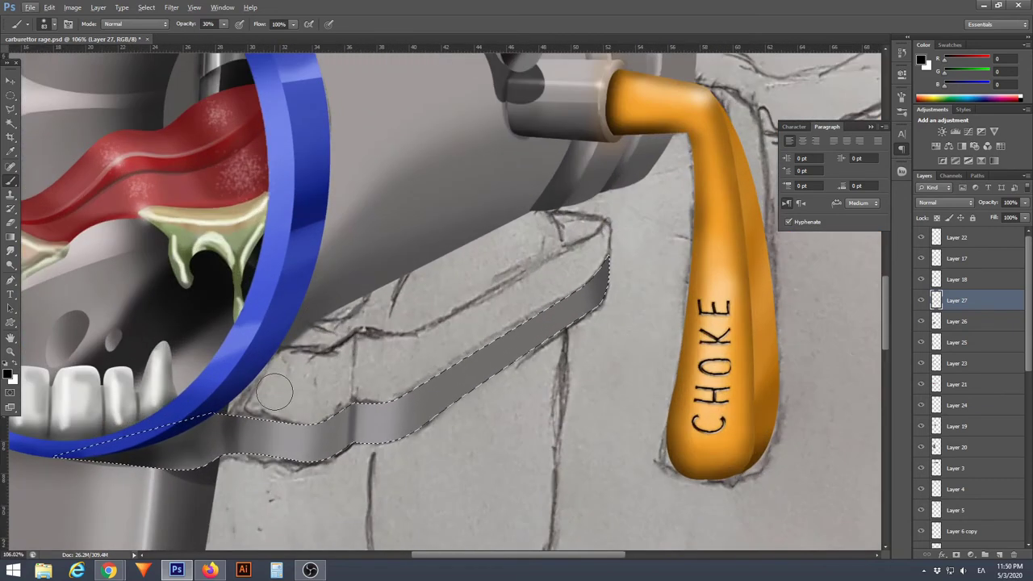
{"action": "scroll", "coordinate": [315, 388], "scroll_direction": "down", "scroll_amount": 2}
Duplicate the rail layer as Layer 27 copy, move it below the original and skew it
{"action": "right_click", "coordinate": [949, 308]}
{"action": "left_click", "coordinate": [896, 236]}
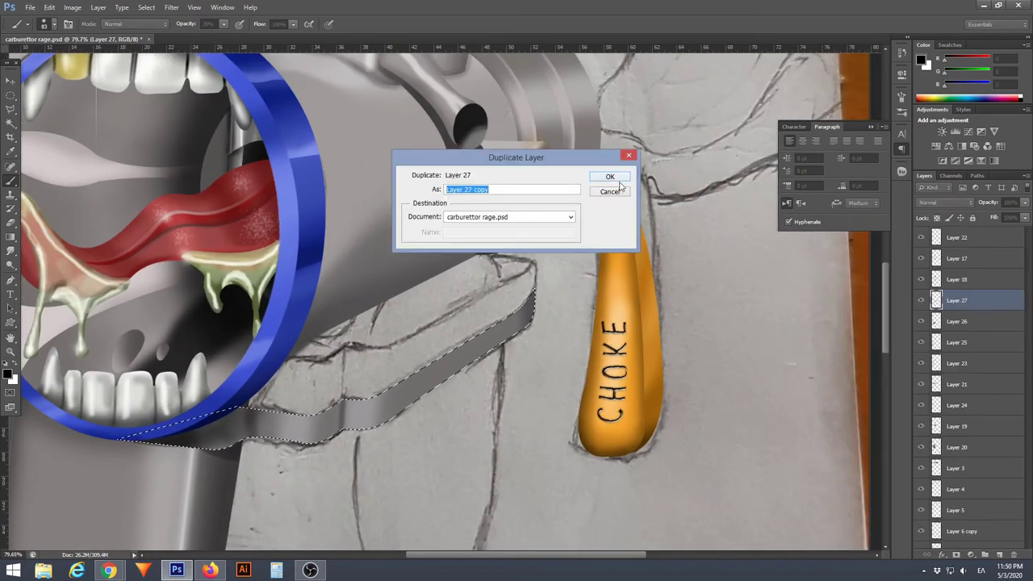
{"action": "key", "text": "Return"}
{"action": "key", "text": "v"}
{"action": "left_click_drag", "start_coordinate": [380, 323], "coordinate": [387, 371]}
{"action": "right_click", "coordinate": [422, 353]}
{"action": "left_click", "coordinate": [50, 7]}
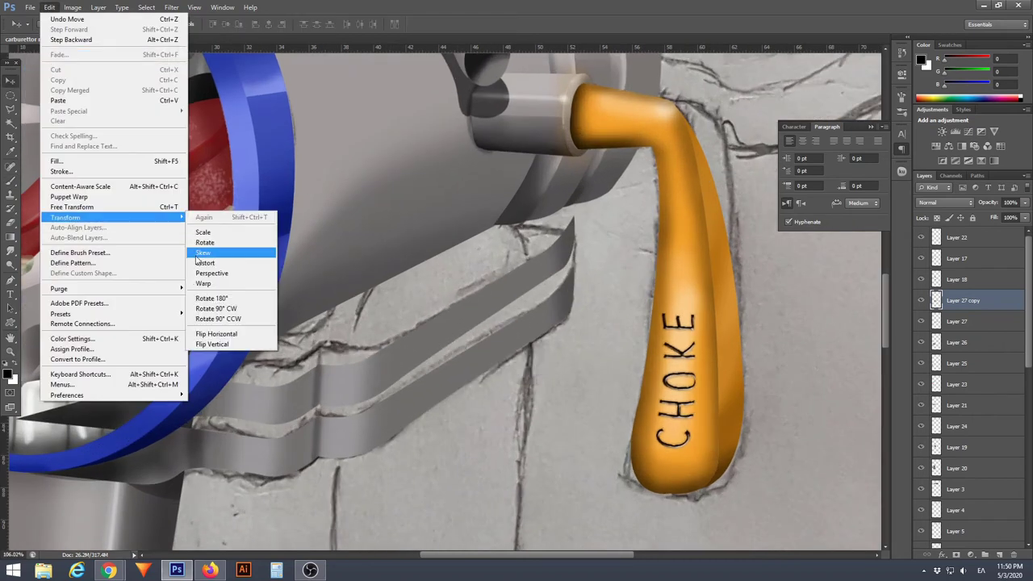
{"action": "left_click", "coordinate": [219, 250]}
{"action": "left_click_drag", "start_coordinate": [331, 282], "coordinate": [573, 308]}
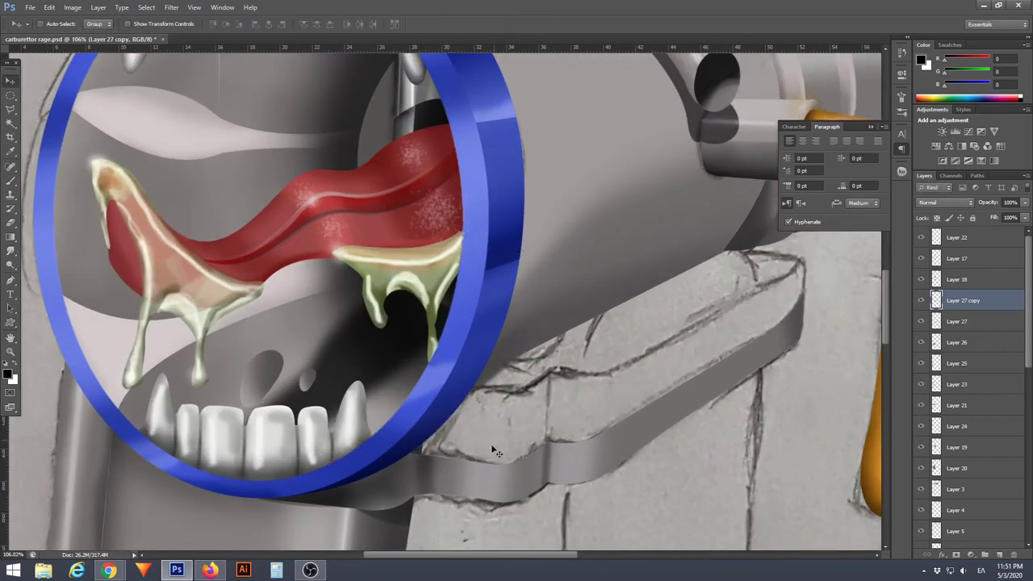
Add a new empty layer, then move the Layer 27 copy 2 rail lower down
{"action": "key", "text": "ctrl+shift+alt+n"}
{"action": "scroll", "coordinate": [490, 444], "scroll_direction": "up", "scroll_amount": 2}
{"action": "left_click", "coordinate": [9, 283]}
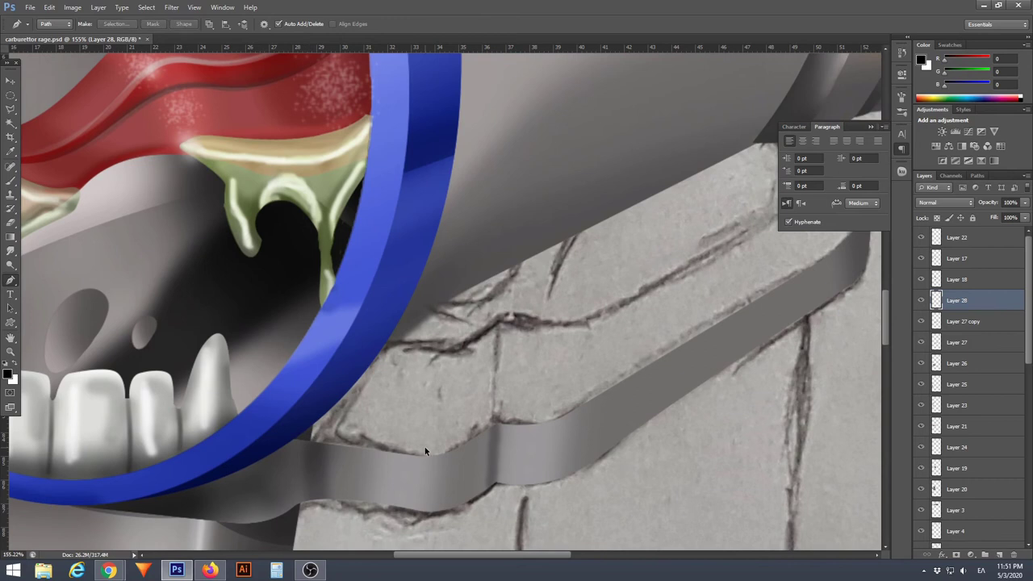
{"action": "scroll", "coordinate": [425, 450], "scroll_direction": "down", "scroll_amount": 5}
{"action": "right_click", "coordinate": [960, 300]}
{"action": "left_click", "coordinate": [912, 512]}
{"action": "key", "text": "v"}
{"action": "left_click_drag", "start_coordinate": [365, 380], "coordinate": [369, 425]}
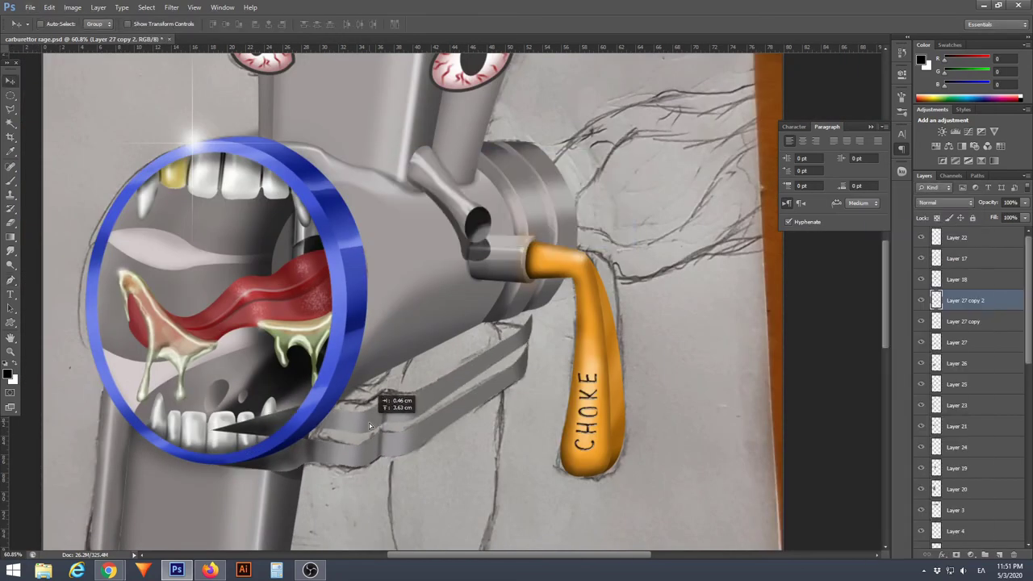
Erase the end of the second rail copy and warp it to follow the body
{"action": "scroll", "coordinate": [369, 425], "scroll_direction": "up", "scroll_amount": 4}
{"action": "key", "text": "e"}
{"action": "left_click_drag", "start_coordinate": [186, 404], "coordinate": [298, 408]}
{"action": "scroll", "coordinate": [322, 363], "scroll_direction": "down", "scroll_amount": 2}
{"action": "left_click", "coordinate": [49, 7]}
{"action": "mouse_move", "coordinate": [65, 218]}
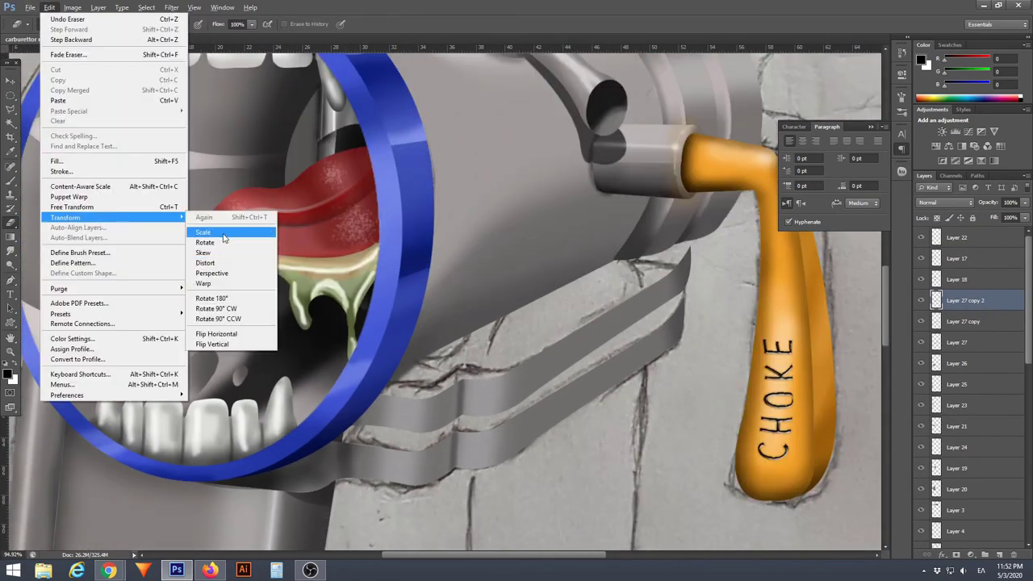
{"action": "left_click", "coordinate": [203, 283]}
{"action": "left_click_drag", "start_coordinate": [692, 266], "coordinate": [686, 270]}
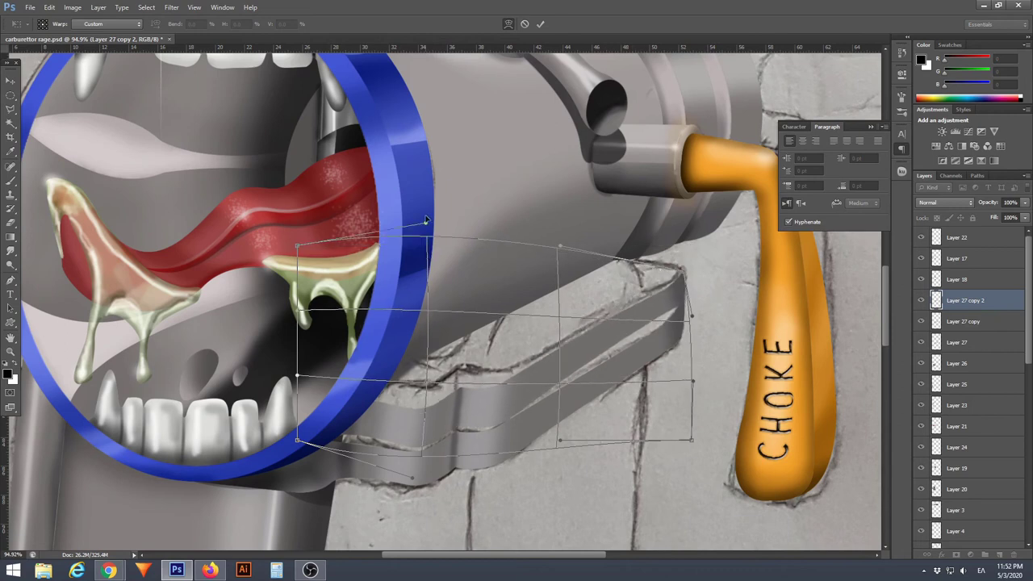
{"action": "mouse_move", "coordinate": [452, 339]}
{"action": "left_mouse_down"}
{"action": "mouse_move", "coordinate": [485, 426]}
{"action": "mouse_move", "coordinate": [593, 340]}
{"action": "mouse_move", "coordinate": [653, 383]}
{"action": "left_mouse_up"}
{"action": "left_click", "coordinate": [540, 23]}
{"action": "scroll", "coordinate": [505, 401], "scroll_direction": "up", "scroll_amount": 3}
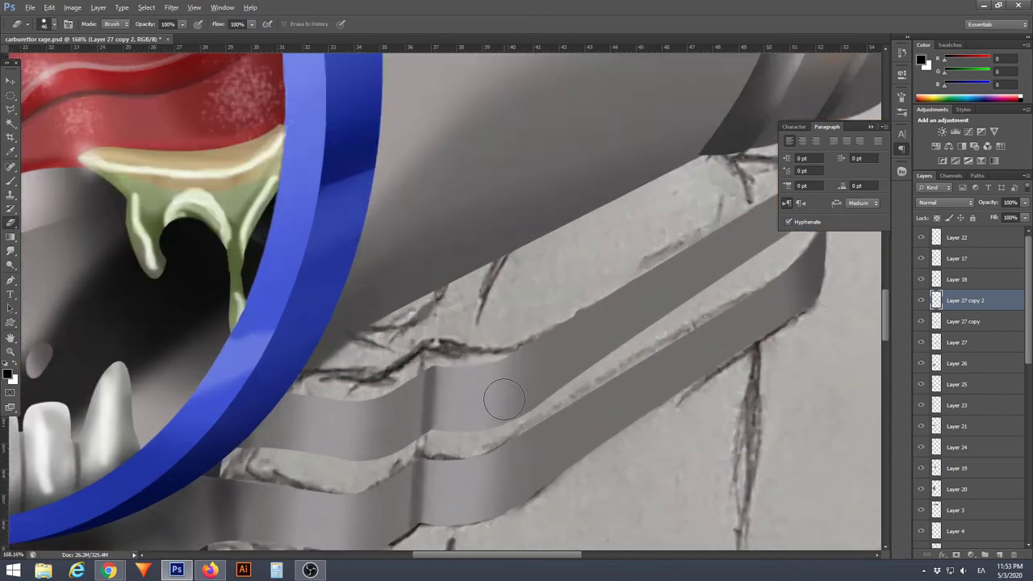
{"action": "scroll", "coordinate": [504, 401], "scroll_direction": "down", "scroll_amount": 2}
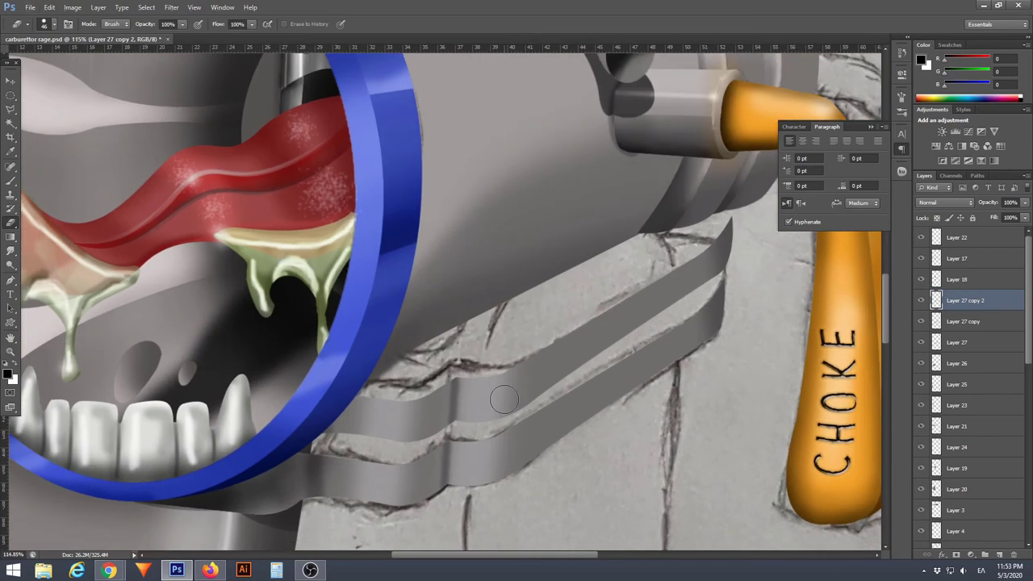
On Layer 27, draw a path along the rail edge and fill the rail selection dark grey
{"action": "left_click", "coordinate": [920, 300]}
{"action": "left_click", "coordinate": [921, 300]}
{"action": "scroll", "coordinate": [448, 468], "scroll_direction": "up", "scroll_amount": 2}
{"action": "key", "text": "p"}
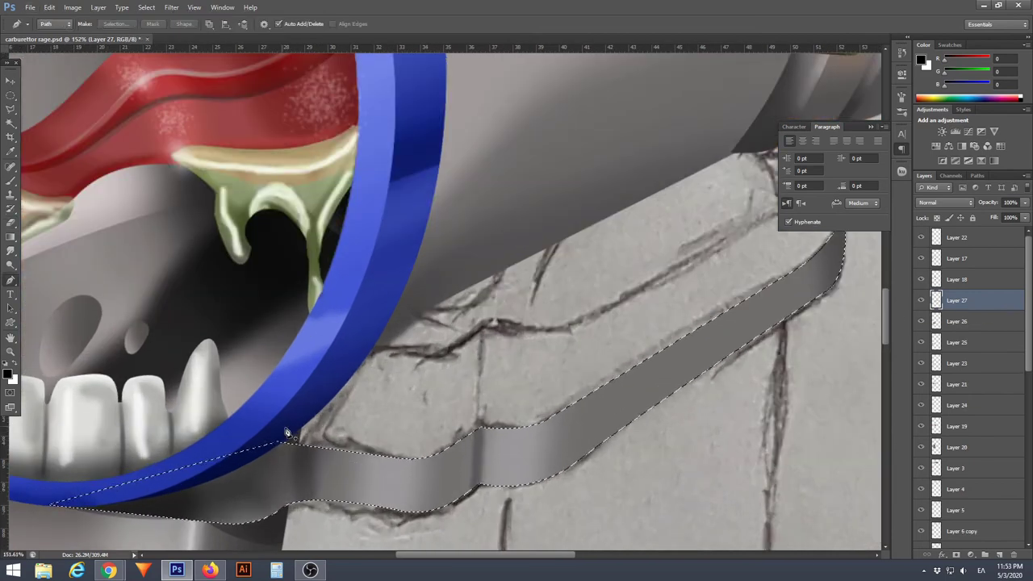
{"action": "scroll", "coordinate": [449, 468], "scroll_direction": "up", "scroll_amount": 2}
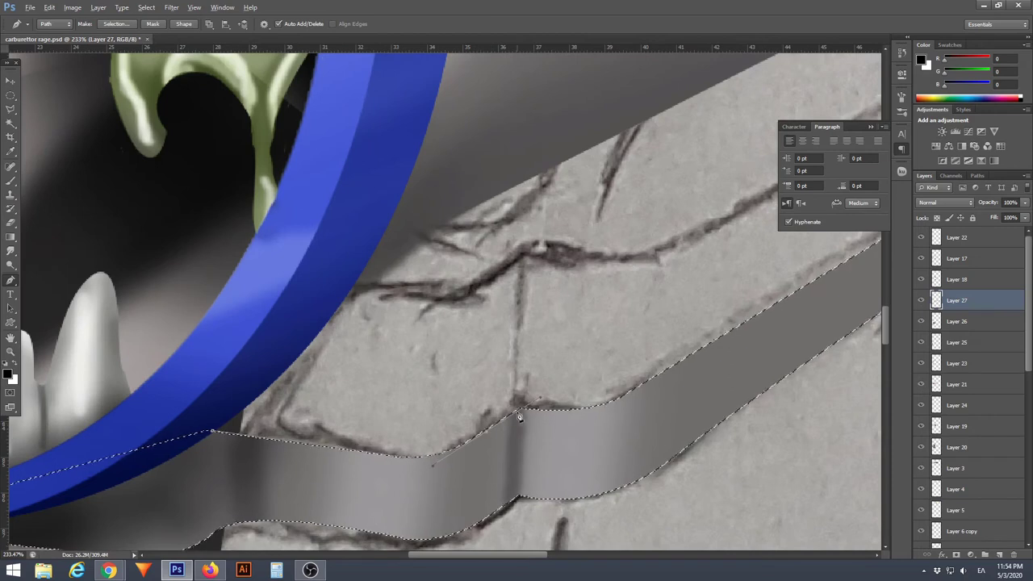
{"action": "scroll", "coordinate": [692, 353], "scroll_direction": "down", "scroll_amount": 1}
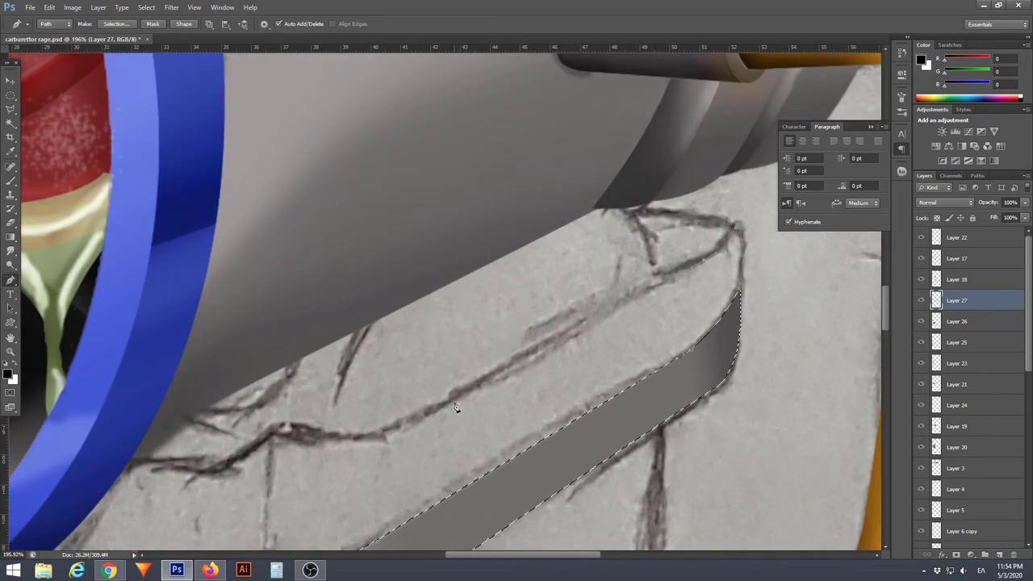
{"action": "left_click_drag", "start_coordinate": [327, 440], "coordinate": [284, 436]}
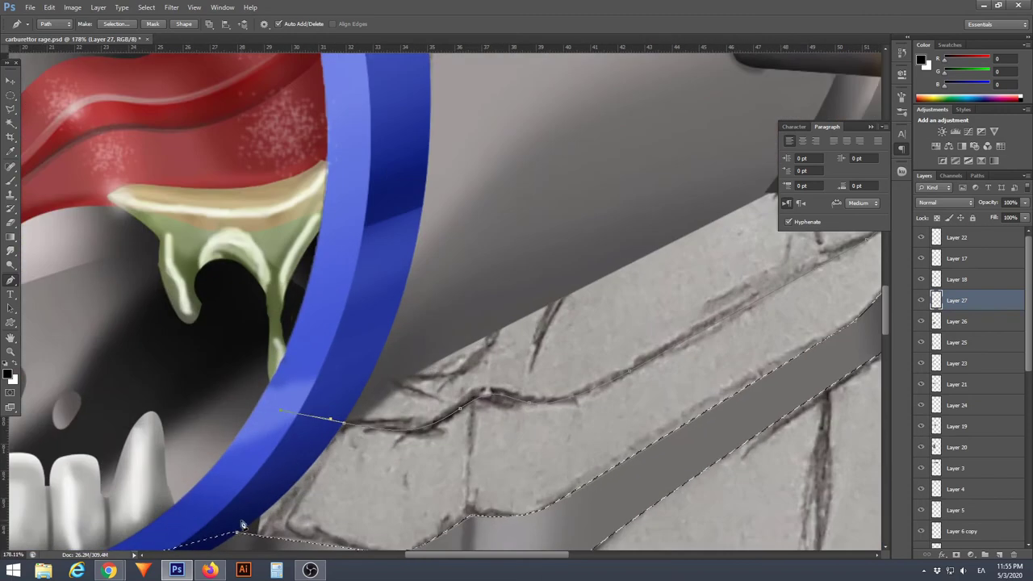
{"action": "key", "text": "x"}
{"action": "key", "text": "ctrl+BackSpace"}
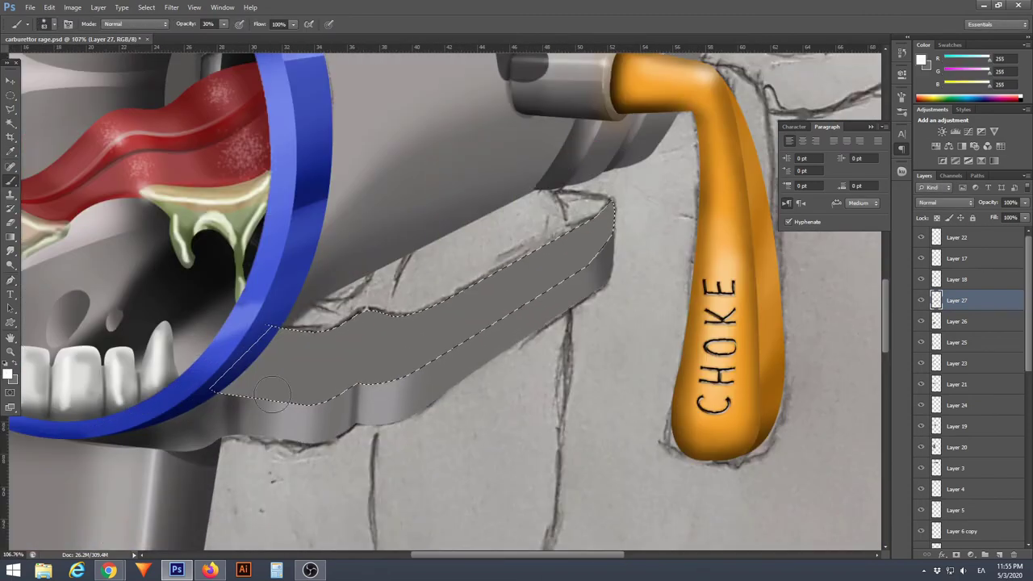
Paint soft white highlights along the rail, then set up a smaller black brush
{"action": "right_click", "coordinate": [403, 279]}
{"action": "key", "text": "Return"}
{"action": "left_click_drag", "start_coordinate": [274, 355], "coordinate": [605, 234]}
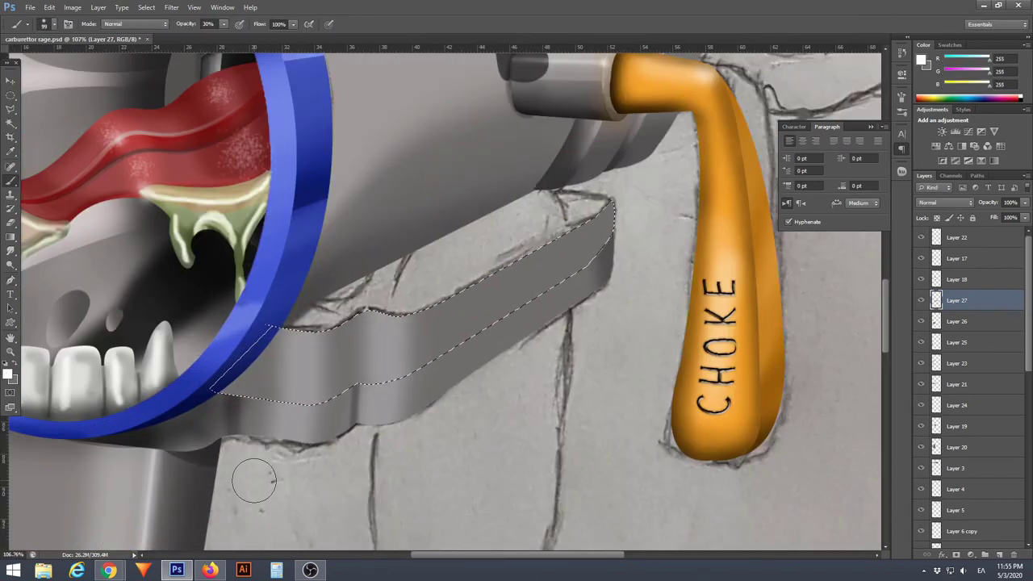
{"action": "key", "text": "x"}
{"action": "right_click", "coordinate": [363, 411]}
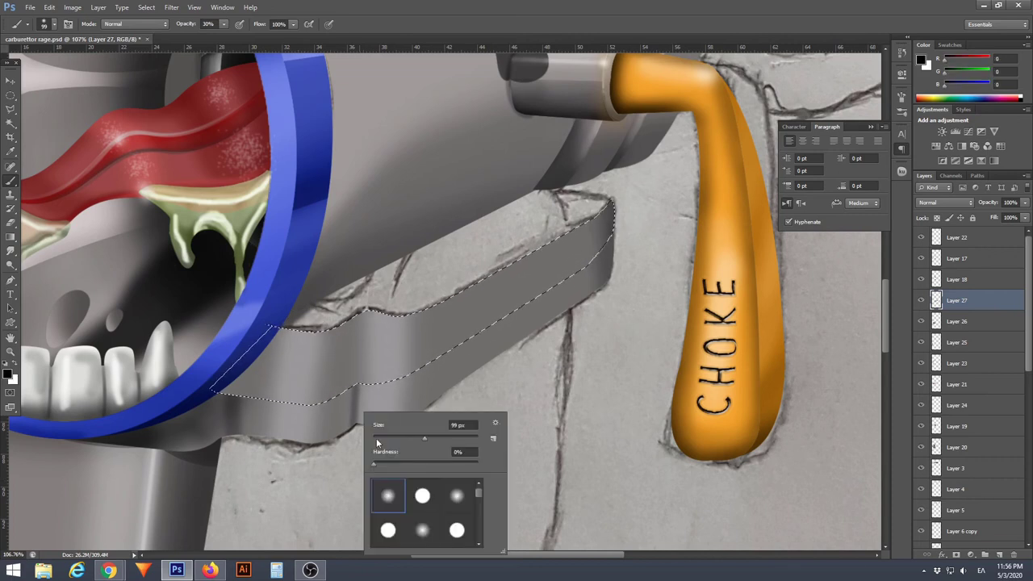
{"action": "type", "text": "24"}
{"action": "key", "text": "Return"}
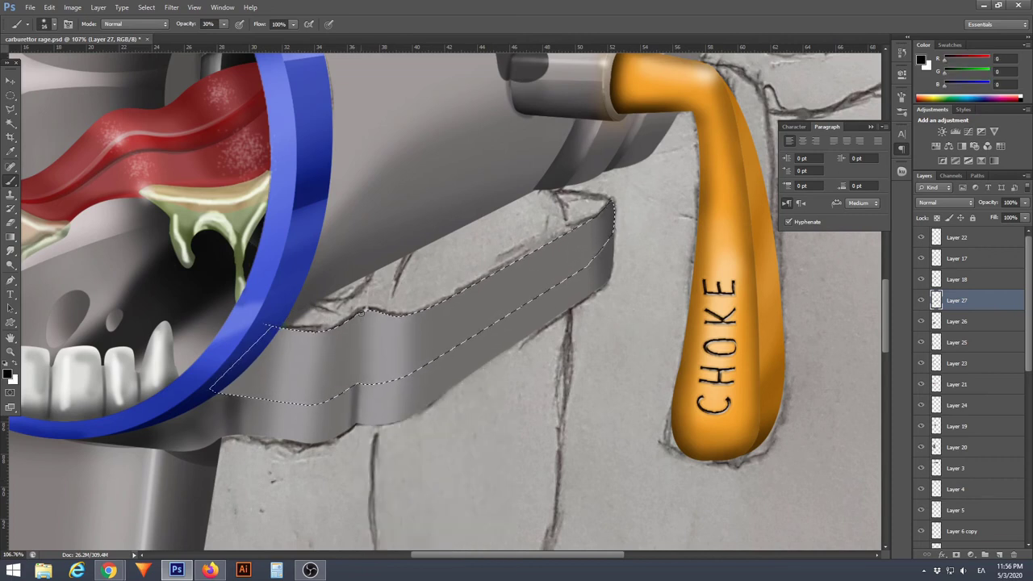
{"action": "right_click", "coordinate": [362, 313]}
{"action": "key", "text": "Escape"}
Stroke the rail path with the black brush to outline its edge
{"action": "key", "text": "p"}
{"action": "right_click", "coordinate": [357, 370]}
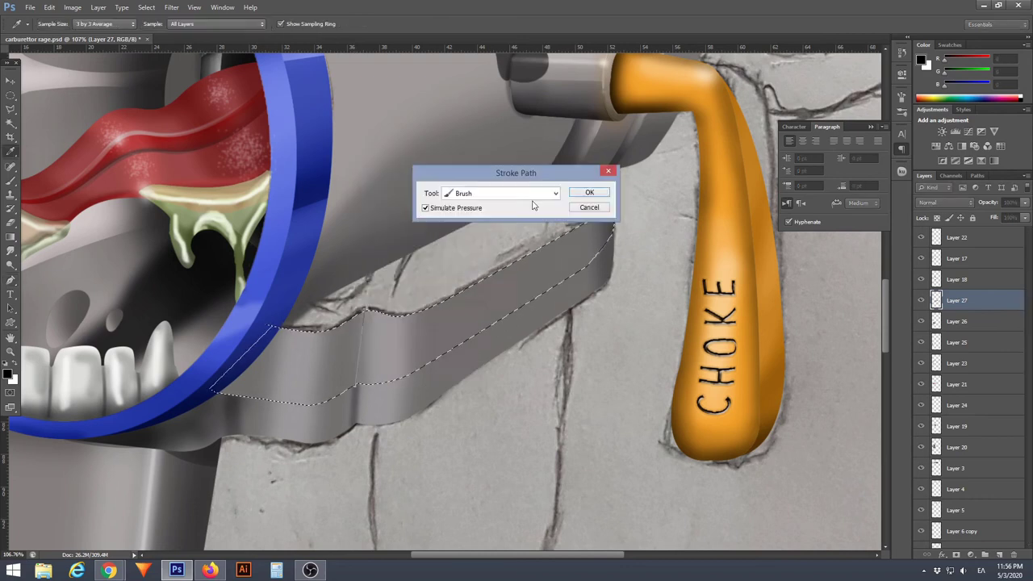
{"action": "left_click", "coordinate": [588, 194]}
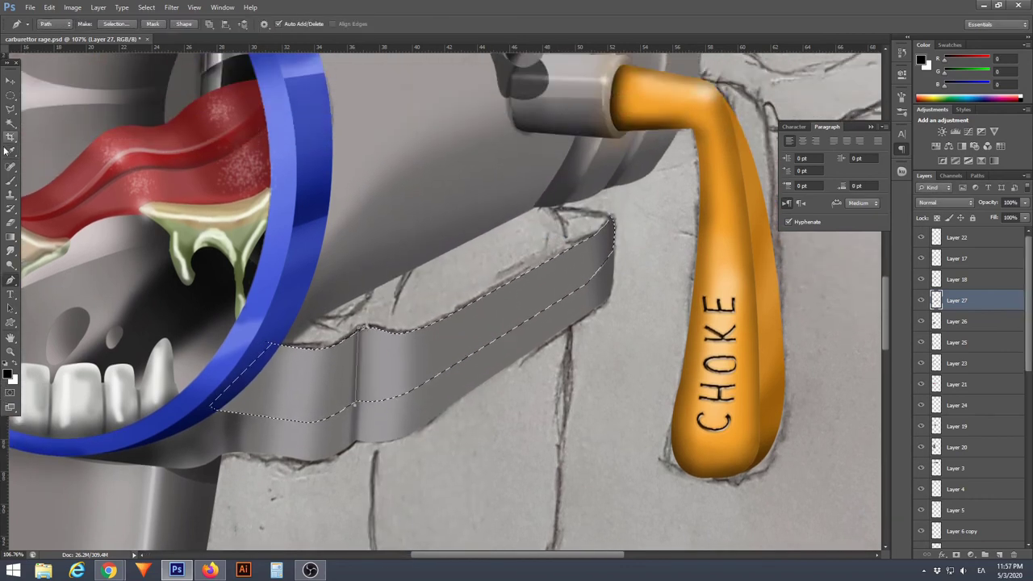
{"action": "key", "text": "b"}
{"action": "right_click", "coordinate": [295, 388]}
{"action": "key", "text": "Return"}
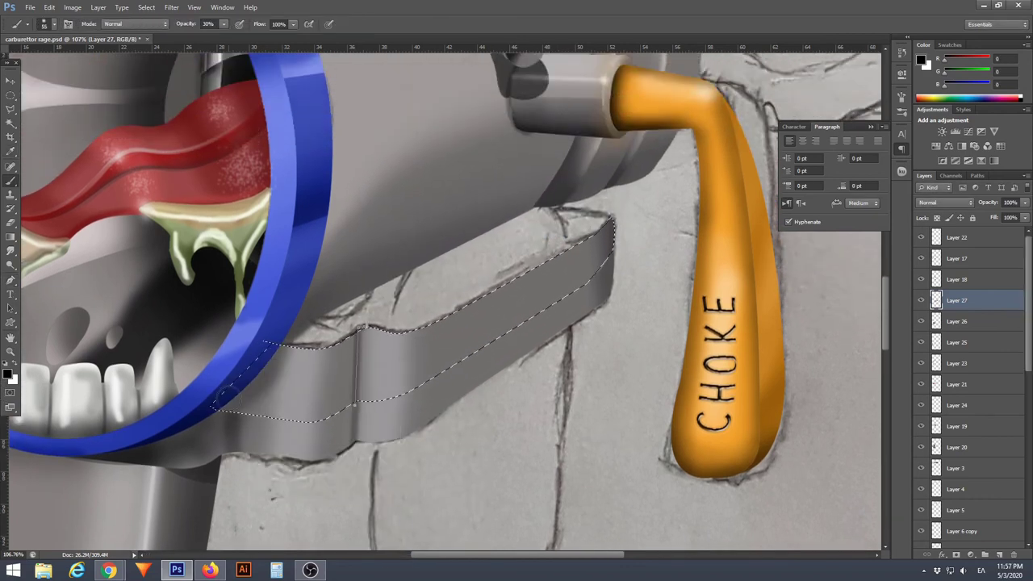
{"action": "right_click", "coordinate": [266, 416]}
{"action": "key", "text": "Escape"}
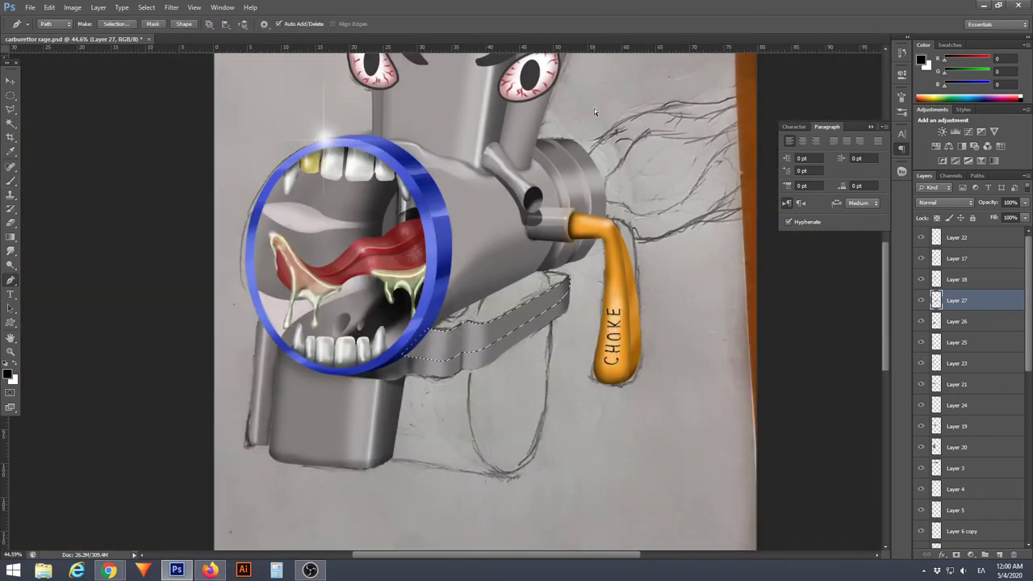
{"action": "scroll", "coordinate": [455, 365], "scroll_direction": "up", "scroll_amount": 3}
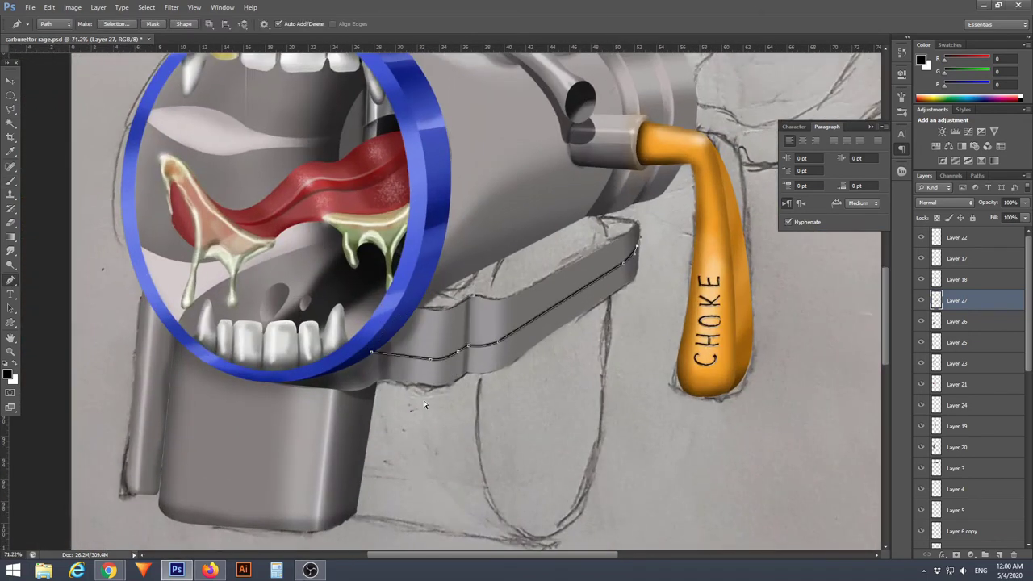
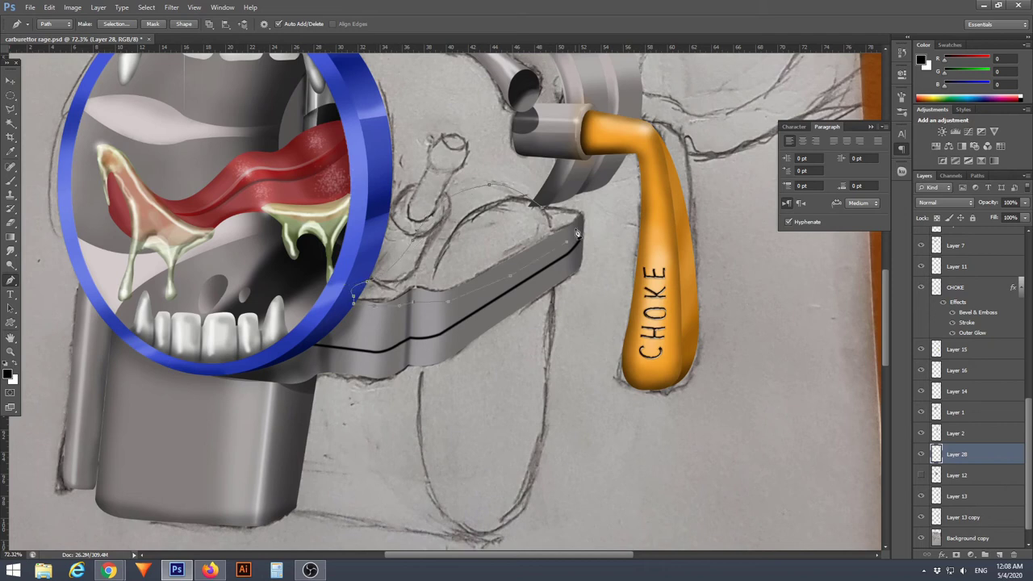
Fill the hump path with grey, stroke its arch with a white line, and hide the path
{"action": "key", "text": "ctrl+Return"}
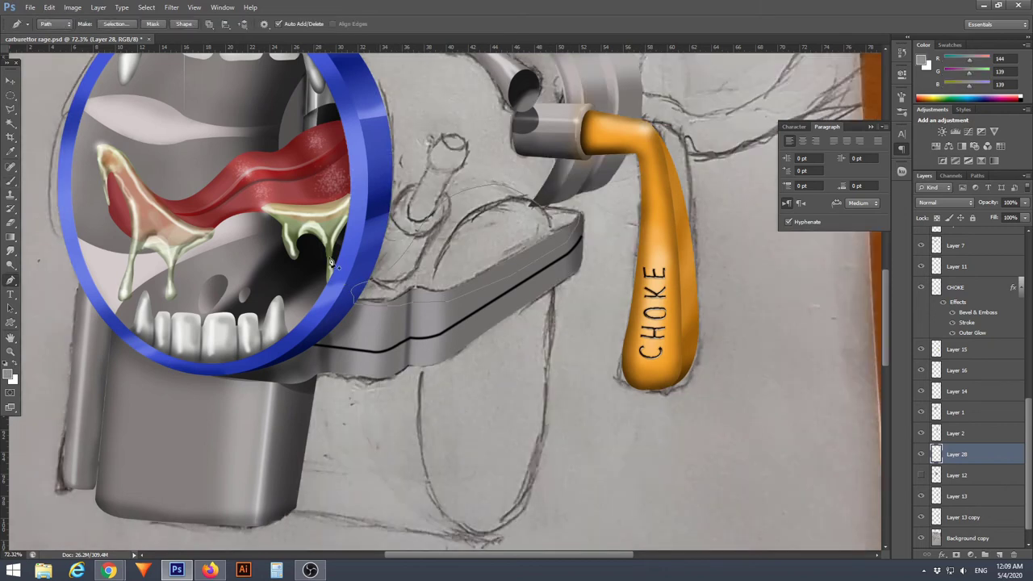
{"action": "key", "text": "alt+BackSpace"}
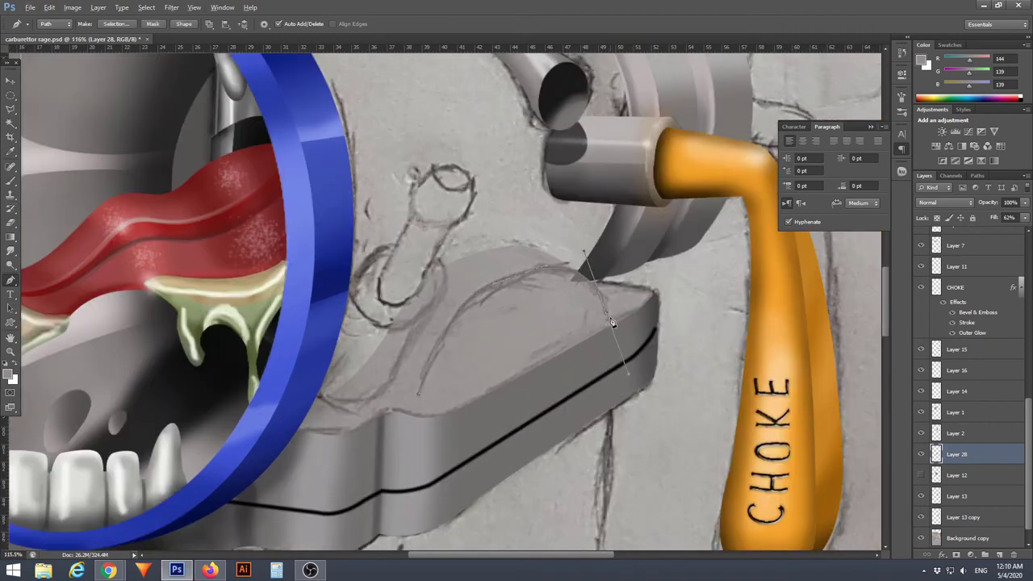
{"action": "key", "text": "x"}
{"action": "right_click", "coordinate": [573, 331]}
{"action": "left_click", "coordinate": [505, 196]}
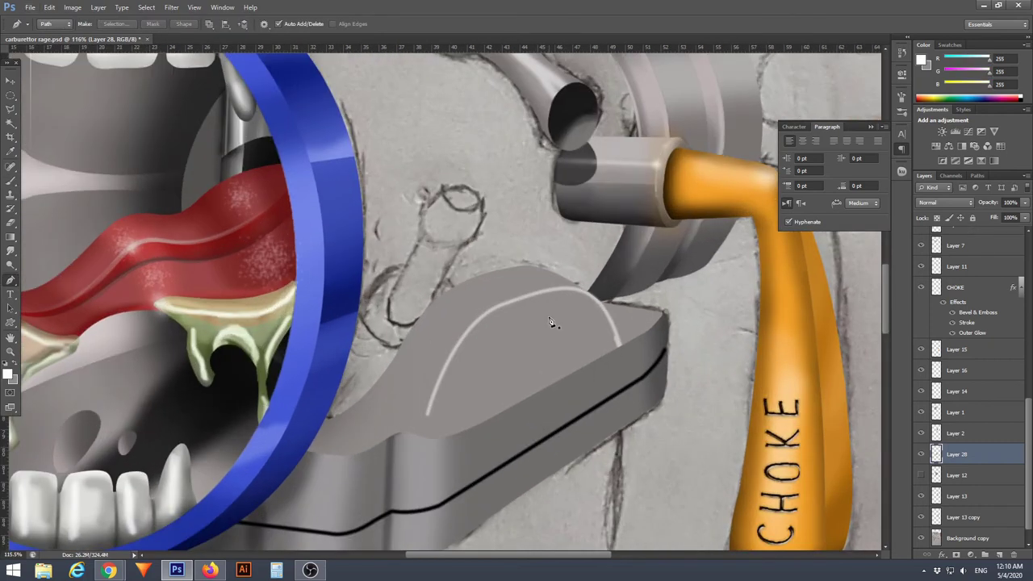
{"action": "right_click", "coordinate": [375, 323]}
{"action": "left_click", "coordinate": [412, 395]}
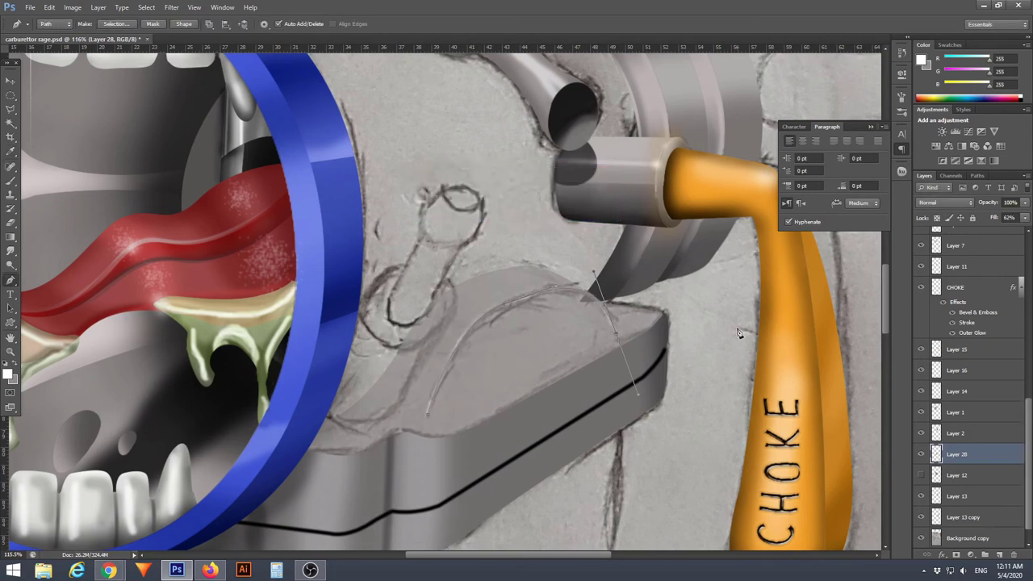
{"action": "right_click", "coordinate": [452, 353]}
{"action": "left_click", "coordinate": [484, 125]}
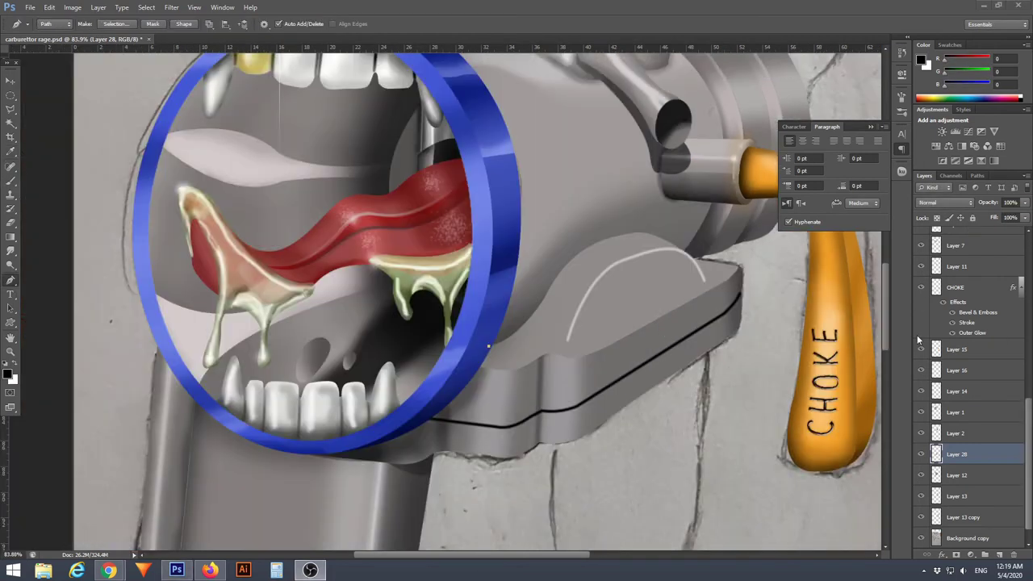
Check the eraser size and hardness, then return to the Pen path's options
{"action": "key", "text": "e"}
{"action": "right_click", "coordinate": [509, 347]}
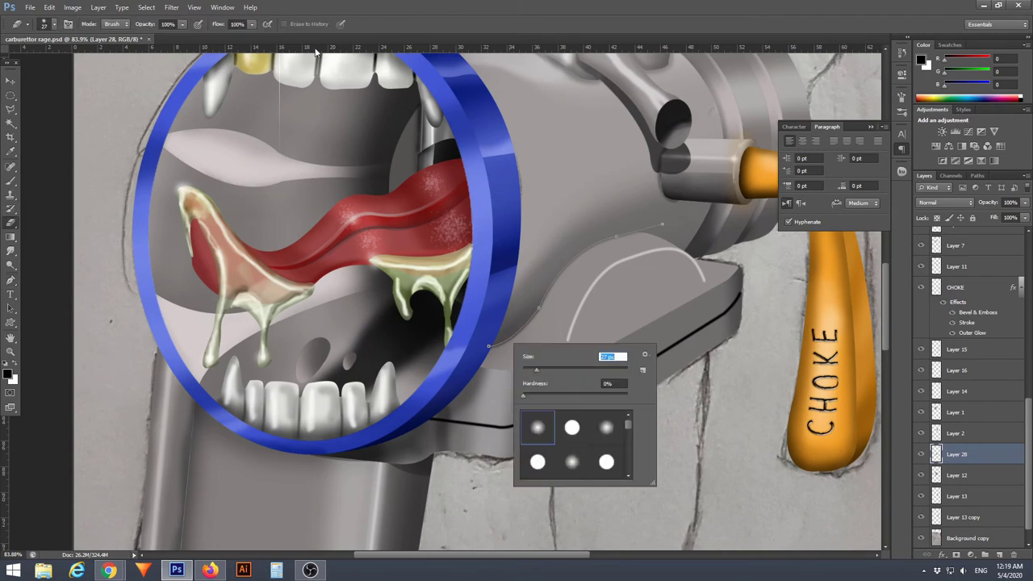
{"action": "key", "text": "Escape"}
{"action": "key", "text": "p"}
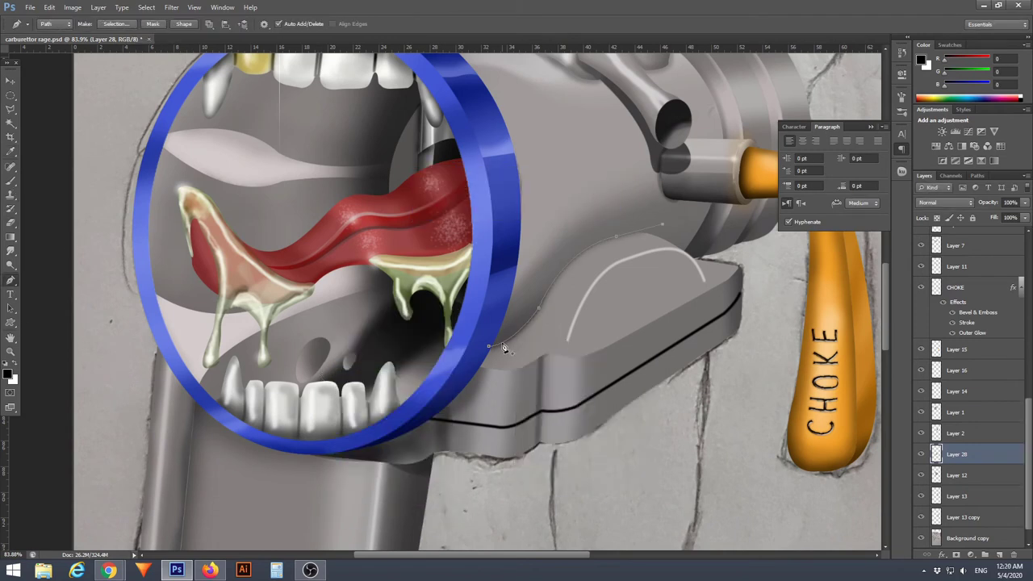
{"action": "right_click", "coordinate": [502, 347]}
{"action": "left_click", "coordinate": [621, 5]}
{"action": "scroll", "coordinate": [557, 297], "scroll_direction": "up", "scroll_amount": 2}
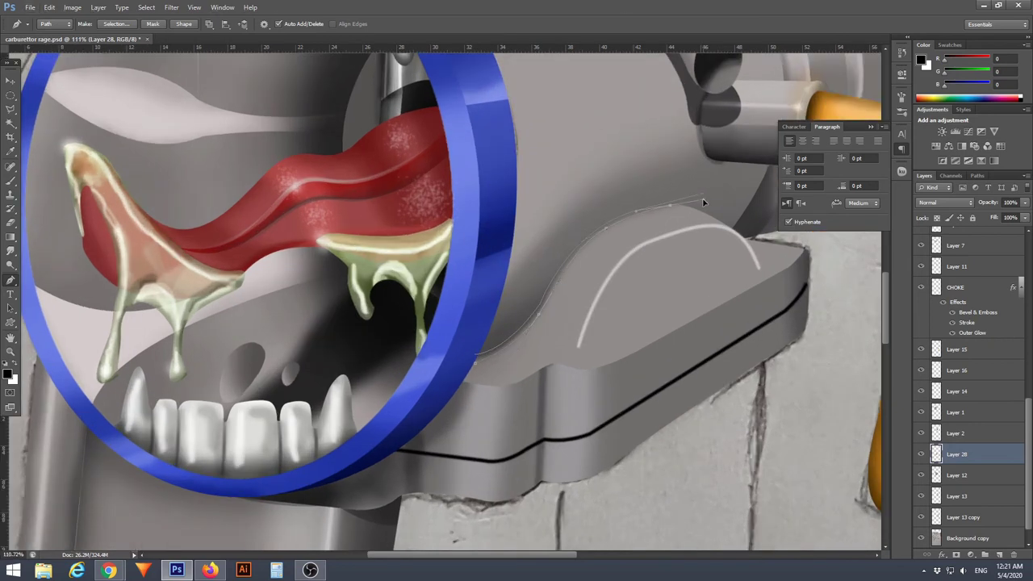
{"action": "right_click", "coordinate": [571, 290]}
Stroke the ring-edge path with a white brush and hide the stroked path
{"action": "key", "text": "Escape"}
{"action": "key", "text": "b"}
{"action": "right_click", "coordinate": [555, 329]}
{"action": "key", "text": "Escape"}
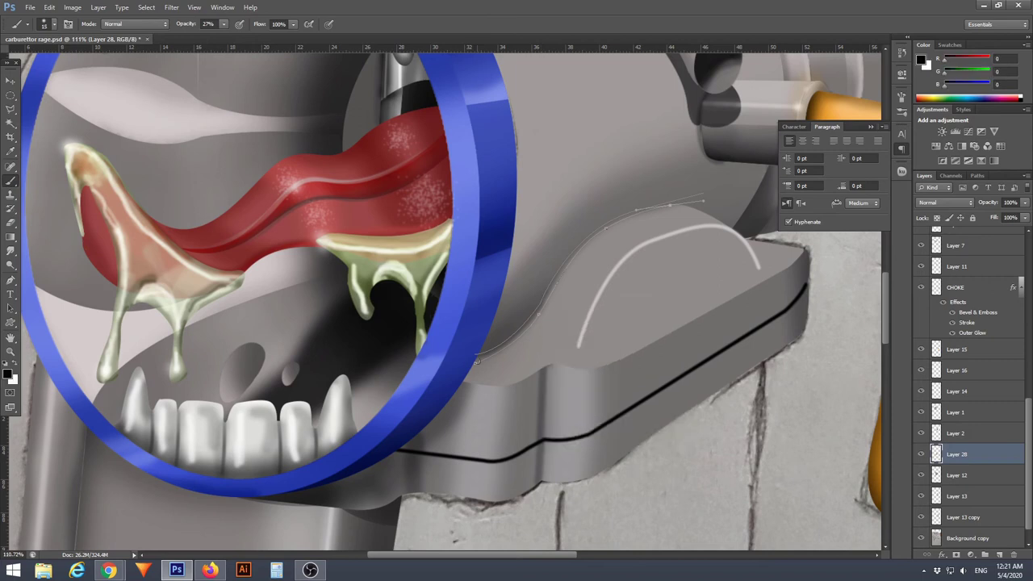
{"action": "right_click", "coordinate": [526, 365]}
{"action": "left_click", "coordinate": [10, 278]}
{"action": "right_click", "coordinate": [565, 274]}
{"action": "key", "text": "Escape"}
{"action": "key", "text": "x"}
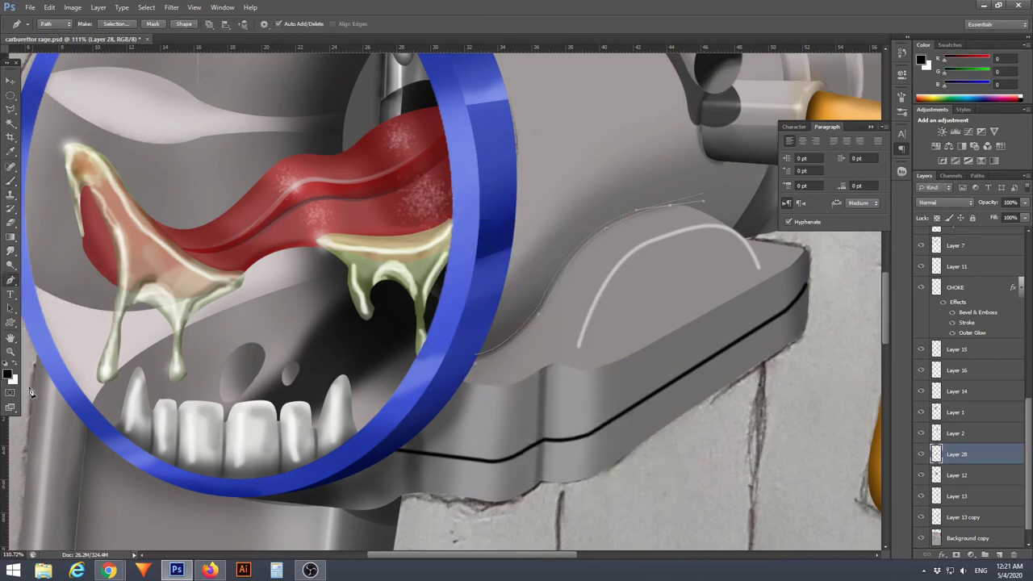
{"action": "right_click", "coordinate": [565, 275]}
{"action": "key", "text": "Return"}
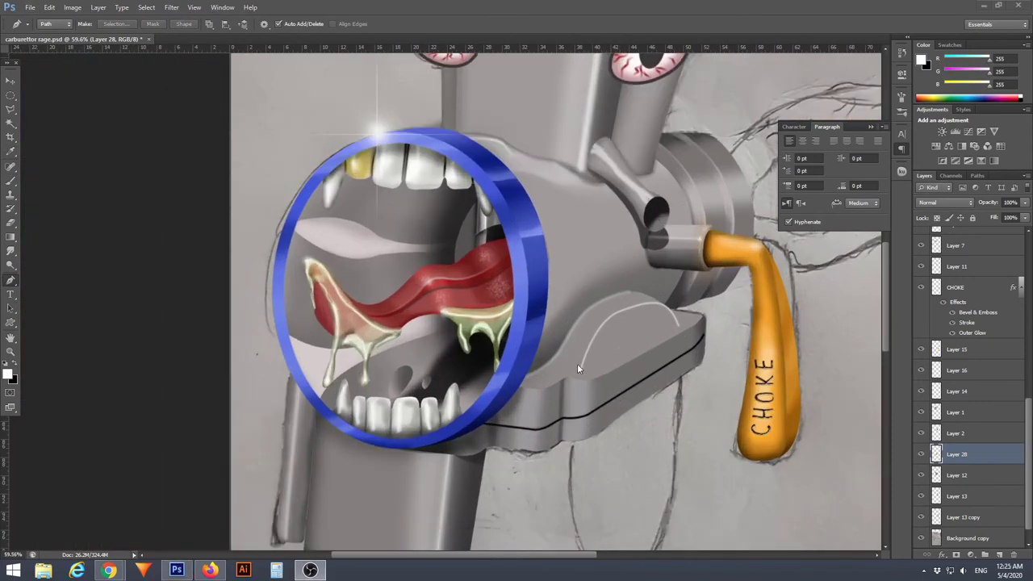
Convert the ridge Pen path into a selection
{"action": "key", "text": "Escape"}
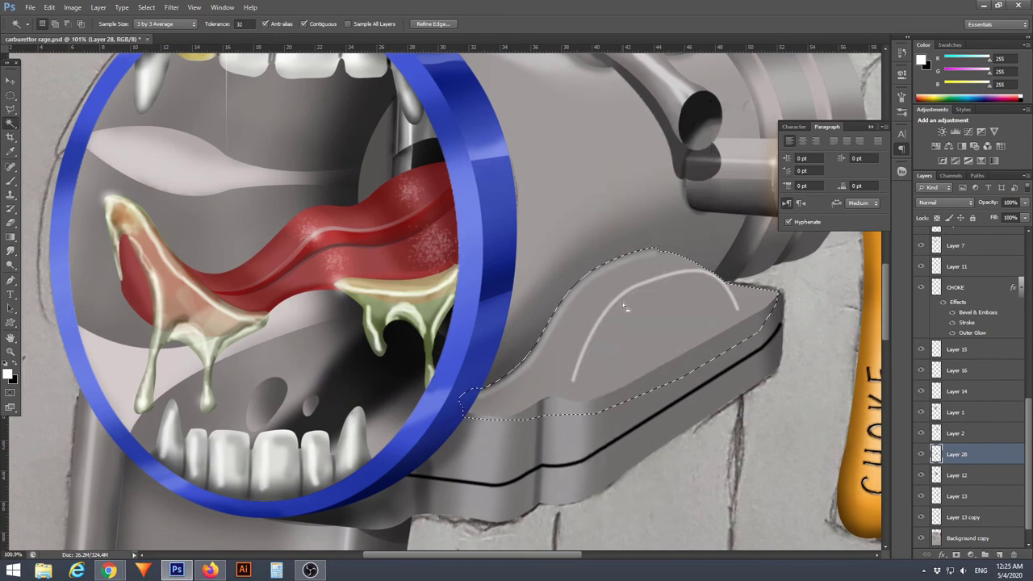
{"action": "right_click", "coordinate": [9, 278]}
{"action": "left_click", "coordinate": [49, 274]}
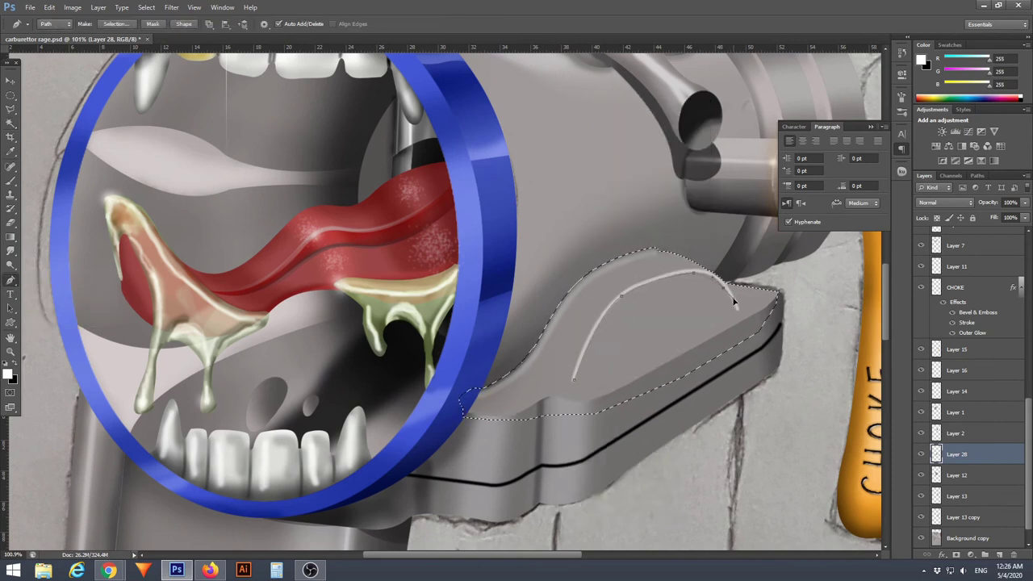
{"action": "right_click", "coordinate": [627, 331]}
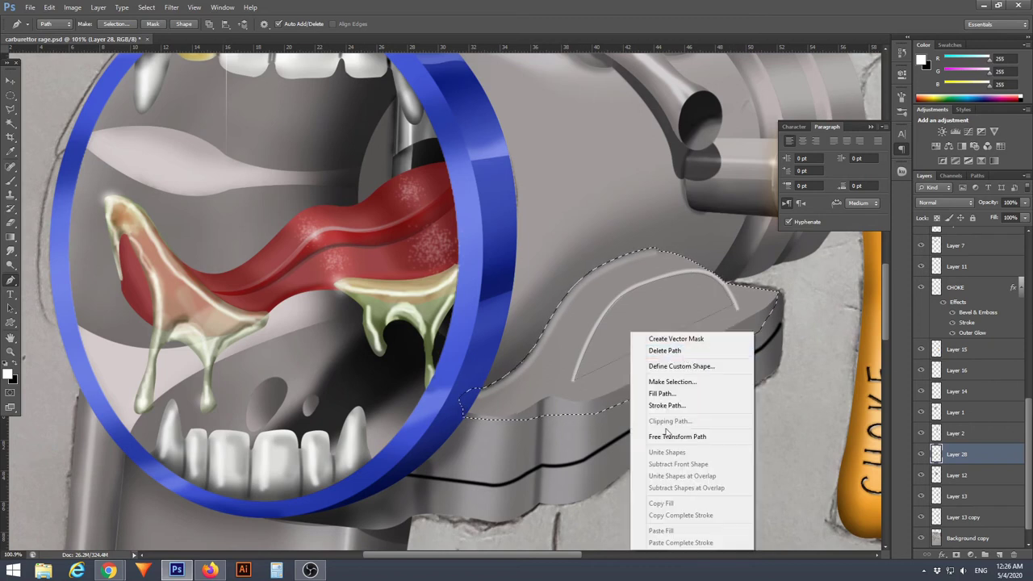
{"action": "left_click", "coordinate": [662, 365]}
{"action": "left_click", "coordinate": [583, 176]}
Enlarge the brush and shade inside the ridge selection darker
{"action": "key", "text": "b"}
{"action": "key", "text": "bracketright"}
{"action": "key", "text": "bracketright"}
{"action": "key", "text": "bracketright"}
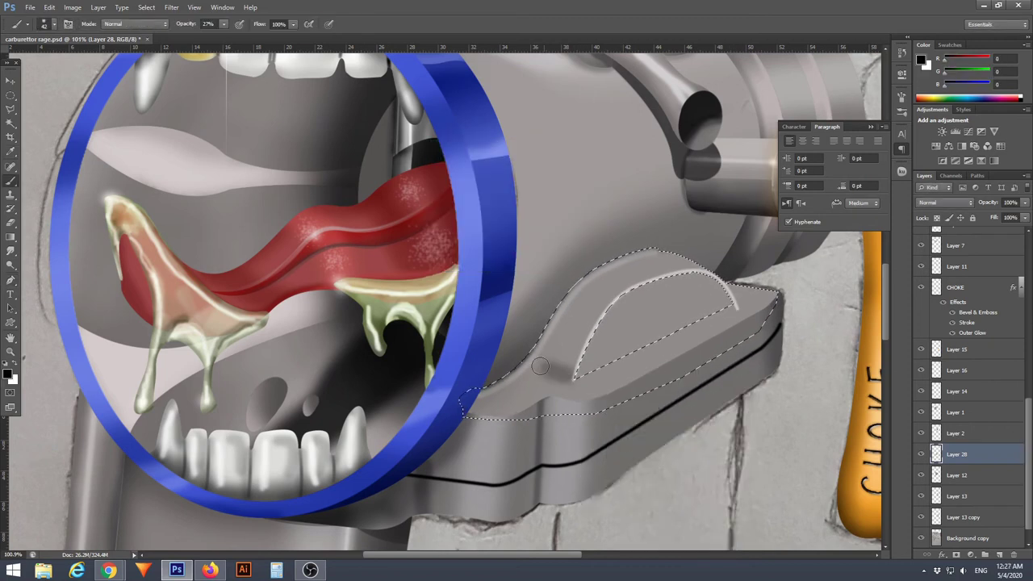
{"action": "right_click", "coordinate": [688, 284]}
{"action": "key", "text": "Return"}
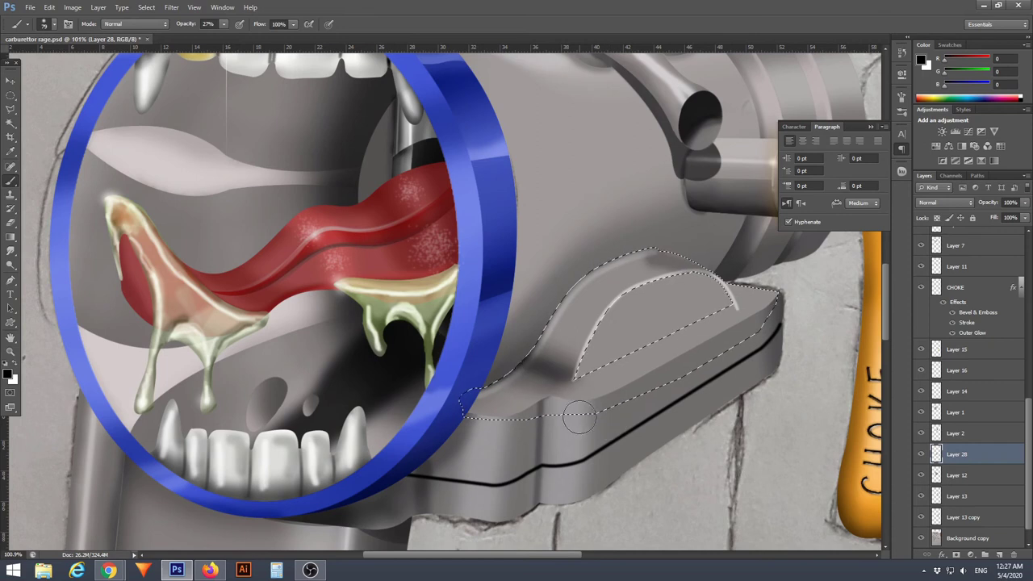
{"action": "key", "text": "ctrl+z"}
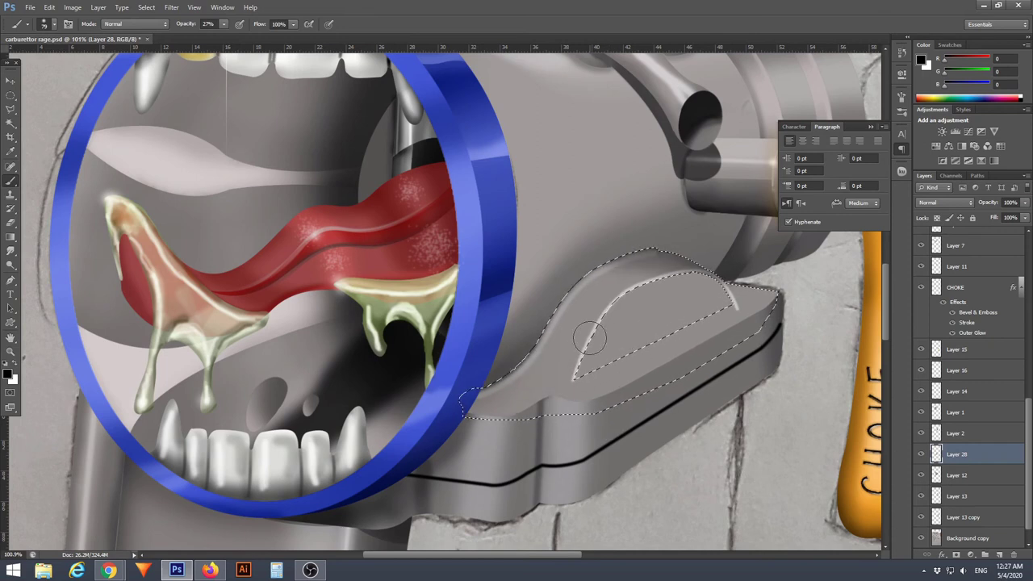
{"action": "left_click_drag", "start_coordinate": [590, 338], "coordinate": [549, 388]}
Softly darken the ridge shading with black at 17% opacity, then deselect
{"action": "key", "text": "x"}
{"action": "scroll", "coordinate": [565, 387], "scroll_direction": "down", "scroll_amount": 3}
{"action": "scroll", "coordinate": [628, 399], "scroll_direction": "up", "scroll_amount": 1}
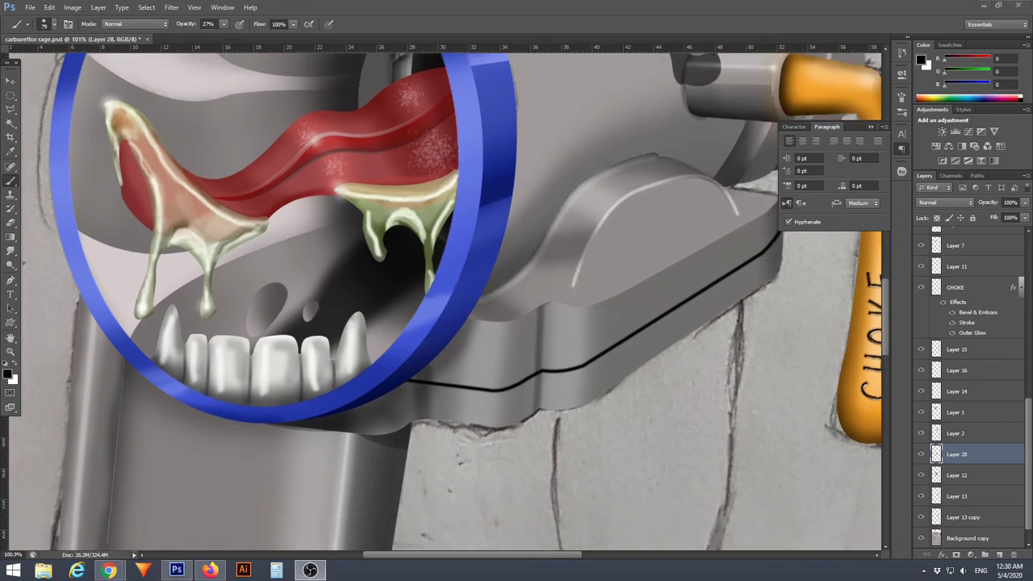
{"action": "key", "text": "x"}
{"action": "scroll", "coordinate": [701, 247], "scroll_direction": "up", "scroll_amount": 2}
{"action": "right_click", "coordinate": [594, 201]}
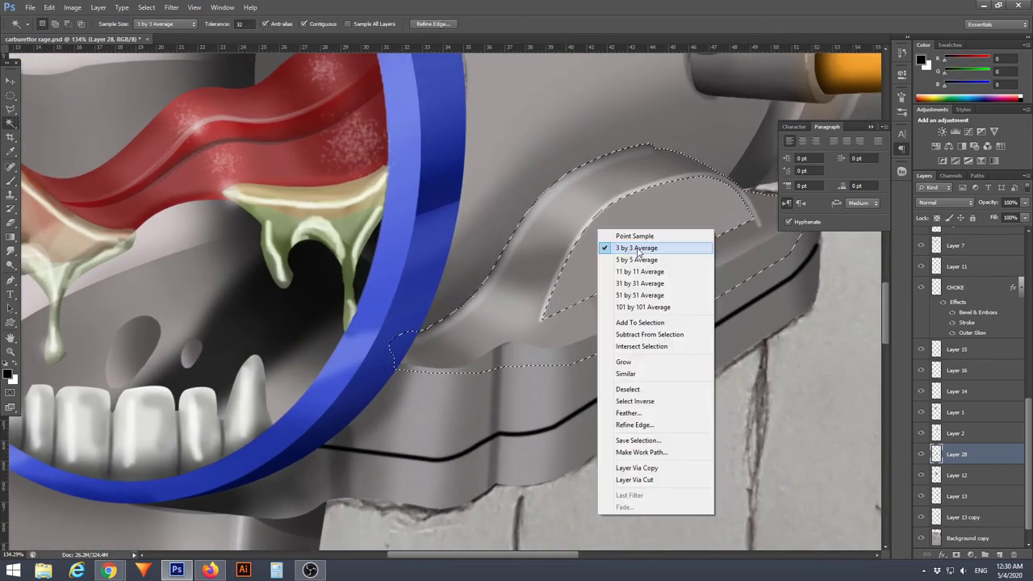
{"action": "key", "text": "Escape"}
{"action": "key", "text": "1"}
{"action": "key", "text": "7"}
{"action": "left_click_drag", "start_coordinate": [743, 234], "coordinate": [551, 360]}
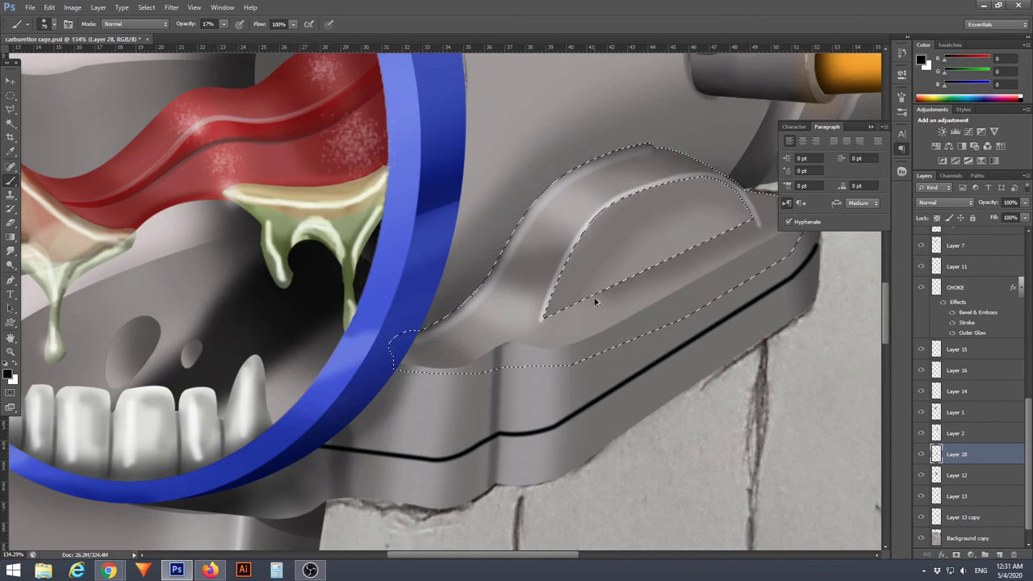
{"action": "key", "text": "ctrl+d"}
Reselect the ridge and tone down its bright edge highlight with sampled darker grey at full opacity
{"action": "scroll", "coordinate": [554, 318], "scroll_direction": "up", "scroll_amount": 1}
{"action": "scroll", "coordinate": [694, 249], "scroll_direction": "up", "scroll_amount": 2}
{"action": "key", "text": "ctrl+shift+d"}
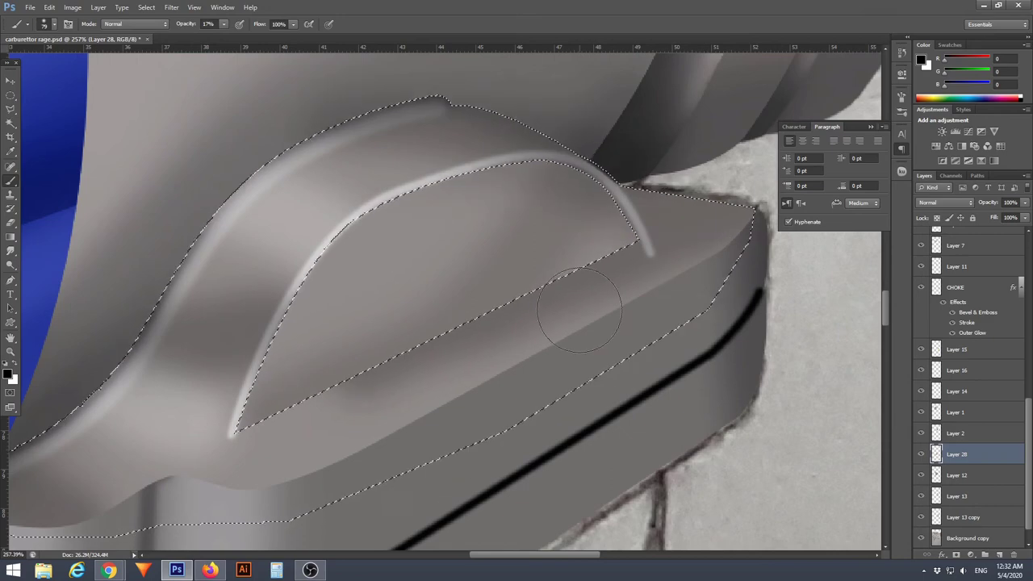
{"action": "right_click", "coordinate": [645, 261]}
{"action": "left_click", "coordinate": [662, 345]}
{"action": "left_click", "coordinate": [658, 241], "text": "alt"}
{"action": "key", "text": "0"}
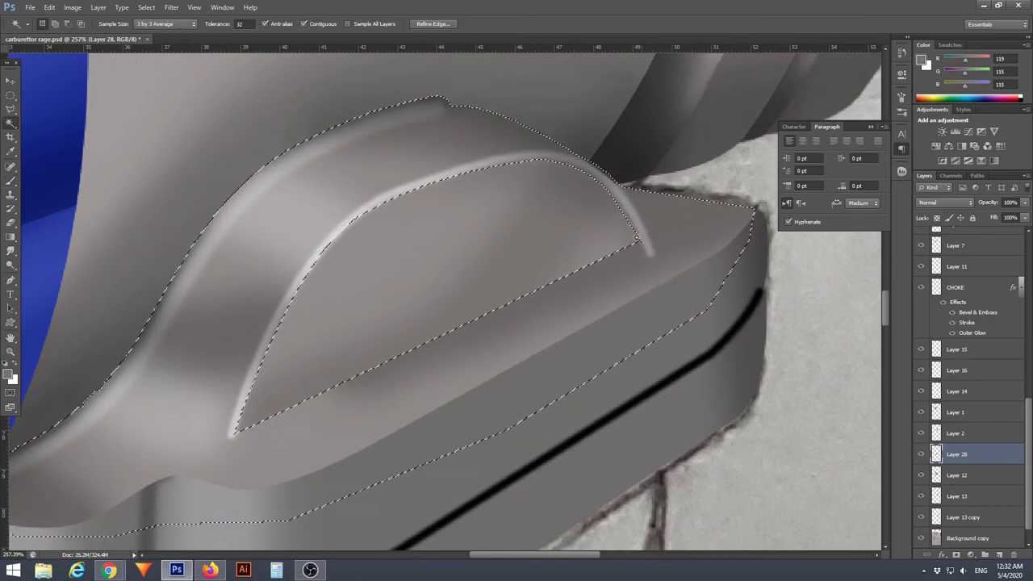
{"action": "left_click", "coordinate": [628, 299], "text": "alt"}
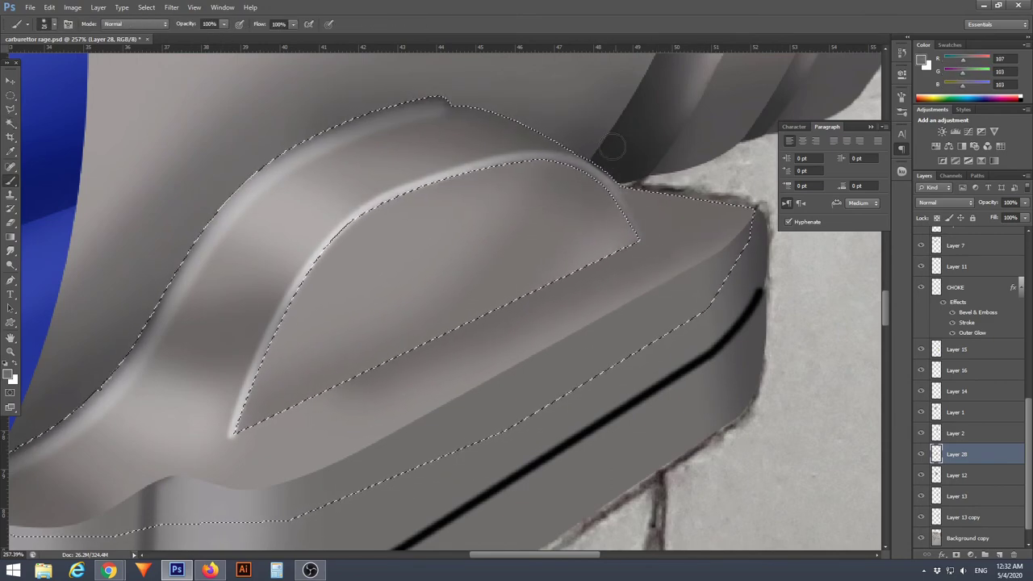
{"action": "left_click_drag", "start_coordinate": [466, 272], "coordinate": [655, 255]}
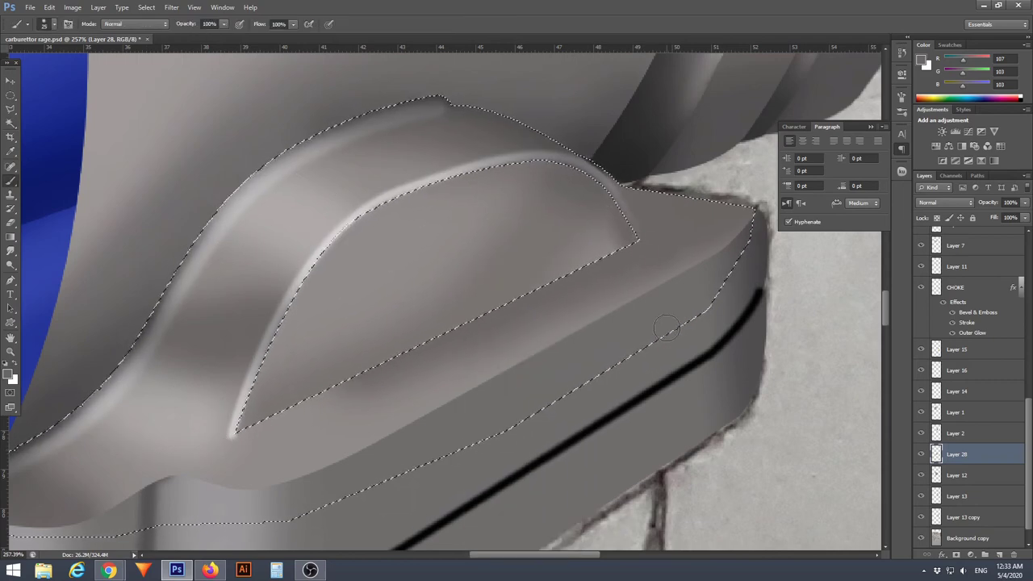
{"action": "left_click", "coordinate": [10, 372]}
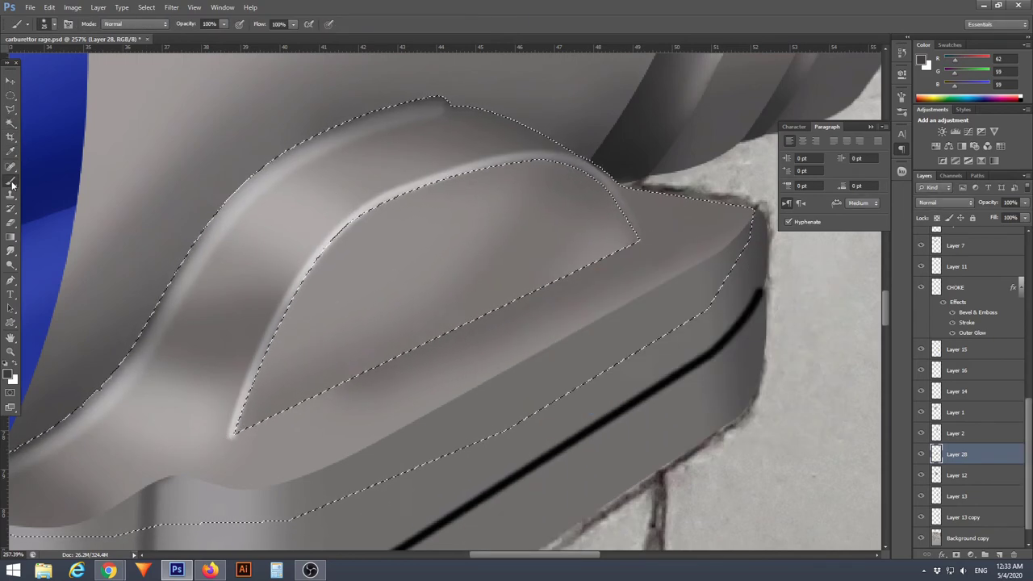
{"action": "key", "text": "Return"}
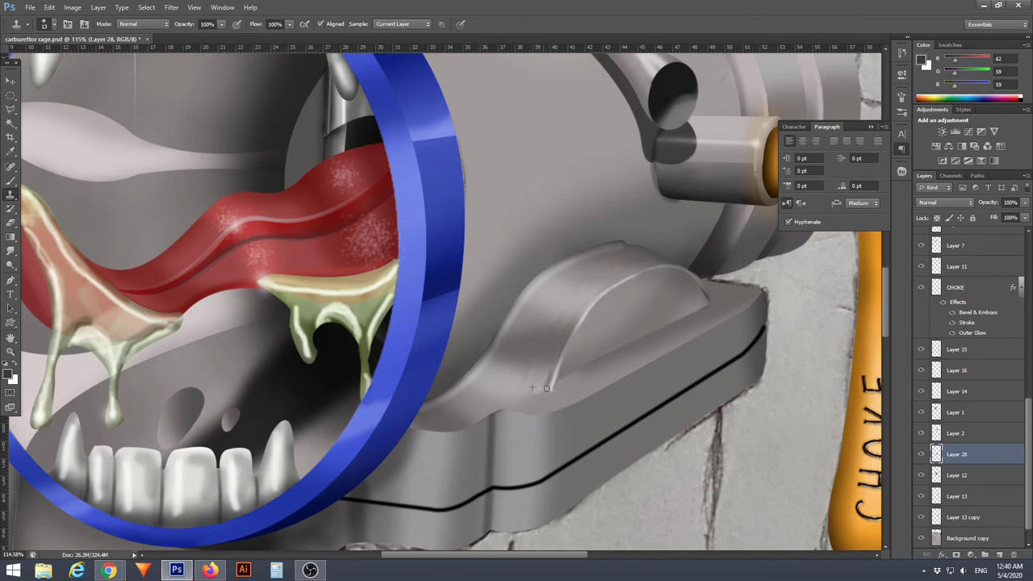
Smudge-blend the bump's shading and choose a soft round brush tip for path stroking
{"action": "scroll", "coordinate": [638, 410], "scroll_direction": "up", "scroll_amount": 5}
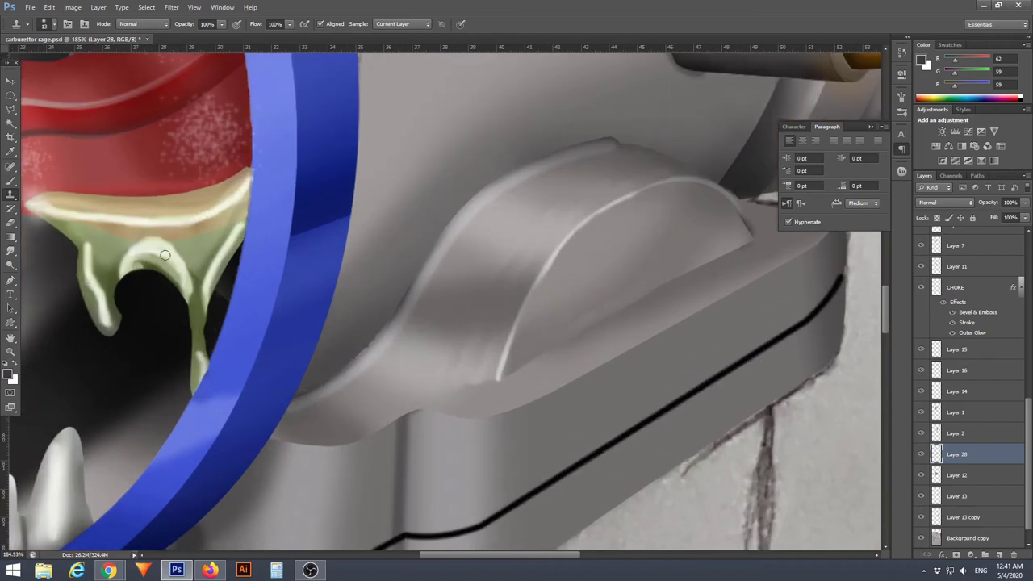
{"action": "key", "text": "b"}
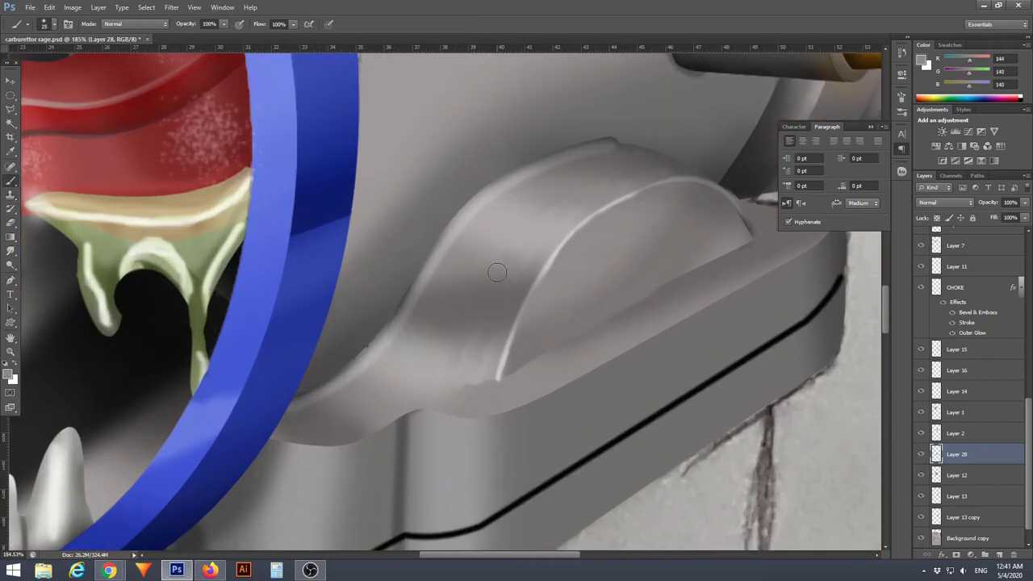
{"action": "key", "text": "r"}
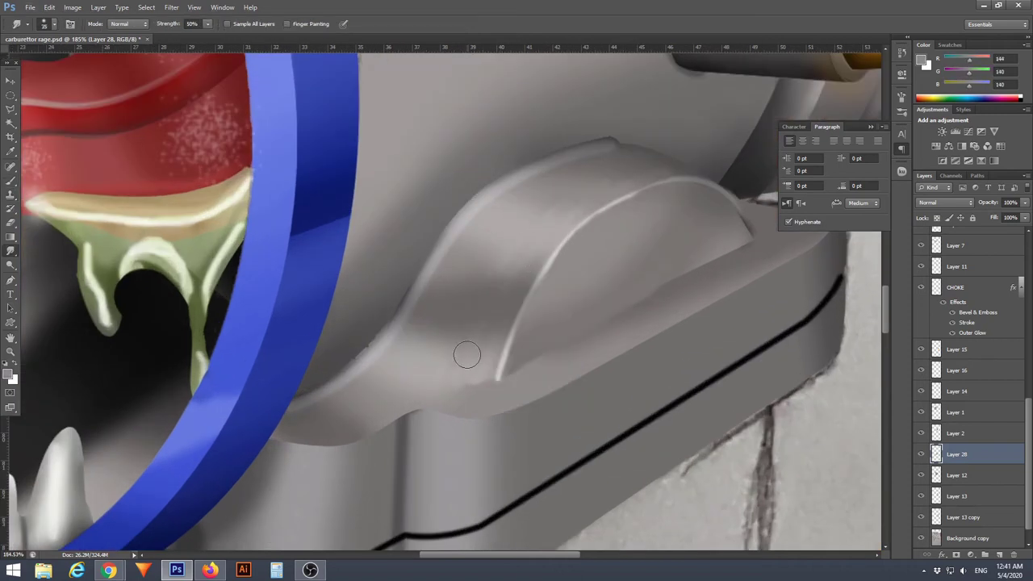
{"action": "scroll", "coordinate": [530, 361], "scroll_direction": "right", "scroll_amount": 2}
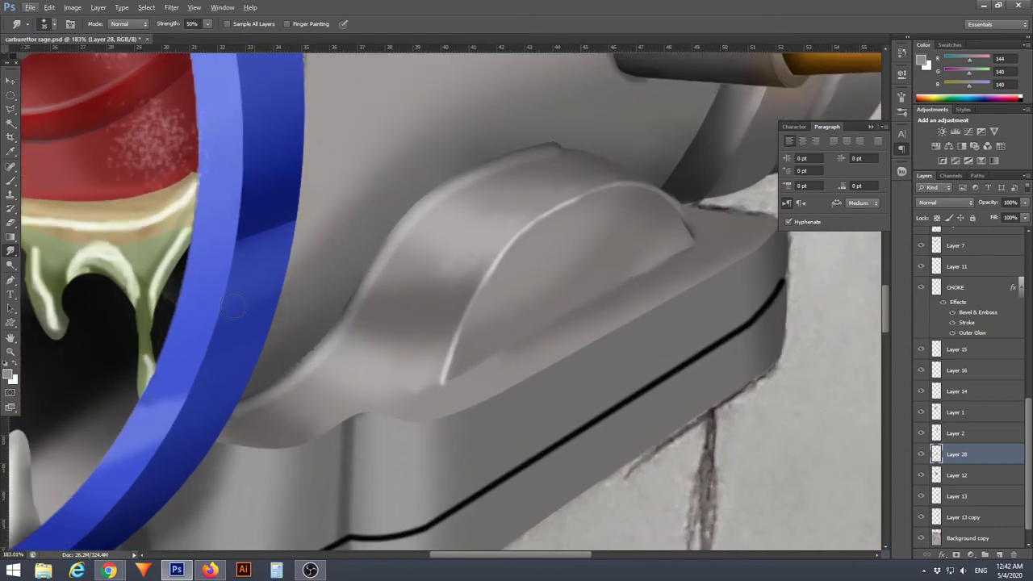
{"action": "key", "text": "b"}
{"action": "right_click", "coordinate": [527, 339]}
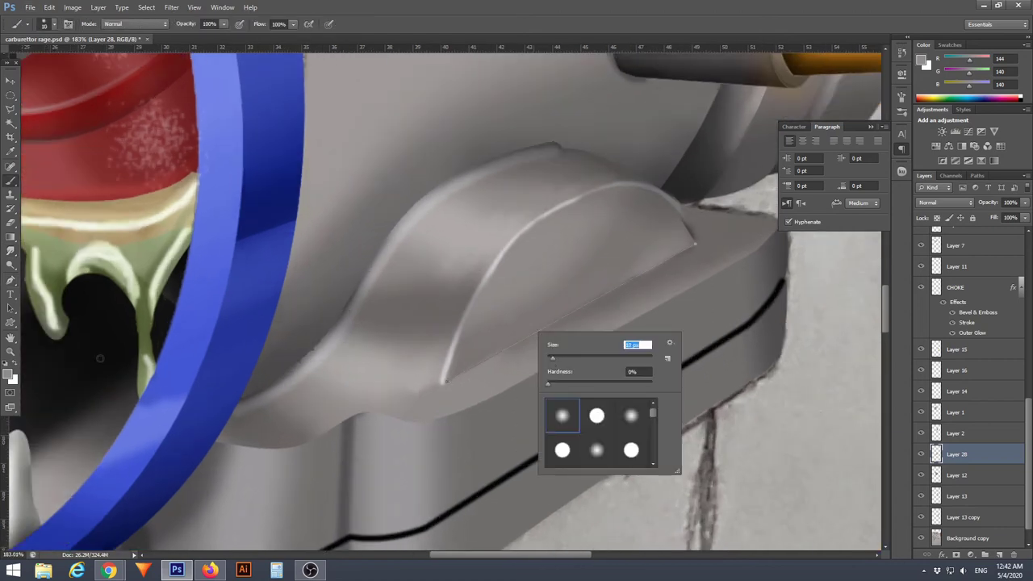
{"action": "left_click", "coordinate": [11, 278]}
{"action": "right_click", "coordinate": [373, 319]}
{"action": "left_click", "coordinate": [408, 394]}
Stroke the traced path with the brush and delete the path
{"action": "left_click", "coordinate": [588, 191]}
{"action": "key", "text": "ctrl+0"}
{"action": "right_click", "coordinate": [544, 250]}
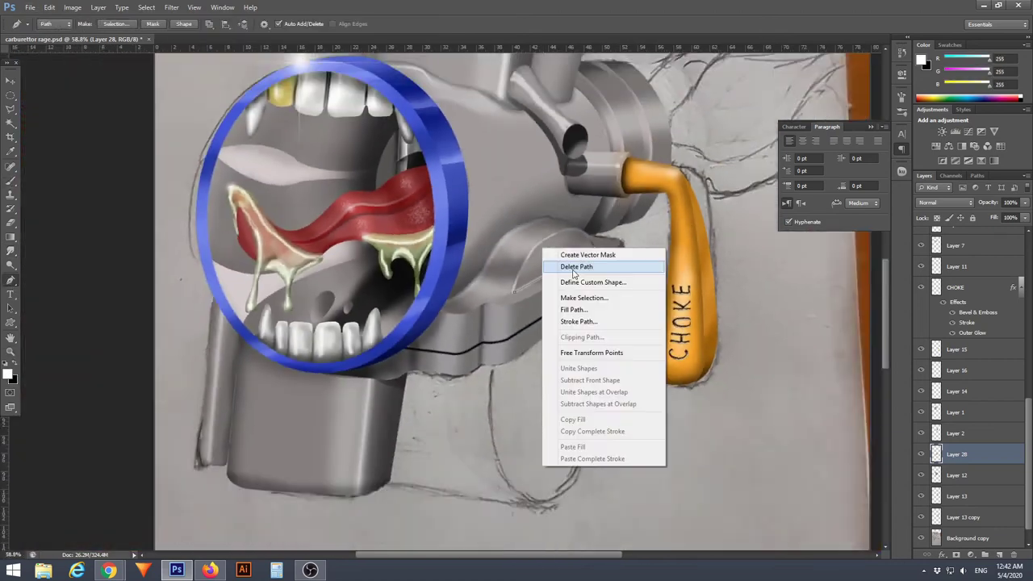
{"action": "left_click", "coordinate": [573, 267]}
{"action": "scroll", "coordinate": [459, 320], "scroll_direction": "up", "scroll_amount": 3}
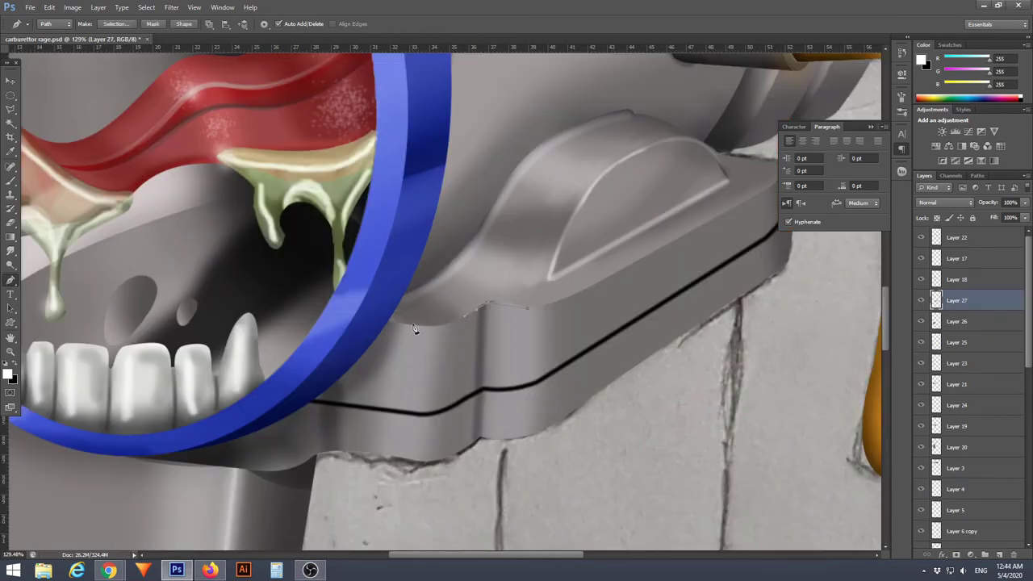
Turn the housing-edge path into a selection and clean up inside it beside the blue ring
{"action": "right_click", "coordinate": [528, 313]}
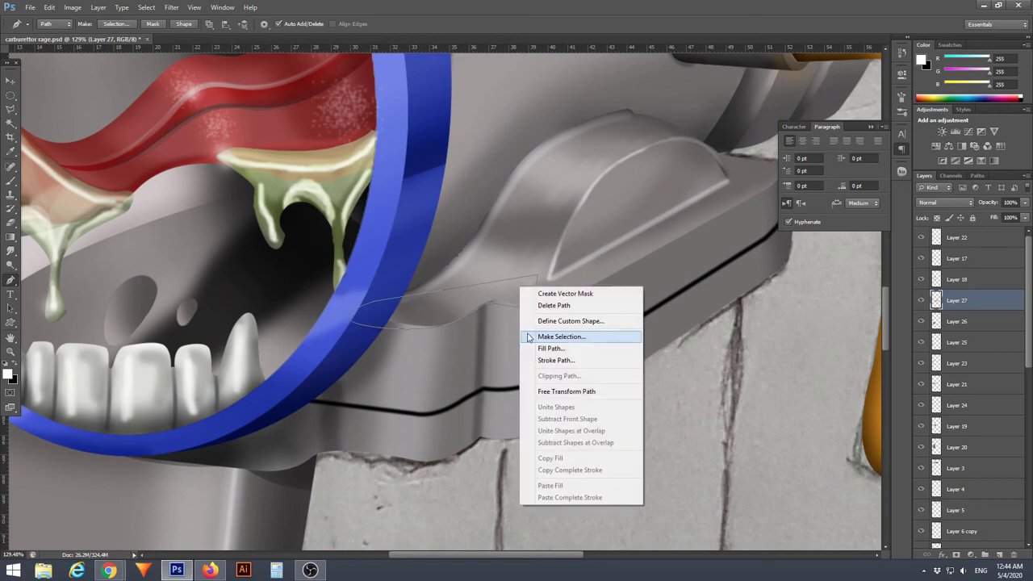
{"action": "left_click", "coordinate": [549, 337]}
{"action": "key", "text": "b"}
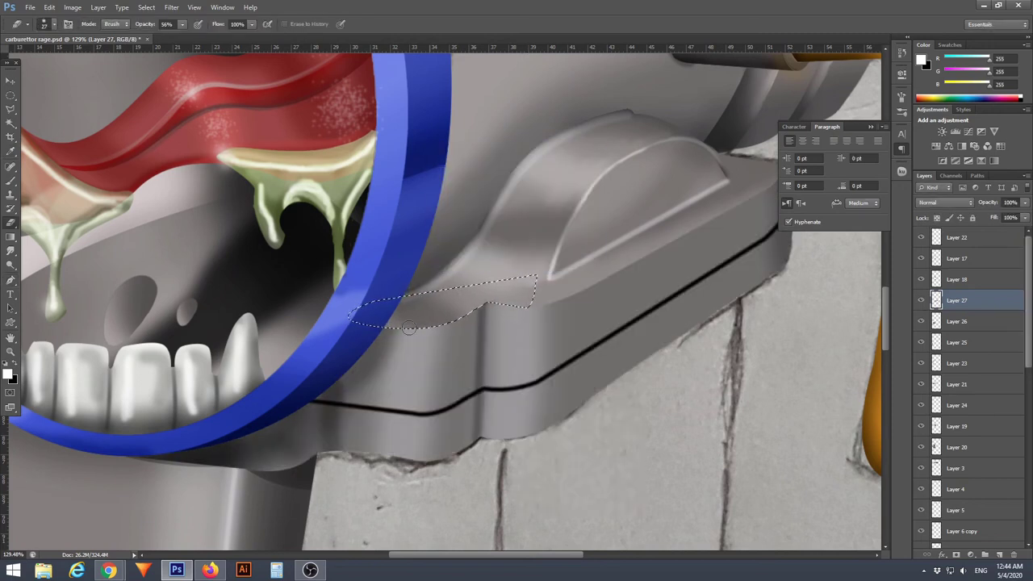
{"action": "scroll", "coordinate": [366, 451], "scroll_direction": "down", "scroll_amount": 4}
{"action": "scroll", "coordinate": [329, 446], "scroll_direction": "up", "scroll_amount": 3}
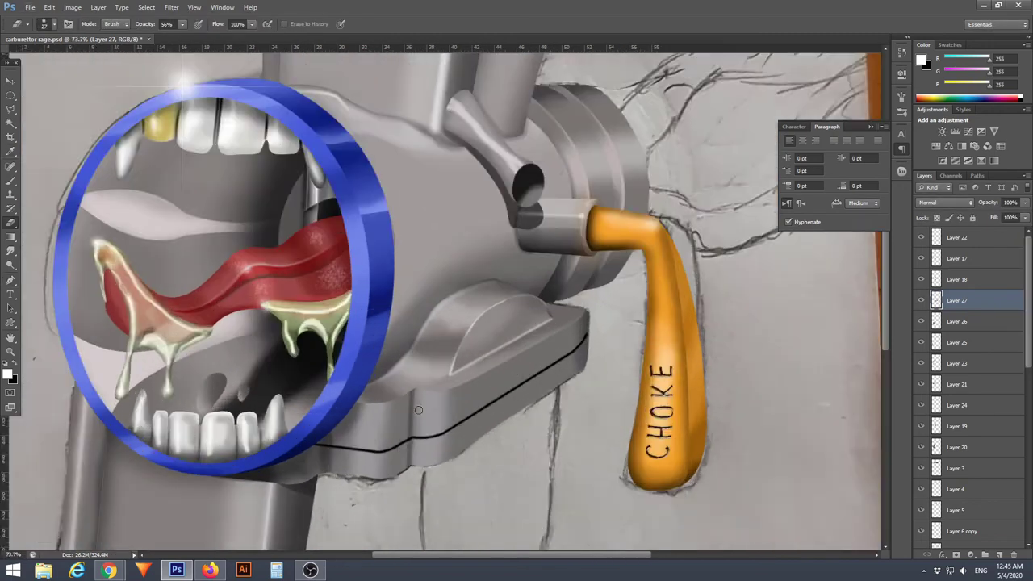
{"action": "scroll", "coordinate": [307, 423], "scroll_direction": "up", "scroll_amount": 2}
Start a new Pen path along the sketched lower chamber beneath the housing
{"action": "key", "text": "p"}
{"action": "scroll", "coordinate": [530, 354], "scroll_direction": "down", "scroll_amount": 1}
{"action": "scroll", "coordinate": [502, 272], "scroll_direction": "right", "scroll_amount": 3}
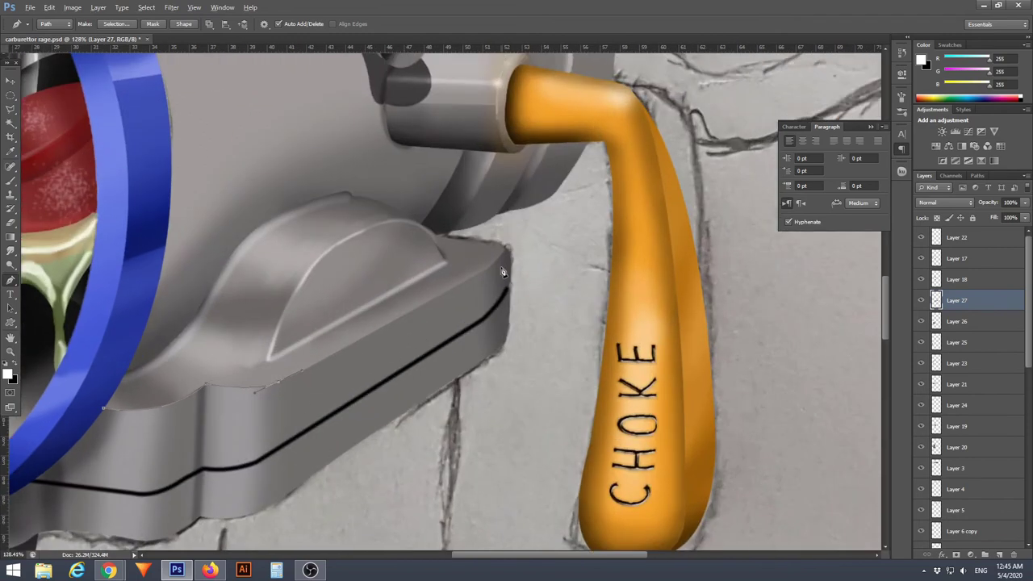
{"action": "left_click", "coordinate": [507, 241]}
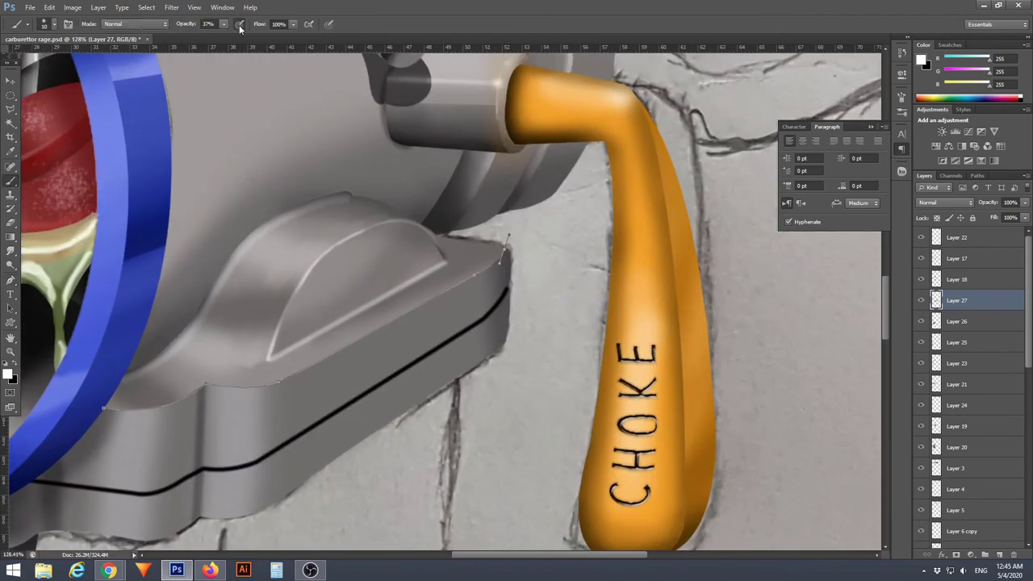
{"action": "right_click", "coordinate": [286, 315]}
{"action": "scroll", "coordinate": [365, 385], "scroll_direction": "down", "scroll_amount": 5}
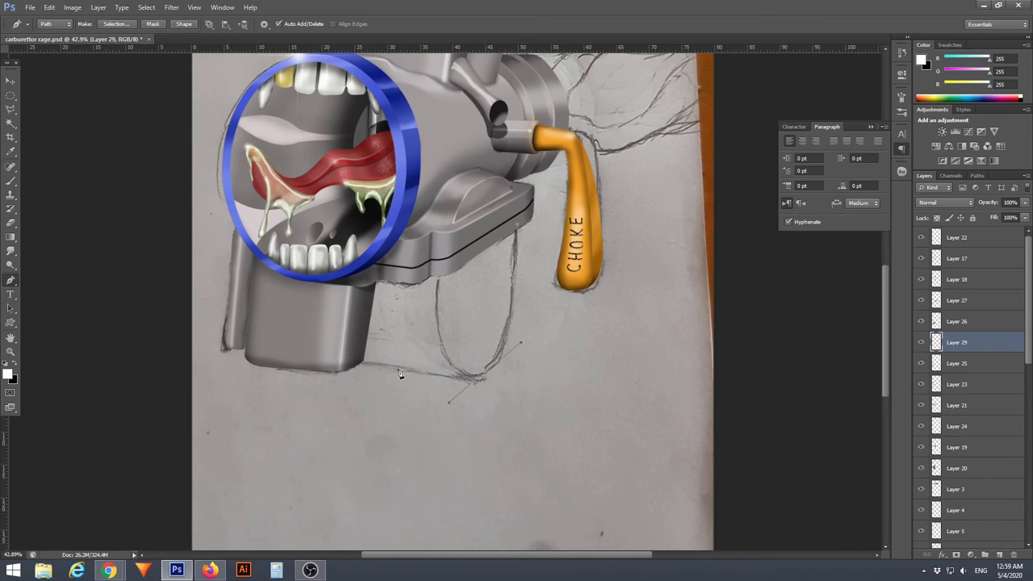
Convert the closed U-shaped chamber outline into an active selection on Layer 29
{"action": "scroll", "coordinate": [466, 382], "scroll_direction": "up", "scroll_amount": 3}
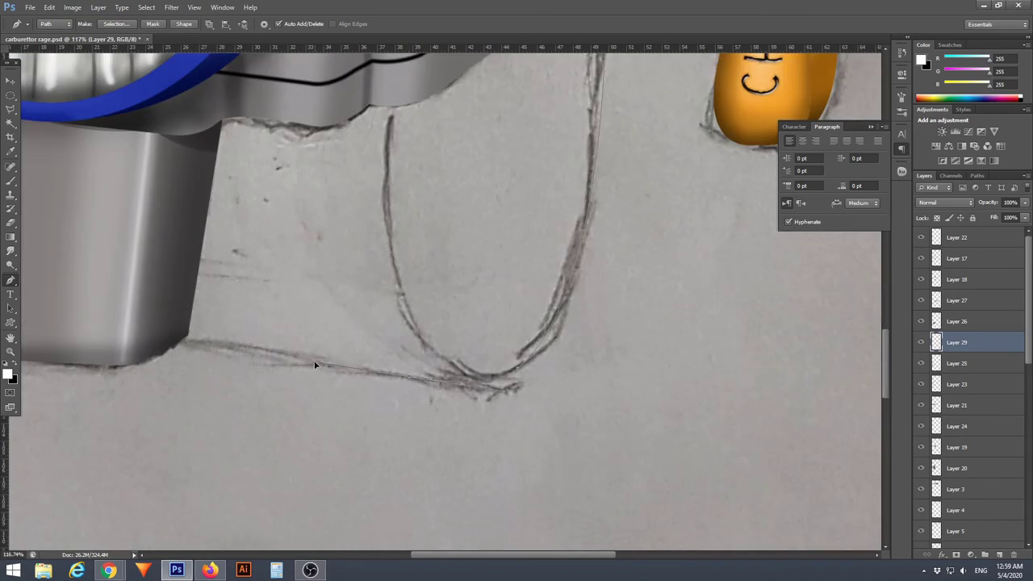
{"action": "scroll", "coordinate": [520, 360], "scroll_direction": "down", "scroll_amount": 5}
{"action": "key", "text": "ctrl+Return"}
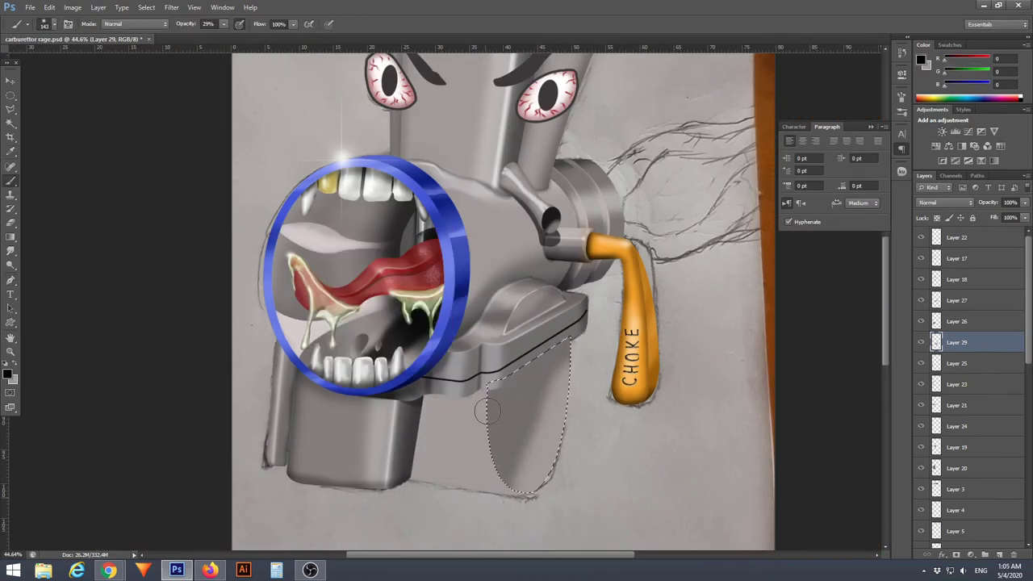
Magic Wand-add the area under the left block and shade the chamber soft black
{"action": "key", "text": "x"}
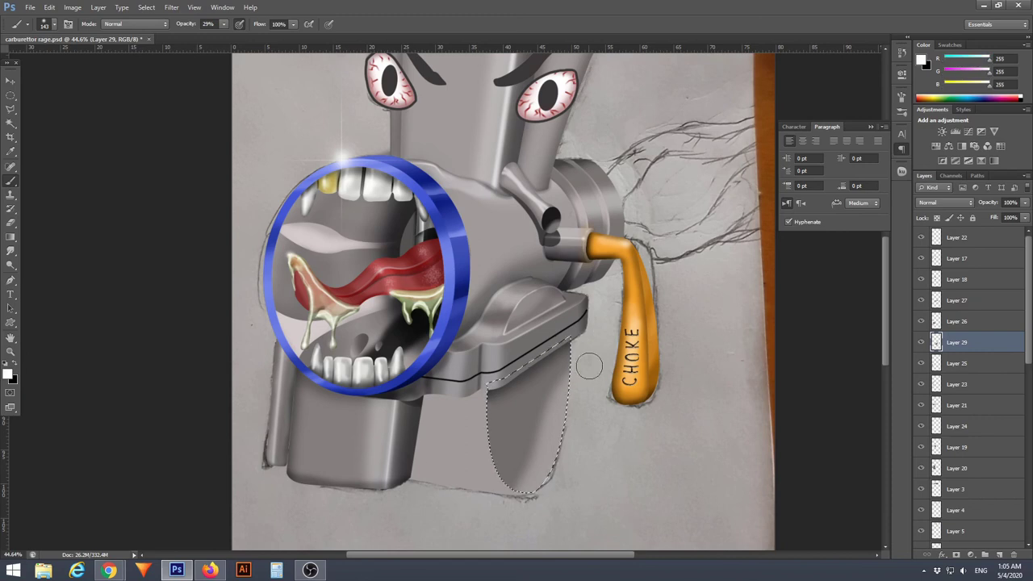
{"action": "scroll", "coordinate": [623, 412], "scroll_direction": "down", "scroll_amount": 5}
{"action": "key", "text": "w"}
{"action": "left_click", "coordinate": [449, 323], "text": "shift"}
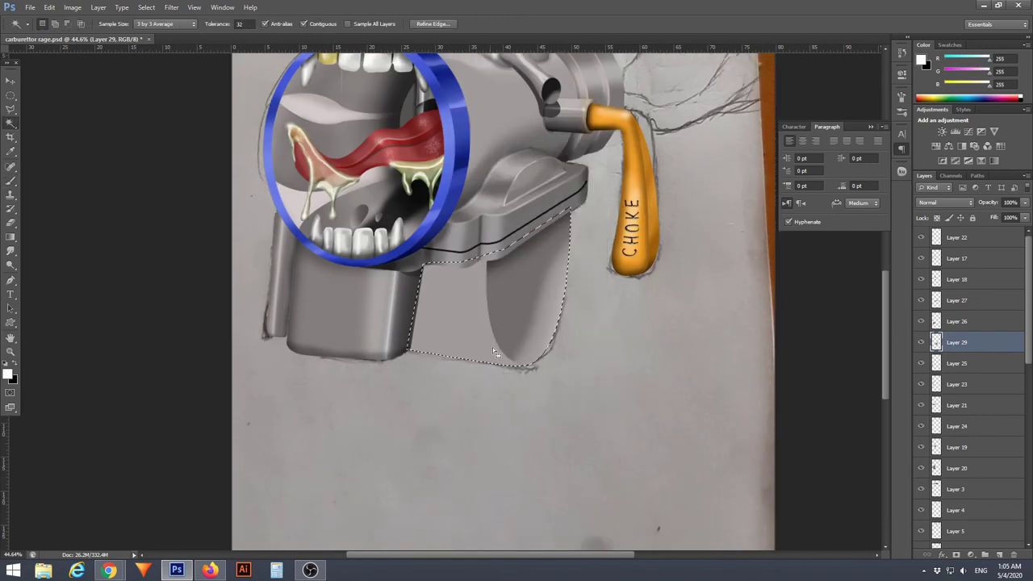
{"action": "key", "text": "b"}
{"action": "key", "text": "x"}
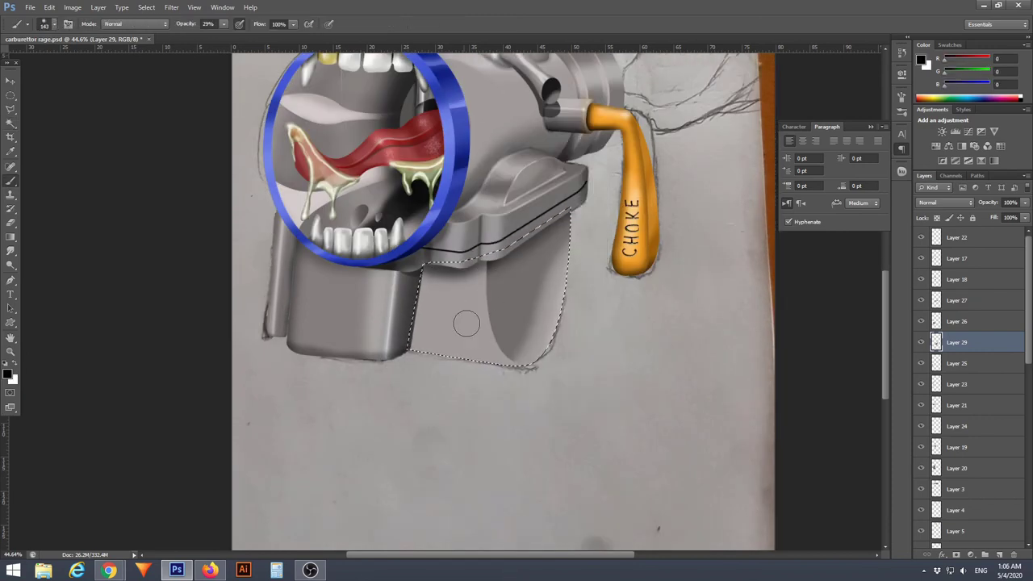
{"action": "mouse_move", "coordinate": [341, 364]}
{"action": "left_mouse_down"}
{"action": "mouse_move", "coordinate": [438, 362]}
{"action": "mouse_move", "coordinate": [452, 323]}
{"action": "left_mouse_up"}
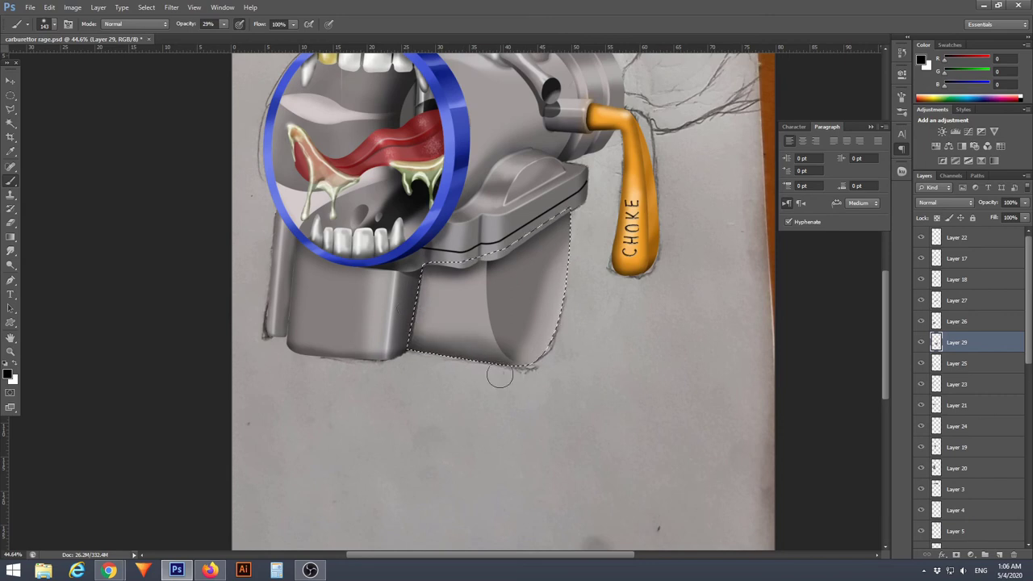
Darken the lower area inside the selection further, then deselect
{"action": "scroll", "coordinate": [500, 377], "scroll_direction": "down", "scroll_amount": 3}
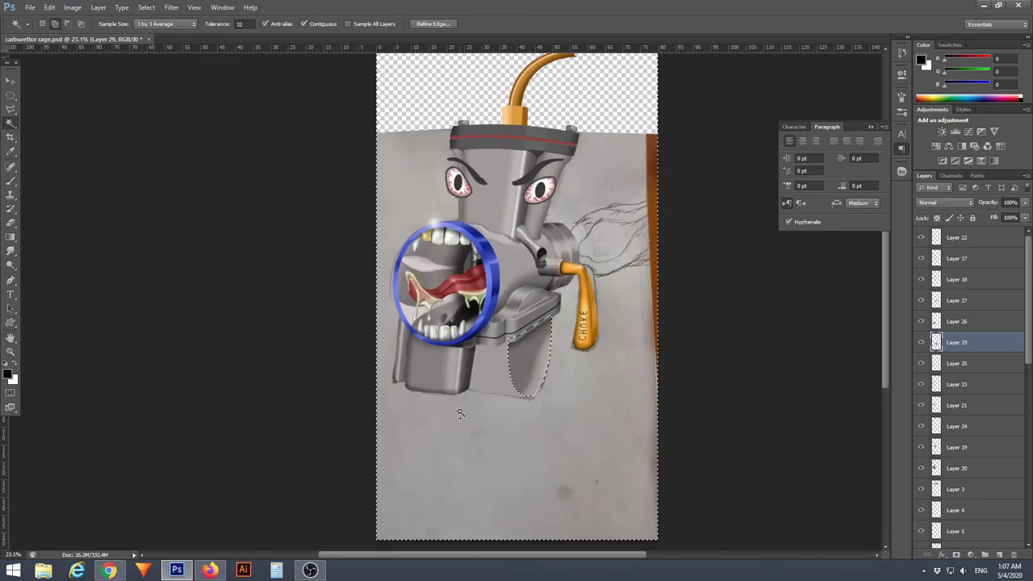
{"action": "scroll", "coordinate": [524, 361], "scroll_direction": "up", "scroll_amount": 2}
{"action": "mouse_move", "coordinate": [379, 436]}
{"action": "left_mouse_down"}
{"action": "mouse_move", "coordinate": [533, 420]}
{"action": "mouse_move", "coordinate": [477, 338]}
{"action": "left_mouse_up"}
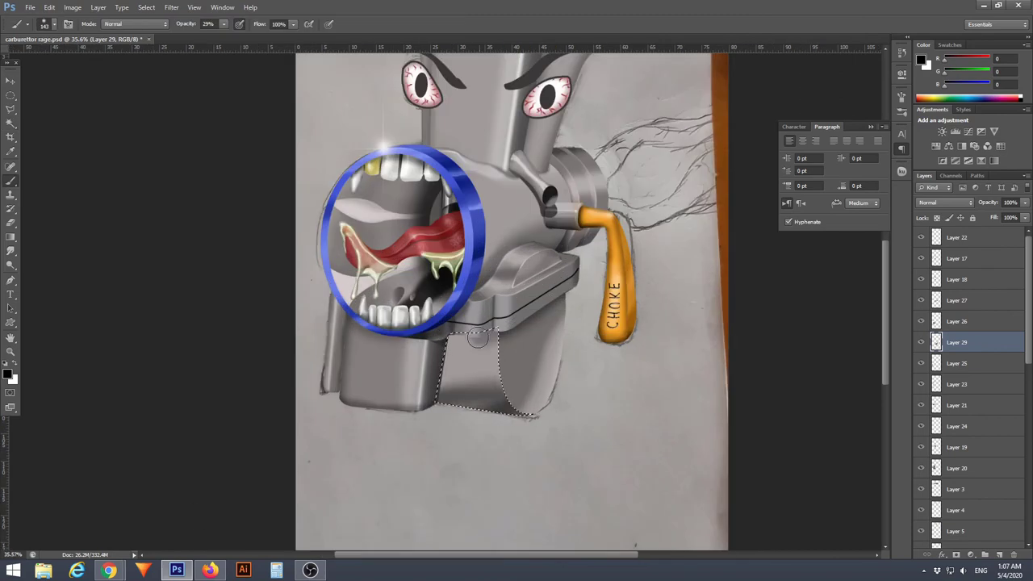
{"action": "key", "text": "ctrl+d"}
{"action": "scroll", "coordinate": [450, 414], "scroll_direction": "down", "scroll_amount": 2}
{"action": "scroll", "coordinate": [511, 374], "scroll_direction": "up", "scroll_amount": 2}
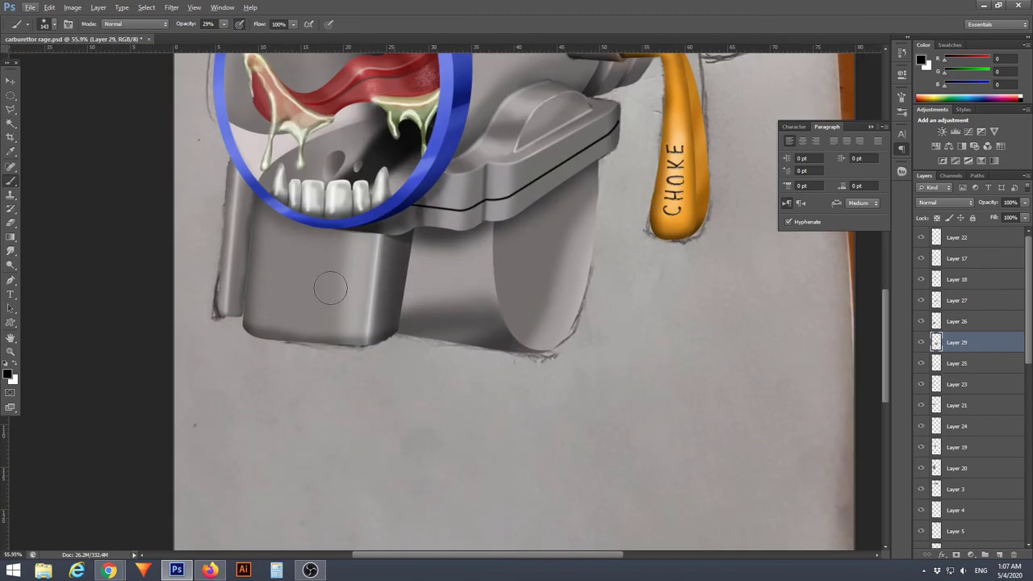
Turn a new Pen path into a selection and set white for brushing
{"action": "key", "text": "p"}
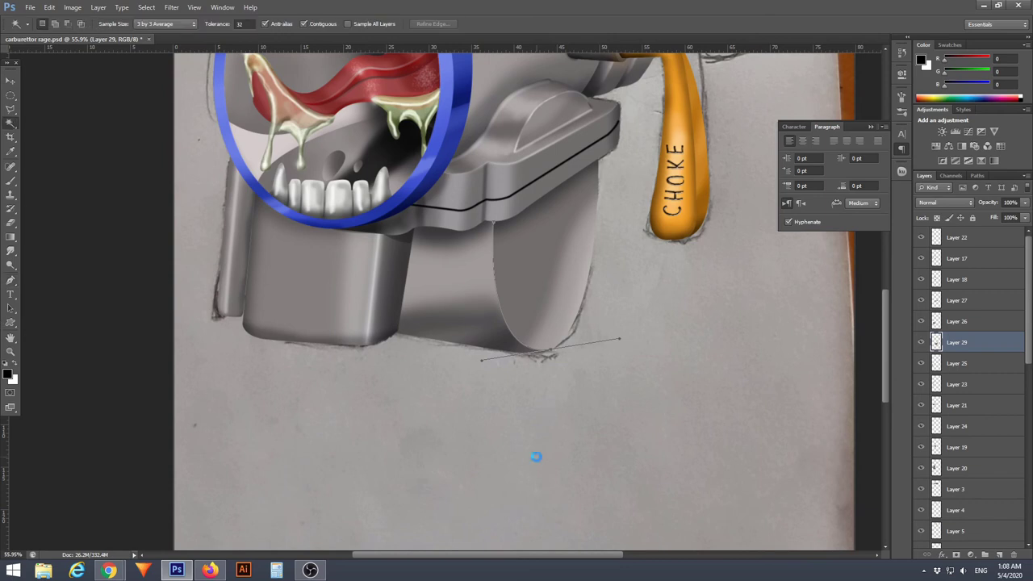
{"action": "key", "text": "ctrl+Return"}
{"action": "key", "text": "x"}
{"action": "scroll", "coordinate": [574, 352], "scroll_direction": "down", "scroll_amount": 2}
{"action": "right_click", "coordinate": [536, 166]}
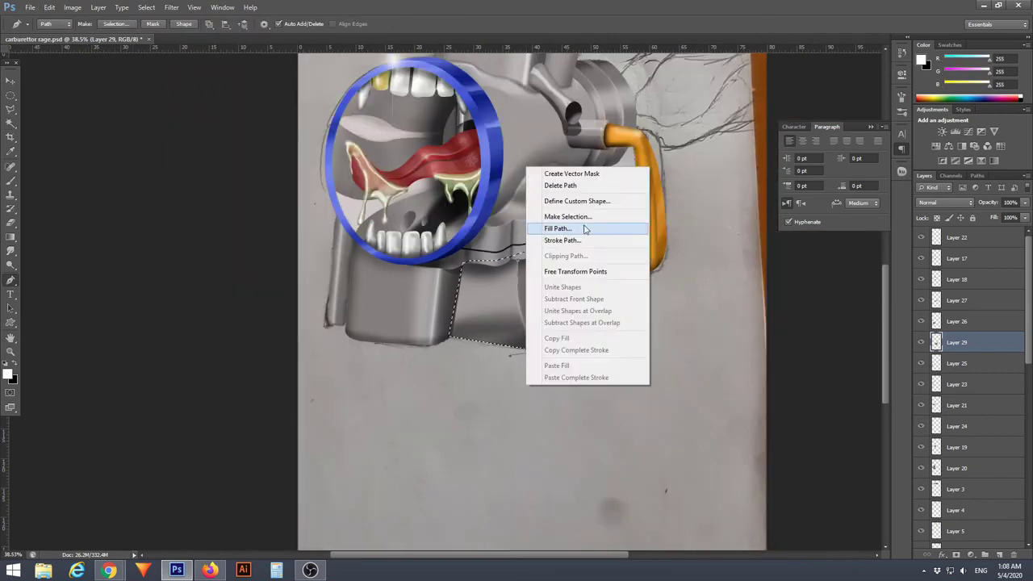
{"action": "key", "text": "Escape"}
{"action": "key", "text": "b"}
{"action": "right_click", "coordinate": [641, 272]}
{"action": "key", "text": "Escape"}
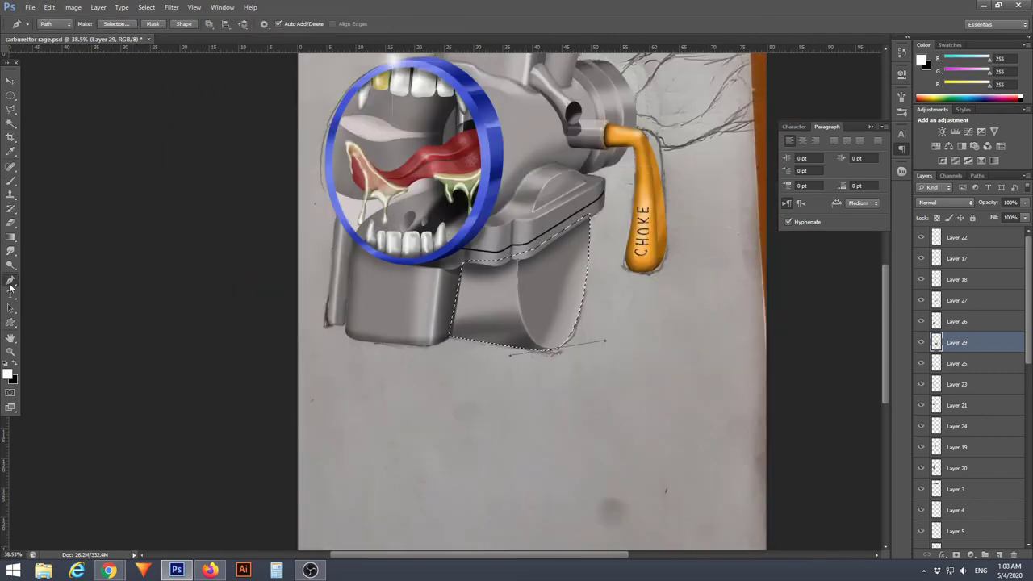
Deselect, switch to black, and make another Pen path selection for brush shading
{"action": "key", "text": "ctrl+d"}
{"action": "key", "text": "x"}
{"action": "scroll", "coordinate": [651, 357], "scroll_direction": "down", "scroll_amount": 2}
{"action": "scroll", "coordinate": [507, 299], "scroll_direction": "up", "scroll_amount": 2}
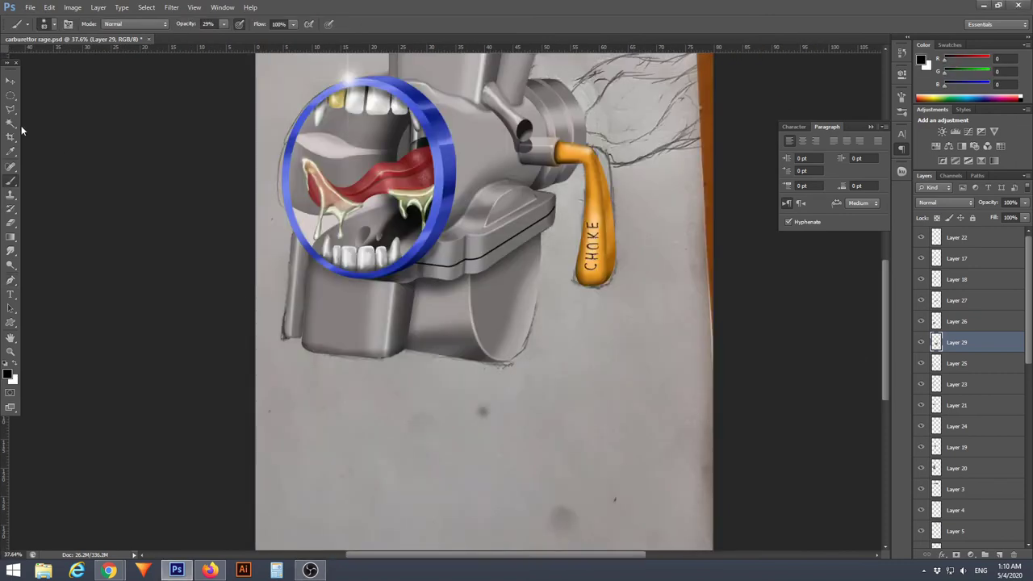
{"action": "key", "text": "p"}
{"action": "key", "text": "ctrl+Return"}
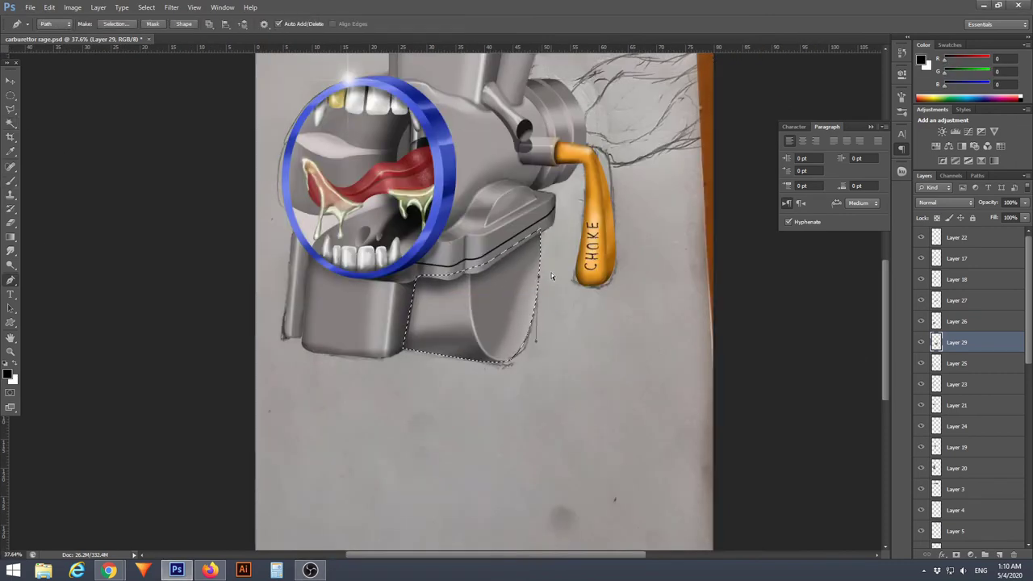
{"action": "key", "text": "b"}
{"action": "right_click", "coordinate": [539, 281]}
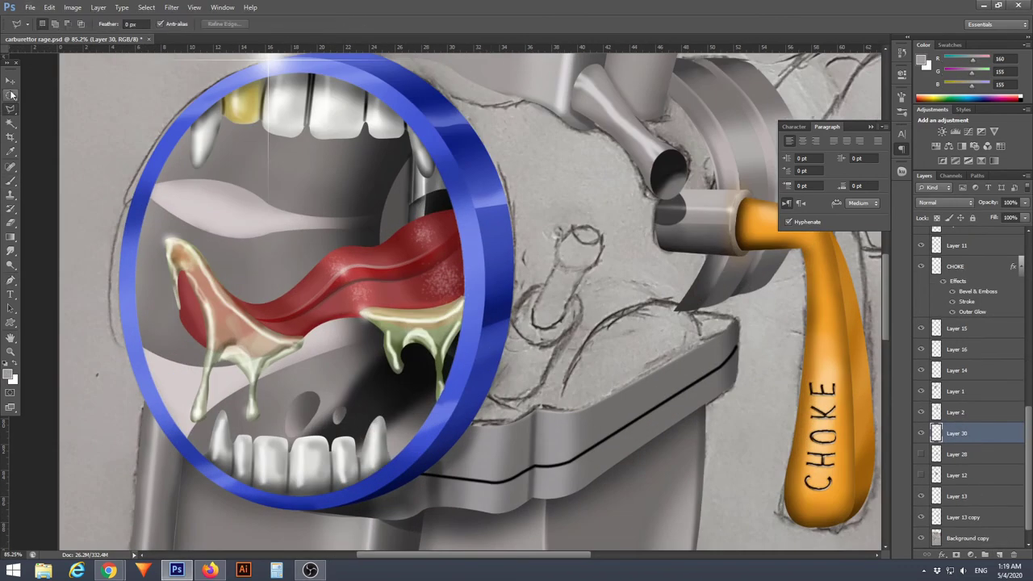
Draw an oval selection over the sketched knob, then enlarge and tilt it to fit
{"action": "left_click_drag", "start_coordinate": [513, 284], "coordinate": [578, 339]}
{"action": "right_click", "coordinate": [563, 301]}
{"action": "left_click", "coordinate": [593, 438]}
{"action": "right_click", "coordinate": [562, 317]}
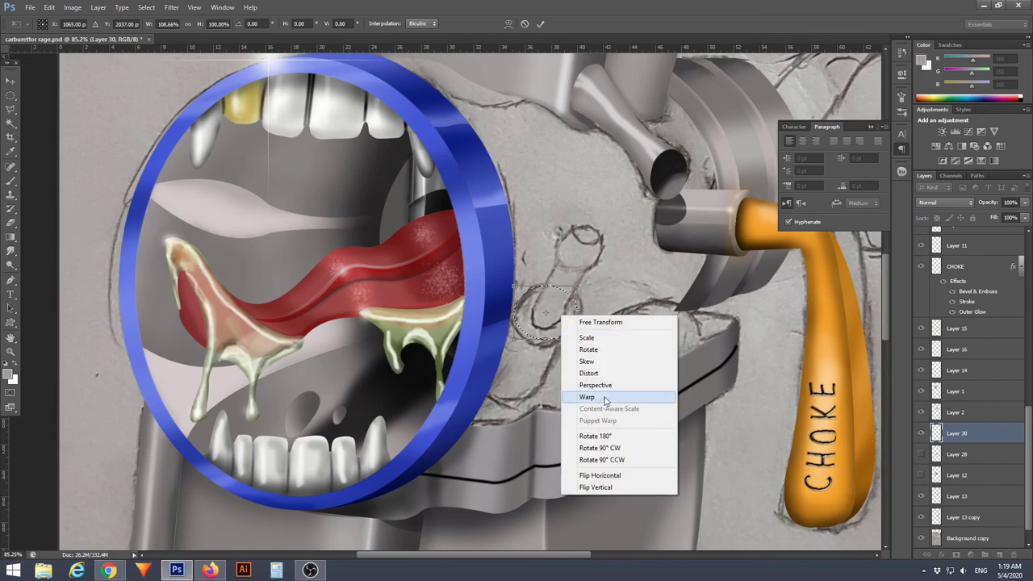
{"action": "key", "text": "Escape"}
{"action": "scroll", "coordinate": [545, 307], "scroll_direction": "up", "scroll_amount": 5}
{"action": "left_click_drag", "start_coordinate": [613, 291], "coordinate": [620, 297]}
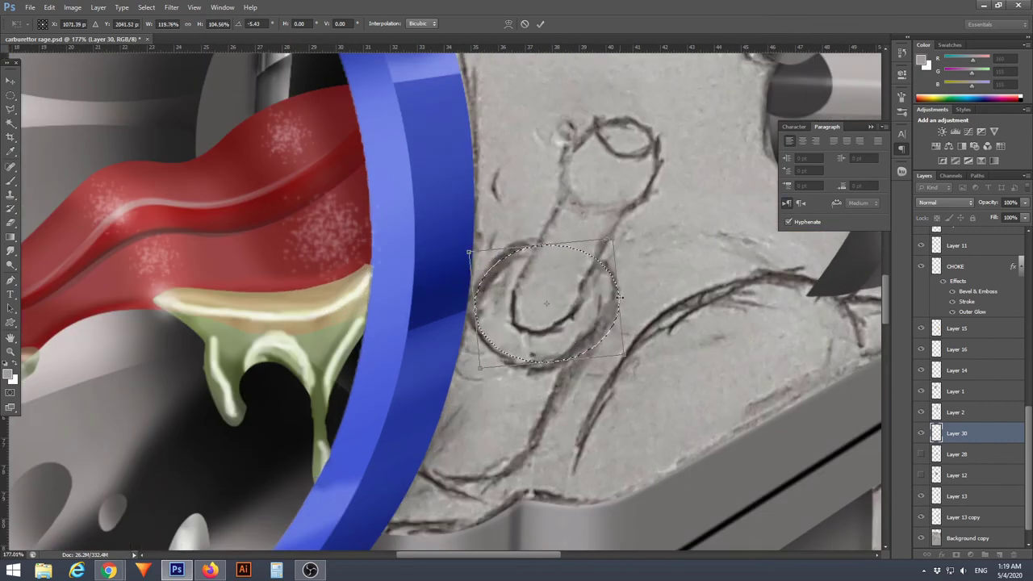
{"action": "key", "text": "Return"}
Redraw a smaller oval selection over the knob and resize it with Transform Selection
{"action": "key", "text": "b"}
{"action": "key", "text": "ctrl+1"}
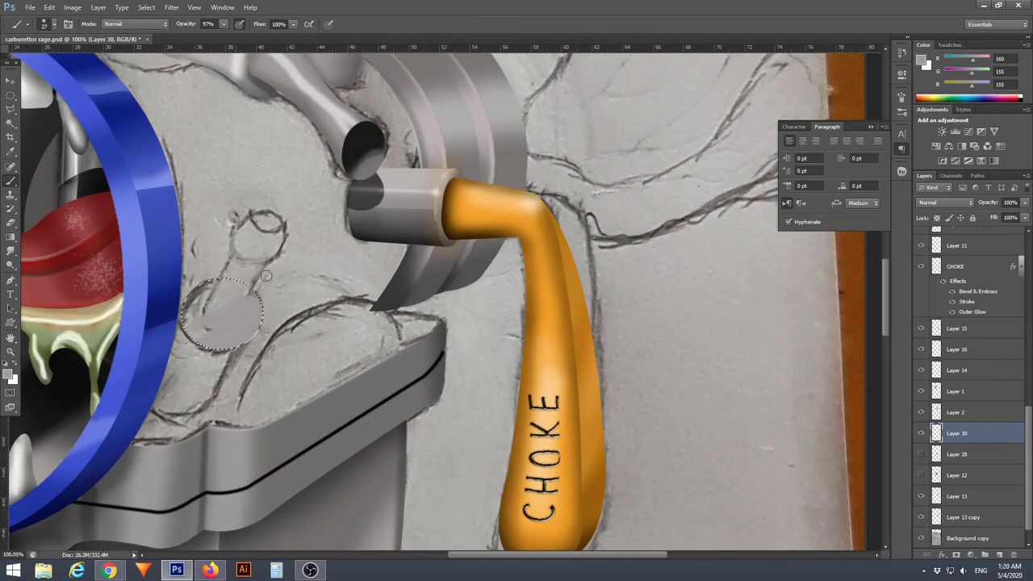
{"action": "scroll", "coordinate": [234, 315], "scroll_direction": "up", "scroll_amount": 3}
{"action": "key", "text": "m"}
{"action": "left_click_drag", "start_coordinate": [171, 259], "coordinate": [222, 292]}
{"action": "right_click", "coordinate": [223, 278]}
{"action": "left_click", "coordinate": [258, 406]}
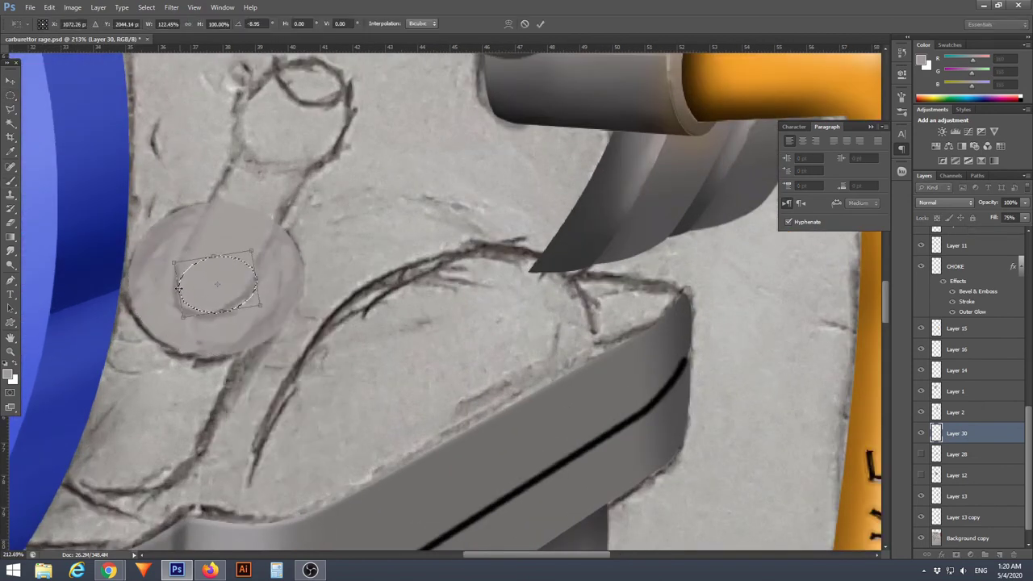
{"action": "key", "text": "Return"}
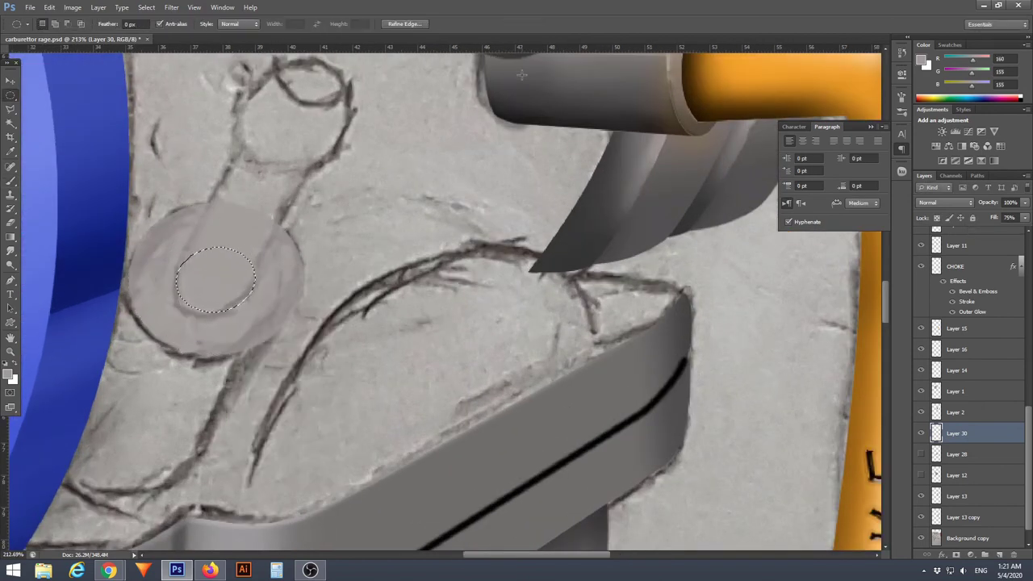
Sample a grey from the canvas with the Eyedropper as the painting colour
{"action": "scroll", "coordinate": [226, 275], "scroll_direction": "down", "scroll_amount": 3}
{"action": "key", "text": "i"}
{"action": "left_click", "coordinate": [9, 373]}
{"action": "key", "text": "Escape"}
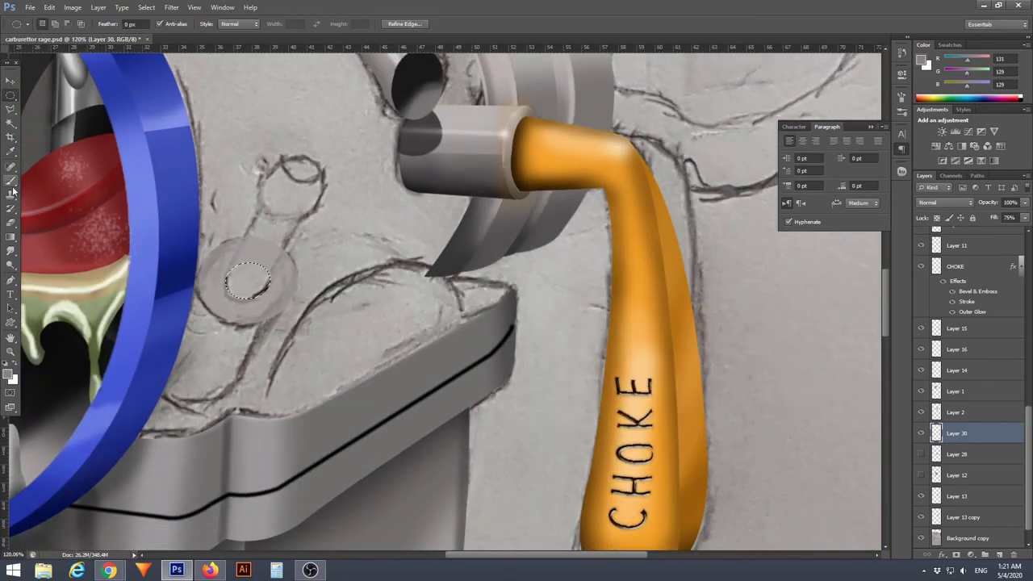
{"action": "key", "text": "b"}
{"action": "key", "text": "m"}
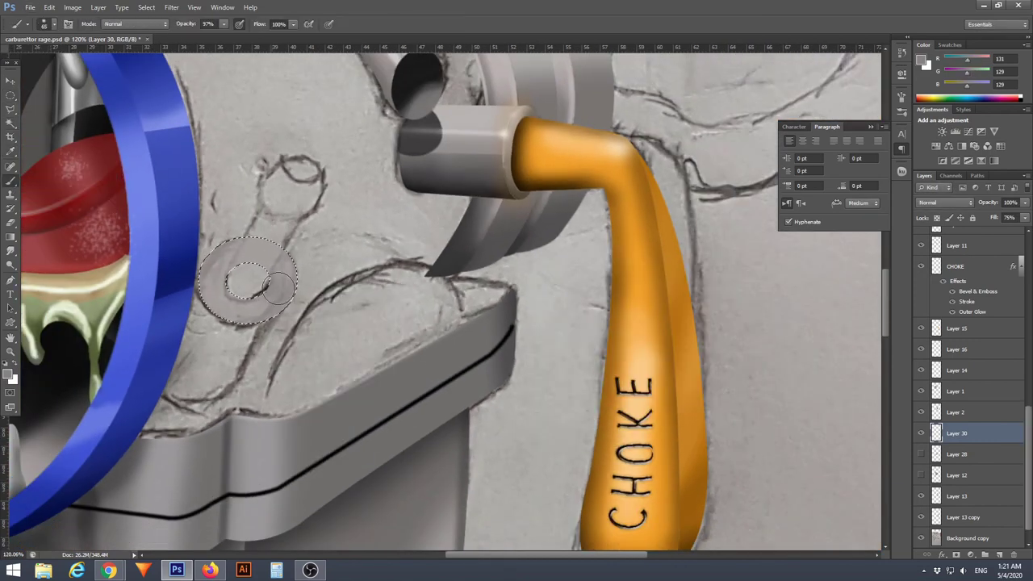
Select the ring around the hole and brush darker grey over its left part
{"action": "left_click_drag", "start_coordinate": [199, 237], "coordinate": [297, 325]}
{"action": "key", "text": "i"}
{"action": "left_click", "coordinate": [10, 373]}
{"action": "key", "text": "Return"}
{"action": "key", "text": "b"}
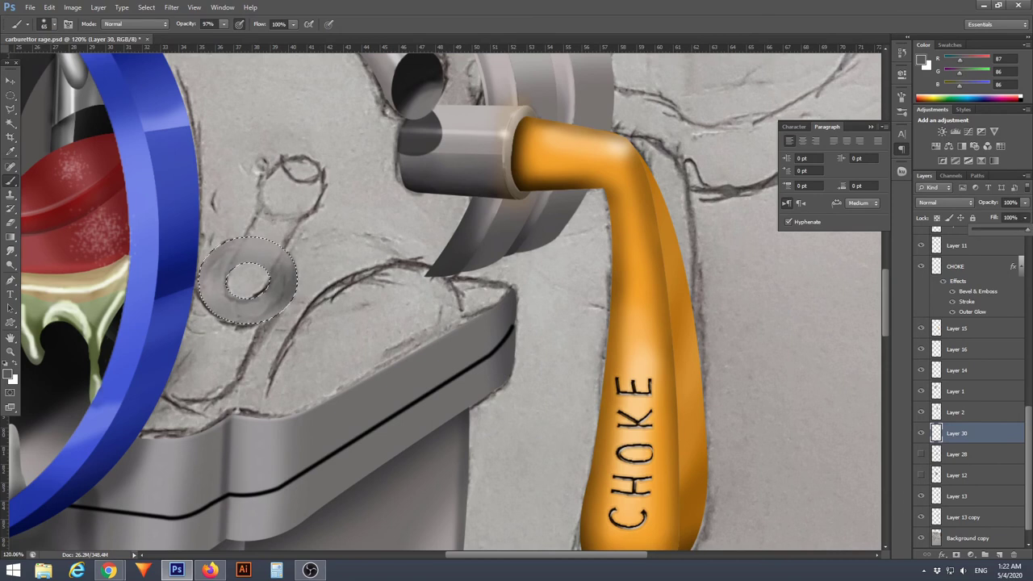
{"action": "left_click_drag", "start_coordinate": [246, 313], "coordinate": [198, 371]}
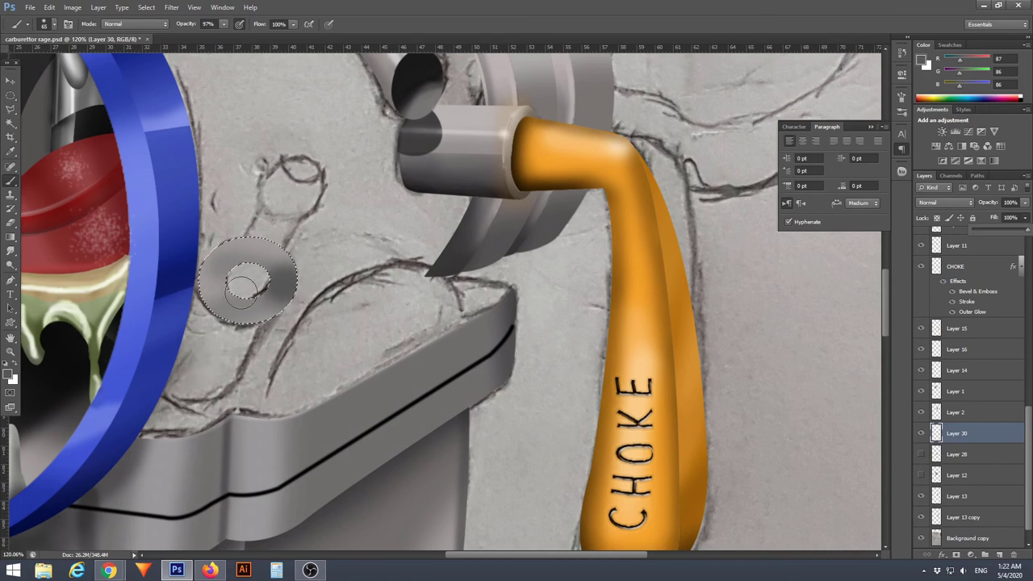
Add a new layer for the knob and lower the ring layer's fill to 57%
{"action": "key", "text": "ctrl+j"}
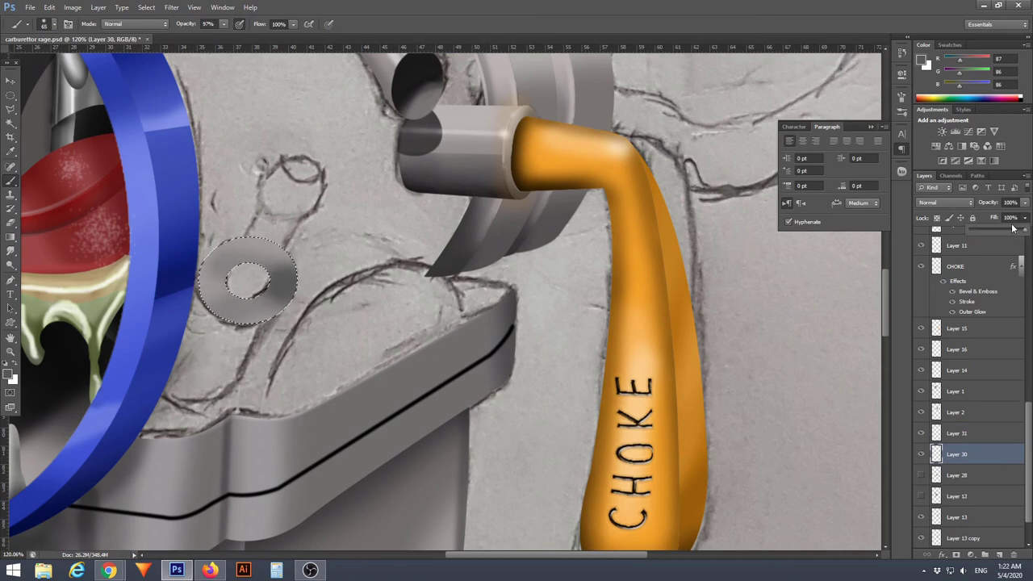
{"action": "left_click_drag", "start_coordinate": [1013, 228], "coordinate": [998, 229]}
{"action": "left_click", "coordinate": [10, 279]}
Pen-draw a keyhole path, make it a selection, and fill it orange-tan
{"action": "left_click", "coordinate": [56, 277]}
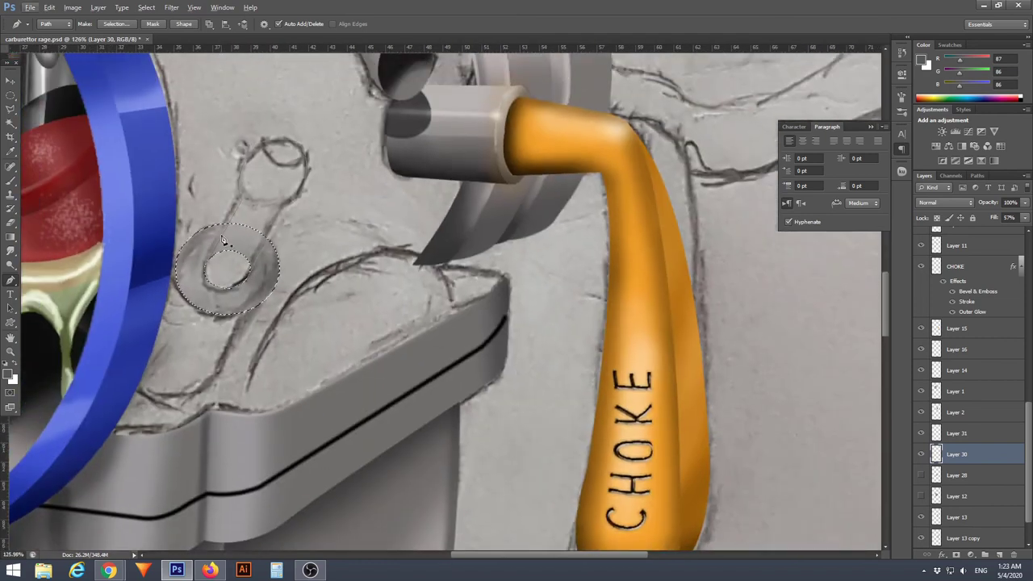
{"action": "right_click", "coordinate": [257, 273]}
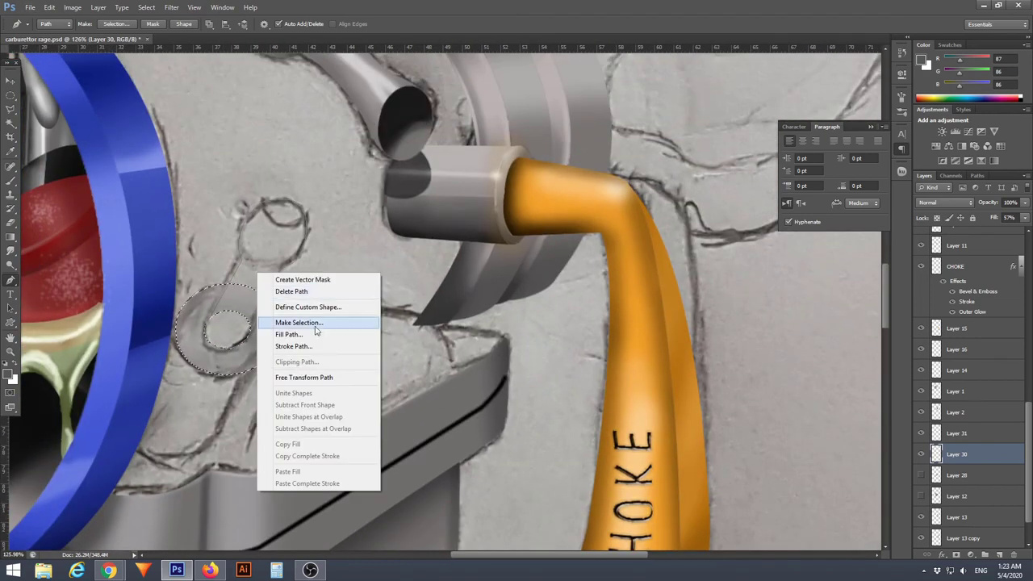
{"action": "left_click", "coordinate": [299, 322]}
{"action": "left_click", "coordinate": [635, 295]}
{"action": "left_click", "coordinate": [802, 280]}
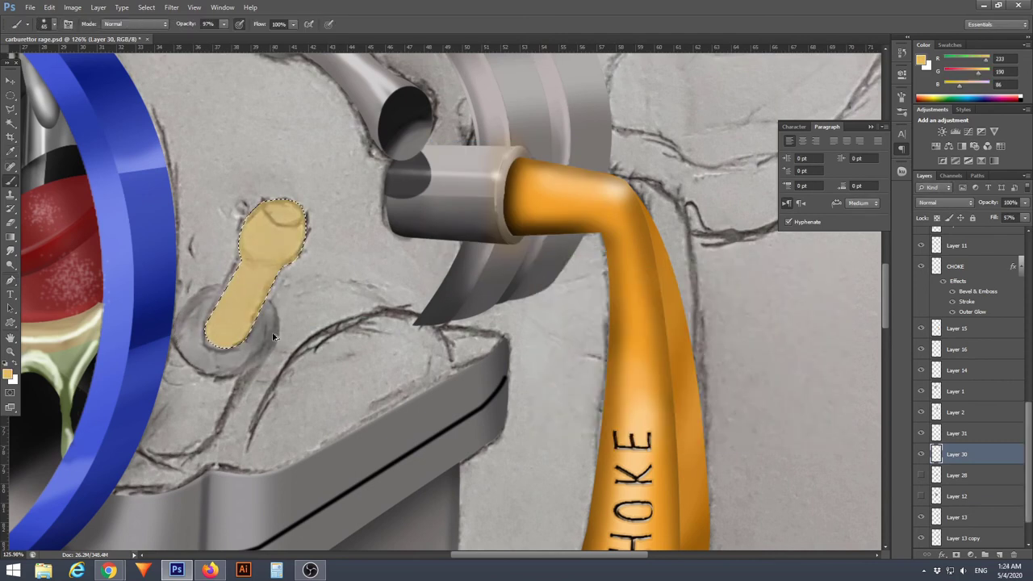
{"action": "key", "text": "ctrl+shift+alt+n"}
{"action": "left_click_drag", "start_coordinate": [218, 333], "coordinate": [297, 200]}
Choose dark brown and stroke the knob's curve path with it
{"action": "scroll", "coordinate": [251, 303], "scroll_direction": "up", "scroll_amount": 3}
{"action": "left_click", "coordinate": [8, 373]}
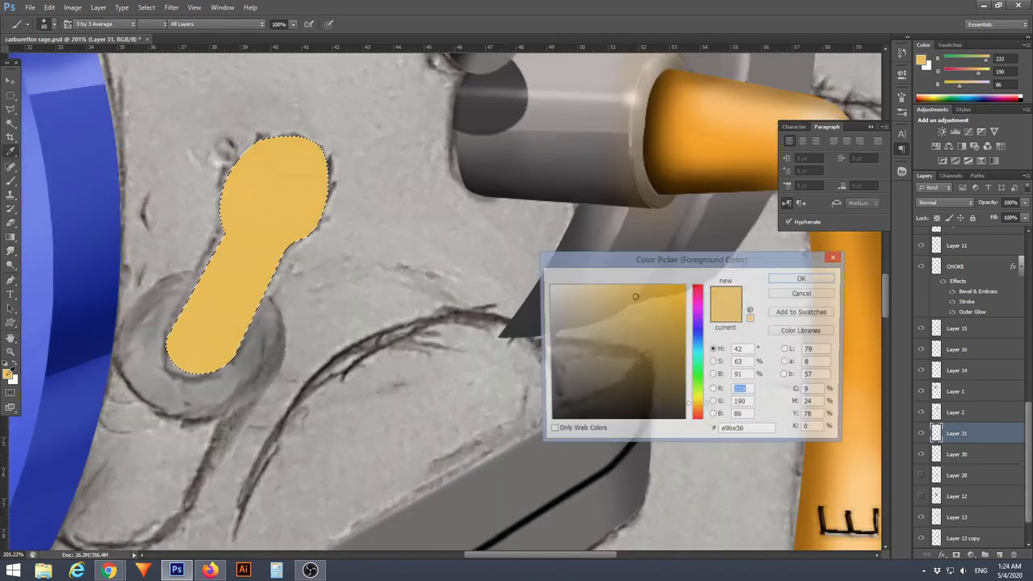
{"action": "left_click", "coordinate": [799, 280]}
{"action": "right_click", "coordinate": [323, 243]}
{"action": "key", "text": "Escape"}
{"action": "key", "text": "p"}
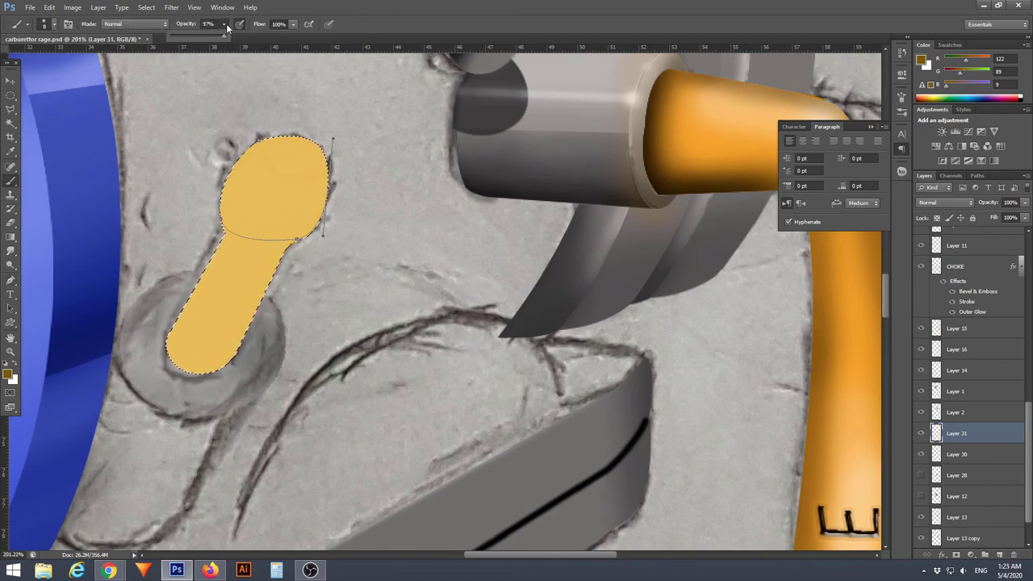
{"action": "right_click", "coordinate": [186, 268]}
{"action": "left_click", "coordinate": [232, 339]}
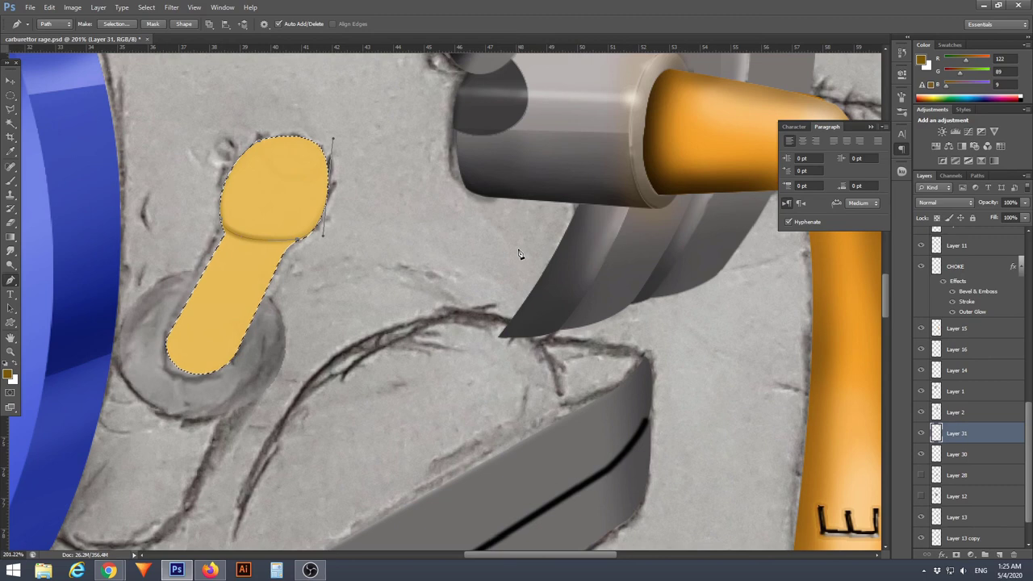
Try shading the keyhole shaft, undo it, and adjust the brush settings
{"action": "left_click", "coordinate": [10, 180]}
{"action": "left_click_drag", "start_coordinate": [302, 230], "coordinate": [243, 339]}
{"action": "key", "text": "ctrl+z"}
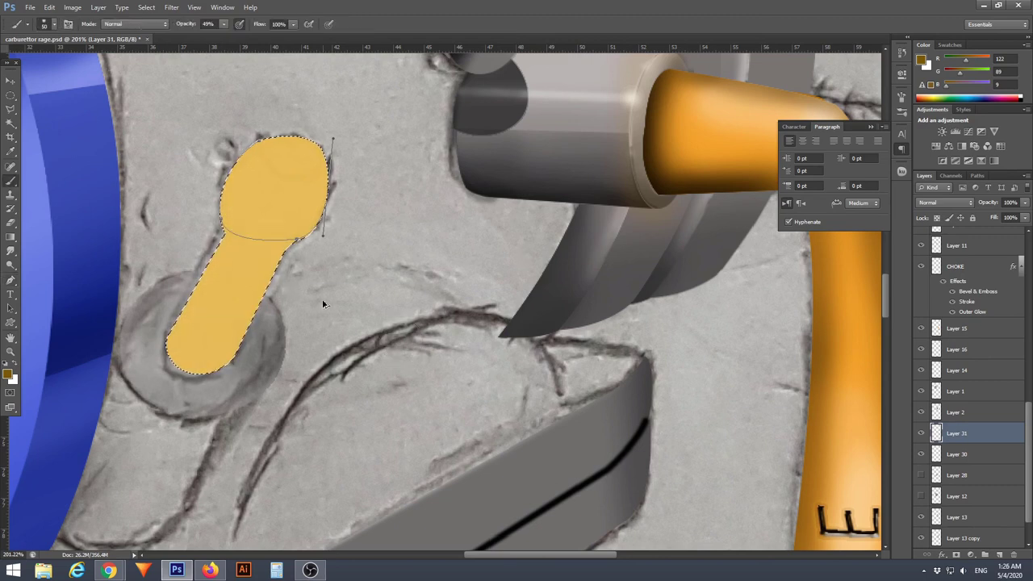
{"action": "key", "text": "p"}
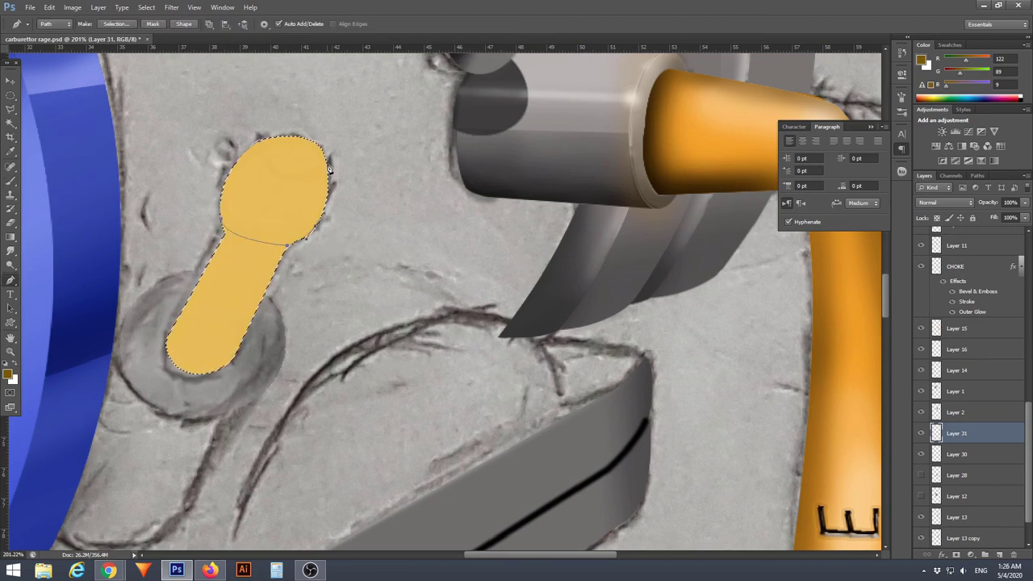
{"action": "right_click", "coordinate": [250, 251]}
{"action": "key", "text": "Escape"}
{"action": "left_click", "coordinate": [10, 180]}
{"action": "right_click", "coordinate": [271, 266]}
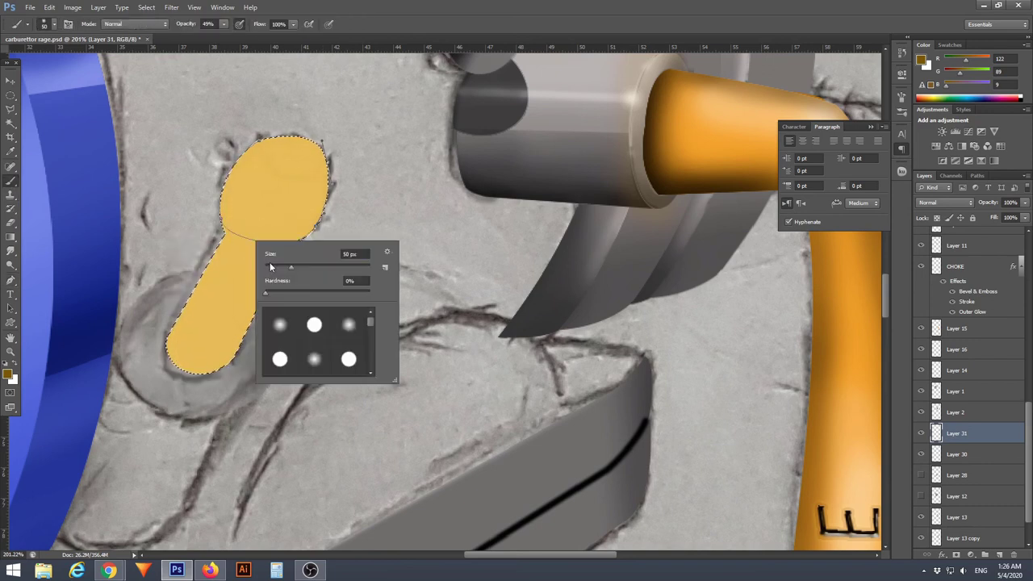
{"action": "key", "text": "Escape"}
{"action": "key", "text": "p"}
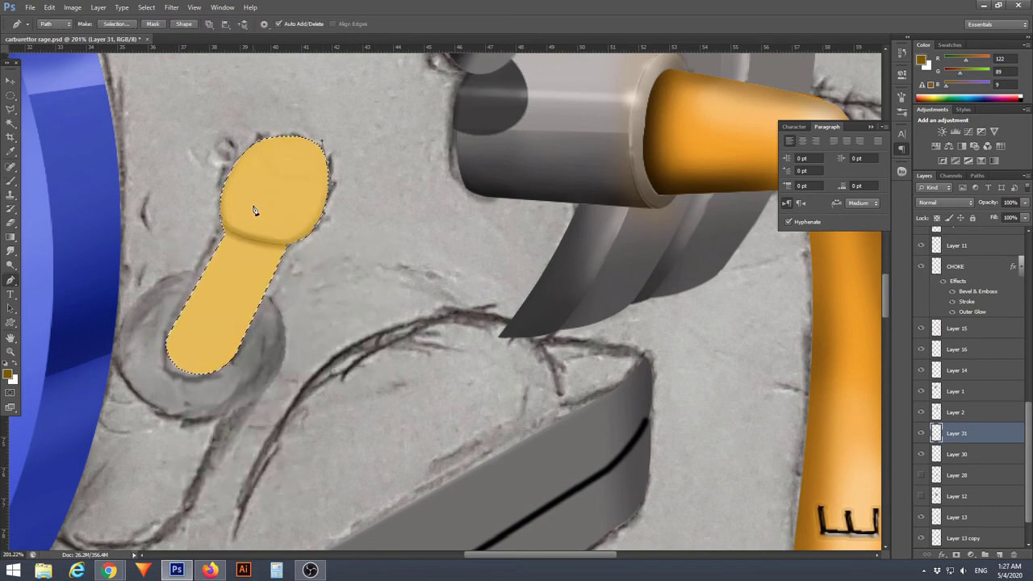
Brush darker amber shading onto the knob and reduce the brush size
{"action": "scroll", "coordinate": [255, 209], "scroll_direction": "down", "scroll_amount": 3}
{"action": "scroll", "coordinate": [260, 231], "scroll_direction": "up", "scroll_amount": 3}
{"action": "left_click", "coordinate": [11, 179]}
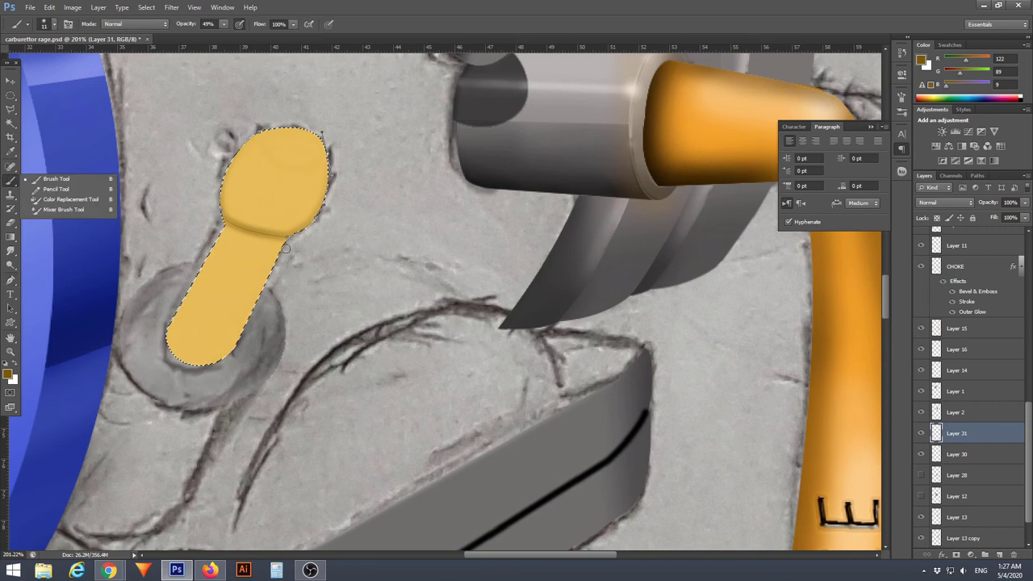
{"action": "left_click", "coordinate": [29, 7]}
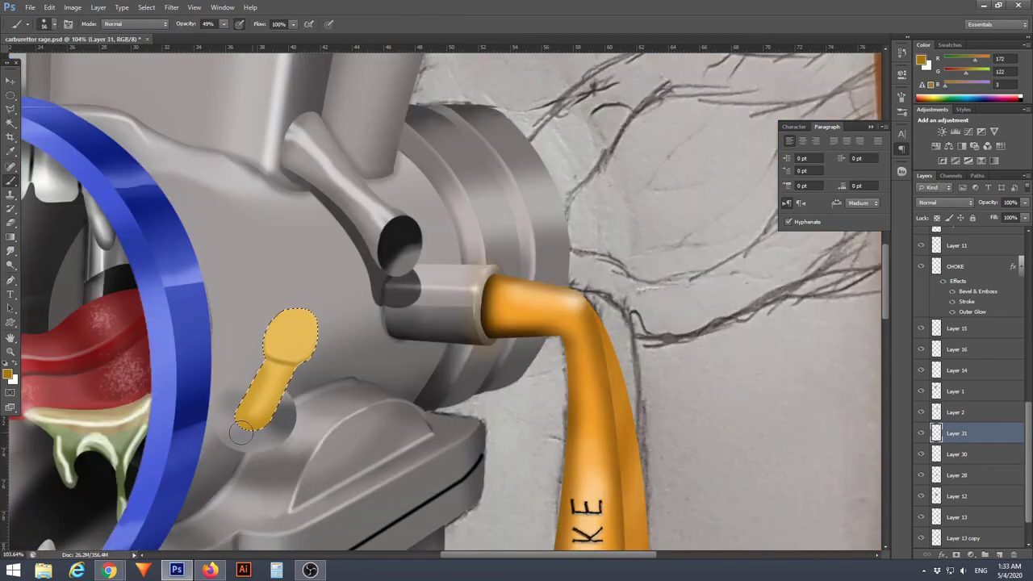
{"action": "left_click_drag", "start_coordinate": [247, 419], "coordinate": [287, 327]}
{"action": "right_click", "coordinate": [297, 386]}
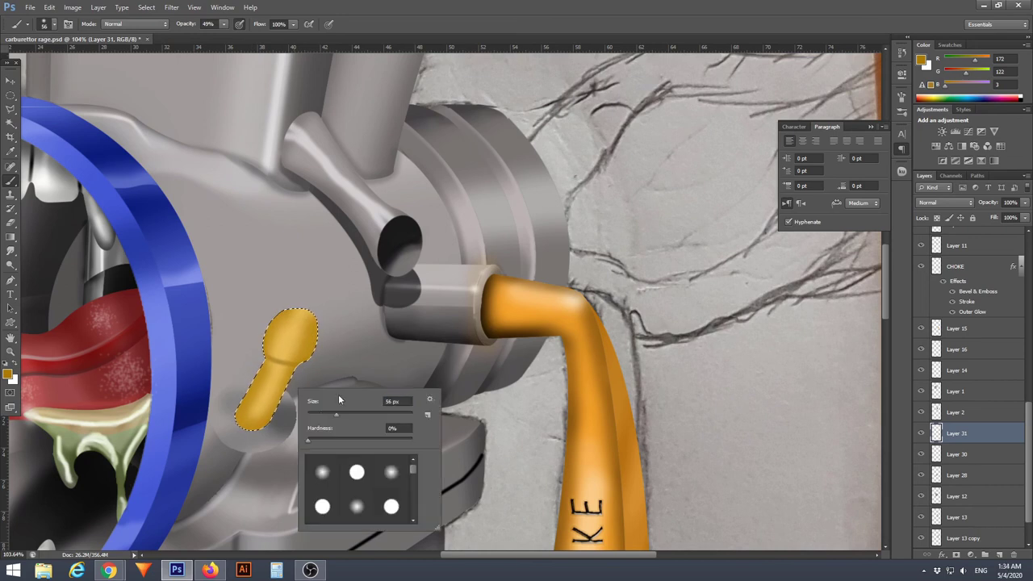
{"action": "key", "text": "Return"}
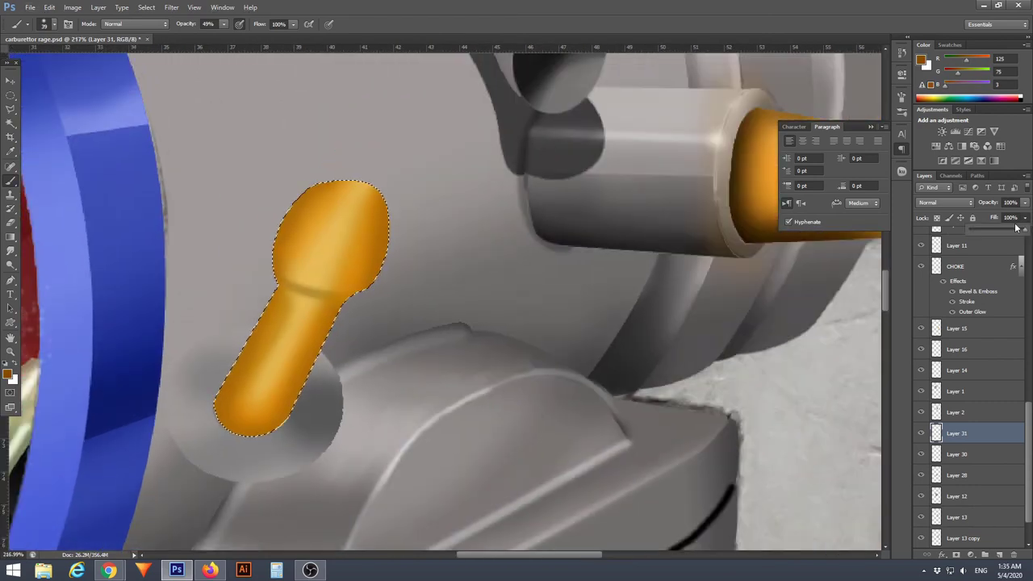
Scale and rotate the oval selection to match the knob's top
{"action": "right_click", "coordinate": [359, 212]}
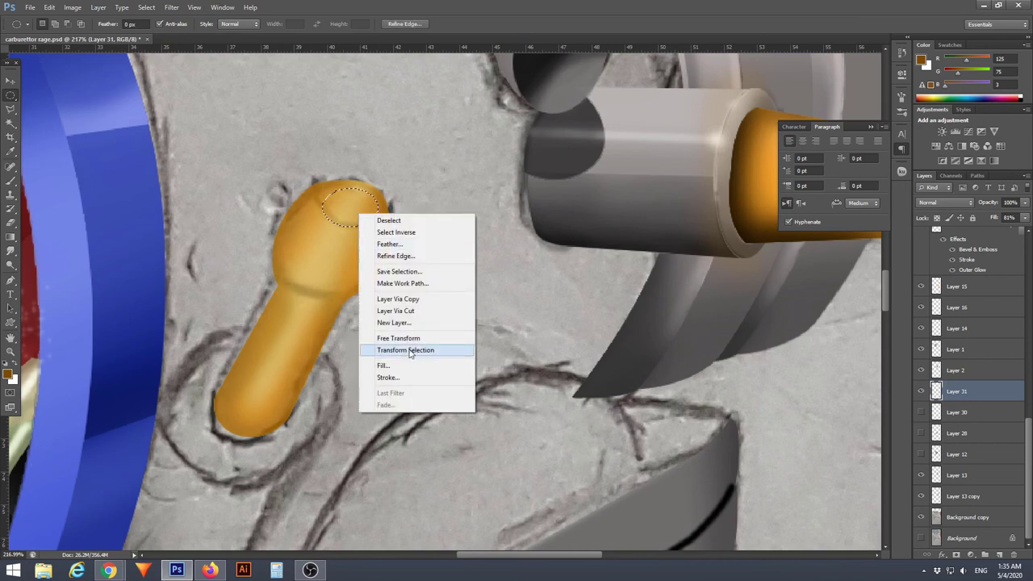
{"action": "left_click", "coordinate": [408, 348]}
{"action": "mouse_move", "coordinate": [339, 166]}
{"action": "left_mouse_down"}
{"action": "mouse_move", "coordinate": [385, 182]}
{"action": "mouse_move", "coordinate": [404, 165]}
{"action": "left_mouse_up"}
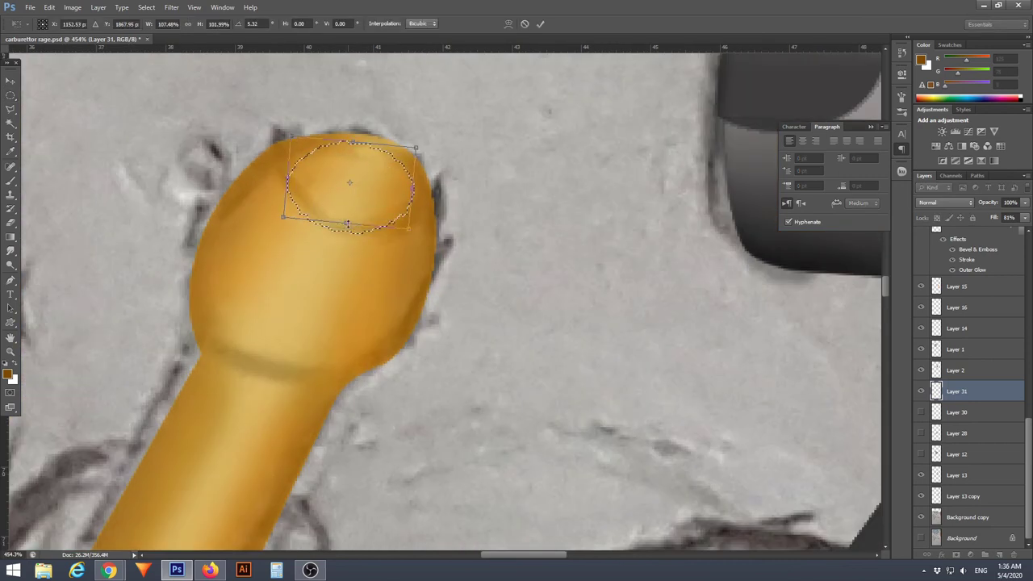
{"action": "right_click", "coordinate": [408, 164]}
{"action": "left_click", "coordinate": [438, 200]}
{"action": "left_click_drag", "start_coordinate": [439, 201], "coordinate": [457, 147]}
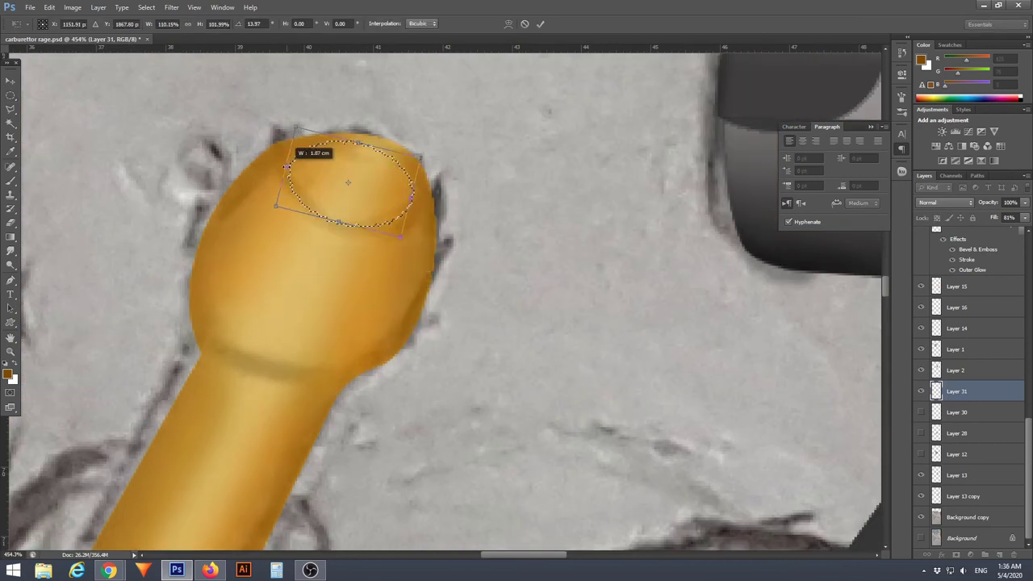
{"action": "left_click", "coordinate": [540, 23]}
Paint the oval opening dark brown with lighter orange inside, using a smaller brush
{"action": "key", "text": "b"}
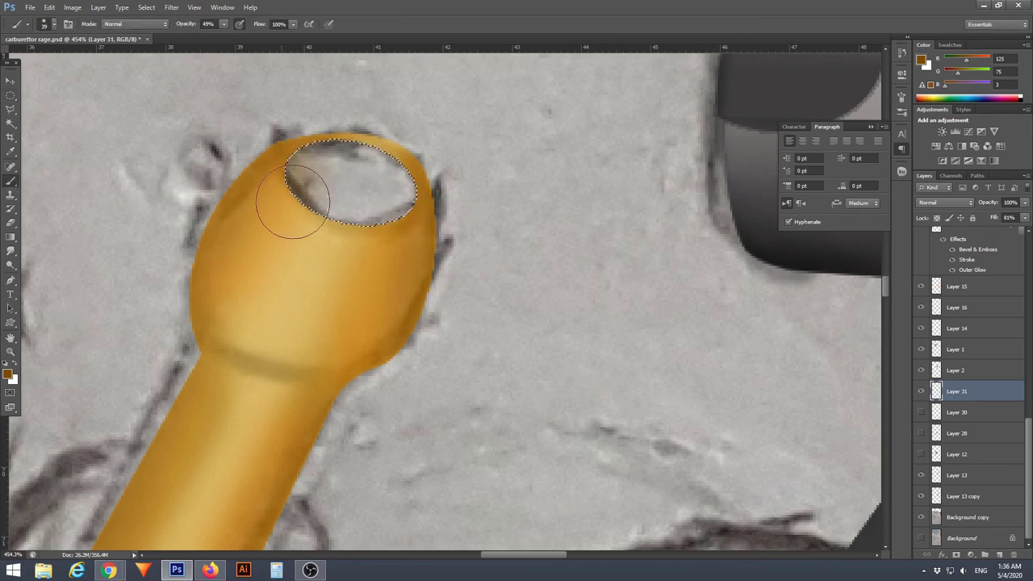
{"action": "left_click_drag", "start_coordinate": [288, 196], "coordinate": [369, 243]}
{"action": "right_click", "coordinate": [459, 242]}
{"action": "key", "text": "Return"}
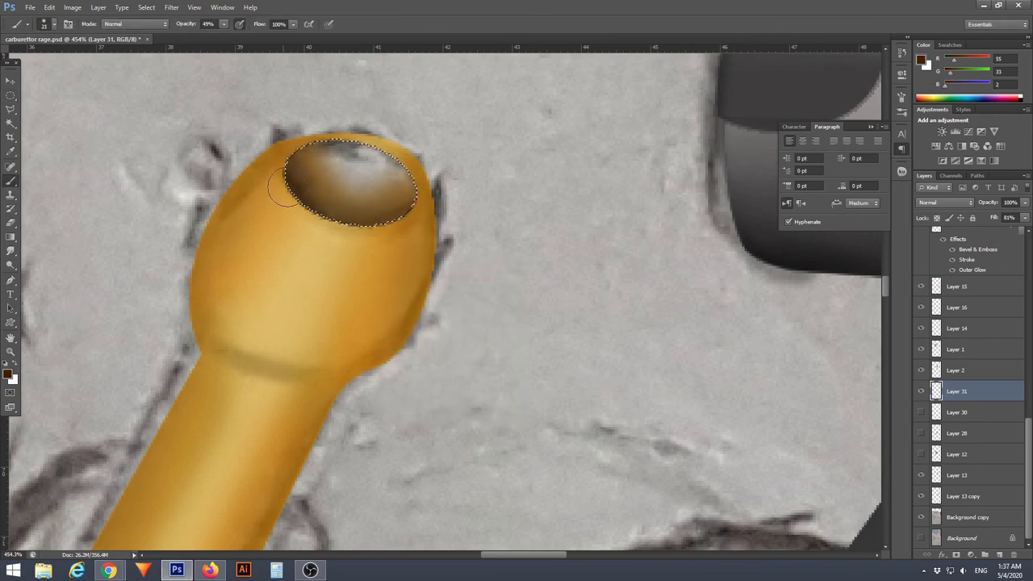
{"action": "left_click_drag", "start_coordinate": [307, 182], "coordinate": [379, 170]}
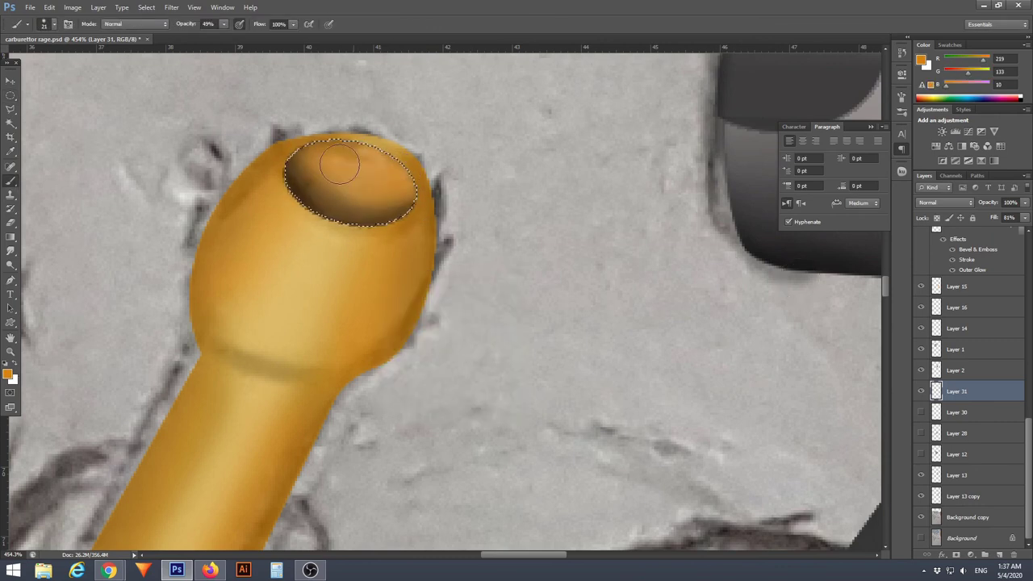
Pick a dark brown colour and darken the inside of the oval opening
{"action": "left_click", "coordinate": [8, 374]}
{"action": "key", "text": "Return"}
{"action": "left_click", "coordinate": [8, 374]}
{"action": "left_click", "coordinate": [681, 394]}
{"action": "key", "text": "Return"}
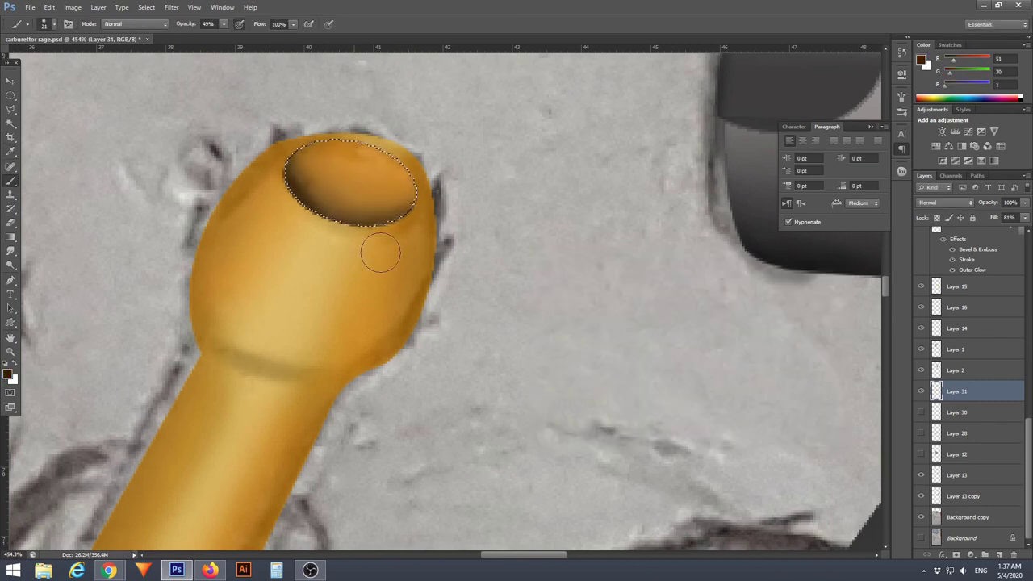
{"action": "left_click_drag", "start_coordinate": [322, 194], "coordinate": [403, 198]}
Deselect, then Magic Wand-select the whole orange nozzle
{"action": "scroll", "coordinate": [456, 298], "scroll_direction": "down", "scroll_amount": 5}
{"action": "key", "text": "ctrl+d"}
{"action": "scroll", "coordinate": [345, 343], "scroll_direction": "up", "scroll_amount": 3}
{"action": "scroll", "coordinate": [403, 307], "scroll_direction": "down", "scroll_amount": 3}
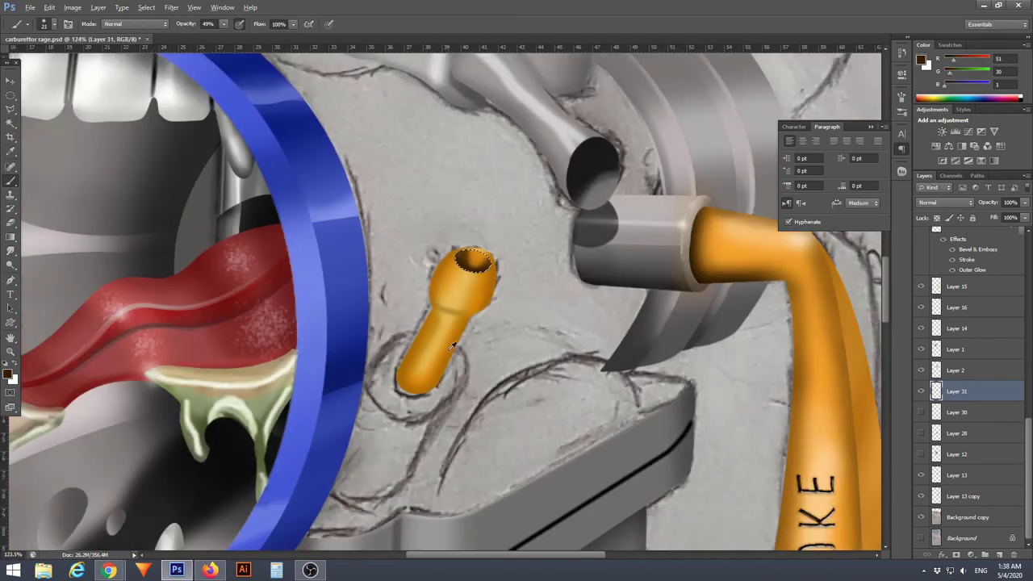
{"action": "scroll", "coordinate": [448, 269], "scroll_direction": "up", "scroll_amount": 4}
{"action": "key", "text": "w"}
{"action": "left_click", "coordinate": [448, 269]}
Draw a curved path across the nozzle's neck and limit the selection to that band
{"action": "key", "text": "b"}
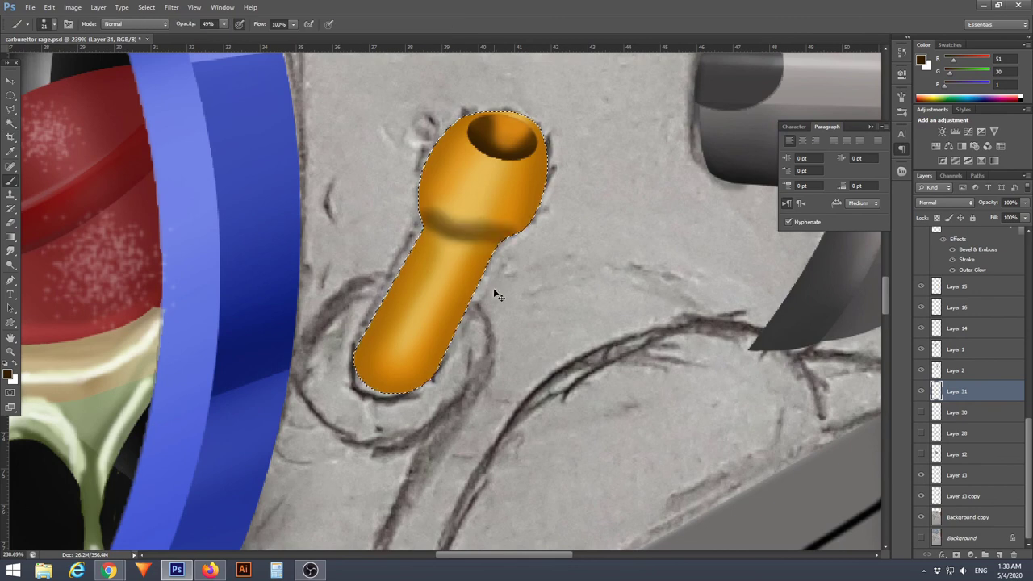
{"action": "key", "text": "p"}
{"action": "left_click", "coordinate": [436, 212]}
{"action": "left_click_drag", "start_coordinate": [516, 232], "coordinate": [600, 233]}
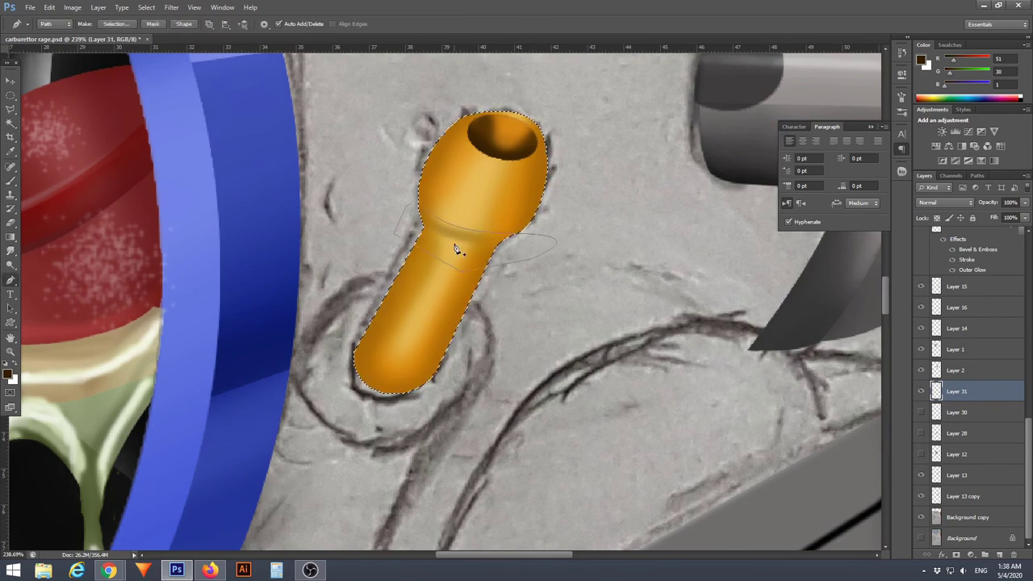
{"action": "right_click", "coordinate": [452, 240]}
{"action": "key", "text": "Escape"}
{"action": "left_click", "coordinate": [544, 173]}
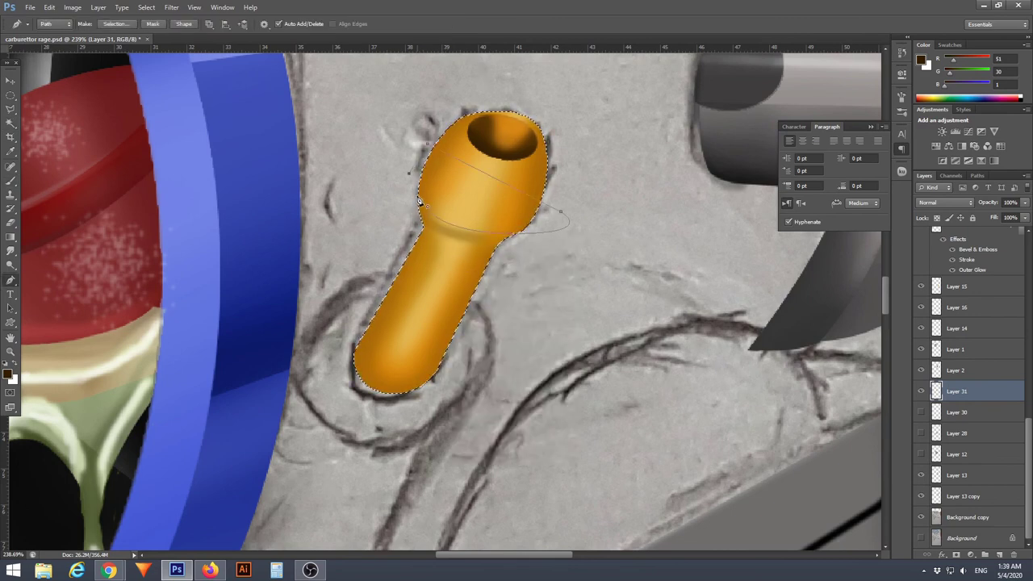
{"action": "right_click", "coordinate": [424, 215]}
{"action": "left_click", "coordinate": [452, 318]}
{"action": "key", "text": "Return"}
{"action": "key", "text": "b"}
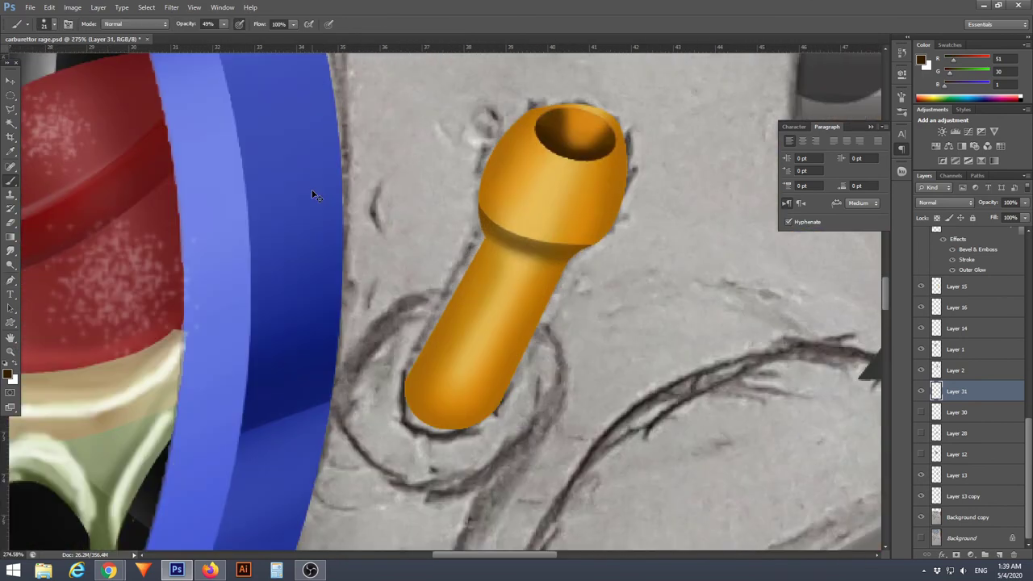
Draw a curved path down the nozzle's cap and make white the painting colour
{"action": "right_click", "coordinate": [438, 161]}
{"action": "left_click", "coordinate": [472, 304]}
{"action": "key", "text": "p"}
{"action": "left_click", "coordinate": [552, 155]}
{"action": "left_click_drag", "start_coordinate": [516, 228], "coordinate": [521, 191]}
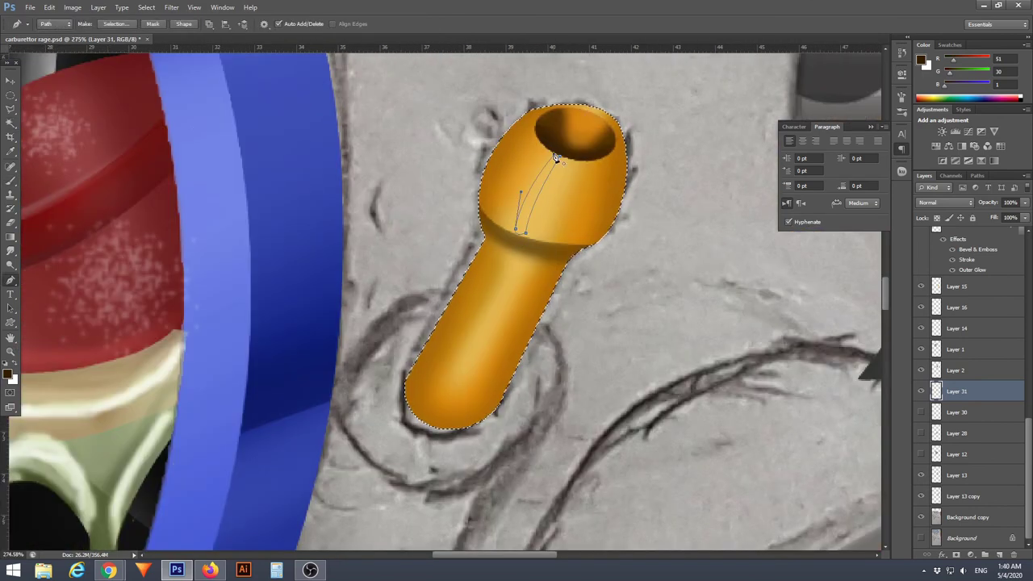
{"action": "key", "text": "x"}
{"action": "key", "text": "w"}
Stroke the cap path with the brush, then undo the stroke
{"action": "right_click", "coordinate": [512, 194]}
{"action": "key", "text": "Escape"}
{"action": "key", "text": "p"}
{"action": "right_click", "coordinate": [509, 267]}
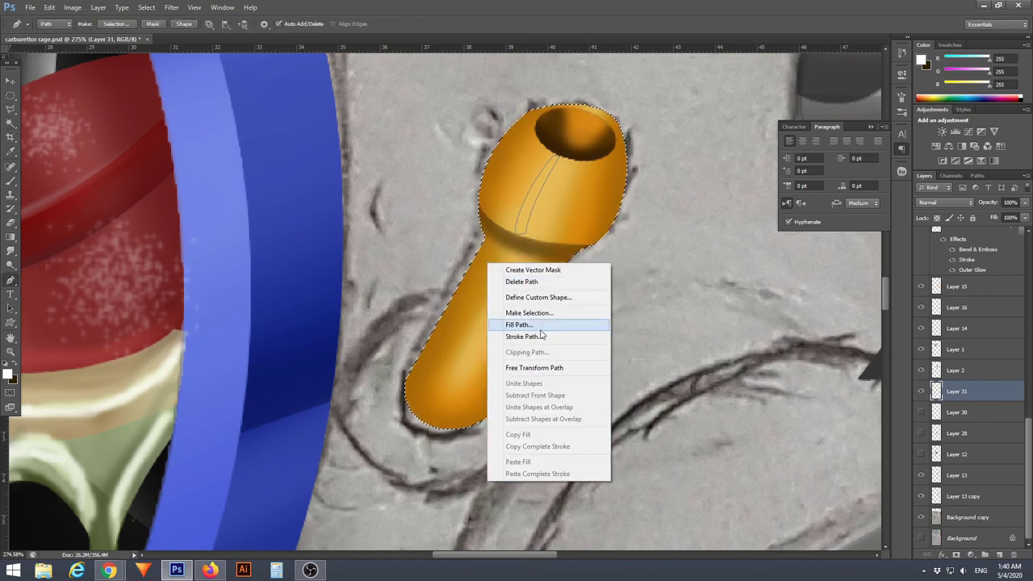
{"action": "left_click", "coordinate": [554, 326]}
{"action": "key", "text": "Return"}
{"action": "key", "text": "b"}
{"action": "key", "text": "ctrl+z"}
{"action": "key", "text": "p"}
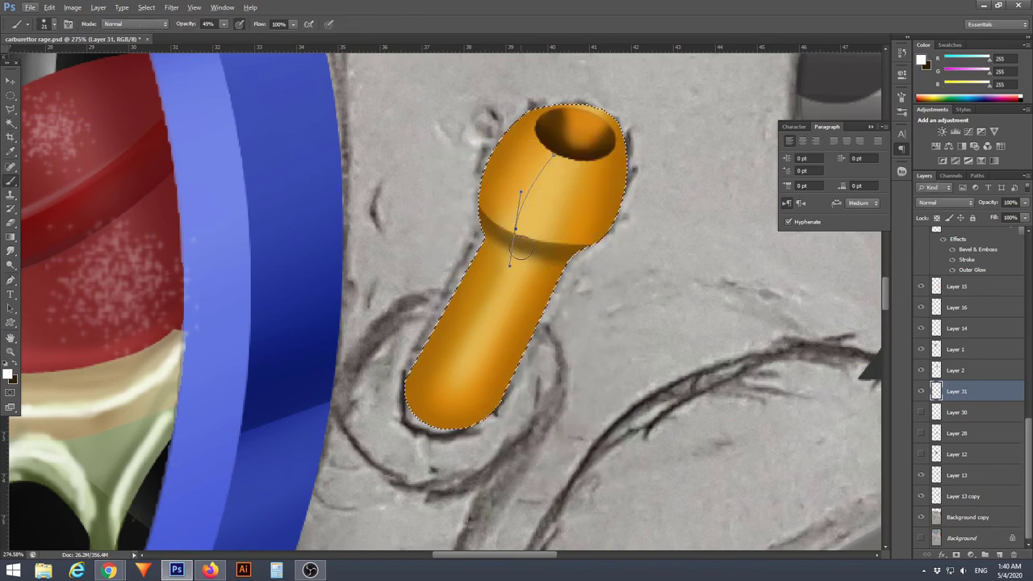
Pen a thin highlight path along the nozzle, select it, and paint a white stripe
{"action": "scroll", "coordinate": [576, 242], "scroll_direction": "up", "scroll_amount": 3, "text": "alt"}
{"action": "left_click", "coordinate": [478, 238]}
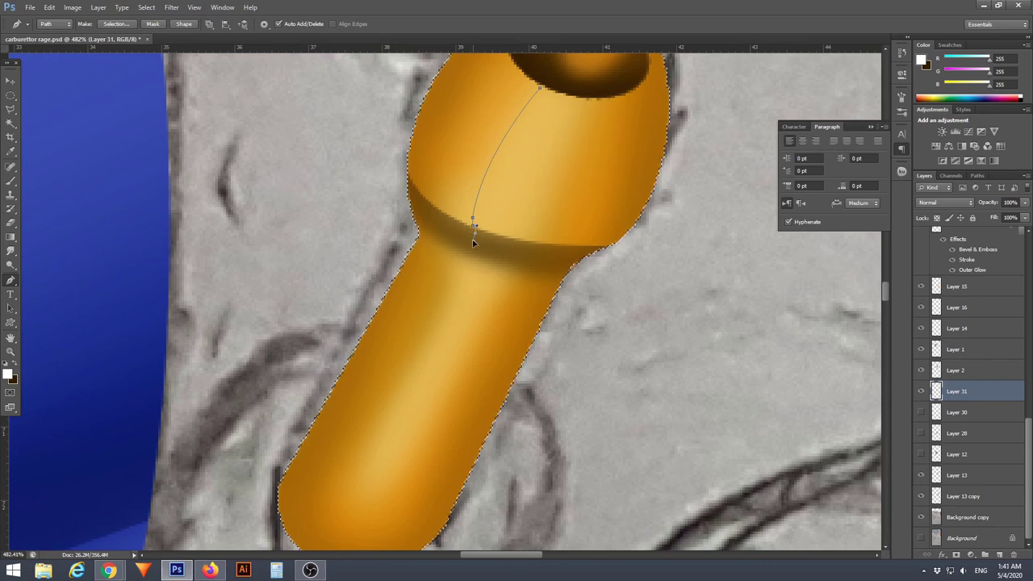
{"action": "scroll", "coordinate": [319, 428], "scroll_direction": "down", "scroll_amount": 3}
{"action": "left_click", "coordinate": [327, 457]}
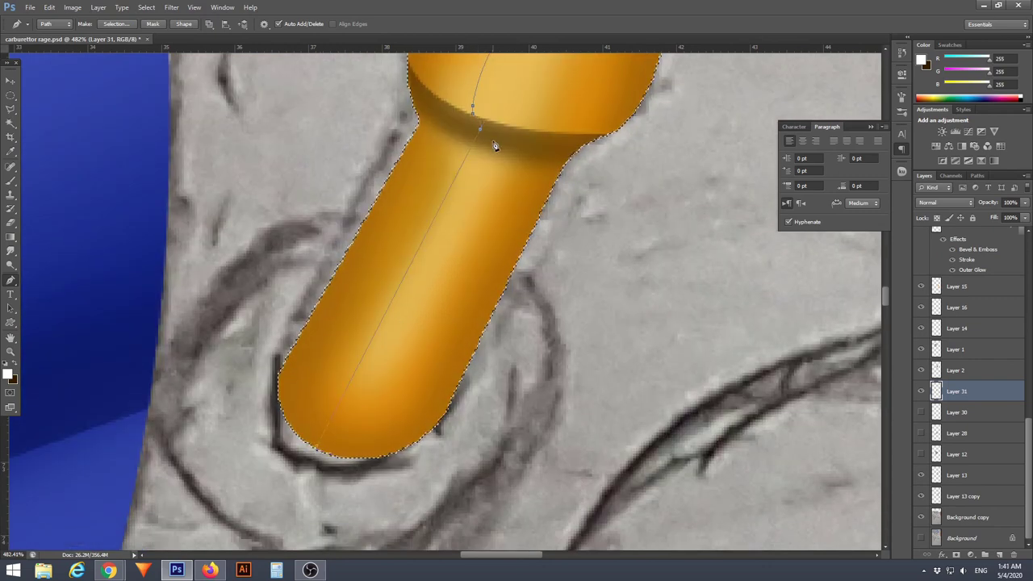
{"action": "scroll", "coordinate": [490, 124], "scroll_direction": "up", "scroll_amount": 3}
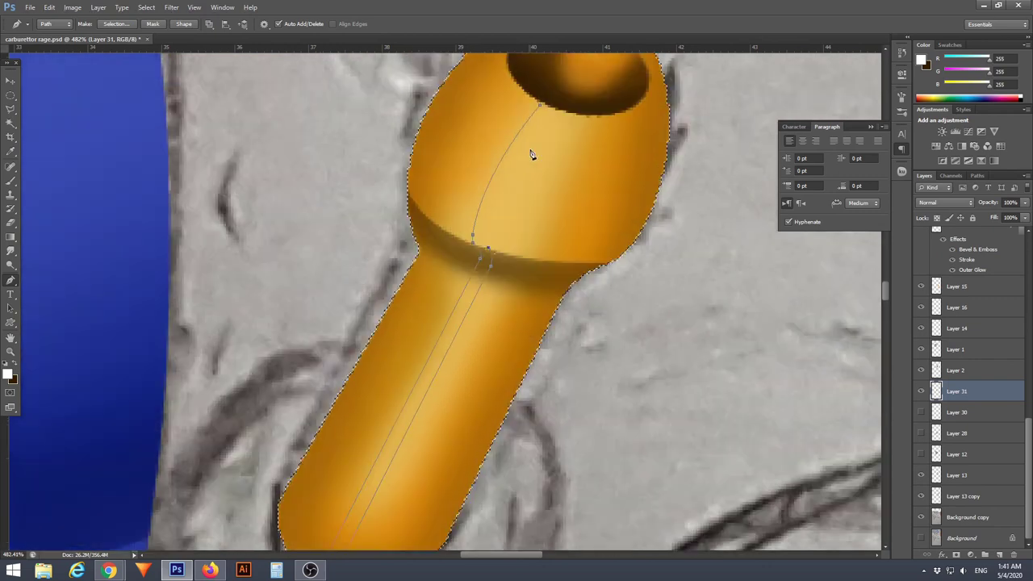
{"action": "left_click", "coordinate": [570, 108]}
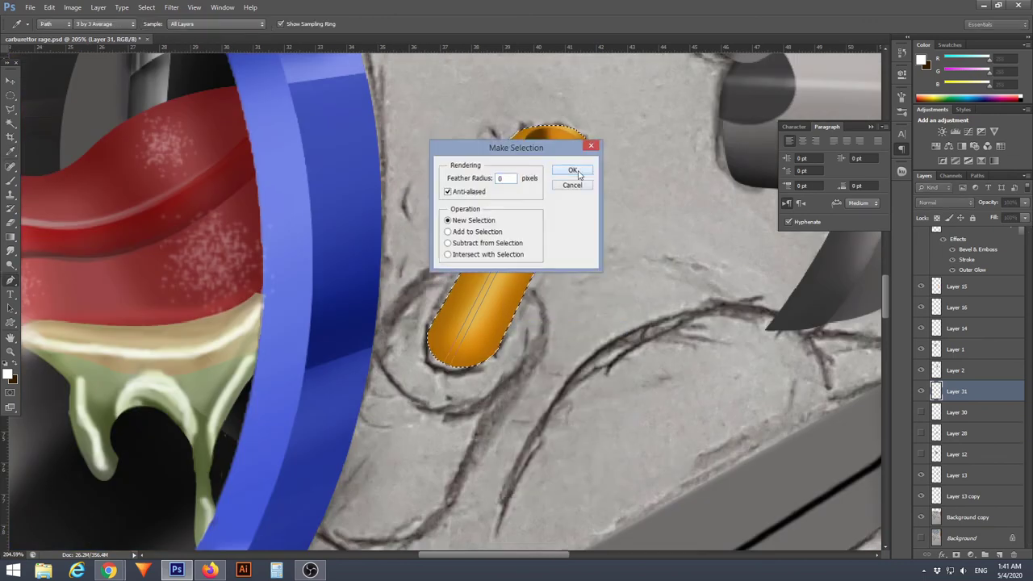
{"action": "left_click", "coordinate": [572, 171]}
{"action": "key", "text": "b"}
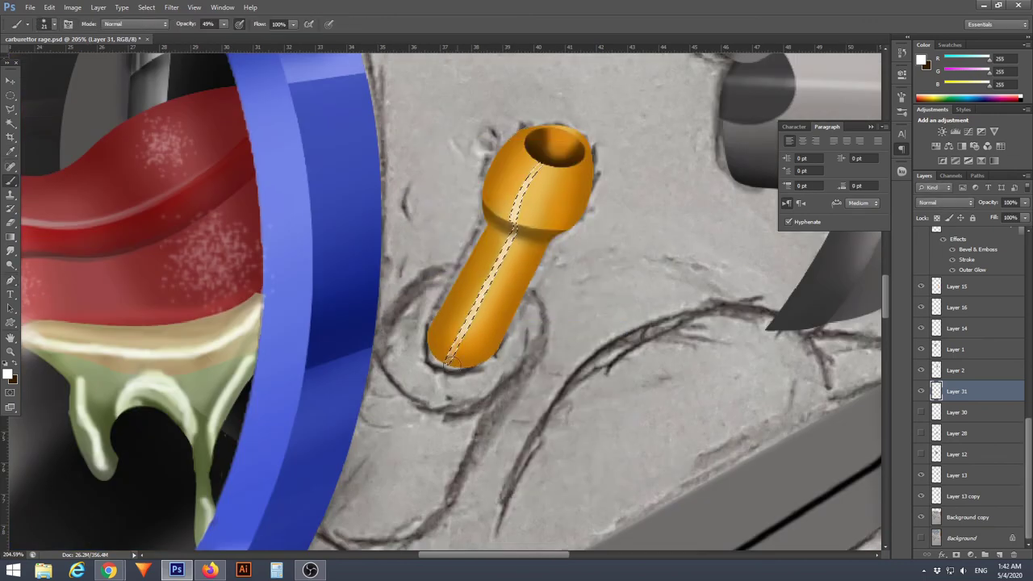
{"action": "left_click_drag", "start_coordinate": [450, 361], "coordinate": [549, 165]}
Sample the carburettor body grey, then reset default colours with white in front
{"action": "scroll", "coordinate": [576, 373], "scroll_direction": "down", "scroll_amount": 5}
{"action": "key", "text": "alt+bracketleft"}
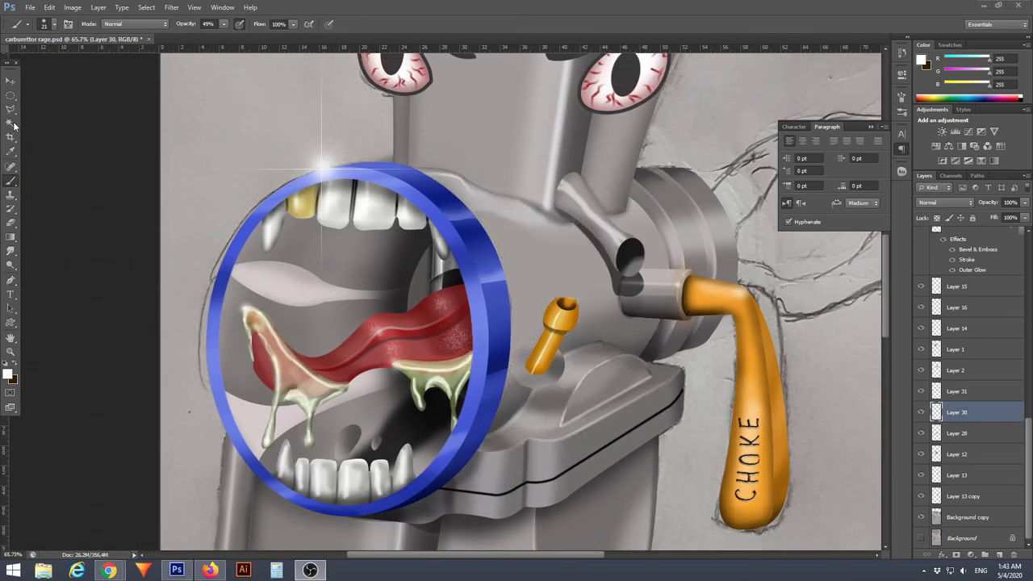
{"action": "right_click", "coordinate": [525, 314]}
{"action": "left_click", "coordinate": [563, 323], "text": "alt"}
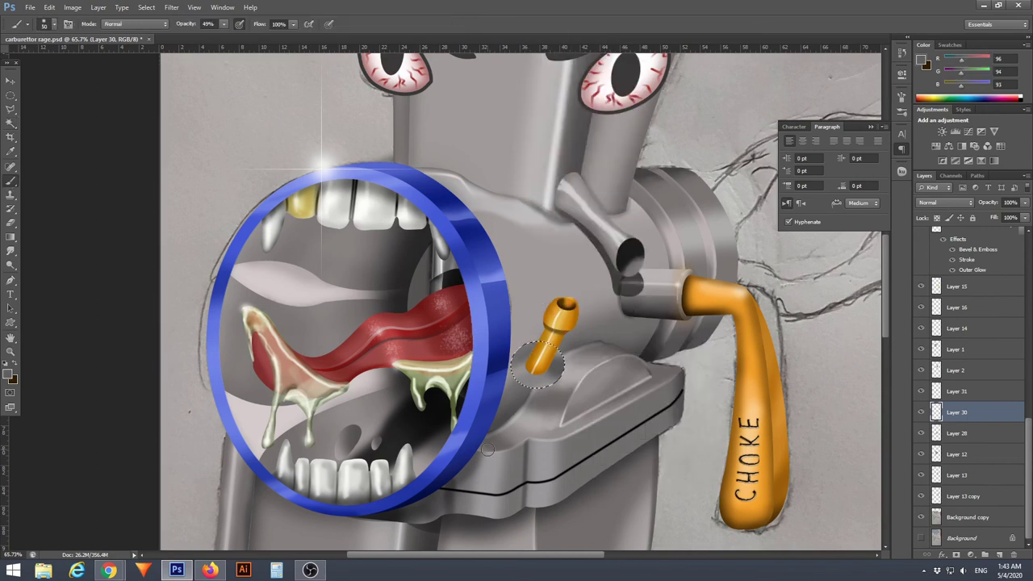
{"action": "key", "text": "d"}
{"action": "key", "text": "x"}
{"action": "scroll", "coordinate": [500, 408], "scroll_direction": "up", "scroll_amount": 4}
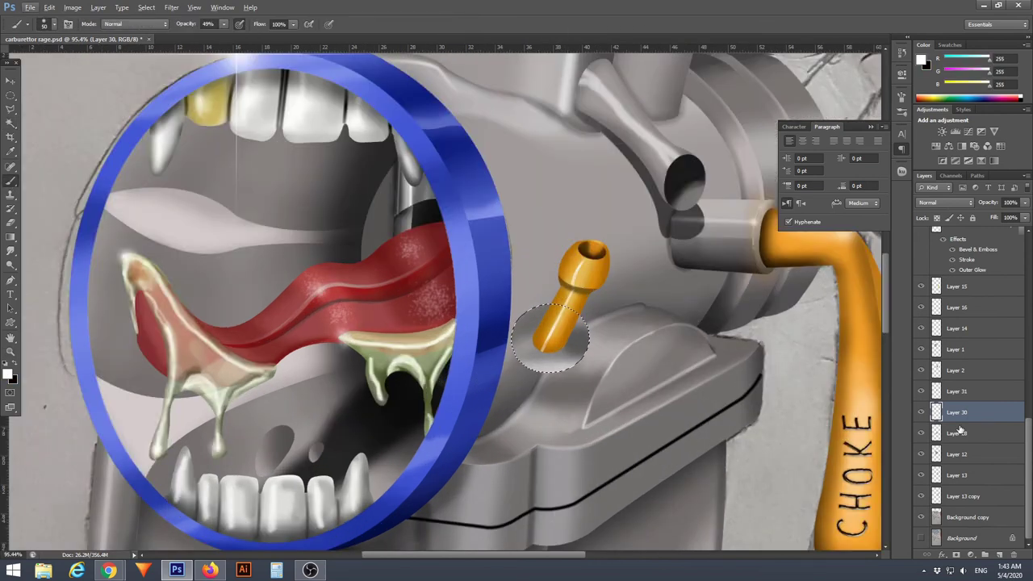
{"action": "scroll", "coordinate": [529, 396], "scroll_direction": "up", "scroll_amount": 2}
Pen-draw the base, move Layer 32 below Layer 30, and shade the base darker grey
{"action": "key", "text": "p"}
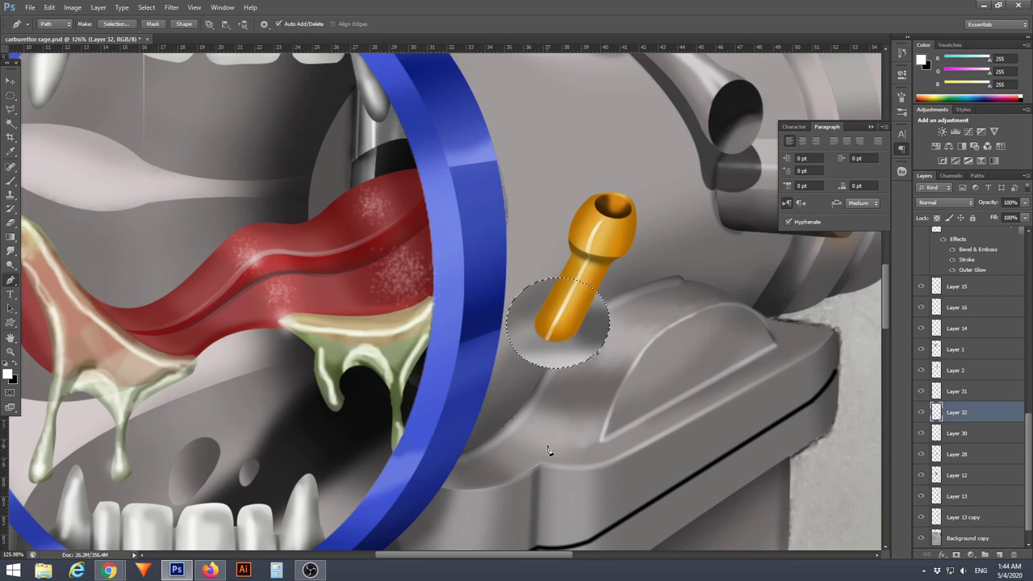
{"action": "key", "text": "ctrl+Return"}
{"action": "key", "text": "b"}
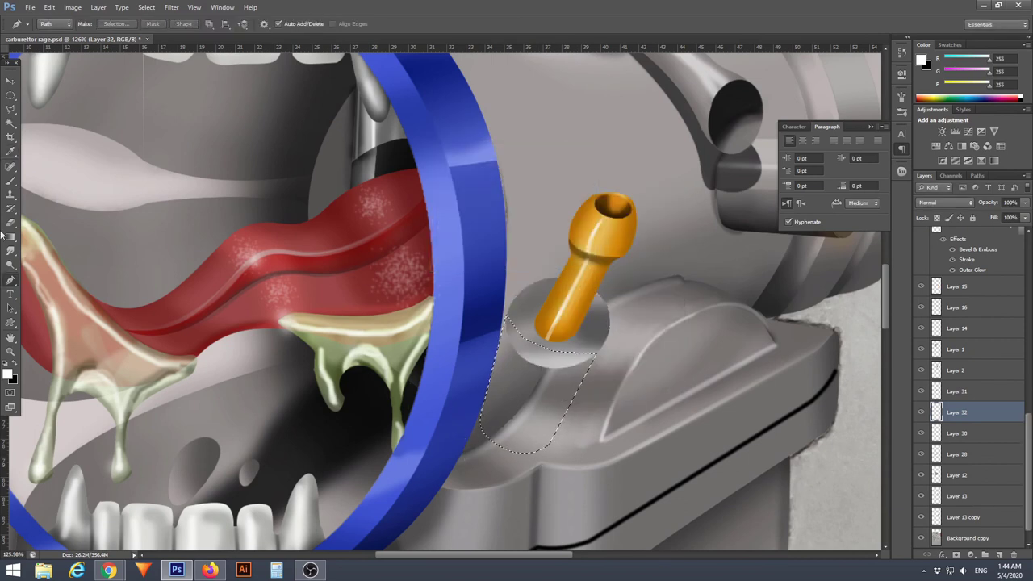
{"action": "key", "text": "ctrl+bracketleft"}
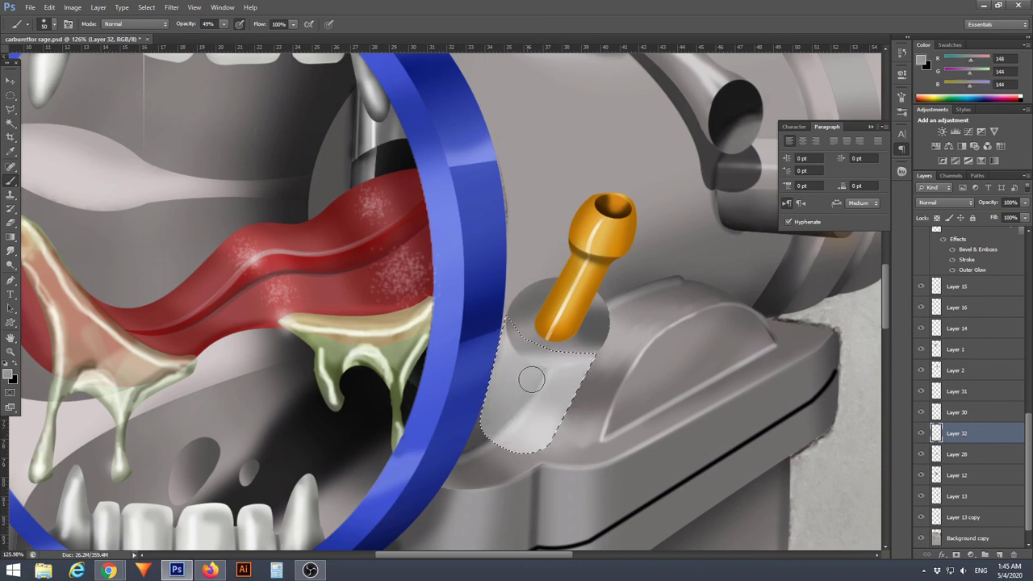
{"action": "mouse_move", "coordinate": [531, 379]}
{"action": "left_mouse_down"}
{"action": "mouse_move", "coordinate": [505, 408]}
{"action": "mouse_move", "coordinate": [571, 377]}
{"action": "left_mouse_up"}
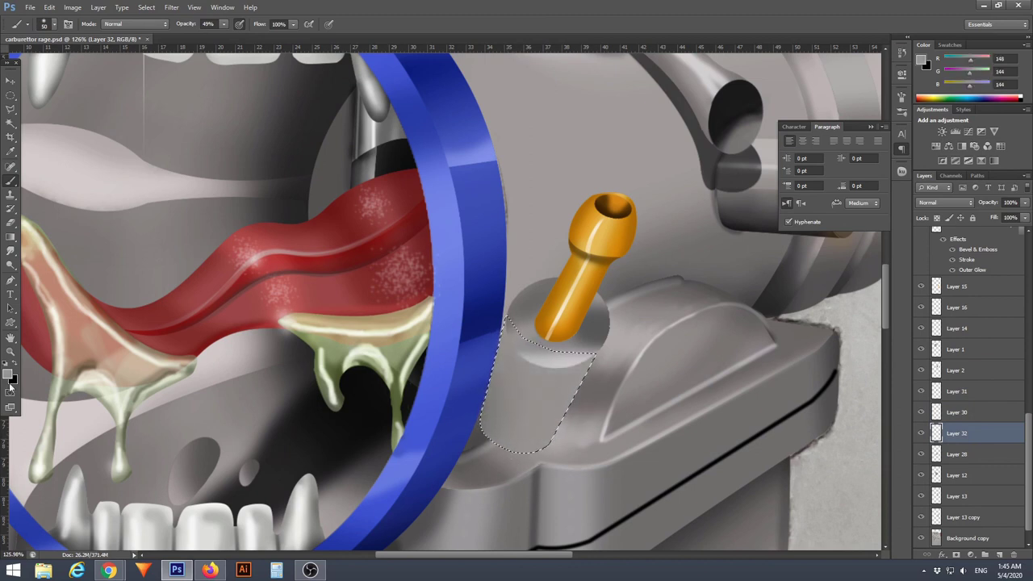
{"action": "right_click", "coordinate": [507, 331]}
{"action": "left_click_drag", "start_coordinate": [497, 403], "coordinate": [581, 355]}
{"action": "scroll", "coordinate": [635, 424], "scroll_direction": "down", "scroll_amount": 1}
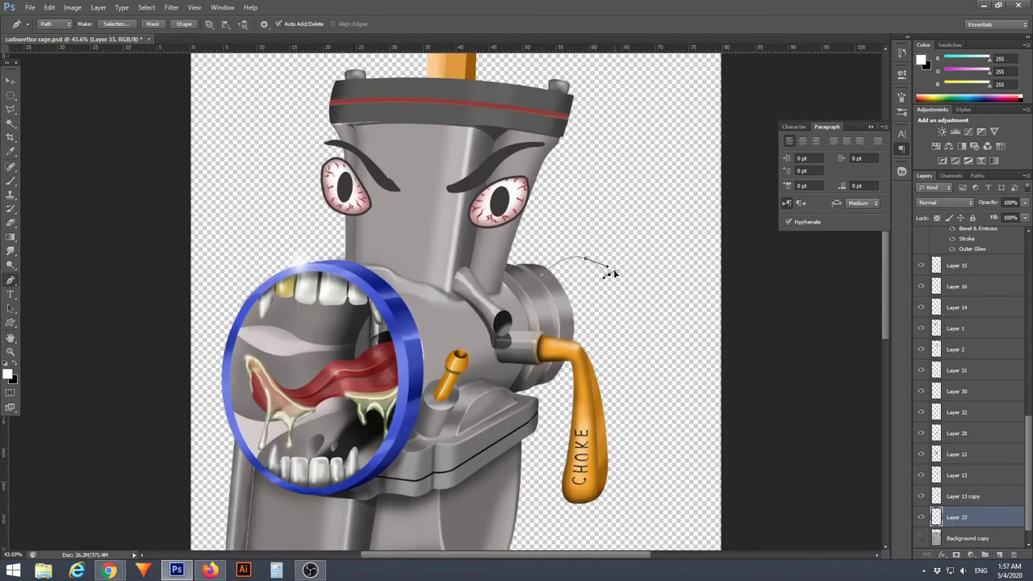
Choose a blue painting colour and turn the flame outline path into a selection
{"action": "scroll", "coordinate": [617, 281], "scroll_direction": "up", "scroll_amount": 5}
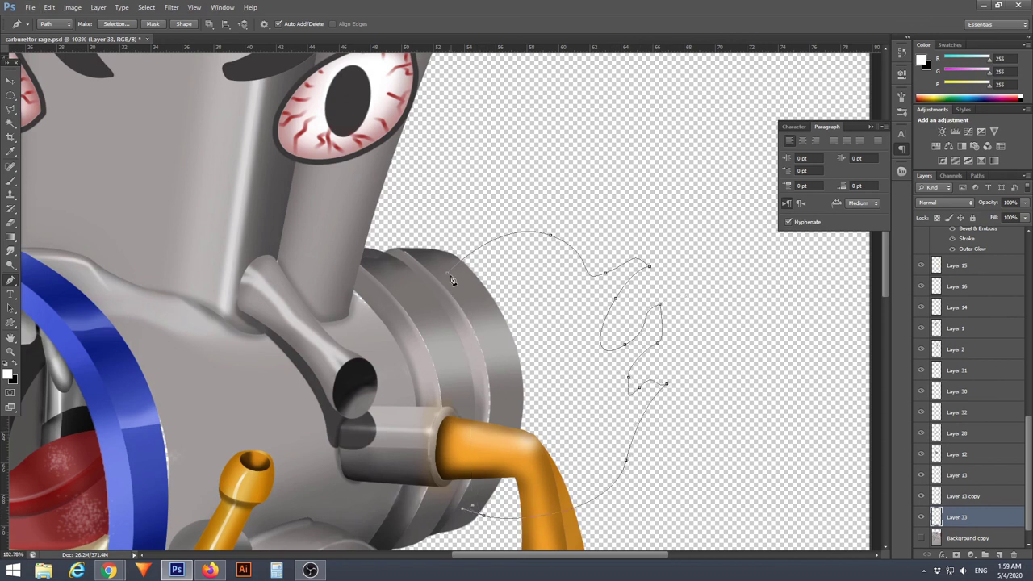
{"action": "key", "text": "ctrl+0"}
{"action": "scroll", "coordinate": [484, 323], "scroll_direction": "up", "scroll_amount": 2}
{"action": "right_click", "coordinate": [11, 181]}
{"action": "left_click", "coordinate": [7, 372]}
{"action": "left_click", "coordinate": [864, 277]}
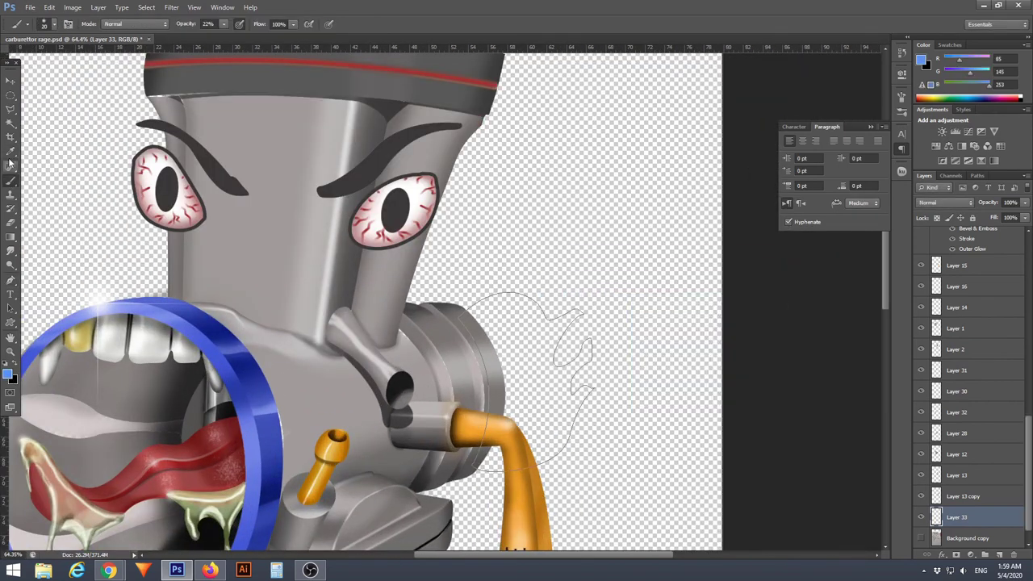
{"action": "key", "text": "p"}
{"action": "right_click", "coordinate": [545, 339]}
{"action": "left_click", "coordinate": [576, 392]}
Paint a faint white glow and soft grey shading inside the flame selection
{"action": "key", "text": "b"}
{"action": "key", "text": "d"}
{"action": "key", "text": "x"}
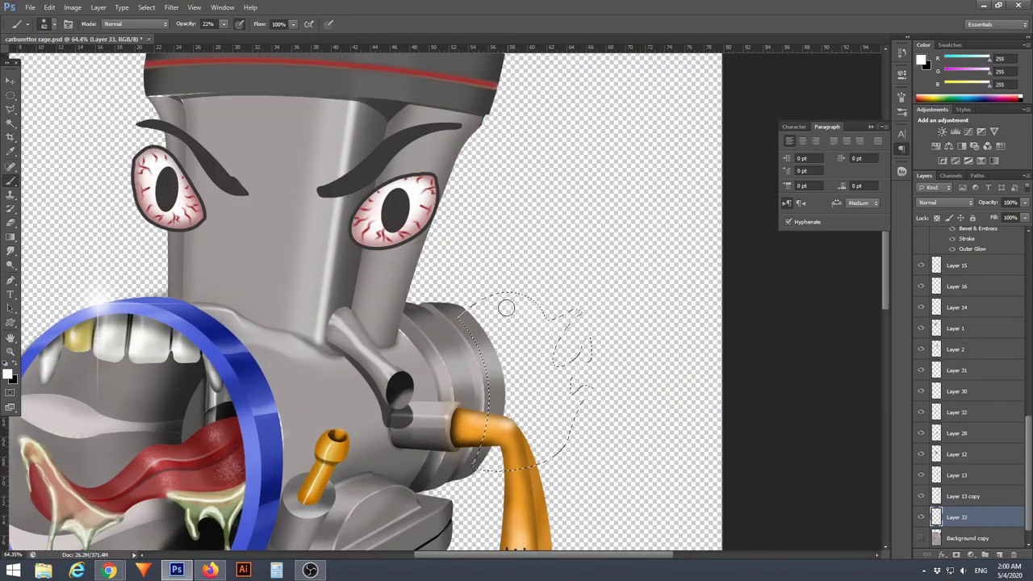
{"action": "left_click_drag", "start_coordinate": [506, 308], "coordinate": [548, 392]}
{"action": "key", "text": "x"}
{"action": "mouse_move", "coordinate": [504, 300]}
{"action": "left_mouse_down"}
{"action": "mouse_move", "coordinate": [532, 347]}
{"action": "mouse_move", "coordinate": [588, 337]}
{"action": "left_mouse_up"}
{"action": "key", "text": "x"}
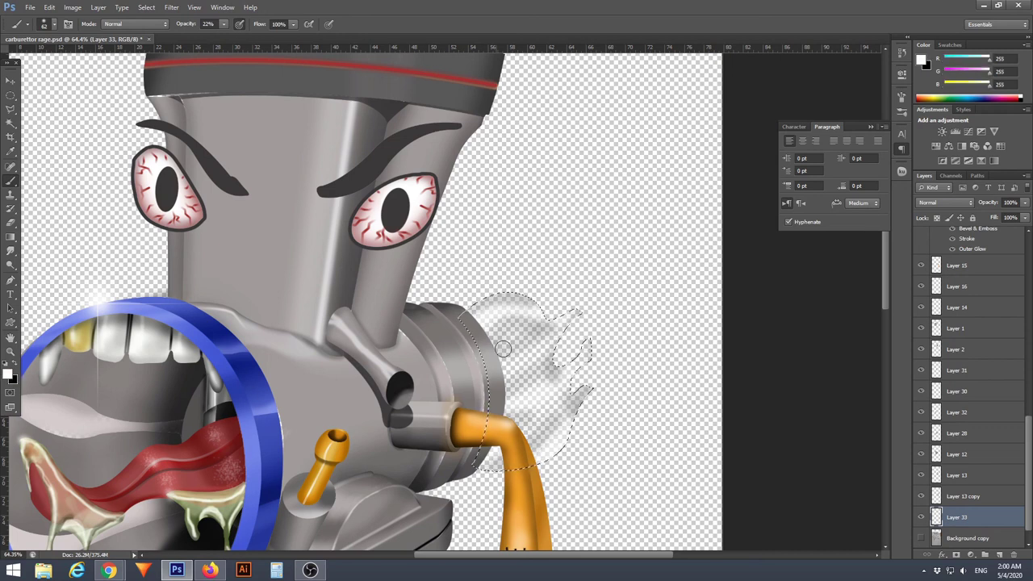
{"action": "key", "text": "x"}
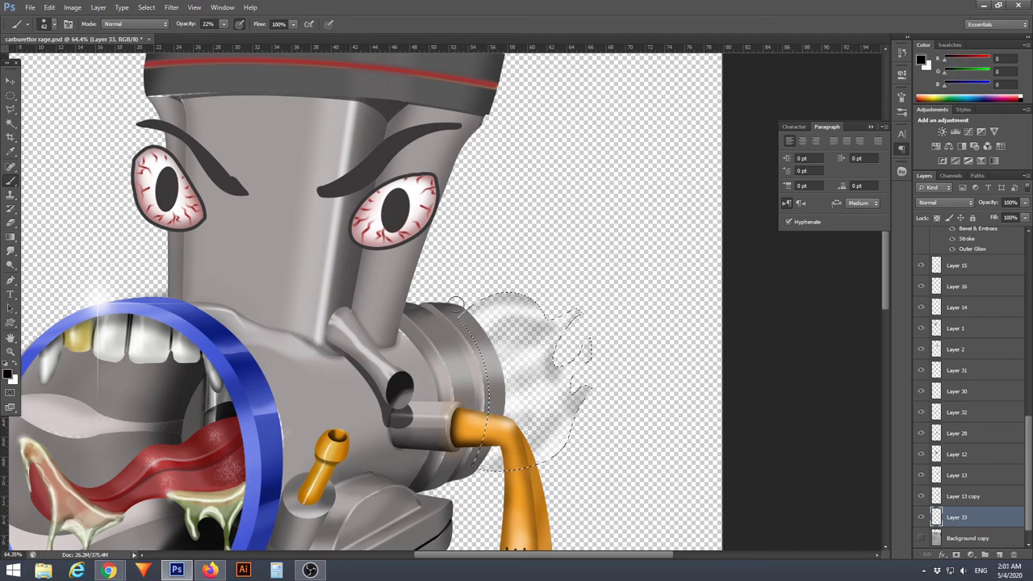
{"action": "key", "text": "x"}
{"action": "key", "text": "x"}
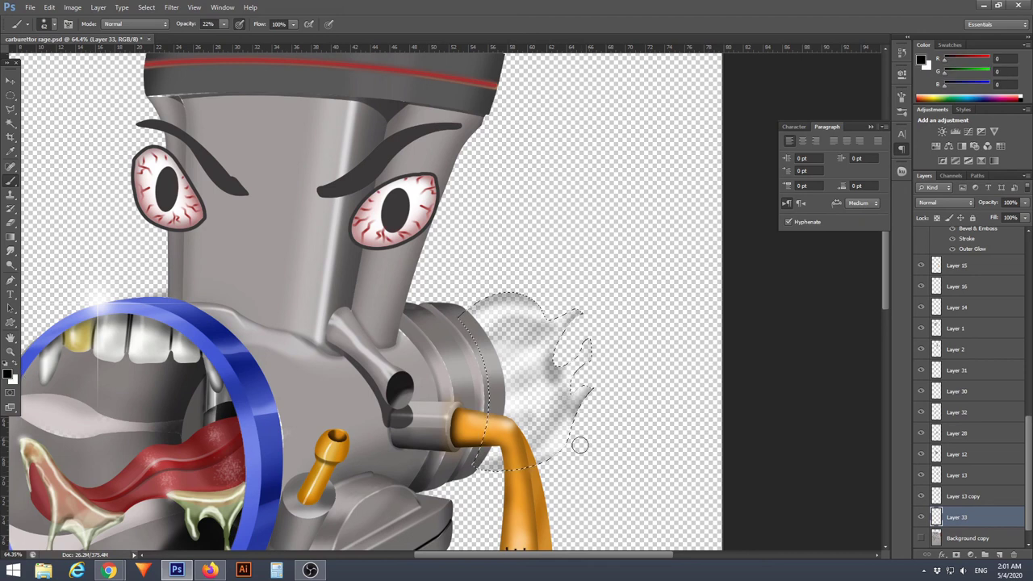
Pick blue in the Color Picker and brush it into the flame puff
{"action": "left_click", "coordinate": [697, 335]}
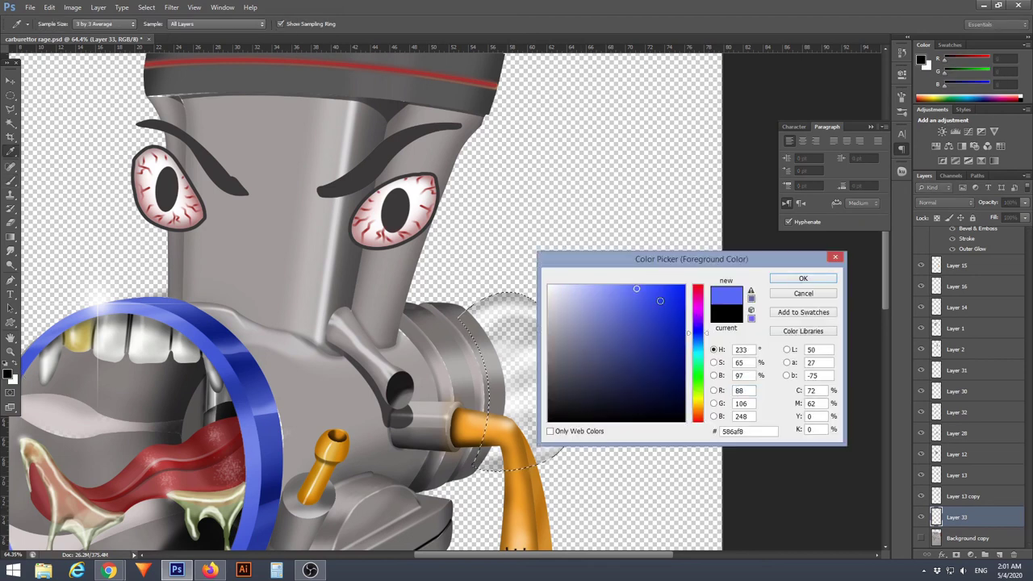
{"action": "left_click", "coordinate": [659, 302]}
{"action": "left_click", "coordinate": [803, 278]}
{"action": "key", "text": "b"}
{"action": "left_click_drag", "start_coordinate": [517, 323], "coordinate": [557, 436]}
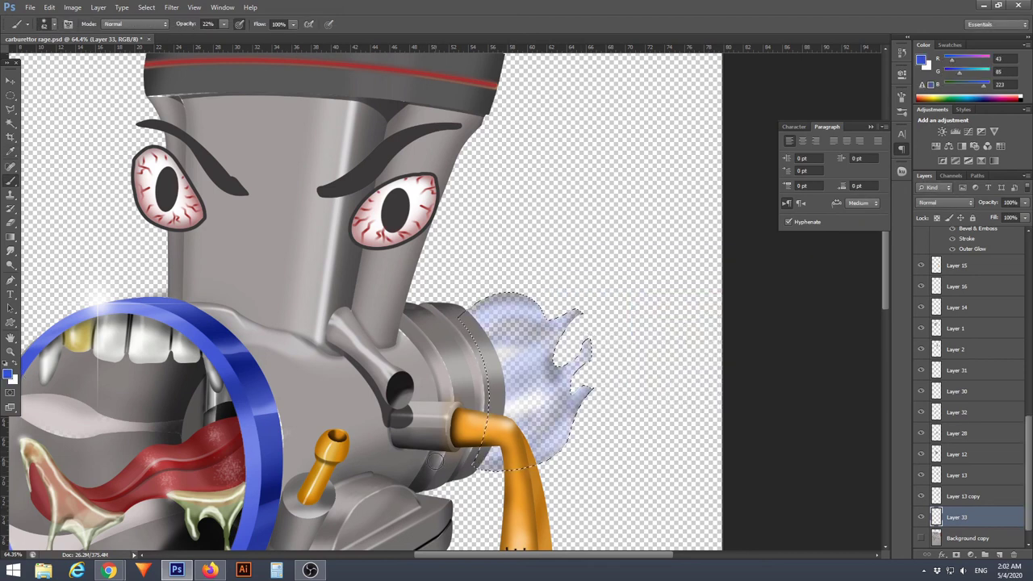
{"action": "left_click_drag", "start_coordinate": [557, 319], "coordinate": [525, 420]}
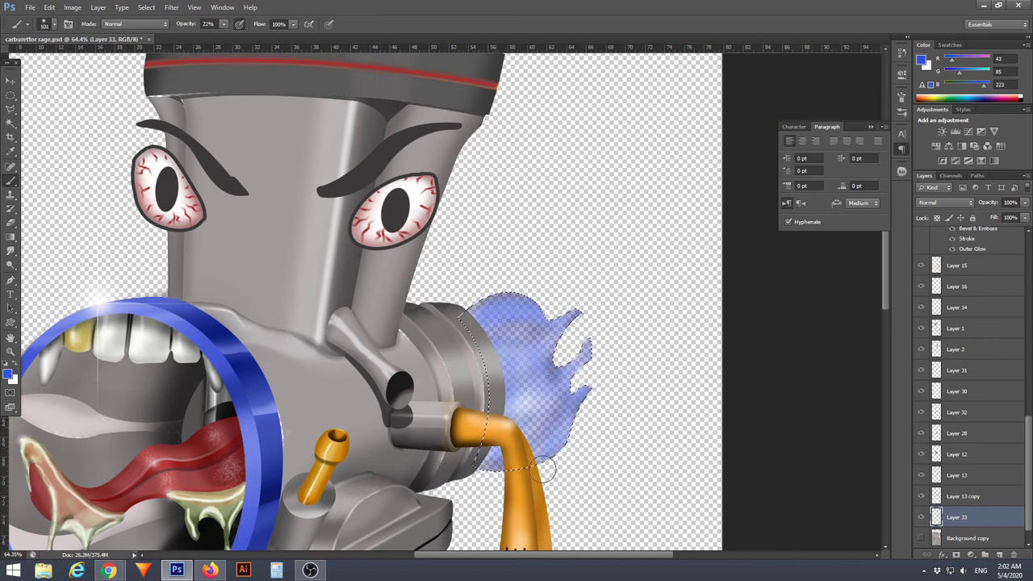
Choose a fresh blue foreground colour and repaint the flame shape with it
{"action": "key", "text": "x"}
{"action": "right_click", "coordinate": [574, 343]}
{"action": "key", "text": "Return"}
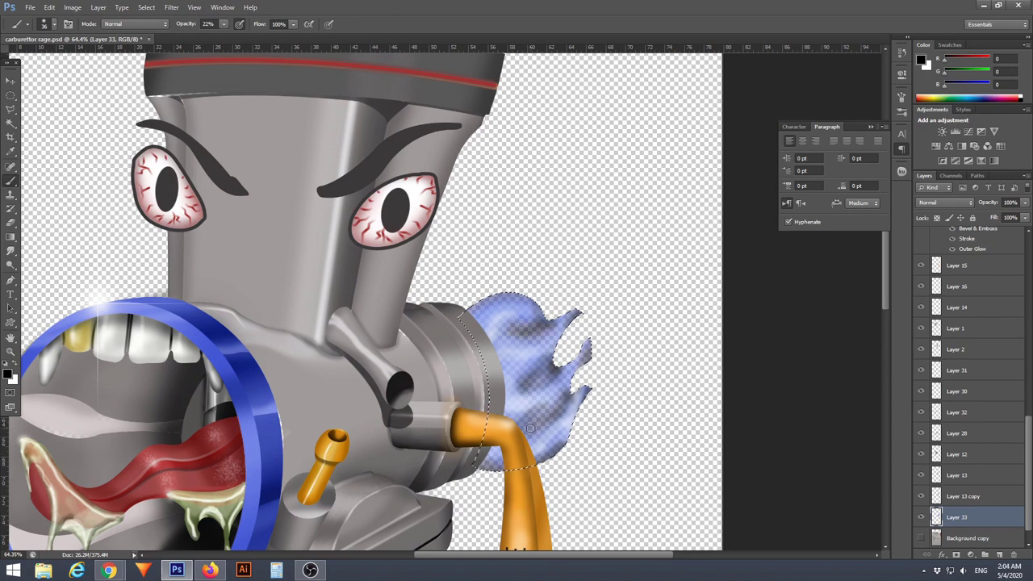
{"action": "left_click", "coordinate": [11, 372]}
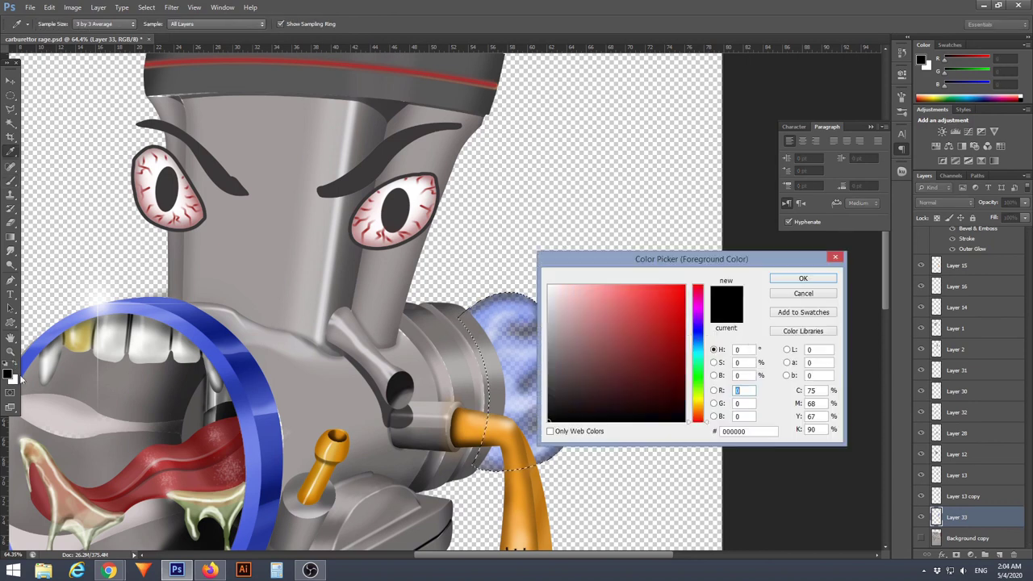
{"action": "left_click", "coordinate": [686, 322]}
{"action": "key", "text": "Return"}
{"action": "mouse_move", "coordinate": [500, 323]}
{"action": "left_mouse_down"}
{"action": "mouse_move", "coordinate": [565, 428]}
{"action": "mouse_move", "coordinate": [557, 423]}
{"action": "left_mouse_up"}
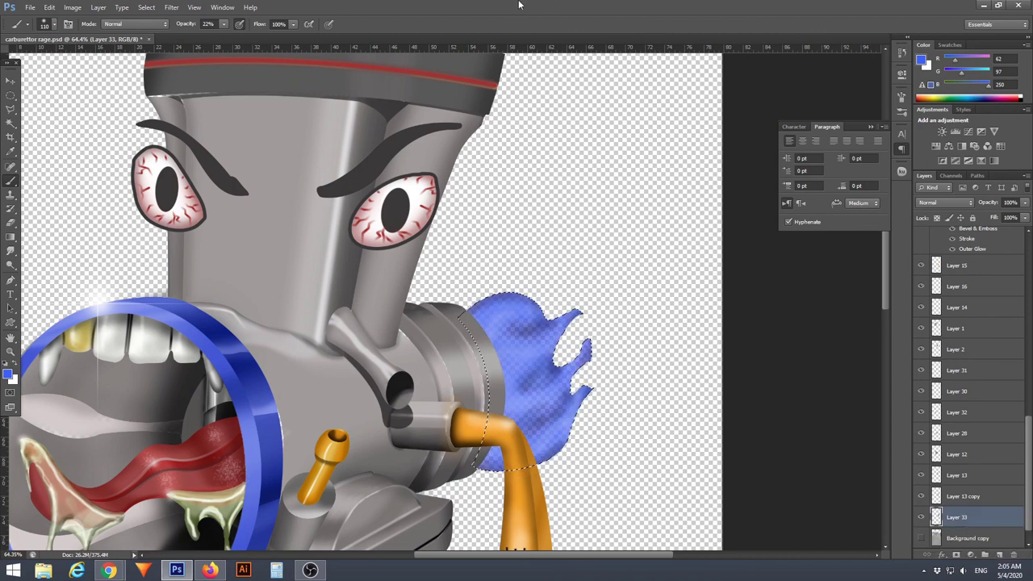
Shrink the brush to 39 pixels and reset the colours to black and white
{"action": "right_click", "coordinate": [524, 309]}
{"action": "right_click", "coordinate": [528, 322]}
{"action": "key", "text": "x"}
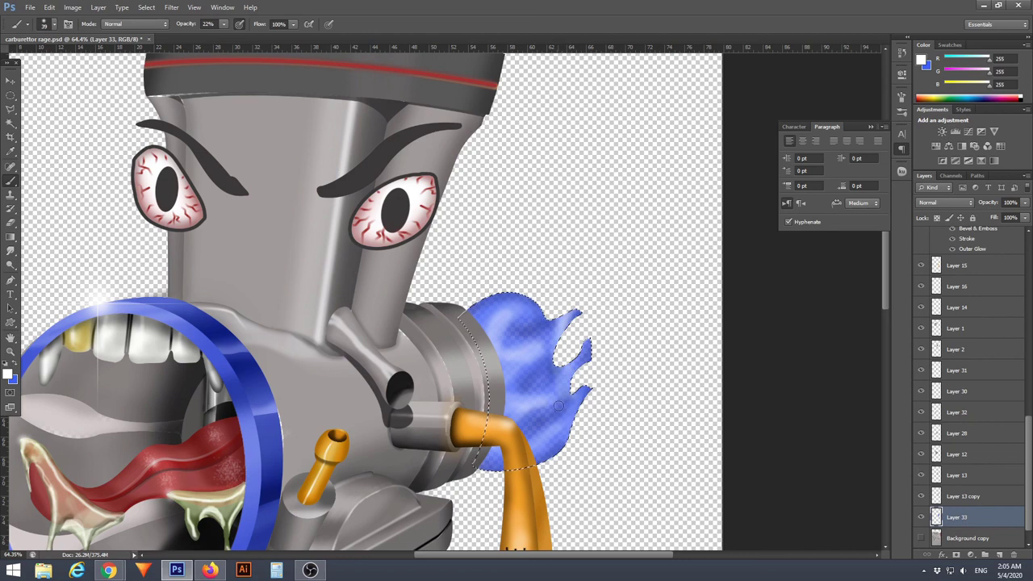
{"action": "key", "text": "d"}
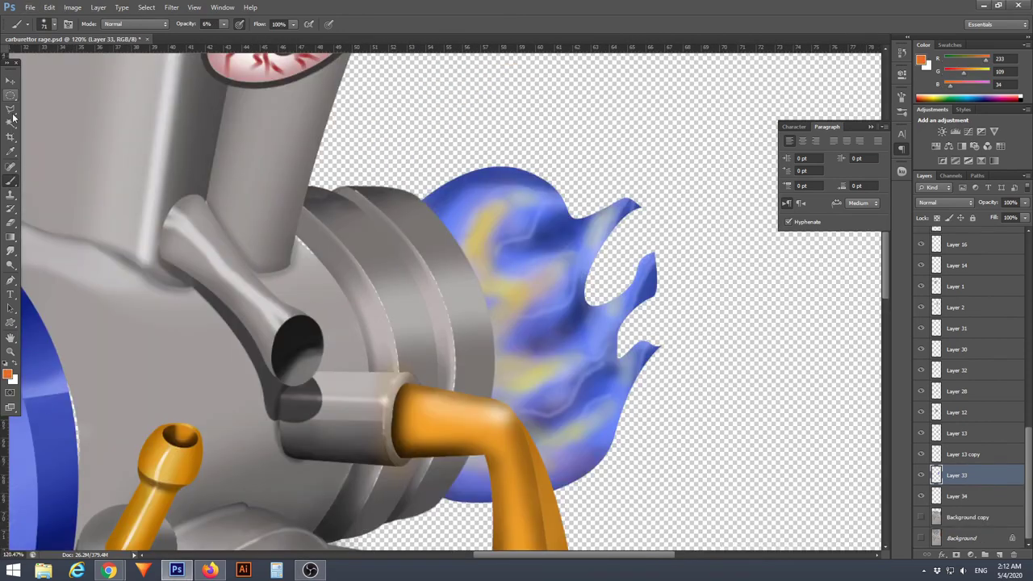
Set brush opacity to 34% and paint white streaks across the flame
{"action": "key", "text": "x"}
{"action": "scroll", "coordinate": [489, 220], "scroll_direction": "down", "scroll_amount": 1}
{"action": "key", "text": "b"}
{"action": "right_click", "coordinate": [542, 357]}
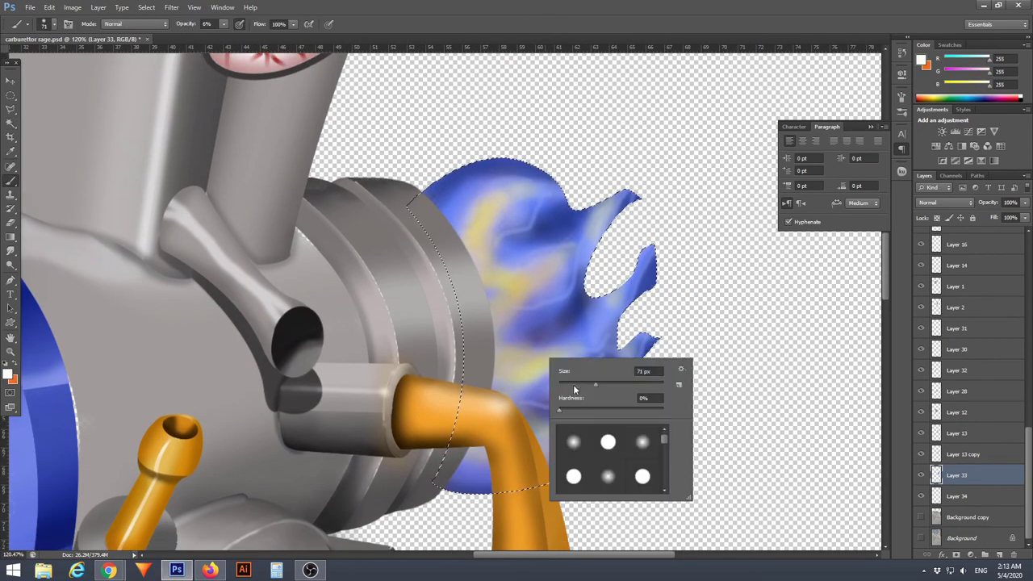
{"action": "key", "text": "Escape"}
{"action": "key", "text": "3"}
{"action": "key", "text": "4"}
{"action": "left_click_drag", "start_coordinate": [468, 209], "coordinate": [549, 435]}
Resize the brush and add faint white streaks higher and lower in the flame
{"action": "right_click", "coordinate": [555, 367]}
{"action": "key", "text": "Return"}
{"action": "left_click_drag", "start_coordinate": [490, 304], "coordinate": [555, 259]}
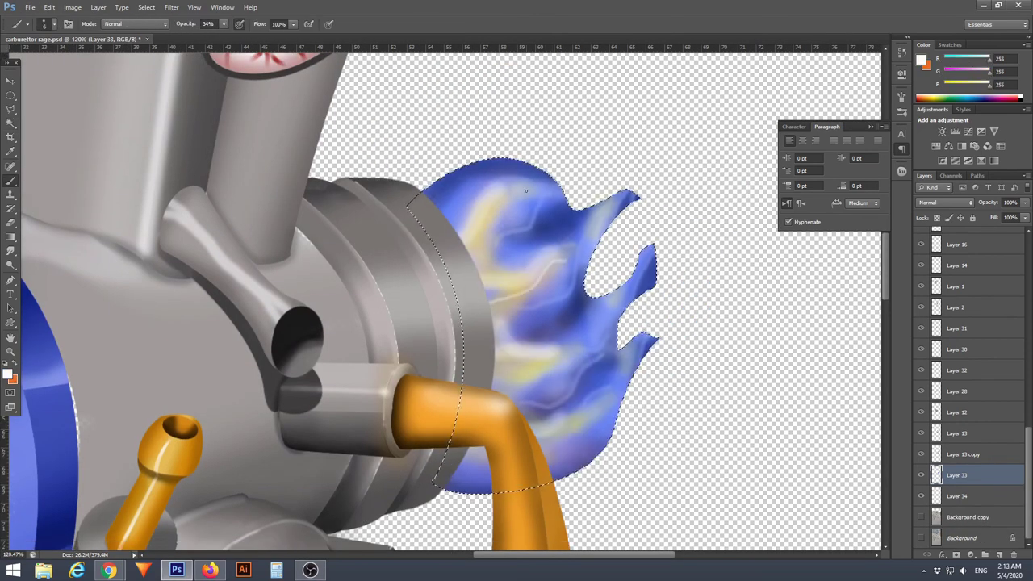
{"action": "right_click", "coordinate": [503, 285]}
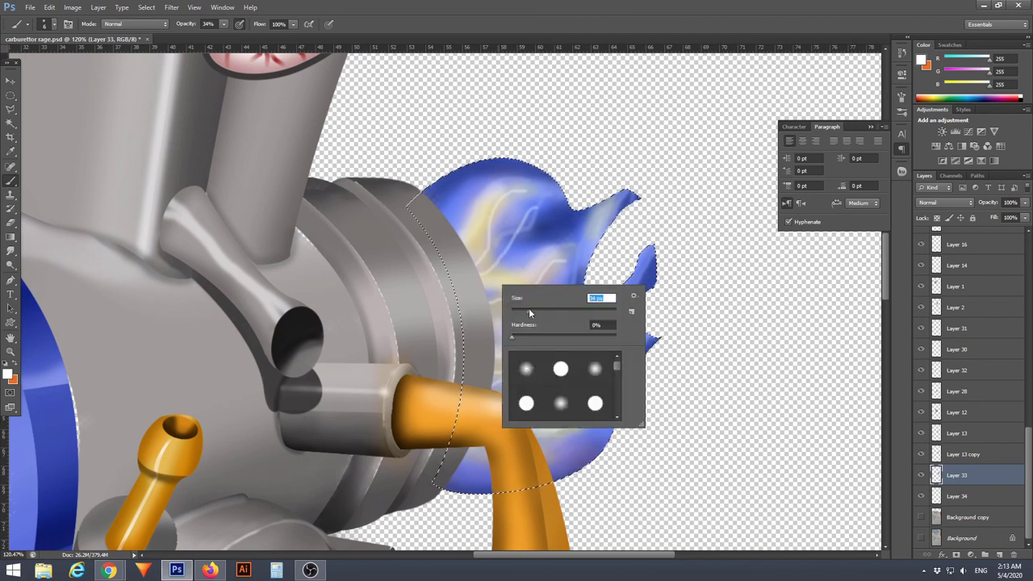
{"action": "key", "text": "Return"}
{"action": "left_click_drag", "start_coordinate": [565, 373], "coordinate": [473, 390]}
Pick a bright yellow and paint yellow streaks into the flame
{"action": "left_click", "coordinate": [17, 366]}
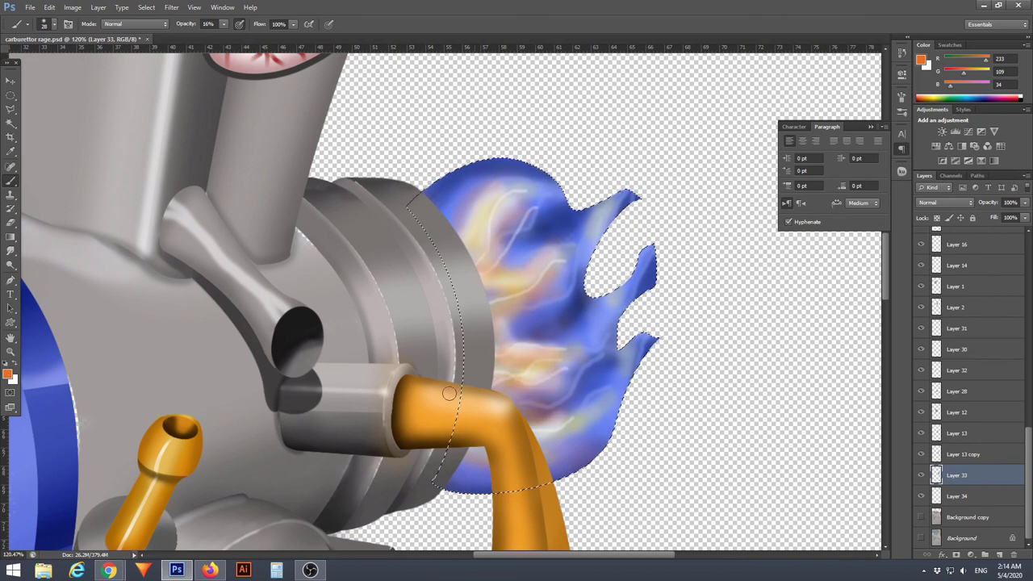
{"action": "left_click", "coordinate": [7, 373]}
{"action": "left_click", "coordinate": [805, 212]}
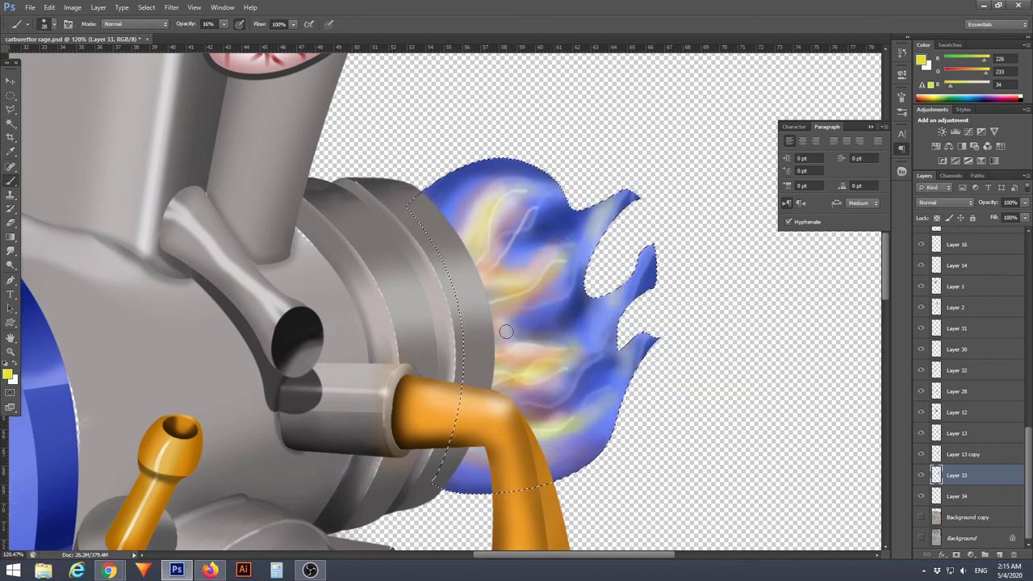
{"action": "left_click_drag", "start_coordinate": [562, 428], "coordinate": [633, 288]}
{"action": "scroll", "coordinate": [633, 288], "scroll_direction": "down", "scroll_amount": 1}
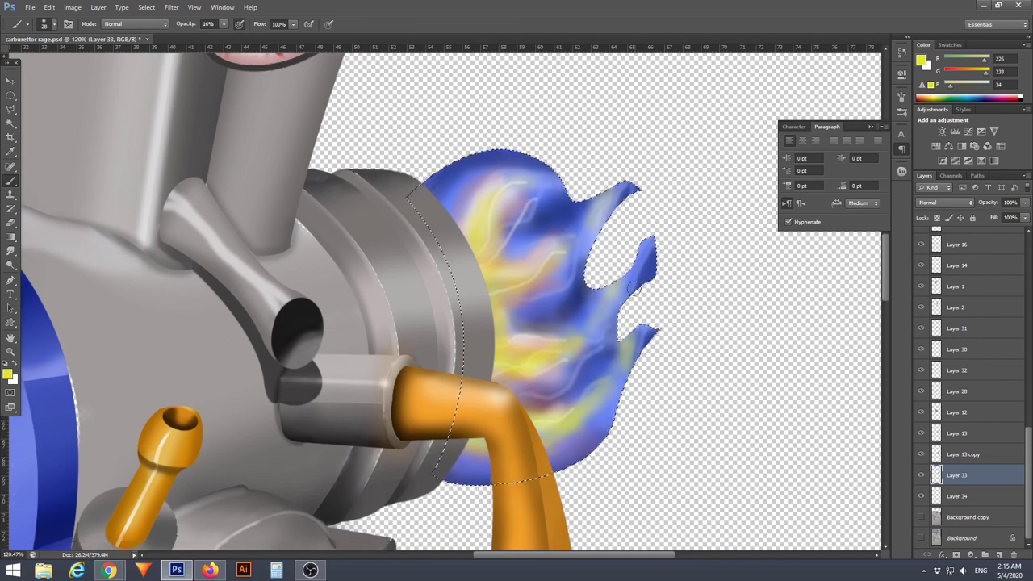
Pick a strong red and paint red streaks near the flame's top
{"action": "left_click", "coordinate": [8, 373]}
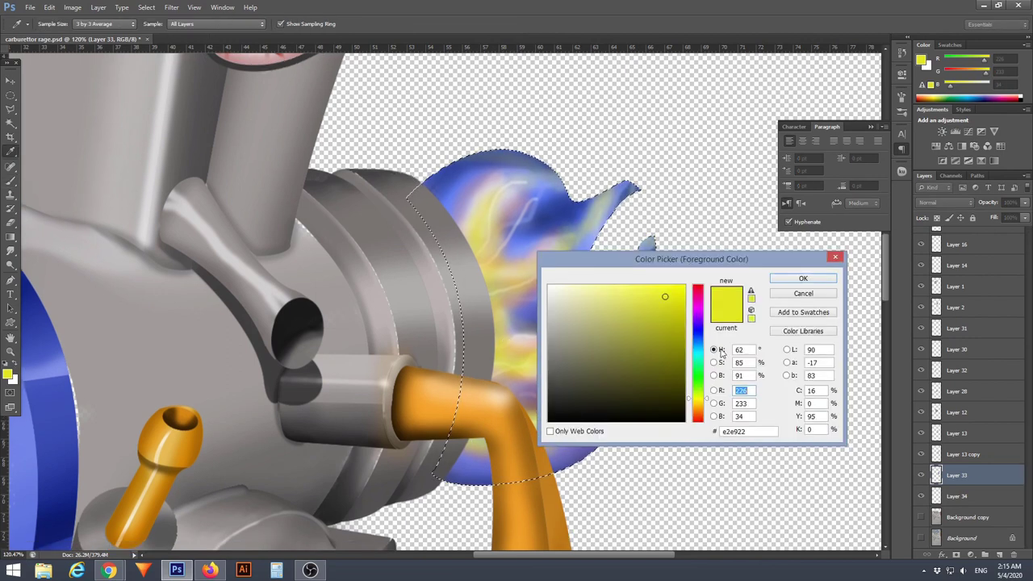
{"action": "left_click", "coordinate": [696, 289]}
{"action": "left_click", "coordinate": [803, 278]}
{"action": "left_click_drag", "start_coordinate": [485, 180], "coordinate": [508, 238]}
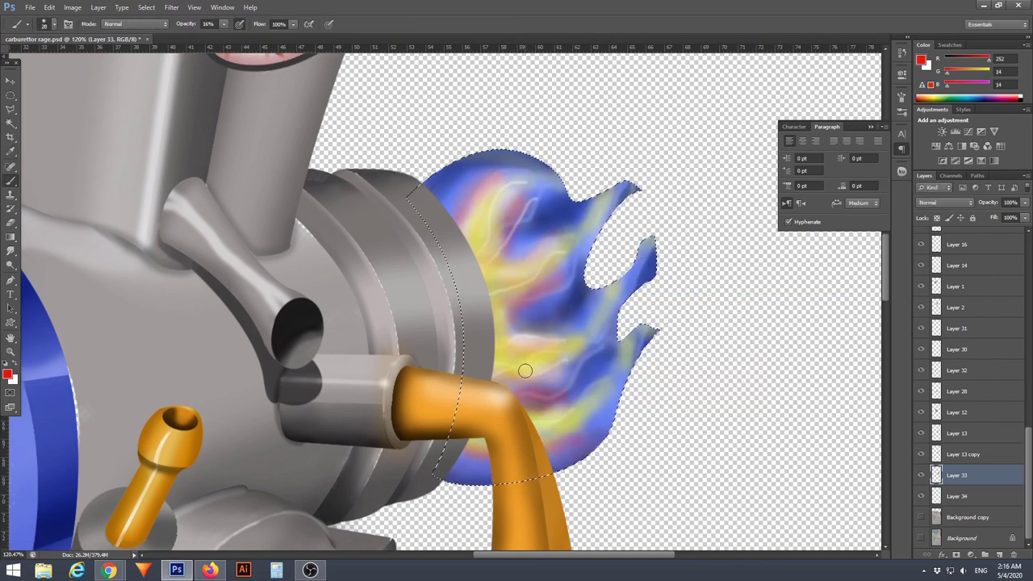
{"action": "scroll", "coordinate": [526, 370], "scroll_direction": "down", "scroll_amount": 3}
{"action": "scroll", "coordinate": [516, 323], "scroll_direction": "down", "scroll_amount": 2}
{"action": "scroll", "coordinate": [509, 242], "scroll_direction": "down", "scroll_amount": 2}
On Layer 2, pick blue and Magic Wand-select the carburettor body's upper front face
{"action": "left_click", "coordinate": [507, 218], "text": "ctrl"}
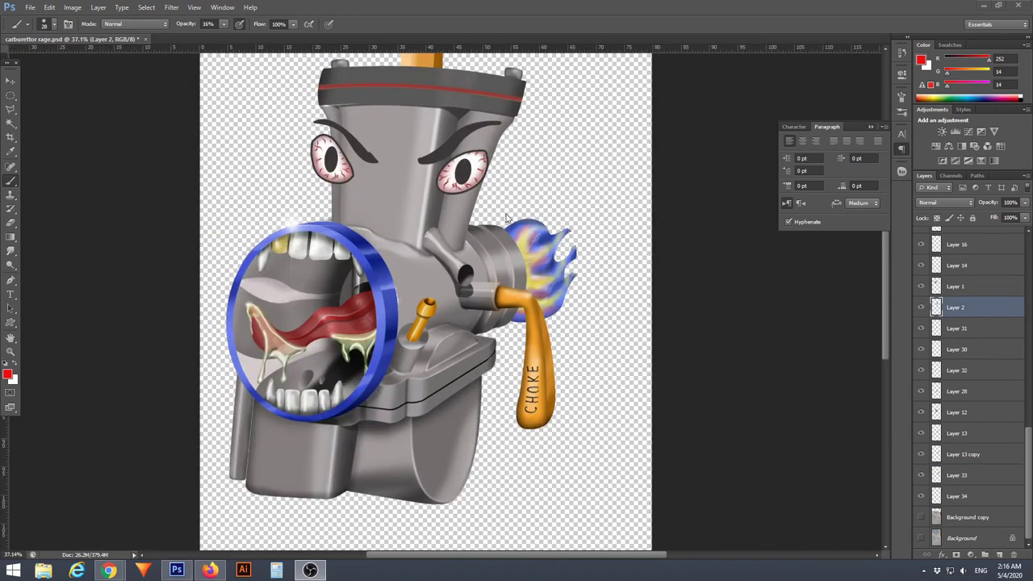
{"action": "scroll", "coordinate": [468, 80], "scroll_direction": "up", "scroll_amount": 2}
{"action": "left_click", "coordinate": [601, 356], "text": "alt"}
{"action": "key", "text": "w"}
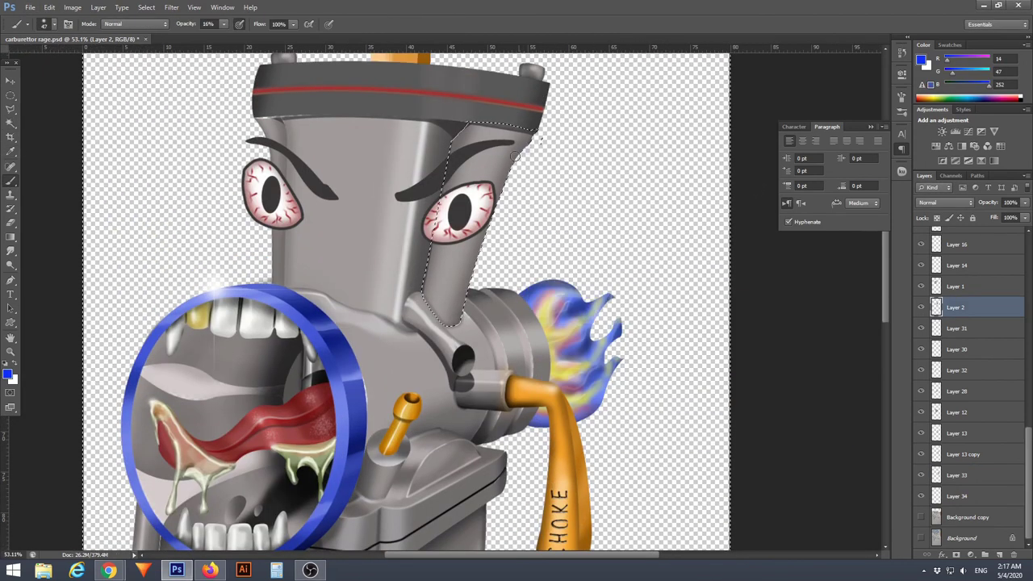
{"action": "right_click", "coordinate": [595, 239]}
{"action": "left_click", "coordinate": [595, 240]}
{"action": "left_click", "coordinate": [484, 259]}
{"action": "right_click", "coordinate": [523, 202]}
{"action": "key", "text": "Escape"}
{"action": "key", "text": "b"}
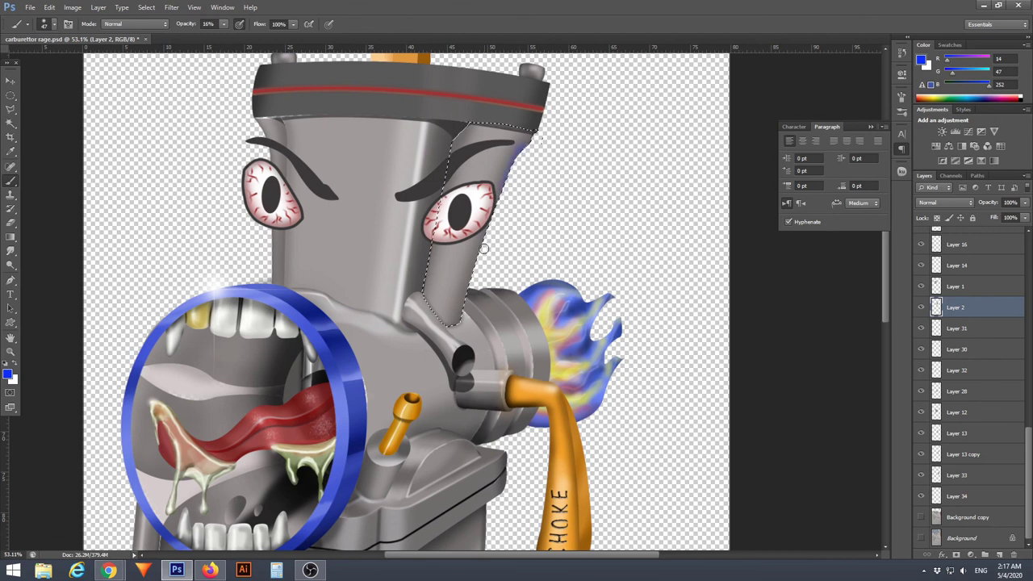
Set the brush opacity to 4% and toggle a layer's visibility to check it
{"action": "right_click", "coordinate": [476, 277]}
{"action": "key", "text": "Escape"}
{"action": "key", "text": "0"}
{"action": "key", "text": "4"}
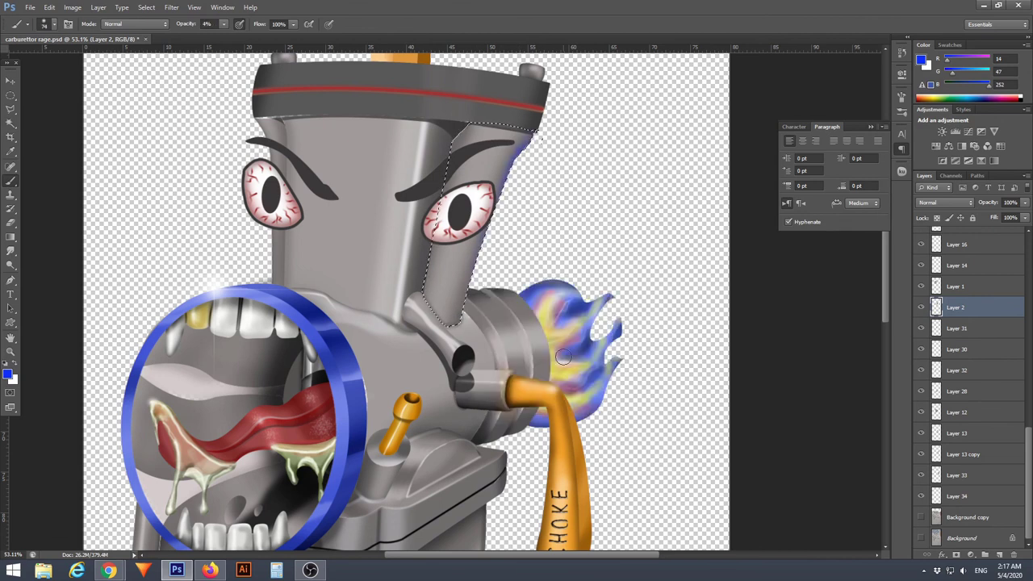
{"action": "left_click", "coordinate": [921, 391]}
{"action": "left_click", "coordinate": [921, 391]}
{"action": "scroll", "coordinate": [921, 339], "scroll_direction": "up", "scroll_amount": 2}
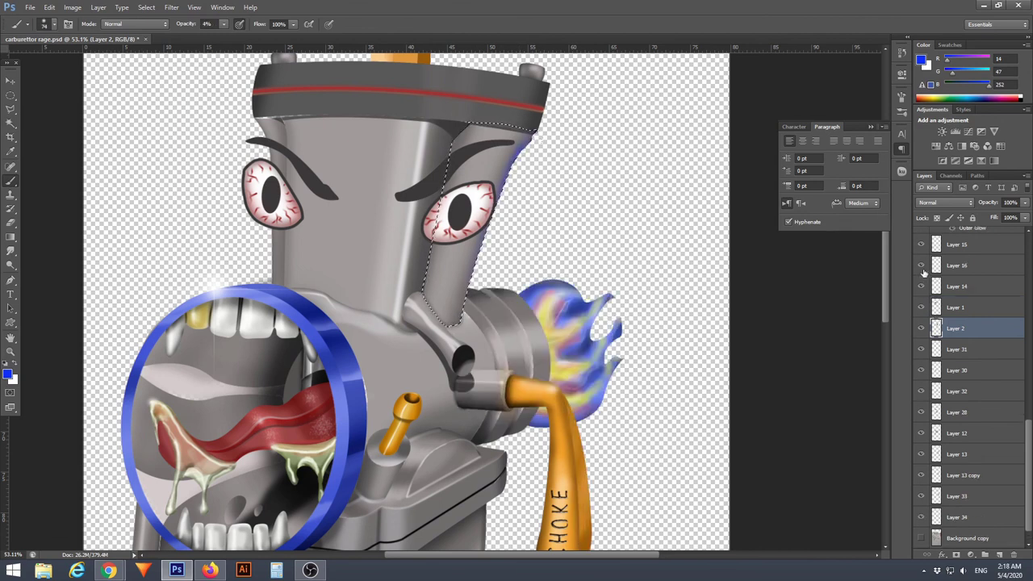
{"action": "left_click", "coordinate": [921, 266]}
{"action": "scroll", "coordinate": [921, 323], "scroll_direction": "up", "scroll_amount": 2}
Select and then deselect the tube shapes on Layer 11 and Layer 14
{"action": "left_click", "coordinate": [960, 265]}
{"action": "left_click", "coordinate": [936, 266], "text": "ctrl"}
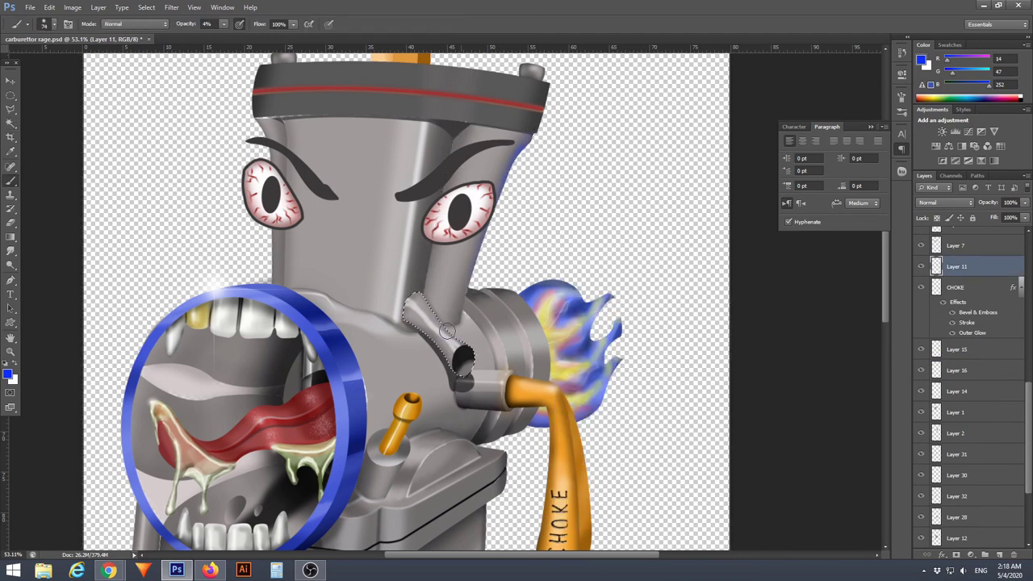
{"action": "scroll", "coordinate": [422, 292], "scroll_direction": "up", "scroll_amount": 3}
{"action": "key", "text": "3"}
{"action": "key", "text": "ctrl+d"}
{"action": "scroll", "coordinate": [485, 323], "scroll_direction": "down", "scroll_amount": 5}
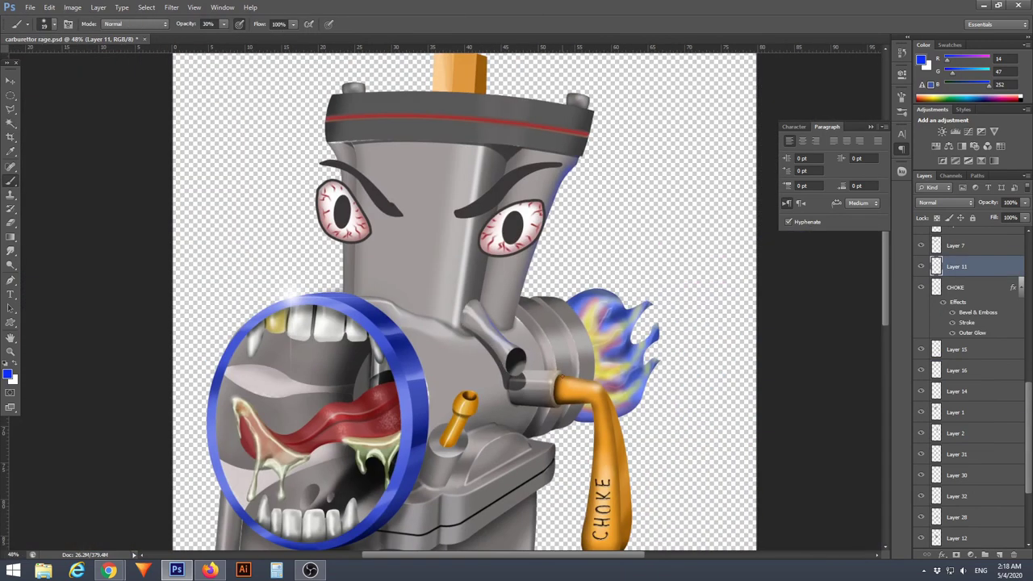
{"action": "scroll", "coordinate": [551, 376], "scroll_direction": "up", "scroll_amount": 5}
{"action": "left_click", "coordinate": [678, 395], "text": "ctrl"}
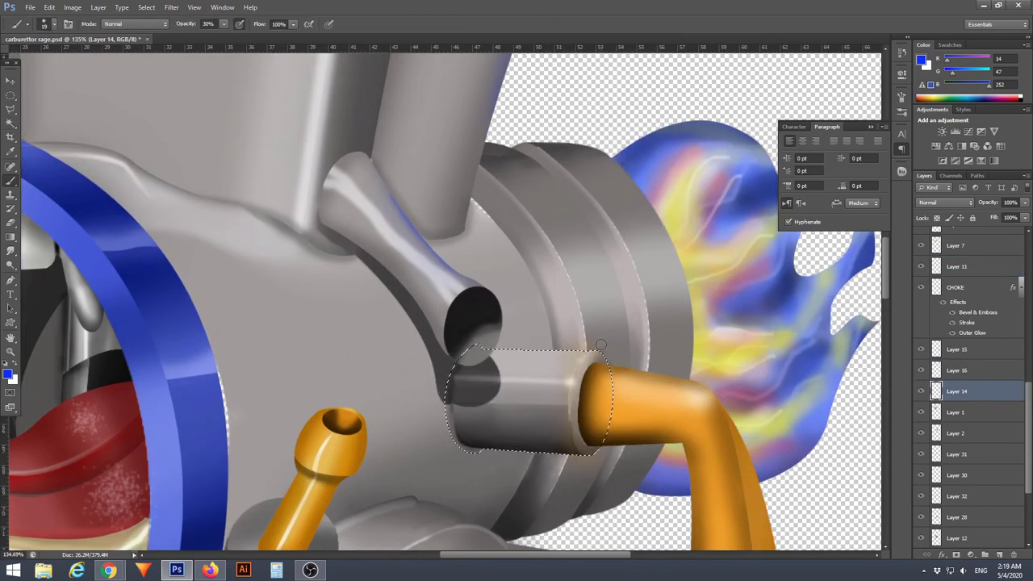
{"action": "key", "text": "ctrl+d"}
{"action": "scroll", "coordinate": [529, 347], "scroll_direction": "down", "scroll_amount": 5}
{"action": "scroll", "coordinate": [484, 339], "scroll_direction": "up", "scroll_amount": 3}
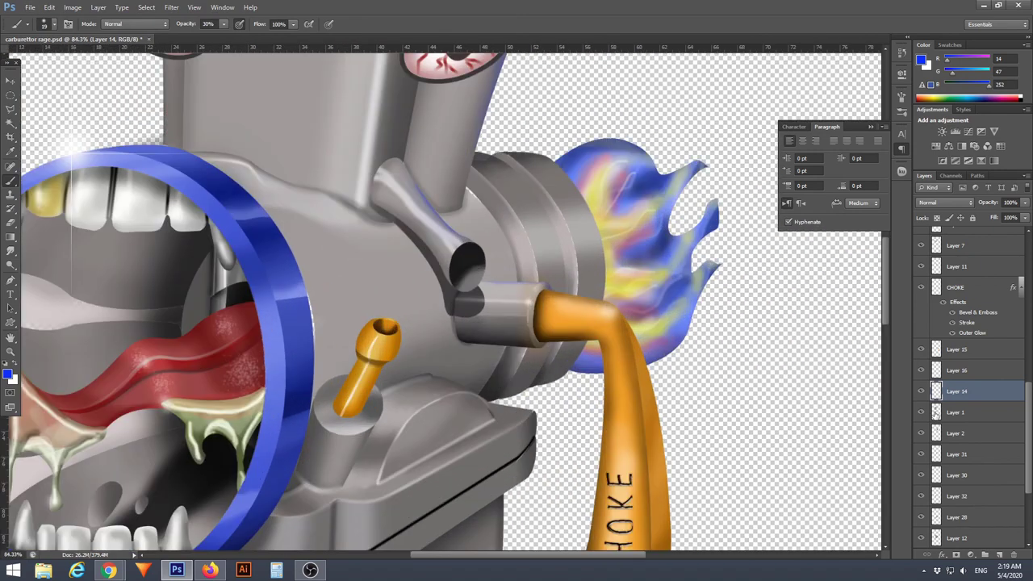
Select the lever top on Layer 15, enlarge the brush to 65 pixels, then select the Layer 33 flame
{"action": "left_click", "coordinate": [956, 369]}
{"action": "left_click", "coordinate": [619, 305], "text": "ctrl"}
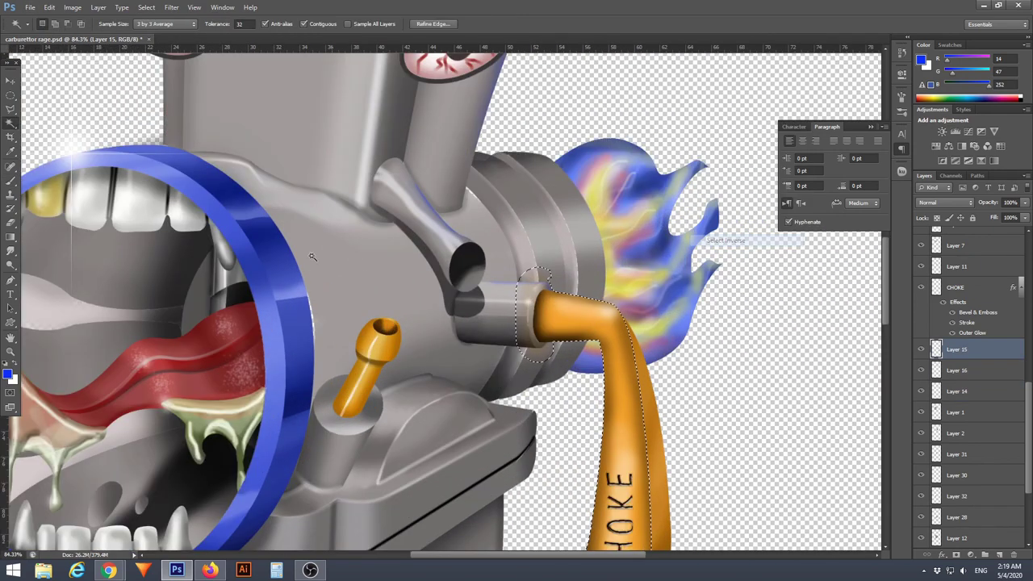
{"action": "right_click", "coordinate": [619, 305]}
{"action": "left_click_drag", "start_coordinate": [223, 23], "coordinate": [214, 40]}
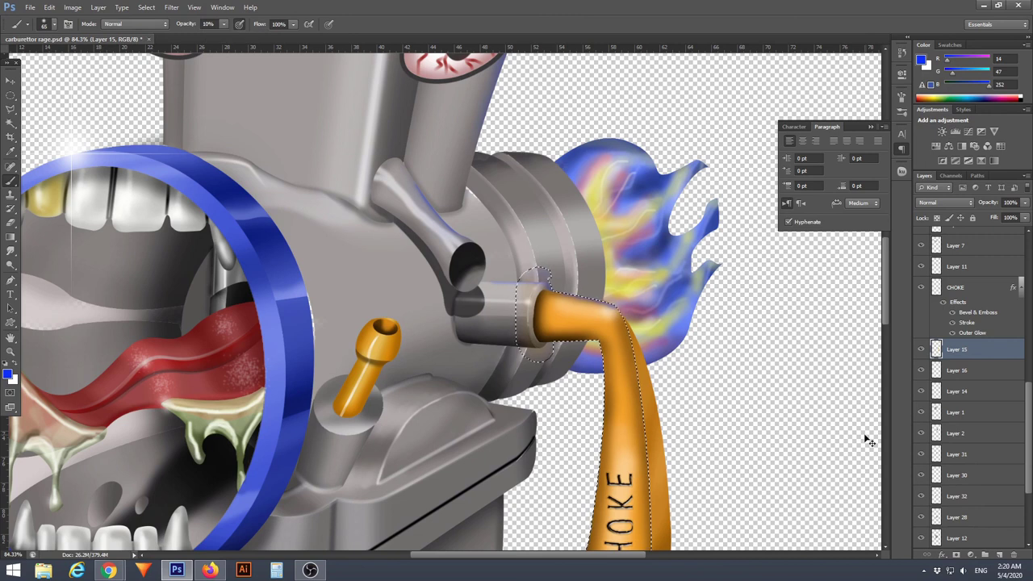
{"action": "scroll", "coordinate": [650, 334], "scroll_direction": "down", "scroll_amount": 2}
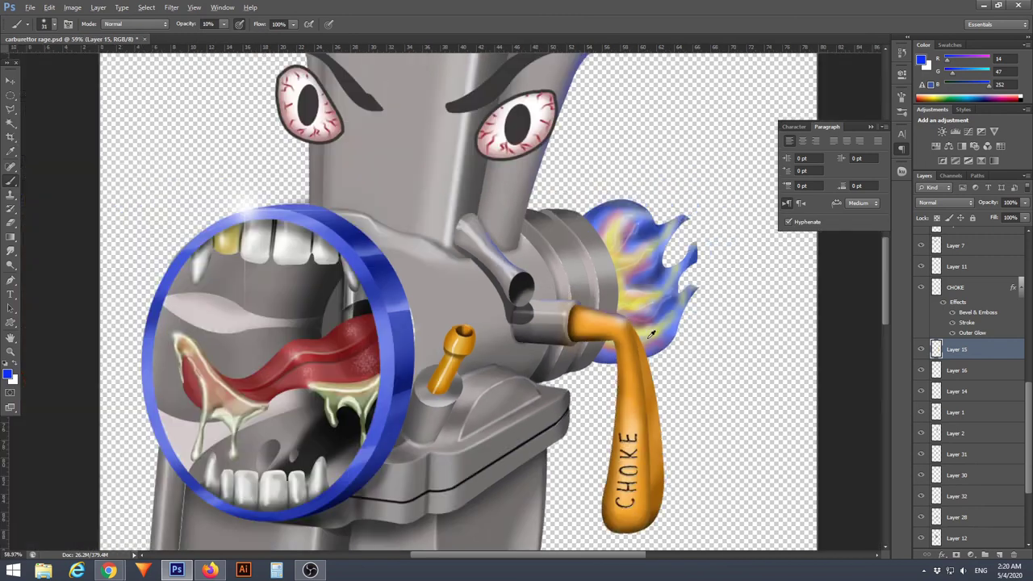
{"action": "scroll", "coordinate": [651, 334], "scroll_direction": "down", "scroll_amount": 2}
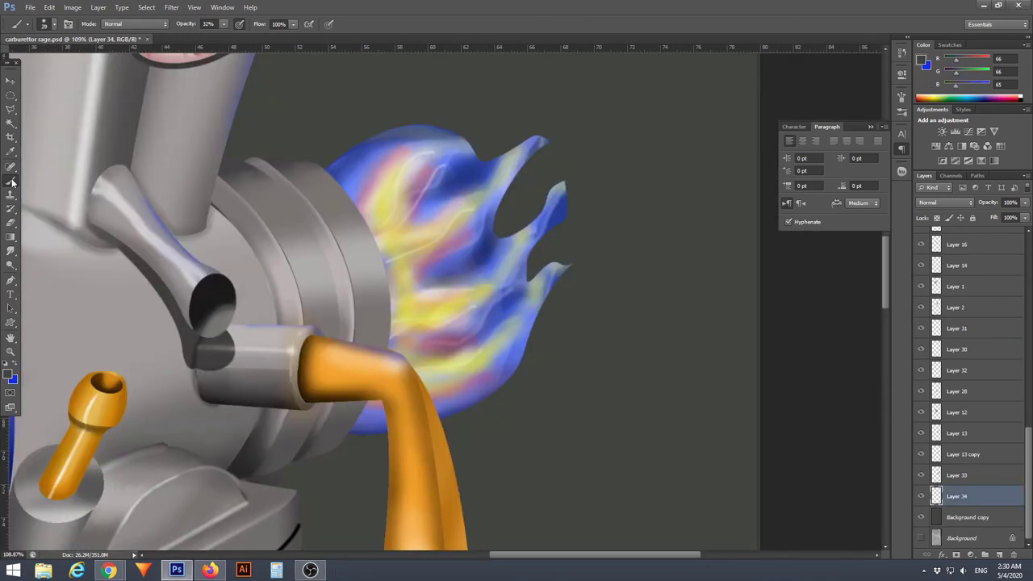
{"action": "left_click", "coordinate": [936, 474], "text": "ctrl"}
Invert the selection and paint blue over the right flame tongues
{"action": "right_click", "coordinate": [466, 101]}
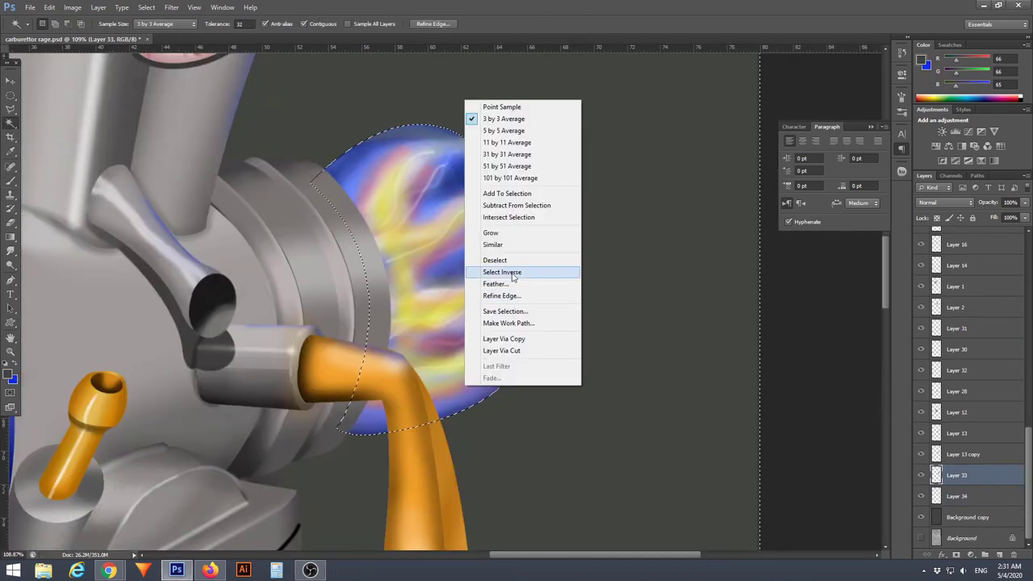
{"action": "left_click", "coordinate": [513, 277]}
{"action": "key", "text": "b"}
{"action": "left_click_drag", "start_coordinate": [514, 202], "coordinate": [570, 272]}
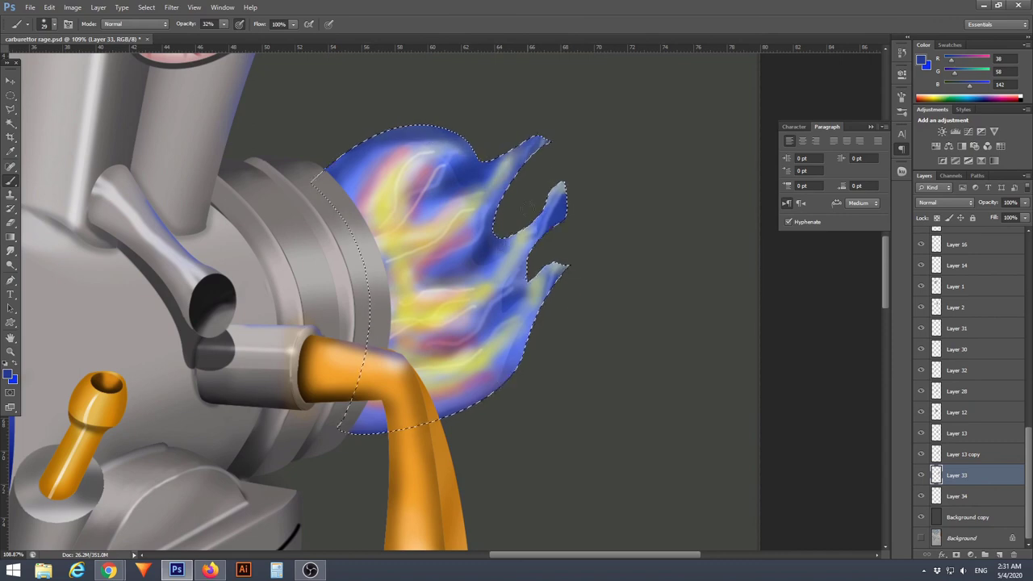
{"action": "scroll", "coordinate": [563, 259], "scroll_direction": "down", "scroll_amount": 2}
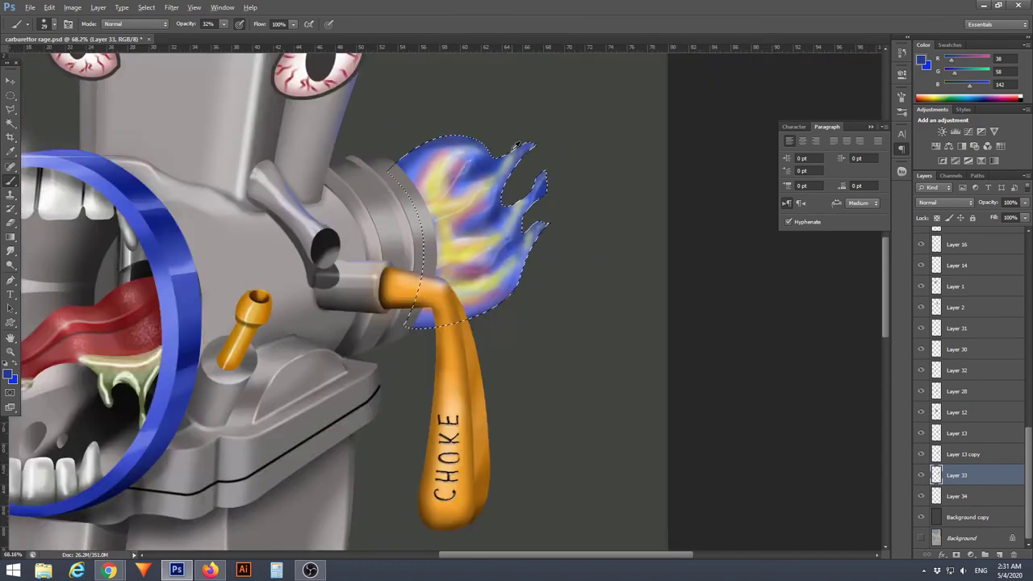
{"action": "scroll", "coordinate": [558, 218], "scroll_direction": "down", "scroll_amount": 1}
{"action": "scroll", "coordinate": [553, 178], "scroll_direction": "down", "scroll_amount": 1}
{"action": "scroll", "coordinate": [514, 271], "scroll_direction": "up", "scroll_amount": 2}
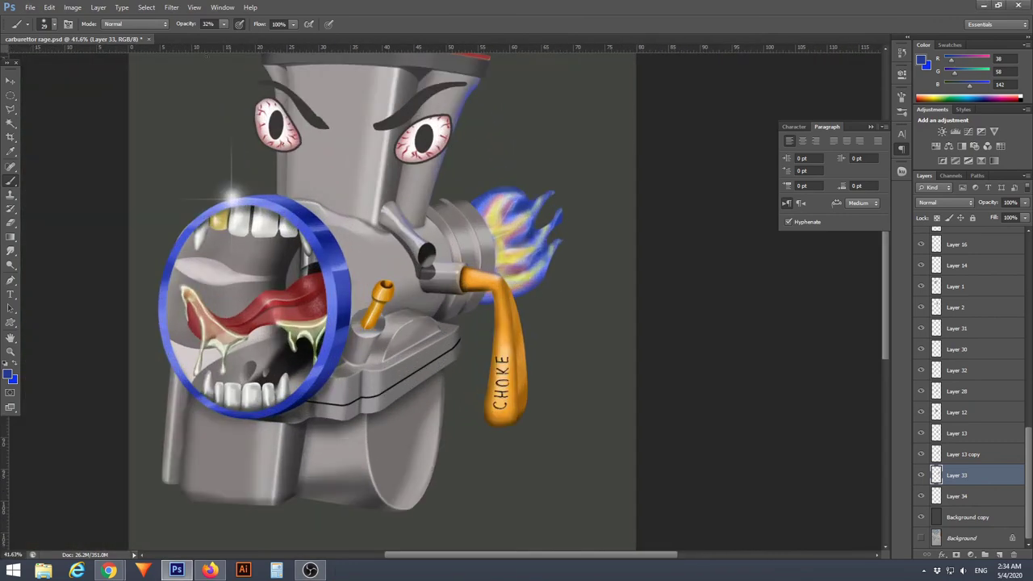
Apply a Hue/Saturation shift giving the flame a yellow-green wash
{"action": "key", "text": "ctrl+u"}
{"action": "key", "text": "Escape"}
{"action": "scroll", "coordinate": [557, 226], "scroll_direction": "up", "scroll_amount": 2}
{"action": "right_click", "coordinate": [586, 209]}
{"action": "left_click", "coordinate": [576, 215]}
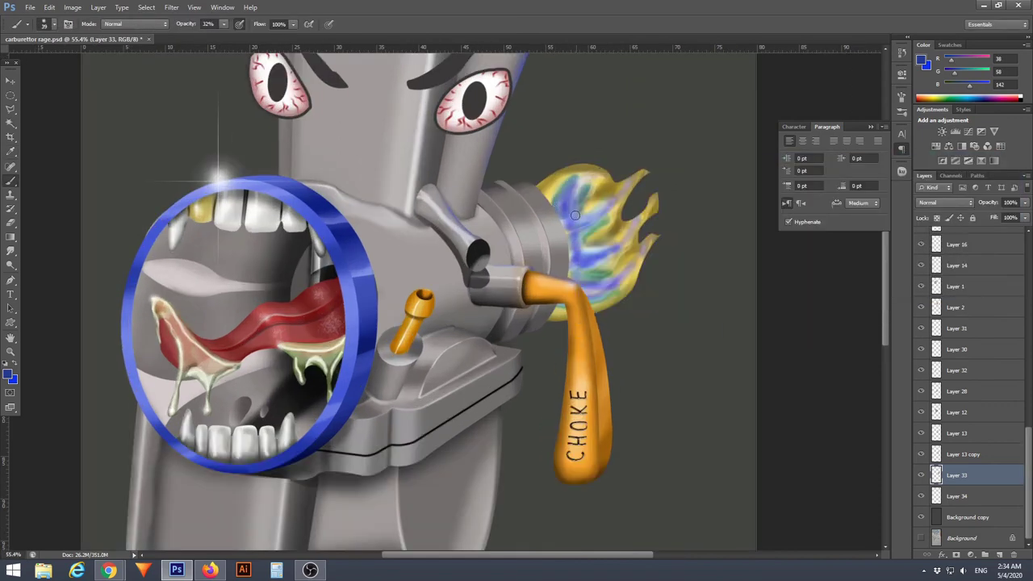